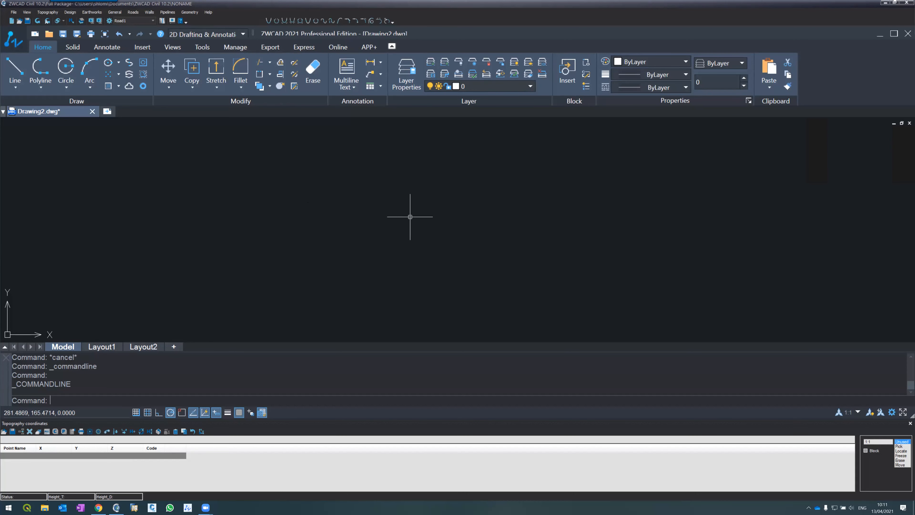
Close ZWCAD Civil and the CAD program without saving the changes to Drawing2.dwg.
{"action": "left_click", "coordinate": [906, 2]}
{"action": "left_click", "coordinate": [480, 278]}
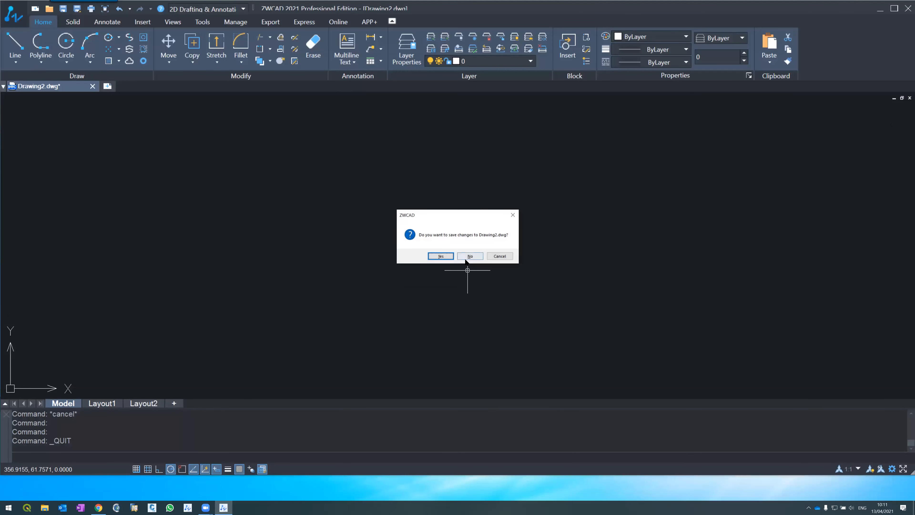
{"action": "left_click", "coordinate": [467, 257]}
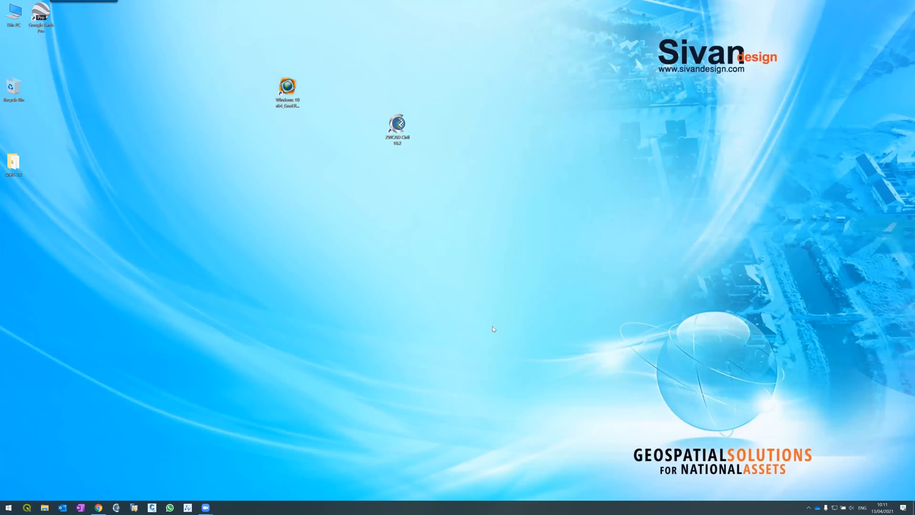
Set the Windows display resolution to 1920 × 1080, keep the change, and relaunch ZWCAD Civil 10.2 from the desktop.
{"action": "right_click", "coordinate": [467, 258]}
{"action": "left_click", "coordinate": [489, 318]}
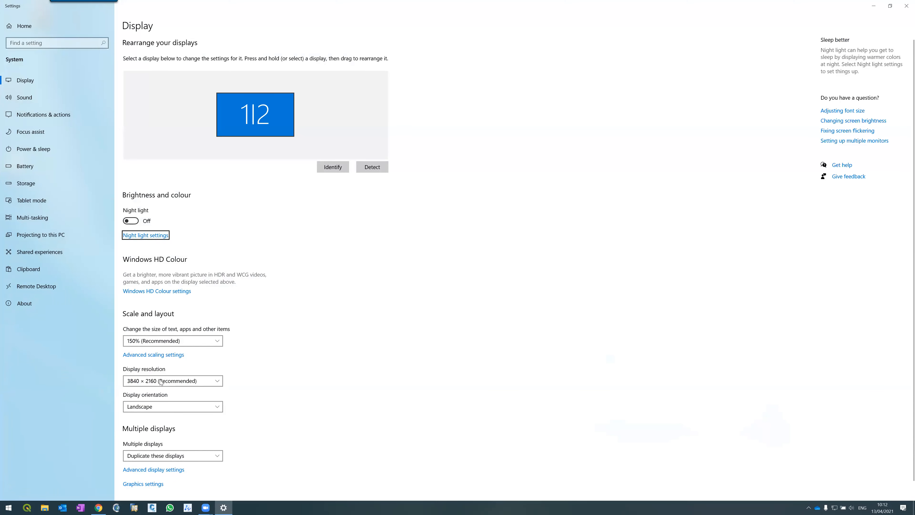
{"action": "left_click", "coordinate": [161, 381]}
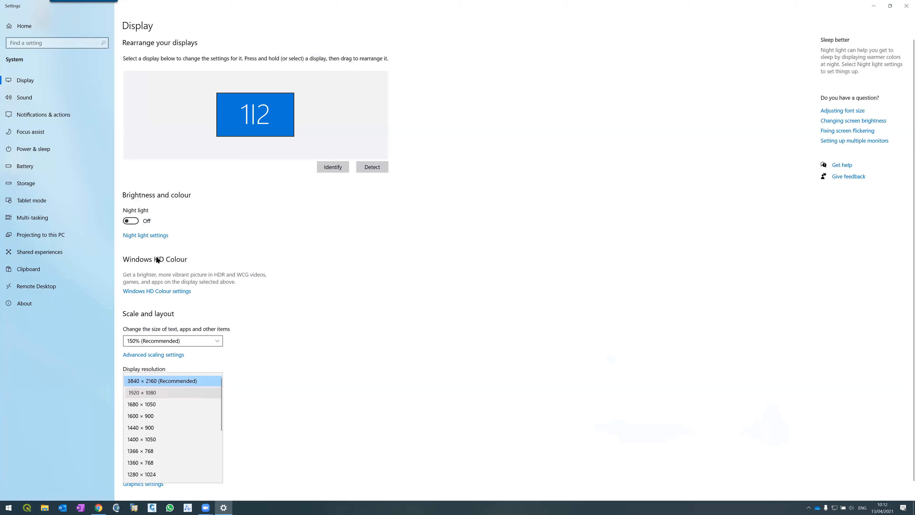
{"action": "left_click", "coordinate": [142, 393]}
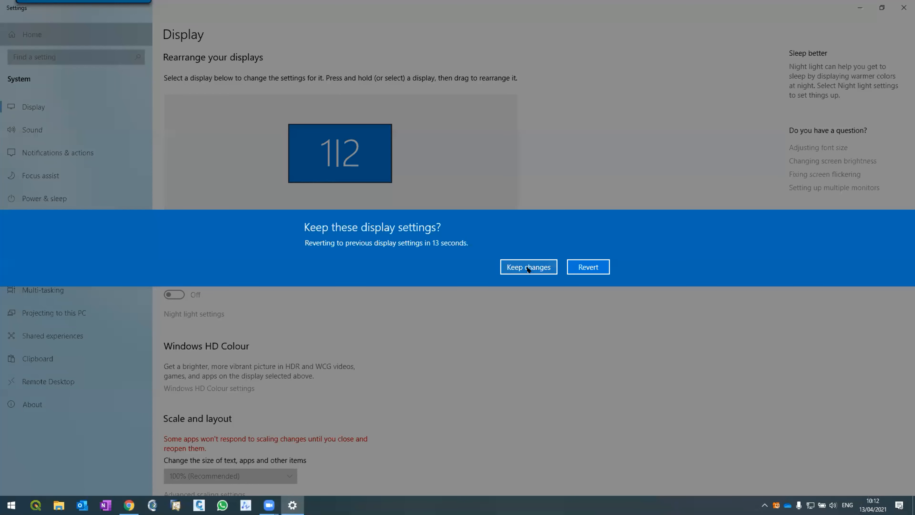
{"action": "left_click", "coordinate": [528, 267]}
{"action": "left_click", "coordinate": [903, 4]}
{"action": "double_click", "coordinate": [520, 162]}
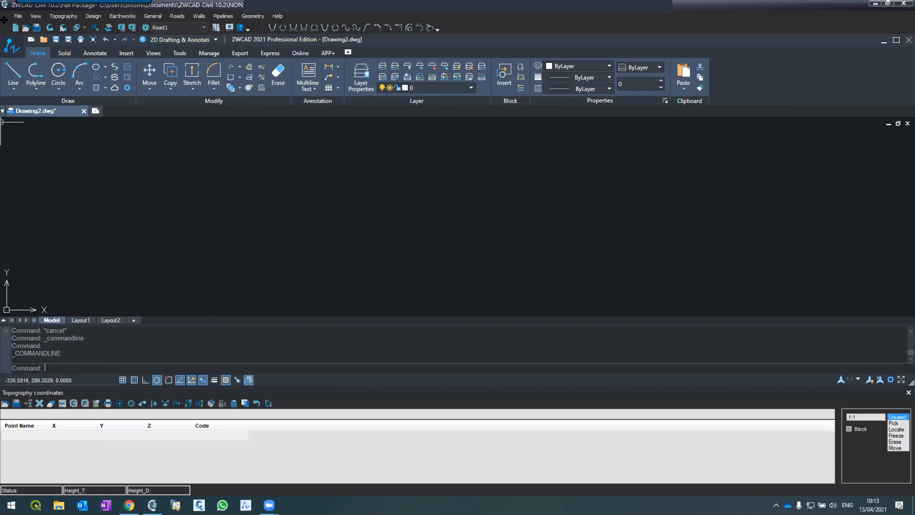
{"action": "left_click", "coordinate": [17, 16]}
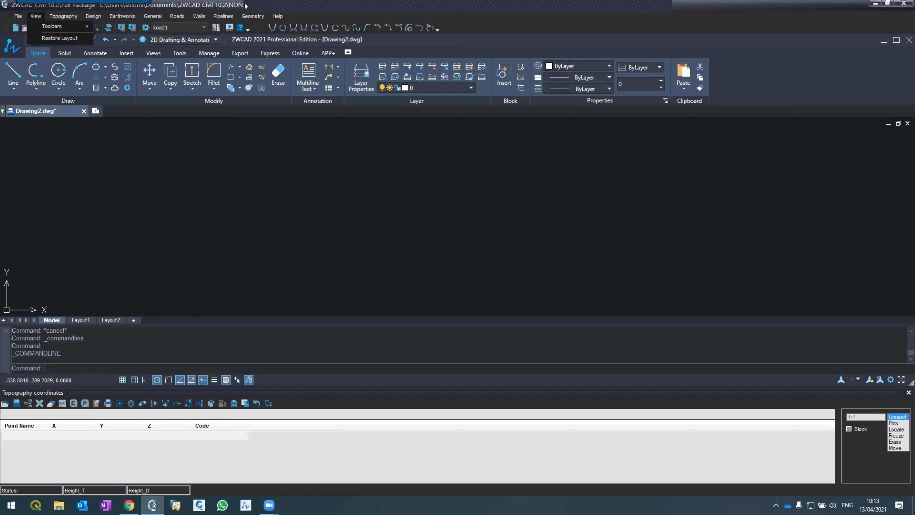
{"action": "mouse_move", "coordinate": [17, 15]}
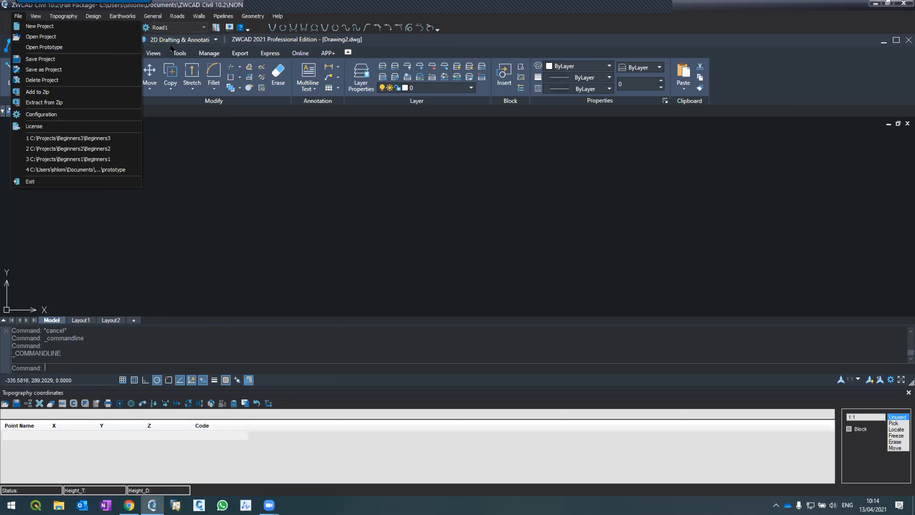
{"action": "left_click", "coordinate": [466, 233]}
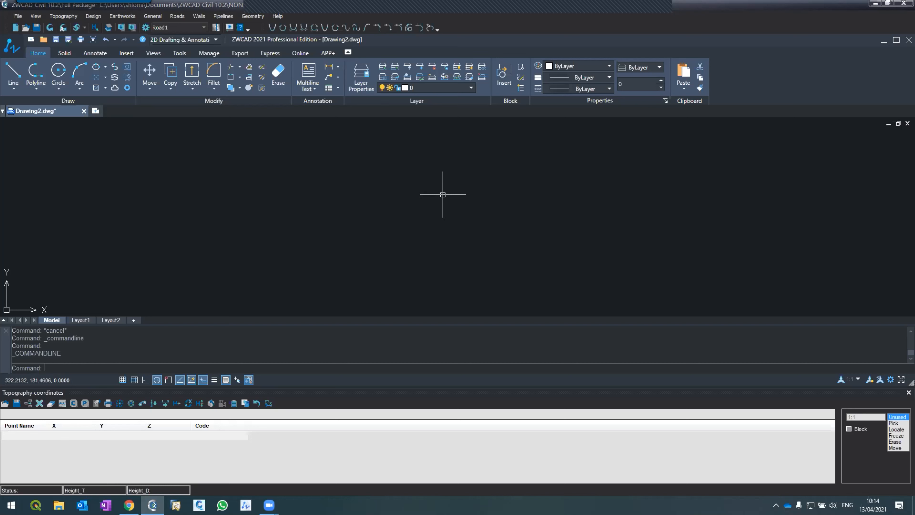
Add topography point 1 to the coordinates table with X 1000, Y 1000 and Z 100.
{"action": "left_click", "coordinate": [12, 411]}
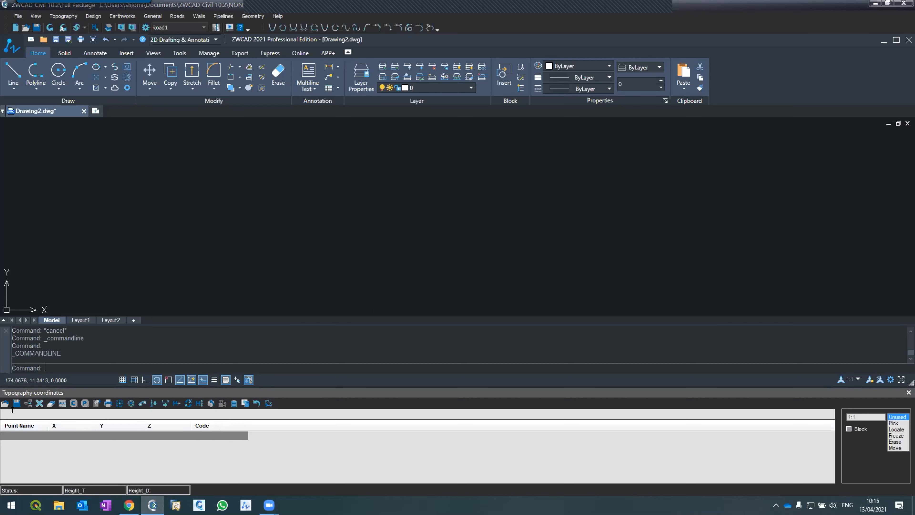
{"action": "type", "text": "1 1000"}
{"action": "key", "text": "Tab"}
{"action": "type", "text": "1000"}
{"action": "key", "text": "Tab"}
{"action": "type", "text": "100"}
{"action": "key", "text": "Return"}
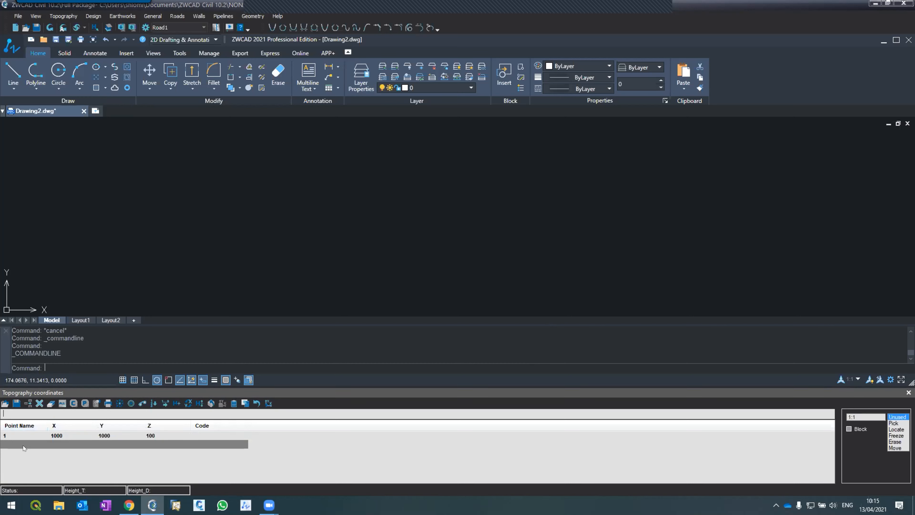
Refresh the drawing to plot the entered topography point and zoom to the drawing extents.
{"action": "left_click", "coordinate": [50, 27]}
{"action": "left_click", "coordinate": [50, 27]}
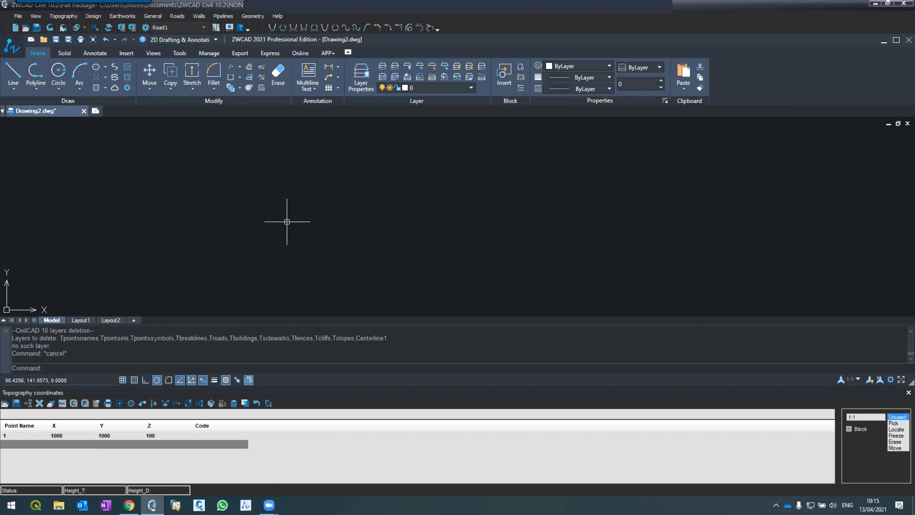
{"action": "type", "text": "z"}
{"action": "key", "text": "Return"}
{"action": "type", "text": "e"}
{"action": "key", "text": "Return"}
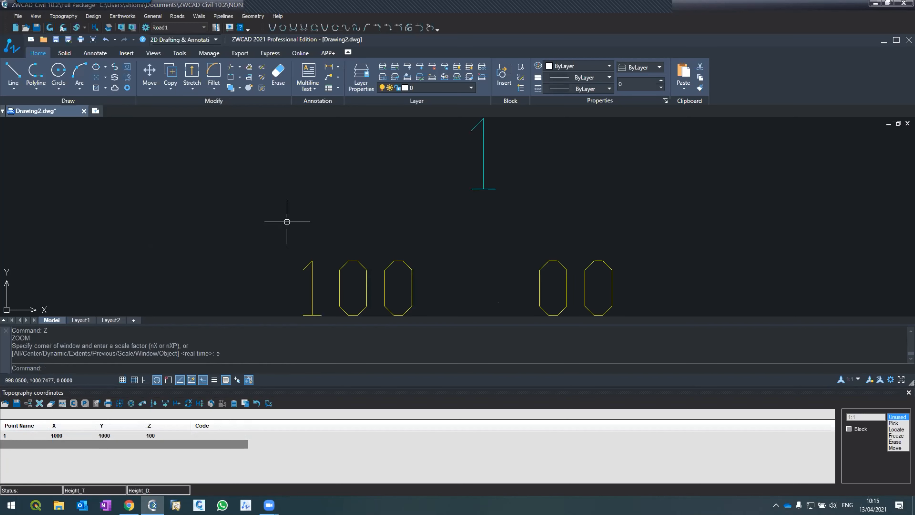
{"action": "scroll", "coordinate": [289, 224], "scroll_direction": "down", "scroll_amount": 8}
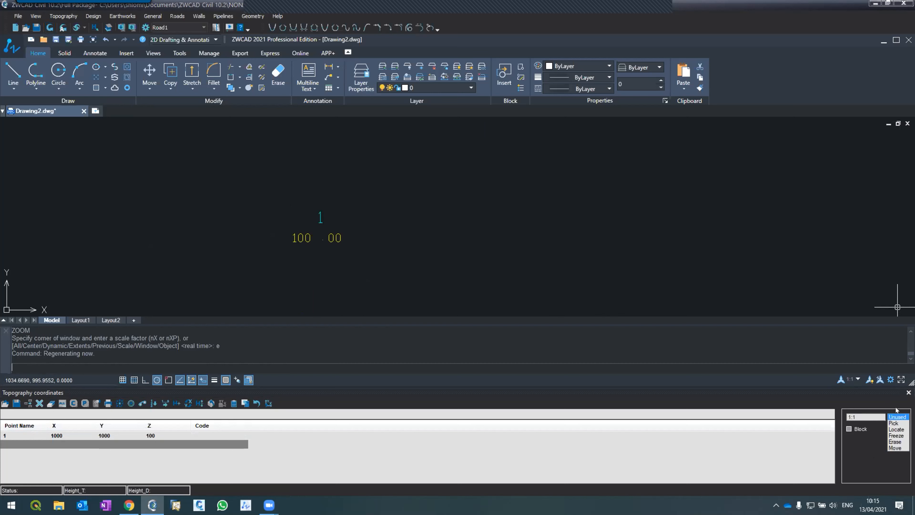
Pick two new topography points at about X 1004.6, Y 1003.7 and X 1008.4, Y 1000.8, and refresh the drawing.
{"action": "left_click", "coordinate": [895, 423]}
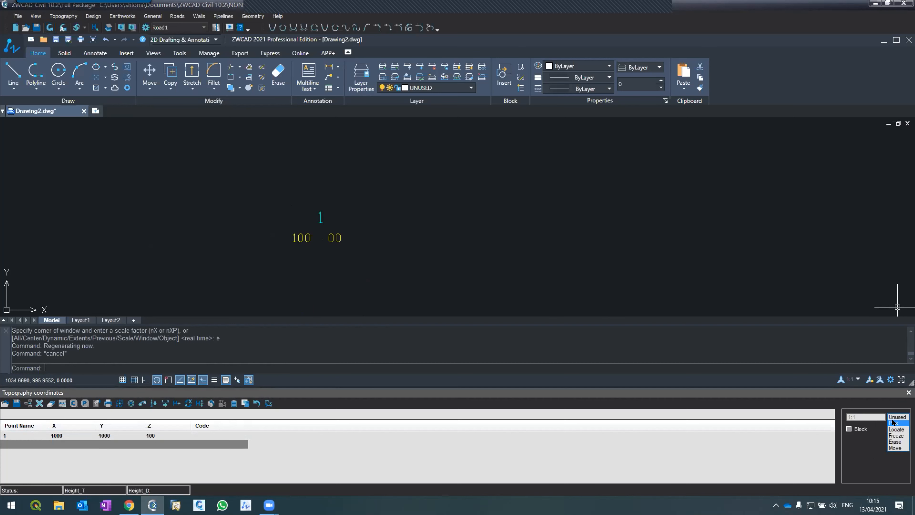
{"action": "left_click", "coordinate": [399, 177]}
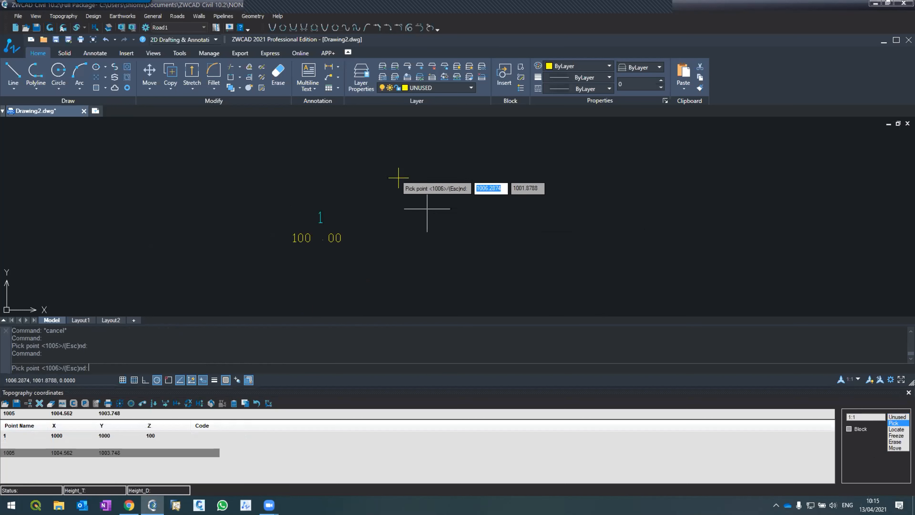
{"action": "left_click", "coordinate": [463, 227]}
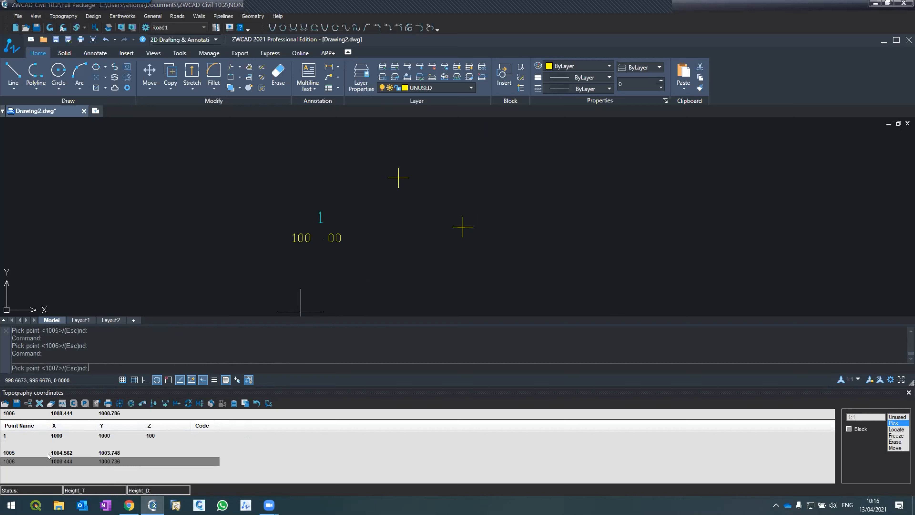
{"action": "left_click", "coordinate": [49, 27]}
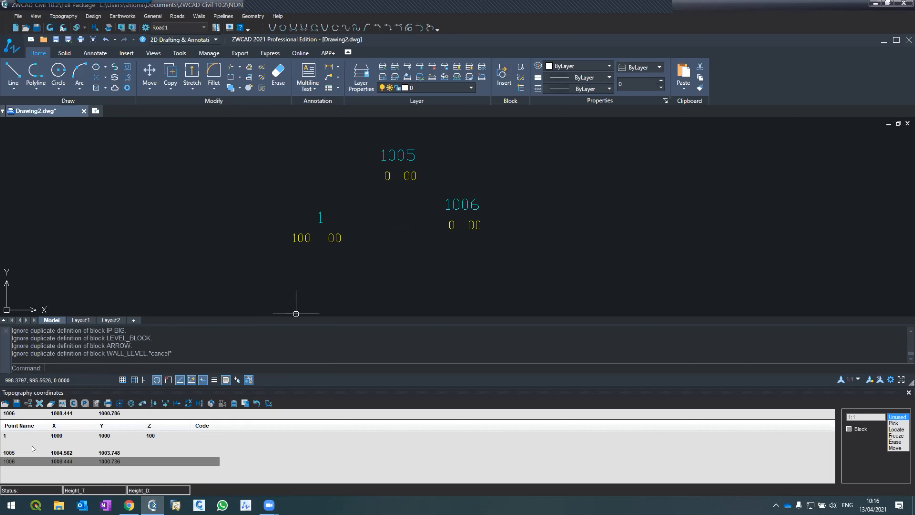
Select point 1005 in the coordinates table and zoom the drawing to it.
{"action": "left_click", "coordinate": [48, 436]}
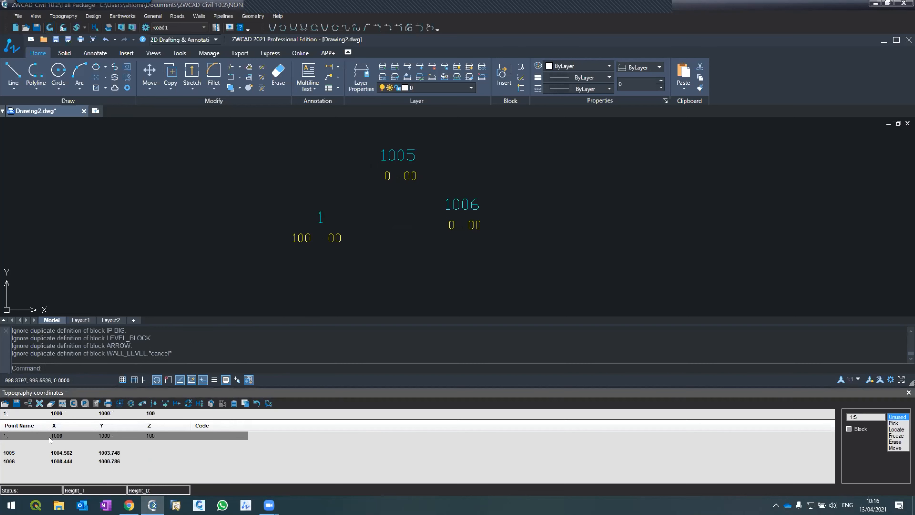
{"action": "left_click", "coordinate": [856, 431]}
{"action": "left_click", "coordinate": [855, 430]}
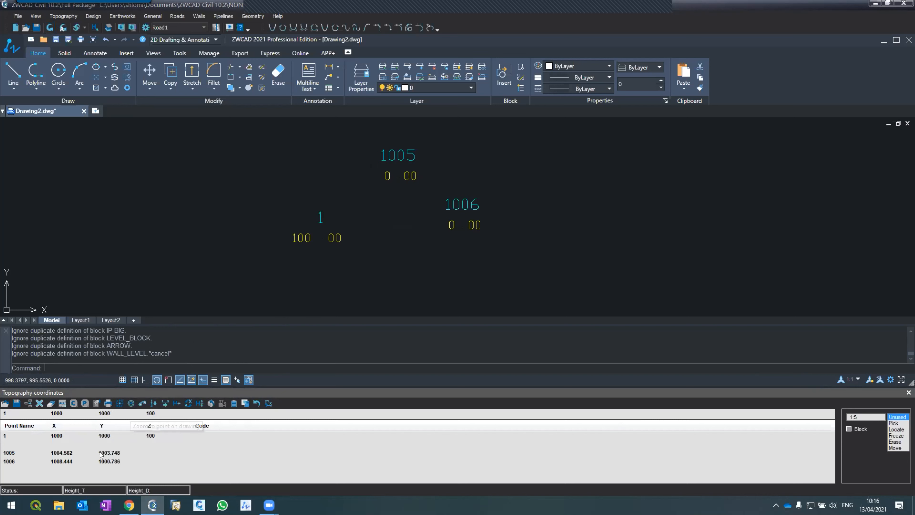
{"action": "left_click", "coordinate": [92, 451]}
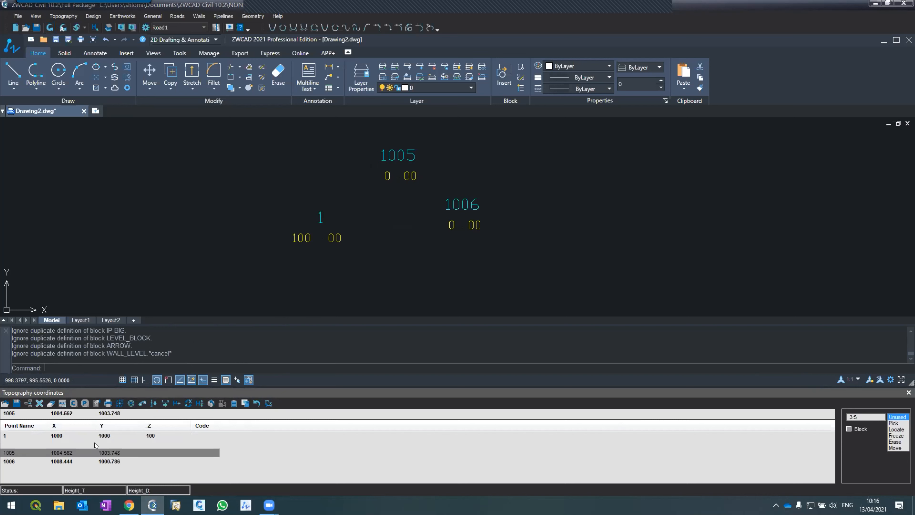
{"action": "left_click", "coordinate": [132, 403]}
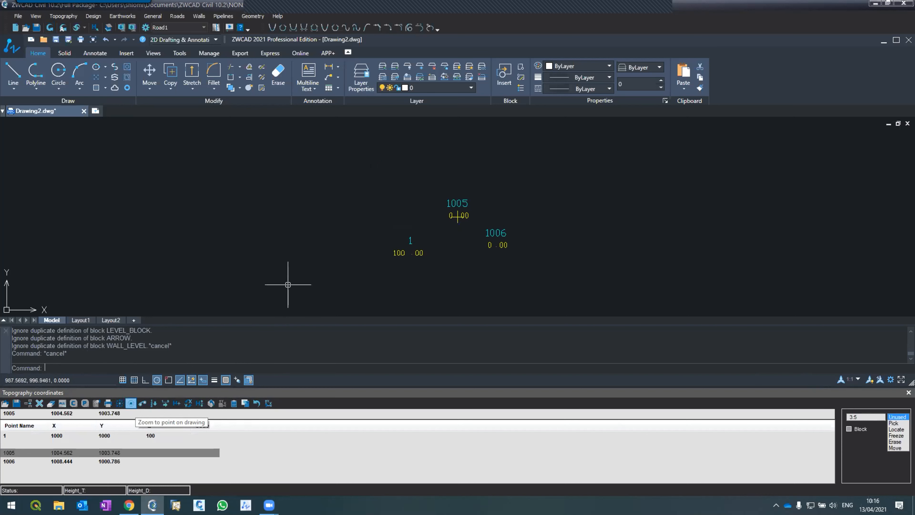
{"action": "scroll", "coordinate": [462, 218], "scroll_direction": "up", "scroll_amount": 5}
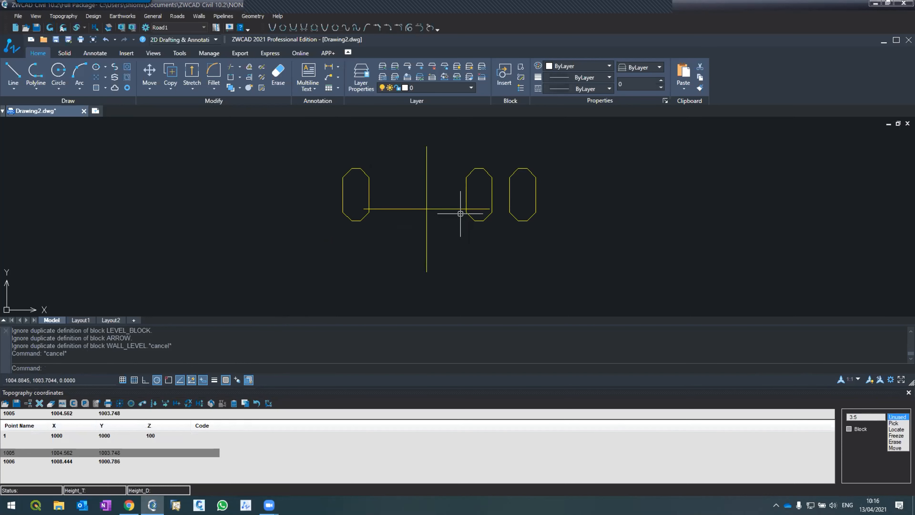
{"action": "scroll", "coordinate": [460, 215], "scroll_direction": "down", "scroll_amount": 5}
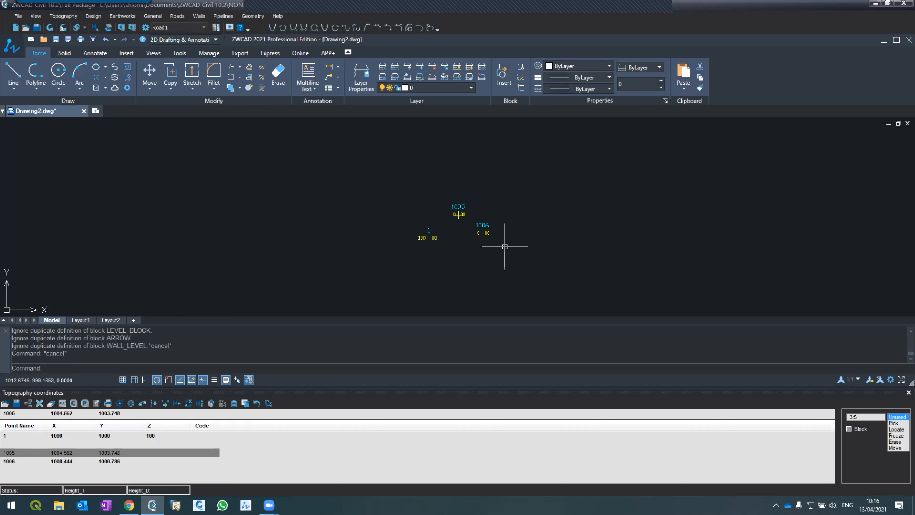
Open the topography contours settings, enable triangle display, and set the contour interval to 0.25.
{"action": "left_click", "coordinate": [72, 17]}
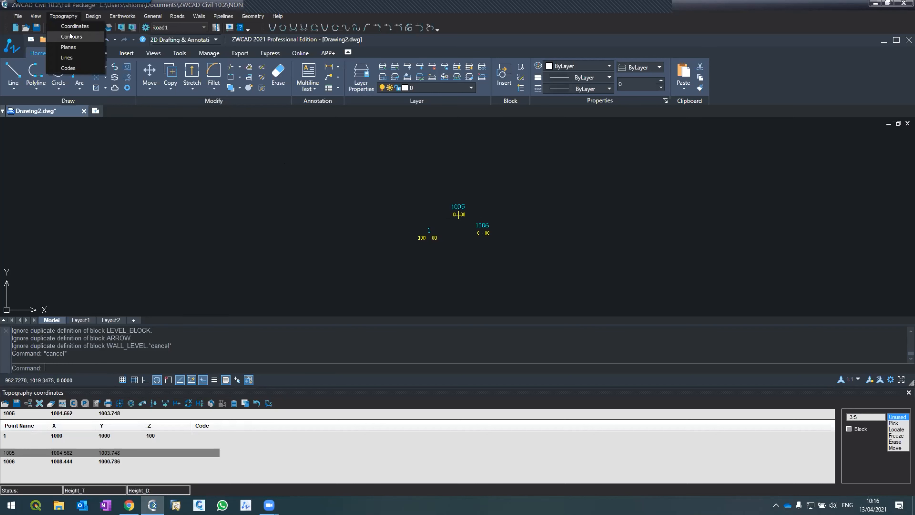
{"action": "left_click", "coordinate": [71, 36]}
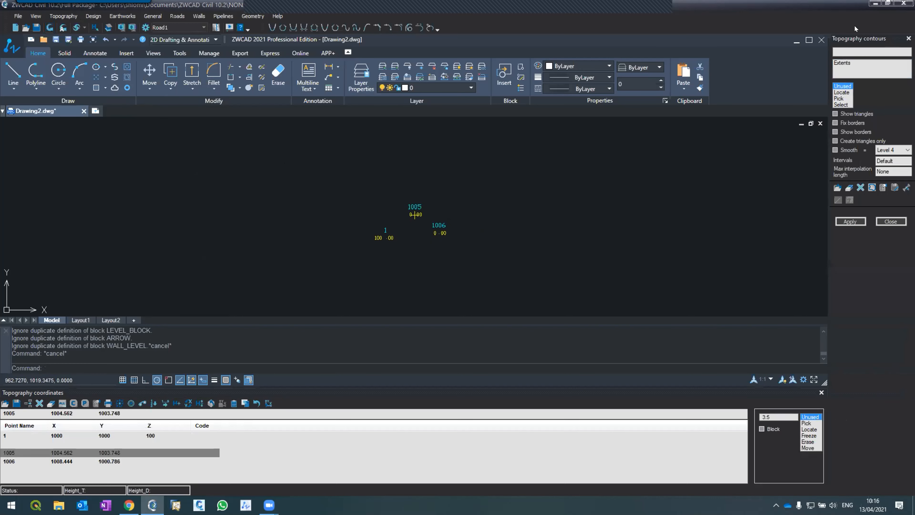
{"action": "left_click", "coordinate": [882, 152]}
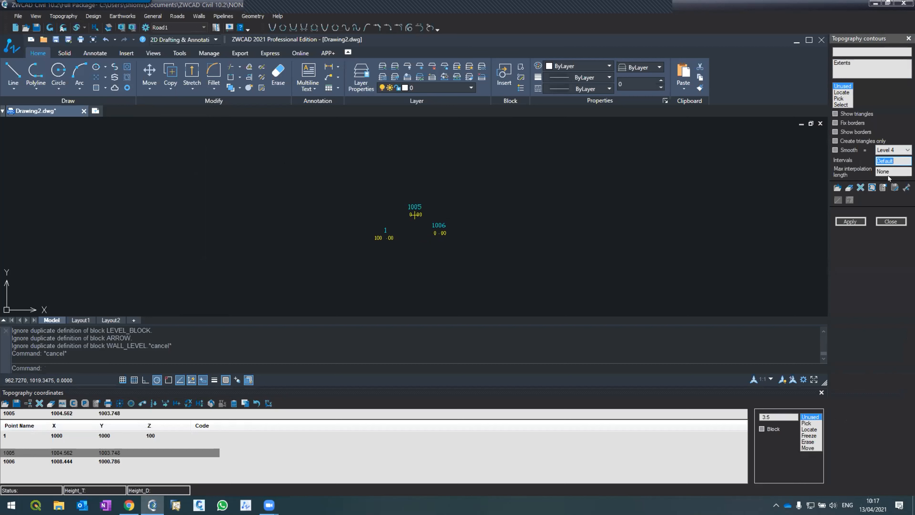
{"action": "type", "text": "0.25"}
{"action": "left_click", "coordinate": [850, 222]}
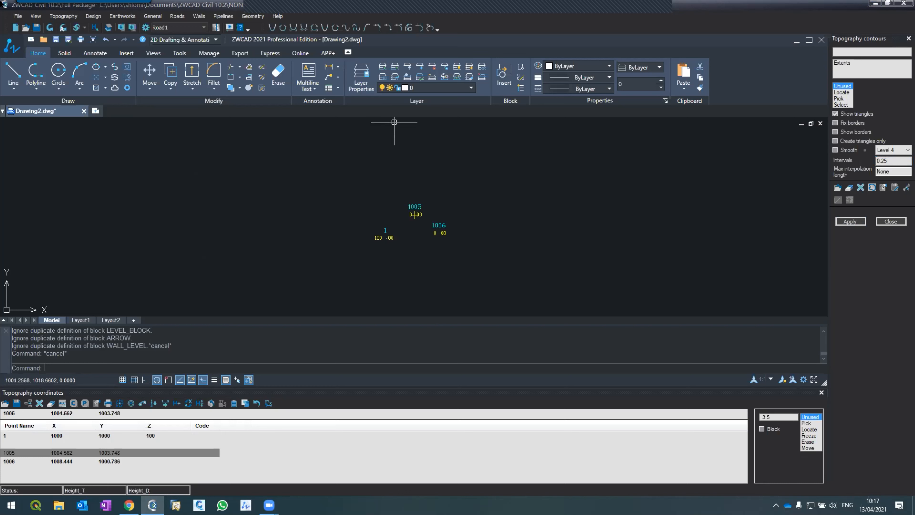
{"action": "left_click", "coordinate": [94, 16]}
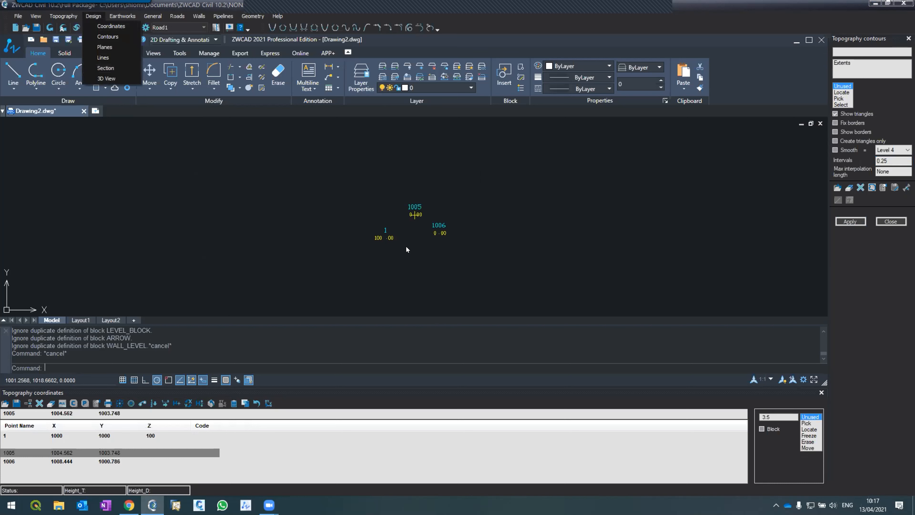
{"action": "left_click", "coordinate": [466, 55]}
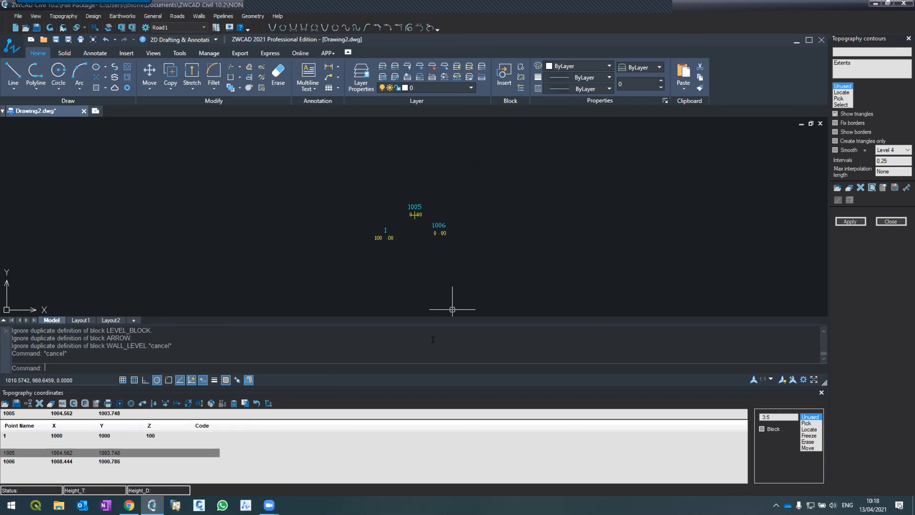
{"action": "mouse_move", "coordinate": [269, 504]}
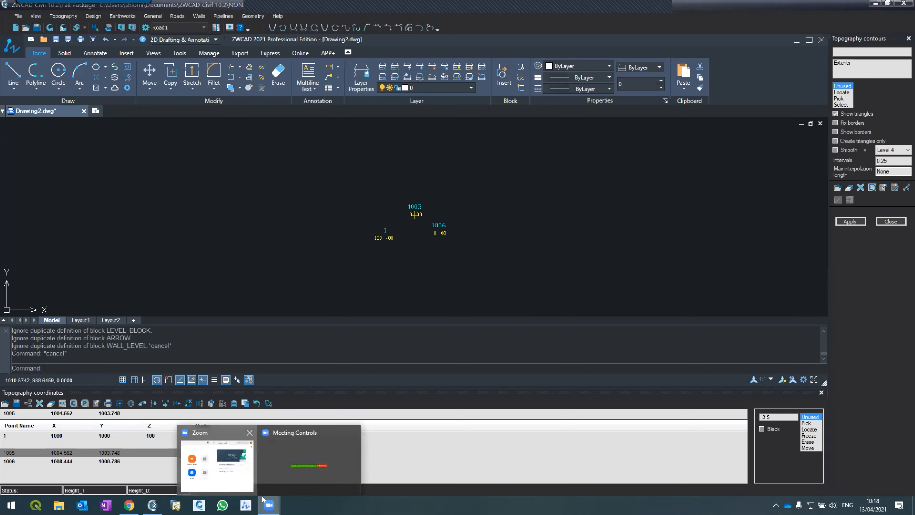
{"action": "left_click", "coordinate": [217, 465]}
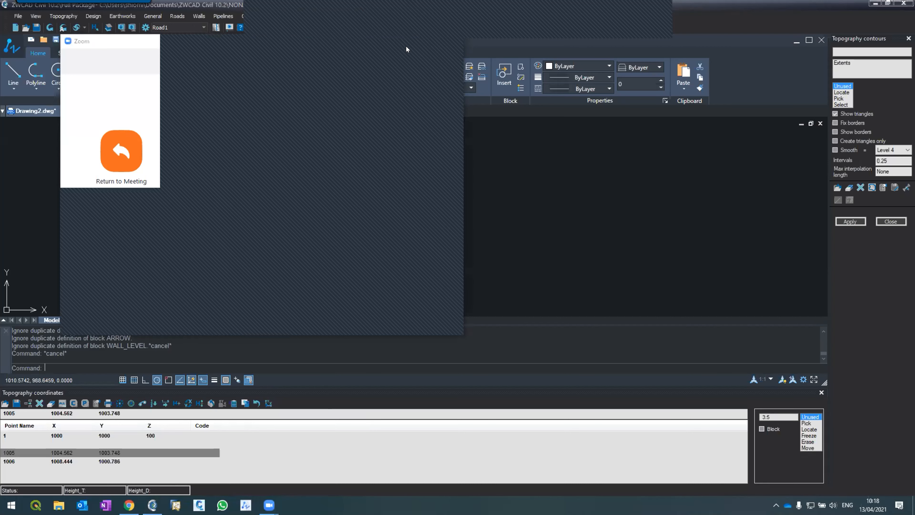
{"action": "left_click", "coordinate": [419, 42]}
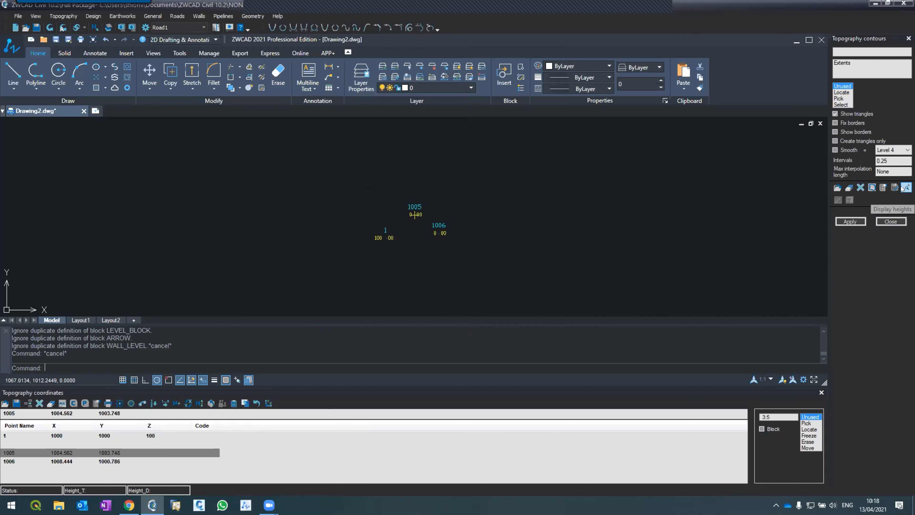
Close the contour settings and draw a closed nine-vertex polyline outline in the empty area west of the topography points.
{"action": "left_click", "coordinate": [891, 221]}
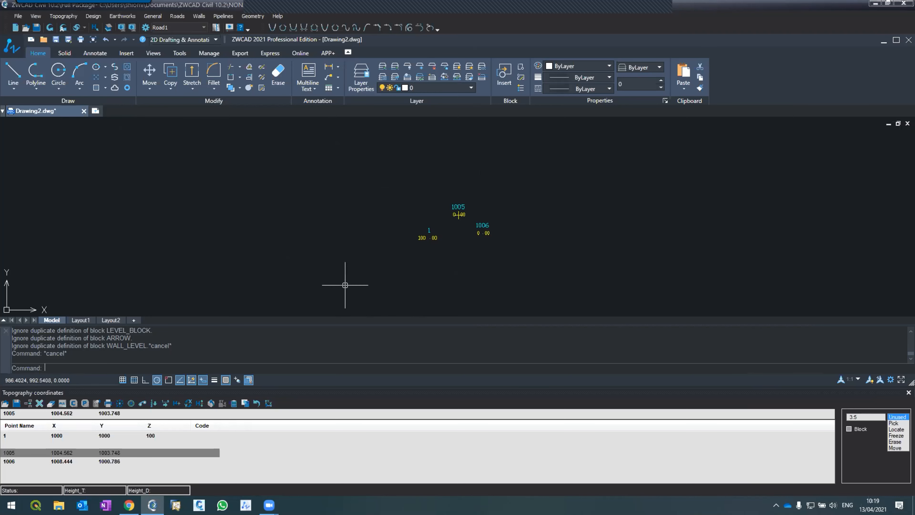
{"action": "type", "text": "PL"}
{"action": "key", "text": "Return"}
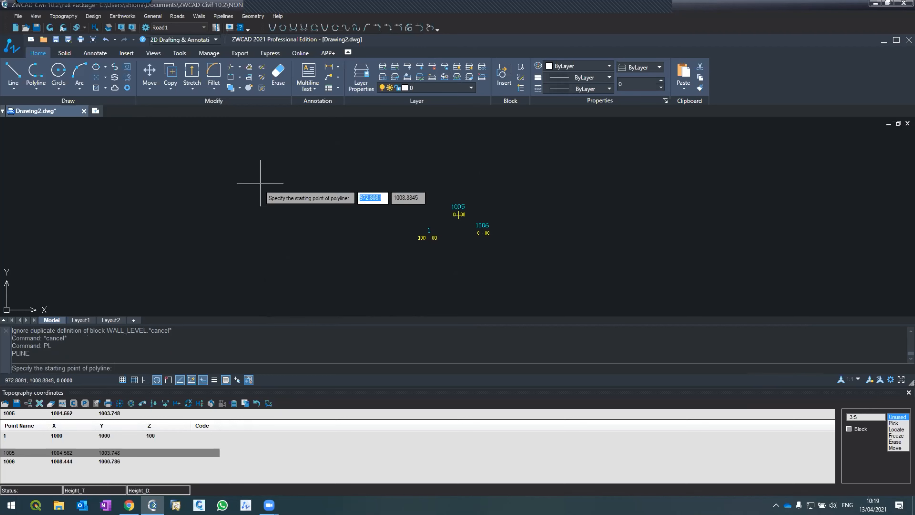
{"action": "left_click", "coordinate": [252, 149]}
{"action": "left_click", "coordinate": [345, 201]}
{"action": "left_click", "coordinate": [344, 257]}
{"action": "left_click", "coordinate": [262, 295]}
{"action": "left_click", "coordinate": [199, 295]}
{"action": "left_click", "coordinate": [173, 259]}
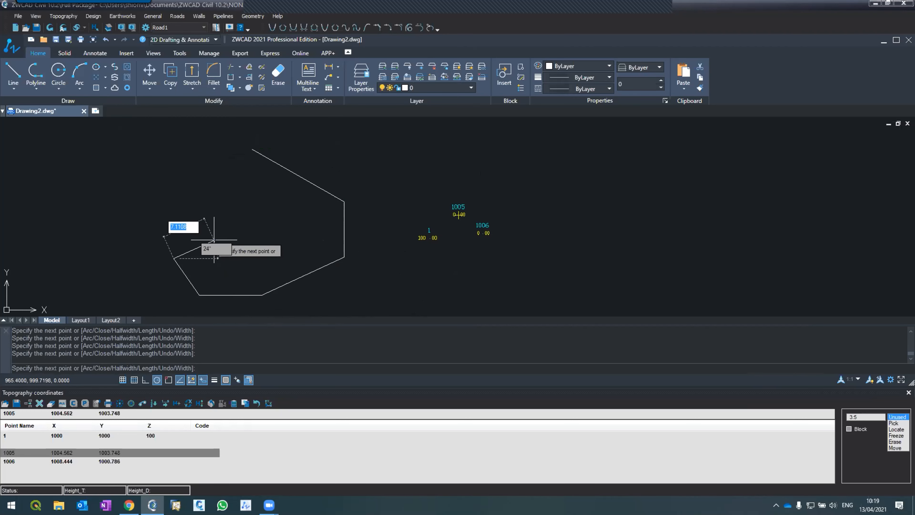
{"action": "left_click", "coordinate": [256, 242]}
{"action": "left_click", "coordinate": [278, 201]}
{"action": "left_click", "coordinate": [226, 173]}
{"action": "type", "text": "c"}
{"action": "key", "text": "Return"}
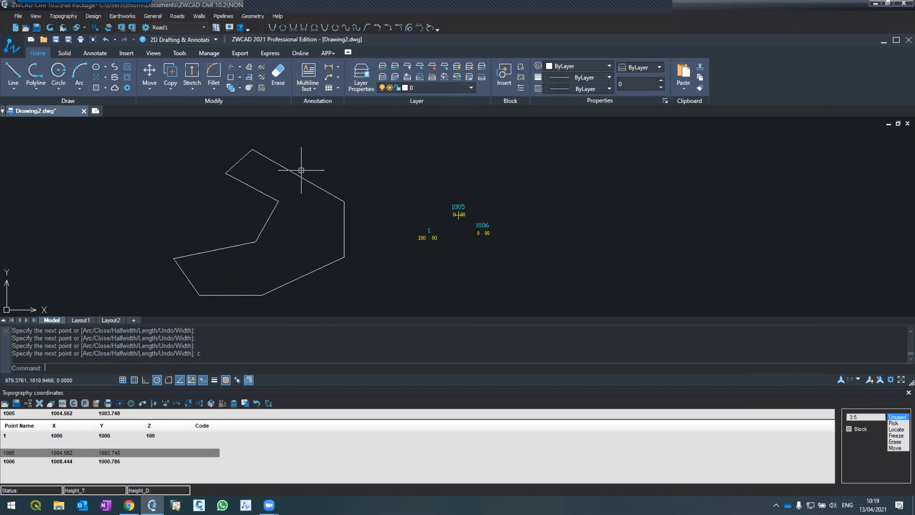
Draw an open four-vertex polyline running lengthwise through the closed outline, starting and ending just outside it.
{"action": "type", "text": "PL"}
{"action": "key", "text": "Return"}
{"action": "left_click", "coordinate": [201, 144]}
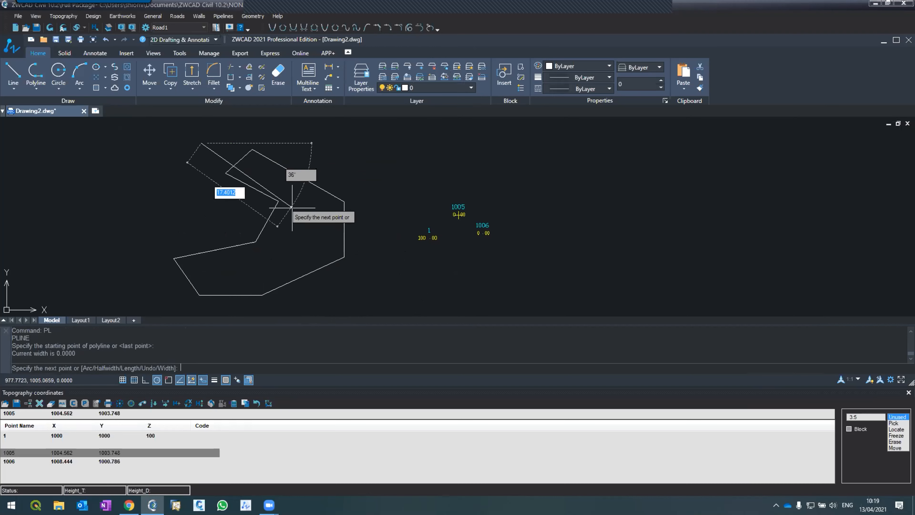
{"action": "left_click", "coordinate": [311, 206]}
{"action": "left_click", "coordinate": [293, 255]}
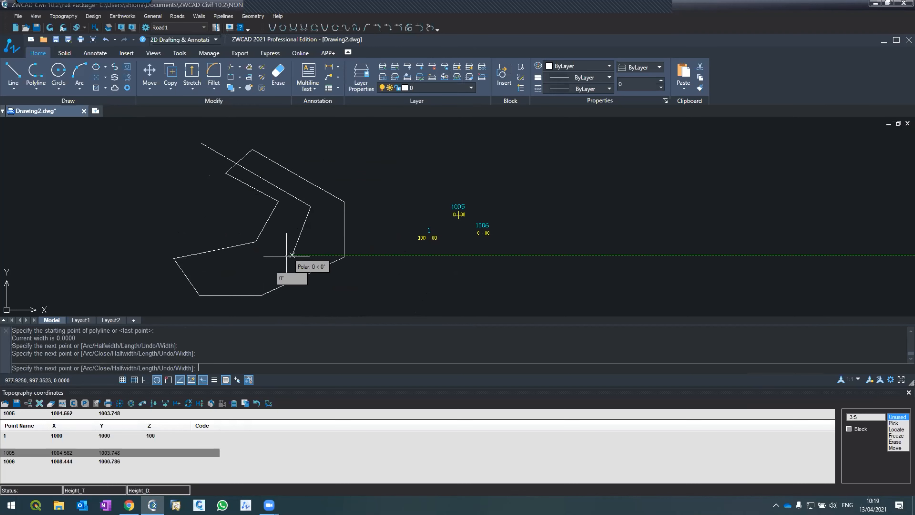
{"action": "left_click", "coordinate": [163, 299]}
{"action": "key", "text": "Return"}
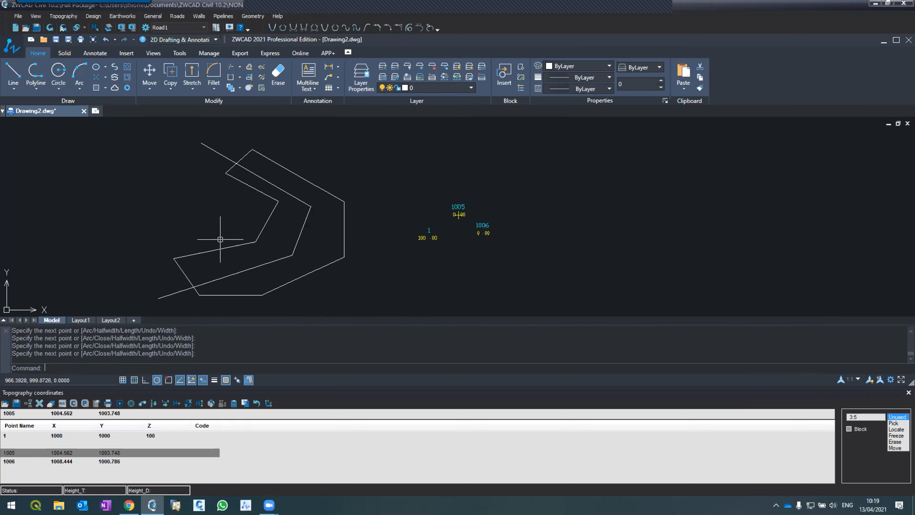
Select the closed outline polyline to inspect its vertices and clear the selection.
{"action": "left_click", "coordinate": [251, 153]}
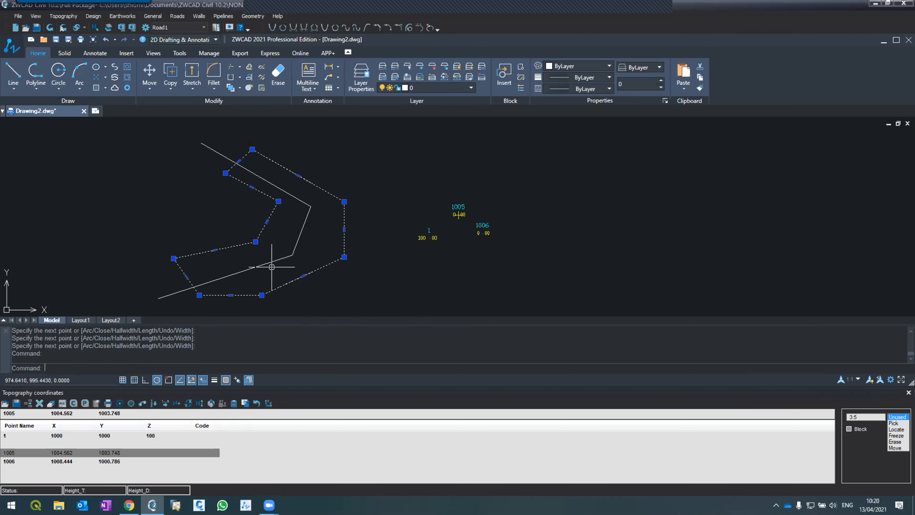
{"action": "key", "text": "Escape"}
{"action": "key", "text": "Escape"}
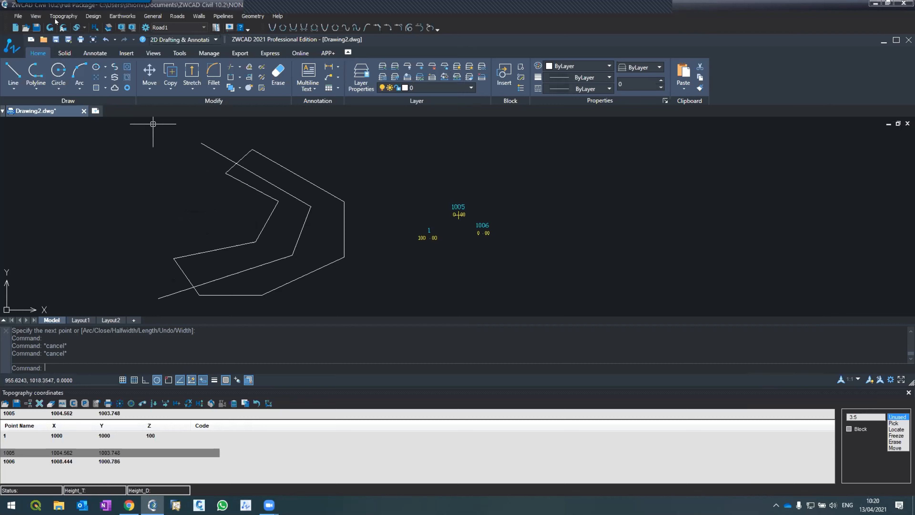
Start a new project and create a folder named Beginners4 for it in C:\Projects.
{"action": "left_click", "coordinate": [17, 15]}
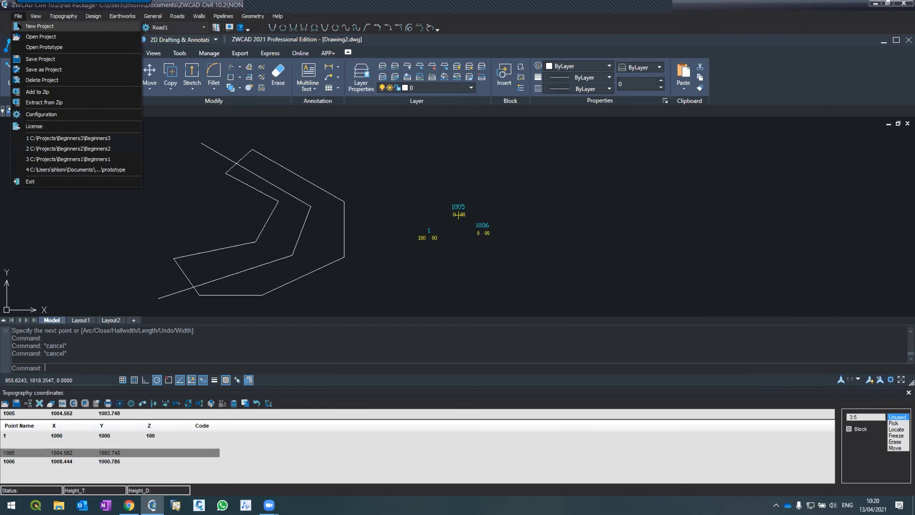
{"action": "left_click", "coordinate": [18, 27]}
{"action": "left_click", "coordinate": [480, 284]}
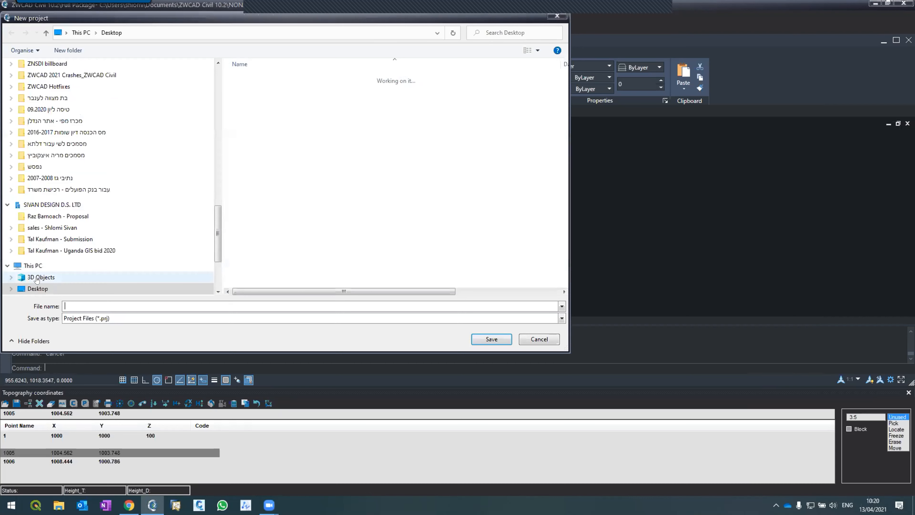
{"action": "scroll", "coordinate": [44, 276], "scroll_direction": "down", "scroll_amount": 2}
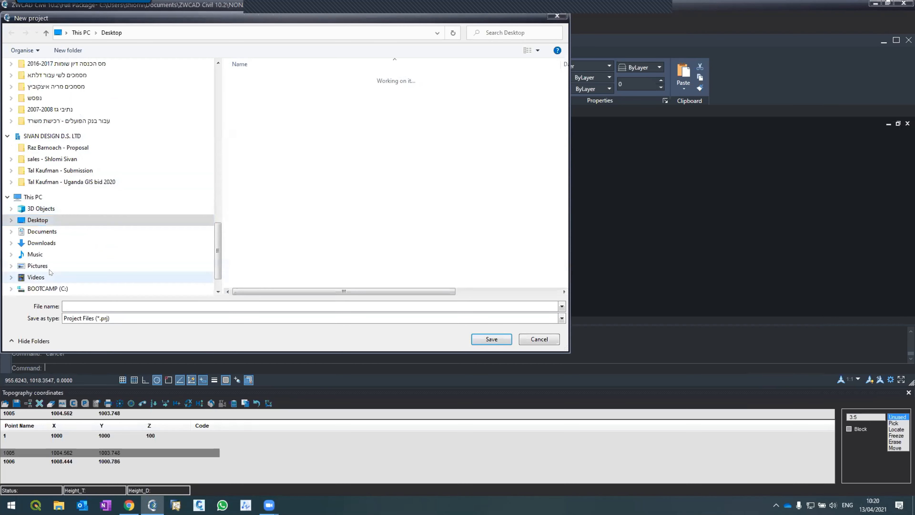
{"action": "left_click", "coordinate": [54, 289]}
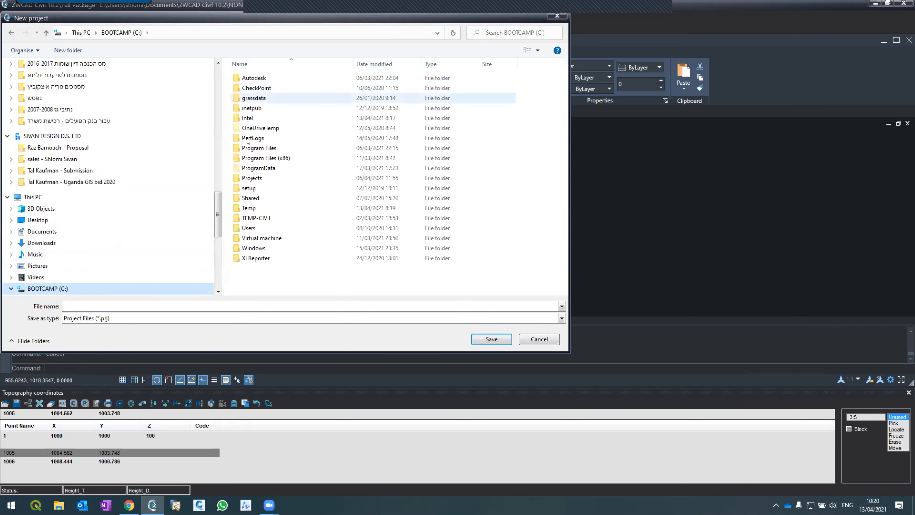
{"action": "double_click", "coordinate": [252, 175]}
{"action": "left_click", "coordinate": [68, 50]}
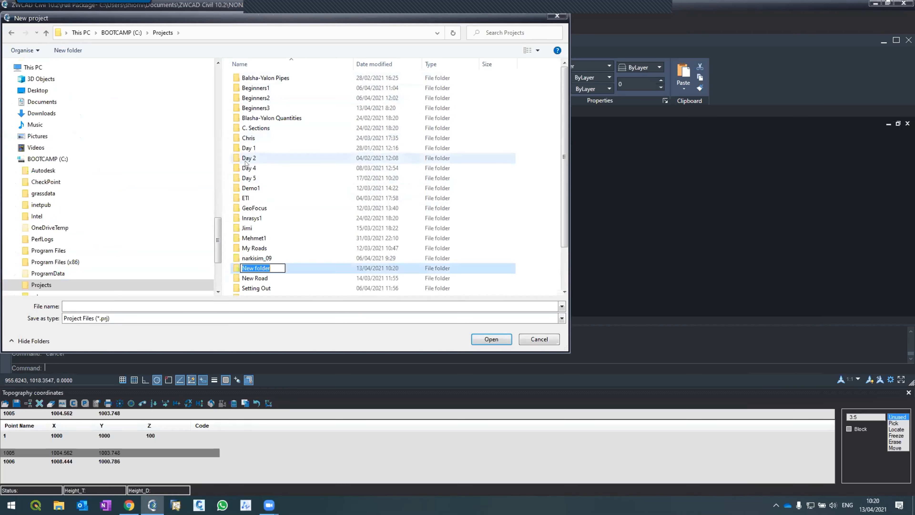
{"action": "type", "text": "Beginners4"}
{"action": "key", "text": "Return"}
Save the new project as Beginners4 and discard the changes to Drawing2.dwg.
{"action": "key", "text": "Return"}
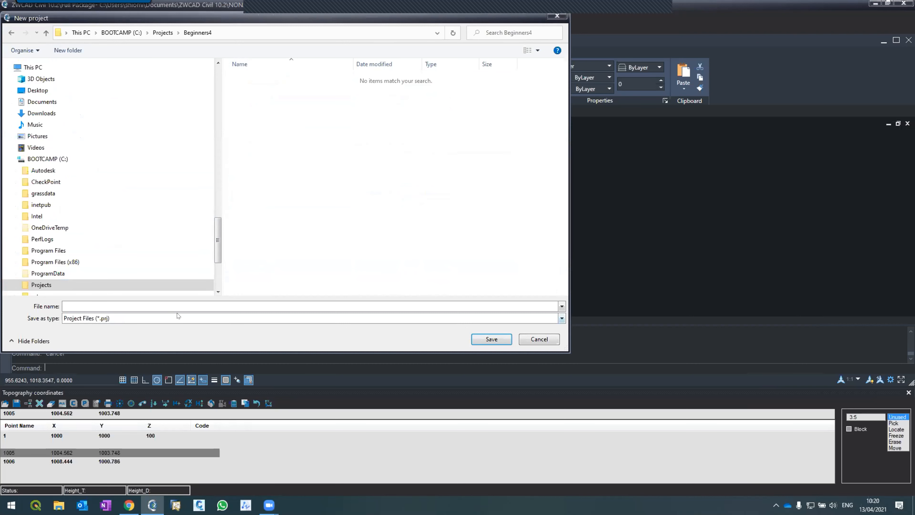
{"action": "type", "text": "Beginners4"}
{"action": "key", "text": "Return"}
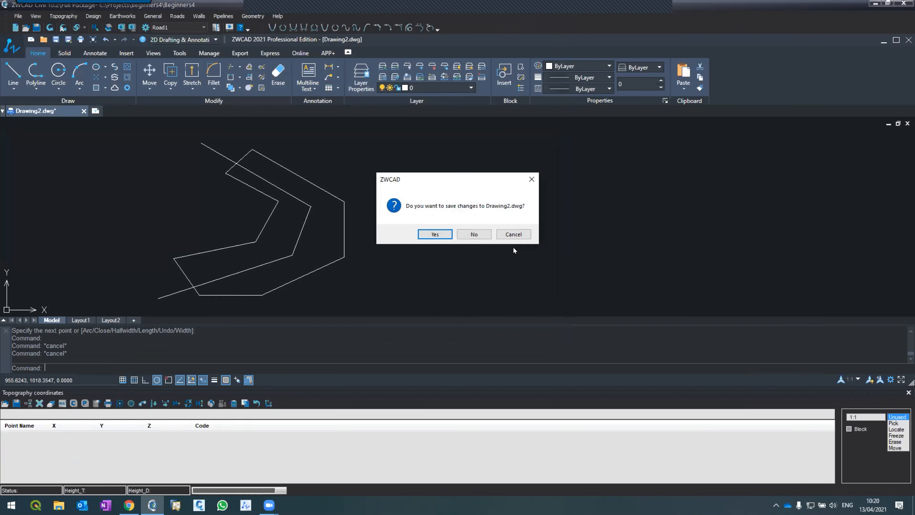
{"action": "left_click", "coordinate": [474, 235]}
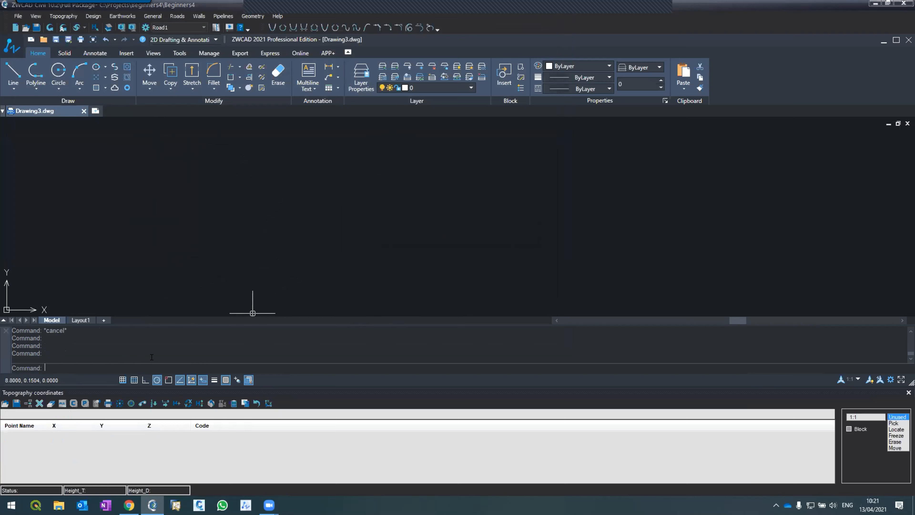
Zoom the empty drawing to a window with corners at 1000,1000 and 1500,1500.
{"action": "type", "text": "z"}
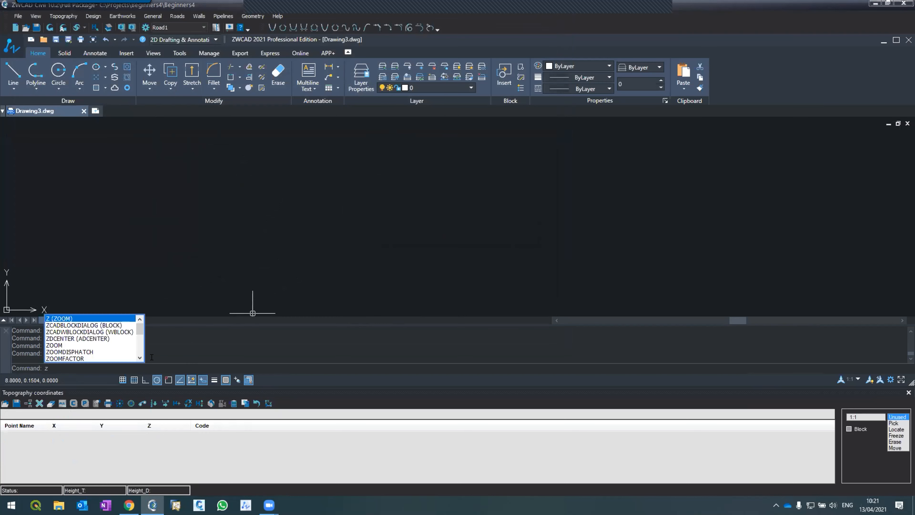
{"action": "key", "text": "Return"}
{"action": "type", "text": "w"}
{"action": "key", "text": "Return"}
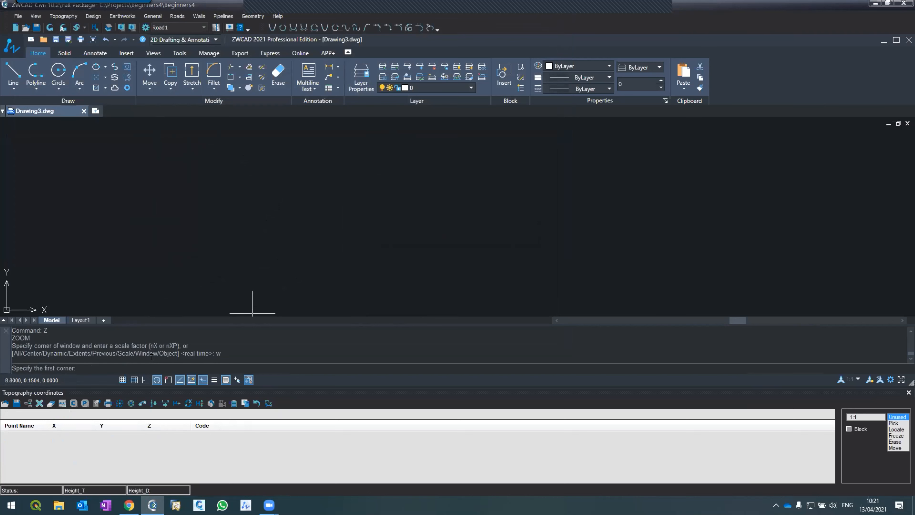
{"action": "type", "text": "1000,1000"}
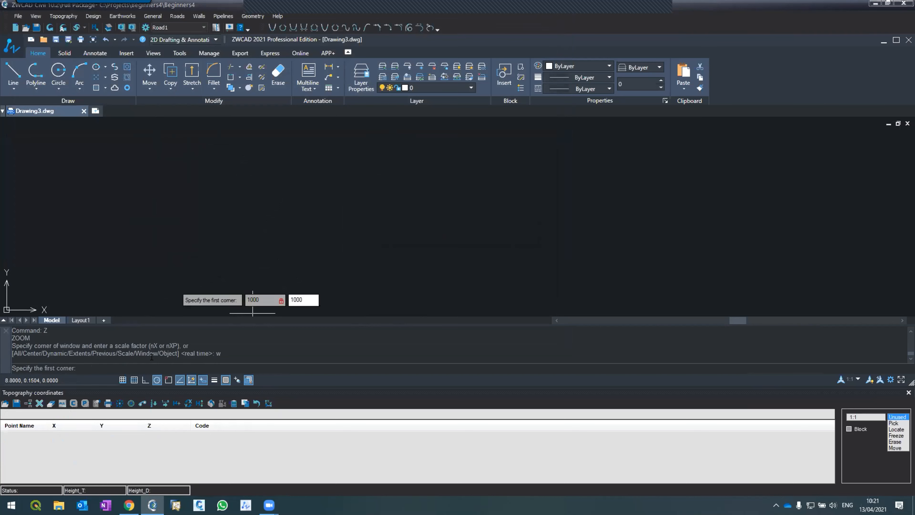
{"action": "key", "text": "Return"}
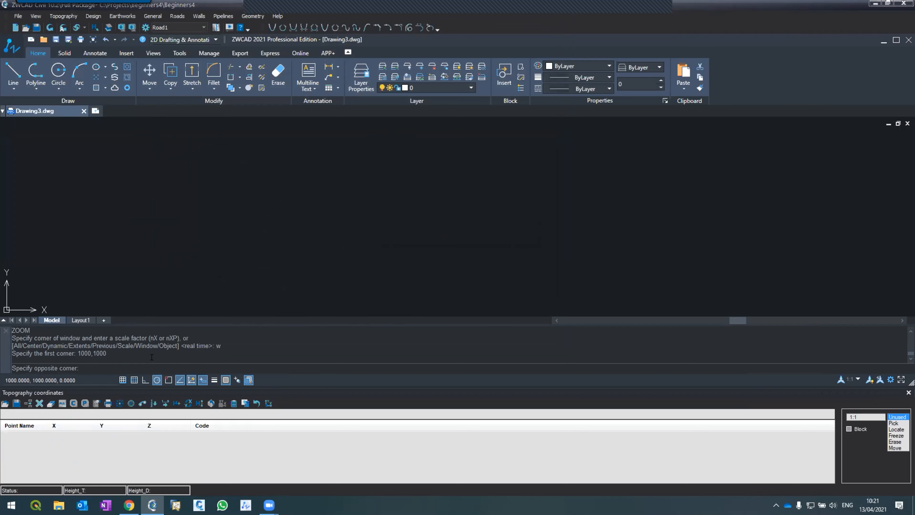
{"action": "type", "text": "1500,1500"}
{"action": "key", "text": "Return"}
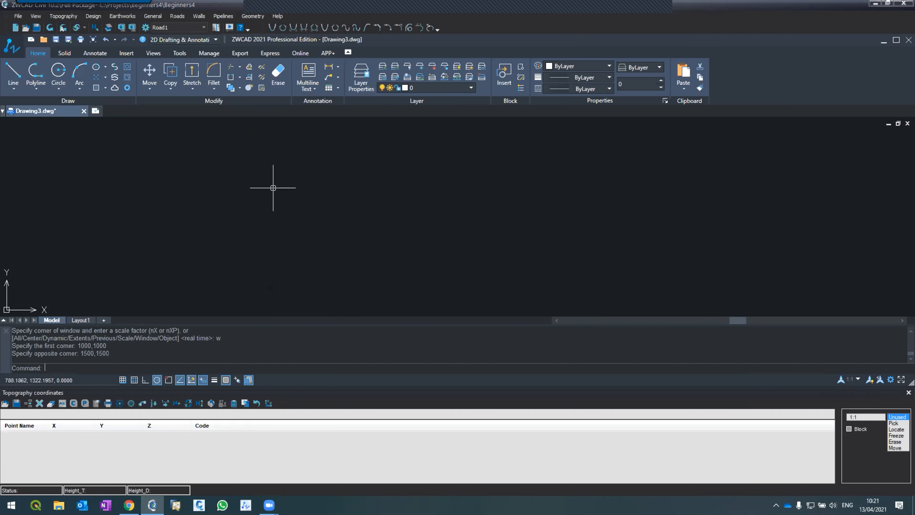
Pick three topography points at about X 1183, Y 1048; X 1212, Y 1035; and X 1243, Y 1021.
{"action": "left_click", "coordinate": [894, 423]}
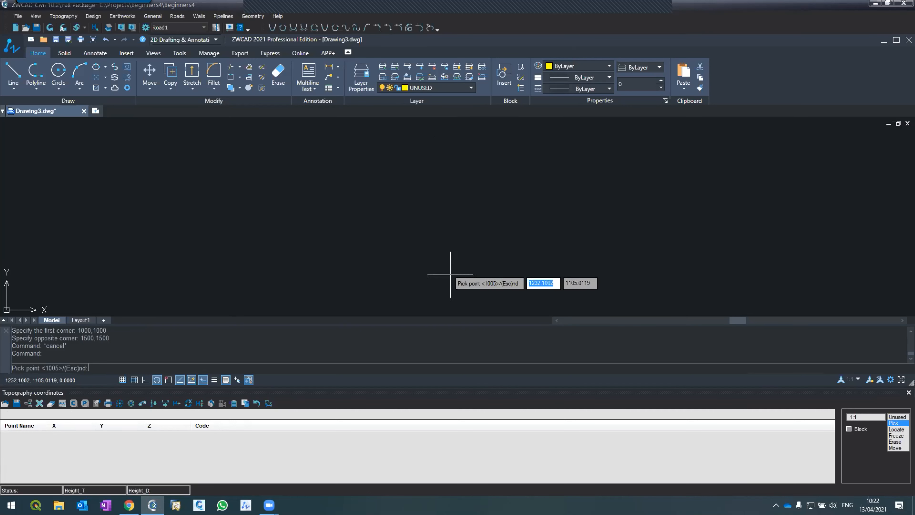
{"action": "left_click", "coordinate": [431, 297]}
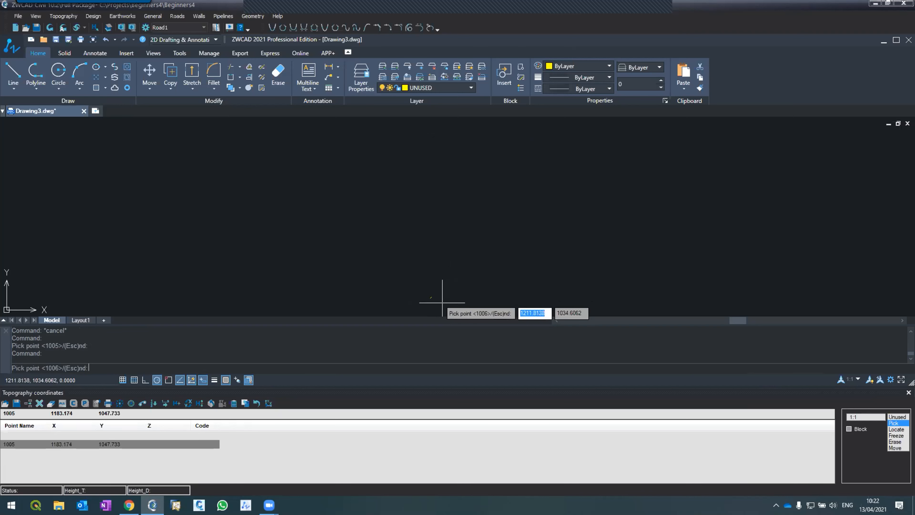
{"action": "left_click", "coordinate": [443, 303]}
{"action": "left_click", "coordinate": [455, 307]}
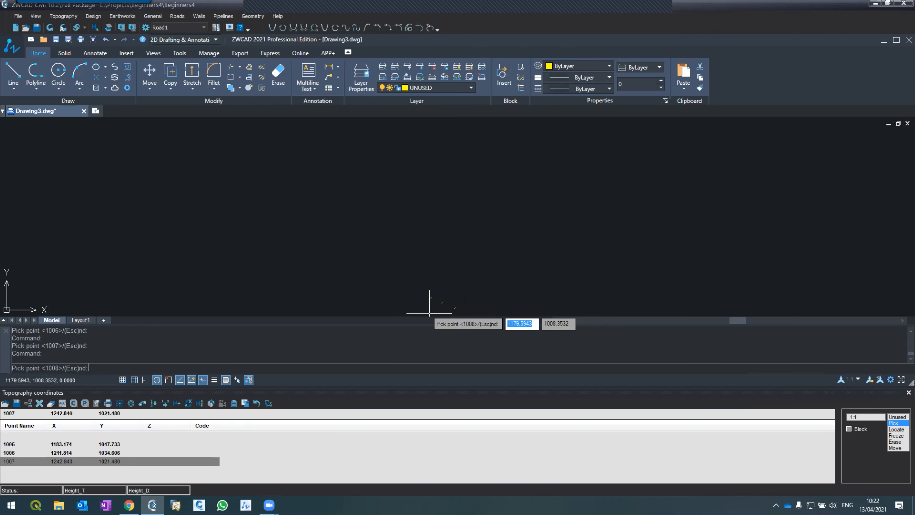
Pick a second row of three topography points at about X 1205, Y 1092; X 1227, Y 1080; and X 1254, Y 1068.
{"action": "scroll", "coordinate": [436, 306], "scroll_direction": "up", "scroll_amount": 3}
{"action": "scroll", "coordinate": [429, 254], "scroll_direction": "down", "scroll_amount": 2}
{"action": "scroll", "coordinate": [436, 260], "scroll_direction": "up", "scroll_amount": 1}
{"action": "scroll", "coordinate": [442, 237], "scroll_direction": "down", "scroll_amount": 3}
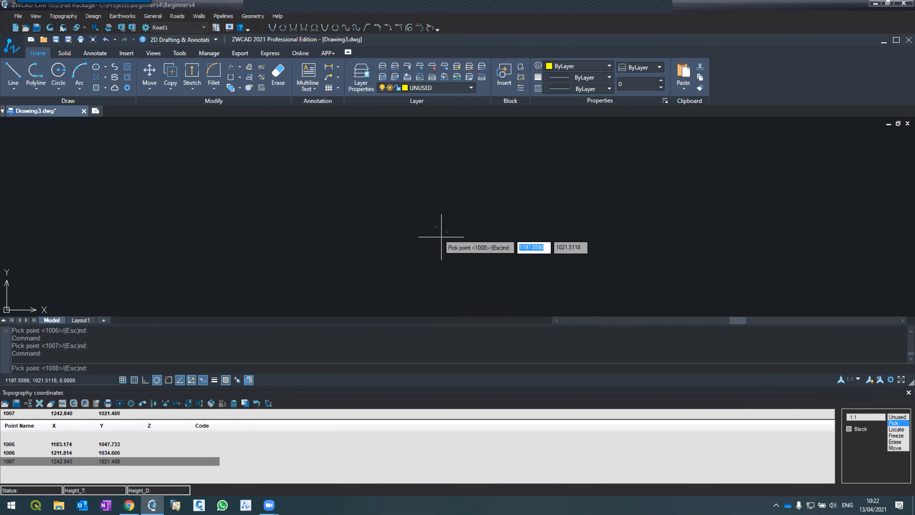
{"action": "left_click", "coordinate": [444, 208]}
{"action": "left_click", "coordinate": [454, 213]}
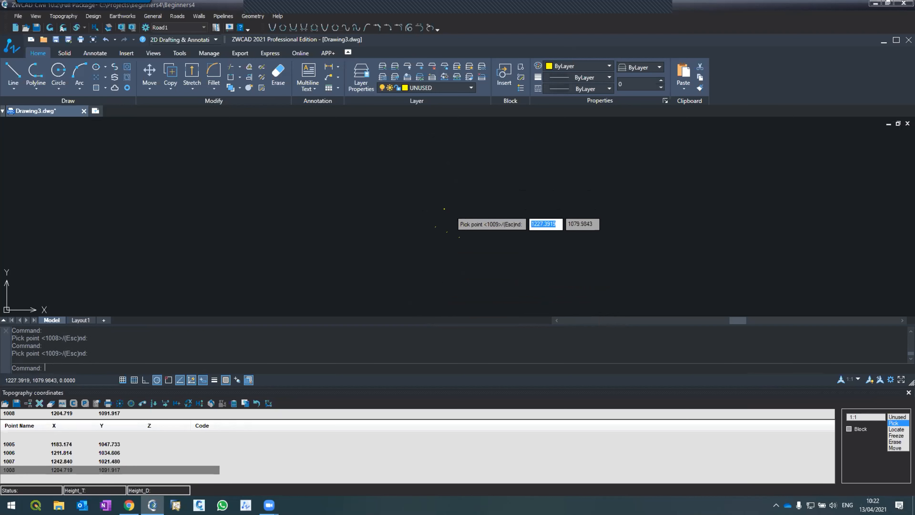
{"action": "left_click", "coordinate": [464, 218]}
Pick a third row of three topography points at about X 1203, Y 1118; X 1239, Y 1114; and X 1262, Y 1116.
{"action": "scroll", "coordinate": [430, 227], "scroll_direction": "up", "scroll_amount": 3}
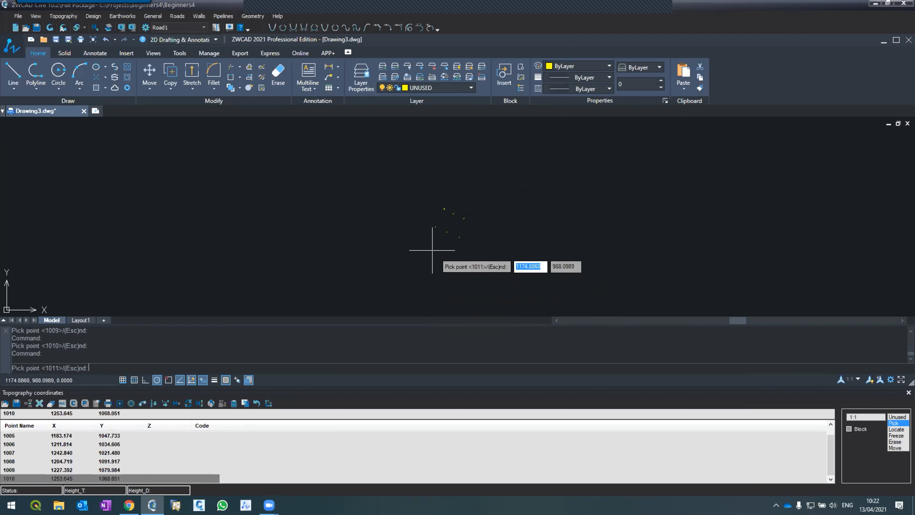
{"action": "scroll", "coordinate": [433, 223], "scroll_direction": "down", "scroll_amount": 6}
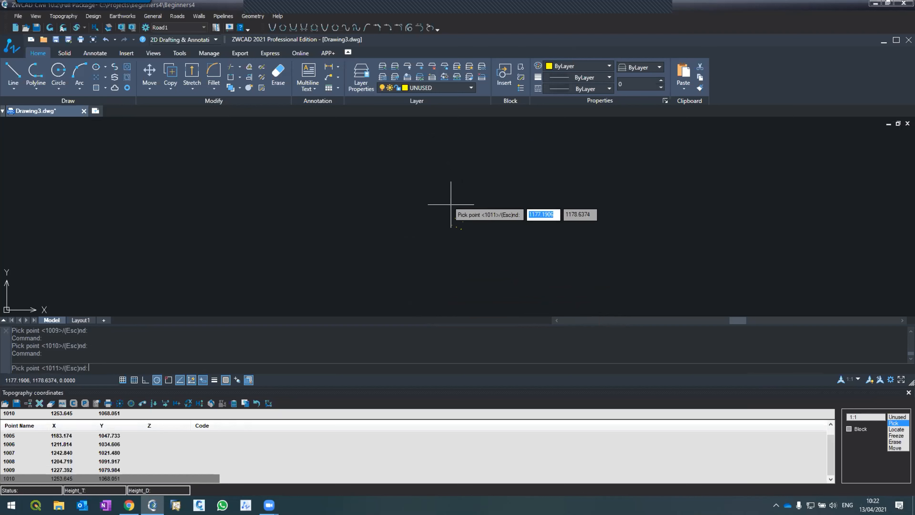
{"action": "scroll", "coordinate": [455, 212], "scroll_direction": "up", "scroll_amount": 2}
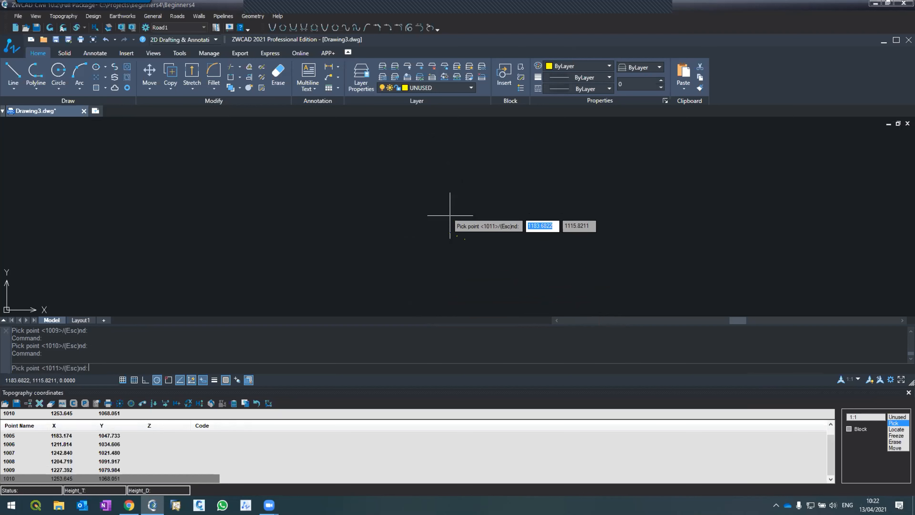
{"action": "left_click", "coordinate": [455, 215]}
{"action": "left_click", "coordinate": [464, 216]}
{"action": "left_click", "coordinate": [470, 215]}
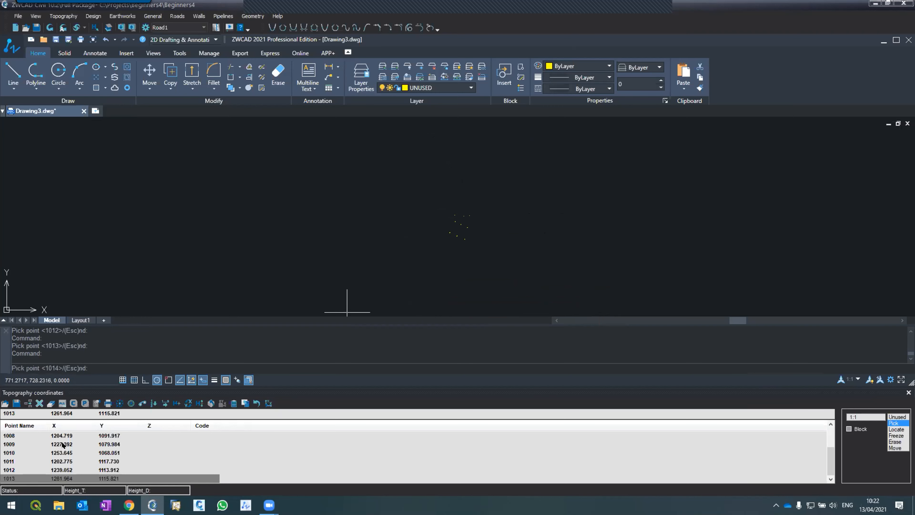
Pick six more topography points in two rows of three, from about X 1186, Y 1156 up to about X 1201, Y 1214.
{"action": "scroll", "coordinate": [468, 214], "scroll_direction": "up", "scroll_amount": 4}
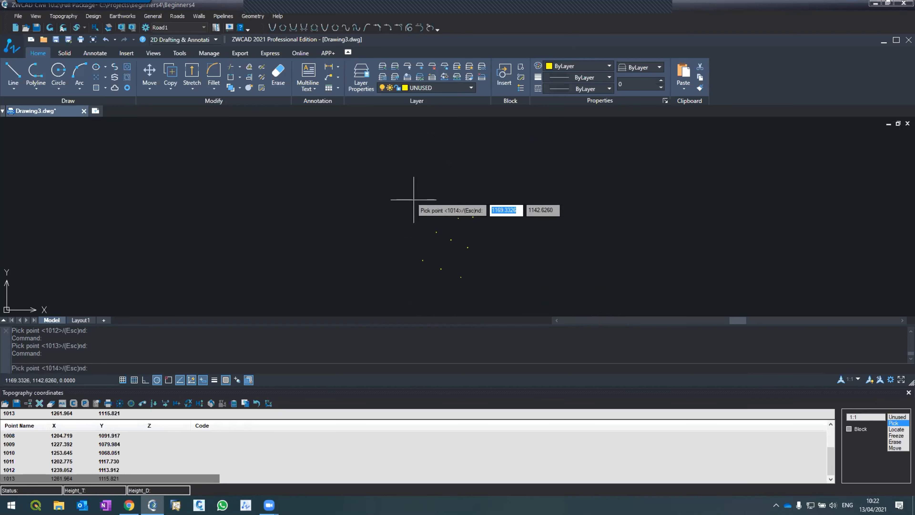
{"action": "left_click", "coordinate": [424, 191]}
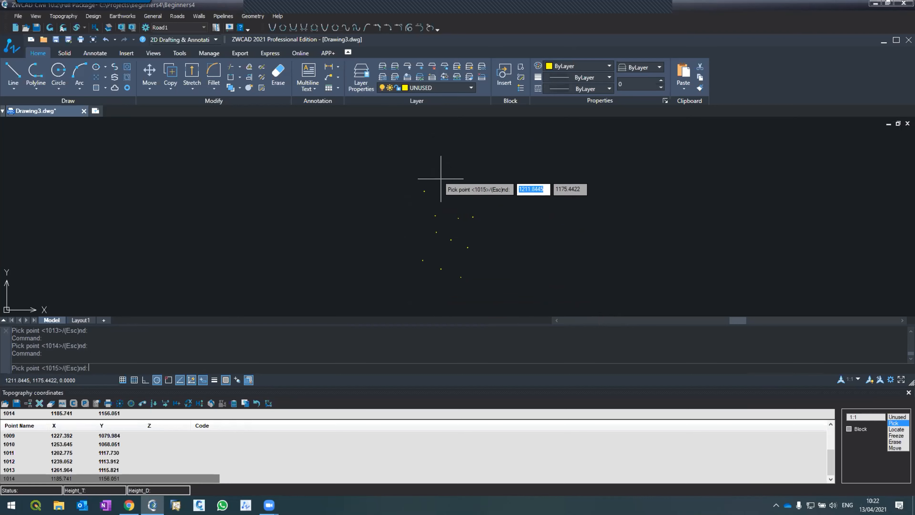
{"action": "left_click", "coordinate": [440, 187]}
{"action": "left_click", "coordinate": [454, 180]}
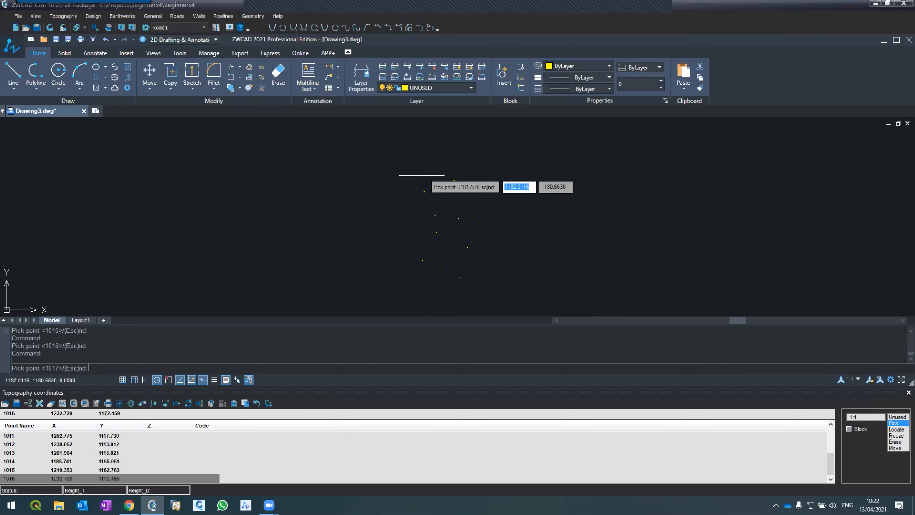
{"action": "left_click", "coordinate": [406, 174]}
{"action": "left_click", "coordinate": [423, 166]}
{"action": "left_click", "coordinate": [435, 154]}
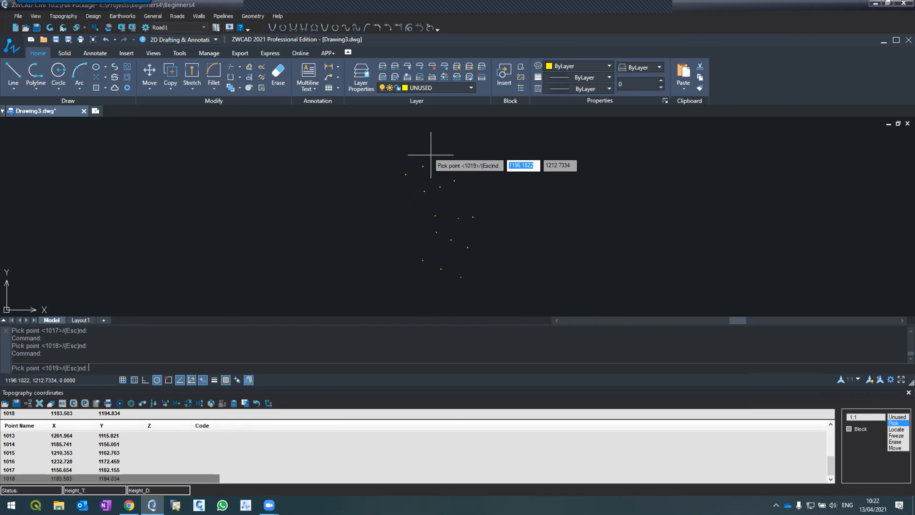
Pick six more topography points in two rows of three, from about X 1127, Y 1199 to about X 1110, Y 1249, and end point picking.
{"action": "left_click", "coordinate": [387, 163]}
{"action": "left_click", "coordinate": [397, 152]}
{"action": "left_click", "coordinate": [405, 138]}
{"action": "left_click", "coordinate": [369, 161]}
{"action": "left_click", "coordinate": [370, 144]}
{"action": "left_click", "coordinate": [376, 132]}
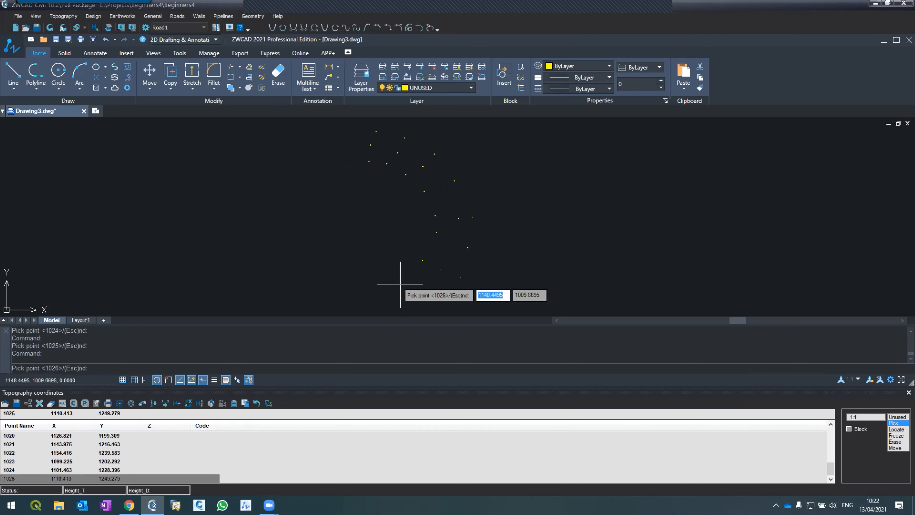
{"action": "key", "text": "Escape"}
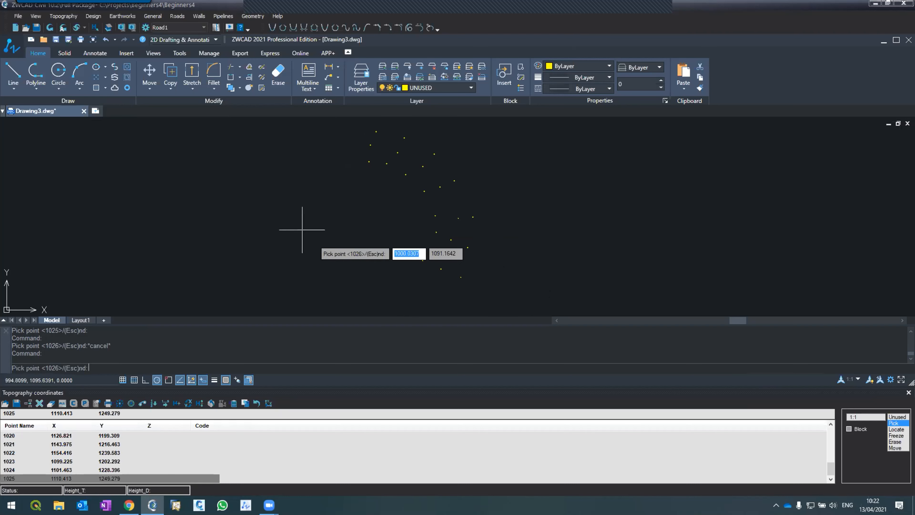
{"action": "key", "text": "Escape"}
{"action": "key", "text": "Escape"}
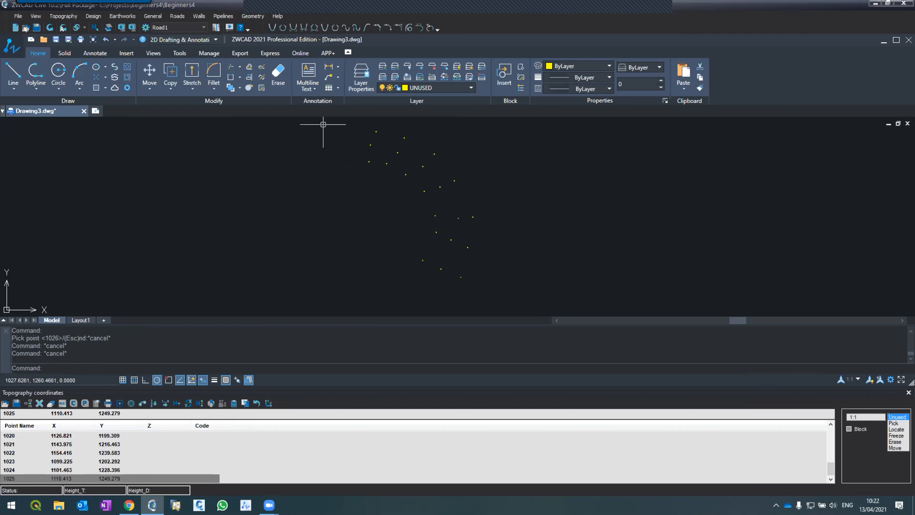
Refresh the drawing so it shows the picked topography points with their name and height labels.
{"action": "left_click", "coordinate": [49, 29]}
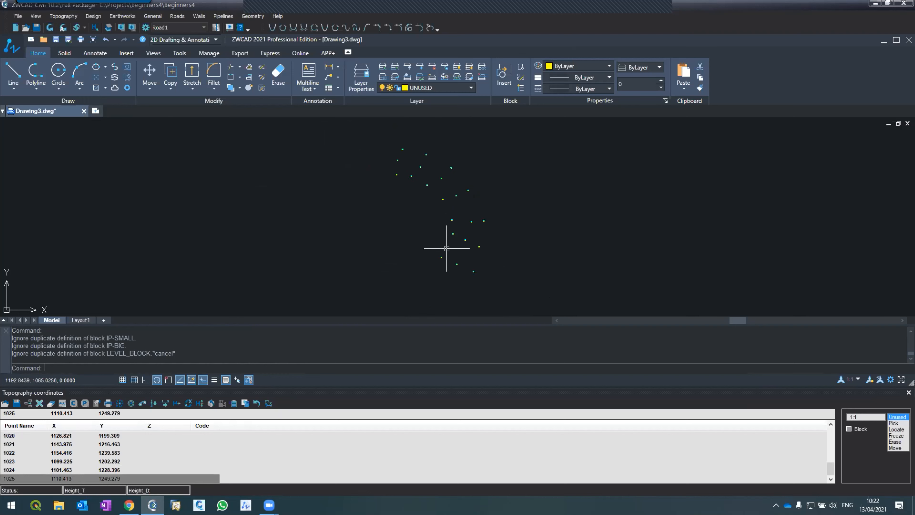
{"action": "scroll", "coordinate": [447, 269], "scroll_direction": "up", "scroll_amount": 4}
{"action": "scroll", "coordinate": [449, 273], "scroll_direction": "up", "scroll_amount": 2}
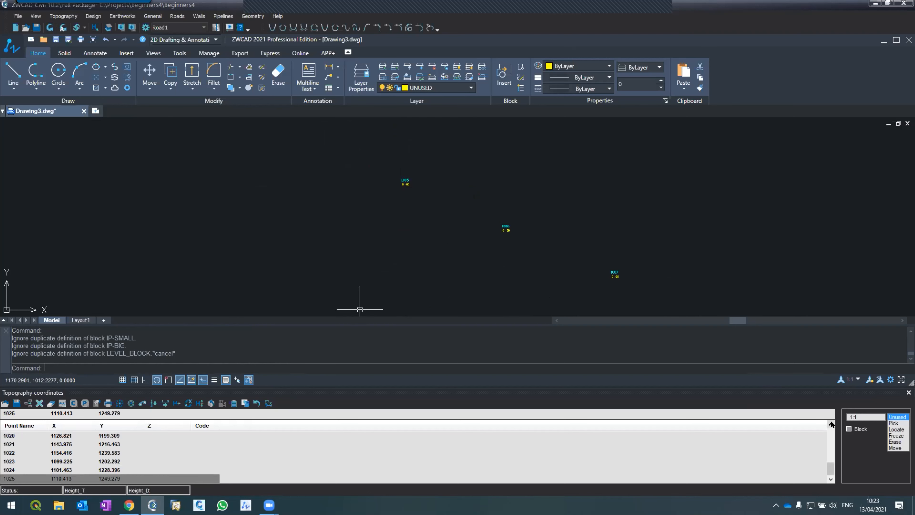
Set the Z elevation of points 1005, 1006 and 1007 to 100 in the coordinate table and refresh the drawing.
{"action": "scroll", "coordinate": [828, 424], "scroll_direction": "up", "scroll_amount": 4}
{"action": "scroll", "coordinate": [828, 424], "scroll_direction": "up", "scroll_amount": 1}
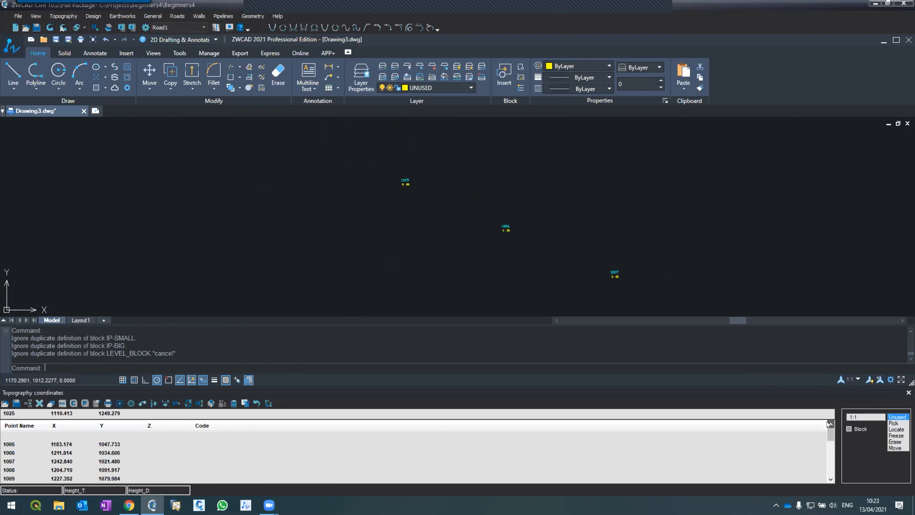
{"action": "left_click", "coordinate": [116, 446]}
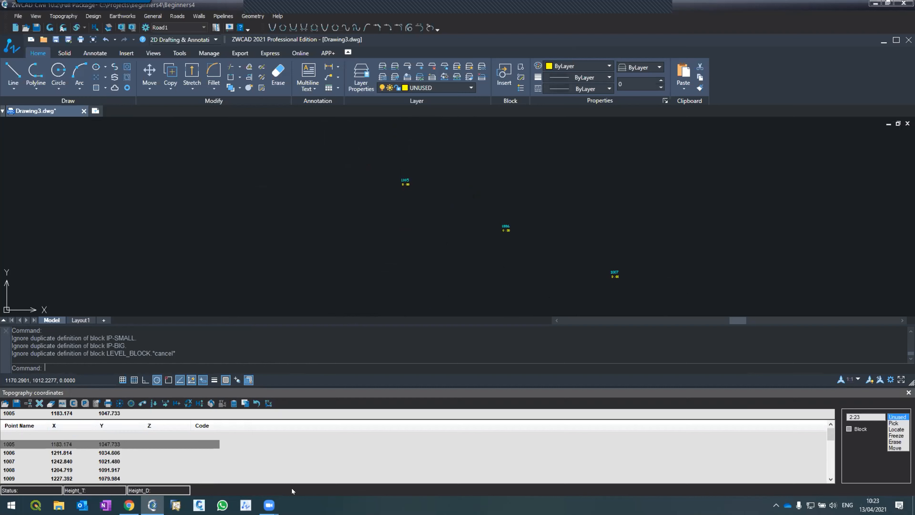
{"action": "key", "text": "Return"}
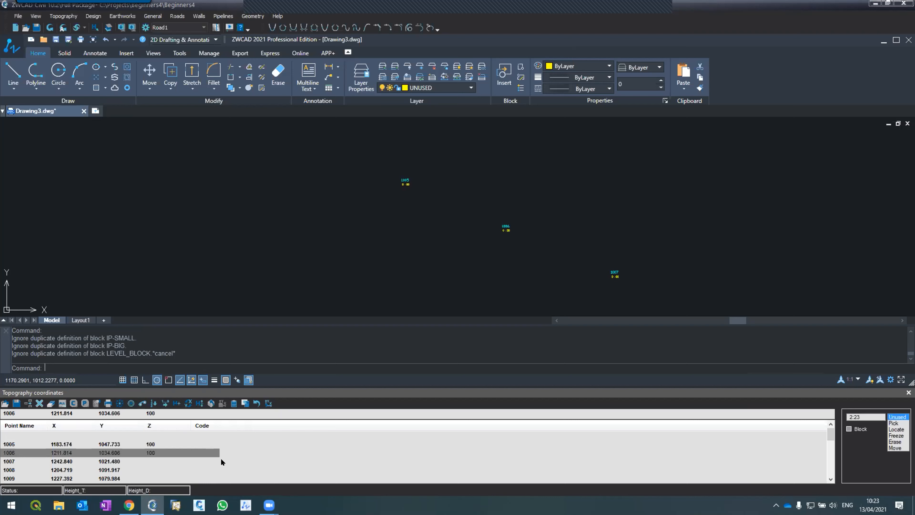
{"action": "left_click", "coordinate": [140, 462]}
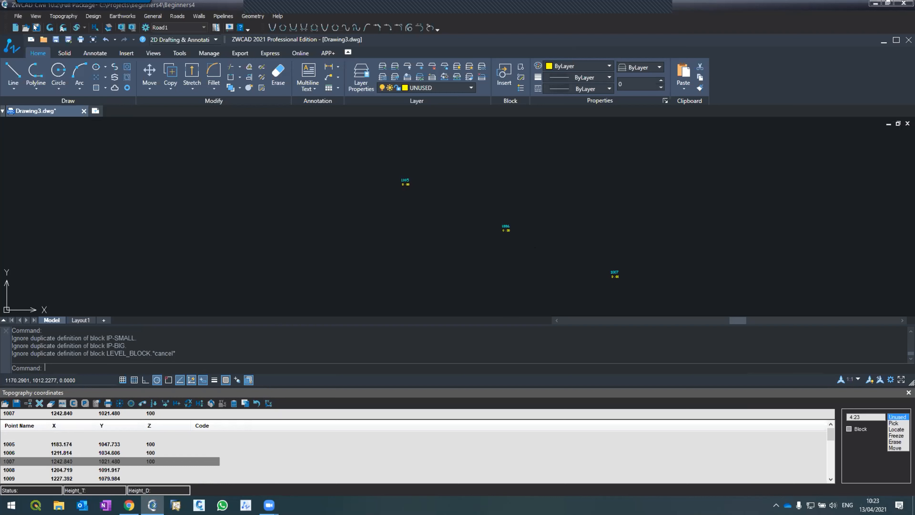
{"action": "left_click", "coordinate": [50, 27]}
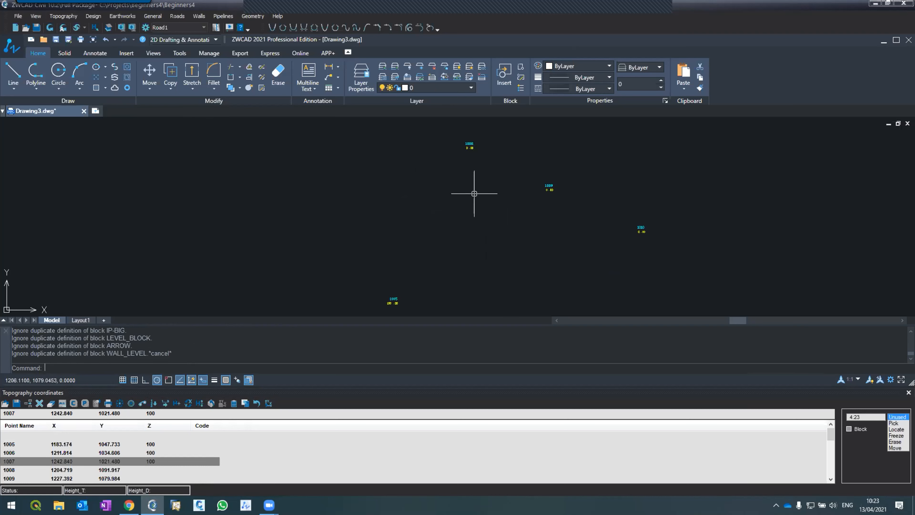
{"action": "scroll", "coordinate": [483, 163], "scroll_direction": "up", "scroll_amount": 4}
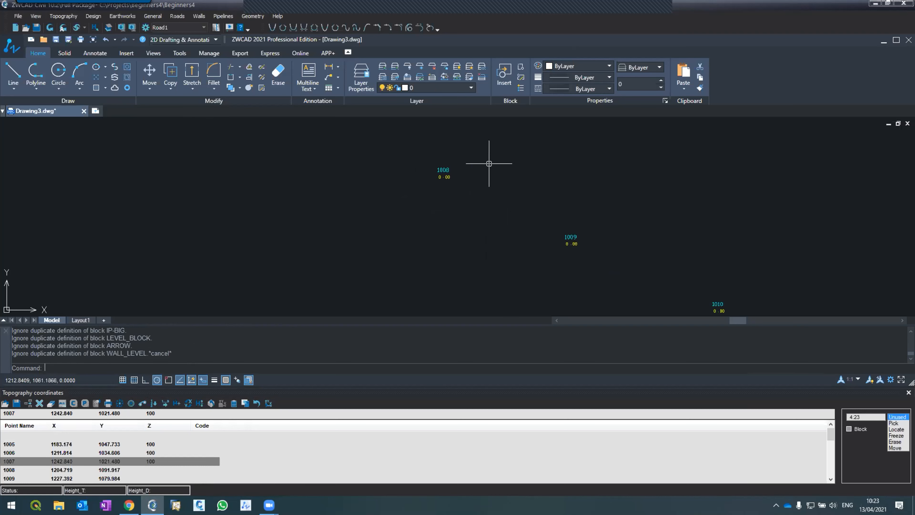
Set the Z elevations of points 1008, 1009 and 1010 to 101, 101.5 and 101, and refresh the drawing.
{"action": "left_click", "coordinate": [109, 472]}
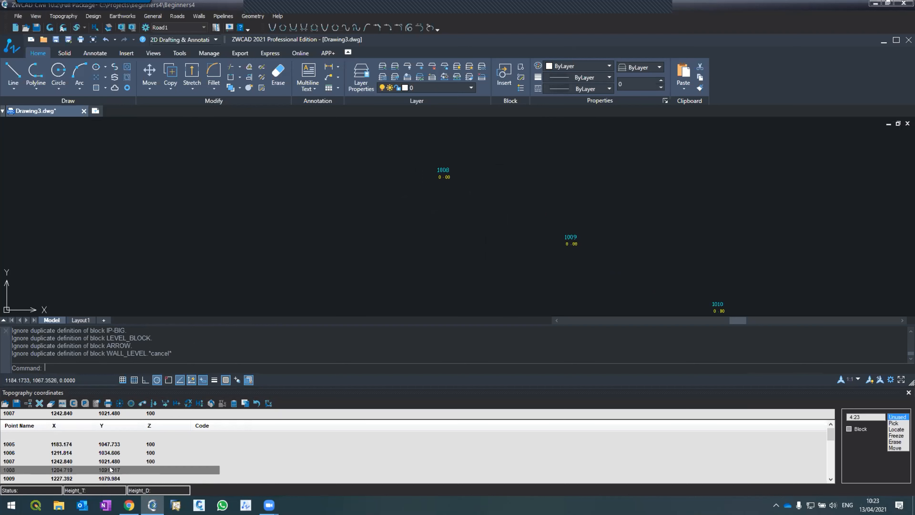
{"action": "left_click", "coordinate": [143, 411]}
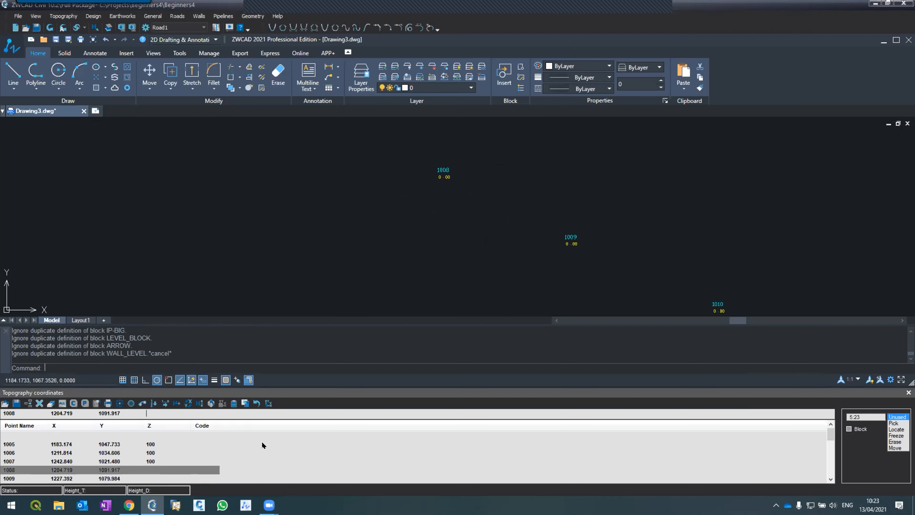
{"action": "type", "text": "101"}
{"action": "left_click", "coordinate": [160, 479]}
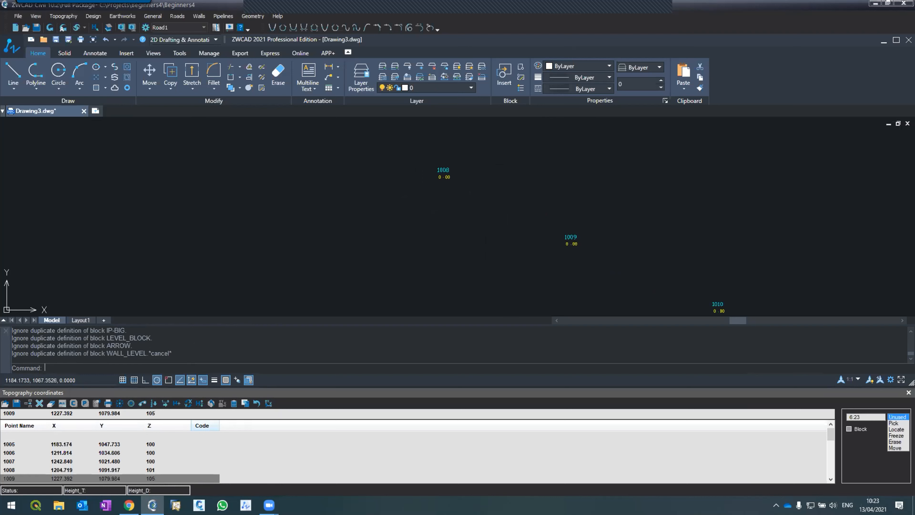
{"action": "key", "text": "Down"}
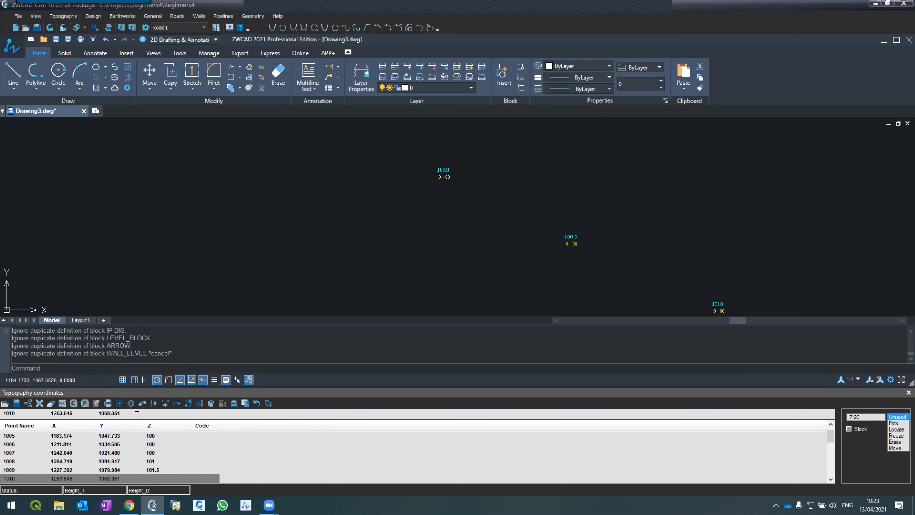
{"action": "type", "text": "101"}
{"action": "left_click", "coordinate": [50, 27]}
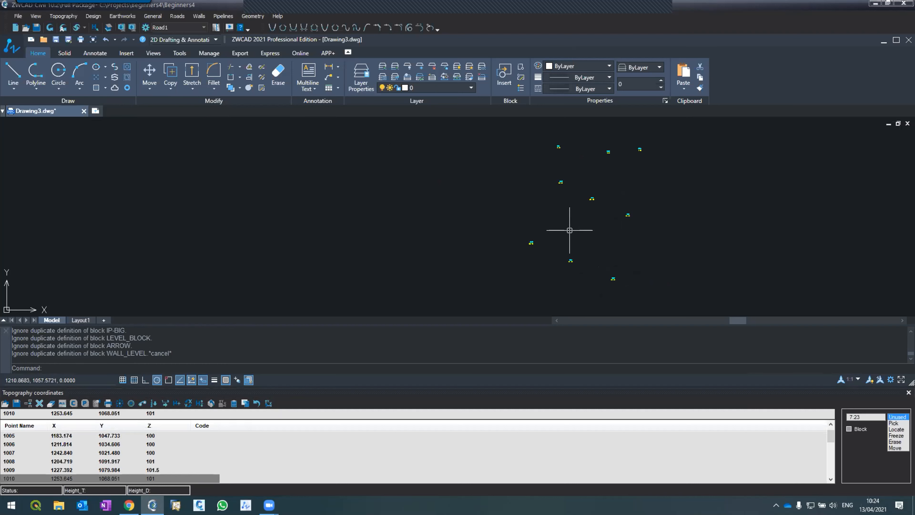
{"action": "scroll", "coordinate": [530, 282], "scroll_direction": "down", "scroll_amount": 2}
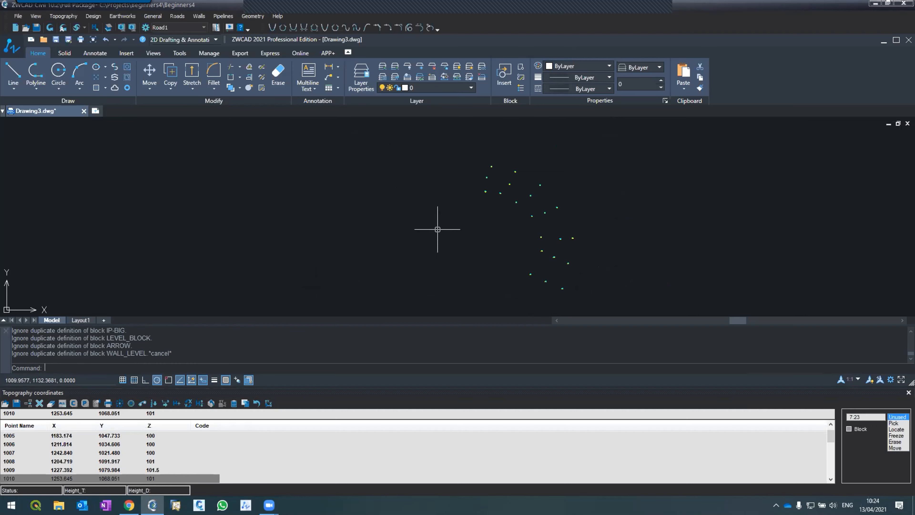
{"action": "scroll", "coordinate": [591, 304], "scroll_direction": "up", "scroll_amount": 6}
{"action": "scroll", "coordinate": [445, 256], "scroll_direction": "down", "scroll_amount": 3}
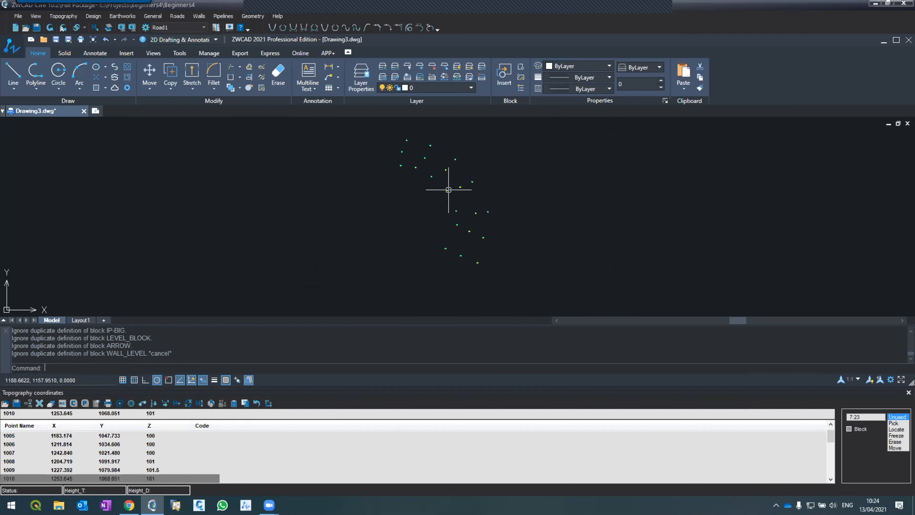
{"action": "scroll", "coordinate": [447, 192], "scroll_direction": "up", "scroll_amount": 2}
{"action": "key", "text": "XF86AudioRaiseVolume"}
{"action": "key", "text": "XF86AudioRaiseVolume"}
{"action": "key", "text": "XF86AudioRaiseVolume"}
{"action": "key", "text": "XF86AudioRaiseVolume"}
{"action": "key", "text": "XF86AudioRaiseVolume"}
{"action": "key", "text": "XF86AudioRaiseVolume"}
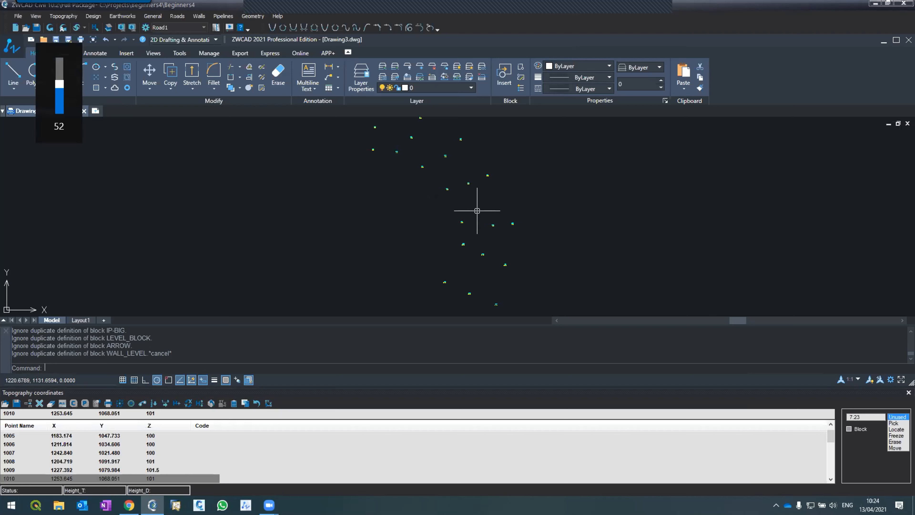
{"action": "key", "text": "XF86AudioRaiseVolume"}
{"action": "key", "text": "XF86AudioRaiseVolume"}
{"action": "key", "text": "XF86AudioRaiseVolume"}
{"action": "key", "text": "XF86AudioRaiseVolume"}
{"action": "key", "text": "XF86AudioRaiseVolume"}
{"action": "key", "text": "XF86AudioRaiseVolume"}
{"action": "key", "text": "XF86AudioRaiseVolume"}
{"action": "key", "text": "XF86AudioRaiseVolume"}
{"action": "key", "text": "XF86AudioRaiseVolume"}
{"action": "key", "text": "XF86AudioRaiseVolume"}
{"action": "key", "text": "XF86AudioRaiseVolume"}
{"action": "key", "text": "XF86AudioRaiseVolume"}
{"action": "key", "text": "XF86AudioRaiseVolume"}
{"action": "key", "text": "XF86AudioRaiseVolume"}
{"action": "key", "text": "XF86AudioRaiseVolume"}
{"action": "key", "text": "XF86AudioRaiseVolume"}
{"action": "key", "text": "XF86AudioRaiseVolume"}
{"action": "key", "text": "XF86AudioRaiseVolume"}
{"action": "key", "text": "XF86AudioRaiseVolume"}
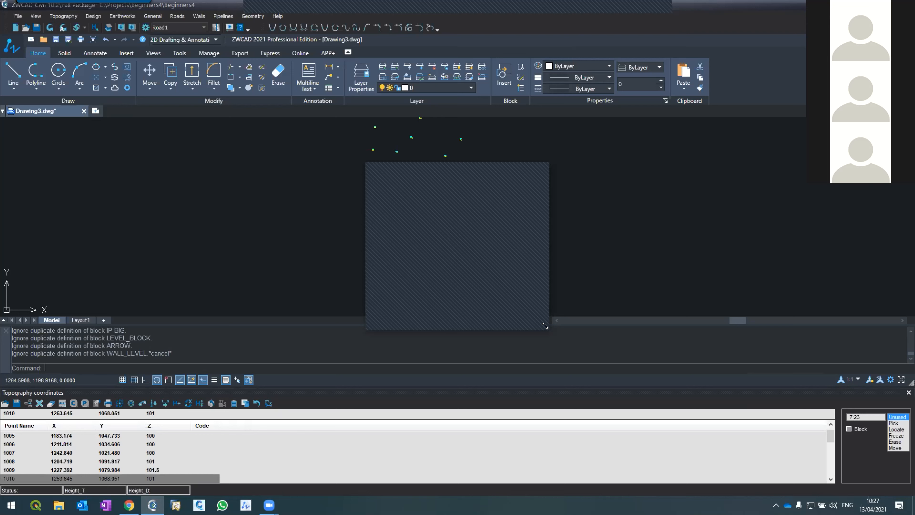
{"action": "left_click_drag", "start_coordinate": [545, 325], "coordinate": [575, 378]}
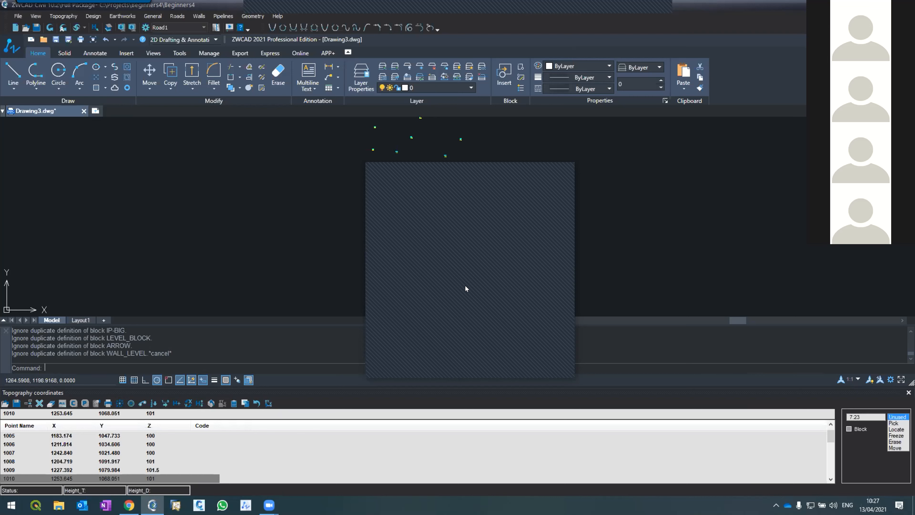
{"action": "key", "text": "XF86AudioLowerVolume"}
{"action": "key", "text": "XF86AudioLowerVolume"}
{"action": "key", "text": "XF86AudioLowerVolume"}
{"action": "key", "text": "XF86AudioLowerVolume"}
{"action": "key", "text": "XF86AudioLowerVolume"}
{"action": "key", "text": "XF86AudioLowerVolume"}
{"action": "key", "text": "XF86AudioLowerVolume"}
{"action": "key", "text": "XF86AudioLowerVolume"}
{"action": "key", "text": "XF86AudioLowerVolume"}
{"action": "key", "text": "XF86AudioLowerVolume"}
{"action": "key", "text": "XF86AudioLowerVolume"}
{"action": "key", "text": "XF86AudioLowerVolume"}
{"action": "key", "text": "XF86AudioLowerVolume"}
{"action": "key", "text": "XF86AudioLowerVolume"}
{"action": "key", "text": "XF86AudioLowerVolume"}
{"action": "key", "text": "XF86AudioLowerVolume"}
{"action": "key", "text": "XF86AudioLowerVolume"}
{"action": "key", "text": "XF86AudioLowerVolume"}
{"action": "key", "text": "XF86AudioLowerVolume"}
{"action": "key", "text": "XF86AudioLowerVolume"}
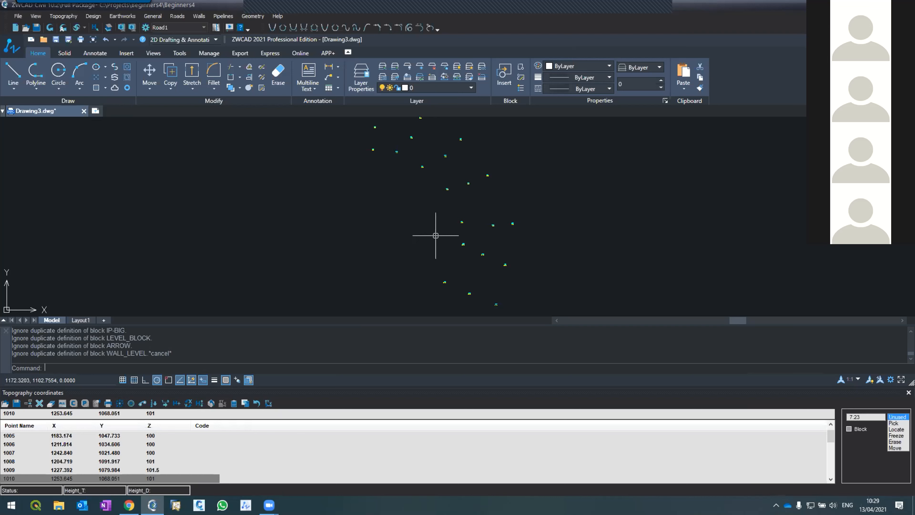
{"action": "mouse_move", "coordinate": [270, 505]}
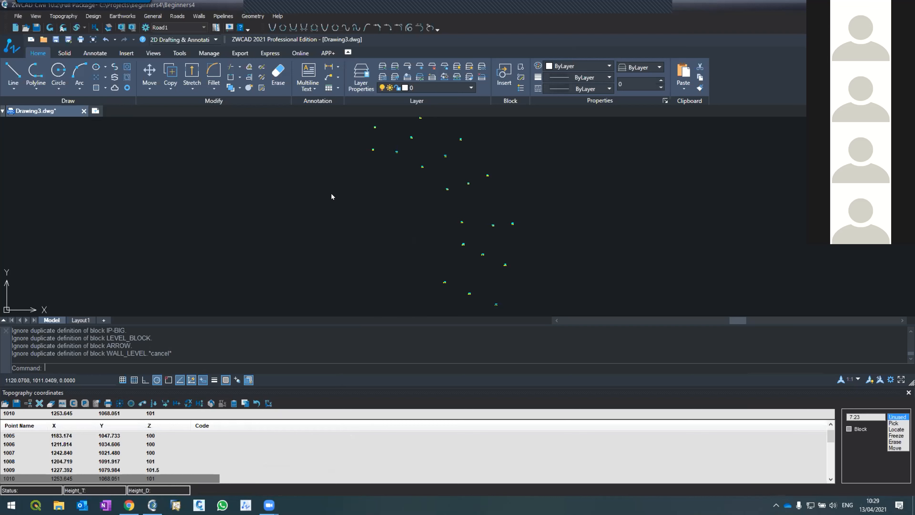
Examine the name and elevation labels of the first three rows of topography points in the drawing.
{"action": "scroll", "coordinate": [446, 296], "scroll_direction": "up", "scroll_amount": 5}
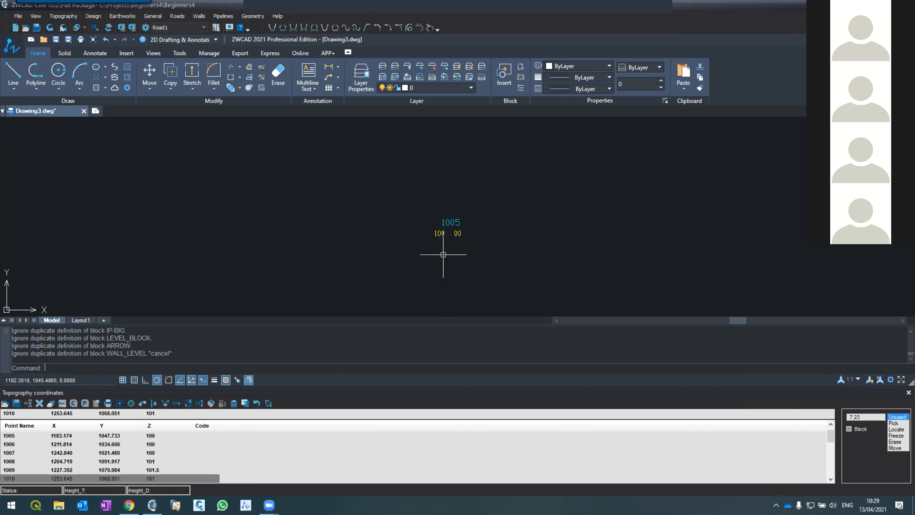
{"action": "scroll", "coordinate": [412, 190], "scroll_direction": "up", "scroll_amount": 2}
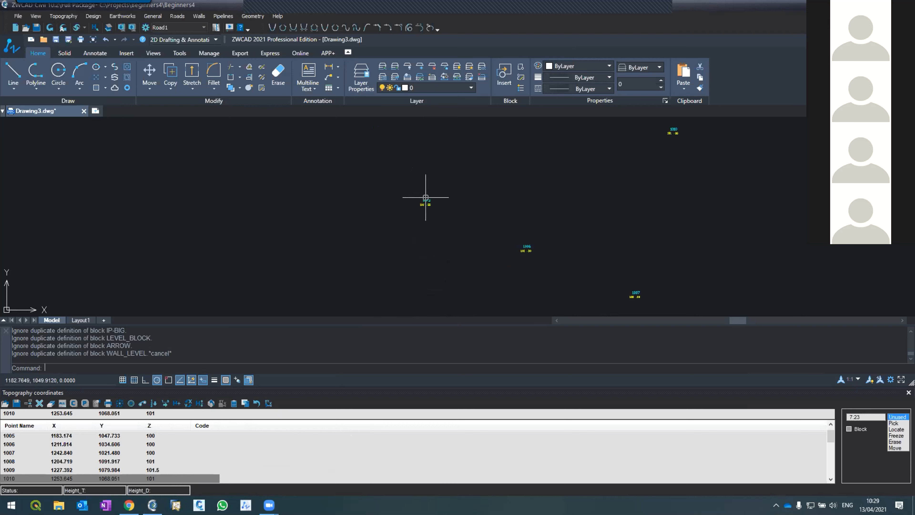
{"action": "scroll", "coordinate": [566, 281], "scroll_direction": "down", "scroll_amount": 4}
{"action": "scroll", "coordinate": [543, 230], "scroll_direction": "up", "scroll_amount": 3}
{"action": "scroll", "coordinate": [567, 243], "scroll_direction": "down", "scroll_amount": 2}
{"action": "scroll", "coordinate": [594, 255], "scroll_direction": "up", "scroll_amount": 3}
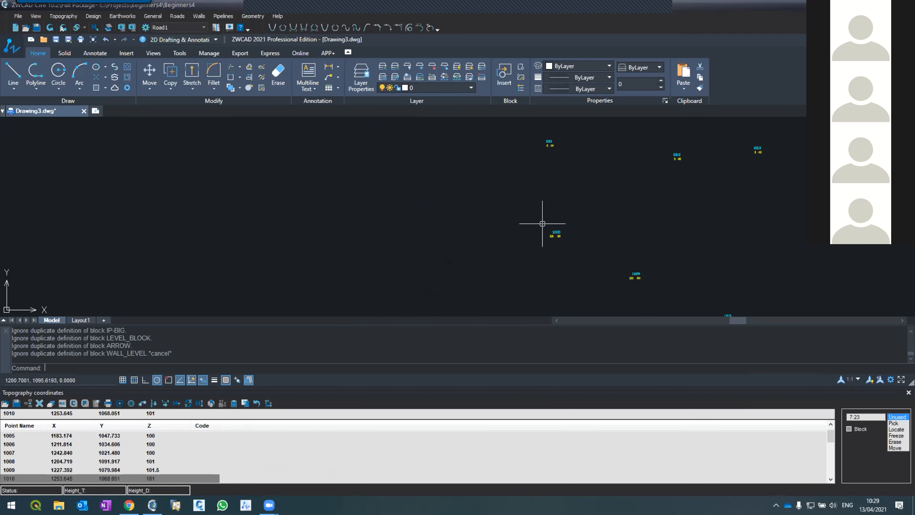
{"action": "scroll", "coordinate": [686, 299], "scroll_direction": "up", "scroll_amount": 2}
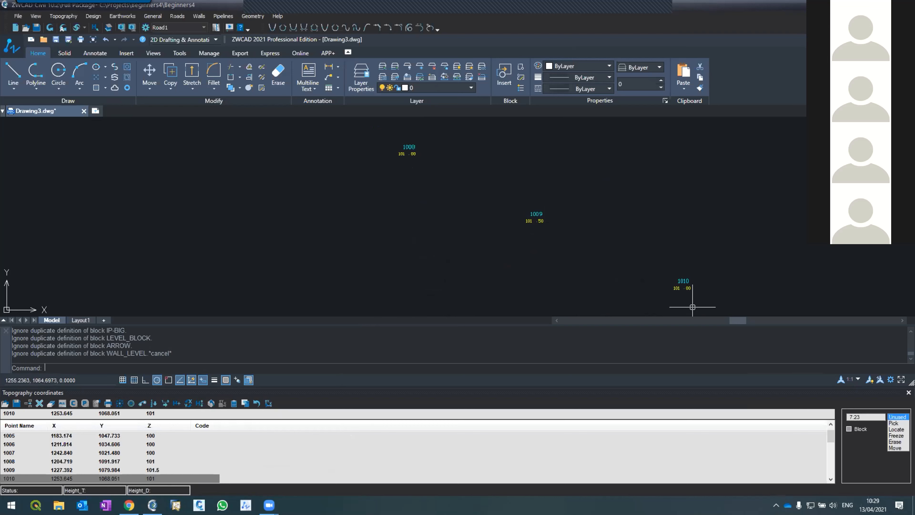
{"action": "scroll", "coordinate": [668, 283], "scroll_direction": "down", "scroll_amount": 3}
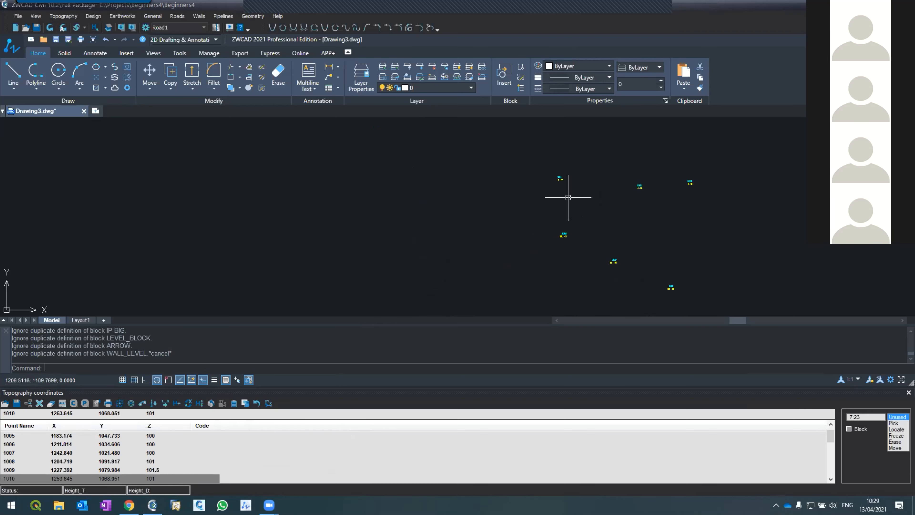
{"action": "scroll", "coordinate": [564, 173], "scroll_direction": "up", "scroll_amount": 1}
{"action": "scroll", "coordinate": [566, 185], "scroll_direction": "up", "scroll_amount": 2}
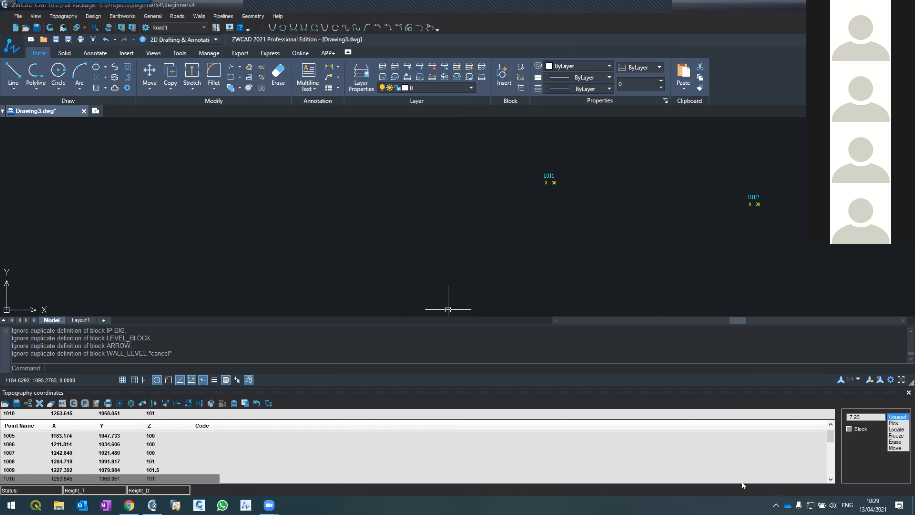
Set the Z elevations of points 1011, 1012 and 1013 to 102, 102.2 and 102 in the coordinate table.
{"action": "scroll", "coordinate": [827, 476], "scroll_direction": "down", "scroll_amount": 4}
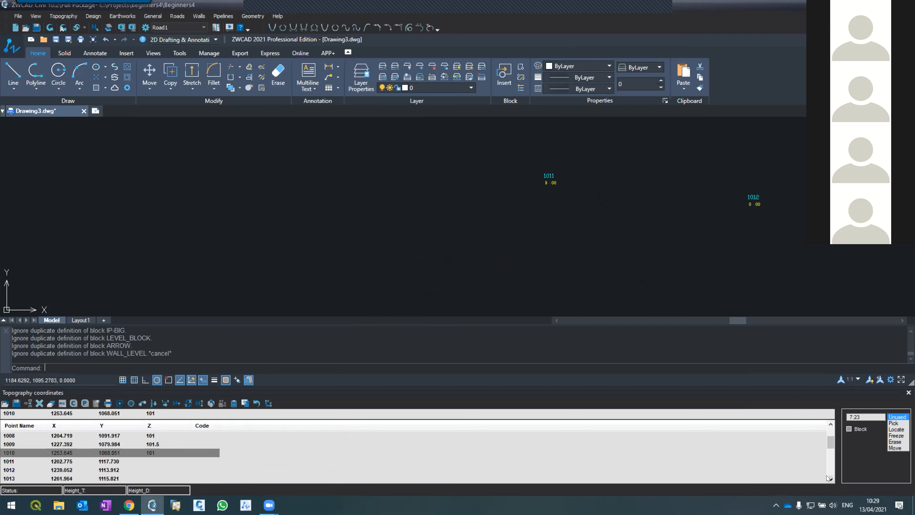
{"action": "left_click", "coordinate": [145, 452]}
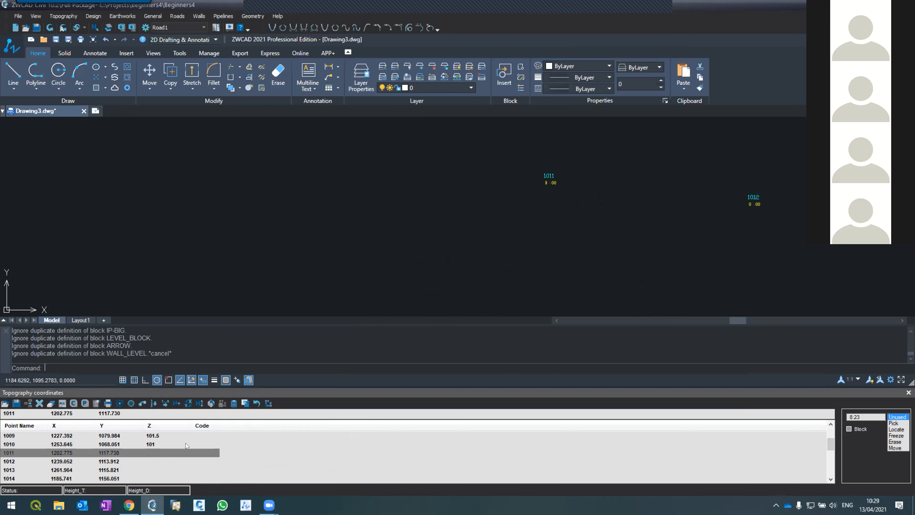
{"action": "type", "text": "102"}
{"action": "key", "text": "Return"}
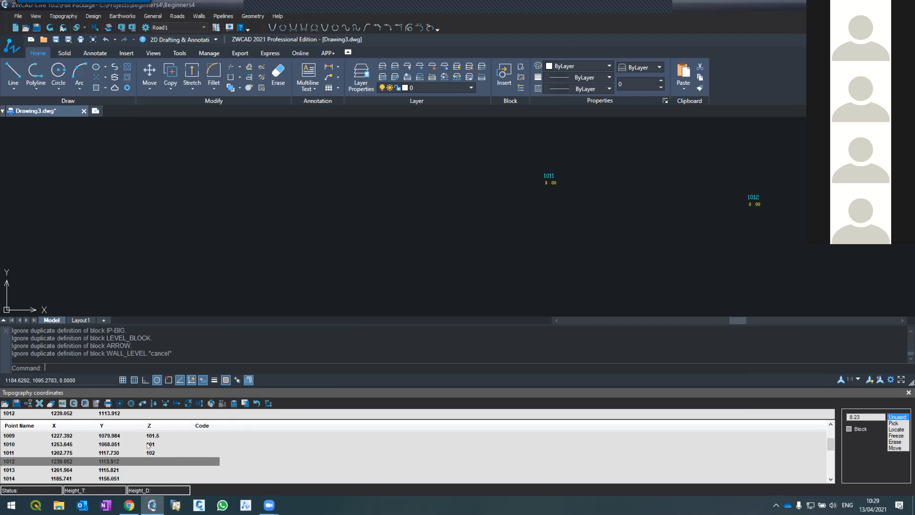
{"action": "type", "text": "102.2"}
{"action": "left_click", "coordinate": [147, 468]}
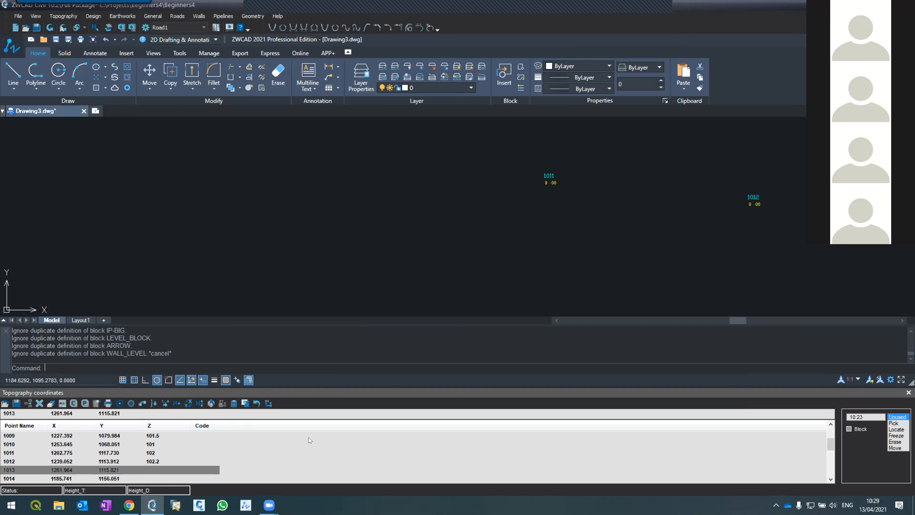
{"action": "type", "text": "102"}
Set the Z elevation of point 1014 to 104 in the coordinate table.
{"action": "left_click", "coordinate": [147, 480]}
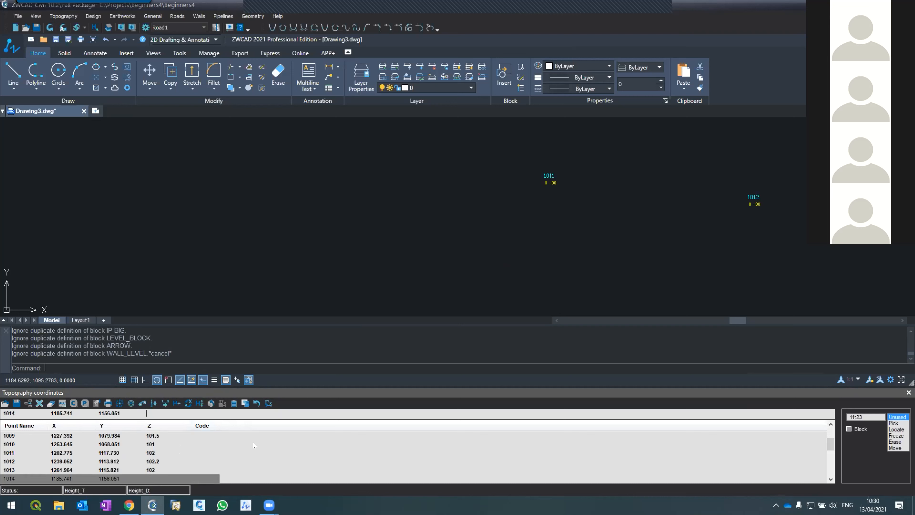
{"action": "type", "text": "104"}
{"action": "left_click", "coordinate": [831, 480]}
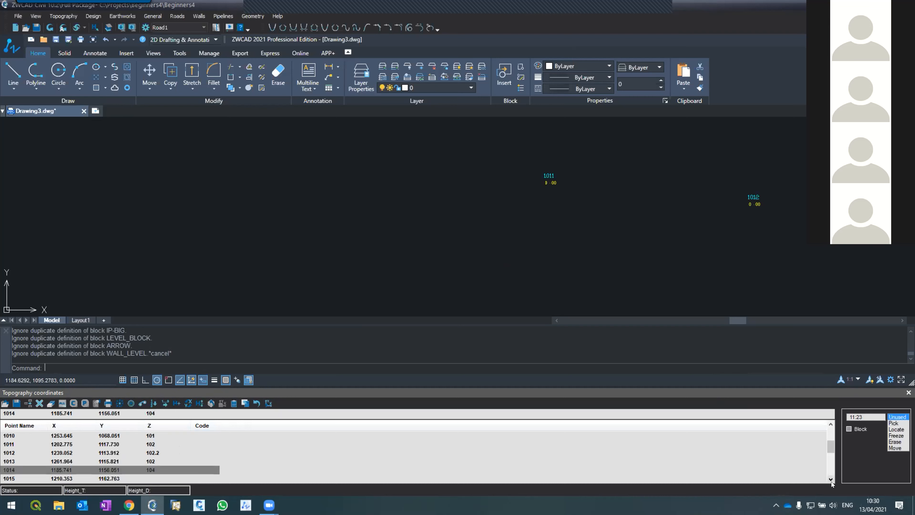
Set the Z elevations of points 1015 and 1016 to 104 and 104.5, and refresh the drawing.
{"action": "left_click", "coordinate": [831, 480]}
{"action": "left_click", "coordinate": [831, 480]}
{"action": "left_click", "coordinate": [831, 479]}
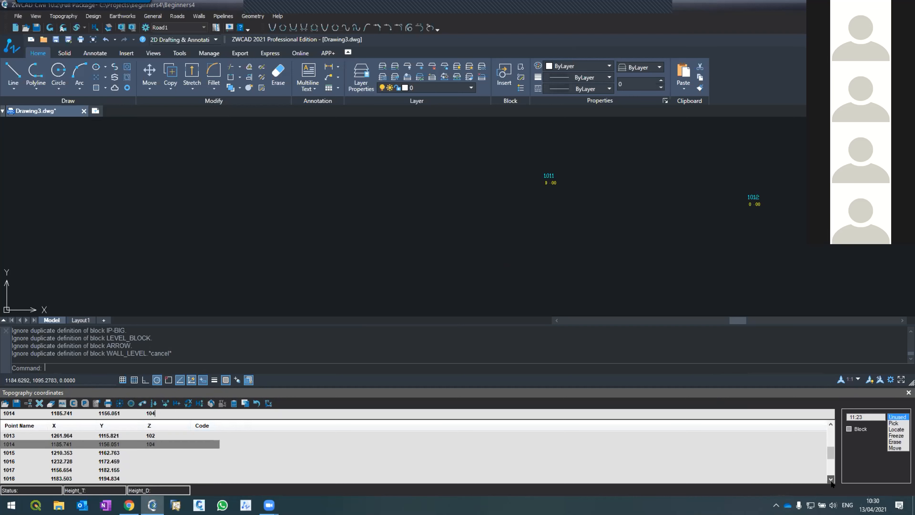
{"action": "left_click", "coordinate": [148, 452]}
{"action": "type", "text": "104"}
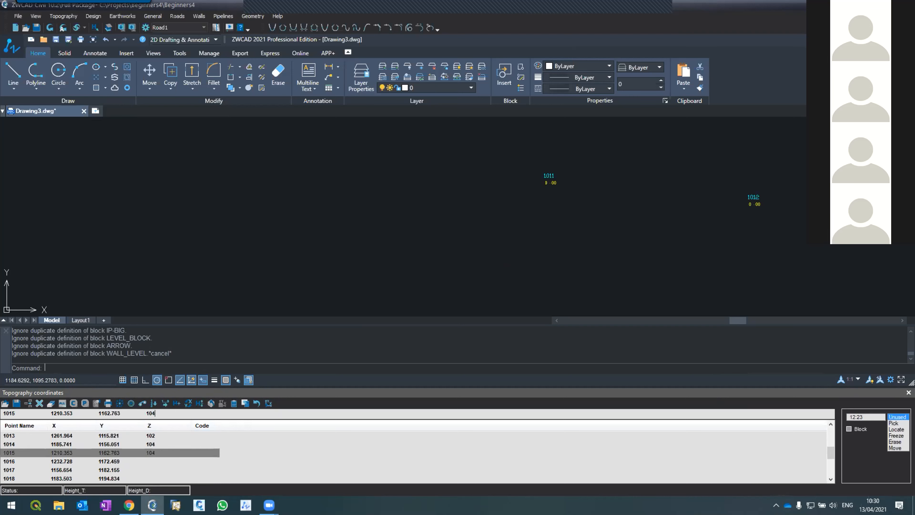
{"action": "left_click", "coordinate": [154, 462]}
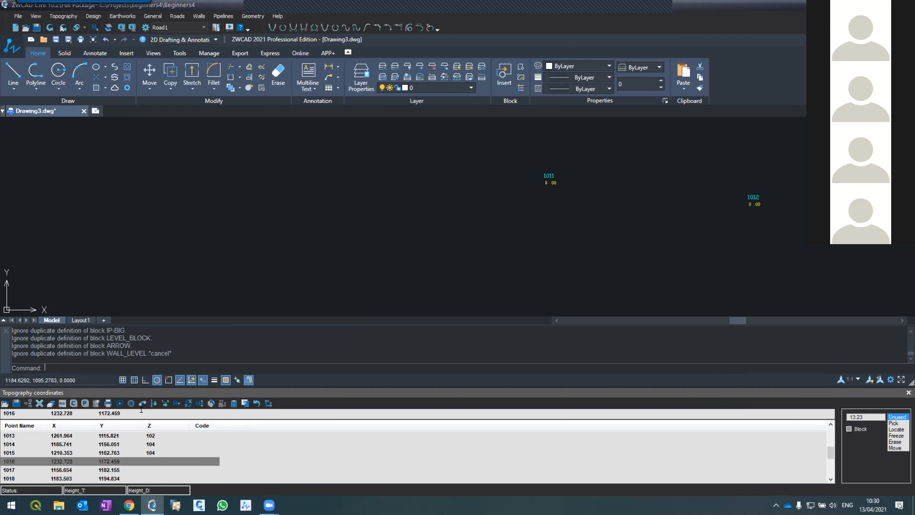
{"action": "type", "text": "104.5"}
{"action": "left_click", "coordinate": [50, 27]}
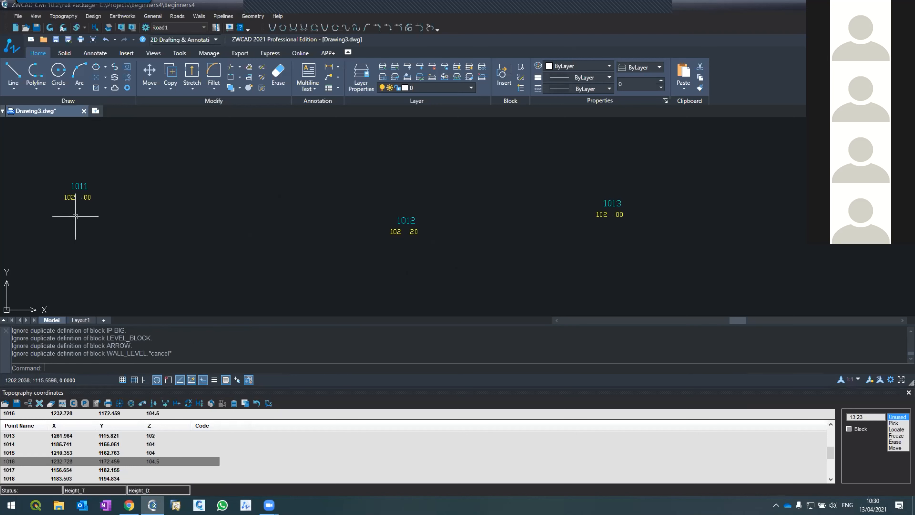
Examine the elevation labels of points 1011 to 1016 and the point names in the rows above them.
{"action": "scroll", "coordinate": [547, 302], "scroll_direction": "down", "scroll_amount": 5}
{"action": "scroll", "coordinate": [468, 231], "scroll_direction": "up", "scroll_amount": 5}
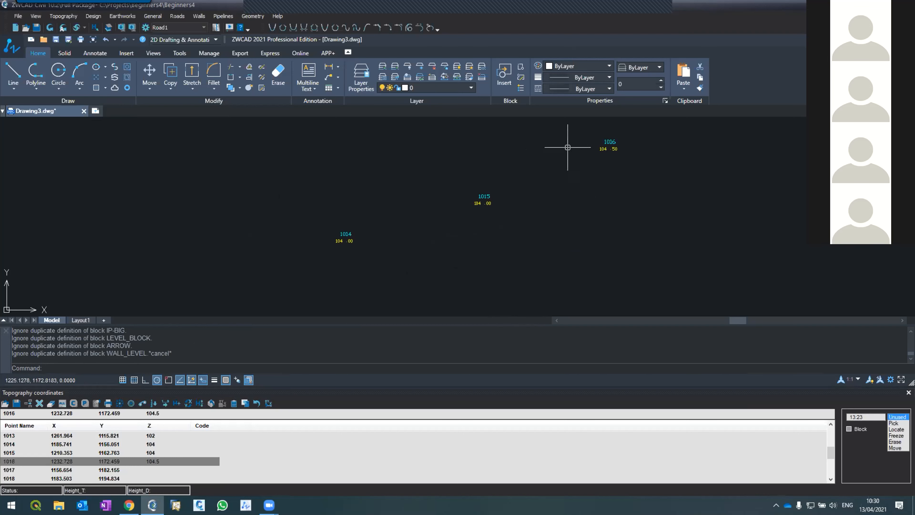
{"action": "scroll", "coordinate": [579, 257], "scroll_direction": "down", "scroll_amount": 2}
{"action": "scroll", "coordinate": [562, 255], "scroll_direction": "down", "scroll_amount": 3}
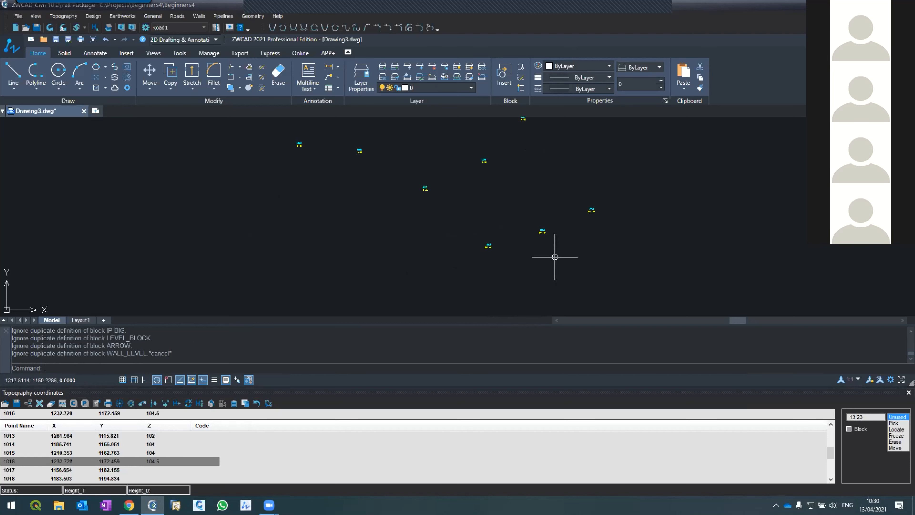
{"action": "scroll", "coordinate": [511, 180], "scroll_direction": "up", "scroll_amount": 2}
{"action": "scroll", "coordinate": [510, 180], "scroll_direction": "down", "scroll_amount": 2}
{"action": "scroll", "coordinate": [509, 179], "scroll_direction": "up", "scroll_amount": 2}
{"action": "scroll", "coordinate": [446, 290], "scroll_direction": "up", "scroll_amount": 1}
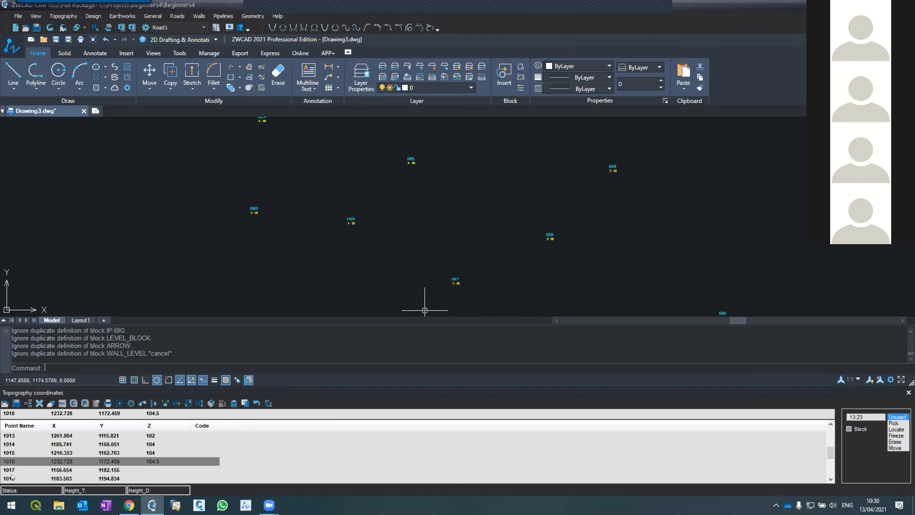
Set the Z elevations of points 1017, 1018 and 1019 to 106.3, 106 and 106.5, and refresh the drawing.
{"action": "left_click", "coordinate": [17, 470]}
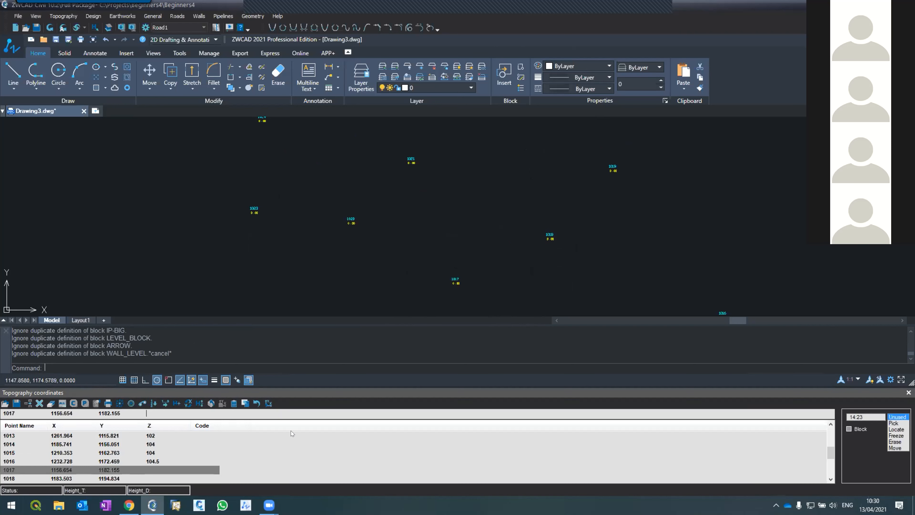
{"action": "type", "text": "106.3"}
{"action": "left_click", "coordinate": [145, 477]}
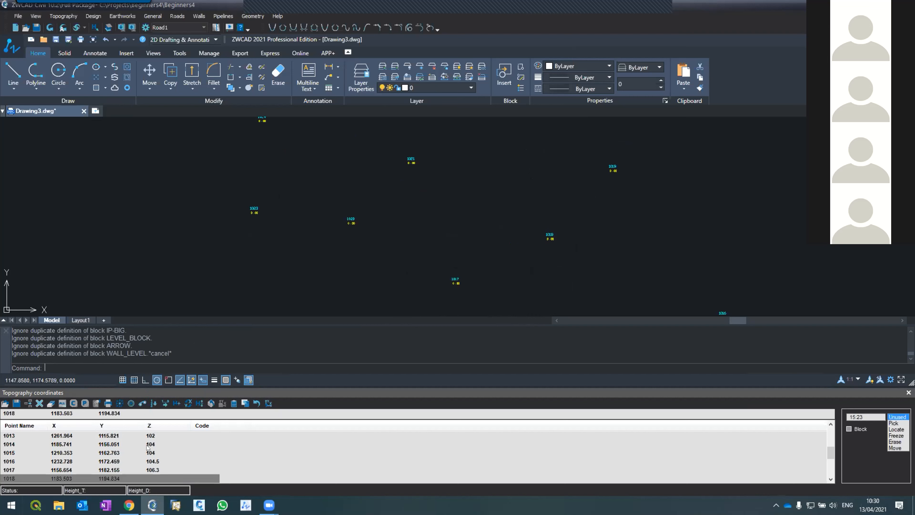
{"action": "left_click", "coordinate": [152, 411]}
{"action": "type", "text": "106"}
{"action": "left_click", "coordinate": [831, 479]}
{"action": "left_click", "coordinate": [831, 480]}
{"action": "left_click", "coordinate": [831, 479]}
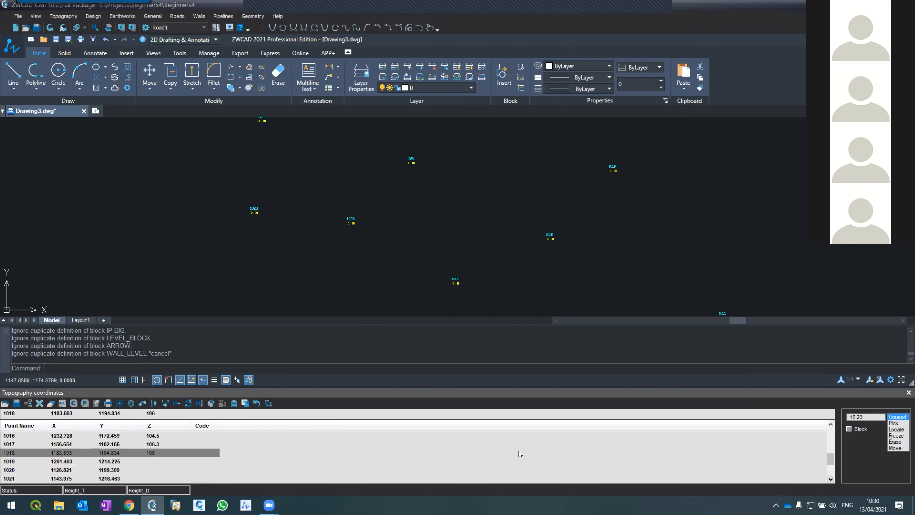
{"action": "left_click", "coordinate": [155, 462]}
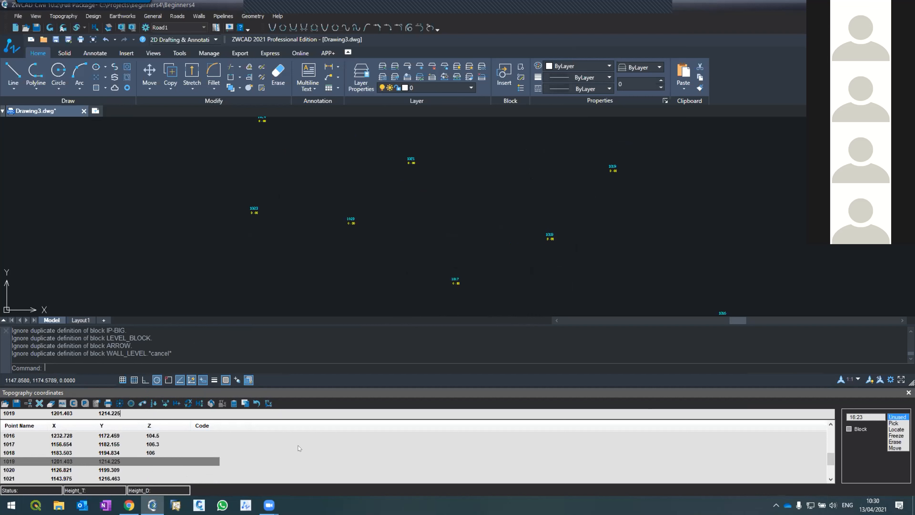
{"action": "type", "text": "106.5"}
{"action": "left_click", "coordinate": [49, 27]}
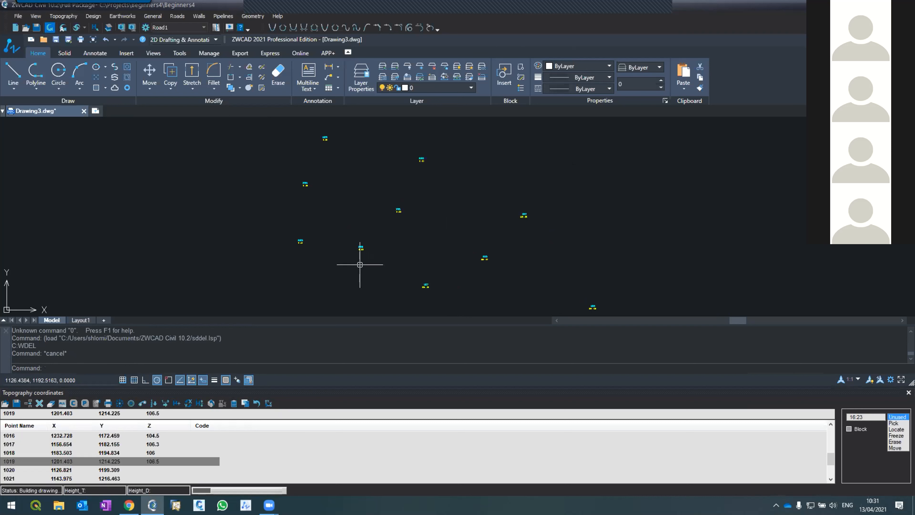
Set the Z elevations of points 1020 and 1021 to 108 and 108.5 in the coordinate table.
{"action": "scroll", "coordinate": [282, 239], "scroll_direction": "up", "scroll_amount": 3}
{"action": "scroll", "coordinate": [313, 246], "scroll_direction": "down", "scroll_amount": 5}
{"action": "scroll", "coordinate": [350, 252], "scroll_direction": "up", "scroll_amount": 2}
{"action": "scroll", "coordinate": [358, 254], "scroll_direction": "up", "scroll_amount": 2}
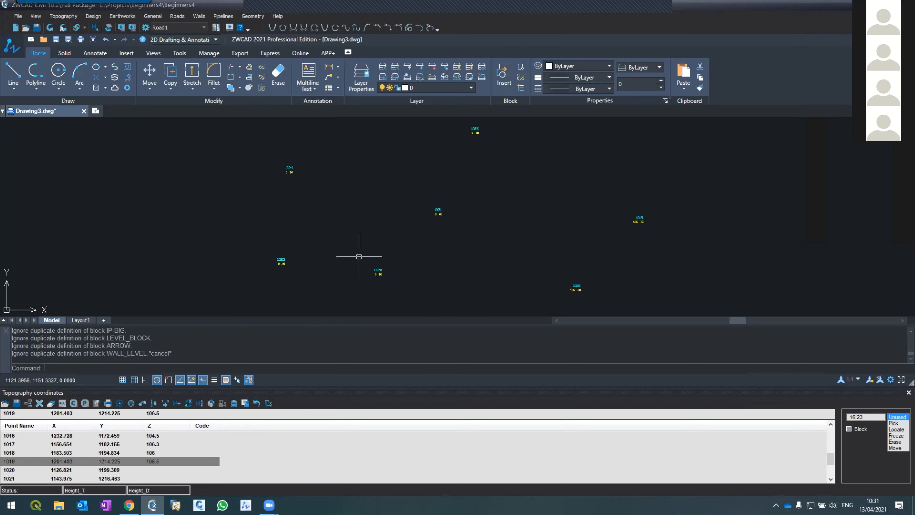
{"action": "left_click", "coordinate": [80, 477]}
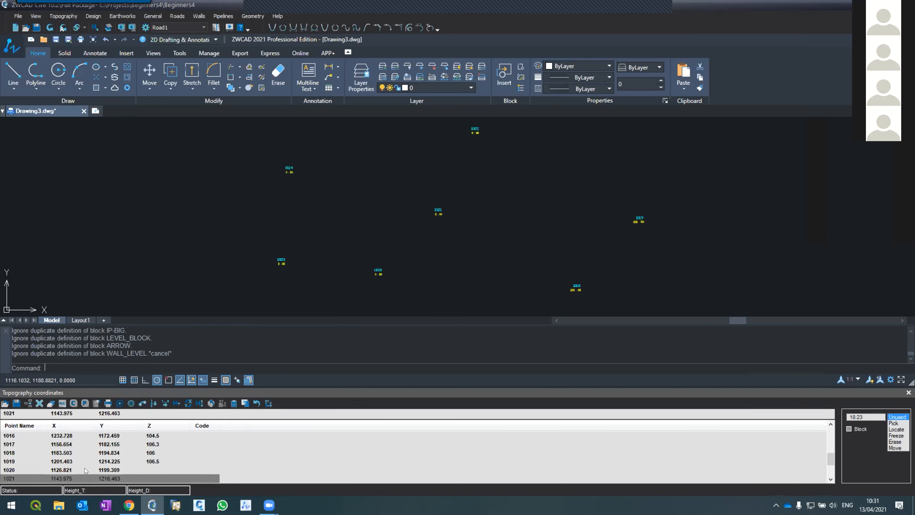
{"action": "left_click", "coordinate": [86, 470]}
{"action": "type", "text": "108"}
{"action": "key", "text": "Return"}
{"action": "type", "text": "108.5"}
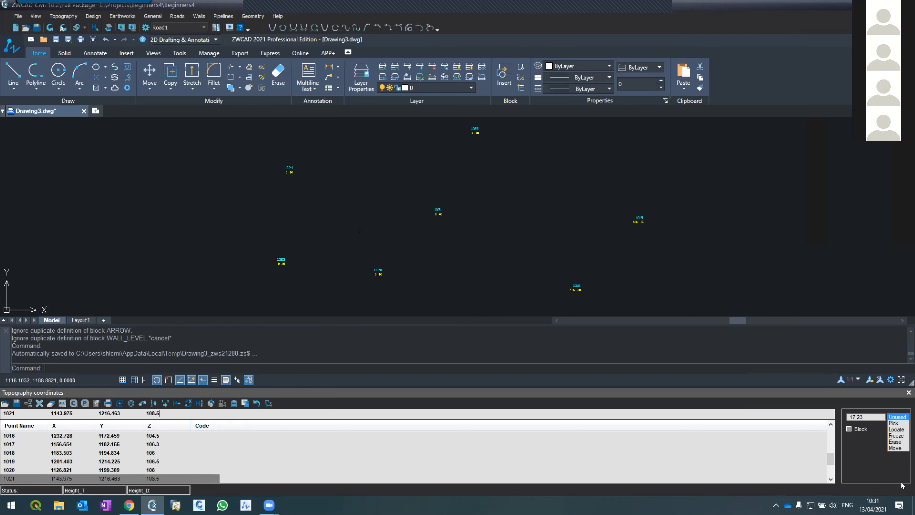
Set the Z elevation of point 1022 to 108.3 and refresh the drawing.
{"action": "left_click", "coordinate": [831, 479]}
{"action": "left_click", "coordinate": [832, 480]}
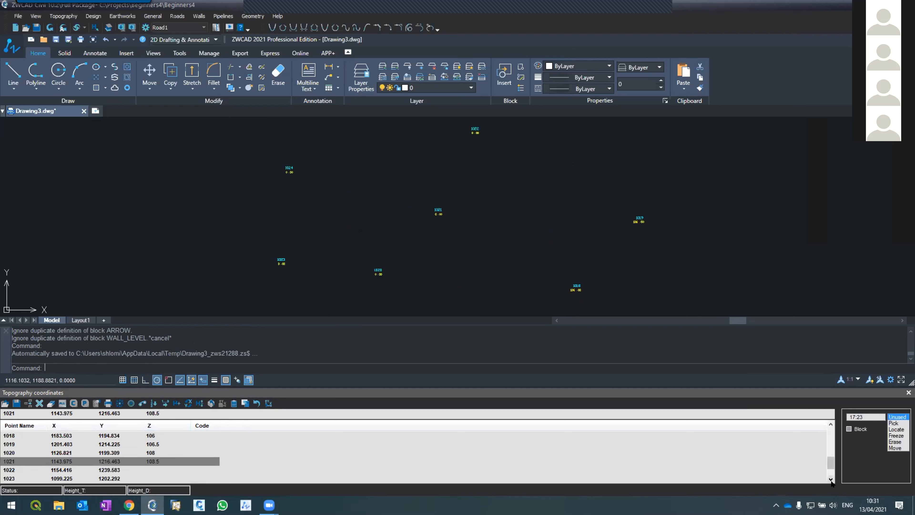
{"action": "left_click", "coordinate": [155, 473]}
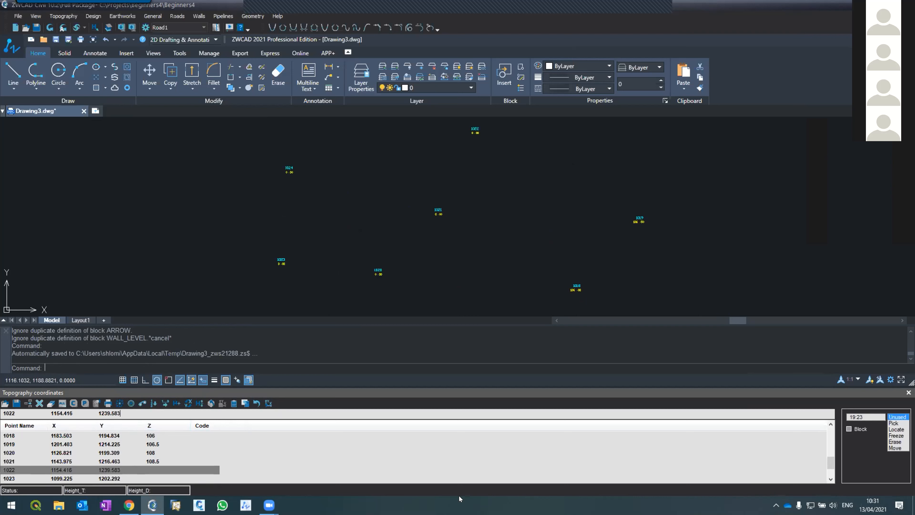
{"action": "type", "text": "108.3"}
{"action": "left_click", "coordinate": [49, 32]}
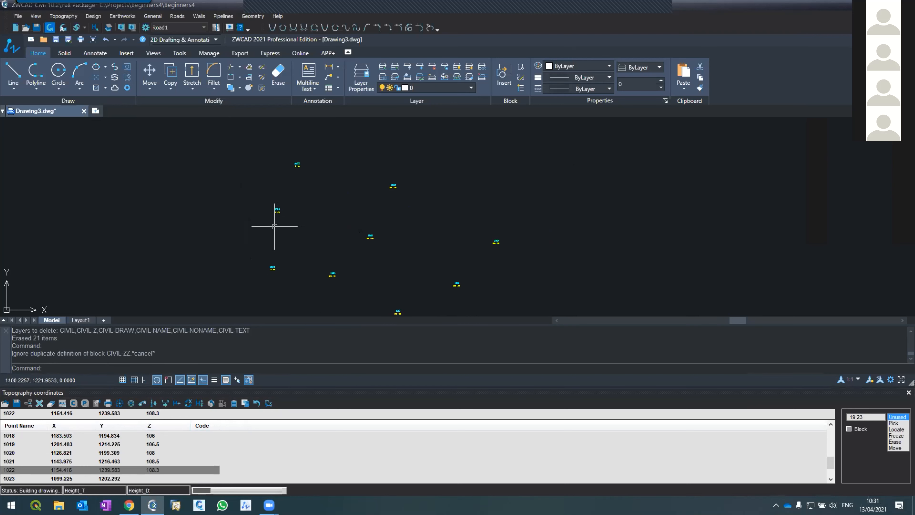
Set the Z elevation of point 1023 to 110 in the coordinate table.
{"action": "scroll", "coordinate": [277, 182], "scroll_direction": "up", "scroll_amount": 3}
{"action": "scroll", "coordinate": [281, 173], "scroll_direction": "down", "scroll_amount": 2}
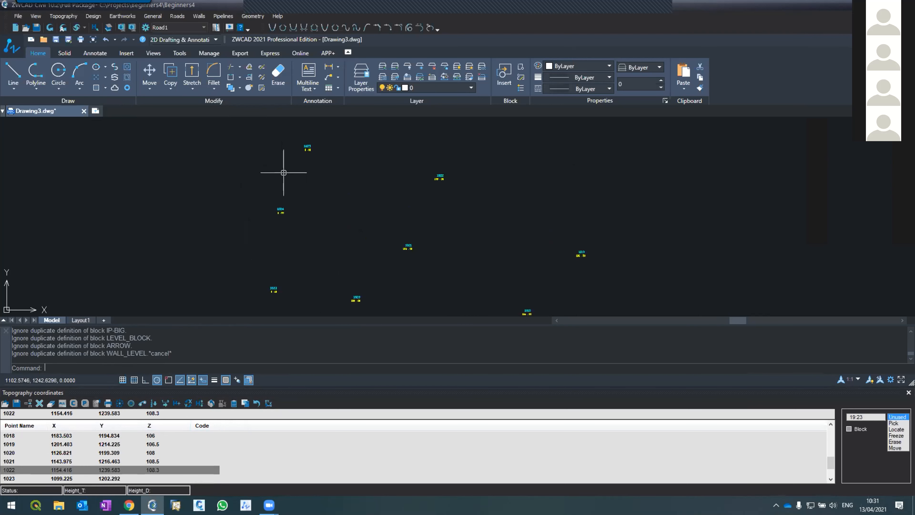
{"action": "scroll", "coordinate": [277, 290], "scroll_direction": "up", "scroll_amount": 2}
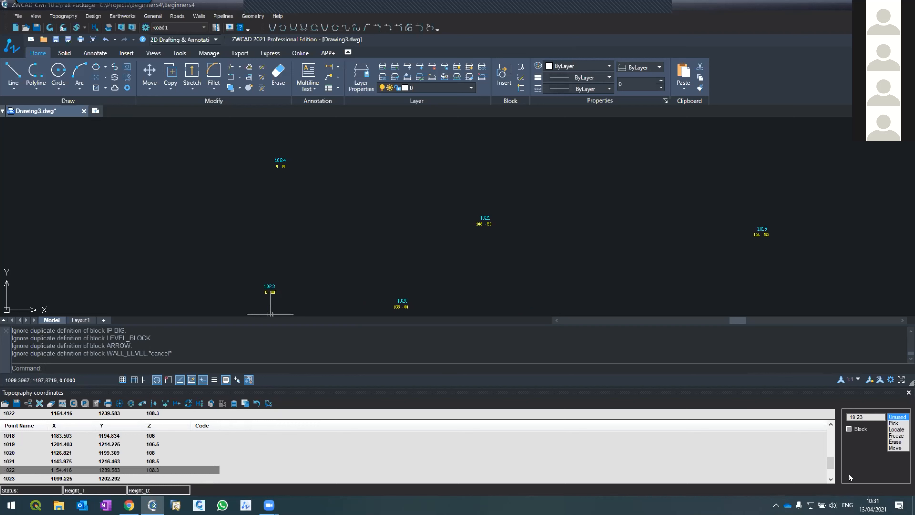
{"action": "left_click", "coordinate": [830, 479]}
{"action": "left_click", "coordinate": [830, 480]}
{"action": "left_click", "coordinate": [831, 479]}
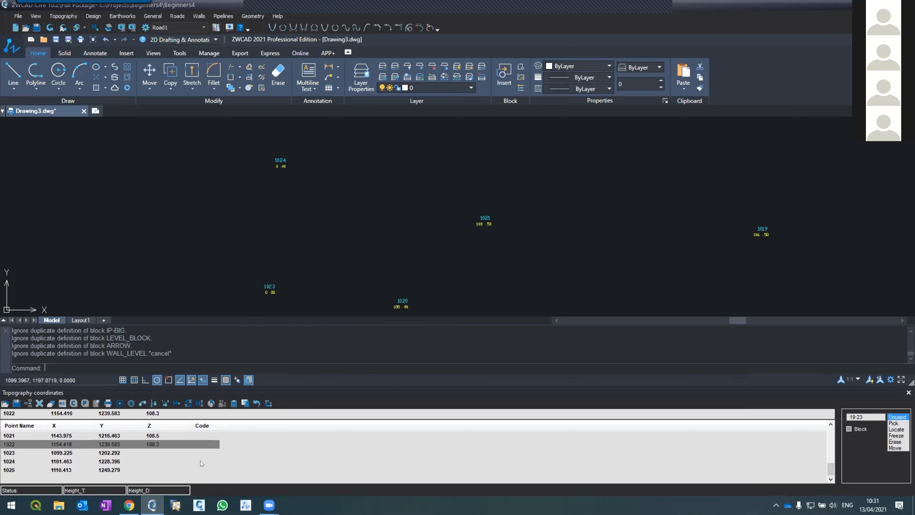
{"action": "left_click", "coordinate": [125, 453]}
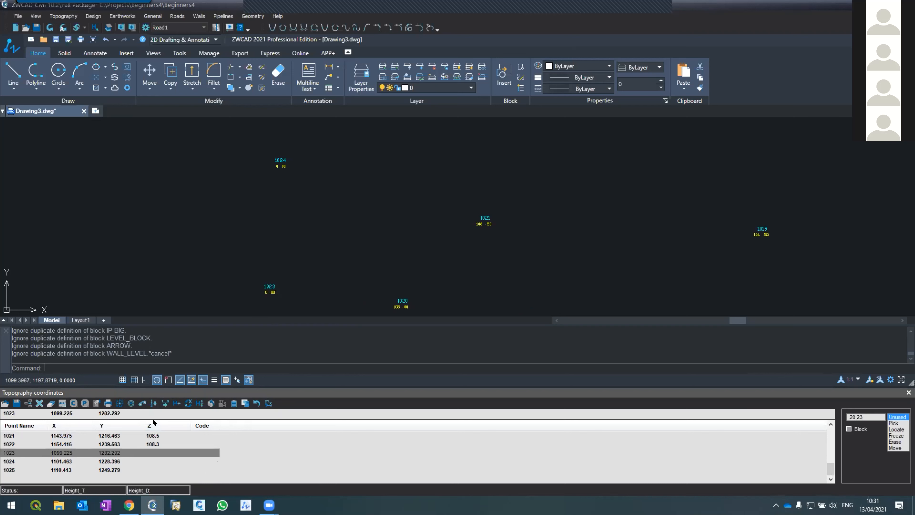
{"action": "type", "text": "110"}
{"action": "key", "text": "Return"}
Set the Z elevations of points 1024 and 1025 to 110.2 and 110.5, and refresh the drawing.
{"action": "left_click", "coordinate": [149, 462]}
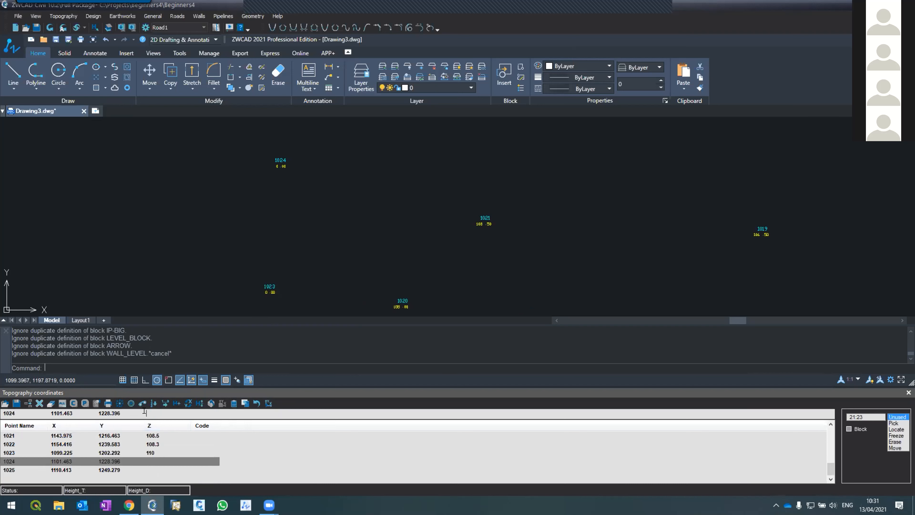
{"action": "left_click", "coordinate": [148, 418]}
{"action": "type", "text": "110.2"}
{"action": "left_click", "coordinate": [147, 470]}
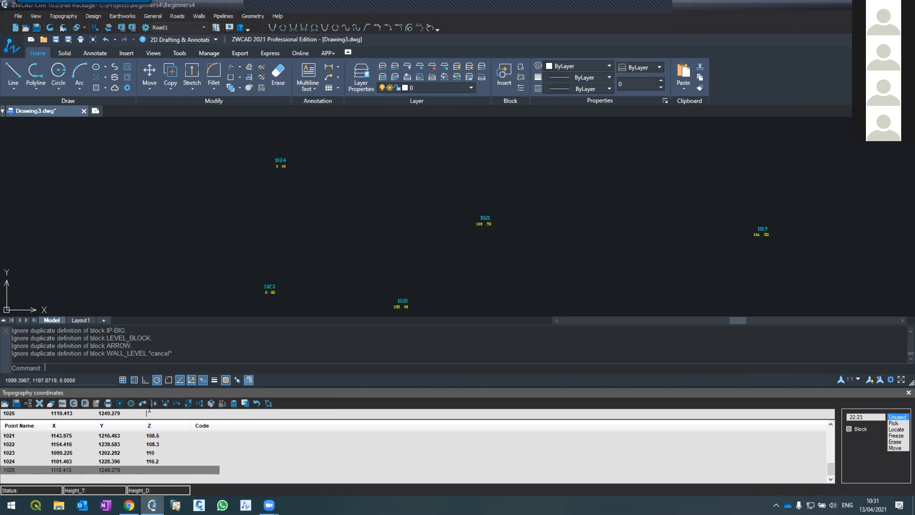
{"action": "type", "text": "110.5"}
{"action": "left_click", "coordinate": [50, 27]}
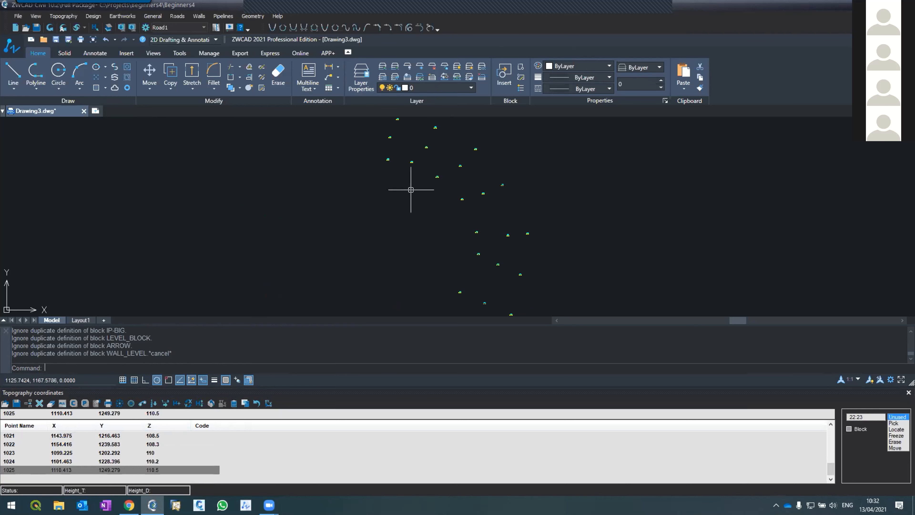
Set the coordinates scale to 1:500 in the topography options.
{"action": "mouse_move", "coordinate": [269, 505]}
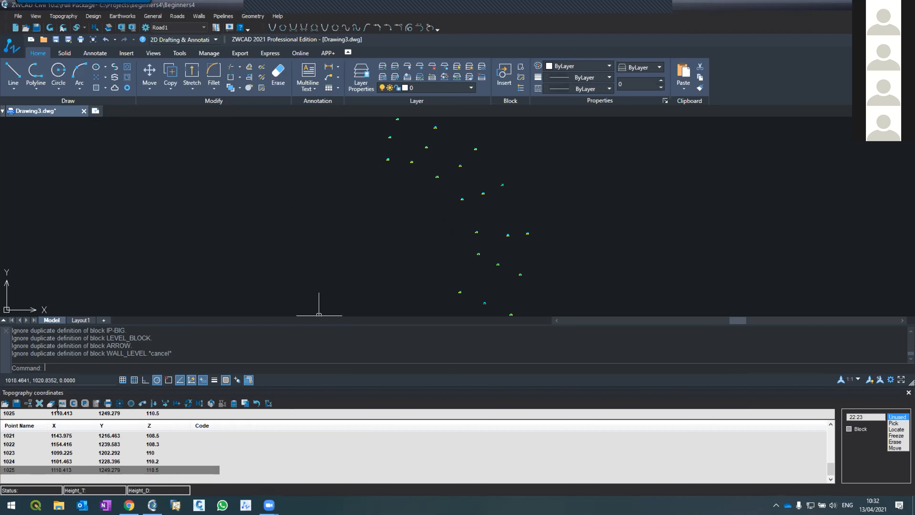
{"action": "left_click", "coordinate": [96, 402]}
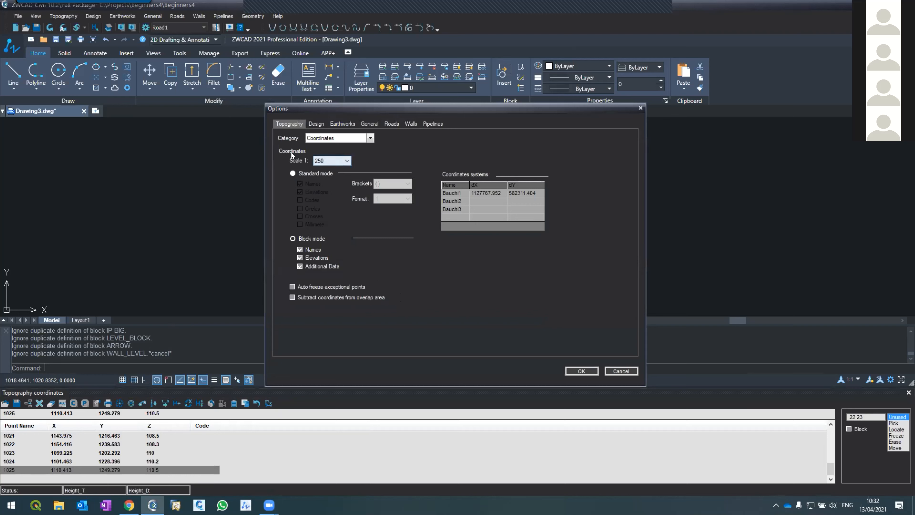
{"action": "left_click", "coordinate": [323, 163]}
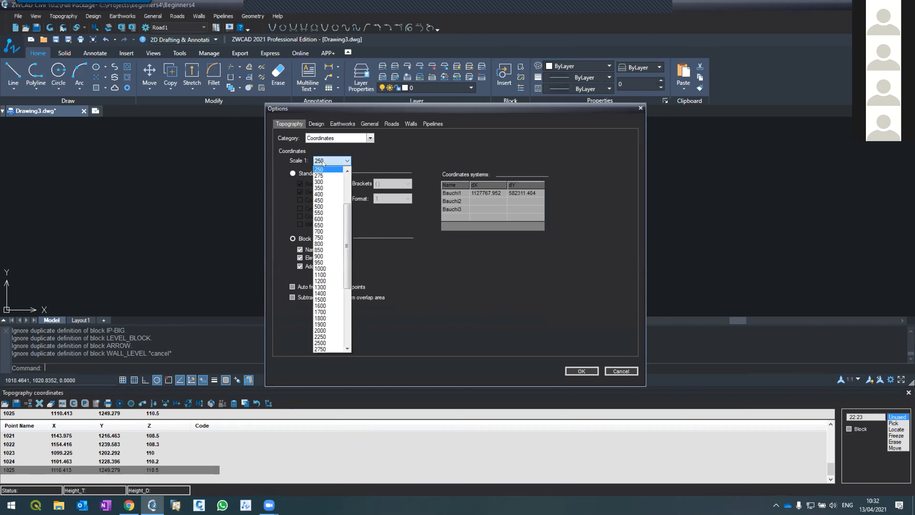
{"action": "left_click", "coordinate": [321, 207]}
{"action": "left_click", "coordinate": [581, 371]}
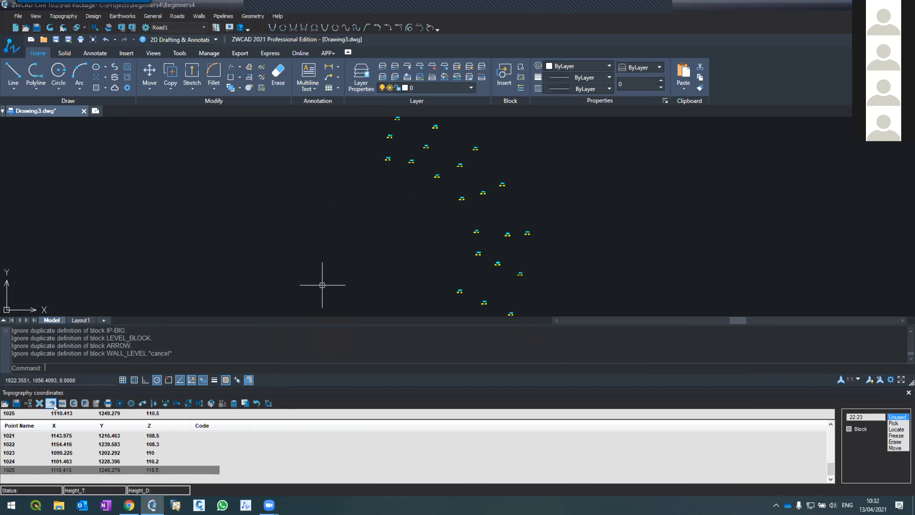
Redraw the topography points at a coordinates scale of 1:1000 and reduce the height of the command window.
{"action": "left_click", "coordinate": [85, 403]}
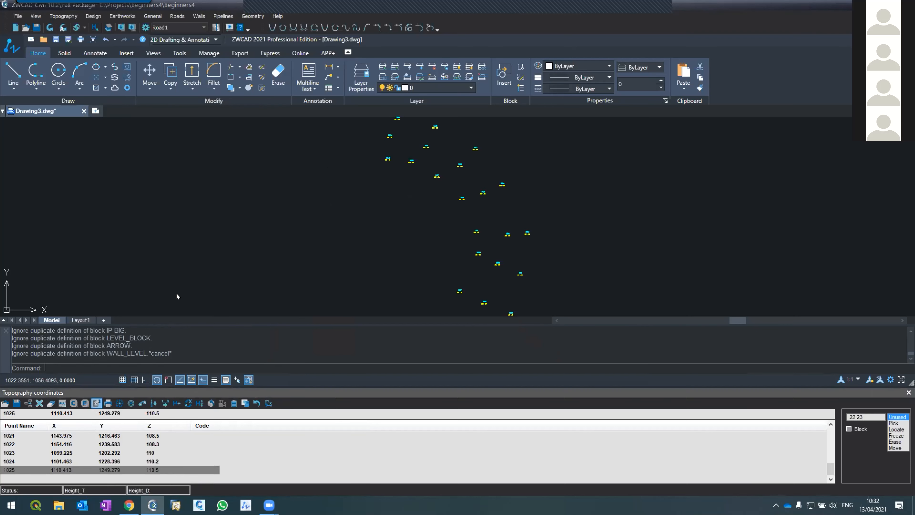
{"action": "left_click", "coordinate": [343, 163]}
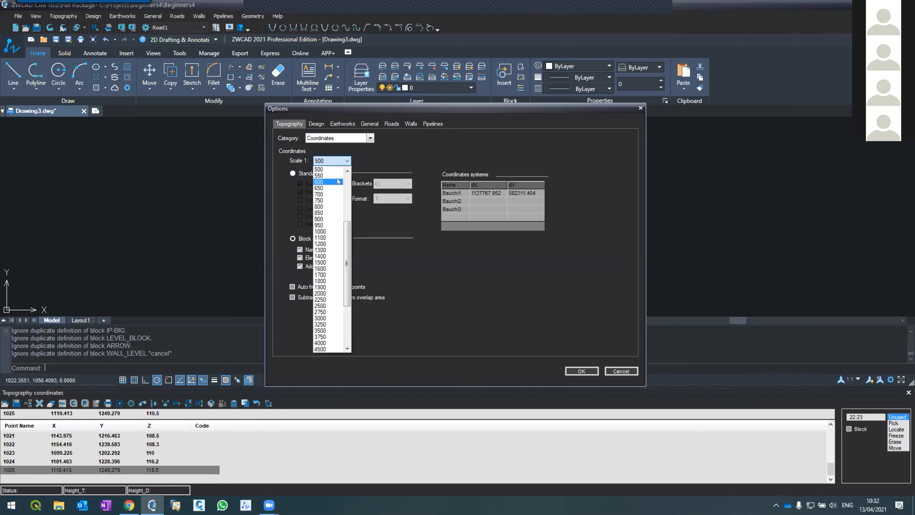
{"action": "left_click", "coordinate": [331, 233]}
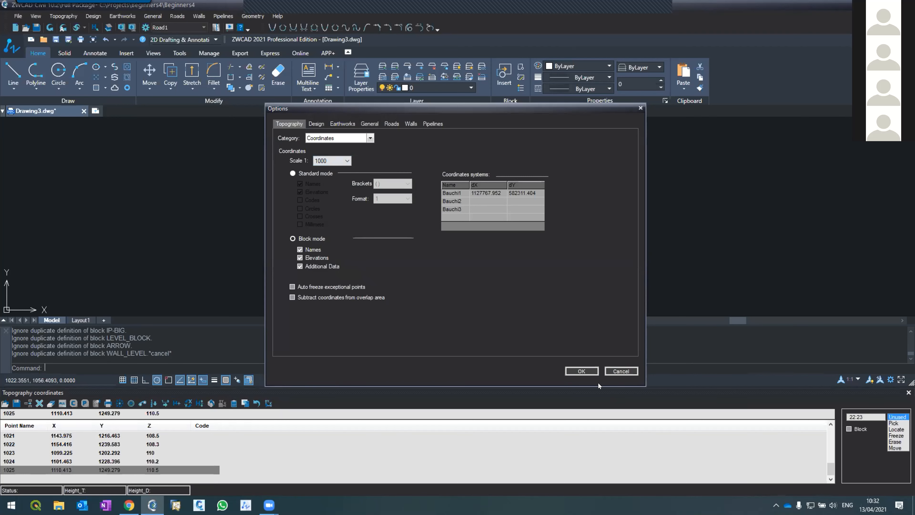
{"action": "left_click", "coordinate": [581, 371]}
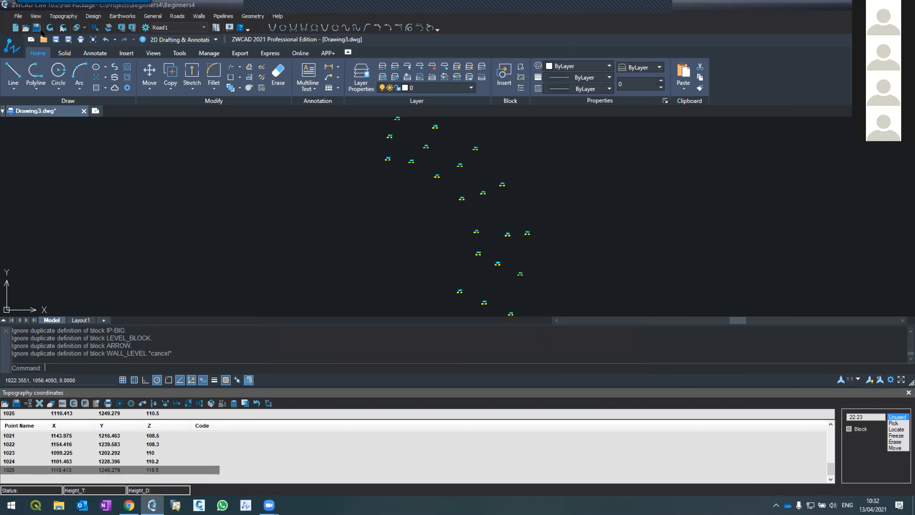
{"action": "left_click", "coordinate": [50, 27]}
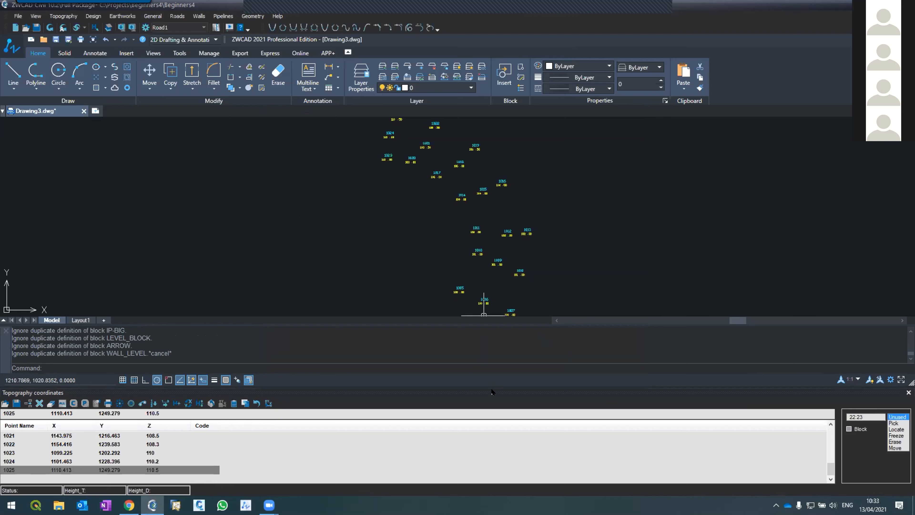
{"action": "left_click_drag", "start_coordinate": [463, 324], "coordinate": [463, 350]}
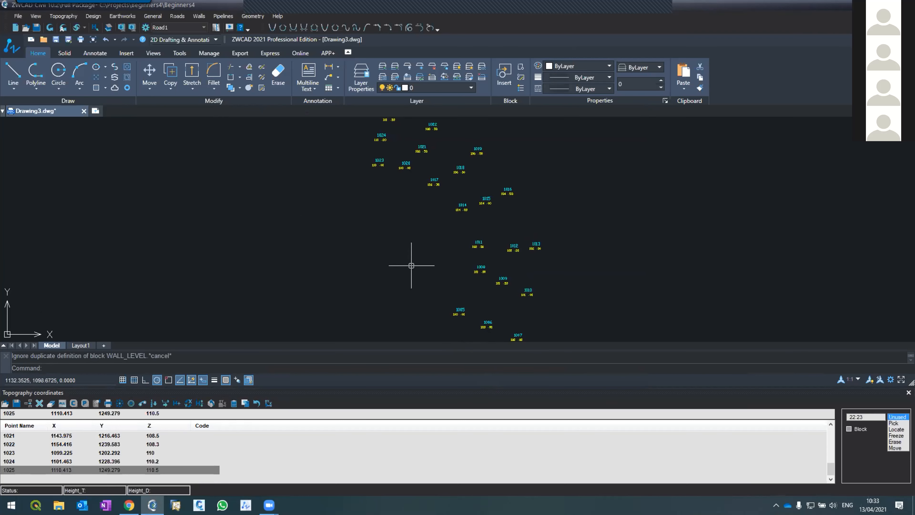
Zoom the drawing to its extents to view all the topography points.
{"action": "type", "text": "z"}
{"action": "key", "text": "Return"}
{"action": "type", "text": "e"}
{"action": "key", "text": "Return"}
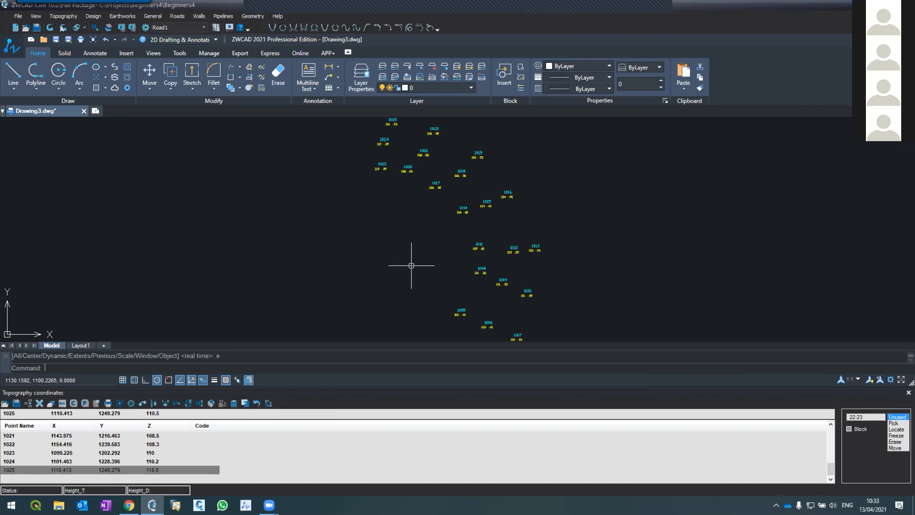
{"action": "mouse_move", "coordinate": [269, 505]}
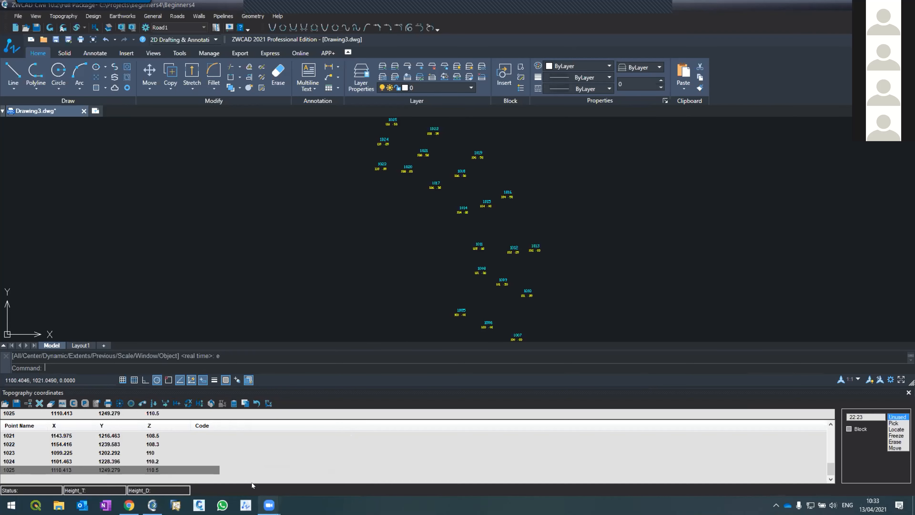
{"action": "left_click", "coordinate": [216, 465]}
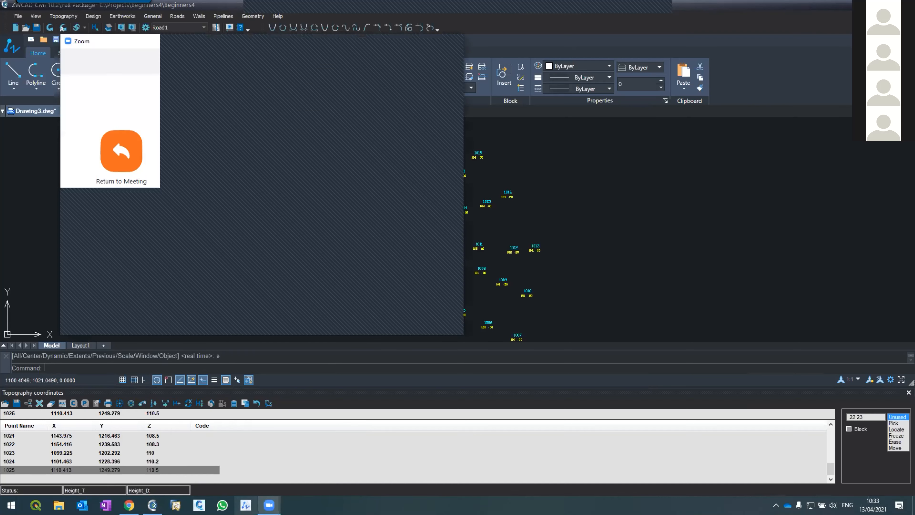
{"action": "left_click", "coordinate": [283, 468]}
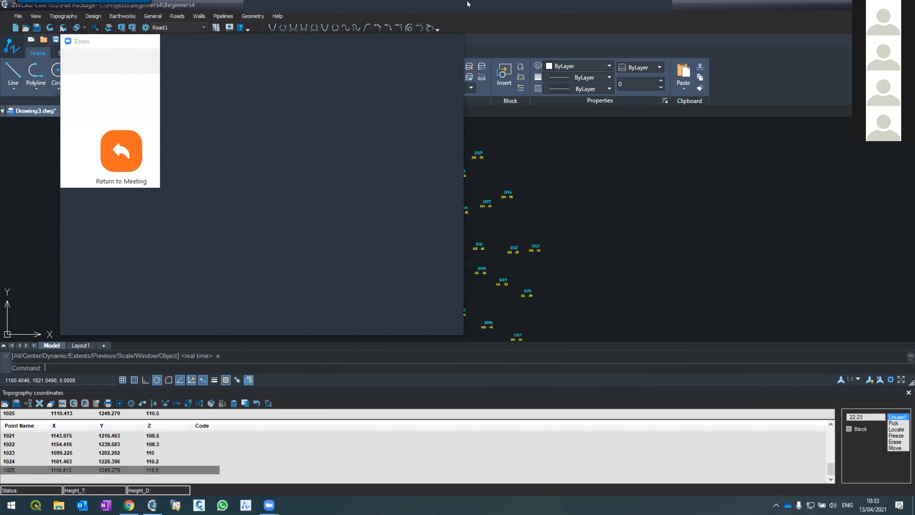
{"action": "left_click", "coordinate": [359, 87]}
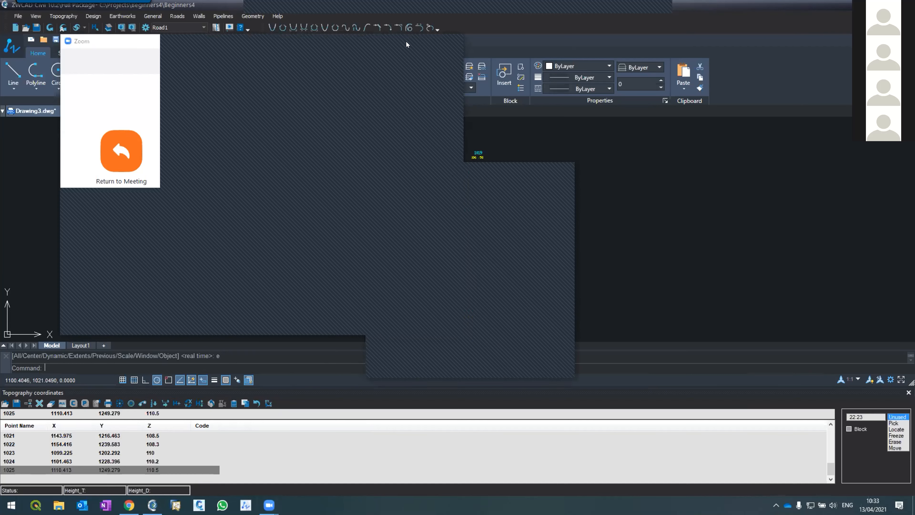
{"action": "left_click", "coordinate": [209, 308]}
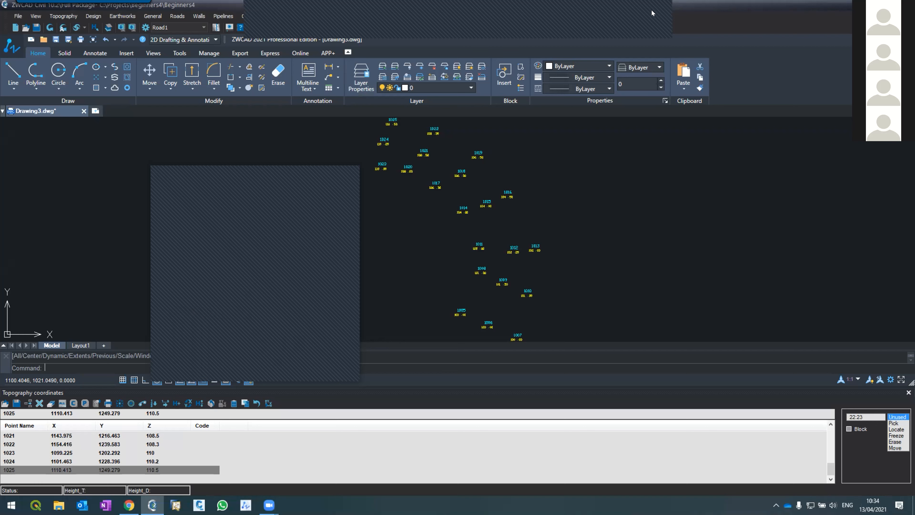
{"action": "left_click", "coordinate": [657, 35]}
{"action": "left_click", "coordinate": [667, 34]}
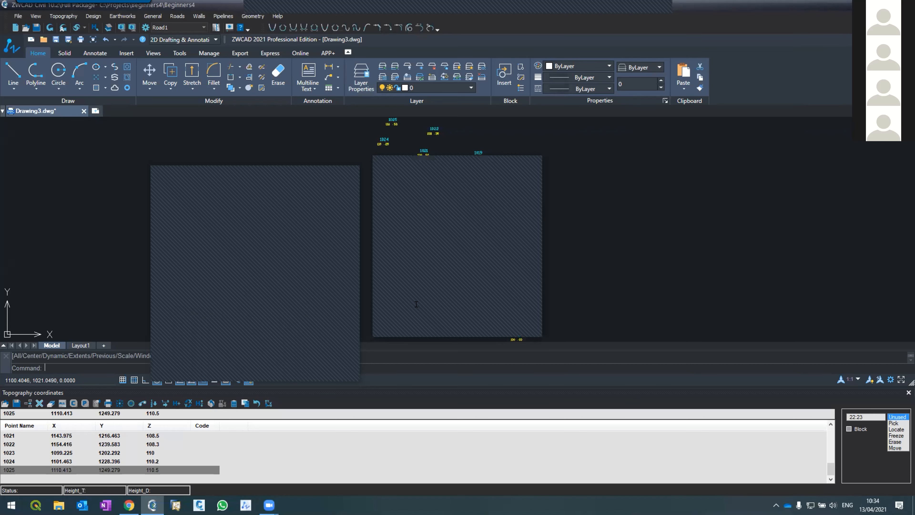
{"action": "left_click", "coordinate": [481, 161]}
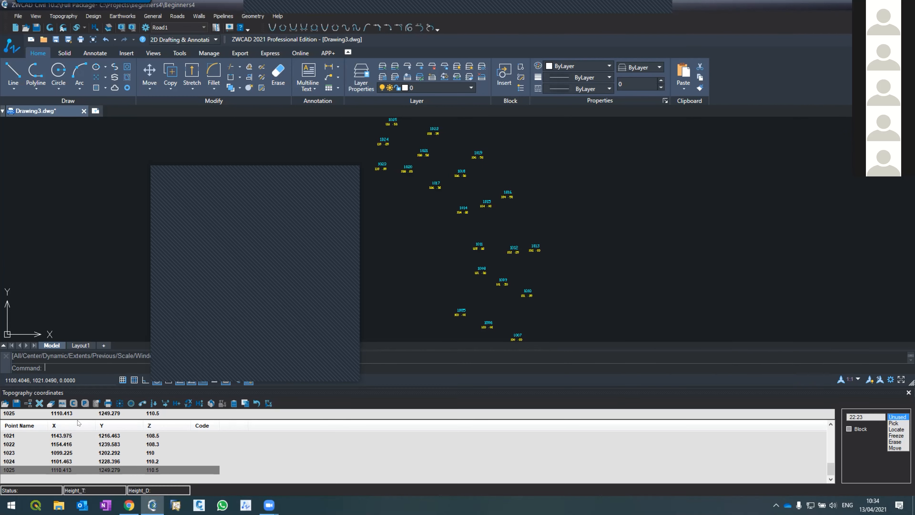
Review the topography coordinates options and accept them with the scale kept at 1:1000.
{"action": "left_click", "coordinate": [96, 403]}
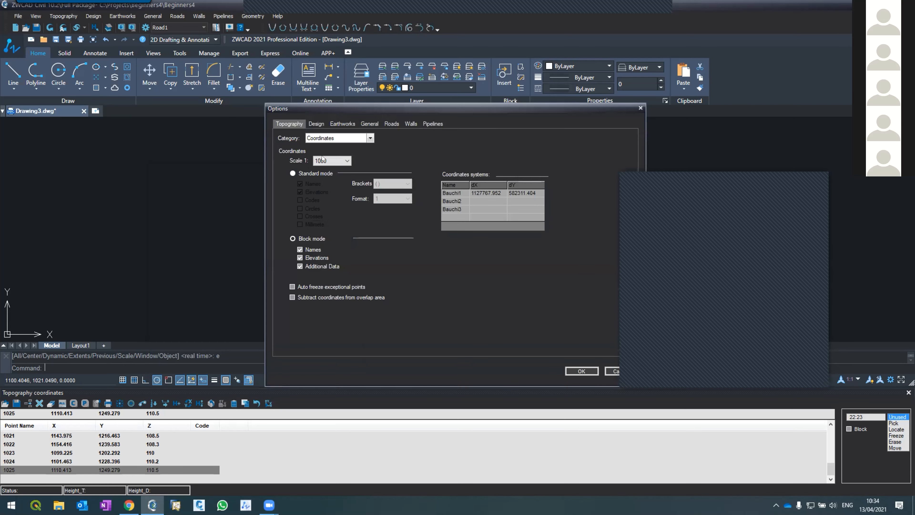
{"action": "left_click", "coordinate": [581, 371]}
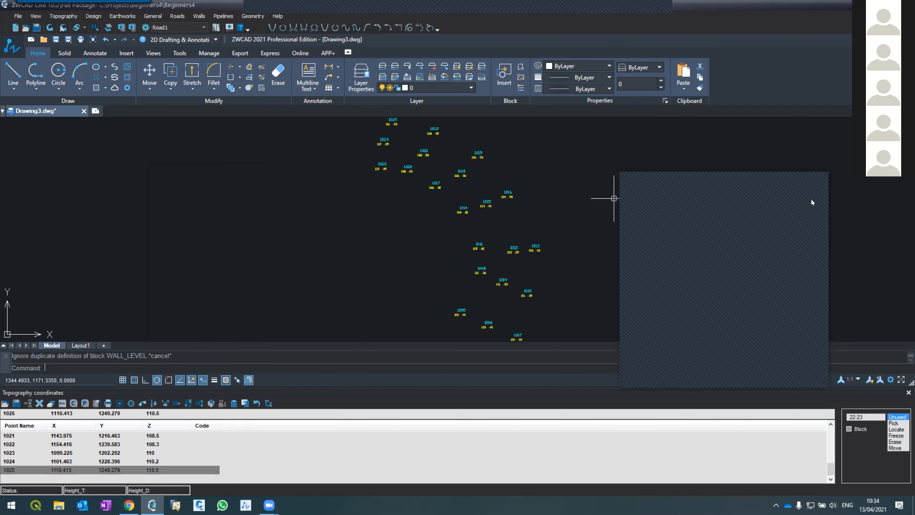
{"action": "left_click", "coordinate": [771, 177]}
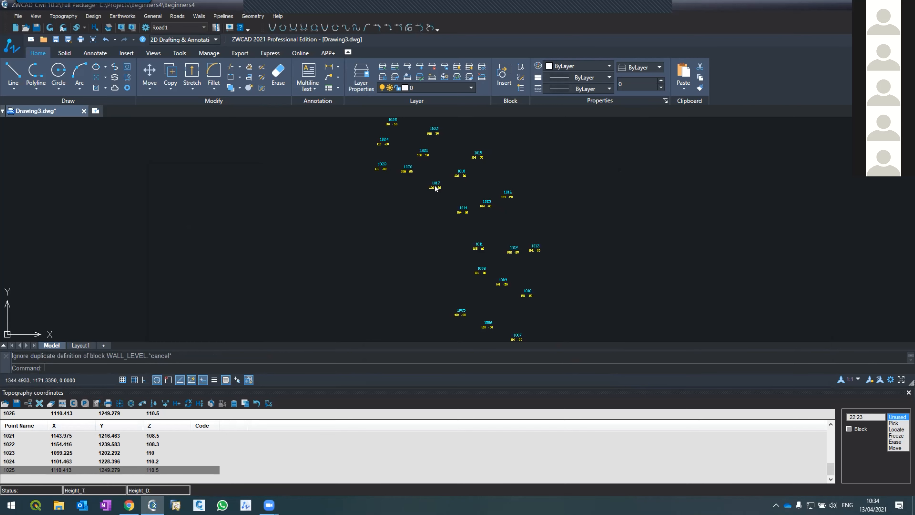
Generate contours from the topography points with the default contour settings.
{"action": "scroll", "coordinate": [418, 215], "scroll_direction": "down", "scroll_amount": 2}
{"action": "scroll", "coordinate": [418, 216], "scroll_direction": "down", "scroll_amount": 2}
{"action": "scroll", "coordinate": [419, 218], "scroll_direction": "up", "scroll_amount": 4}
{"action": "scroll", "coordinate": [420, 219], "scroll_direction": "down", "scroll_amount": 3}
{"action": "scroll", "coordinate": [422, 209], "scroll_direction": "up", "scroll_amount": 1}
{"action": "scroll", "coordinate": [422, 210], "scroll_direction": "up", "scroll_amount": 2}
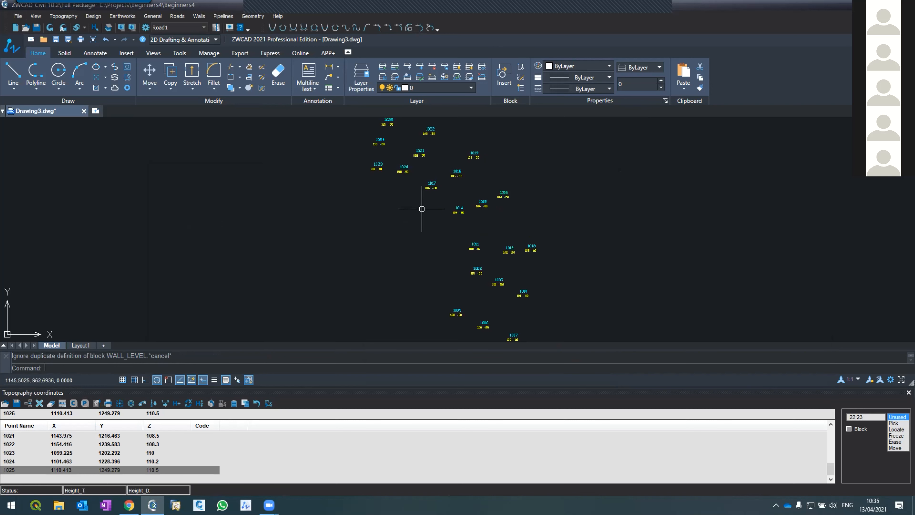
{"action": "scroll", "coordinate": [458, 252], "scroll_direction": "down", "scroll_amount": 2}
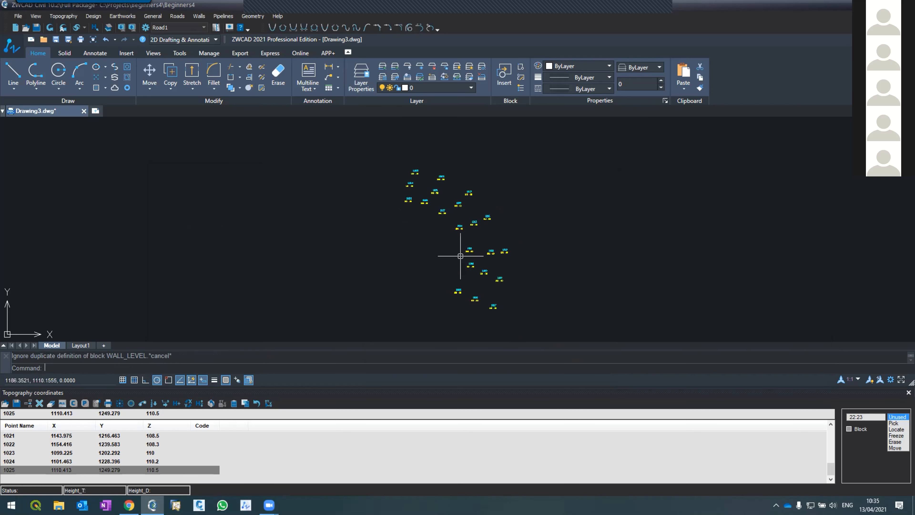
{"action": "scroll", "coordinate": [463, 242], "scroll_direction": "up", "scroll_amount": 2}
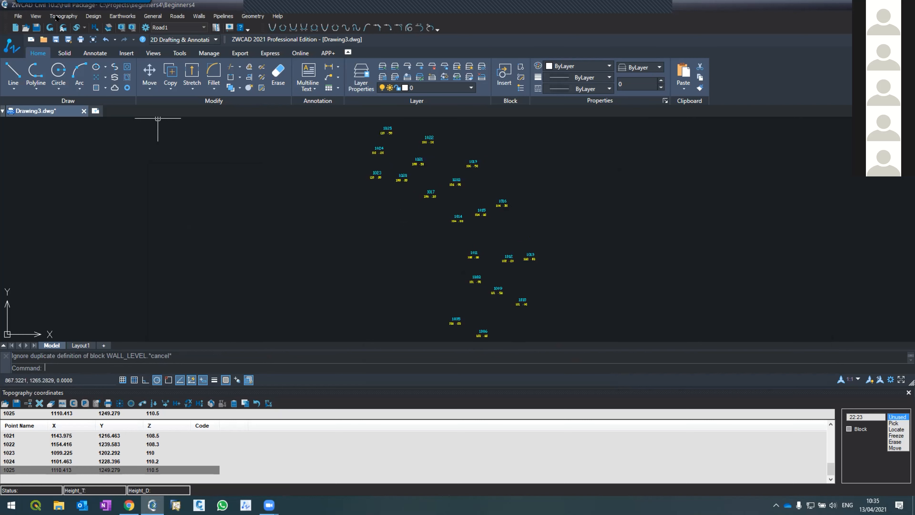
{"action": "left_click", "coordinate": [57, 17]}
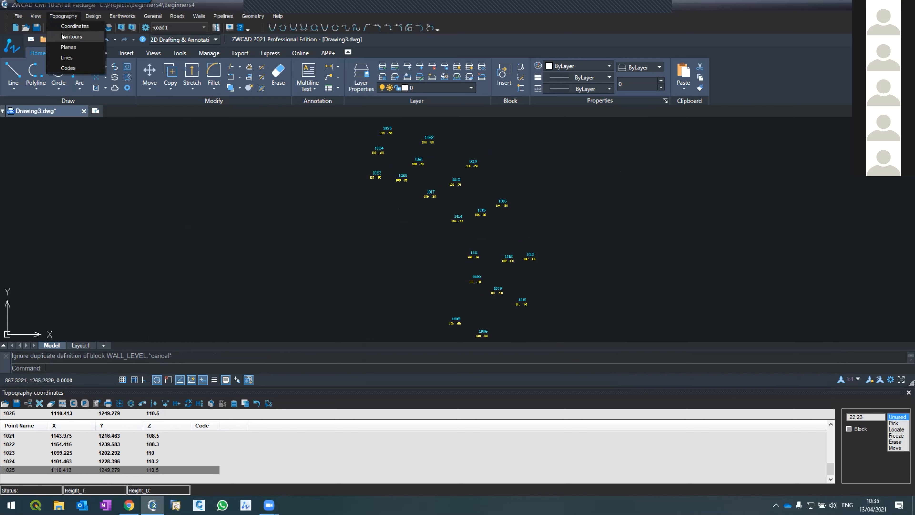
{"action": "left_click", "coordinate": [68, 36]}
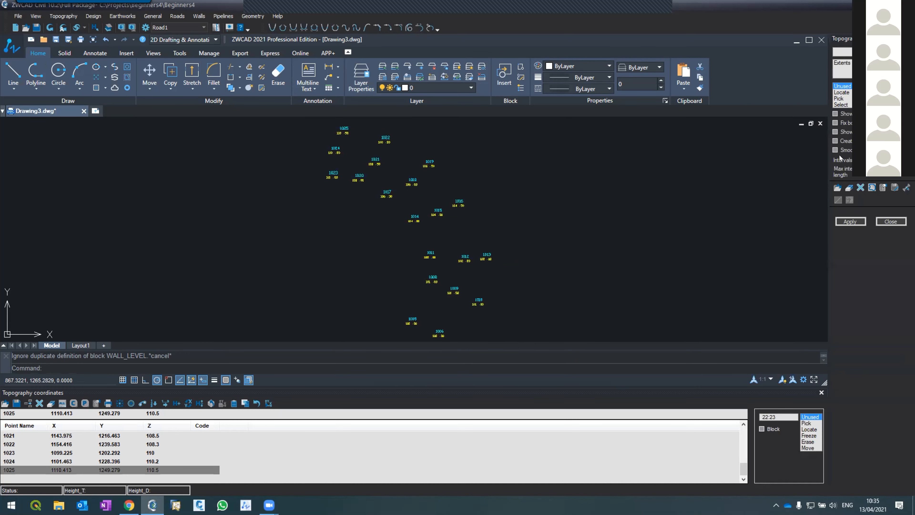
{"action": "left_click", "coordinate": [849, 222]}
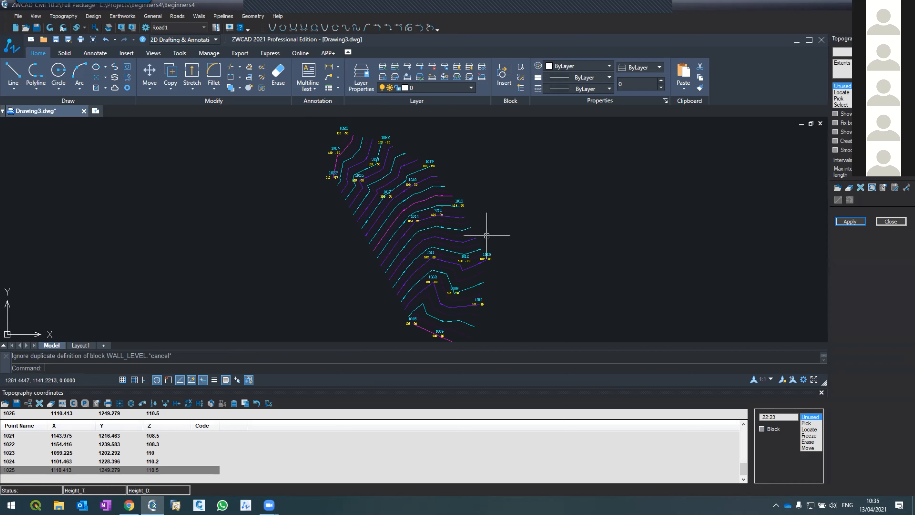
Sketch an open polyline along the inner line of survey points, from below point 1005 up past point 1023.
{"action": "scroll", "coordinate": [396, 215], "scroll_direction": "up", "scroll_amount": 1}
{"action": "scroll", "coordinate": [364, 161], "scroll_direction": "down", "scroll_amount": 3}
{"action": "scroll", "coordinate": [363, 161], "scroll_direction": "up", "scroll_amount": 5}
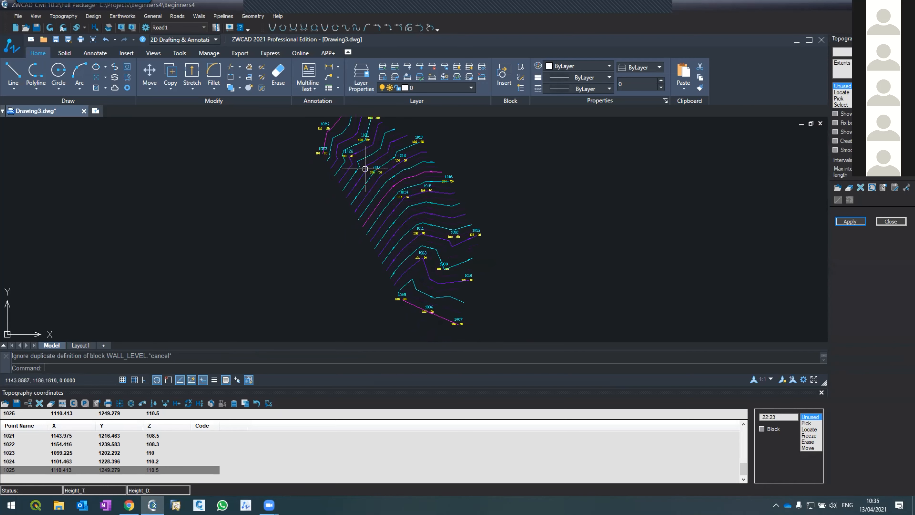
{"action": "scroll", "coordinate": [357, 177], "scroll_direction": "down", "scroll_amount": 3}
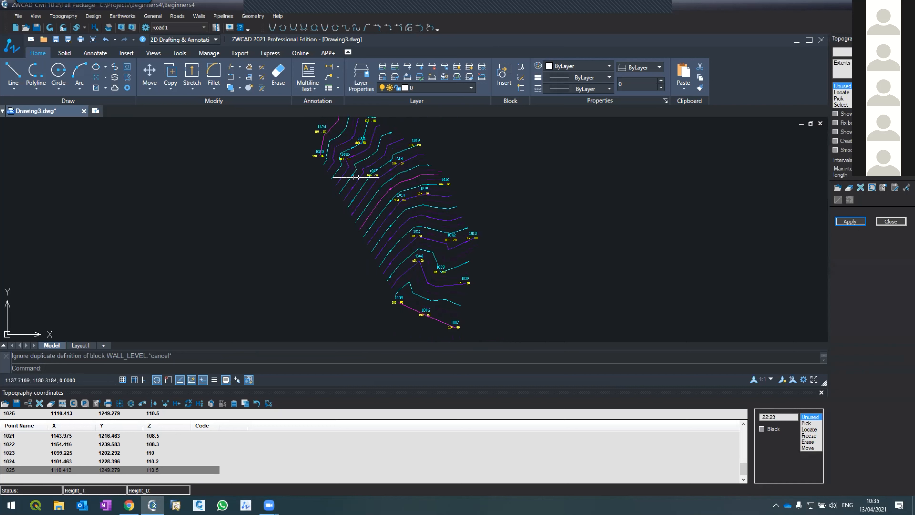
{"action": "type", "text": "pl"}
{"action": "key", "text": "Return"}
{"action": "left_click", "coordinate": [379, 316]}
{"action": "left_click", "coordinate": [418, 251]}
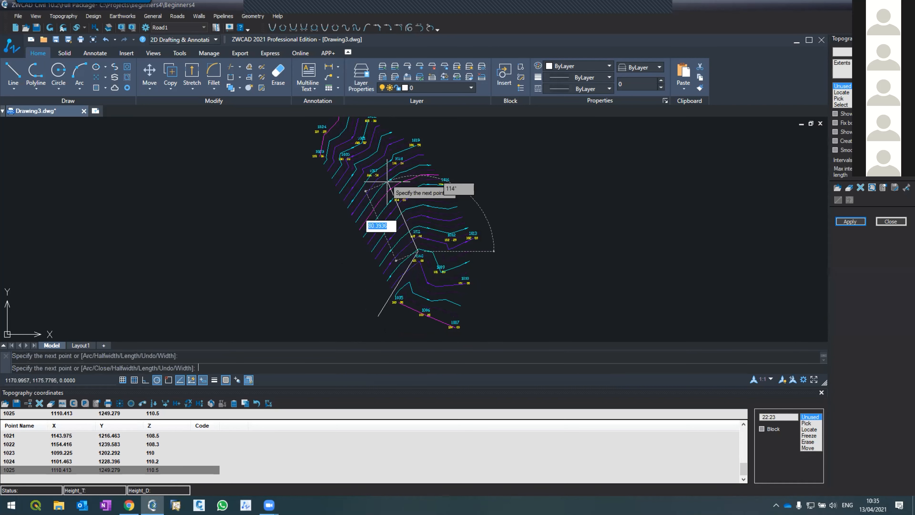
{"action": "left_click", "coordinate": [395, 190]}
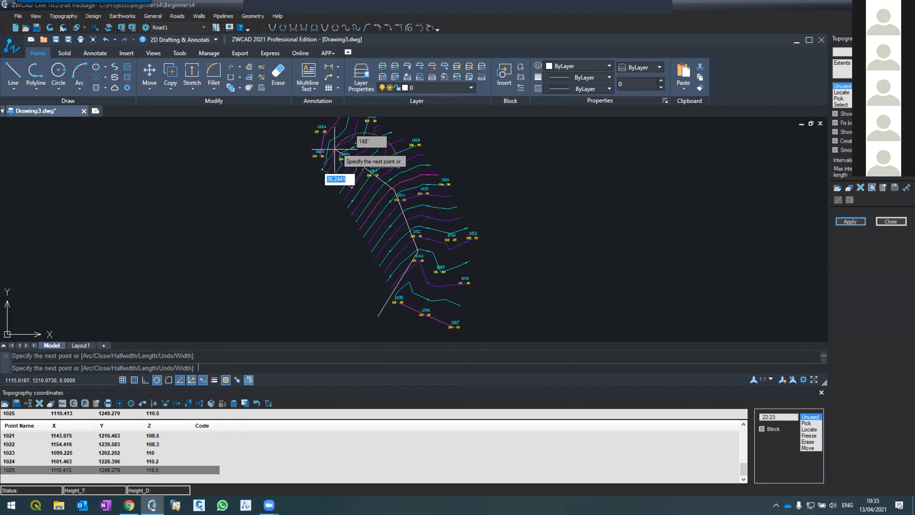
{"action": "left_click", "coordinate": [327, 148]}
{"action": "left_click", "coordinate": [296, 148]}
{"action": "key", "text": "Return"}
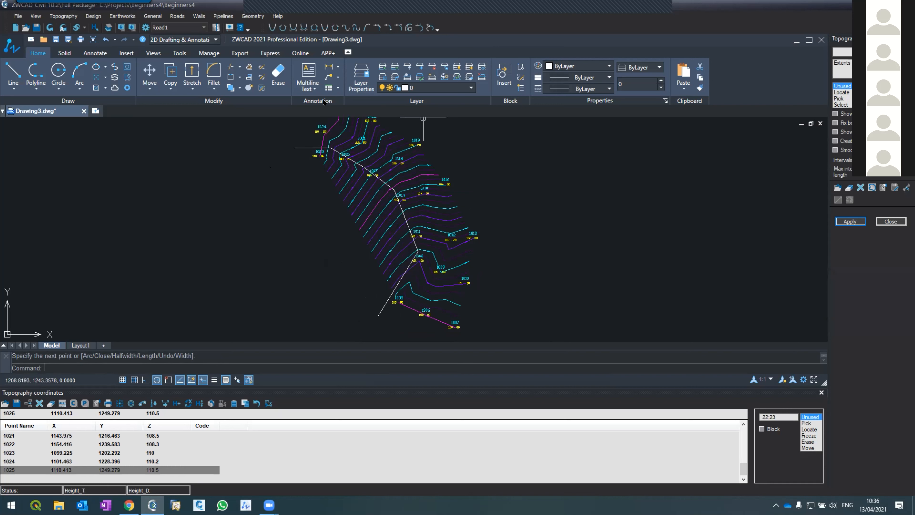
Turn on the display of triangles in the contour settings and regenerate the contours.
{"action": "scroll", "coordinate": [352, 272], "scroll_direction": "down", "scroll_amount": 1}
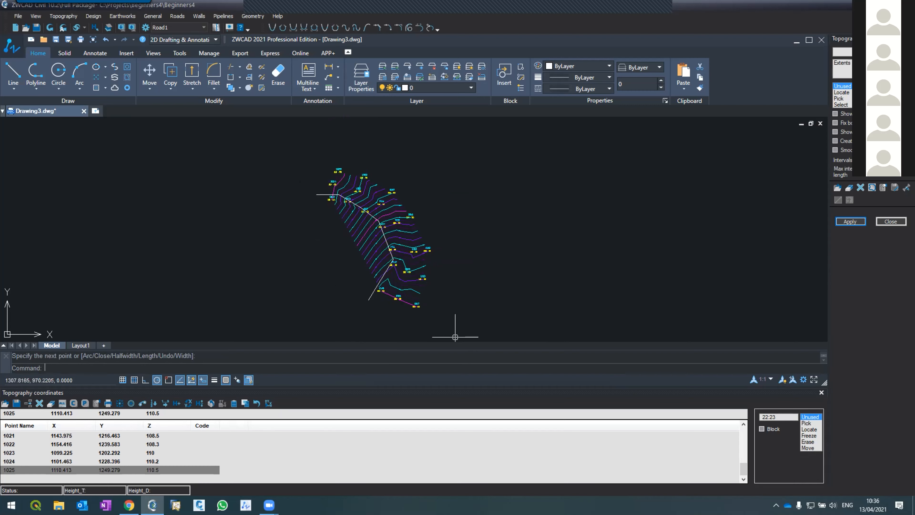
{"action": "scroll", "coordinate": [373, 272], "scroll_direction": "up", "scroll_amount": 4}
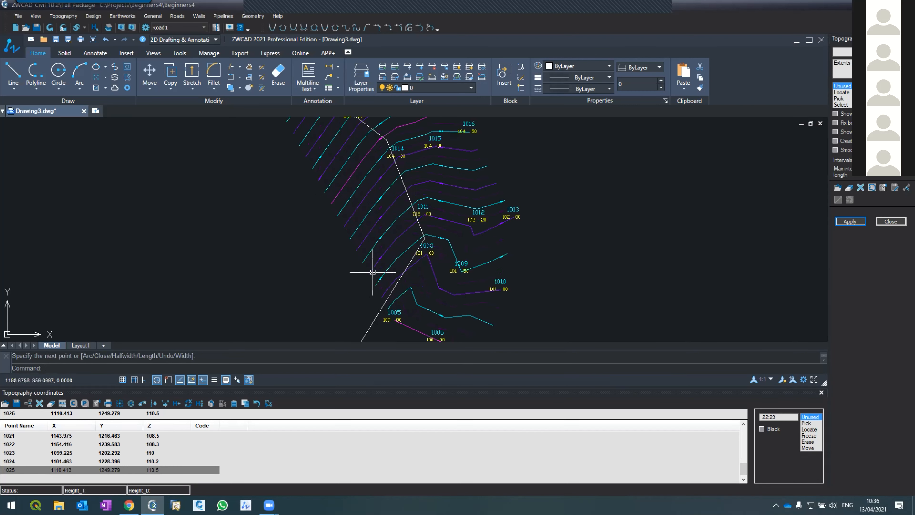
{"action": "scroll", "coordinate": [374, 272], "scroll_direction": "down", "scroll_amount": 2}
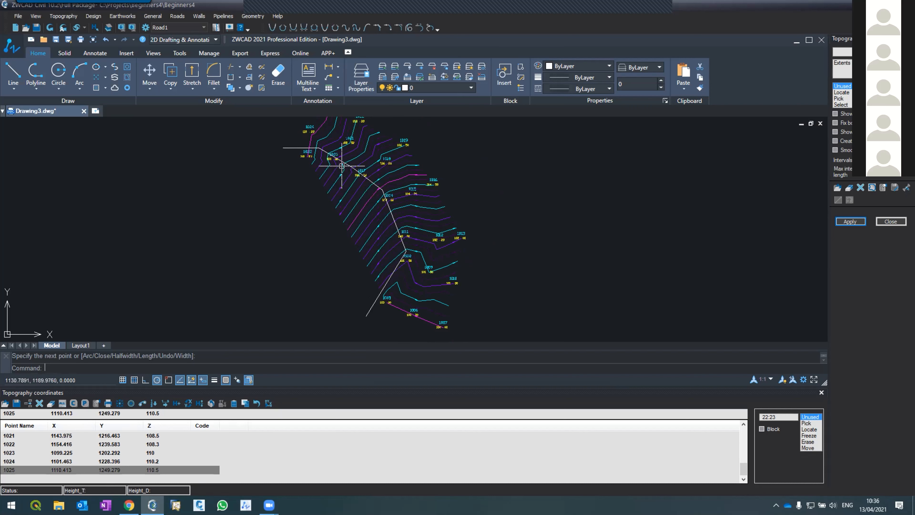
{"action": "left_click", "coordinate": [836, 114]}
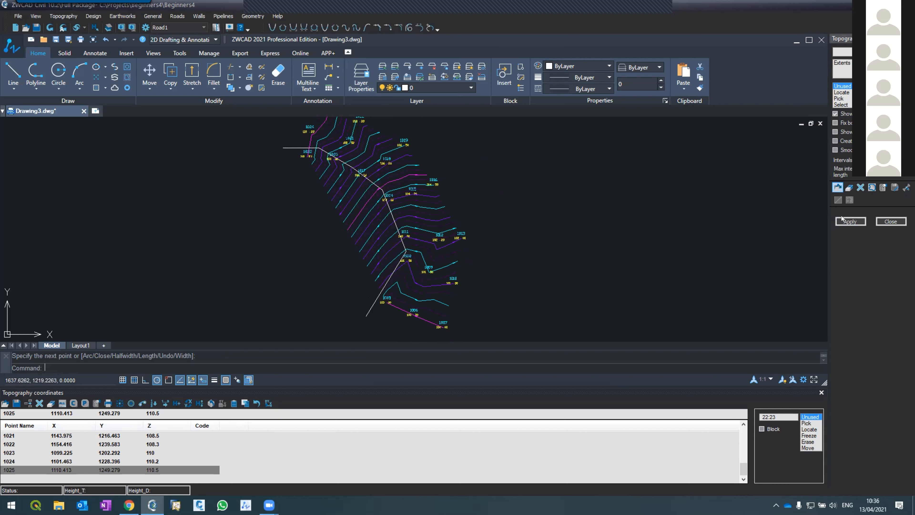
{"action": "left_click", "coordinate": [845, 219]}
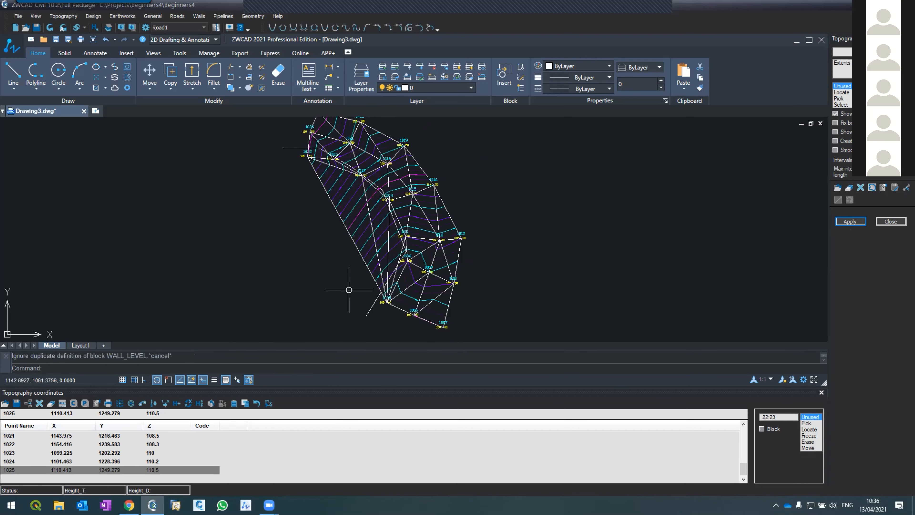
Select the long triangles fanning out from point 1005 to examine how they span the concave side, and clear the selection.
{"action": "left_click", "coordinate": [324, 188]}
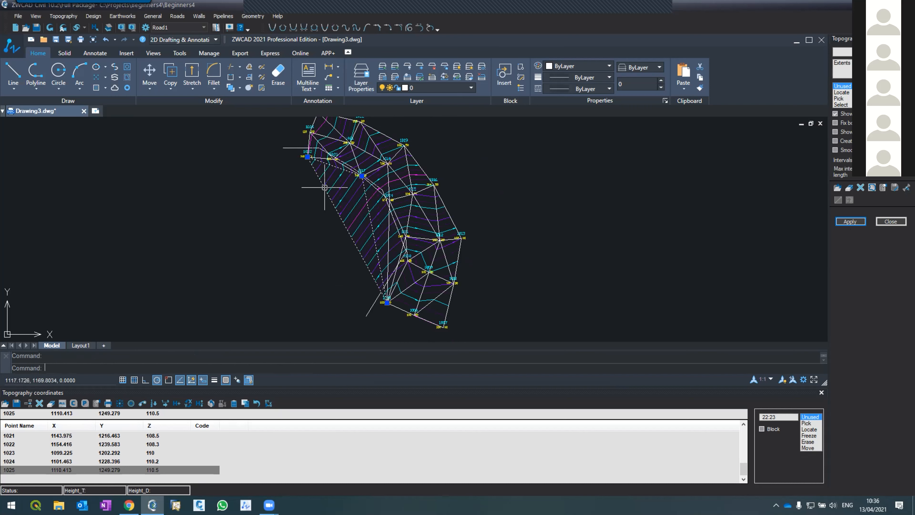
{"action": "left_click", "coordinate": [391, 243]}
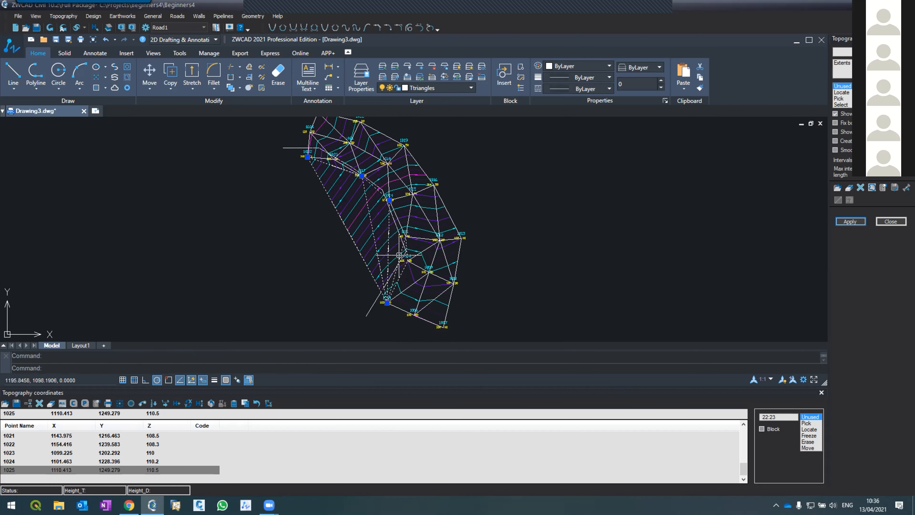
{"action": "scroll", "coordinate": [399, 246], "scroll_direction": "up", "scroll_amount": 2}
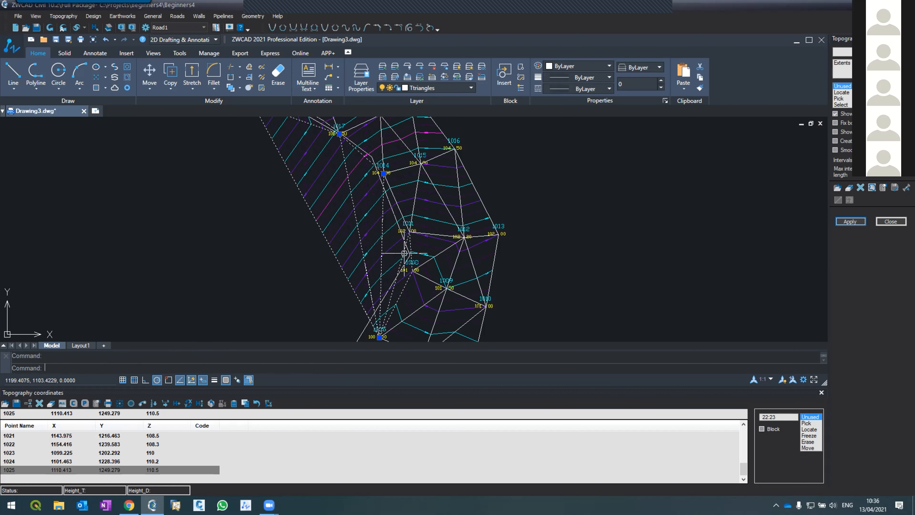
{"action": "scroll", "coordinate": [386, 287], "scroll_direction": "down", "scroll_amount": 2}
{"action": "scroll", "coordinate": [323, 167], "scroll_direction": "up", "scroll_amount": 2}
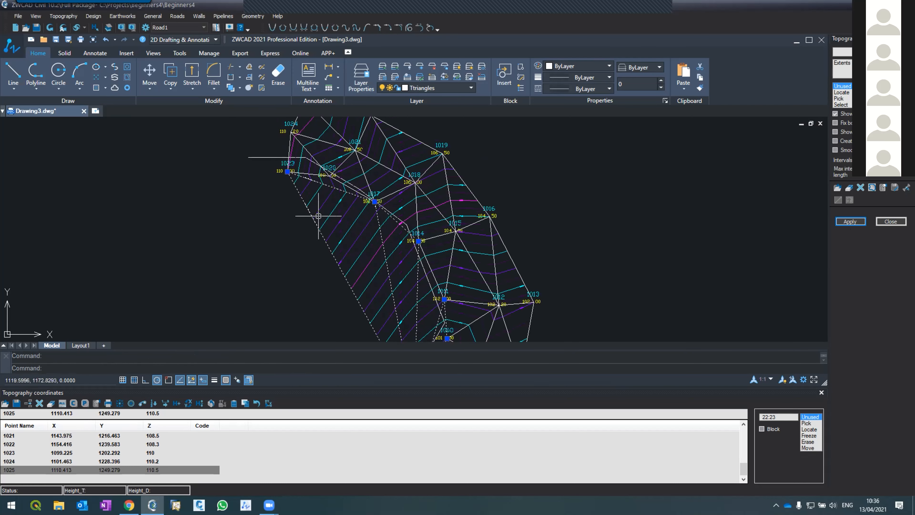
{"action": "scroll", "coordinate": [324, 206], "scroll_direction": "down", "scroll_amount": 3}
{"action": "scroll", "coordinate": [340, 228], "scroll_direction": "up", "scroll_amount": 1}
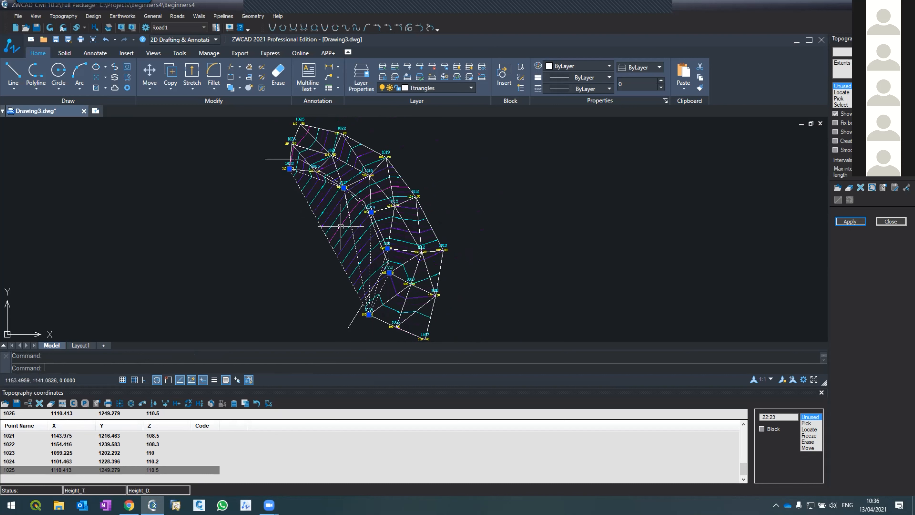
{"action": "key", "text": "Escape"}
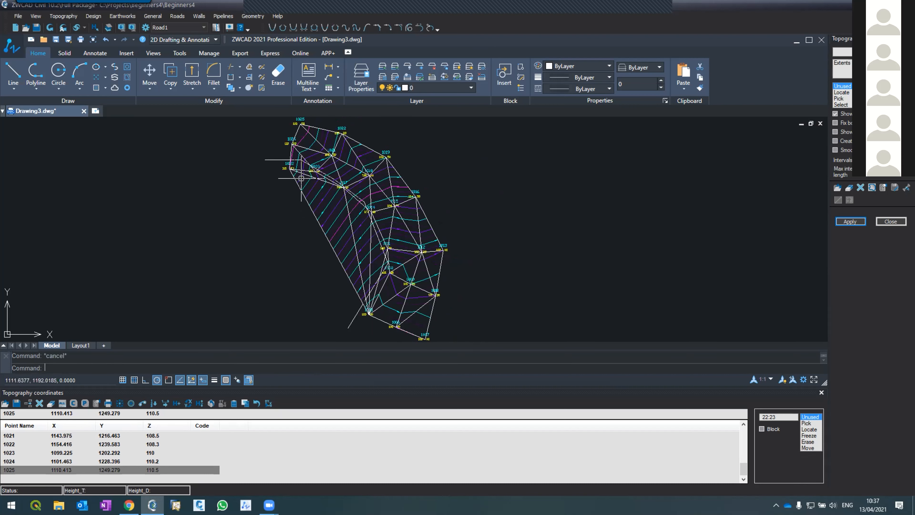
Erase the polyline sketched along the inner line of survey points.
{"action": "left_click", "coordinate": [272, 160]}
{"action": "type", "text": "e"}
{"action": "key", "text": "Return"}
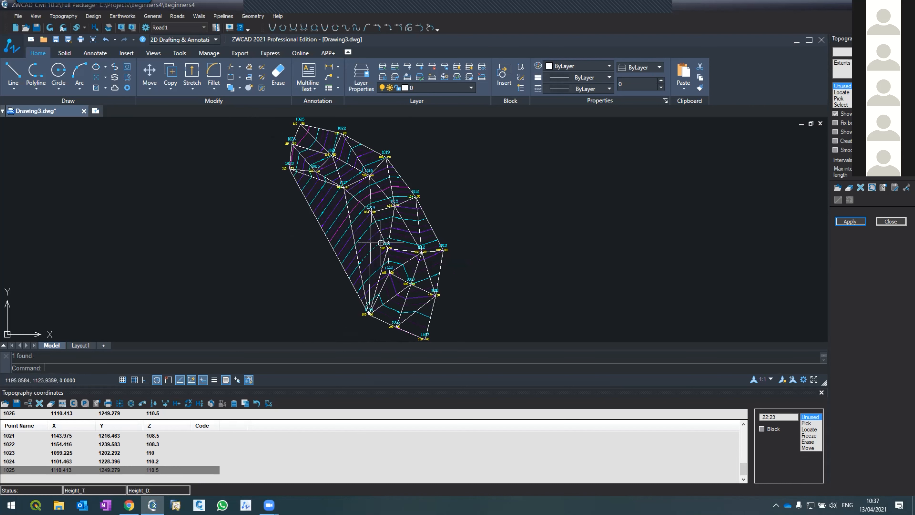
Inspect the long triangle joining points 1023, 1017 and 1005, and check the spacing from point 1017 to point 1014.
{"action": "left_click", "coordinate": [333, 251]}
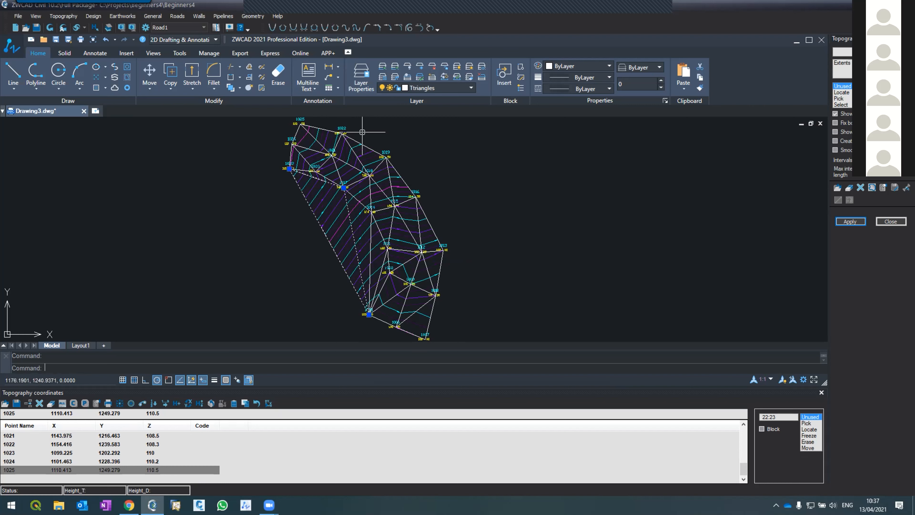
{"action": "key", "text": "Escape"}
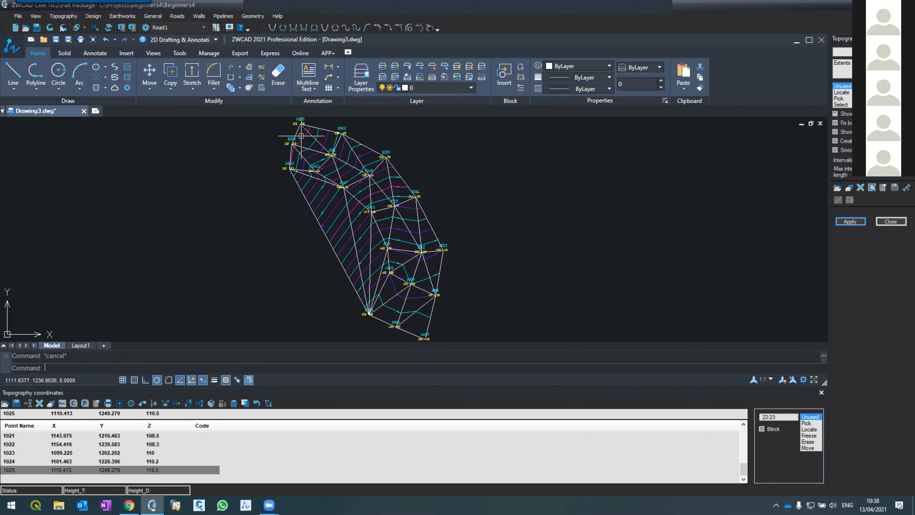
{"action": "scroll", "coordinate": [352, 193], "scroll_direction": "up", "scroll_amount": 4}
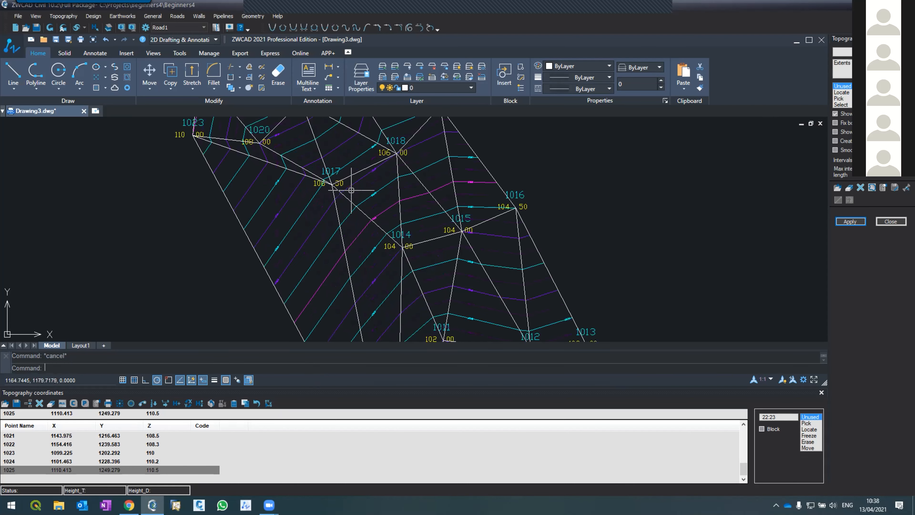
{"action": "type", "text": "dist"}
{"action": "key", "text": "Return"}
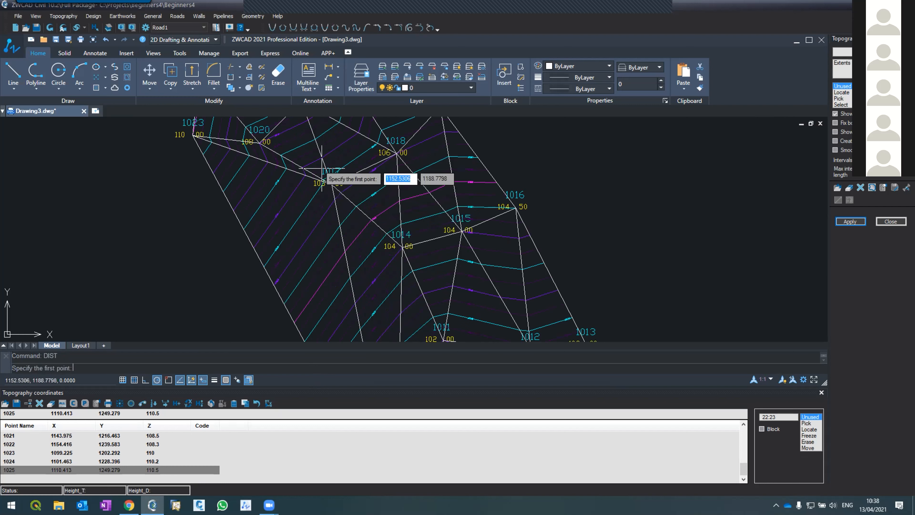
{"action": "left_click", "coordinate": [331, 186]}
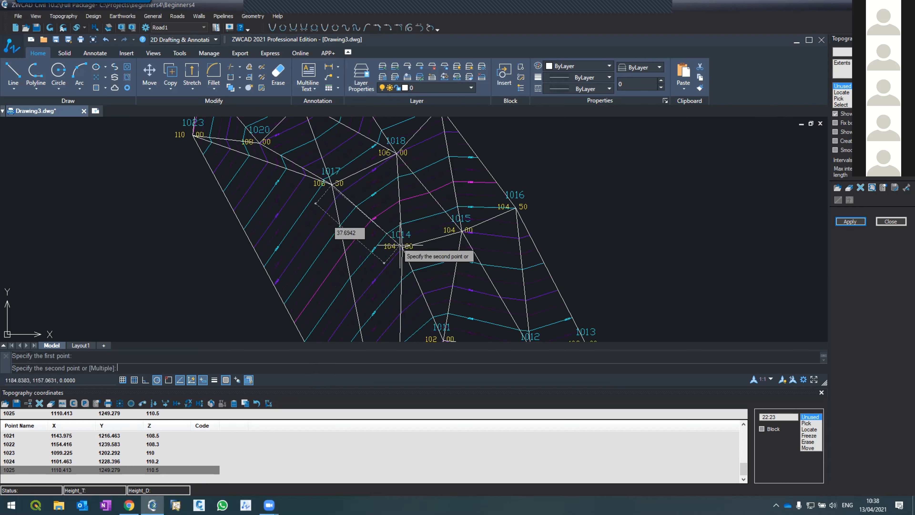
{"action": "key", "text": "Escape"}
Check the distance along the outer edge from point 1016 to point 1013.
{"action": "scroll", "coordinate": [397, 230], "scroll_direction": "down", "scroll_amount": 6}
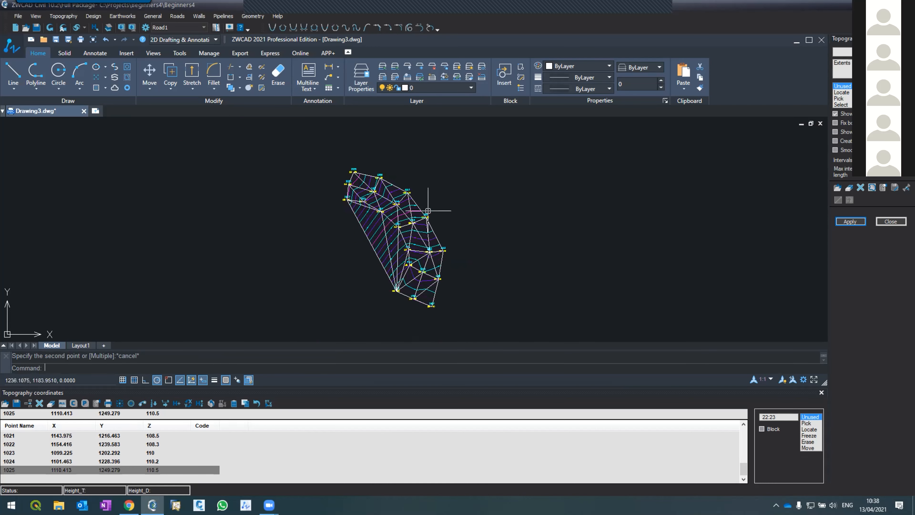
{"action": "scroll", "coordinate": [444, 225], "scroll_direction": "up", "scroll_amount": 6}
{"action": "type", "text": "di"}
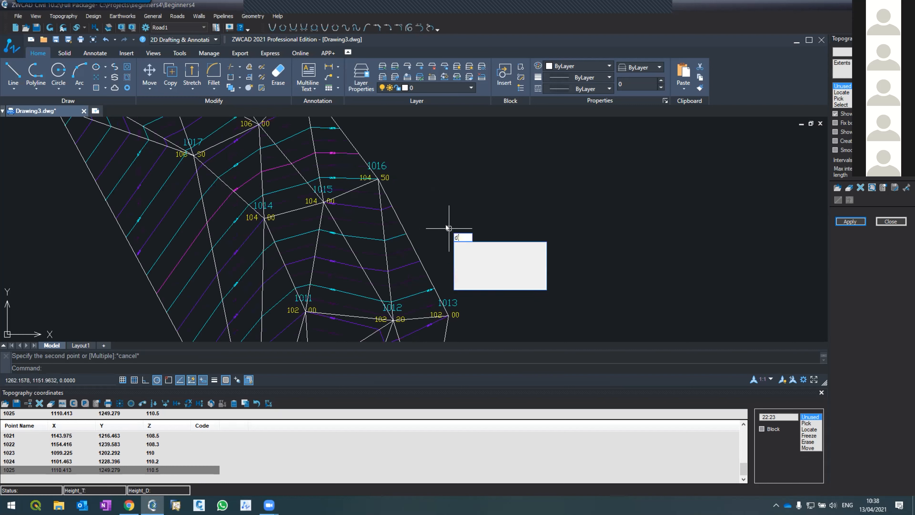
{"action": "key", "text": "Return"}
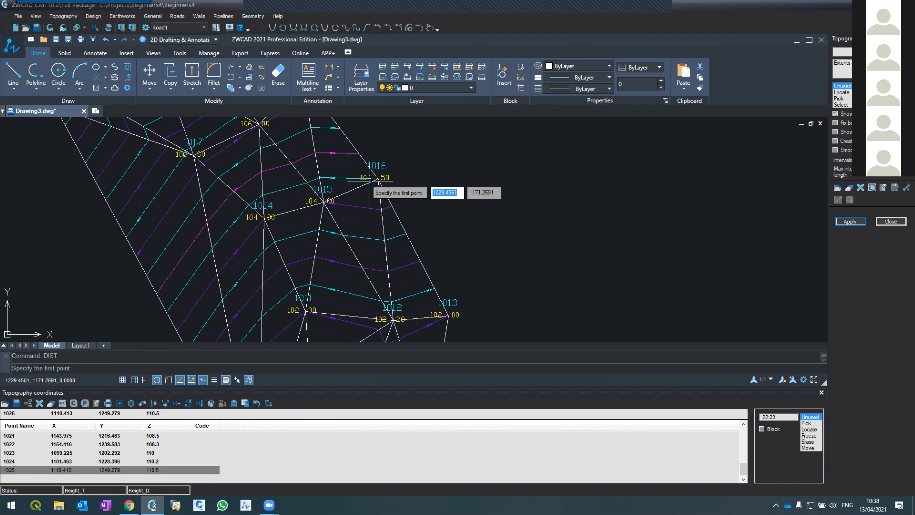
{"action": "left_click", "coordinate": [377, 179]}
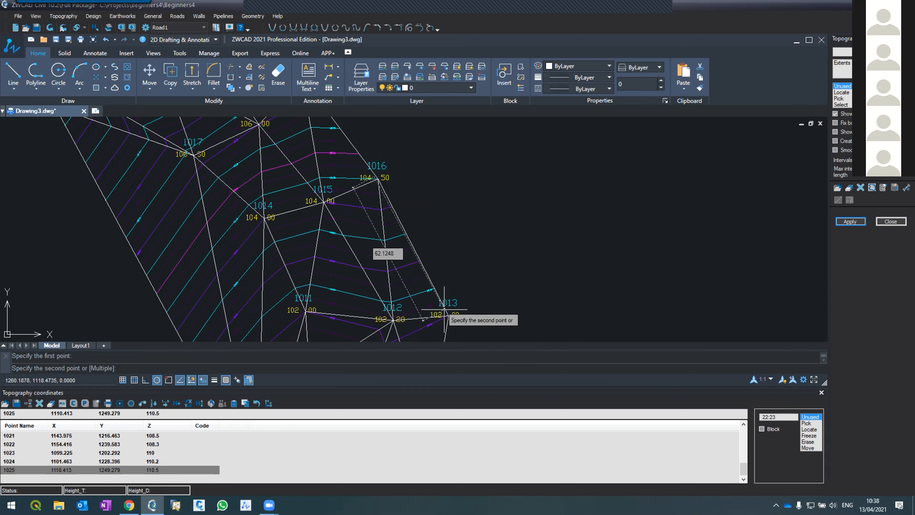
{"action": "key", "text": "Escape"}
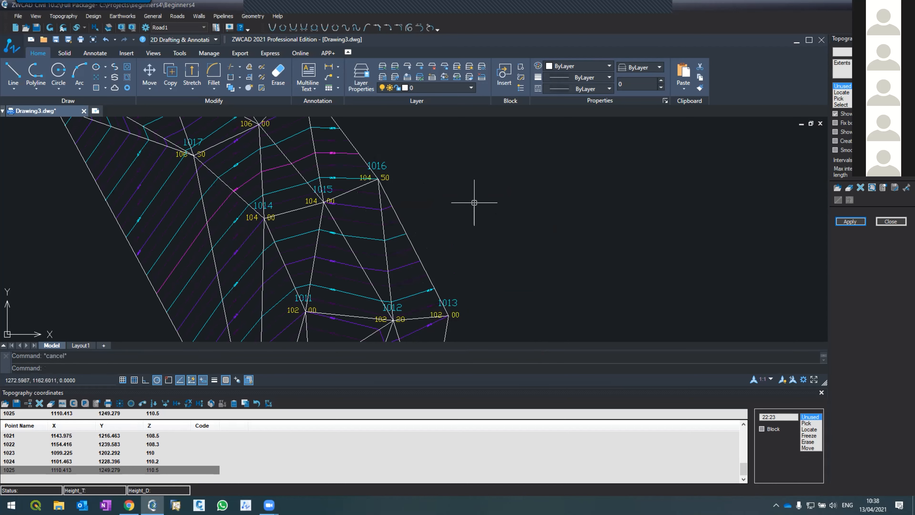
Limit the maximum triangle side length in the contour settings and regenerate the contours to drop the long triangles across the concave side.
{"action": "scroll", "coordinate": [474, 203], "scroll_direction": "down", "scroll_amount": 4}
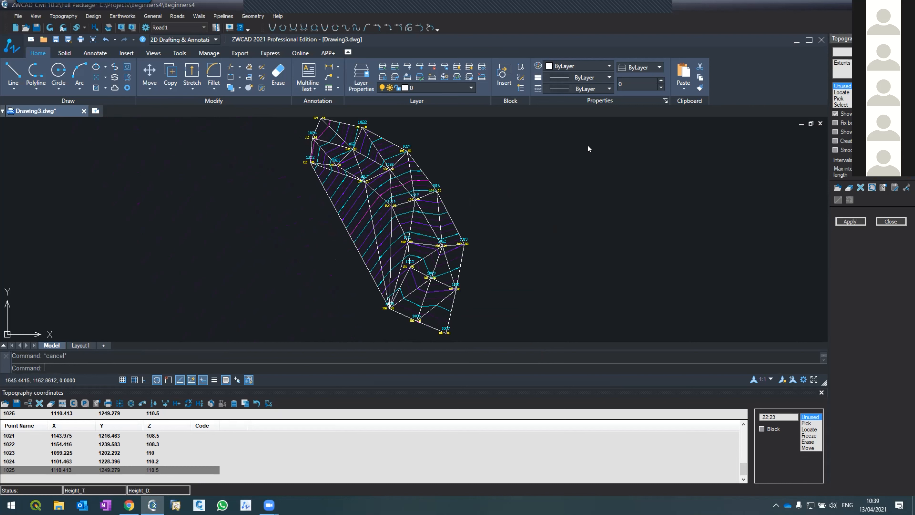
{"action": "left_click", "coordinate": [864, 223]}
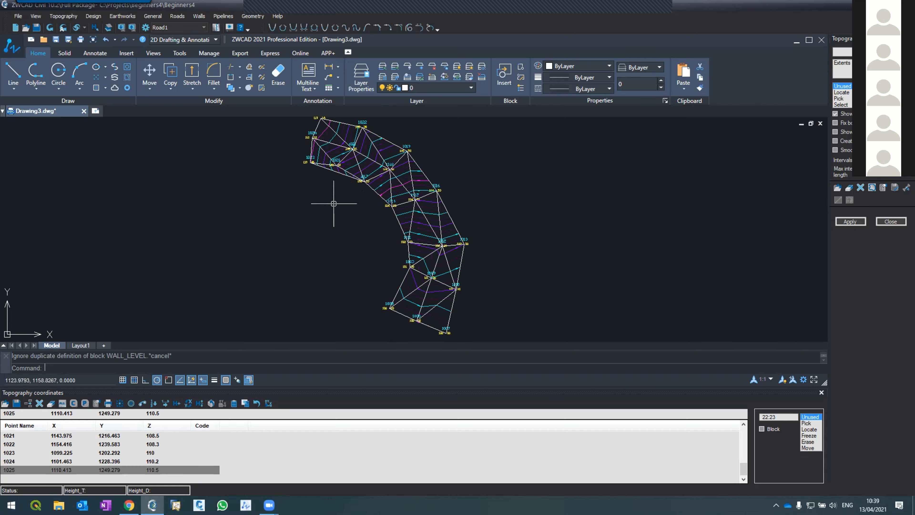
Examine the regenerated triangulation along the inner edge, especially the triangle between points 1023, 1020 and 1017.
{"action": "scroll", "coordinate": [348, 164], "scroll_direction": "up", "scroll_amount": 3}
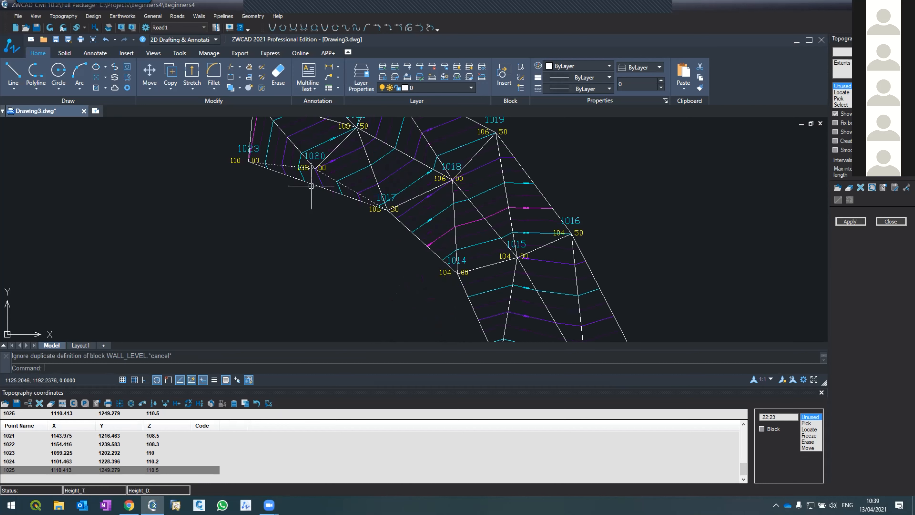
{"action": "scroll", "coordinate": [311, 185], "scroll_direction": "down", "scroll_amount": 5}
{"action": "scroll", "coordinate": [314, 187], "scroll_direction": "up", "scroll_amount": 1}
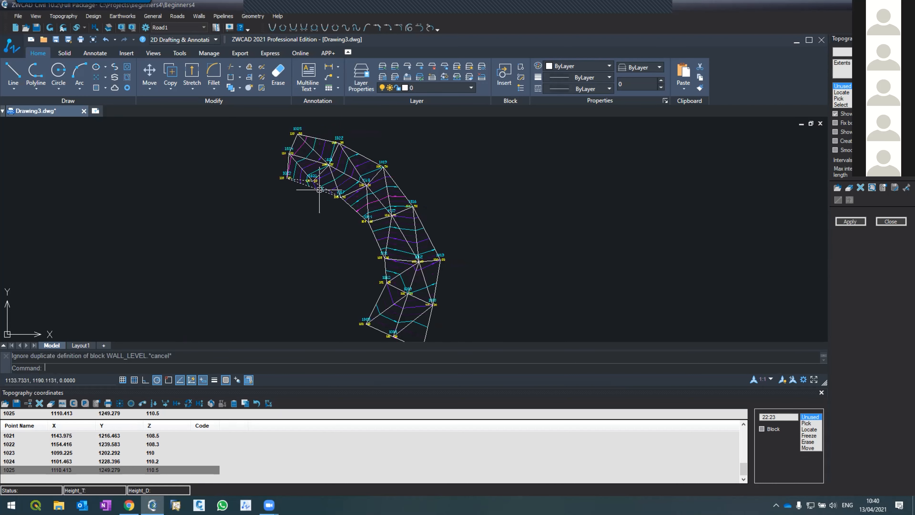
{"action": "scroll", "coordinate": [324, 186], "scroll_direction": "down", "scroll_amount": 2}
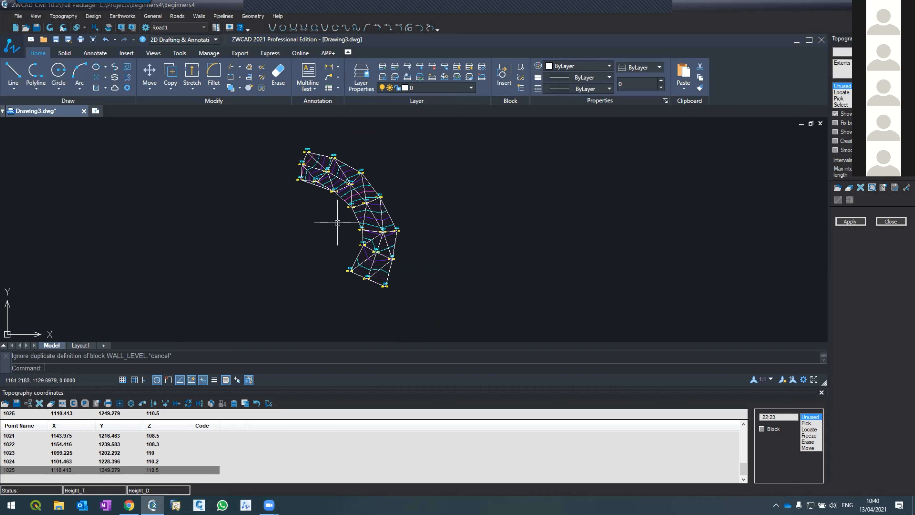
{"action": "scroll", "coordinate": [337, 222], "scroll_direction": "up", "scroll_amount": 2}
{"action": "scroll", "coordinate": [338, 222], "scroll_direction": "down", "scroll_amount": 2}
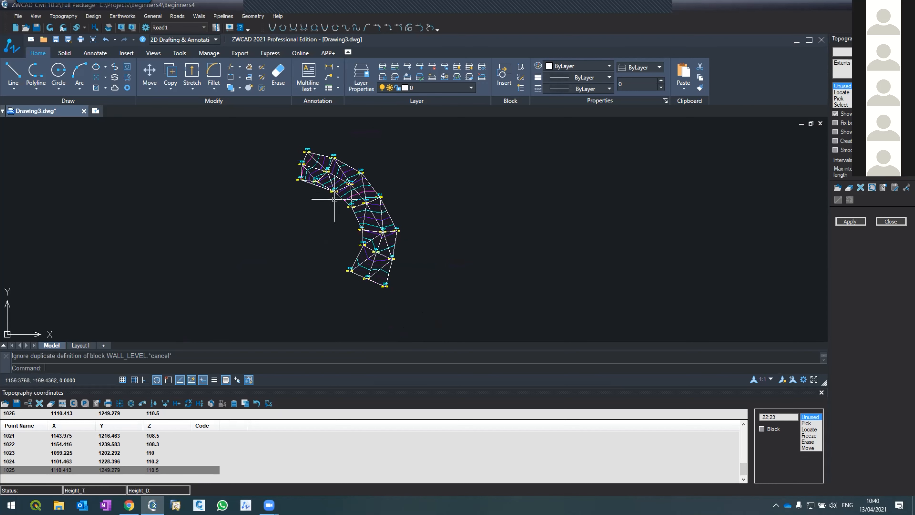
{"action": "scroll", "coordinate": [334, 198], "scroll_direction": "up", "scroll_amount": 2}
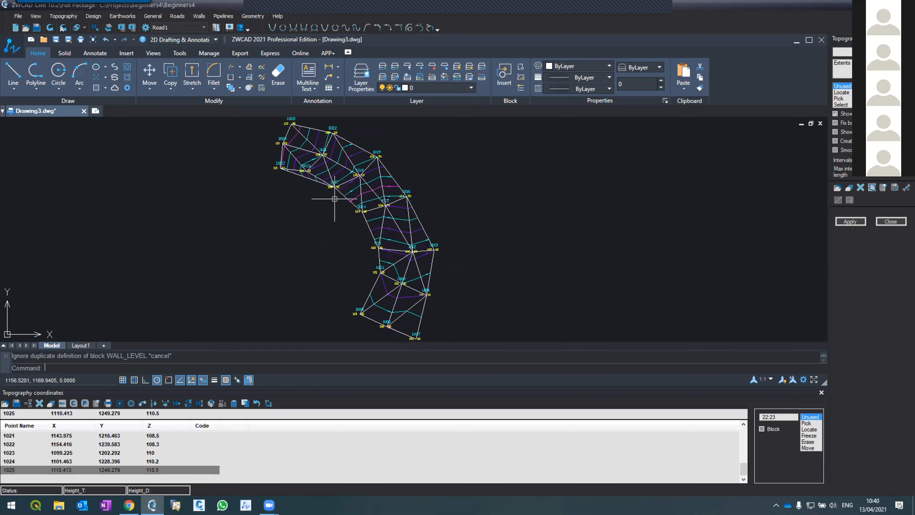
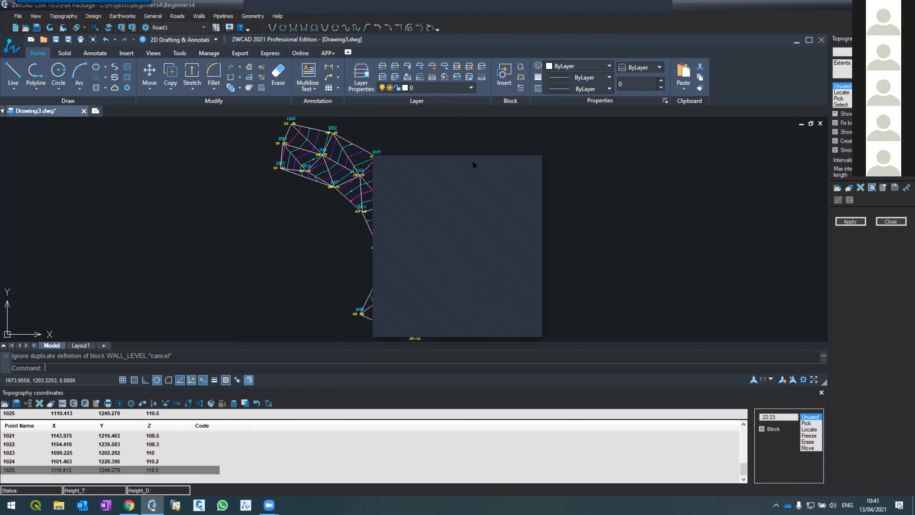
Regenerate the contours with a slightly longer maximum side length and select the added triangle between points 1014, 1011 and 1005.
{"action": "left_click", "coordinate": [489, 163]}
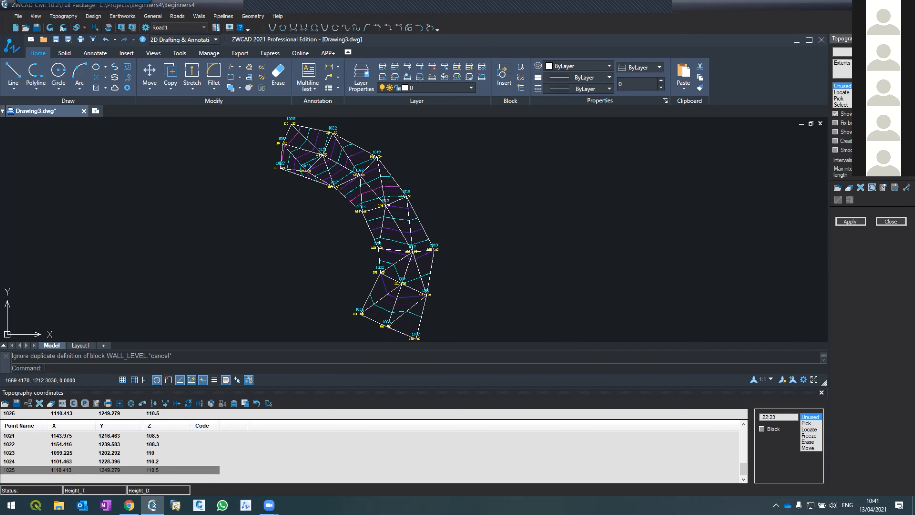
{"action": "left_click", "coordinate": [860, 221]}
{"action": "left_click", "coordinate": [851, 222]}
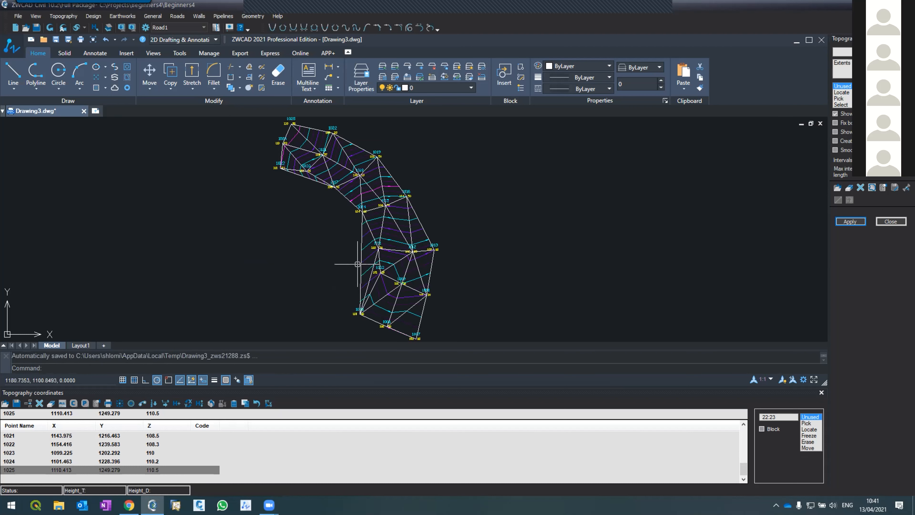
{"action": "left_click", "coordinate": [361, 239]}
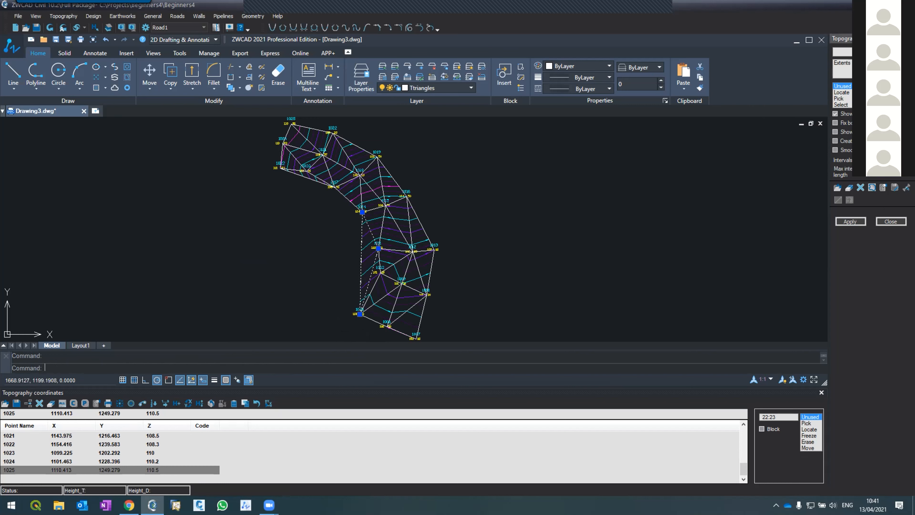
Regenerate the contours with the stricter side limit, and again with one loose enough to let triangles span the concave side.
{"action": "left_click", "coordinate": [850, 221]}
{"action": "key", "text": "Escape"}
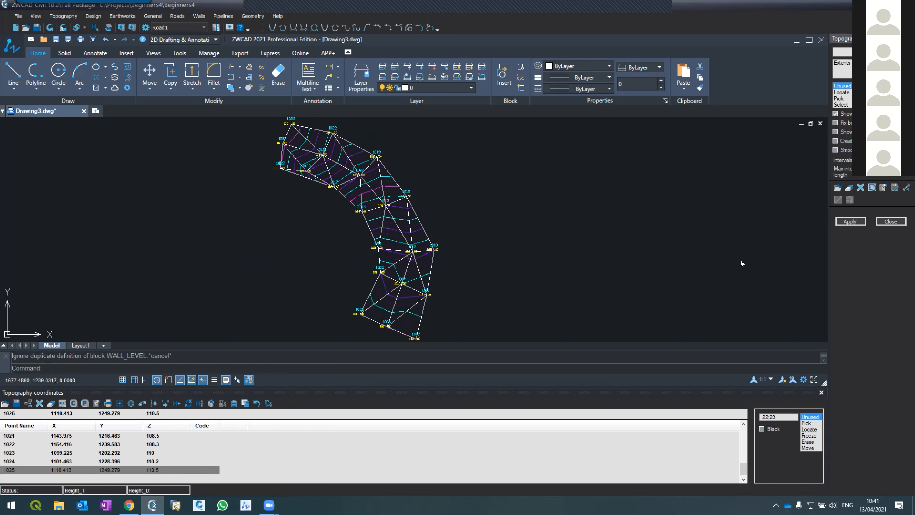
{"action": "left_click", "coordinate": [851, 221]}
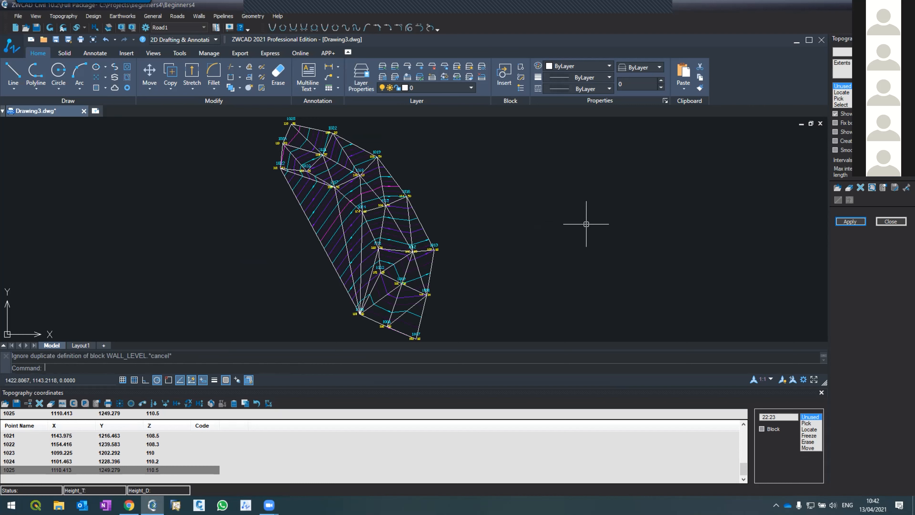
{"action": "mouse_move", "coordinate": [429, 25]}
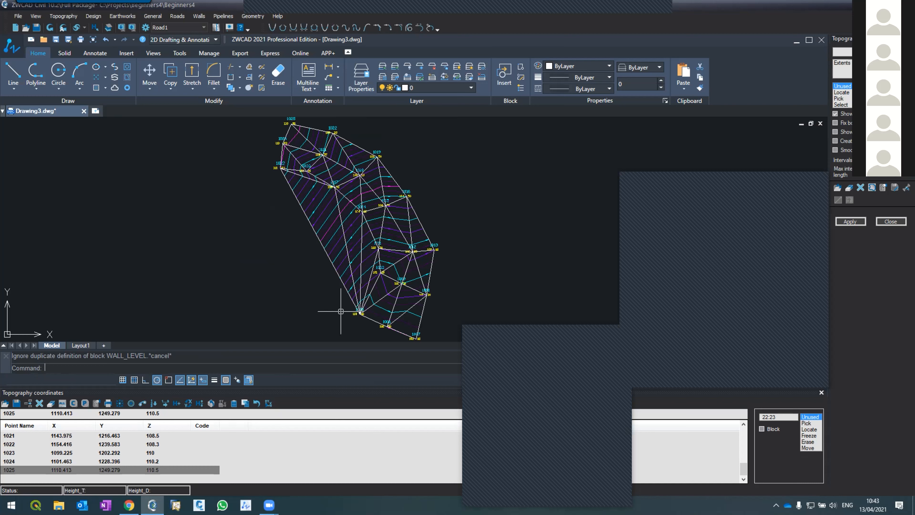
{"action": "left_click", "coordinate": [618, 332]}
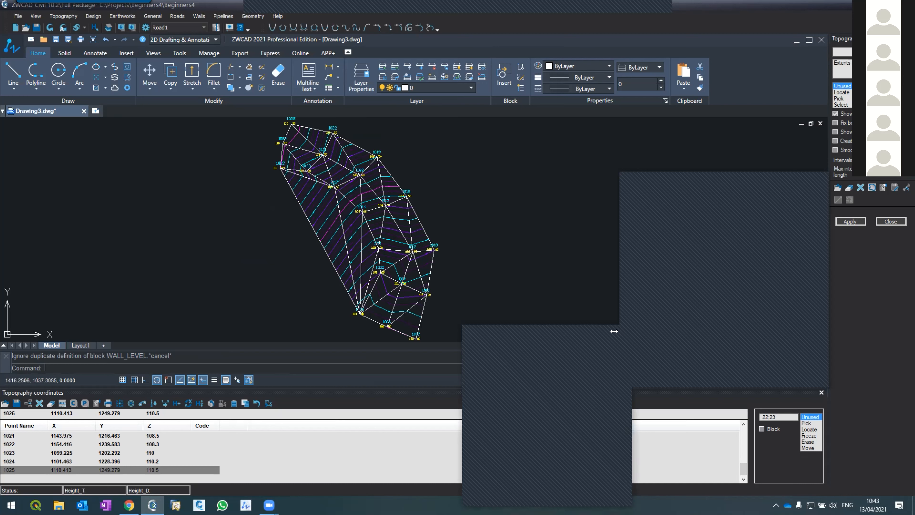
{"action": "left_click", "coordinate": [771, 176]}
{"action": "scroll", "coordinate": [255, 173], "scroll_direction": "down", "scroll_amount": 3}
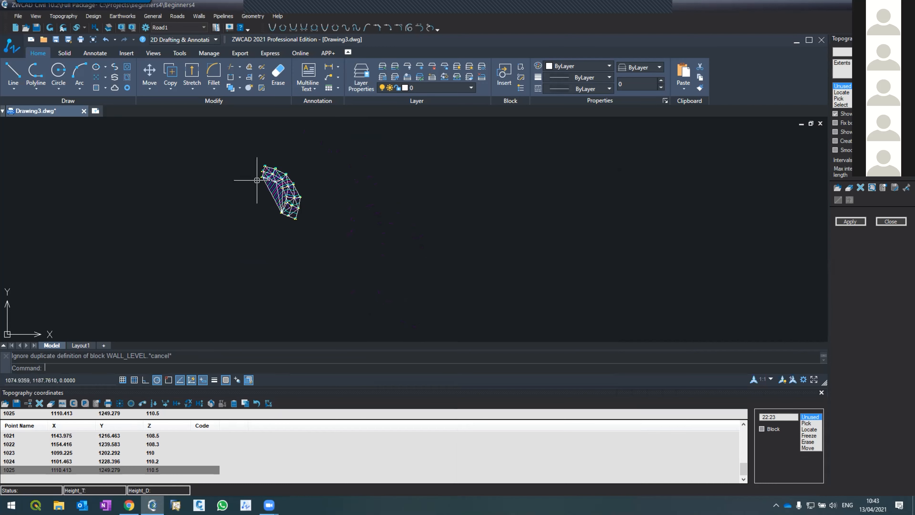
{"action": "scroll", "coordinate": [249, 169], "scroll_direction": "up", "scroll_amount": 1}
{"action": "scroll", "coordinate": [299, 186], "scroll_direction": "up", "scroll_amount": 1}
{"action": "scroll", "coordinate": [300, 188], "scroll_direction": "down", "scroll_amount": 1}
{"action": "scroll", "coordinate": [309, 209], "scroll_direction": "up", "scroll_amount": 1}
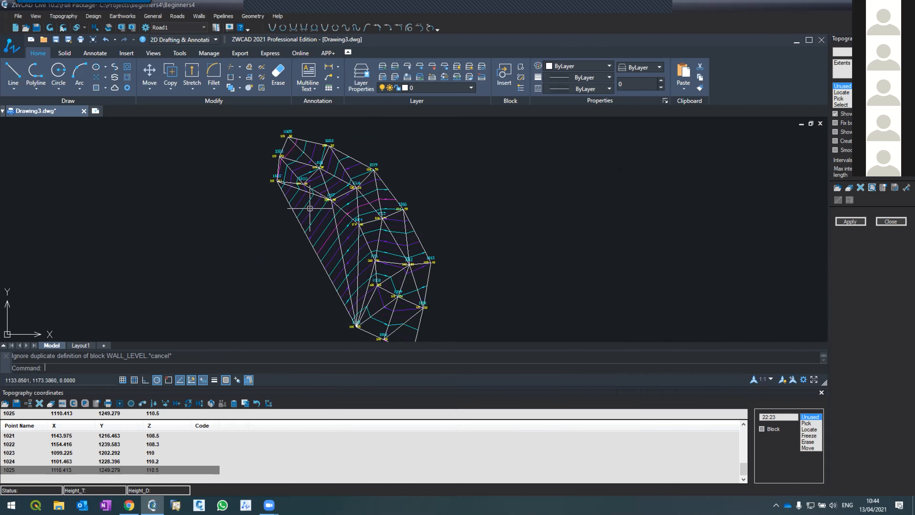
Close the topography coordinates table and redraw the contours with the triangles hidden.
{"action": "left_click", "coordinate": [821, 391]}
{"action": "scroll", "coordinate": [218, 155], "scroll_direction": "down", "scroll_amount": 2}
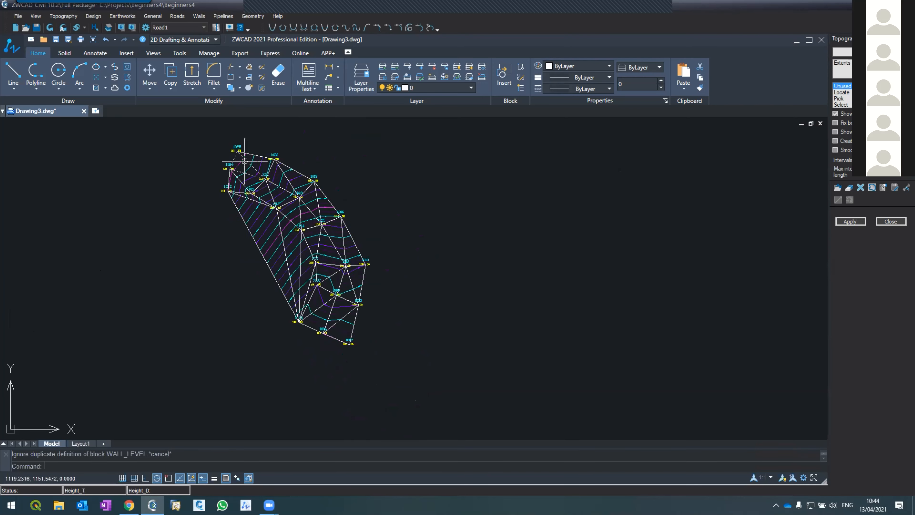
{"action": "scroll", "coordinate": [216, 137], "scroll_direction": "up", "scroll_amount": 2}
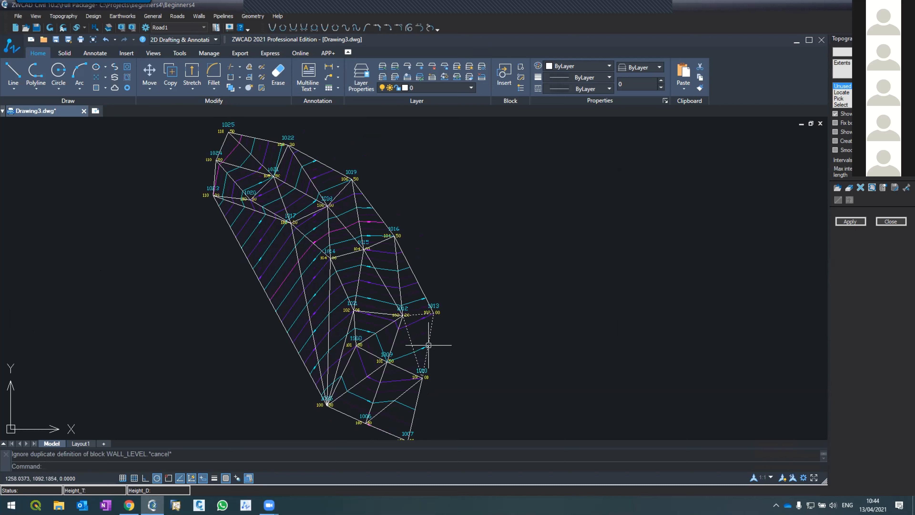
{"action": "left_click", "coordinate": [836, 113]}
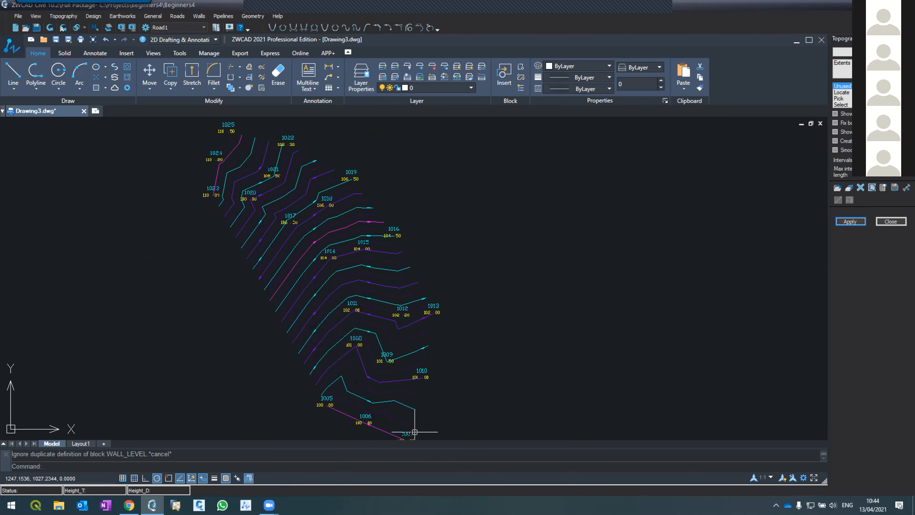
{"action": "scroll", "coordinate": [384, 288], "scroll_direction": "down", "scroll_amount": 2}
{"action": "scroll", "coordinate": [398, 377], "scroll_direction": "up", "scroll_amount": 2}
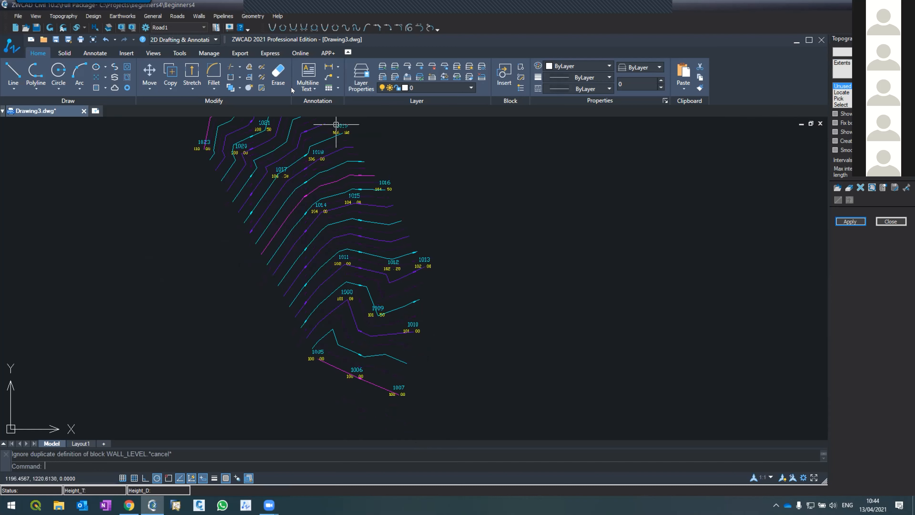
{"action": "scroll", "coordinate": [369, 195], "scroll_direction": "down", "scroll_amount": 2}
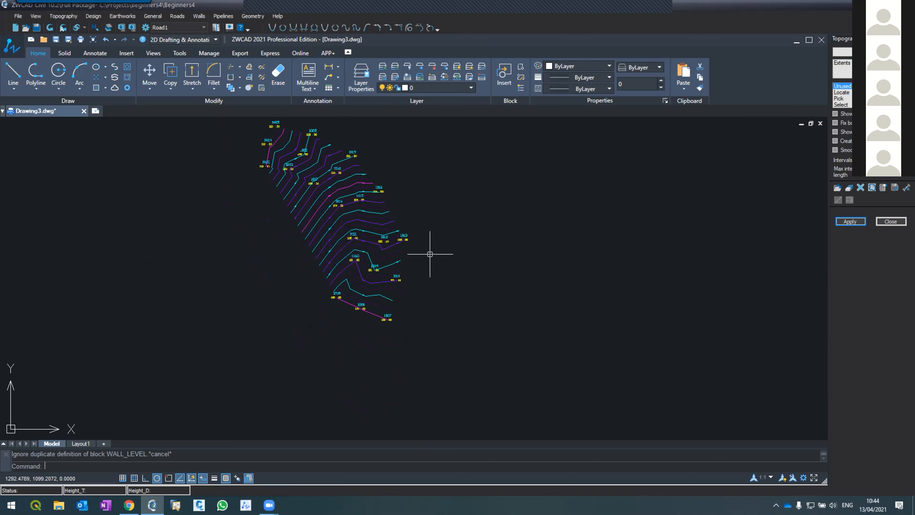
Draw an open four-segment polyline in the empty area southeast of the contours, its steep third segment about 124 long, and select it.
{"action": "type", "text": "pl"}
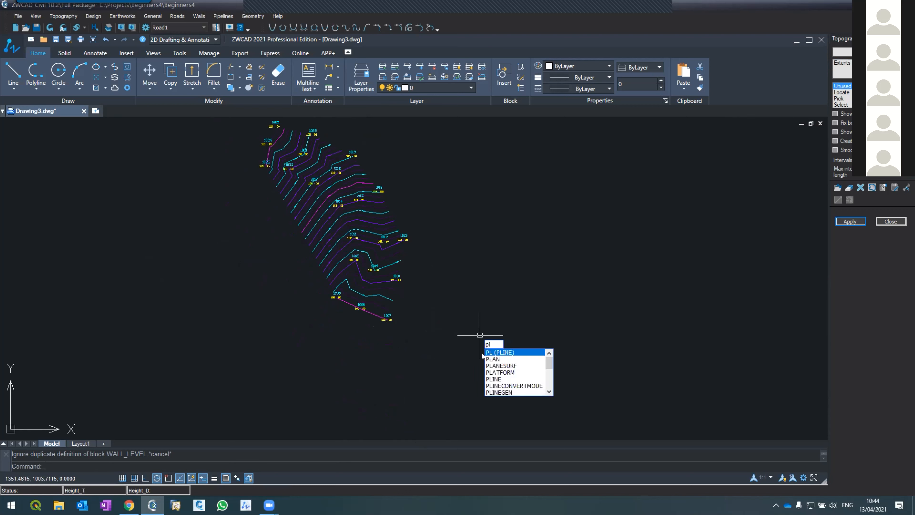
{"action": "key", "text": "Escape"}
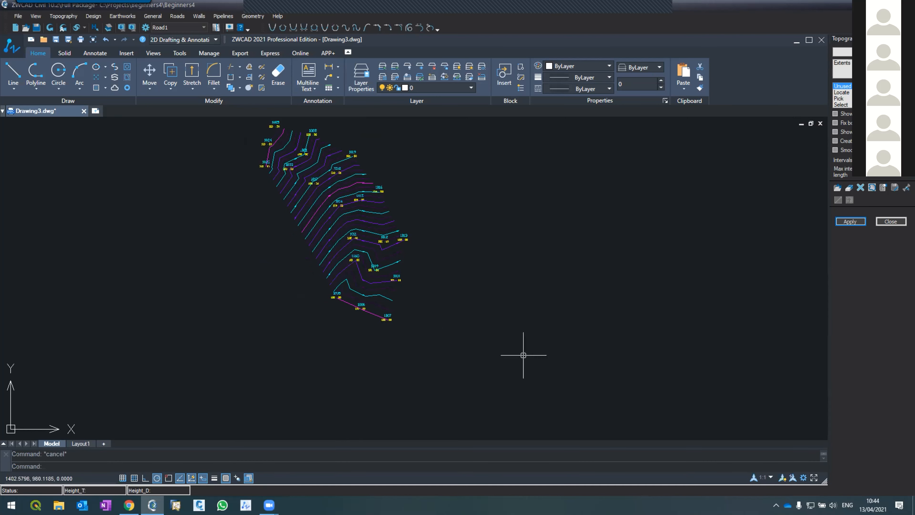
{"action": "type", "text": "pl"}
{"action": "key", "text": "Return"}
{"action": "left_click", "coordinate": [503, 376]}
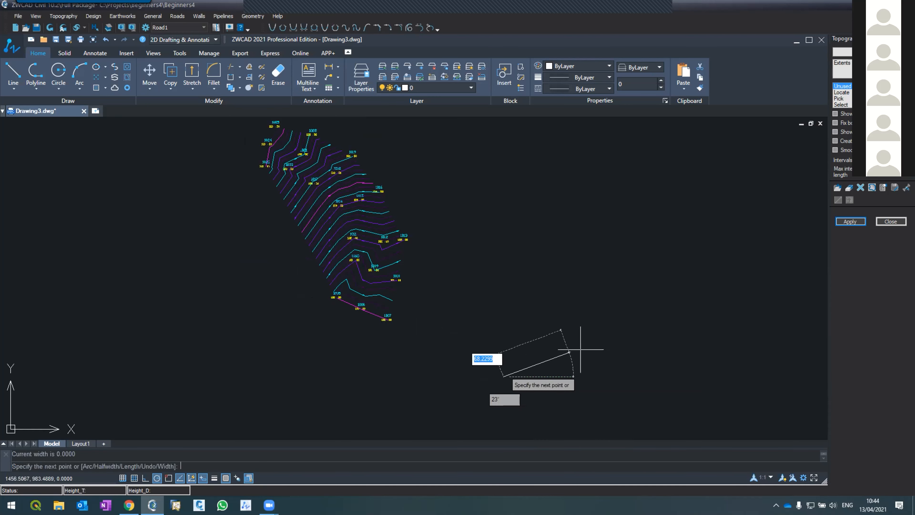
{"action": "left_click", "coordinate": [576, 365]}
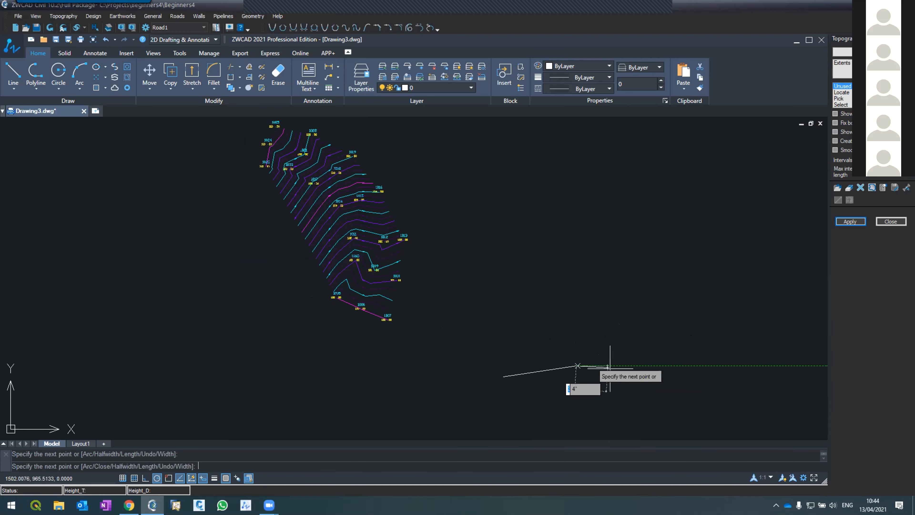
{"action": "left_click", "coordinate": [639, 376]}
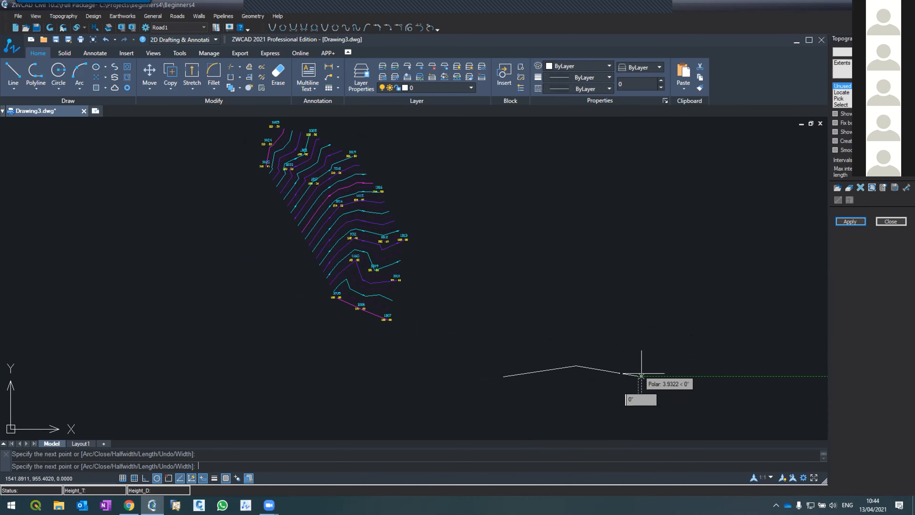
{"action": "left_click", "coordinate": [659, 272]}
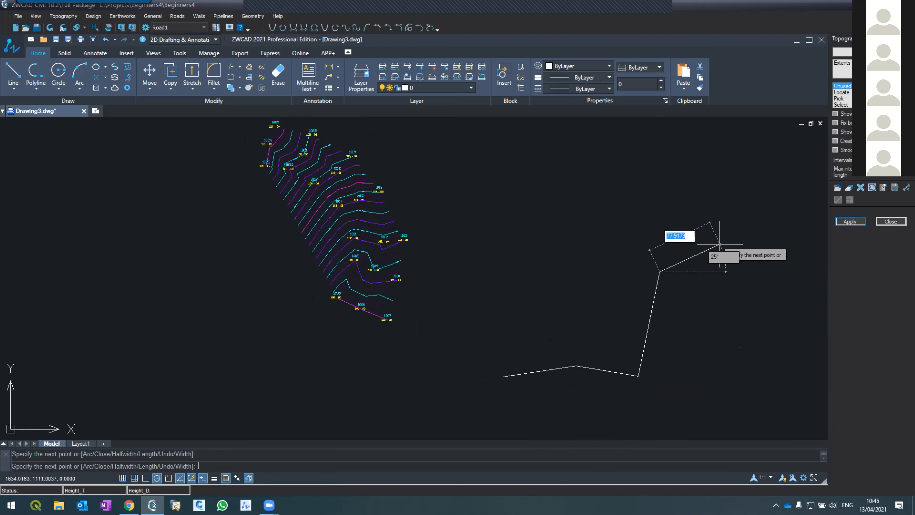
{"action": "left_click", "coordinate": [723, 256]}
{"action": "key", "text": "Return"}
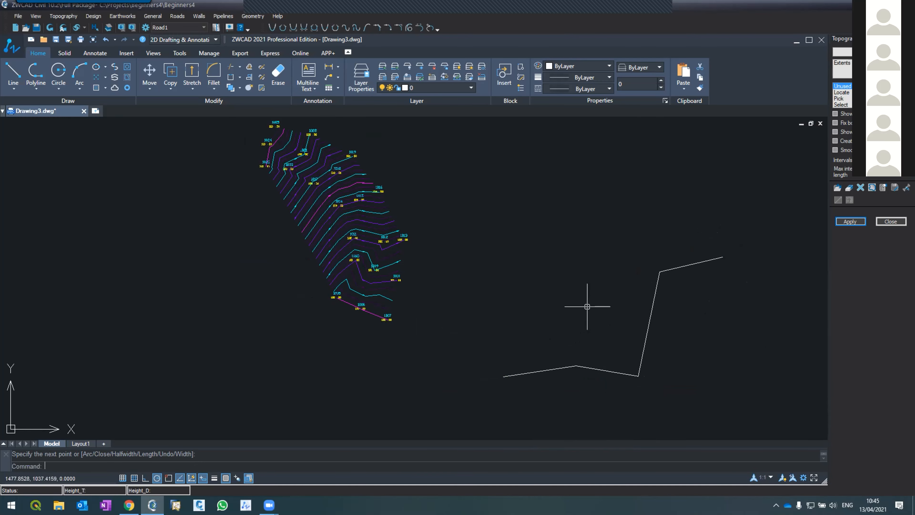
{"action": "left_click", "coordinate": [568, 370]}
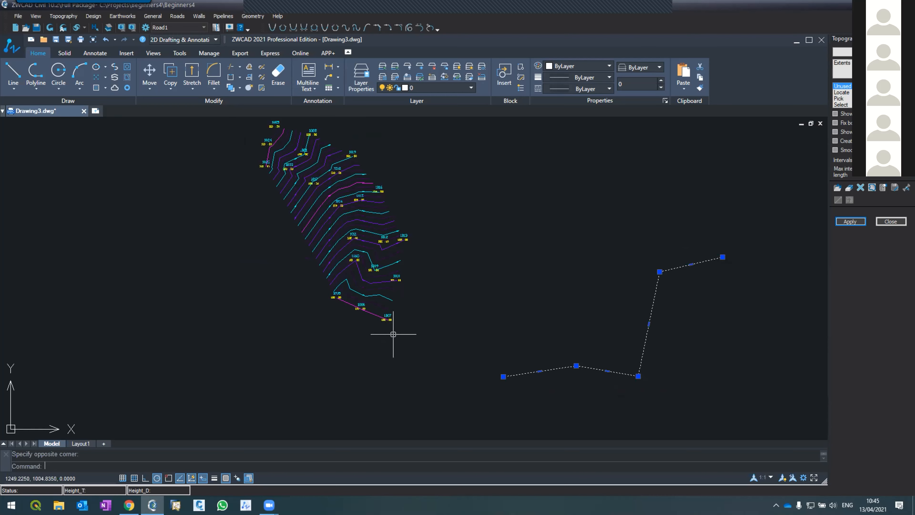
Reopen the topography coordinates table and pick two new points just southeast of point 1007, at about (1253, 1015) and (1260, 1010).
{"action": "scroll", "coordinate": [399, 327], "scroll_direction": "up", "scroll_amount": 2}
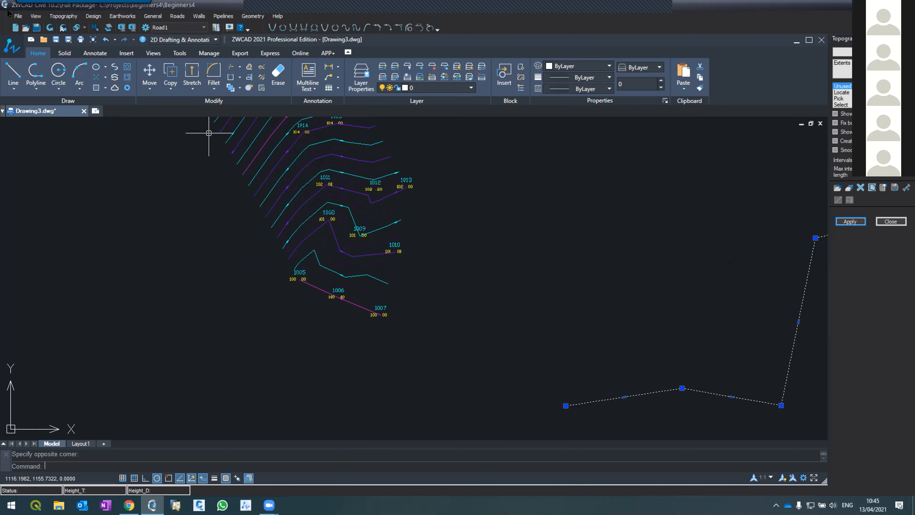
{"action": "left_click", "coordinate": [58, 16]}
{"action": "left_click", "coordinate": [80, 49]}
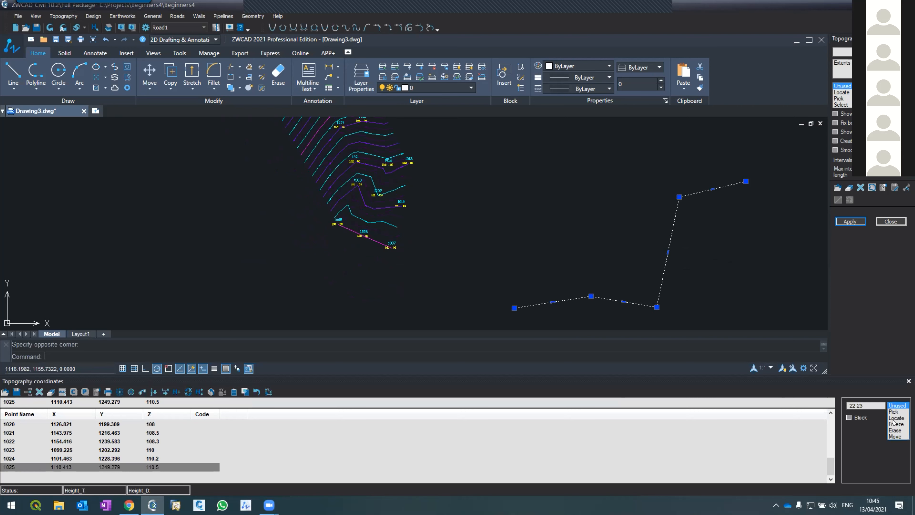
{"action": "left_click", "coordinate": [895, 411]}
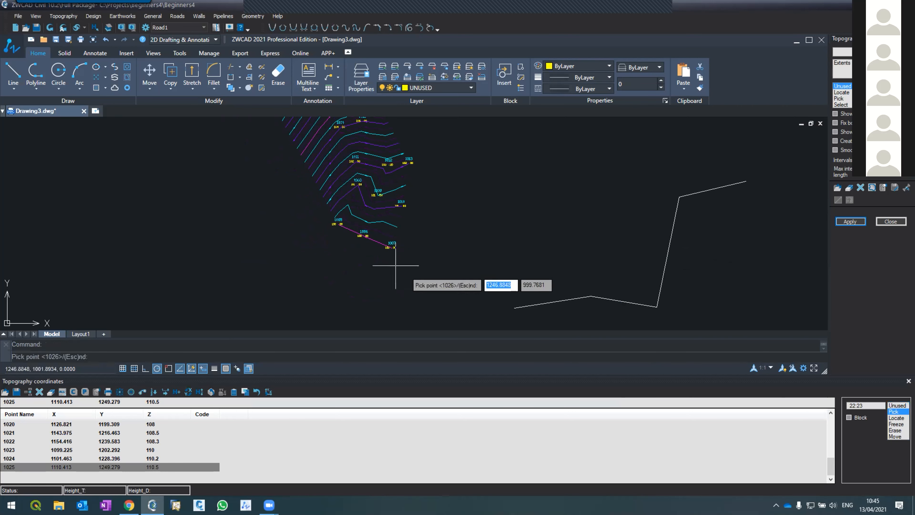
{"action": "scroll", "coordinate": [401, 250], "scroll_direction": "up", "scroll_amount": 2}
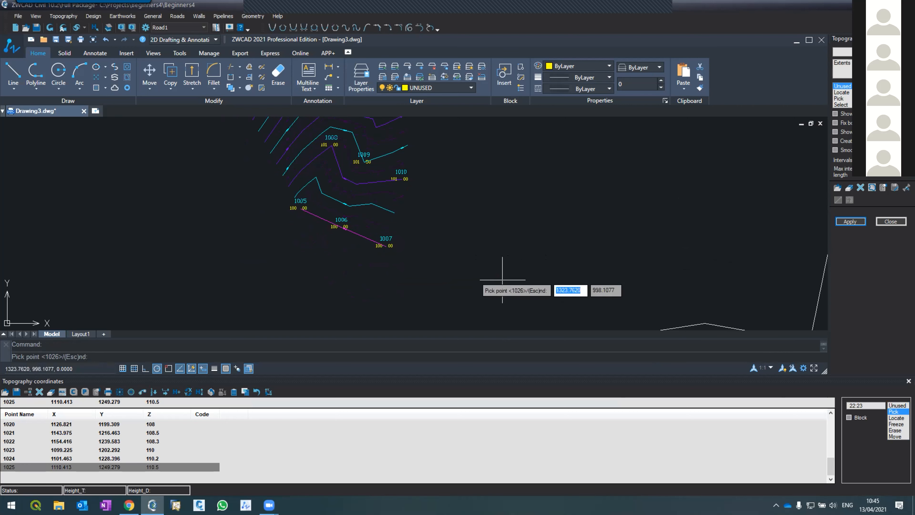
{"action": "scroll", "coordinate": [499, 220], "scroll_direction": "down", "scroll_amount": 2}
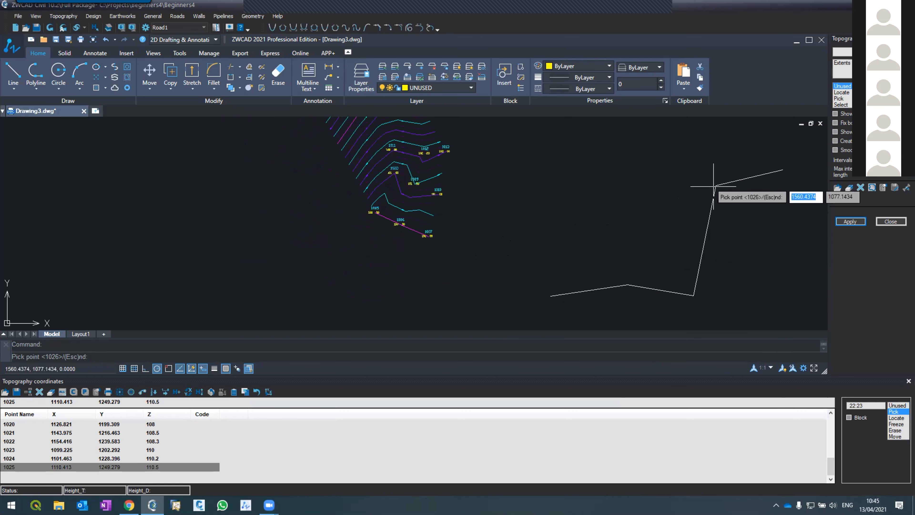
{"action": "left_click", "coordinate": [438, 242]}
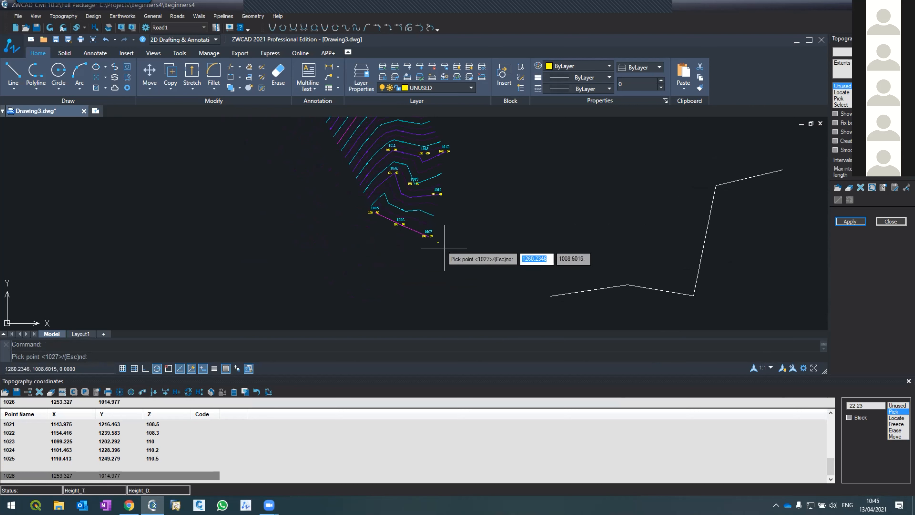
{"action": "left_click", "coordinate": [443, 247]}
{"action": "key", "text": "Escape"}
Pick two new topography points just east of point 1010, at about (1265, 1067) and (1276, 1064).
{"action": "scroll", "coordinate": [455, 249], "scroll_direction": "up", "scroll_amount": 5}
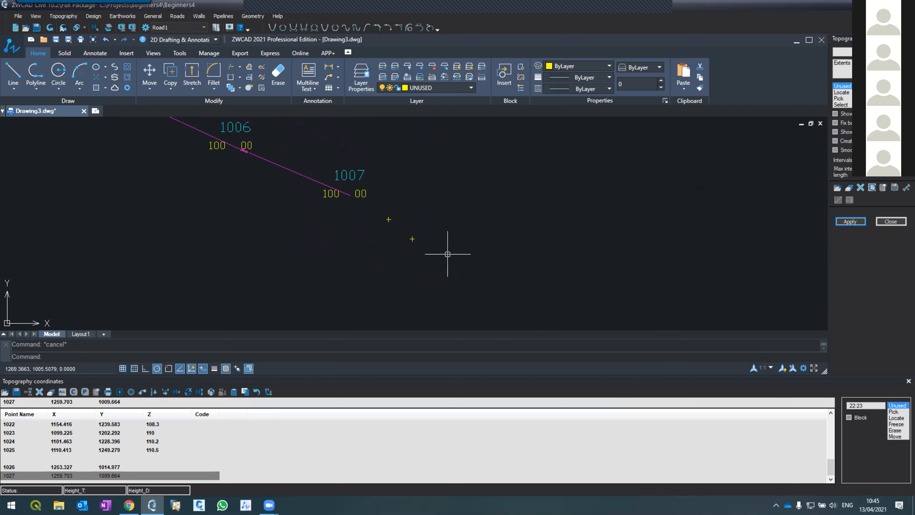
{"action": "scroll", "coordinate": [428, 272], "scroll_direction": "down", "scroll_amount": 3}
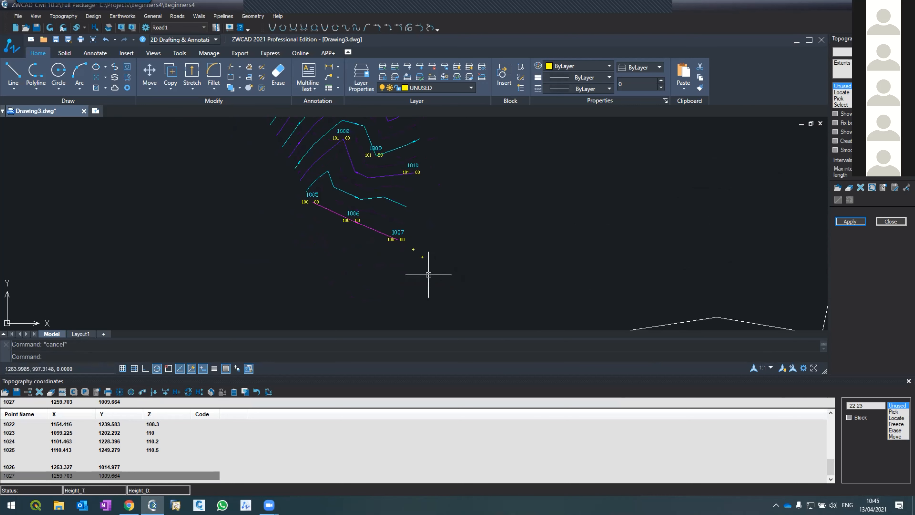
{"action": "scroll", "coordinate": [429, 275], "scroll_direction": "down", "scroll_amount": 1}
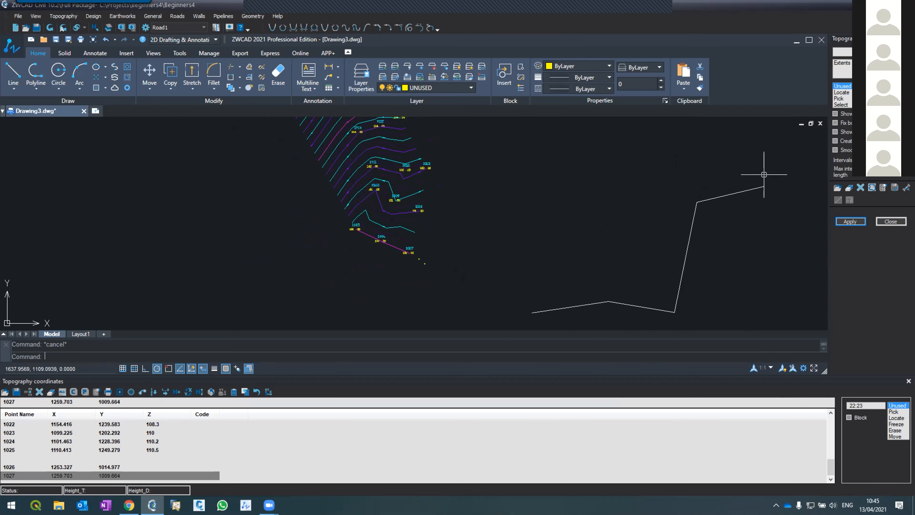
{"action": "scroll", "coordinate": [446, 209], "scroll_direction": "up", "scroll_amount": 1}
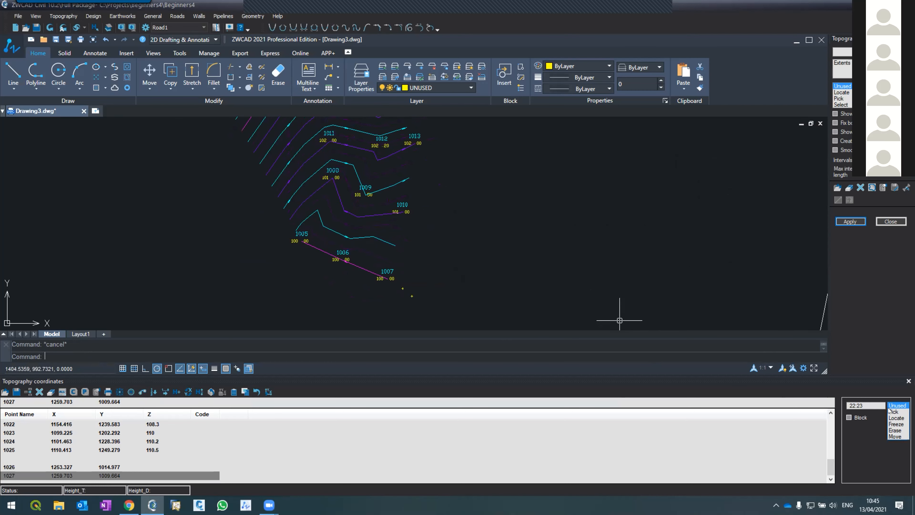
{"action": "left_click", "coordinate": [420, 214]}
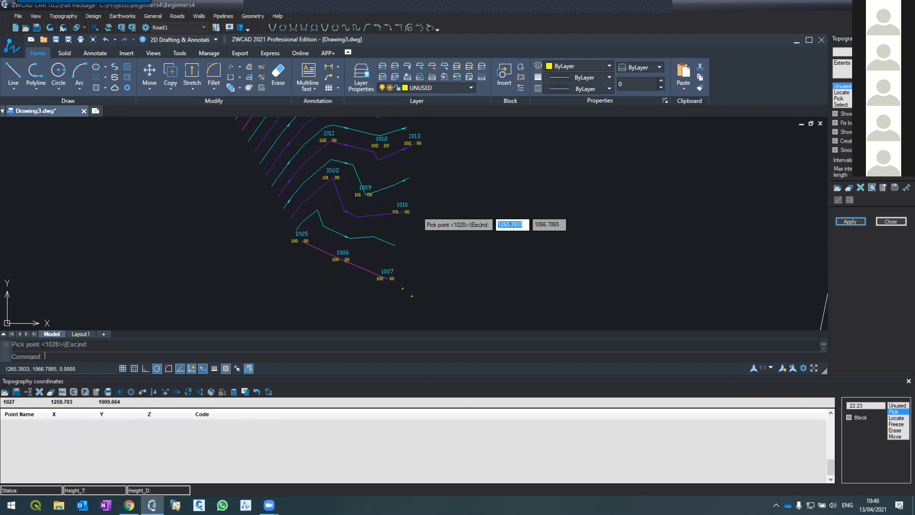
{"action": "left_click", "coordinate": [435, 218]}
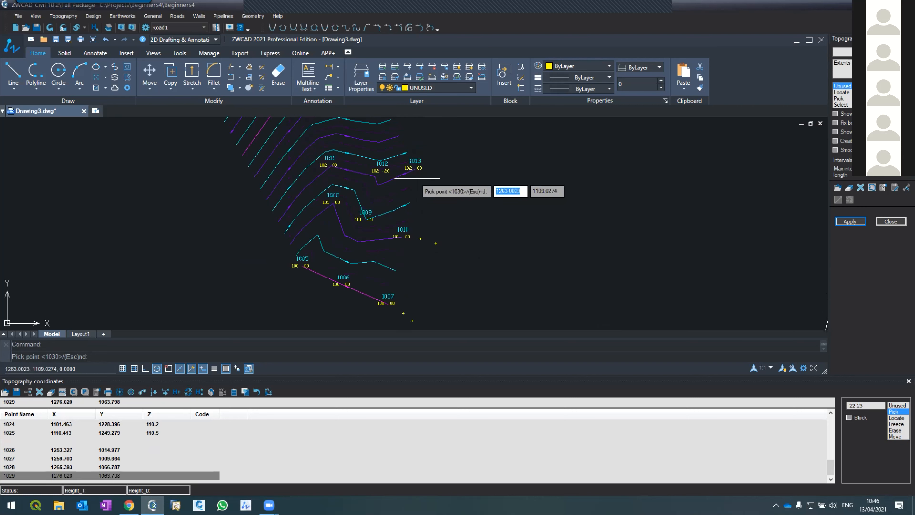
Pick two points east of point 1013 at about (1270, 1115) and (1281, 1110), and two near point 1016 at (1245, 1172) and (1257, 1181).
{"action": "left_click", "coordinate": [426, 169]}
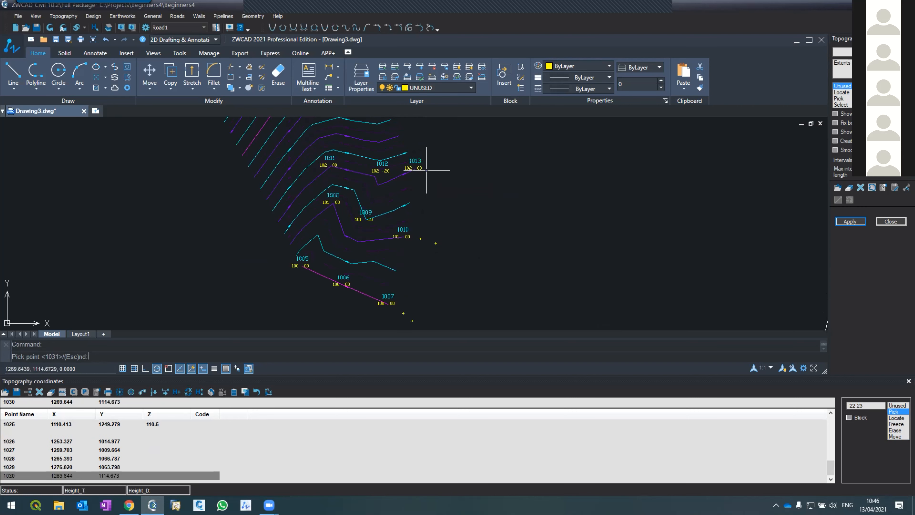
{"action": "left_click", "coordinate": [444, 178]}
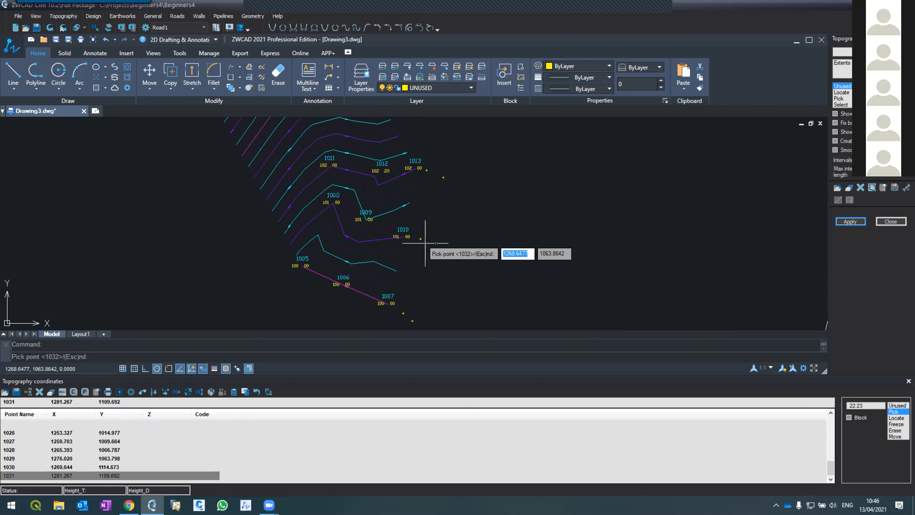
{"action": "scroll", "coordinate": [427, 246], "scroll_direction": "up", "scroll_amount": 2}
{"action": "scroll", "coordinate": [426, 246], "scroll_direction": "down", "scroll_amount": 3}
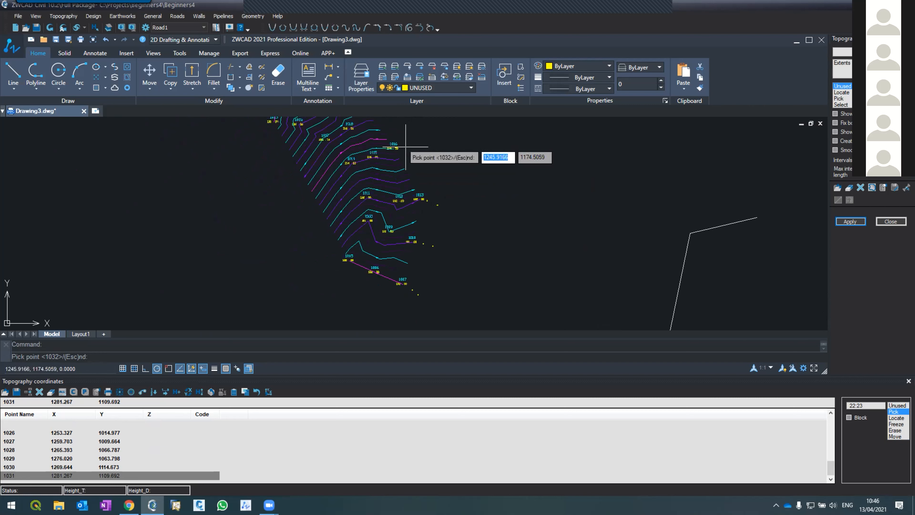
{"action": "left_click", "coordinate": [404, 148]}
{"action": "left_click", "coordinate": [415, 140]}
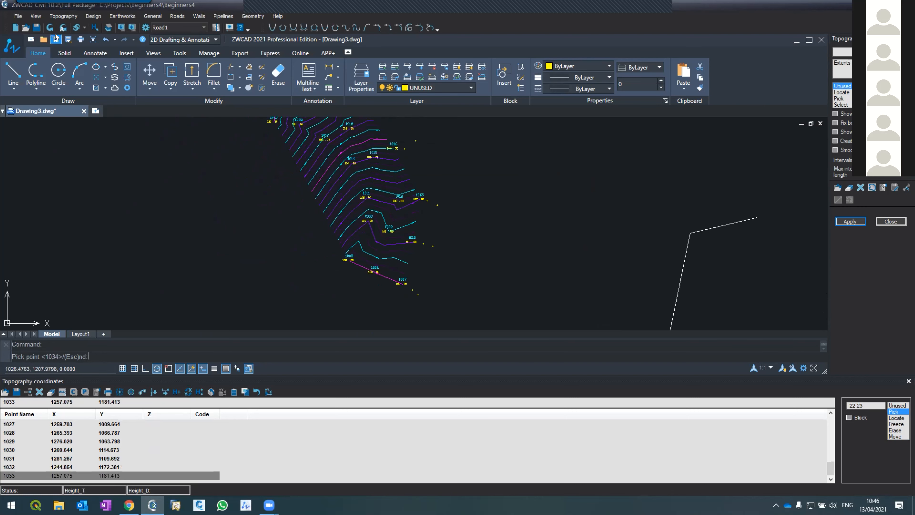
Redraw the topography with the newly picked points labelled and check the labels beside point 1007.
{"action": "left_click", "coordinate": [50, 28]}
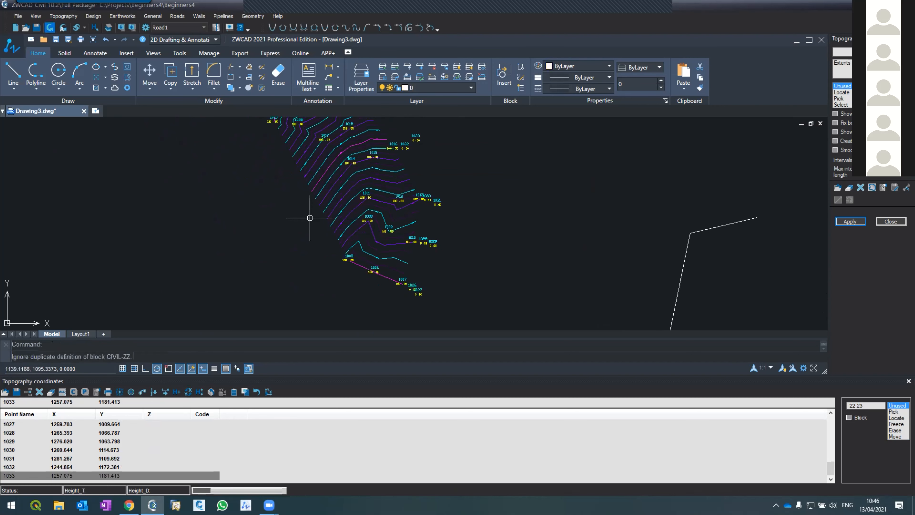
{"action": "scroll", "coordinate": [388, 147], "scroll_direction": "up", "scroll_amount": 2}
{"action": "key", "text": "Escape"}
{"action": "scroll", "coordinate": [392, 144], "scroll_direction": "down", "scroll_amount": 2}
{"action": "scroll", "coordinate": [395, 223], "scroll_direction": "up", "scroll_amount": 2}
{"action": "scroll", "coordinate": [407, 265], "scroll_direction": "up", "scroll_amount": 1}
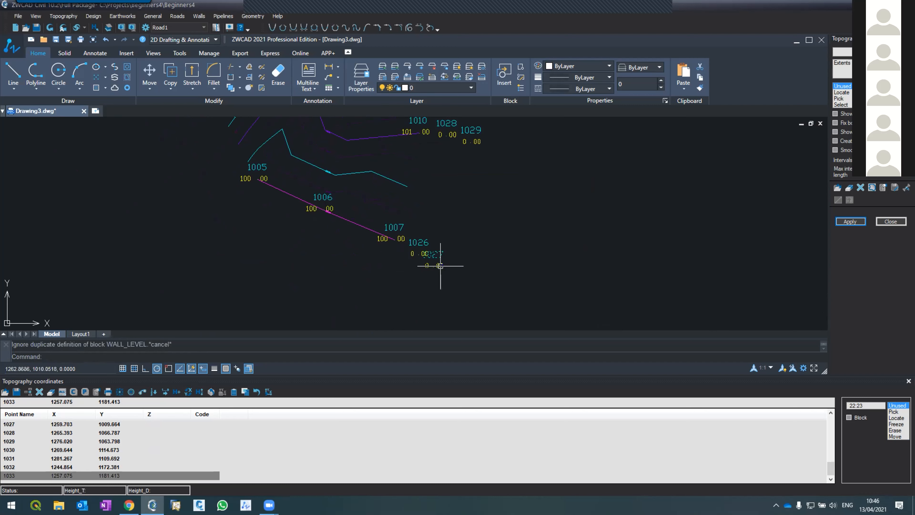
{"action": "scroll", "coordinate": [411, 225], "scroll_direction": "down", "scroll_amount": 3}
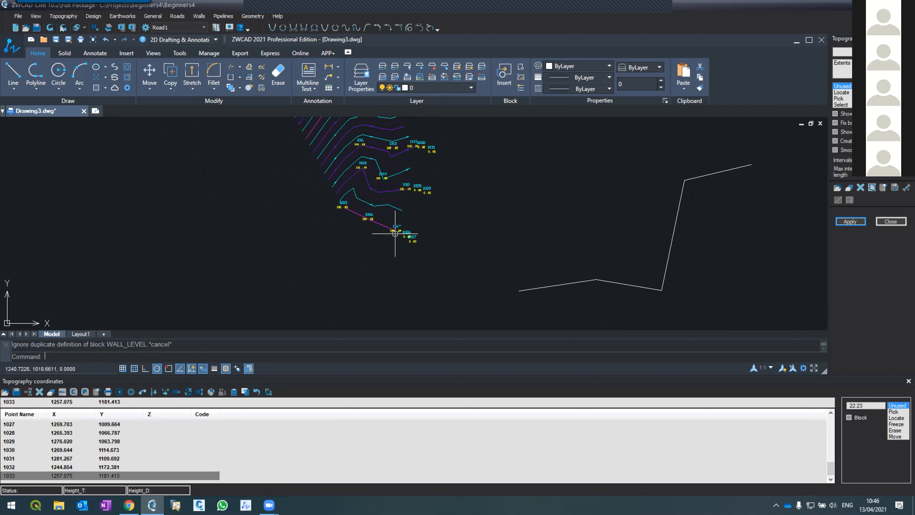
Set the Z height of point 1026 to 105 and of point 1027 to 105.2, and redraw the topography points.
{"action": "scroll", "coordinate": [394, 231], "scroll_direction": "up", "scroll_amount": 8}
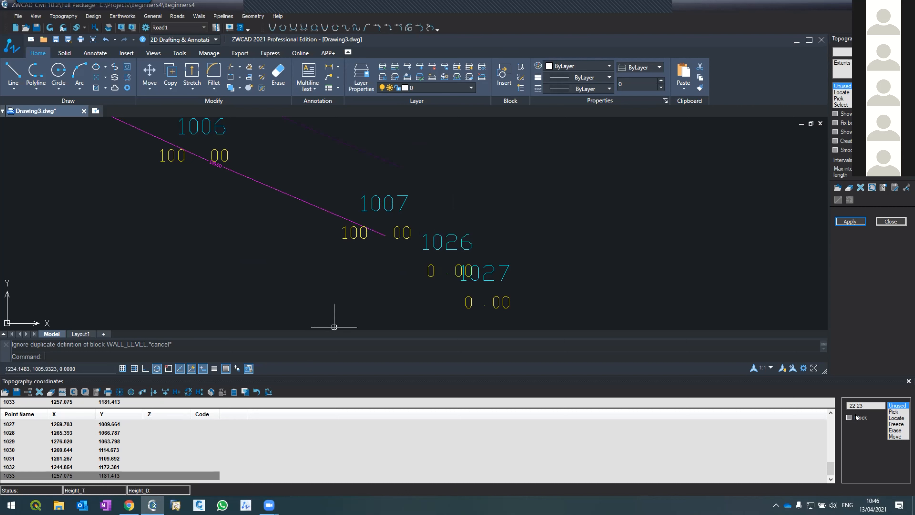
{"action": "scroll", "coordinate": [827, 409], "scroll_direction": "up", "scroll_amount": 2}
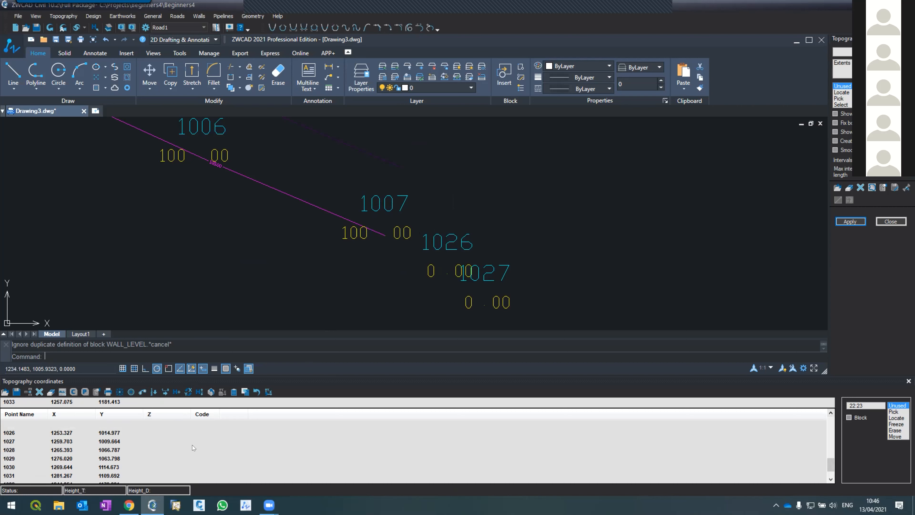
{"action": "left_click", "coordinate": [99, 433]}
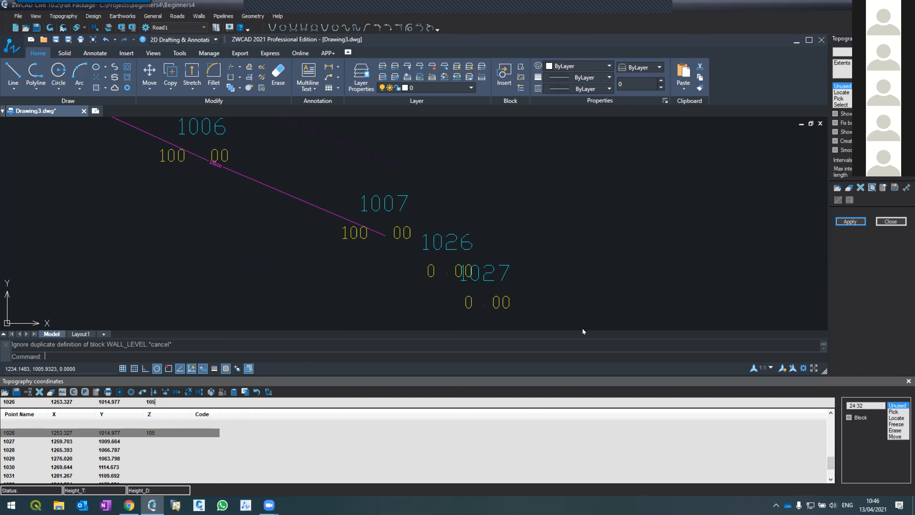
{"action": "left_click", "coordinate": [154, 442]}
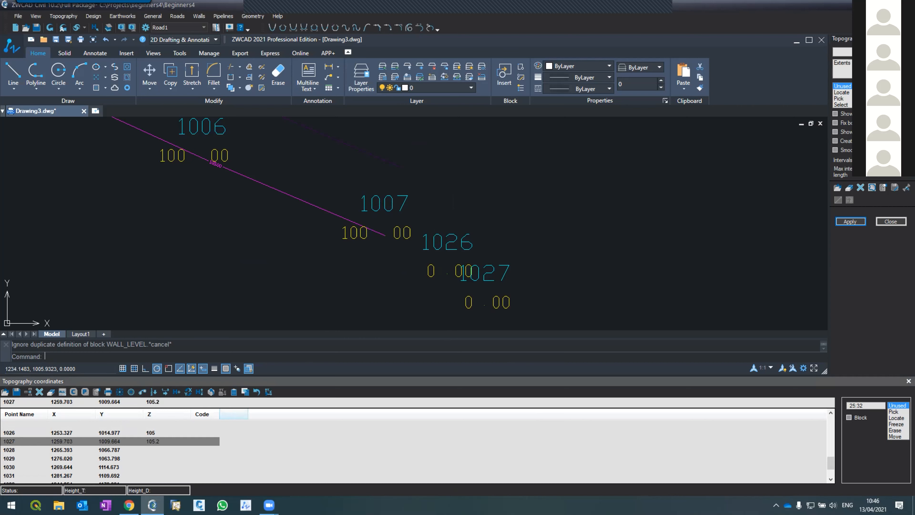
{"action": "key", "text": "Return"}
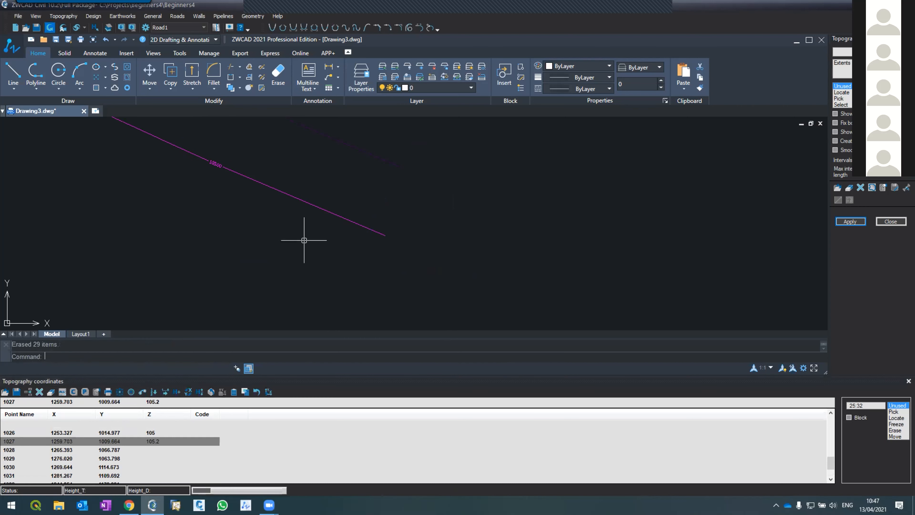
{"action": "scroll", "coordinate": [304, 223], "scroll_direction": "down", "scroll_amount": 2}
{"action": "scroll", "coordinate": [304, 223], "scroll_direction": "down", "scroll_amount": 2}
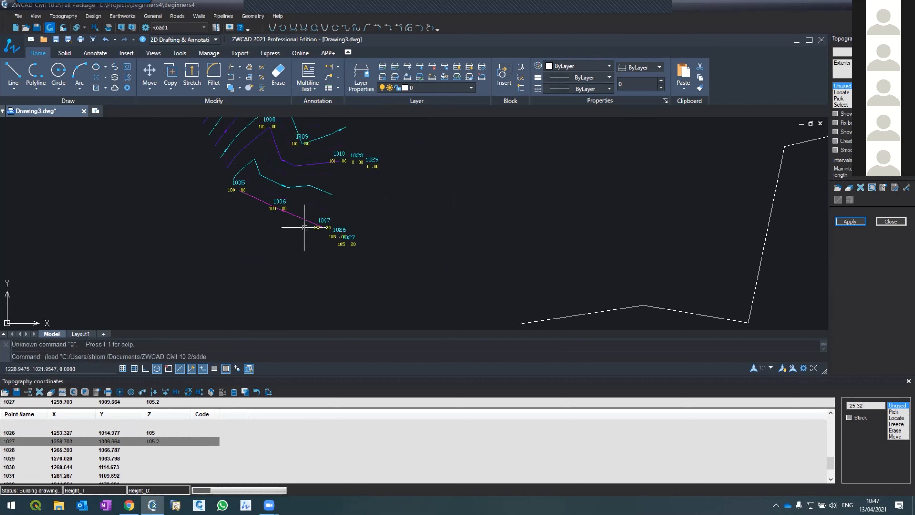
{"action": "scroll", "coordinate": [340, 248], "scroll_direction": "up", "scroll_amount": 2}
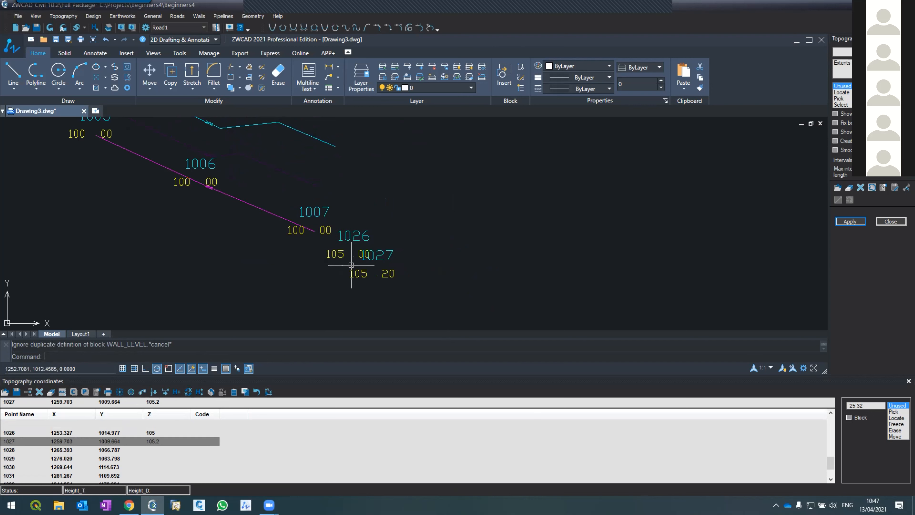
{"action": "mouse_move", "coordinate": [270, 504]}
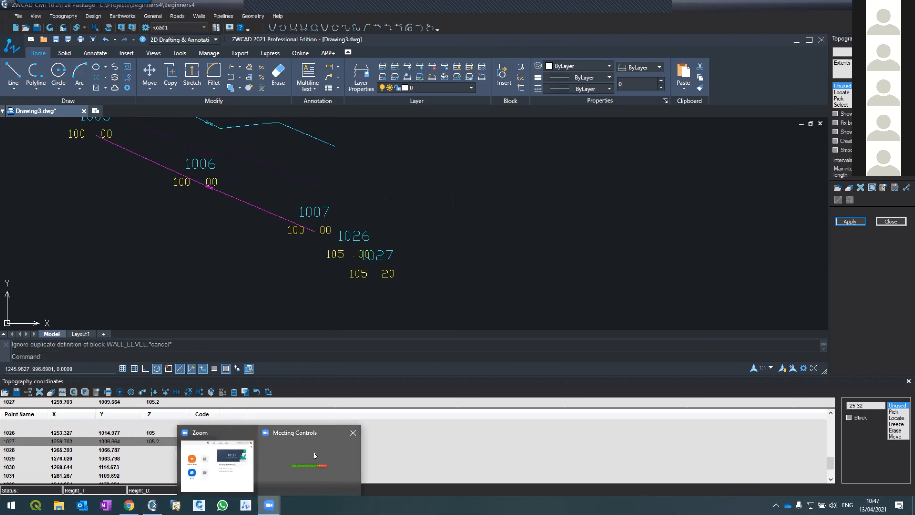
{"action": "left_click", "coordinate": [283, 461]}
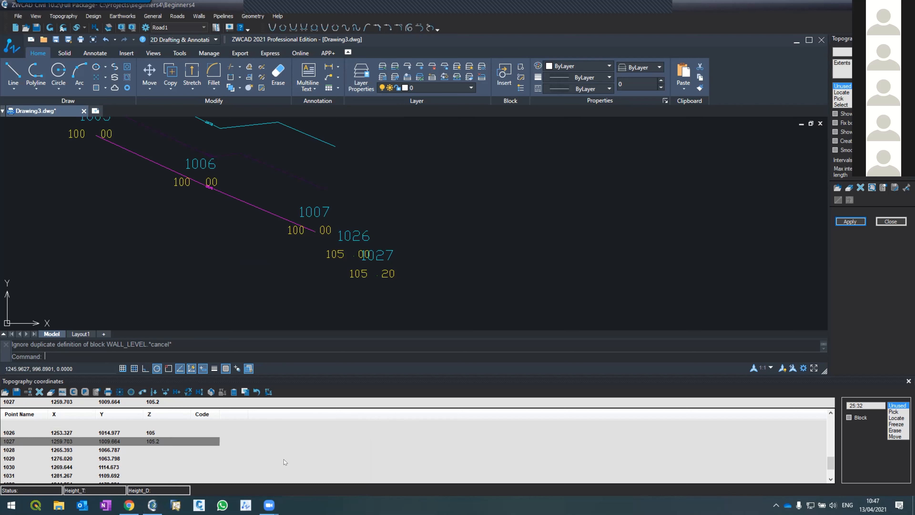
{"action": "mouse_move", "coordinate": [270, 505]}
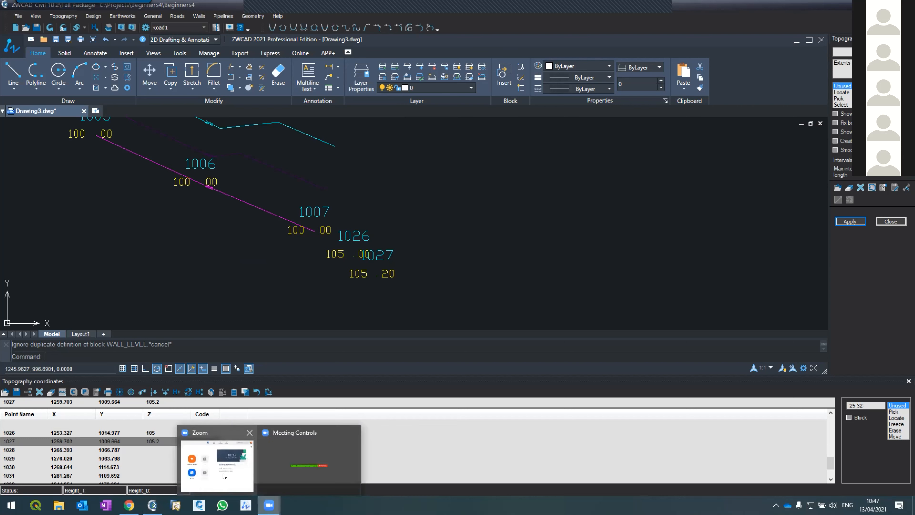
{"action": "left_click", "coordinate": [283, 461]}
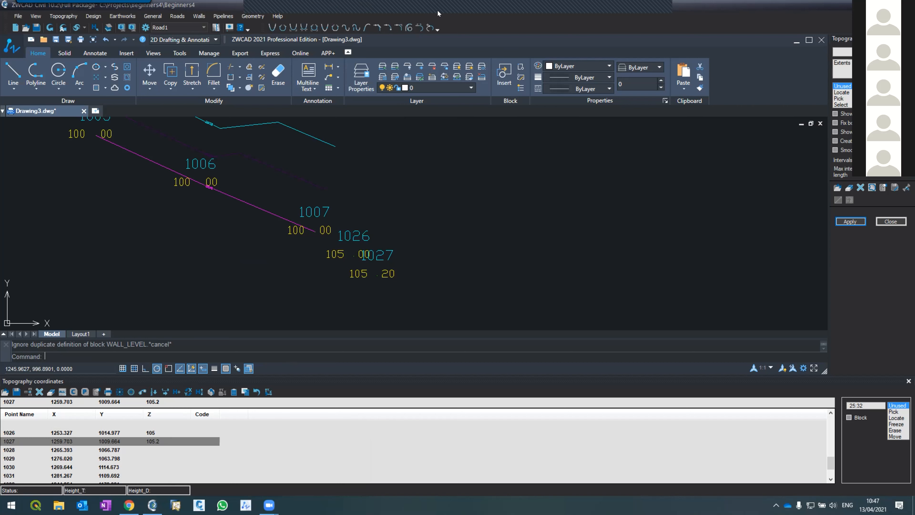
{"action": "mouse_move", "coordinate": [435, 16]}
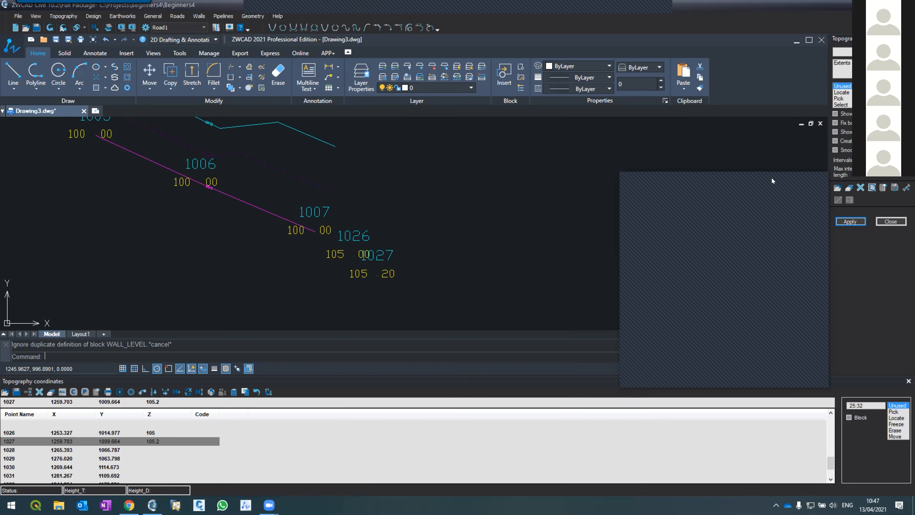
Set the Z height of point 1028 to 106 and of point 1029 to 106.2, and redraw the topography points.
{"action": "scroll", "coordinate": [328, 267], "scroll_direction": "down", "scroll_amount": 4}
{"action": "scroll", "coordinate": [333, 231], "scroll_direction": "down", "scroll_amount": 3}
{"action": "scroll", "coordinate": [348, 200], "scroll_direction": "up", "scroll_amount": 3}
{"action": "scroll", "coordinate": [347, 194], "scroll_direction": "down", "scroll_amount": 3}
{"action": "scroll", "coordinate": [345, 201], "scroll_direction": "up", "scroll_amount": 3}
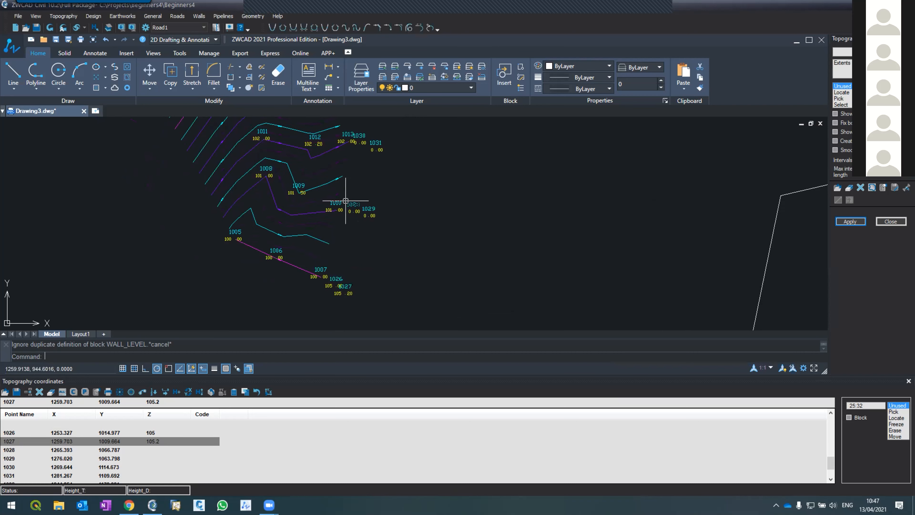
{"action": "scroll", "coordinate": [346, 197], "scroll_direction": "up", "scroll_amount": 3}
{"action": "scroll", "coordinate": [313, 217], "scroll_direction": "down", "scroll_amount": 3}
{"action": "scroll", "coordinate": [306, 253], "scroll_direction": "up", "scroll_amount": 3}
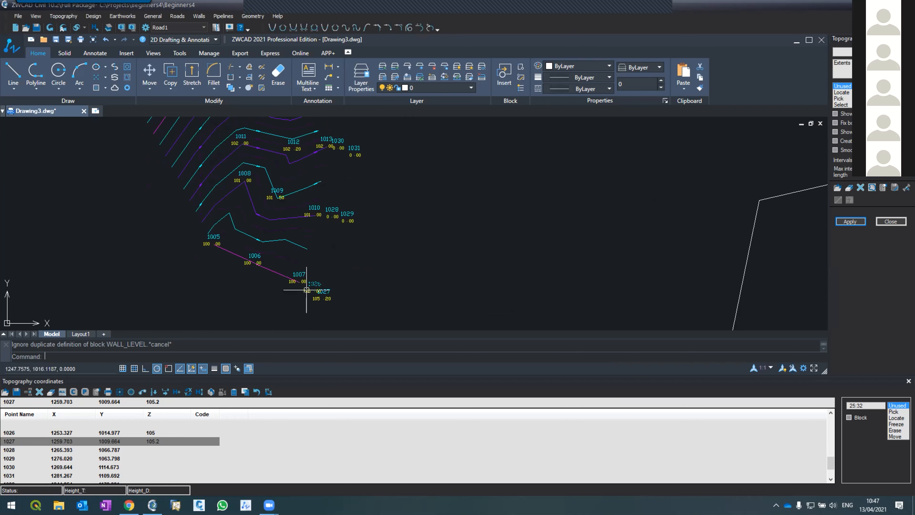
{"action": "scroll", "coordinate": [307, 290], "scroll_direction": "up", "scroll_amount": 3}
{"action": "scroll", "coordinate": [292, 293], "scroll_direction": "down", "scroll_amount": 3}
{"action": "scroll", "coordinate": [333, 166], "scroll_direction": "up", "scroll_amount": 3}
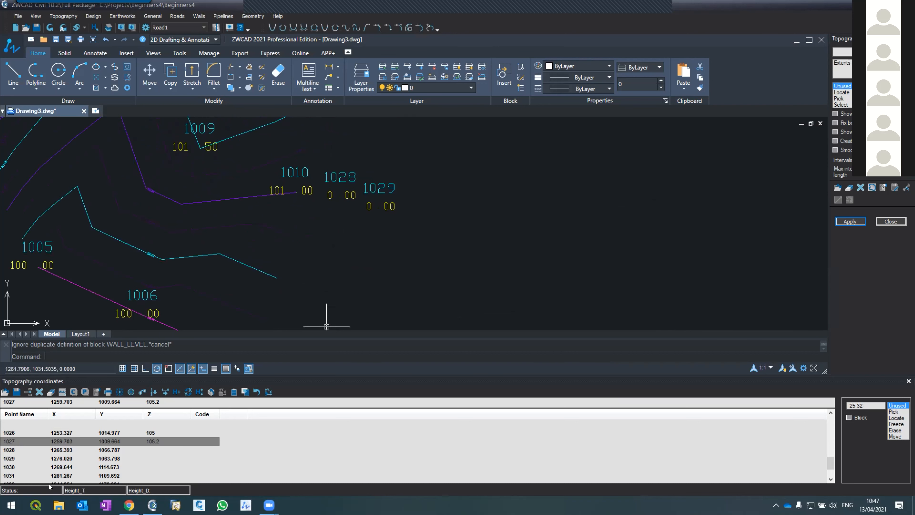
{"action": "left_click", "coordinate": [40, 457]}
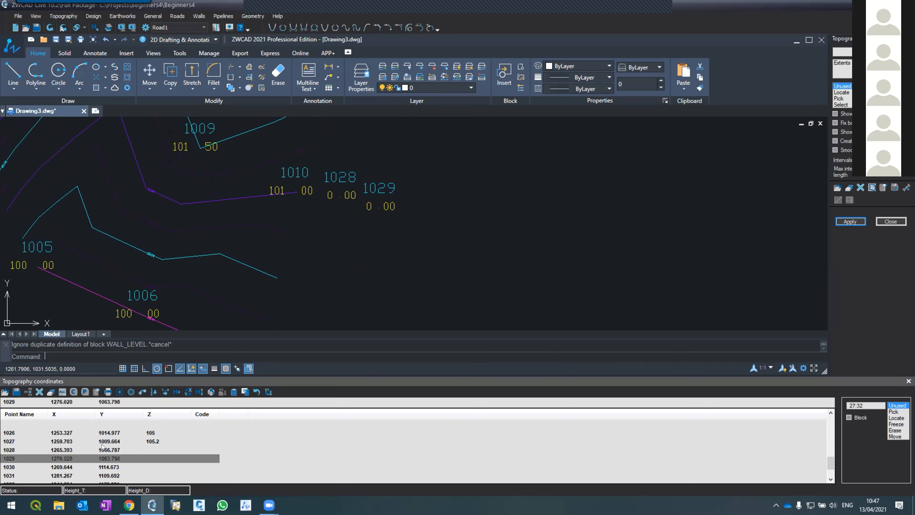
{"action": "left_click", "coordinate": [115, 448]}
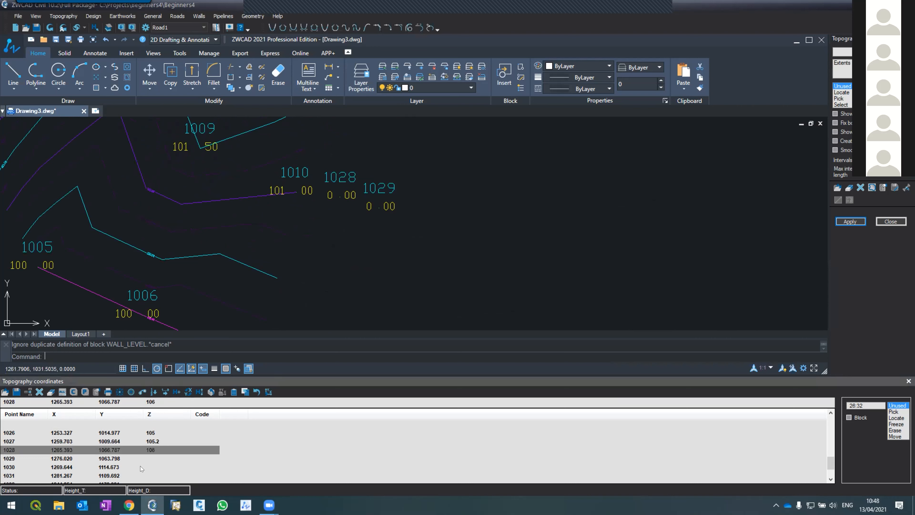
{"action": "left_click", "coordinate": [140, 457]}
{"action": "type", "text": "106.2"}
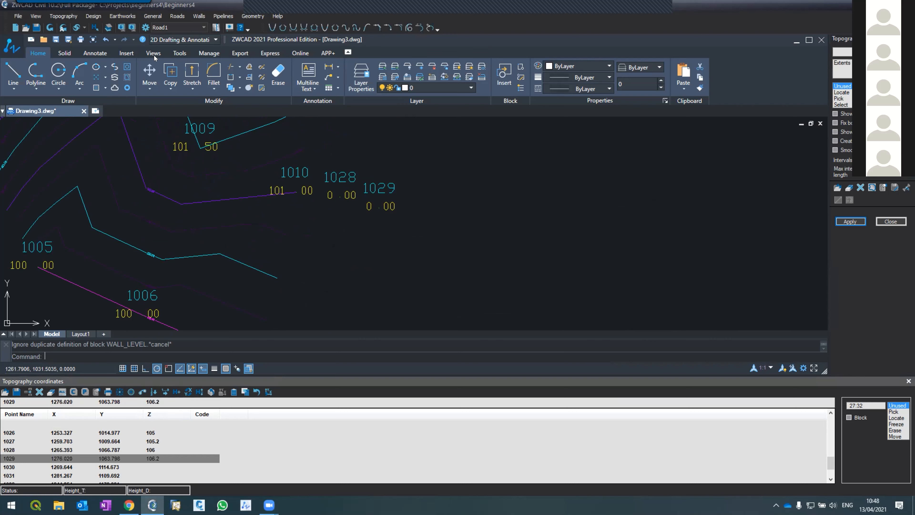
{"action": "left_click", "coordinate": [49, 28]}
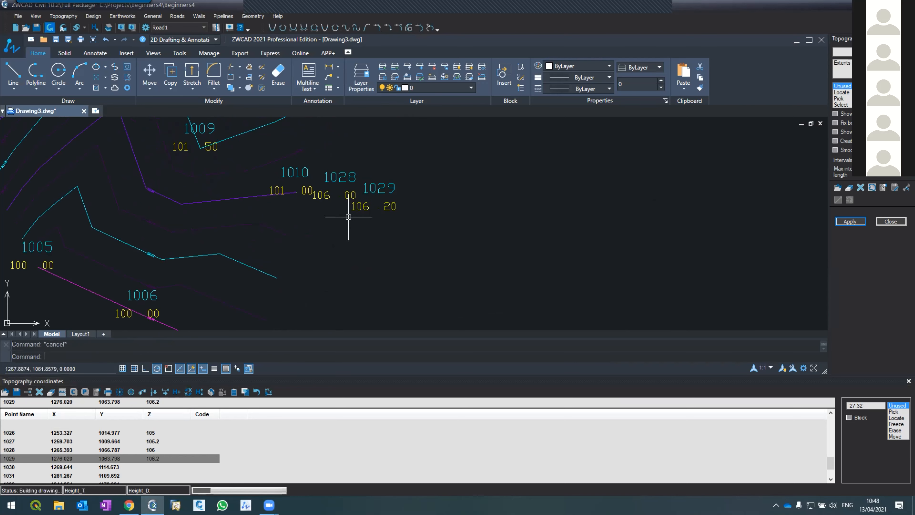
Set the Z height of point 1030 to 108 and of point 1031 to 108.5.
{"action": "scroll", "coordinate": [338, 249], "scroll_direction": "down", "scroll_amount": 4}
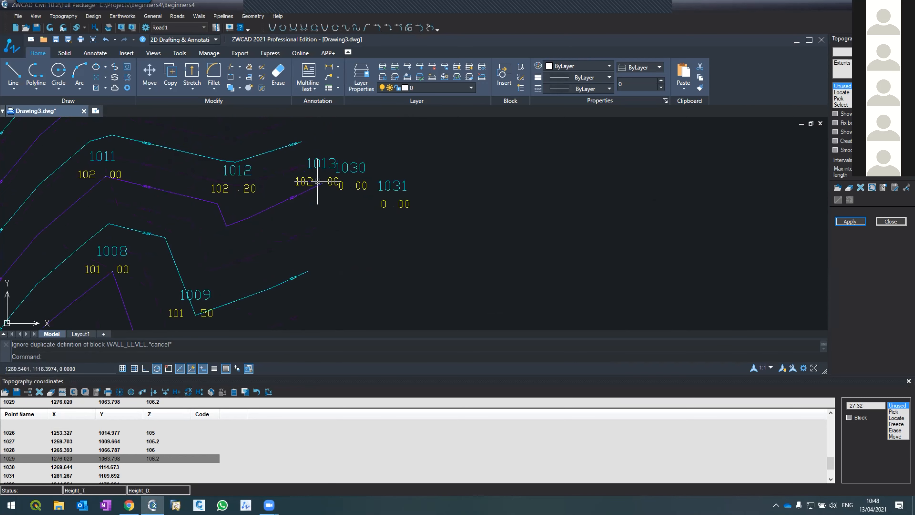
{"action": "left_click", "coordinate": [140, 466]}
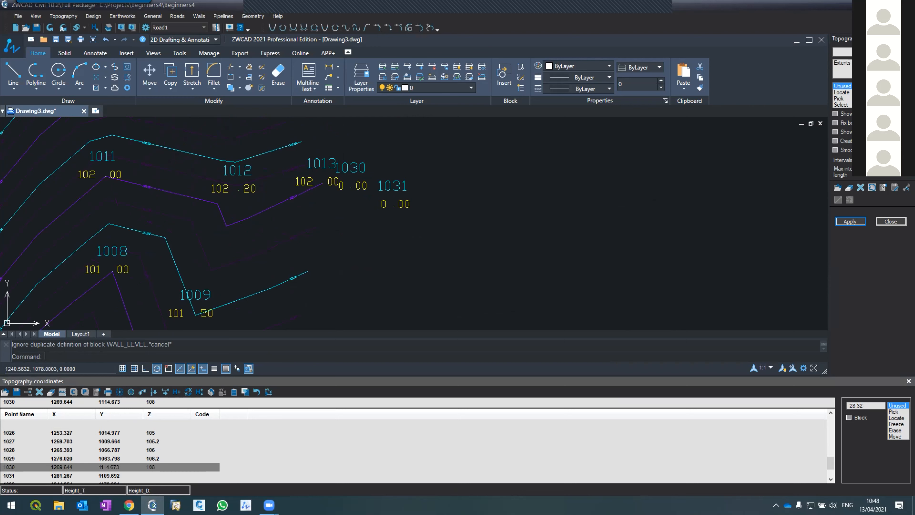
{"action": "left_click", "coordinate": [154, 478]}
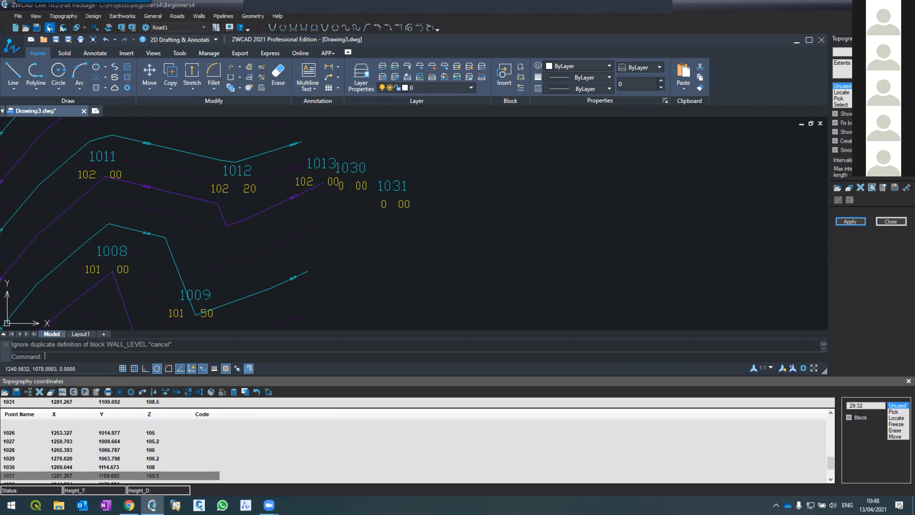
Redraw the topography points with their updated heights and locate points 1032 and 1033 beside point 1016.
{"action": "left_click", "coordinate": [49, 28]}
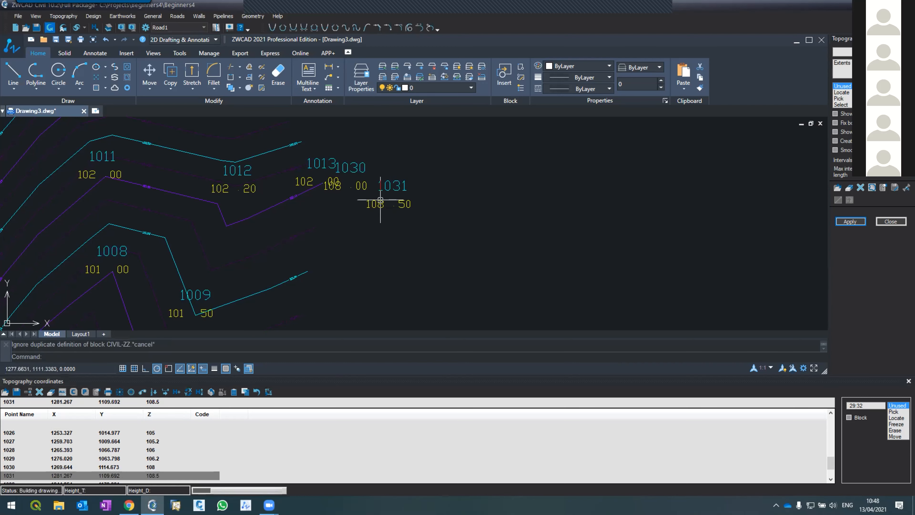
{"action": "scroll", "coordinate": [342, 261], "scroll_direction": "down", "scroll_amount": 3}
{"action": "scroll", "coordinate": [313, 184], "scroll_direction": "up", "scroll_amount": 2}
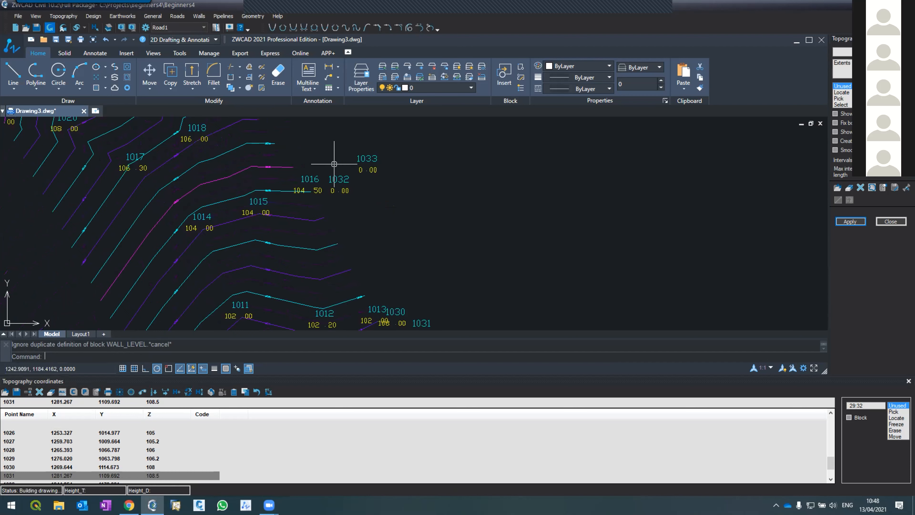
{"action": "scroll", "coordinate": [334, 163], "scroll_direction": "up", "scroll_amount": 2}
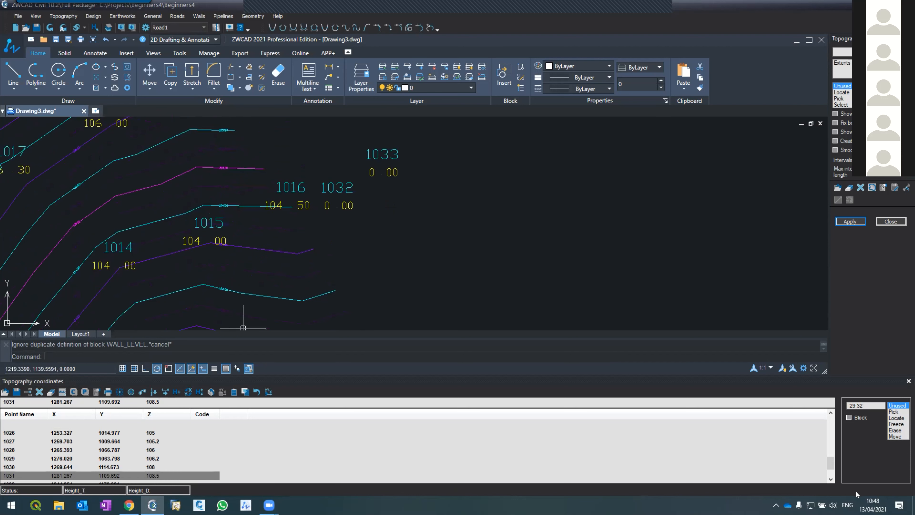
Set the Z height of point 1032 to 108.5 and of point 1033 to 108.8, and redraw the topography points.
{"action": "double_click", "coordinate": [832, 478]}
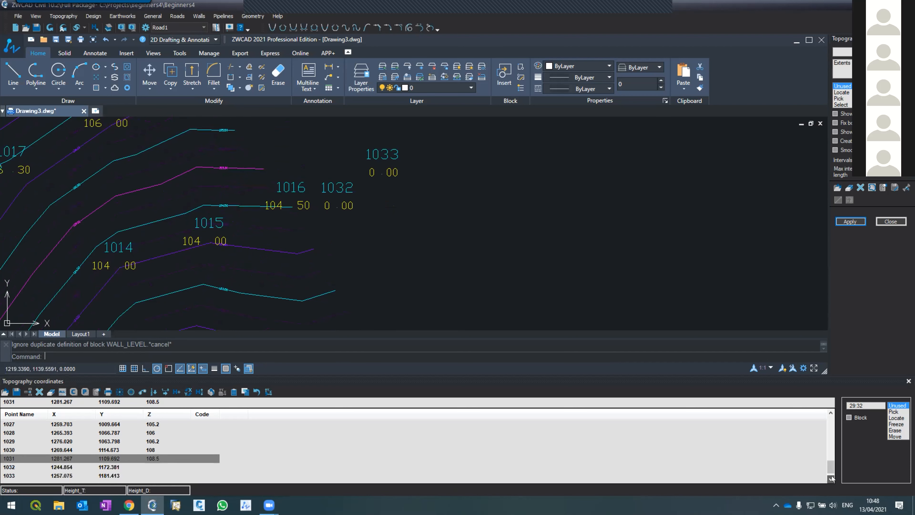
{"action": "left_click", "coordinate": [154, 466]}
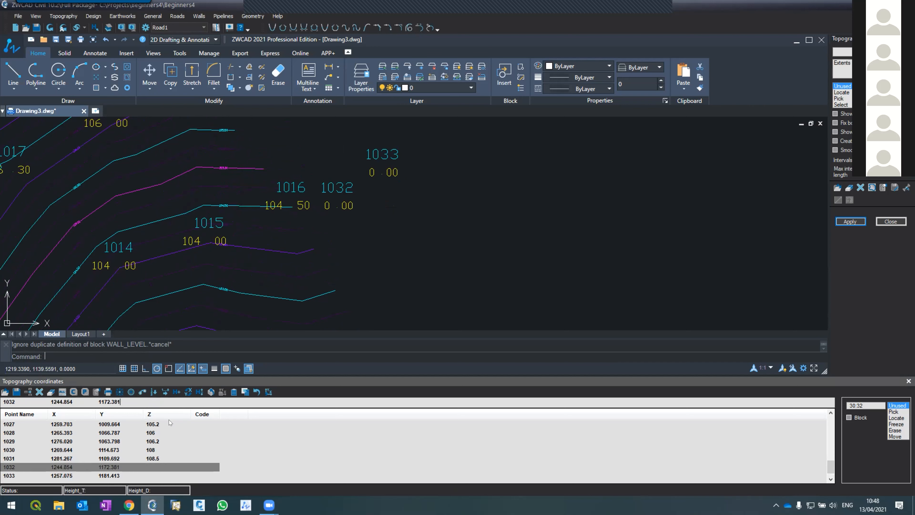
{"action": "key", "text": "Tab"}
{"action": "type", "text": "1"}
{"action": "key", "text": "Return"}
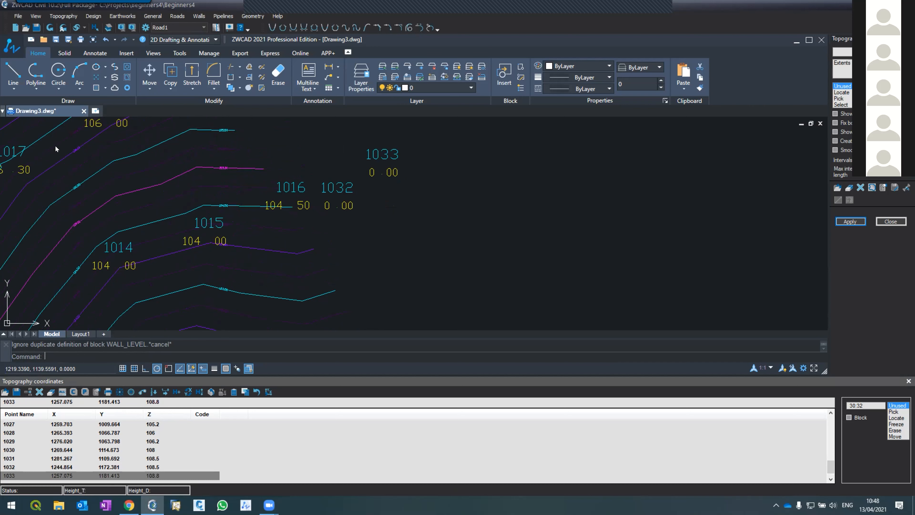
{"action": "left_click", "coordinate": [49, 27]}
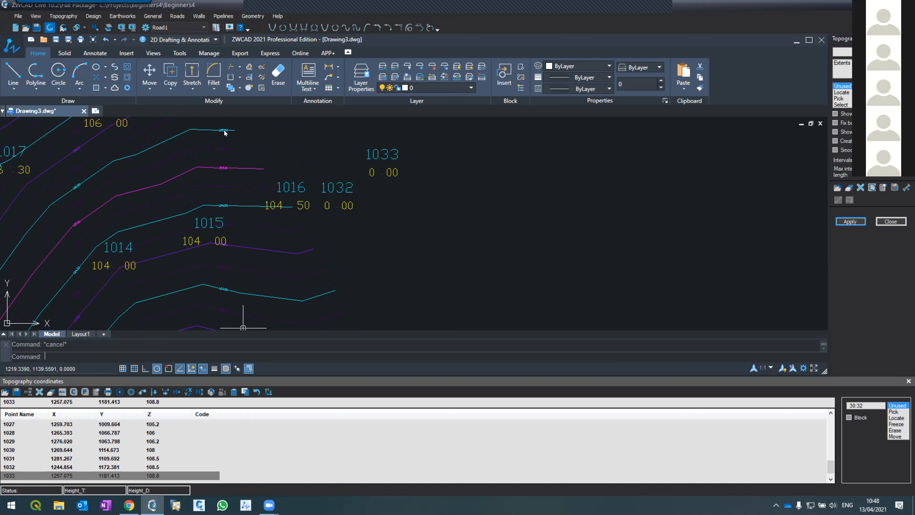
Regenerate the contours from the updated topography, including the new east-side points 1026 to 1033.
{"action": "scroll", "coordinate": [349, 197], "scroll_direction": "down", "scroll_amount": 8}
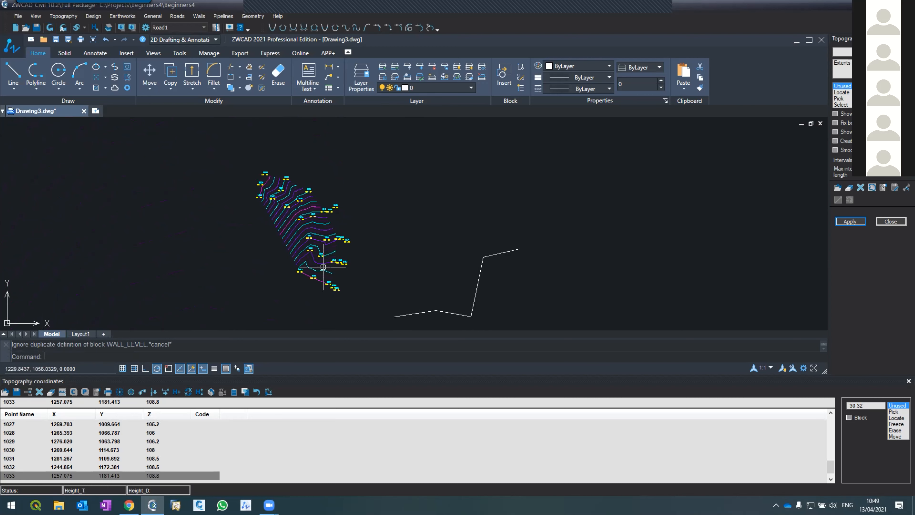
{"action": "scroll", "coordinate": [331, 231], "scroll_direction": "up", "scroll_amount": 2}
{"action": "scroll", "coordinate": [337, 240], "scroll_direction": "down", "scroll_amount": 2}
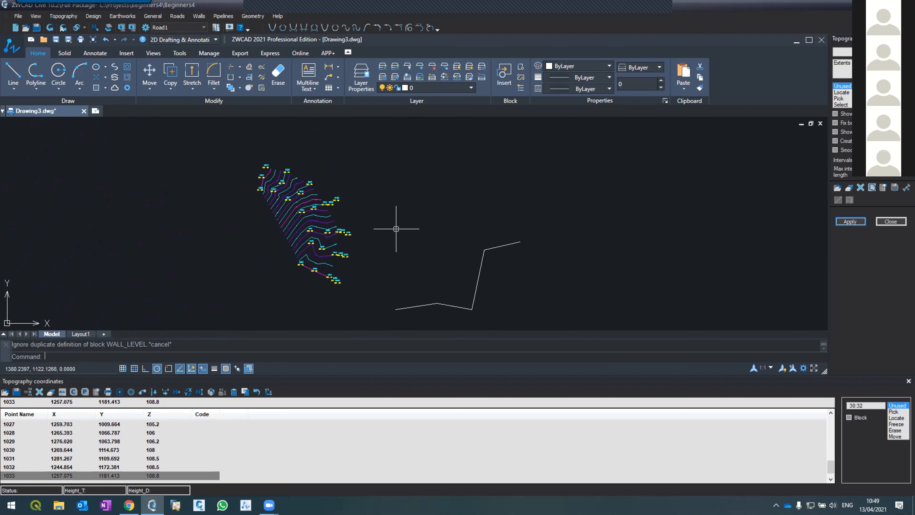
{"action": "scroll", "coordinate": [396, 228], "scroll_direction": "up", "scroll_amount": 2}
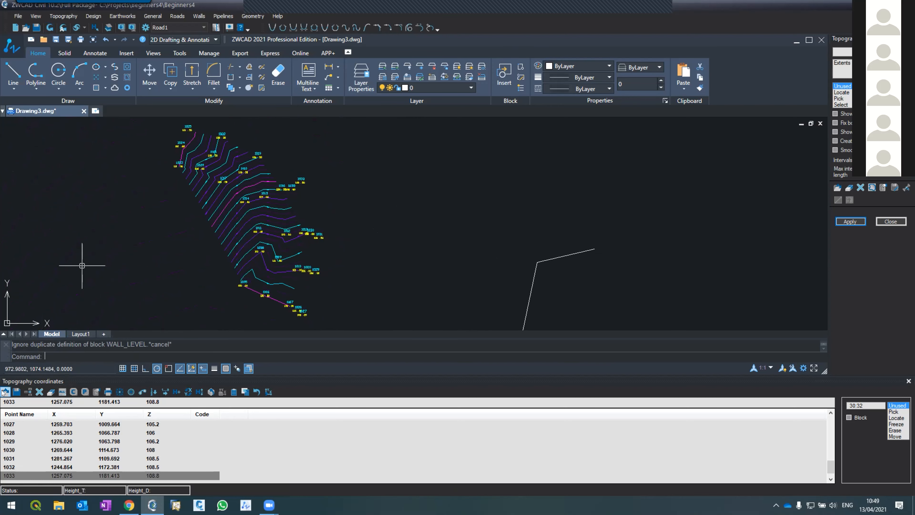
{"action": "left_click", "coordinate": [5, 392]}
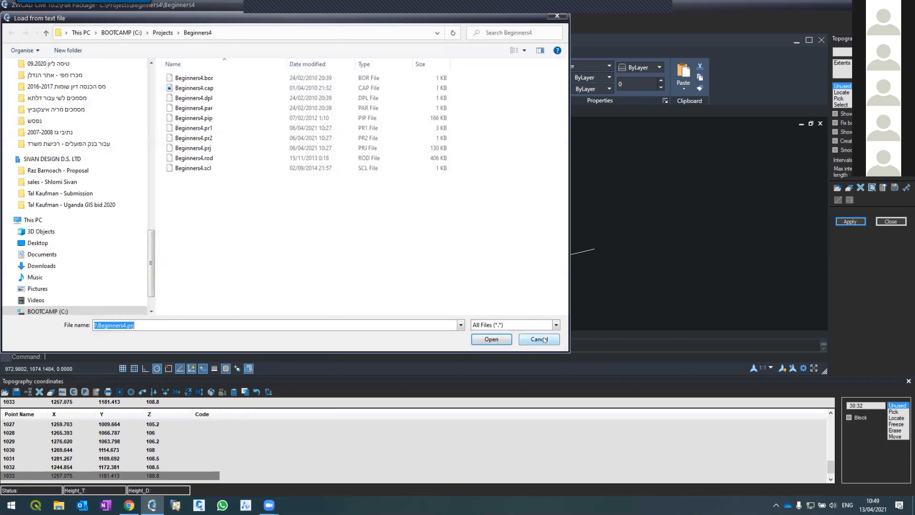
{"action": "left_click", "coordinate": [545, 340]}
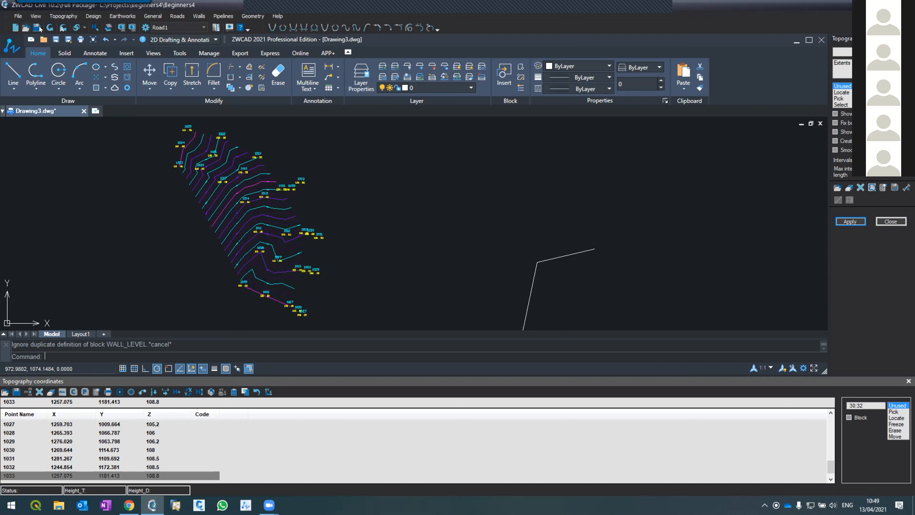
{"action": "left_click", "coordinate": [69, 14]}
{"action": "left_click", "coordinate": [67, 37]}
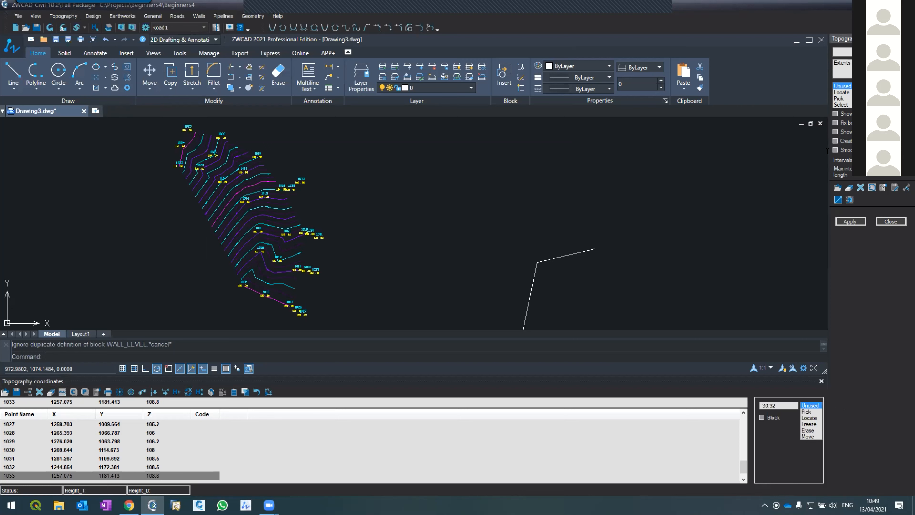
{"action": "left_click", "coordinate": [841, 221]}
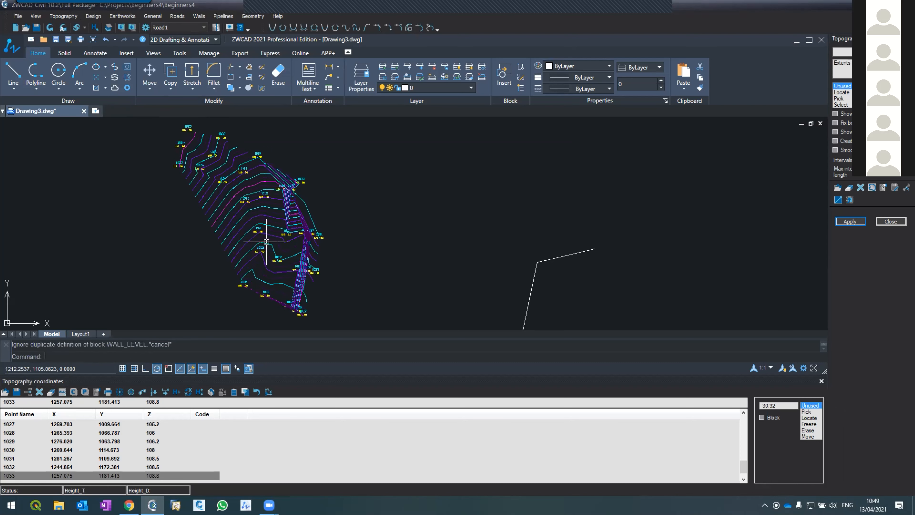
Examine the regenerated contours along the south edge from point 1005 to 1007 and beside points 1026 and 1027.
{"action": "scroll", "coordinate": [267, 241], "scroll_direction": "up", "scroll_amount": 4}
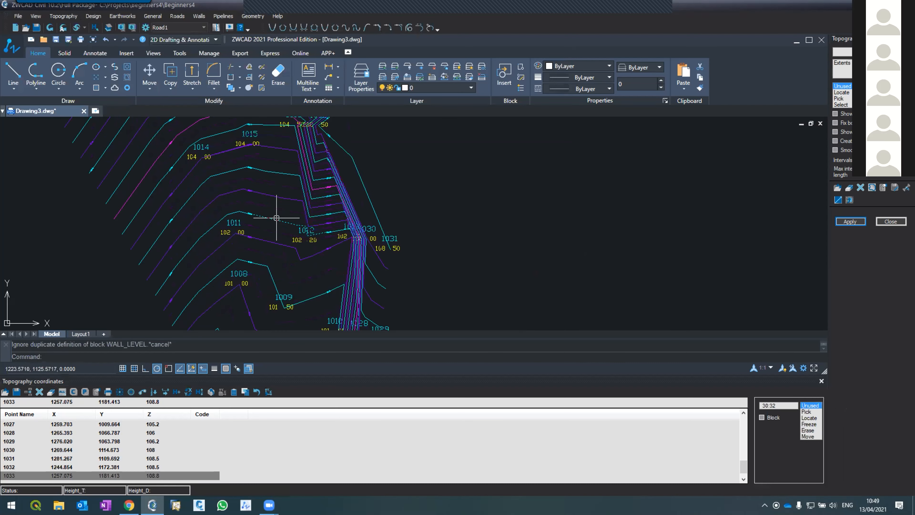
{"action": "scroll", "coordinate": [281, 210], "scroll_direction": "up", "scroll_amount": 2}
{"action": "scroll", "coordinate": [285, 224], "scroll_direction": "down", "scroll_amount": 5}
{"action": "scroll", "coordinate": [289, 244], "scroll_direction": "up", "scroll_amount": 3}
{"action": "scroll", "coordinate": [302, 306], "scroll_direction": "down", "scroll_amount": 3}
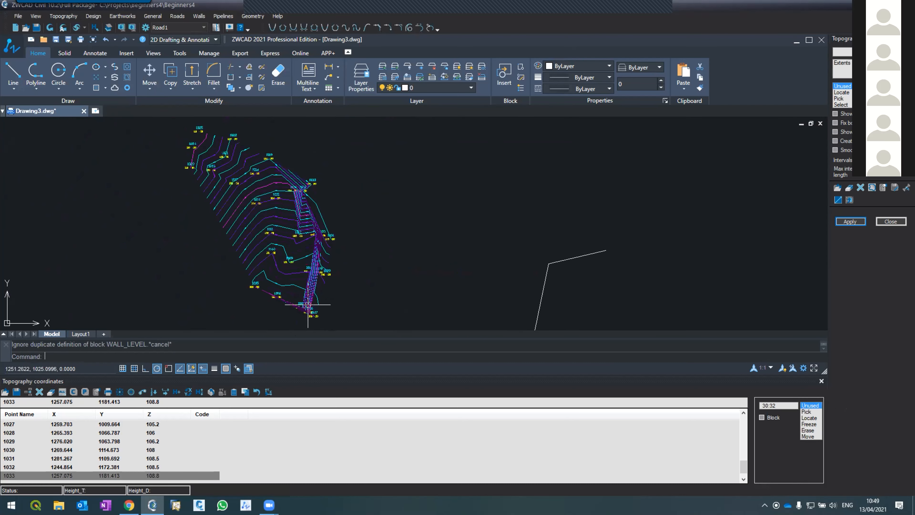
{"action": "scroll", "coordinate": [305, 311], "scroll_direction": "up", "scroll_amount": 1}
{"action": "scroll", "coordinate": [305, 311], "scroll_direction": "up", "scroll_amount": 5}
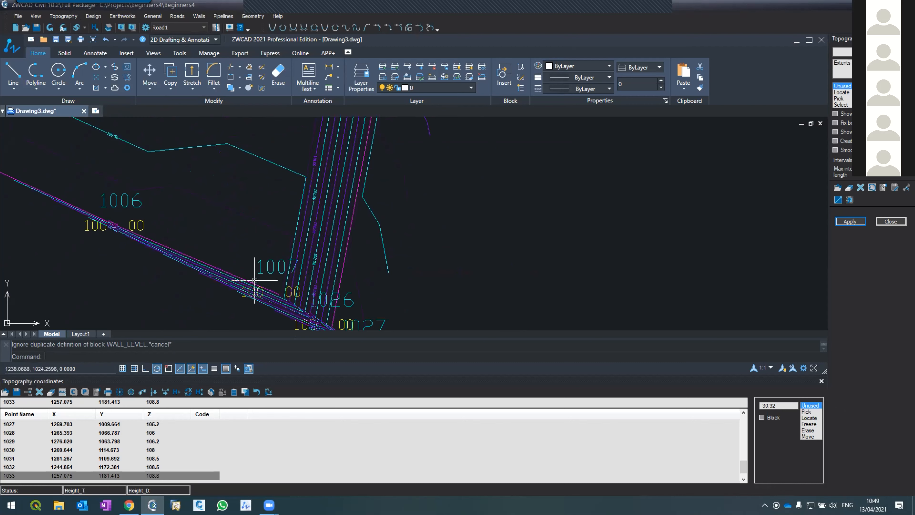
{"action": "scroll", "coordinate": [266, 262], "scroll_direction": "down", "scroll_amount": 2}
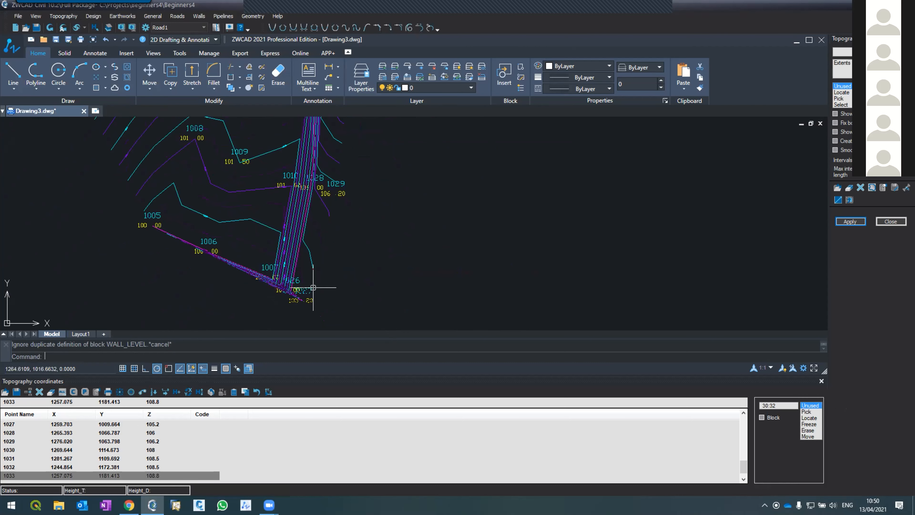
{"action": "scroll", "coordinate": [317, 287], "scroll_direction": "up", "scroll_amount": 3}
{"action": "scroll", "coordinate": [296, 303], "scroll_direction": "down", "scroll_amount": 3}
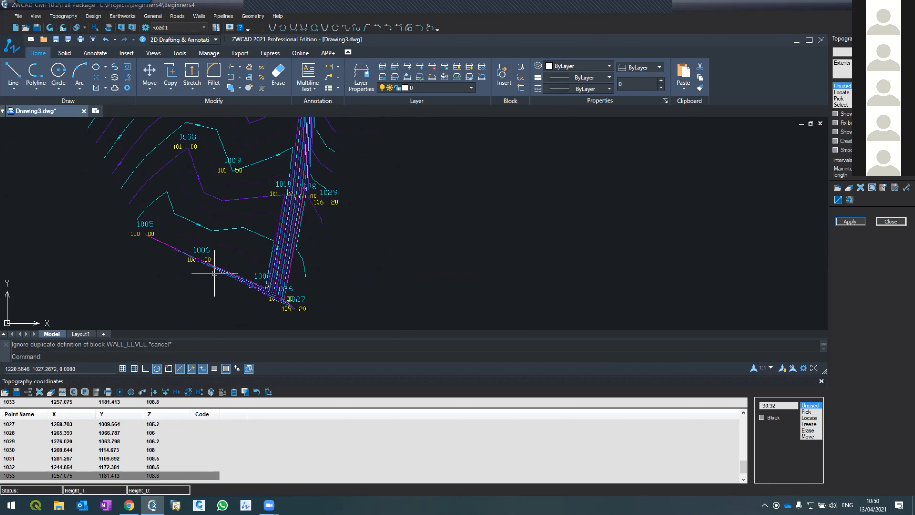
{"action": "scroll", "coordinate": [143, 217], "scroll_direction": "up", "scroll_amount": 1}
{"action": "scroll", "coordinate": [245, 266], "scroll_direction": "down", "scroll_amount": 2}
{"action": "scroll", "coordinate": [272, 286], "scroll_direction": "up", "scroll_amount": 4}
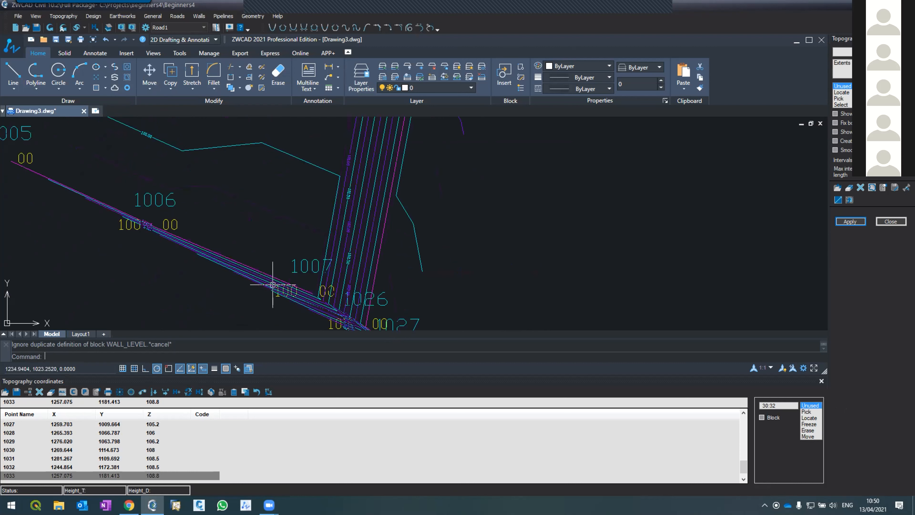
{"action": "scroll", "coordinate": [297, 298], "scroll_direction": "down", "scroll_amount": 2}
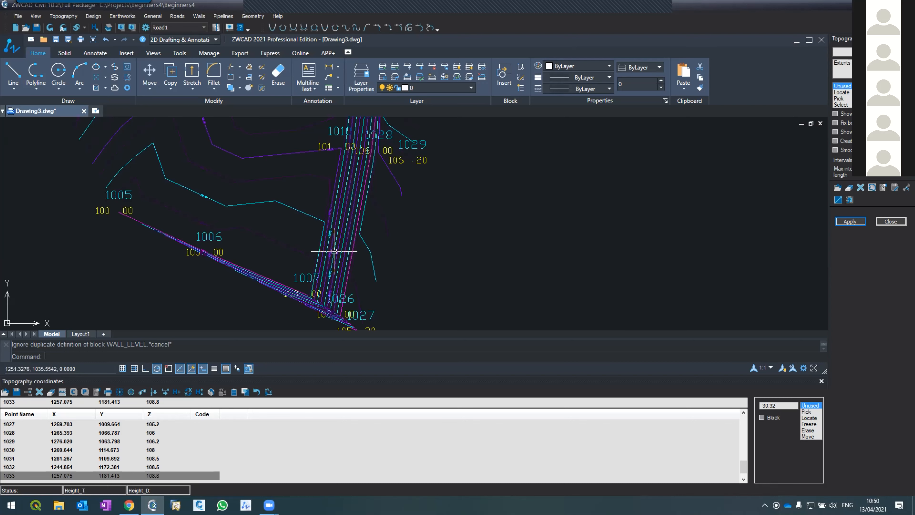
Examine the contours along the east side between points 1010, 1013 and 1016 and the new points 1028 to 1033.
{"action": "scroll", "coordinate": [332, 262], "scroll_direction": "down", "scroll_amount": 2}
{"action": "scroll", "coordinate": [349, 195], "scroll_direction": "down", "scroll_amount": 2}
{"action": "scroll", "coordinate": [353, 121], "scroll_direction": "up", "scroll_amount": 2}
{"action": "scroll", "coordinate": [352, 121], "scroll_direction": "down", "scroll_amount": 3}
{"action": "scroll", "coordinate": [346, 124], "scroll_direction": "up", "scroll_amount": 3}
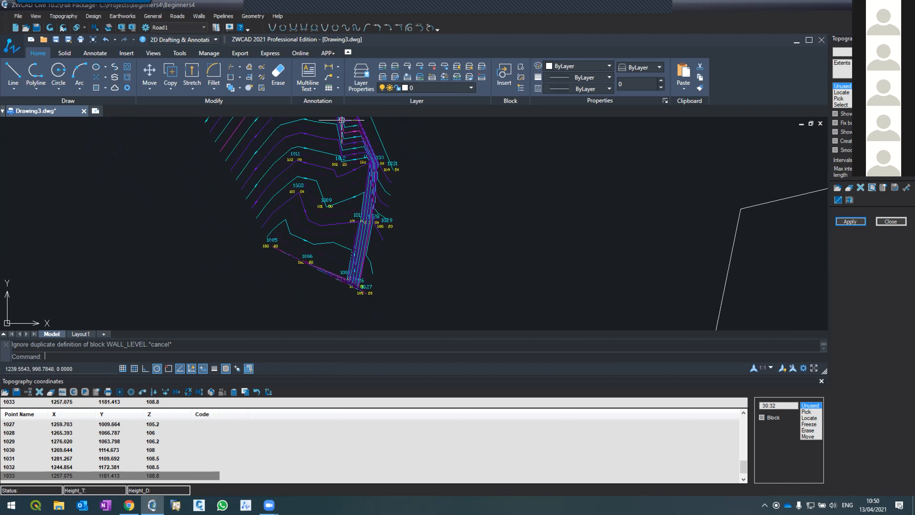
{"action": "scroll", "coordinate": [346, 124], "scroll_direction": "up", "scroll_amount": 2}
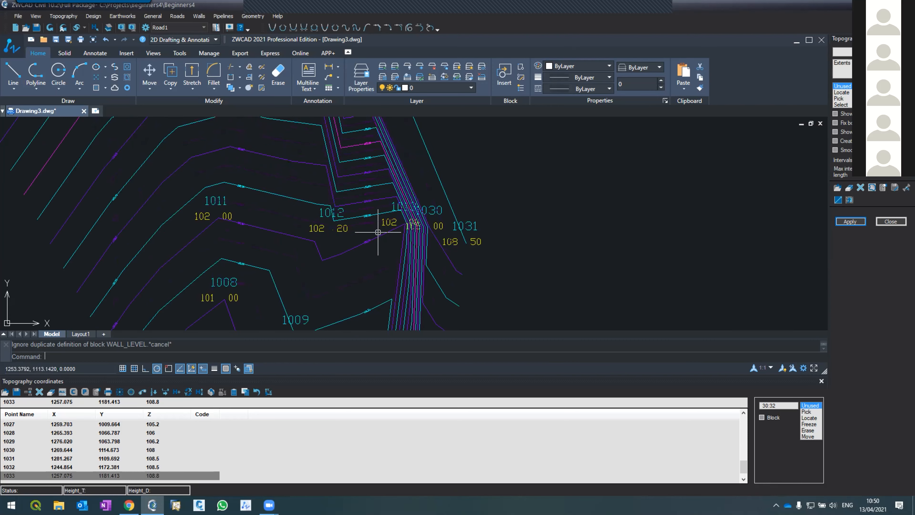
{"action": "scroll", "coordinate": [377, 244], "scroll_direction": "down", "scroll_amount": 3}
{"action": "scroll", "coordinate": [362, 205], "scroll_direction": "up", "scroll_amount": 2}
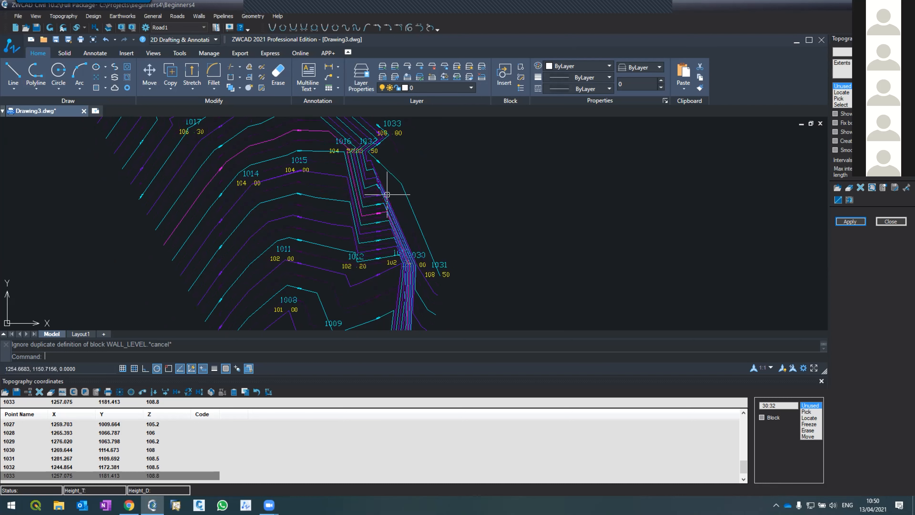
{"action": "scroll", "coordinate": [387, 195], "scroll_direction": "down", "scroll_amount": 2}
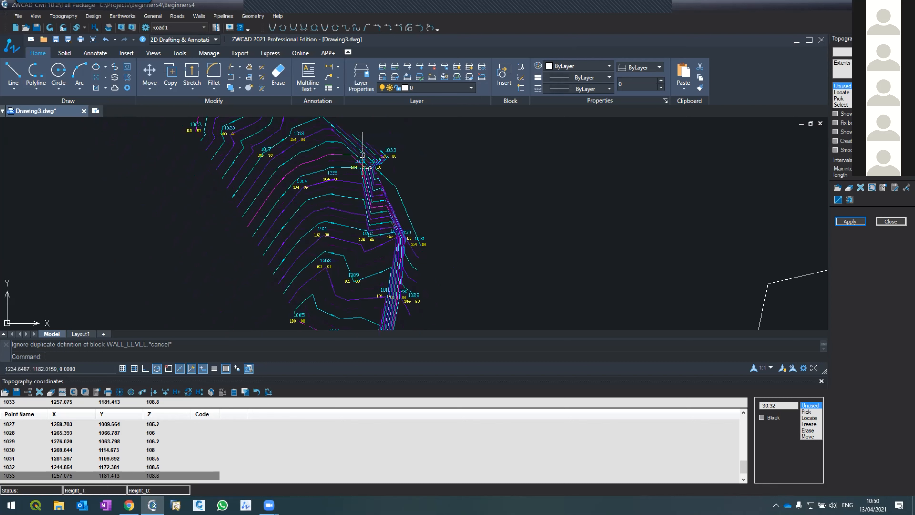
{"action": "scroll", "coordinate": [384, 228], "scroll_direction": "down", "scroll_amount": 2}
{"action": "scroll", "coordinate": [383, 220], "scroll_direction": "up", "scroll_amount": 4}
{"action": "scroll", "coordinate": [387, 213], "scroll_direction": "down", "scroll_amount": 2}
{"action": "scroll", "coordinate": [394, 209], "scroll_direction": "up", "scroll_amount": 3}
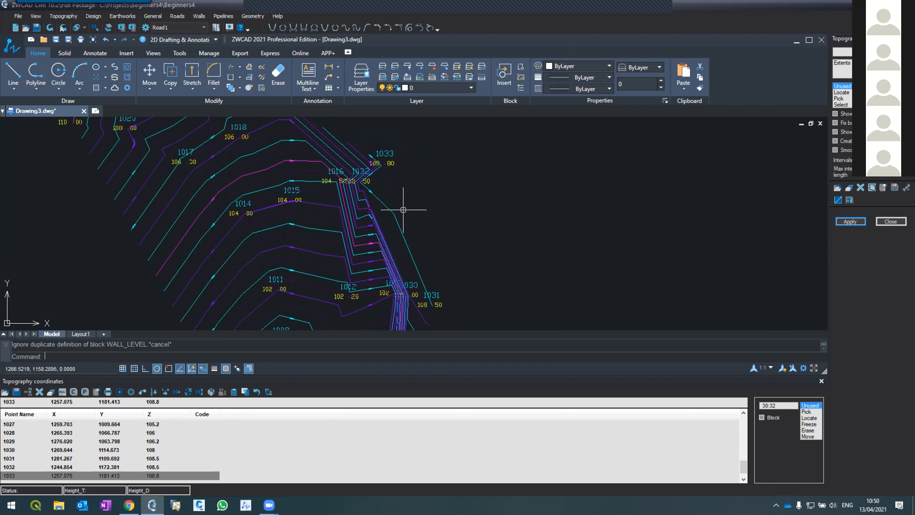
{"action": "scroll", "coordinate": [401, 205], "scroll_direction": "down", "scroll_amount": 5}
{"action": "scroll", "coordinate": [396, 212], "scroll_direction": "up", "scroll_amount": 4}
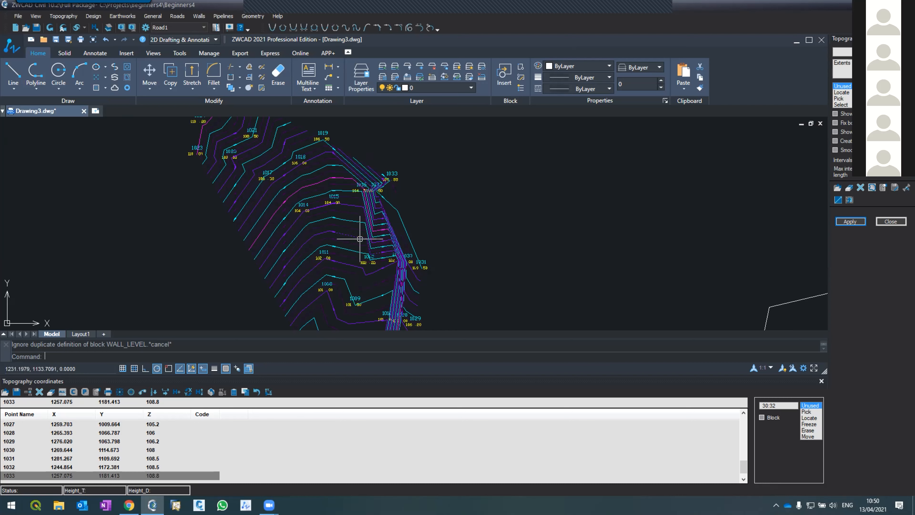
{"action": "scroll", "coordinate": [379, 253], "scroll_direction": "up", "scroll_amount": 2}
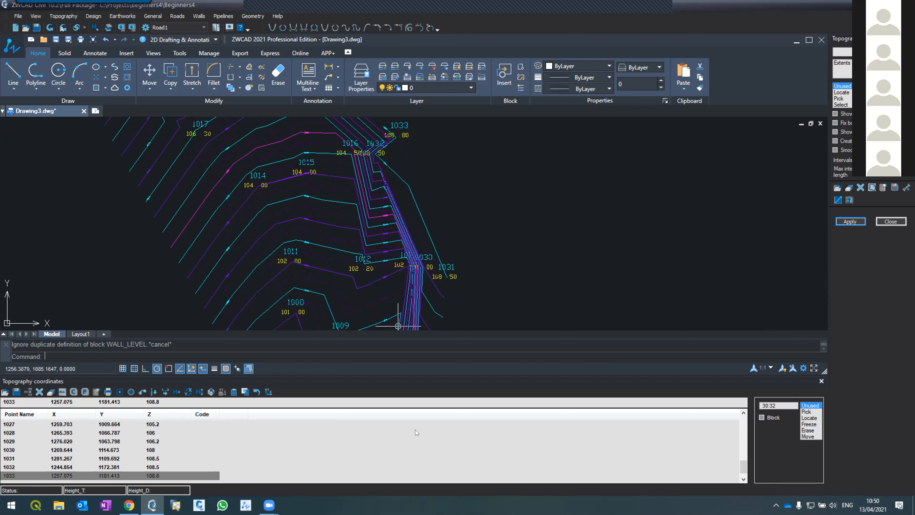
{"action": "scroll", "coordinate": [407, 268], "scroll_direction": "down", "scroll_amount": 4}
{"action": "scroll", "coordinate": [406, 261], "scroll_direction": "up", "scroll_amount": 4}
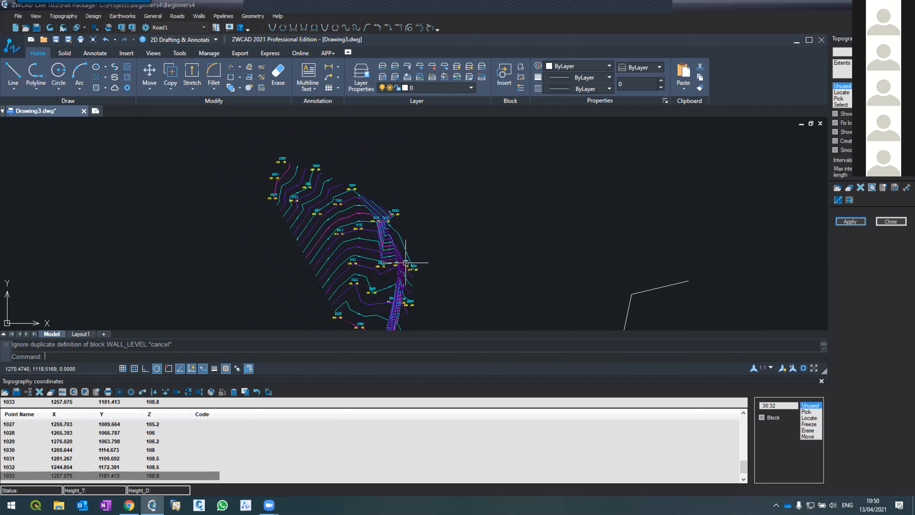
{"action": "scroll", "coordinate": [360, 190], "scroll_direction": "down", "scroll_amount": 2}
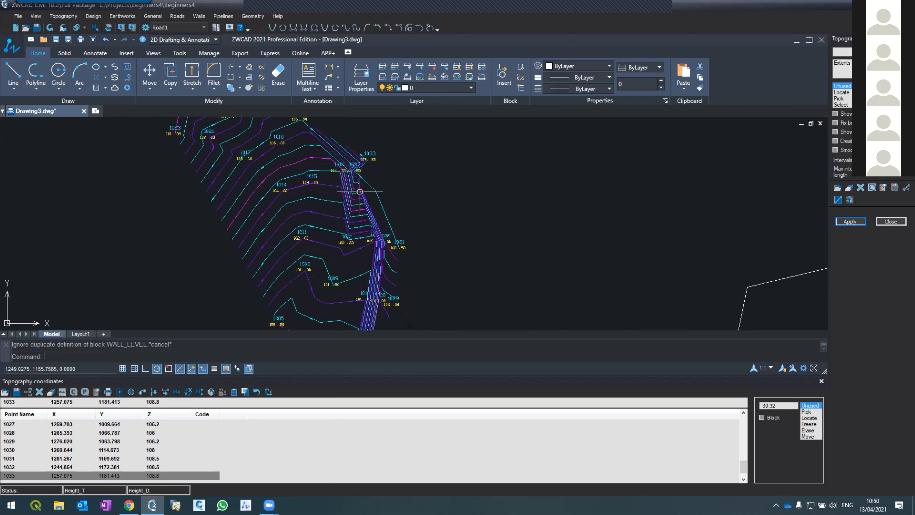
Show the triangles together with the contours and inspect the triangulation along the south edge and east side.
{"action": "left_click", "coordinate": [848, 115]}
{"action": "left_click", "coordinate": [837, 219]}
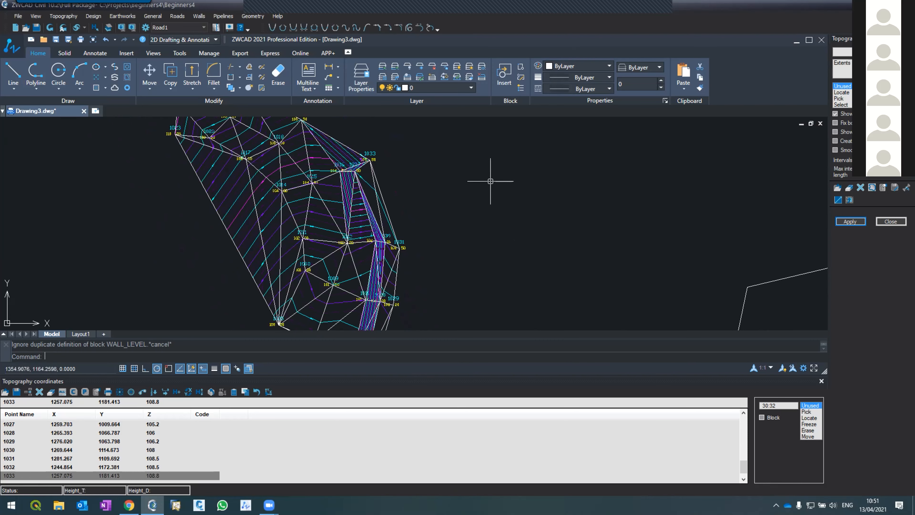
{"action": "scroll", "coordinate": [487, 194], "scroll_direction": "down", "scroll_amount": 3}
{"action": "scroll", "coordinate": [486, 193], "scroll_direction": "up", "scroll_amount": 8}
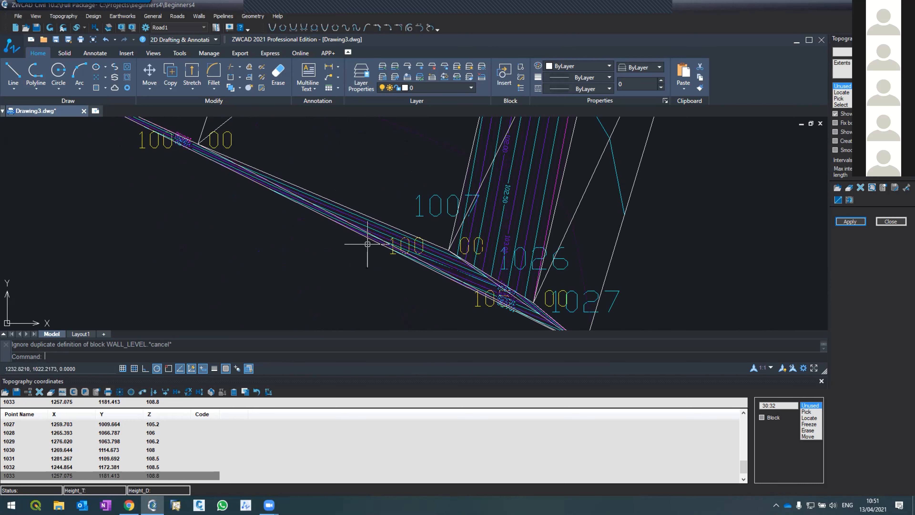
{"action": "scroll", "coordinate": [355, 294], "scroll_direction": "down", "scroll_amount": 5}
{"action": "scroll", "coordinate": [354, 294], "scroll_direction": "down", "scroll_amount": 4}
{"action": "scroll", "coordinate": [374, 249], "scroll_direction": "up", "scroll_amount": 4}
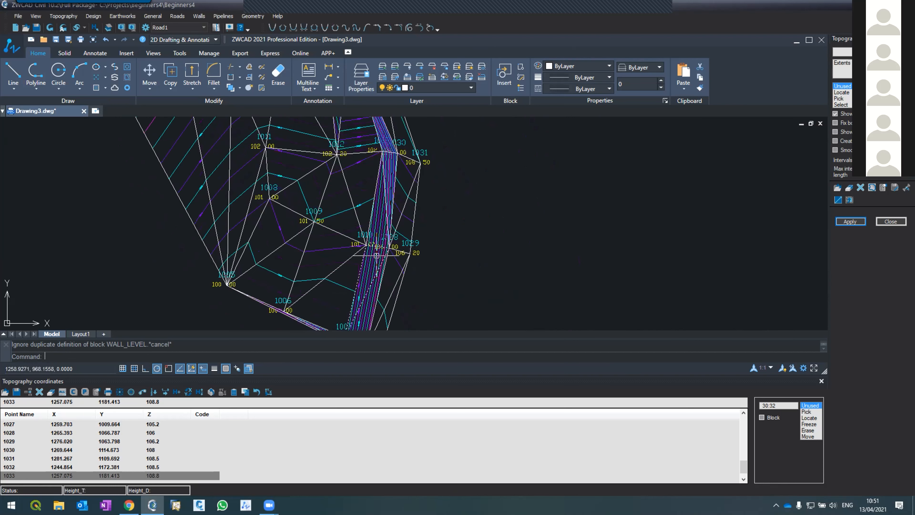
{"action": "scroll", "coordinate": [400, 220], "scroll_direction": "down", "scroll_amount": 4}
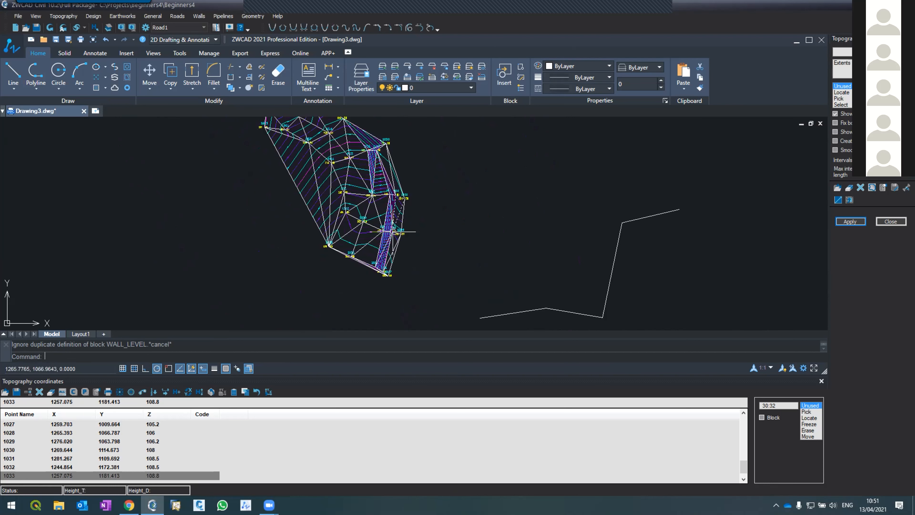
{"action": "scroll", "coordinate": [388, 143], "scroll_direction": "up", "scroll_amount": 2}
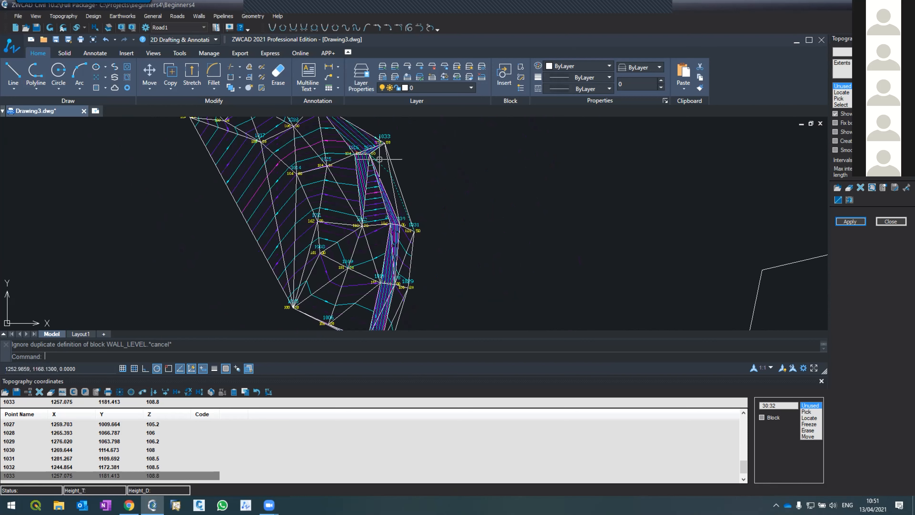
{"action": "scroll", "coordinate": [379, 160], "scroll_direction": "up", "scroll_amount": 2}
{"action": "scroll", "coordinate": [379, 163], "scroll_direction": "up", "scroll_amount": 2}
{"action": "scroll", "coordinate": [380, 162], "scroll_direction": "down", "scroll_amount": 2}
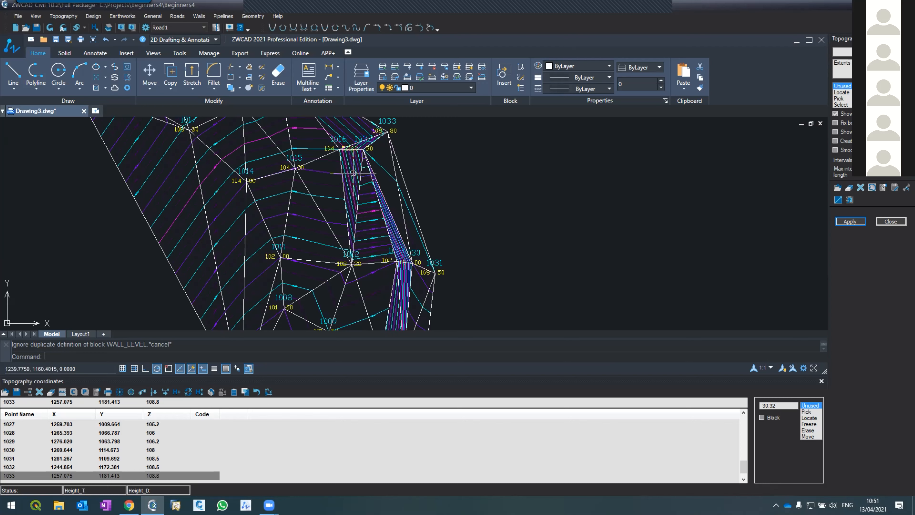
{"action": "type", "text": "pl"}
{"action": "key", "text": "Return"}
{"action": "left_click", "coordinate": [318, 136]}
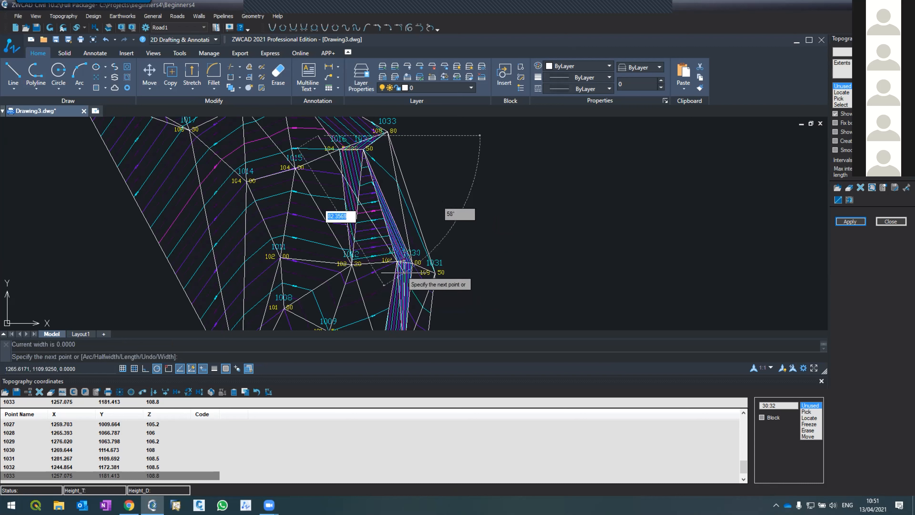
{"action": "key", "text": "Escape"}
Draw a straight polyline along the foot of the eastern slope from beside point 1016 to point 1013.
{"action": "type", "text": "pl"}
{"action": "key", "text": "Return"}
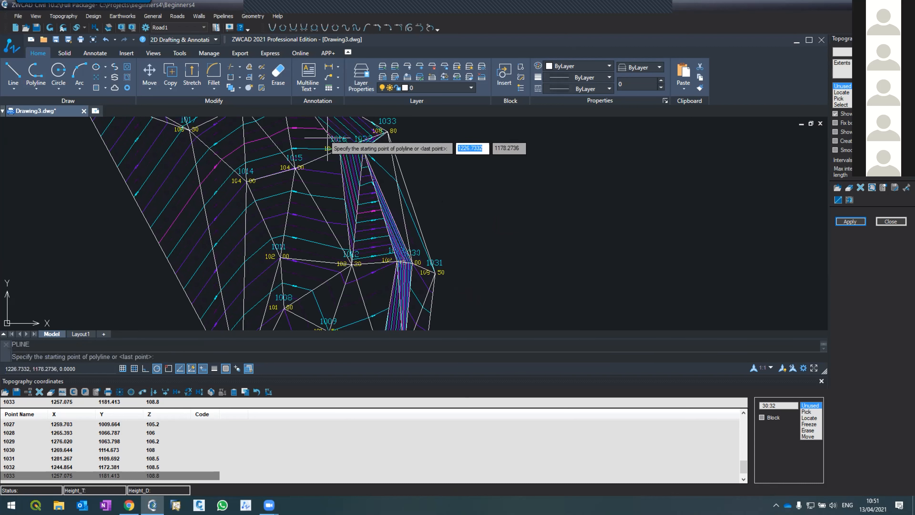
{"action": "left_click", "coordinate": [387, 132]}
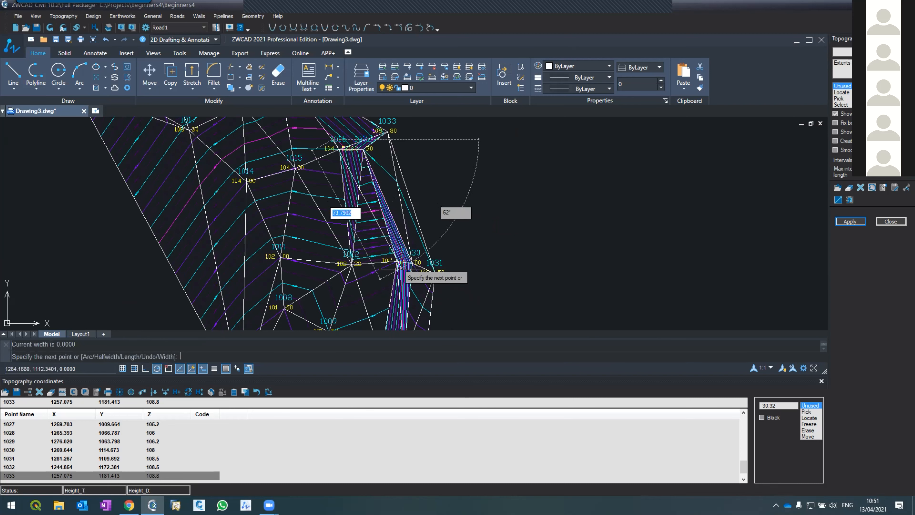
{"action": "left_click", "coordinate": [411, 263]}
{"action": "key", "text": "Return"}
Select the new polyline and set the colour of layer 0 to yellow.
{"action": "left_click", "coordinate": [374, 216]}
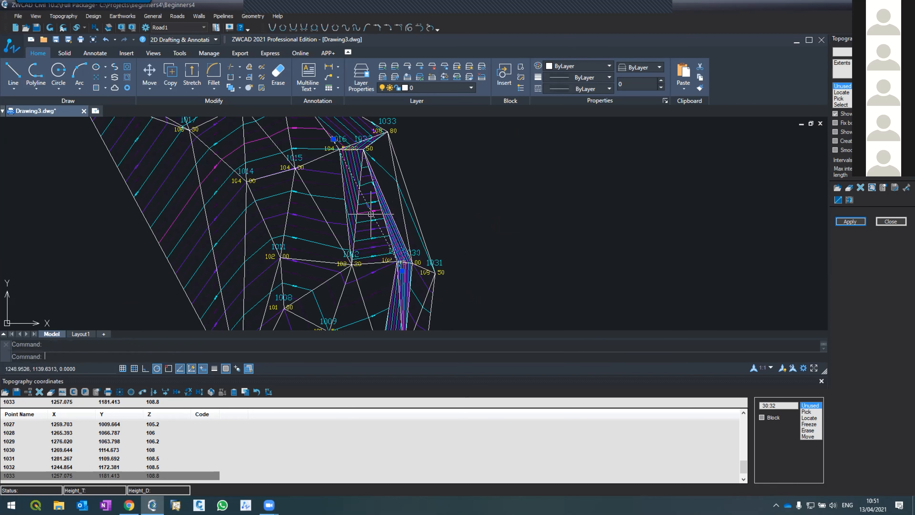
{"action": "left_click", "coordinate": [406, 88]}
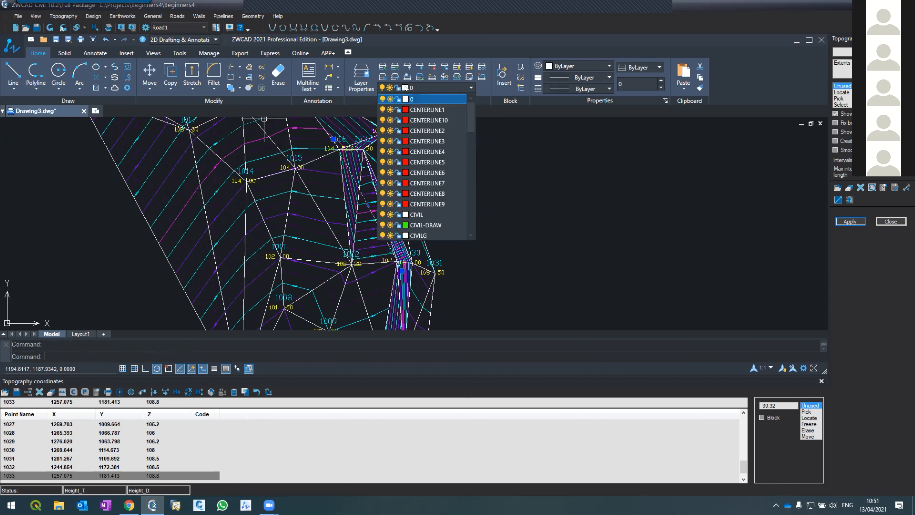
{"action": "left_click", "coordinate": [406, 100]}
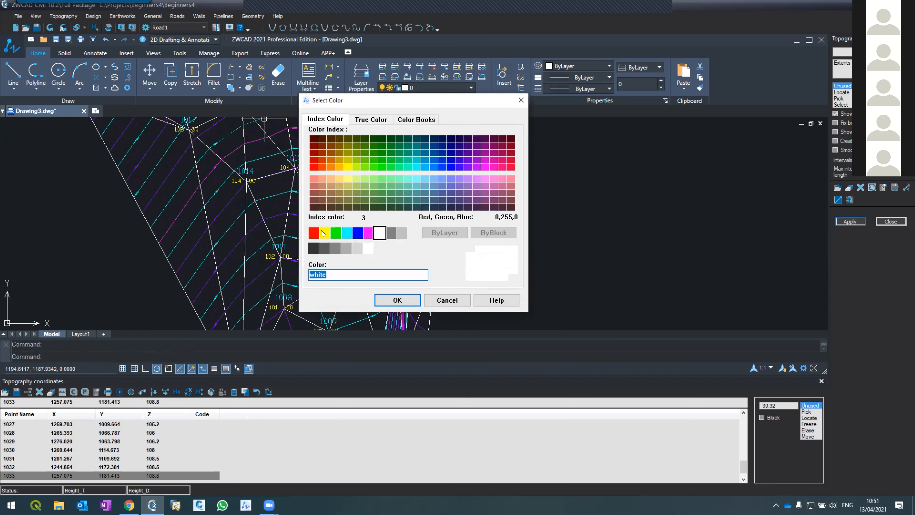
{"action": "left_click", "coordinate": [325, 233]}
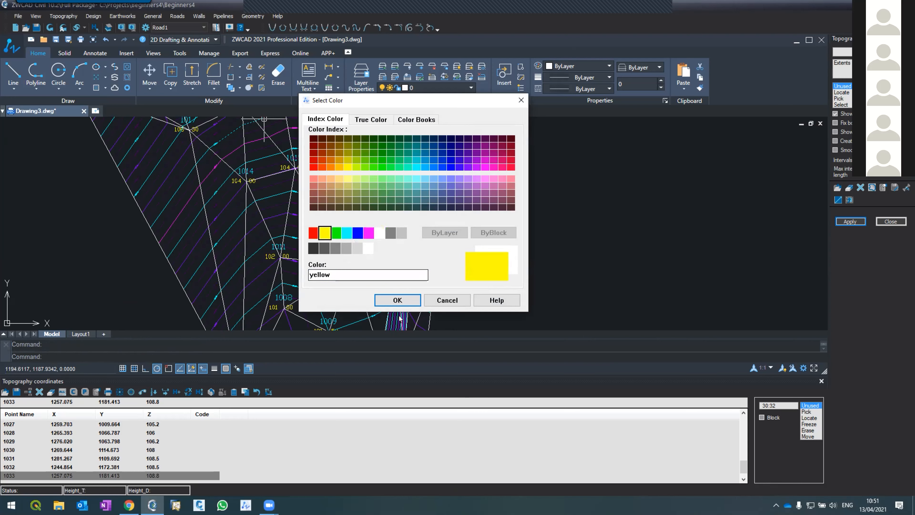
{"action": "left_click", "coordinate": [398, 300]}
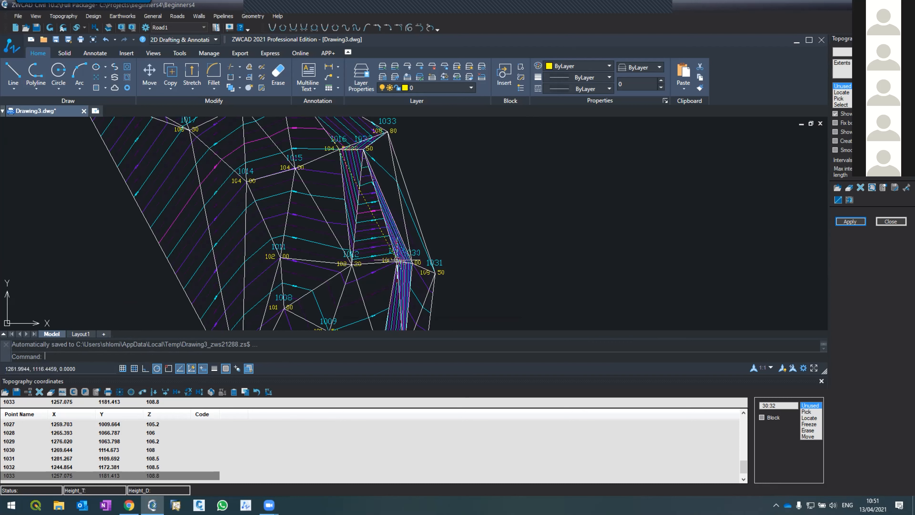
Draw a polyline along the upper edge of the slope from point 1030 to just past point 1032.
{"action": "type", "text": "p"}
{"action": "key", "text": "Return"}
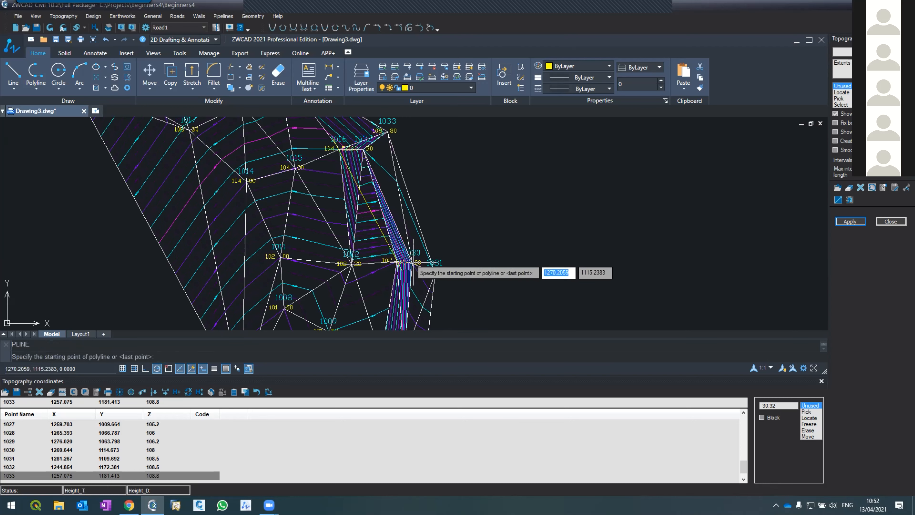
{"action": "left_click", "coordinate": [412, 264]}
{"action": "left_click", "coordinate": [350, 122]}
{"action": "key", "text": "Return"}
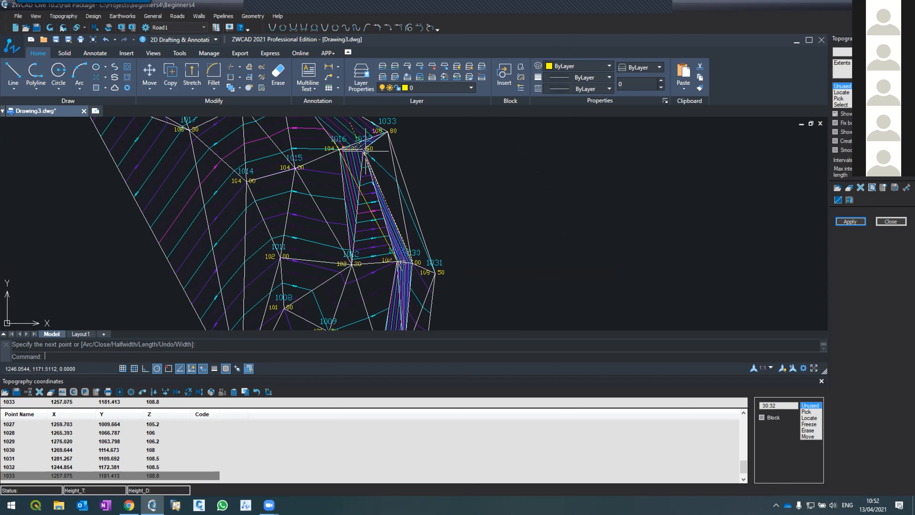
{"action": "scroll", "coordinate": [366, 166], "scroll_direction": "up", "scroll_amount": 4}
{"action": "key", "text": "Escape"}
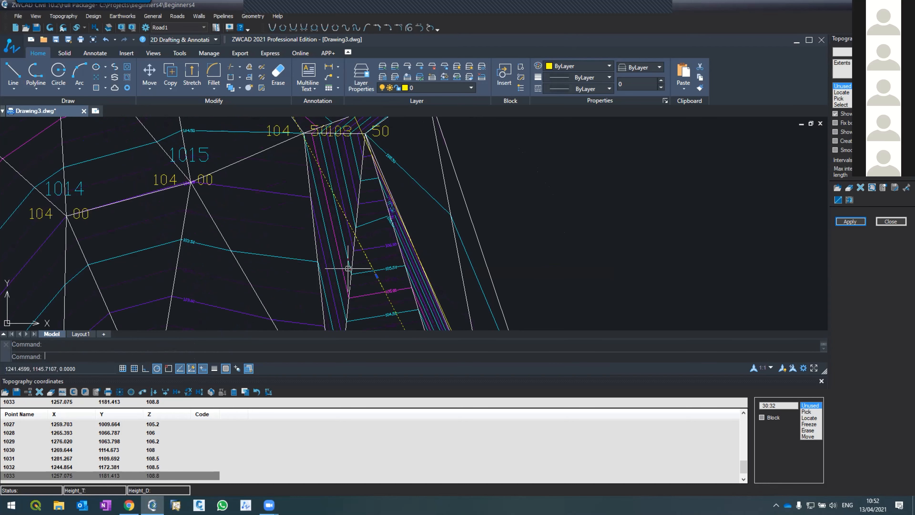
Draw a polyline along the foot of the slope from point 1013 south to point 1010.
{"action": "scroll", "coordinate": [349, 269], "scroll_direction": "down", "scroll_amount": 2}
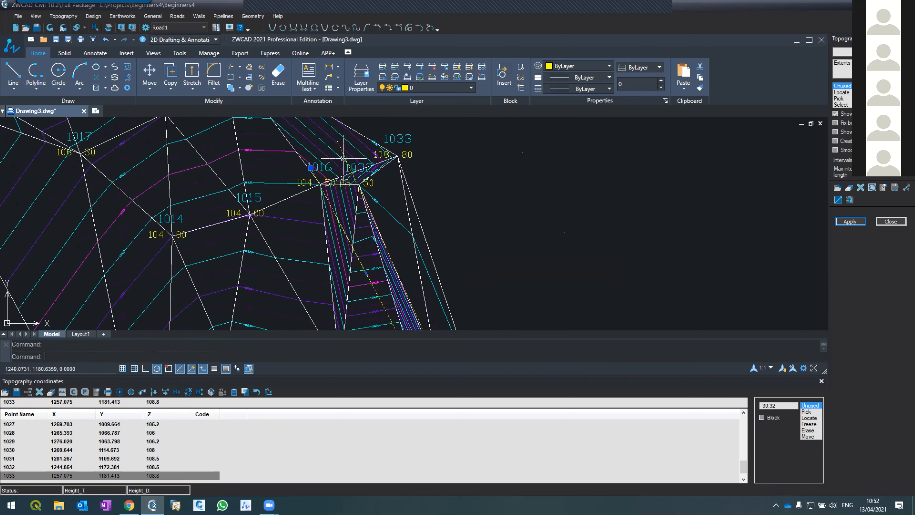
{"action": "scroll", "coordinate": [343, 158], "scroll_direction": "down", "scroll_amount": 4}
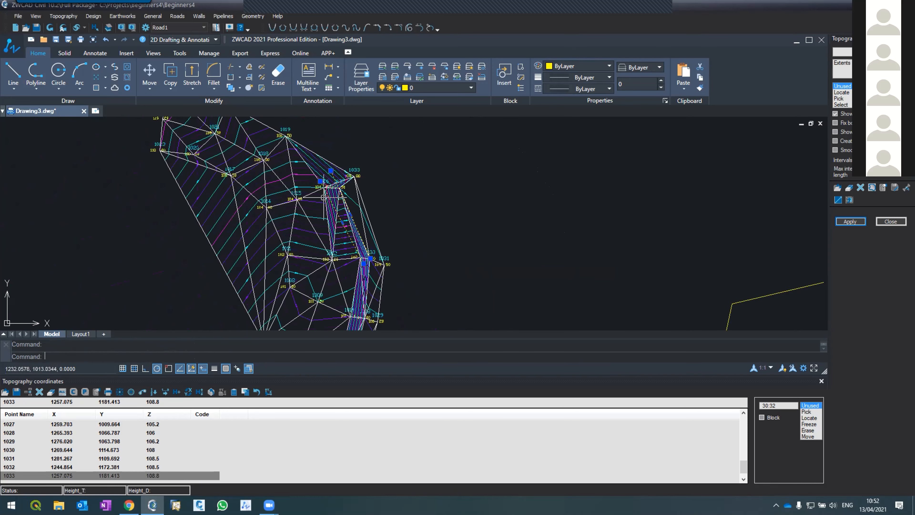
{"action": "scroll", "coordinate": [324, 195], "scroll_direction": "up", "scroll_amount": 3}
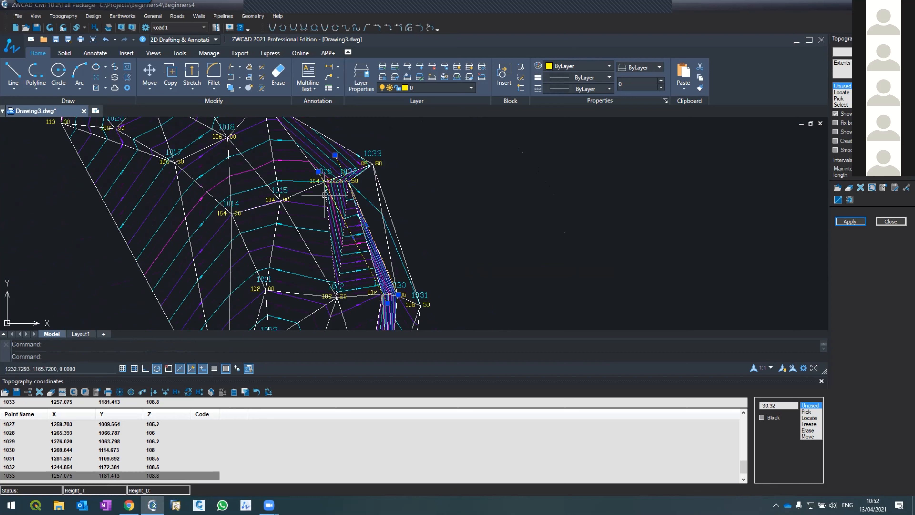
{"action": "scroll", "coordinate": [325, 195], "scroll_direction": "down", "scroll_amount": 4}
{"action": "scroll", "coordinate": [335, 235], "scroll_direction": "up", "scroll_amount": 4}
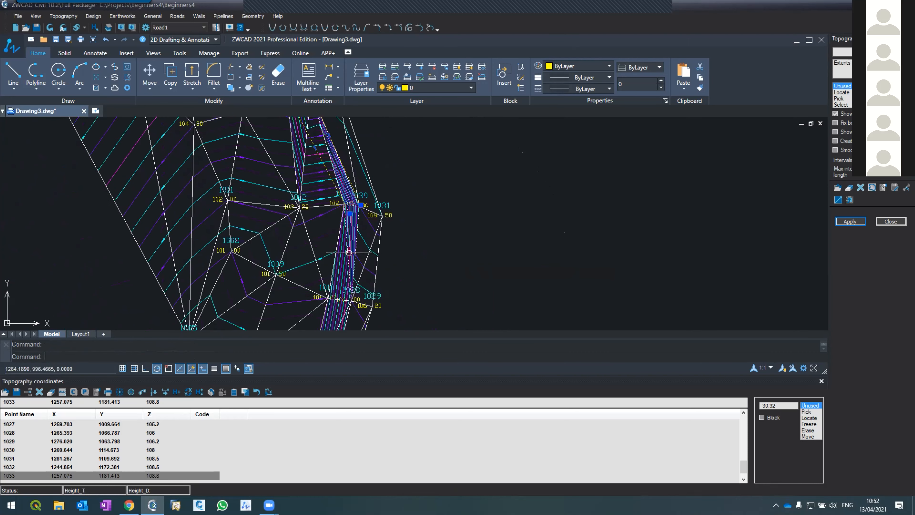
{"action": "key", "text": "Escape"}
{"action": "type", "text": "pl"}
{"action": "key", "text": "Return"}
{"action": "left_click", "coordinate": [344, 203]}
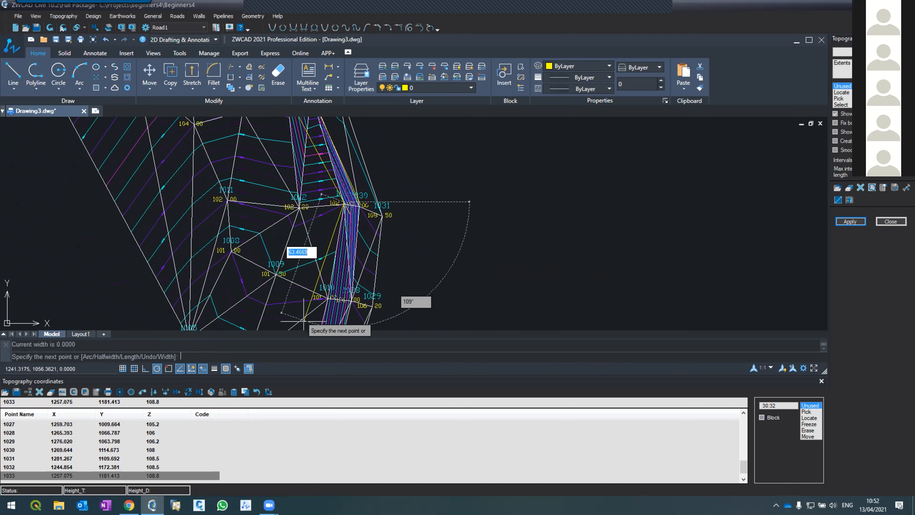
{"action": "left_click", "coordinate": [329, 299]}
{"action": "key", "text": "Return"}
{"action": "key", "text": "Return"}
Draw a polyline along the upper edge of the slope from point 1030 to just past point 1028.
{"action": "left_click", "coordinate": [358, 206]}
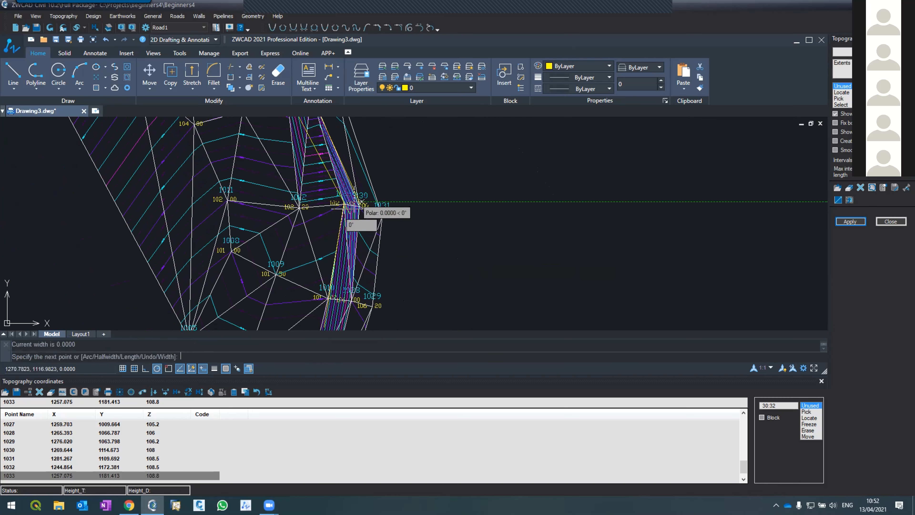
{"action": "left_click", "coordinate": [335, 309]}
{"action": "key", "text": "Return"}
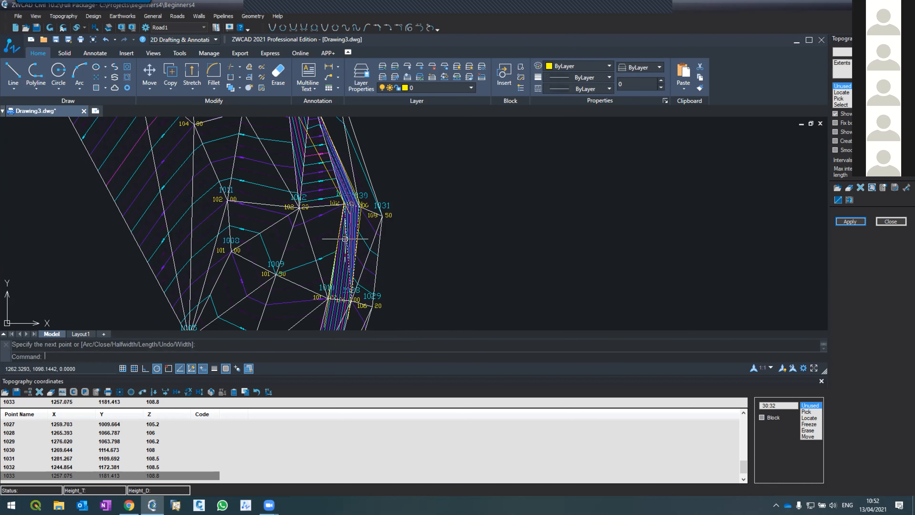
Compare the triangles and contours between points 1012, 1013, 1016, 1030 and 1032 with the yellow slope-edge polylines.
{"action": "scroll", "coordinate": [338, 280], "scroll_direction": "down", "scroll_amount": 2}
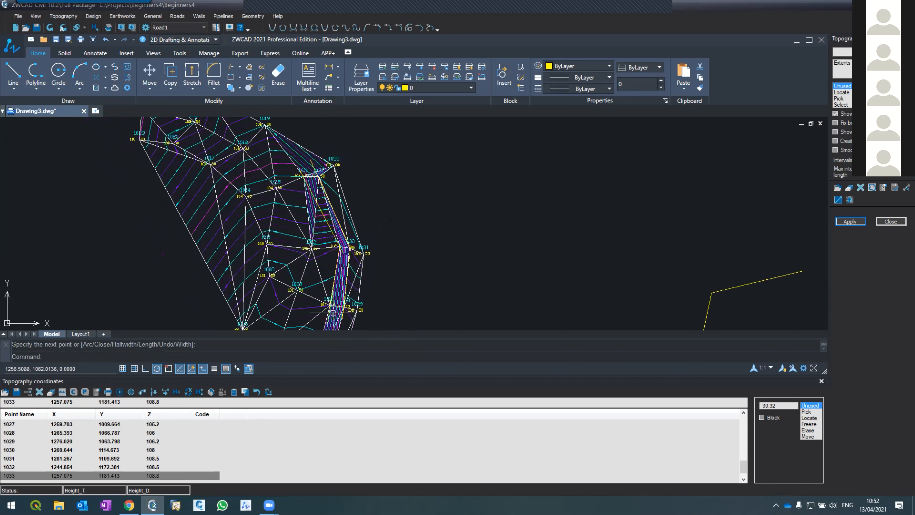
{"action": "scroll", "coordinate": [302, 167], "scroll_direction": "up", "scroll_amount": 3}
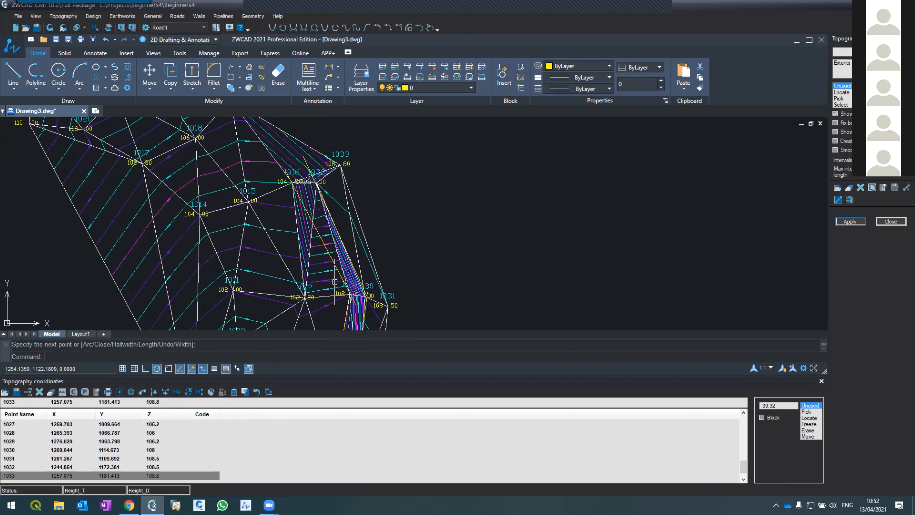
{"action": "scroll", "coordinate": [340, 291], "scroll_direction": "up", "scroll_amount": 2}
{"action": "scroll", "coordinate": [341, 291], "scroll_direction": "down", "scroll_amount": 2}
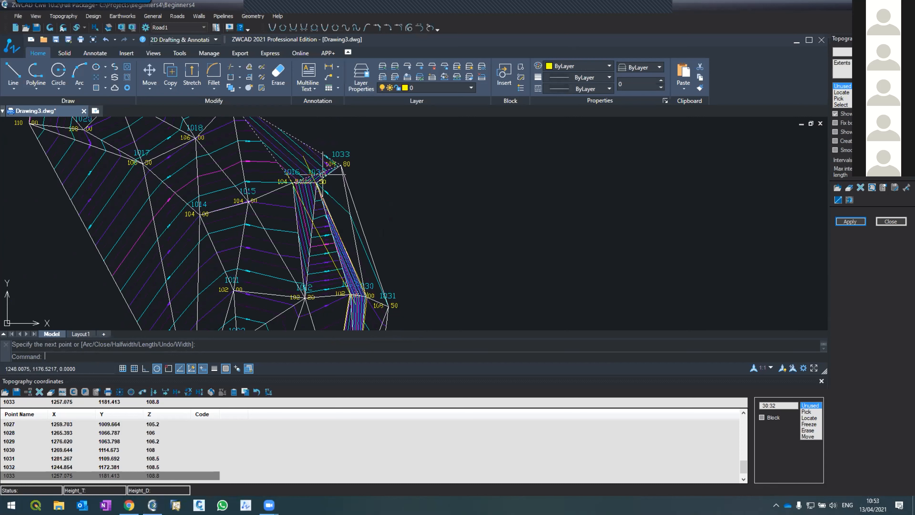
{"action": "scroll", "coordinate": [337, 212], "scroll_direction": "down", "scroll_amount": 2}
{"action": "scroll", "coordinate": [339, 203], "scroll_direction": "up", "scroll_amount": 2}
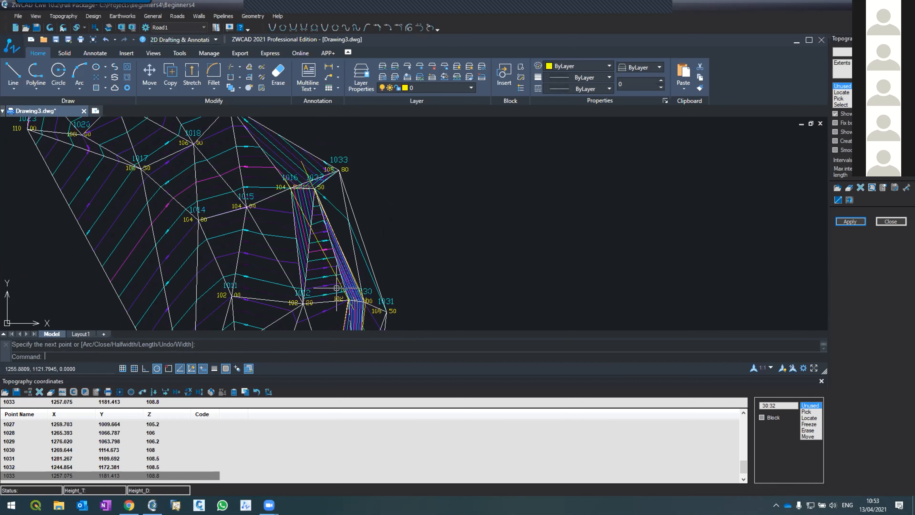
{"action": "scroll", "coordinate": [338, 292], "scroll_direction": "up", "scroll_amount": 2}
{"action": "scroll", "coordinate": [326, 245], "scroll_direction": "down", "scroll_amount": 2}
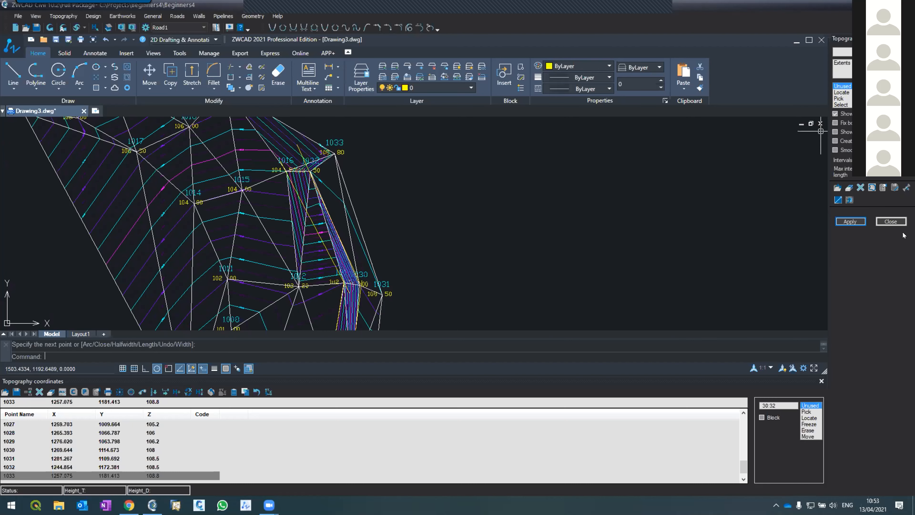
Close the contour settings and erase the yellow slope-edge polylines drawn along the east side.
{"action": "left_click", "coordinate": [879, 220]}
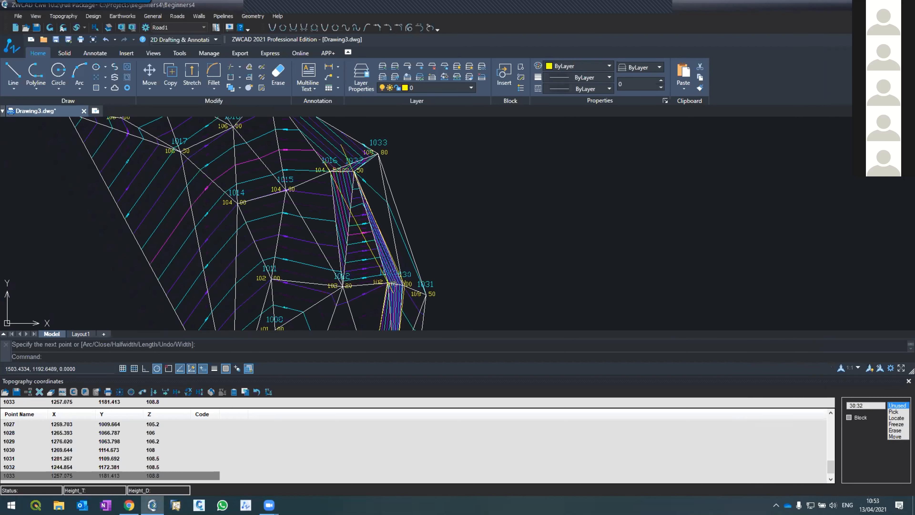
{"action": "scroll", "coordinate": [447, 159], "scroll_direction": "down", "scroll_amount": 1}
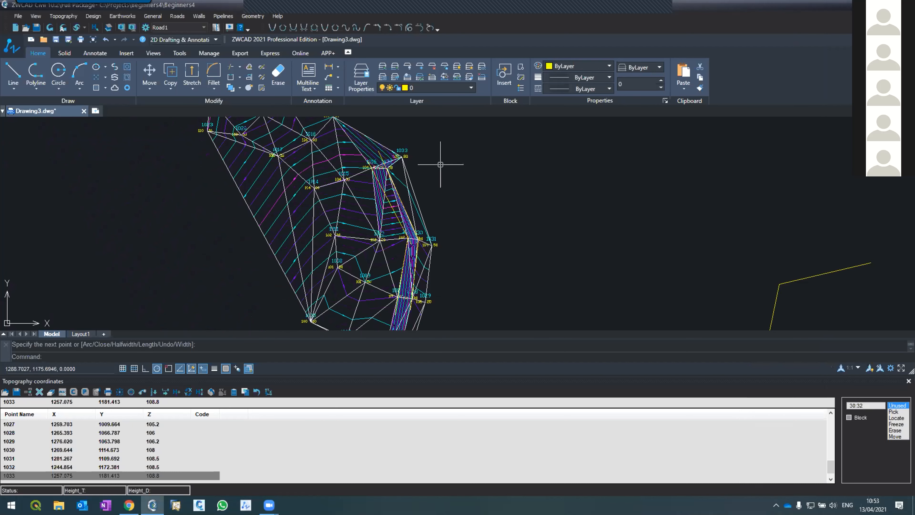
{"action": "left_click", "coordinate": [397, 222]}
{"action": "key", "text": "Delete"}
{"action": "left_click", "coordinate": [383, 157]}
{"action": "key", "text": "Delete"}
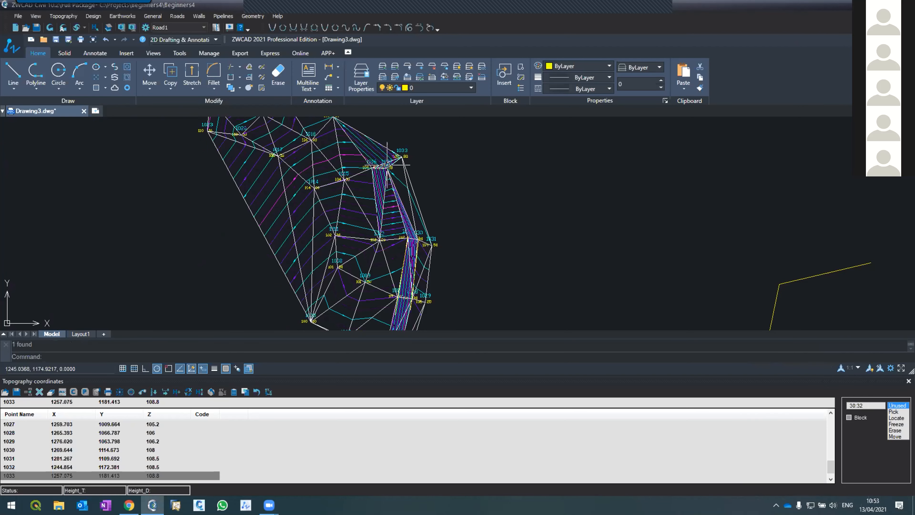
{"action": "scroll", "coordinate": [388, 164], "scroll_direction": "down", "scroll_amount": 1}
{"action": "scroll", "coordinate": [388, 218], "scroll_direction": "up", "scroll_amount": 4}
{"action": "left_click", "coordinate": [387, 217]}
{"action": "key", "text": "Delete"}
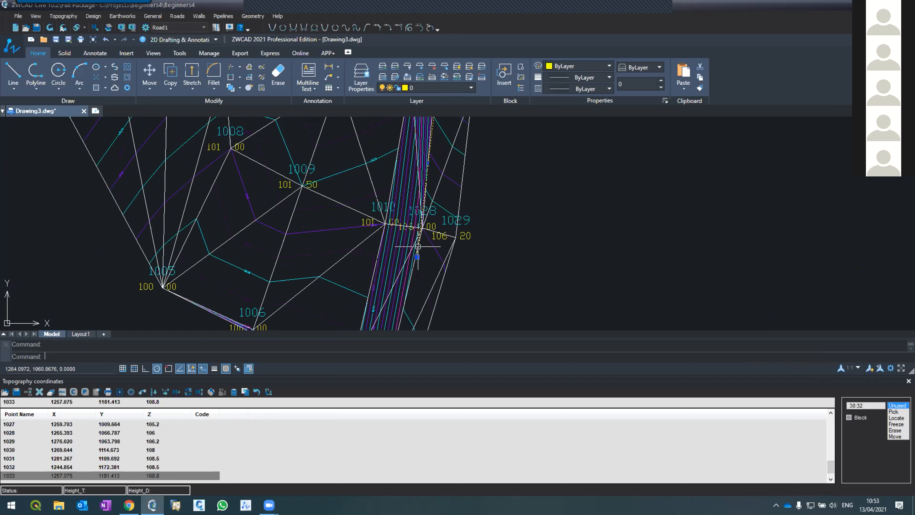
Examine the triangles along the south edge by points 1026 and 1027 and up the east side to point 1031.
{"action": "scroll", "coordinate": [419, 246], "scroll_direction": "down", "scroll_amount": 2}
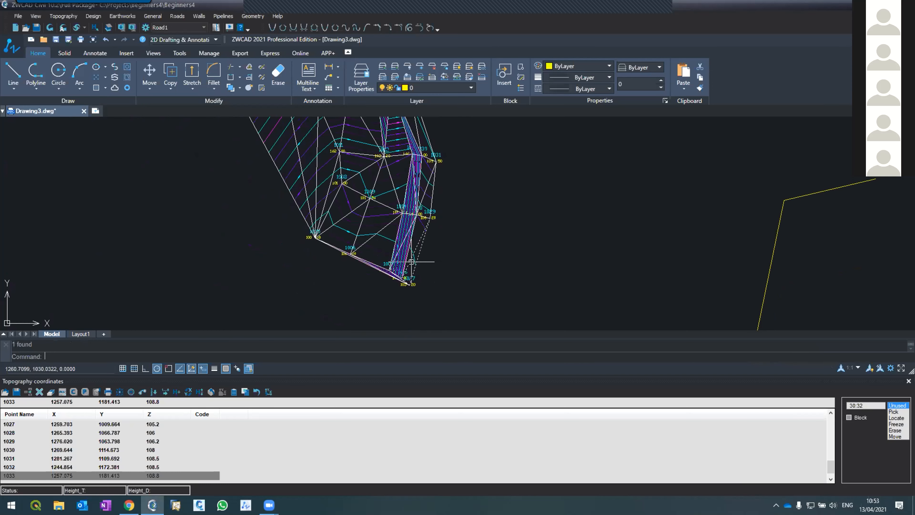
{"action": "scroll", "coordinate": [387, 251], "scroll_direction": "up", "scroll_amount": 2}
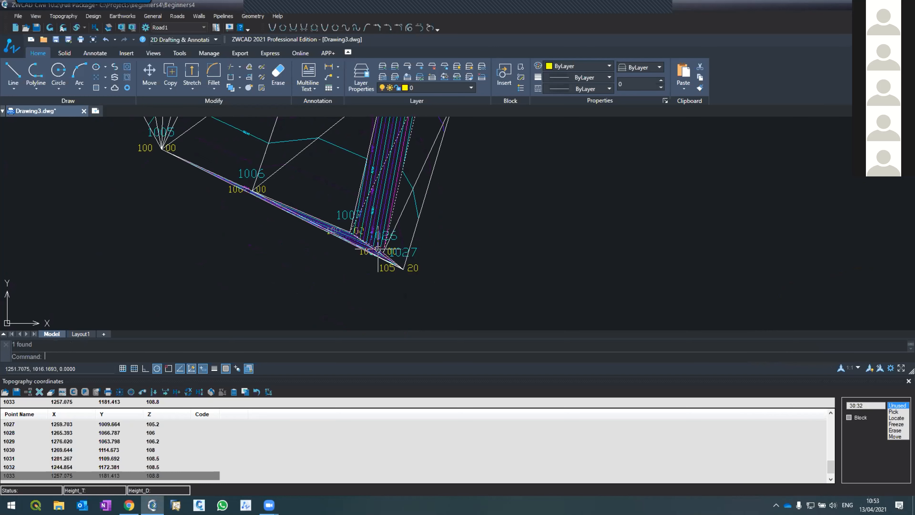
{"action": "scroll", "coordinate": [382, 251], "scroll_direction": "down", "scroll_amount": 3}
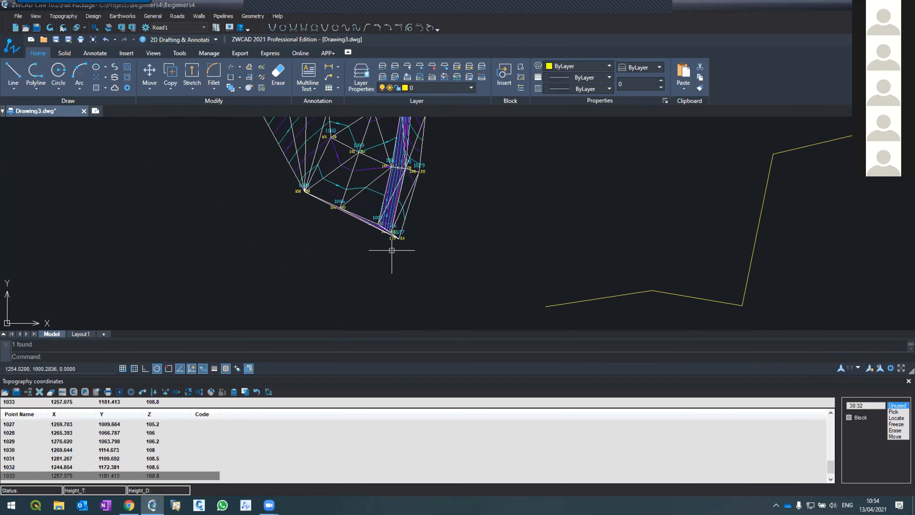
{"action": "scroll", "coordinate": [395, 215], "scroll_direction": "up", "scroll_amount": 3}
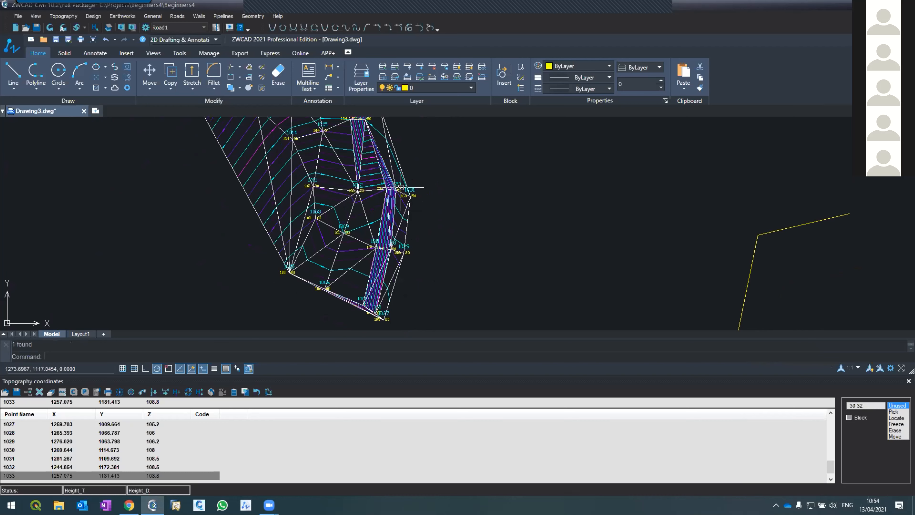
{"action": "scroll", "coordinate": [378, 317], "scroll_direction": "up", "scroll_amount": 5}
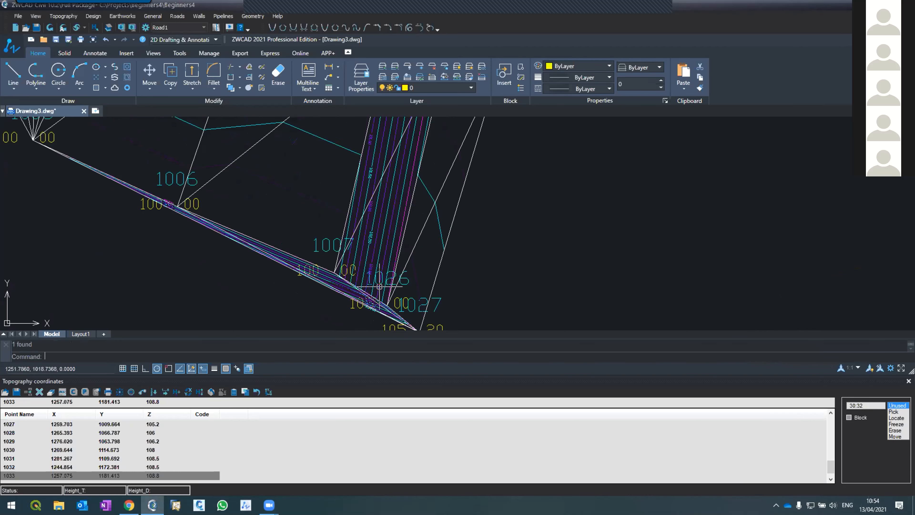
{"action": "scroll", "coordinate": [382, 283], "scroll_direction": "down", "scroll_amount": 5}
{"action": "scroll", "coordinate": [391, 295], "scroll_direction": "up", "scroll_amount": 4}
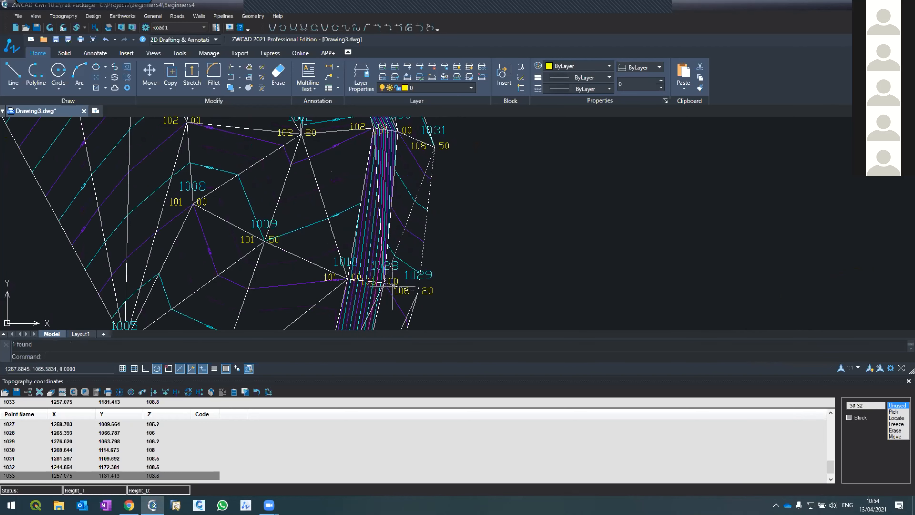
{"action": "scroll", "coordinate": [397, 218], "scroll_direction": "up", "scroll_amount": 2}
{"action": "scroll", "coordinate": [366, 174], "scroll_direction": "down", "scroll_amount": 5}
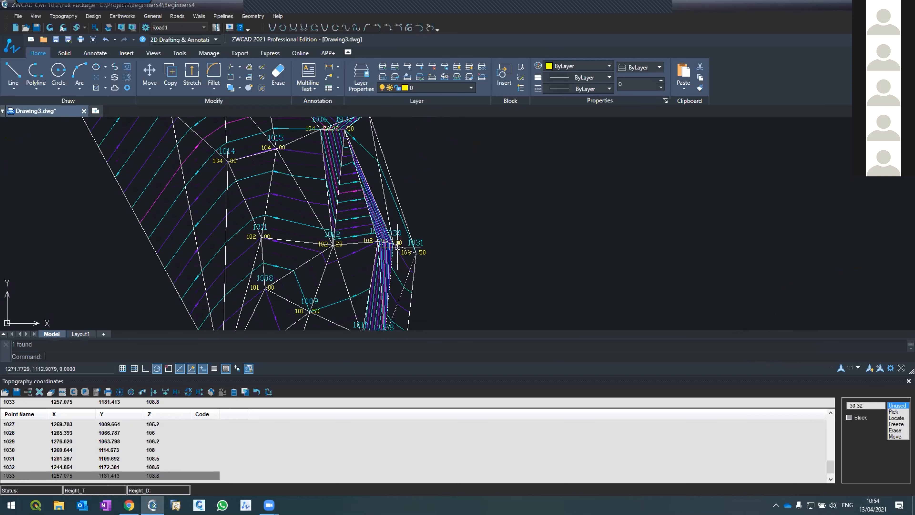
Examine the triangles and contours along the slope strip from points 1016 and 1032 down to points 1007 and 1026.
{"action": "scroll", "coordinate": [366, 174], "scroll_direction": "up", "scroll_amount": 4}
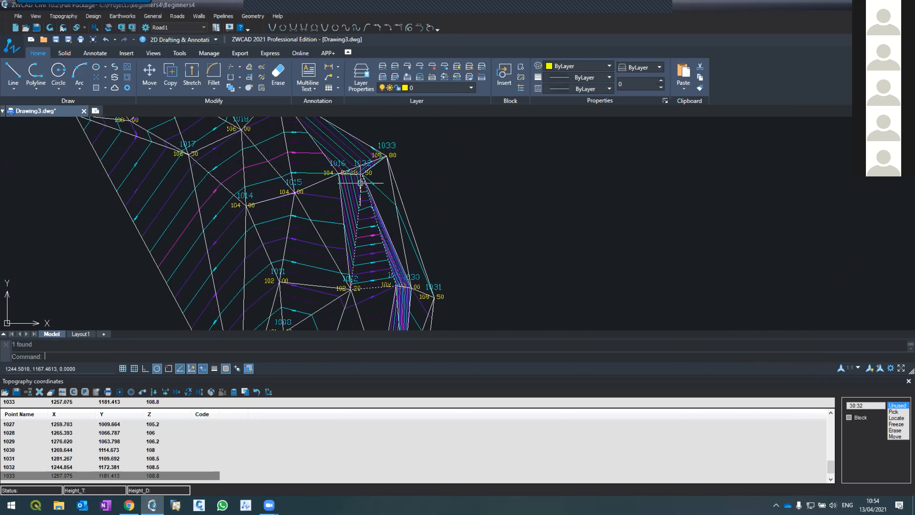
{"action": "scroll", "coordinate": [368, 179], "scroll_direction": "up", "scroll_amount": 3}
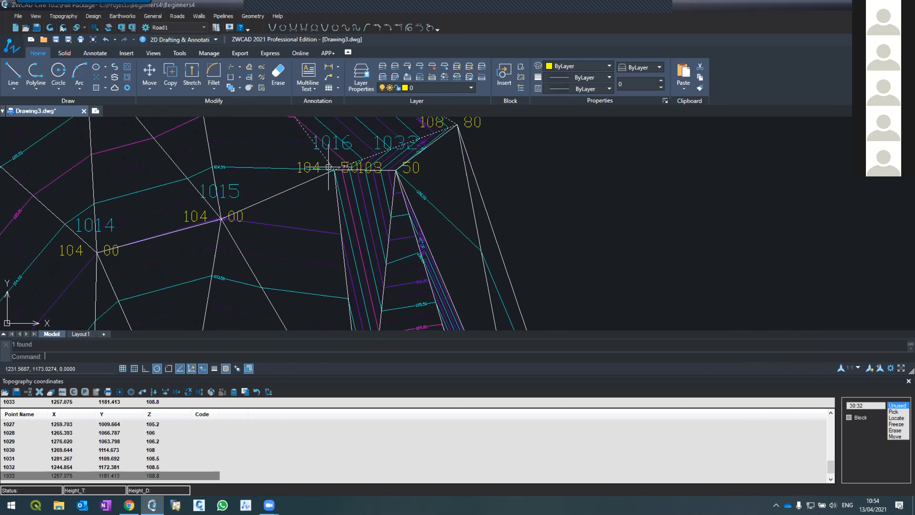
{"action": "scroll", "coordinate": [329, 159], "scroll_direction": "down", "scroll_amount": 2}
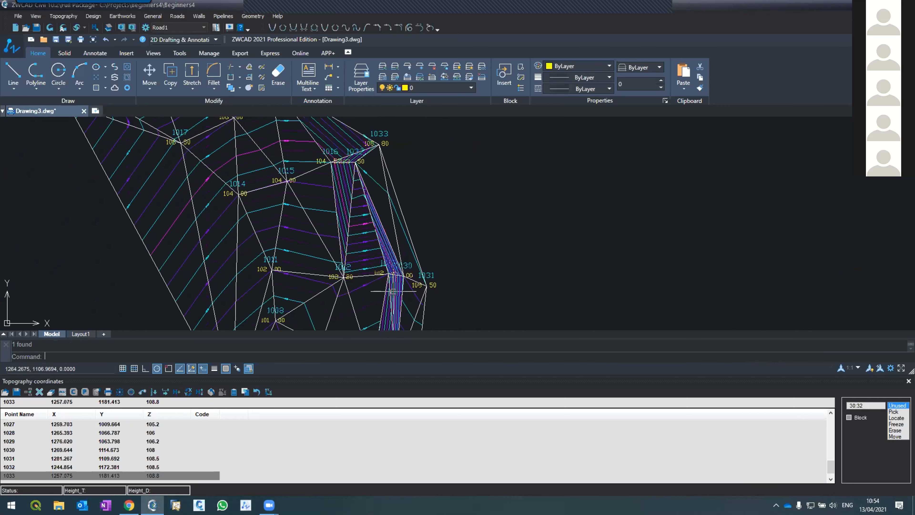
{"action": "scroll", "coordinate": [398, 282], "scroll_direction": "up", "scroll_amount": 3}
{"action": "scroll", "coordinate": [403, 263], "scroll_direction": "down", "scroll_amount": 4}
{"action": "scroll", "coordinate": [354, 244], "scroll_direction": "up", "scroll_amount": 4}
{"action": "scroll", "coordinate": [354, 244], "scroll_direction": "down", "scroll_amount": 4}
{"action": "scroll", "coordinate": [346, 277], "scroll_direction": "up", "scroll_amount": 4}
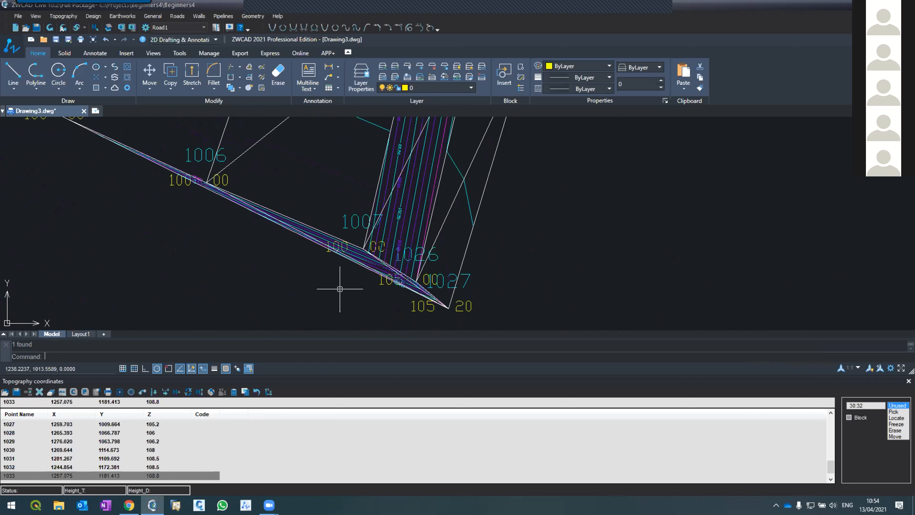
{"action": "scroll", "coordinate": [346, 276], "scroll_direction": "down", "scroll_amount": 4}
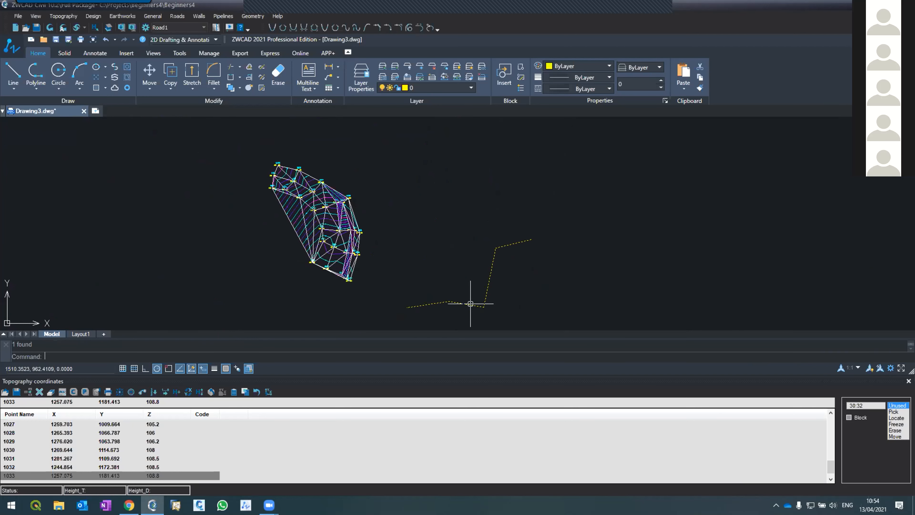
Compare the yellow profile sketch beside the model with the slope strip along the east side and south edge.
{"action": "scroll", "coordinate": [479, 306], "scroll_direction": "up", "scroll_amount": 2}
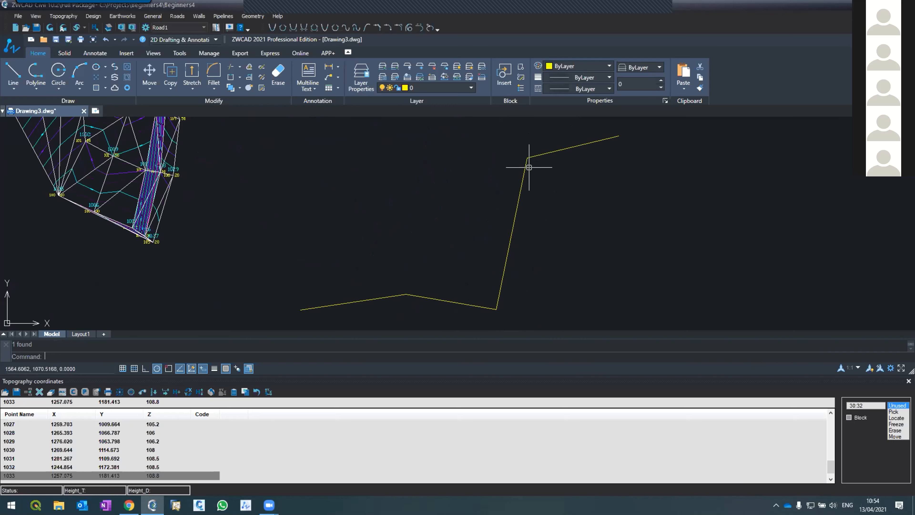
{"action": "scroll", "coordinate": [503, 209], "scroll_direction": "down", "scroll_amount": 3}
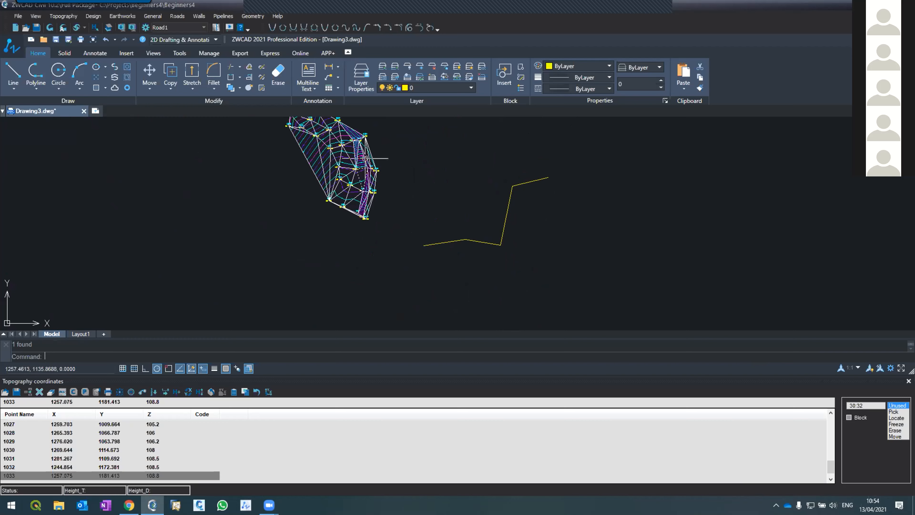
{"action": "scroll", "coordinate": [365, 158], "scroll_direction": "up", "scroll_amount": 3}
{"action": "scroll", "coordinate": [364, 164], "scroll_direction": "down", "scroll_amount": 3}
{"action": "scroll", "coordinate": [363, 171], "scroll_direction": "up", "scroll_amount": 3}
{"action": "scroll", "coordinate": [363, 170], "scroll_direction": "down", "scroll_amount": 3}
{"action": "scroll", "coordinate": [363, 124], "scroll_direction": "up", "scroll_amount": 2}
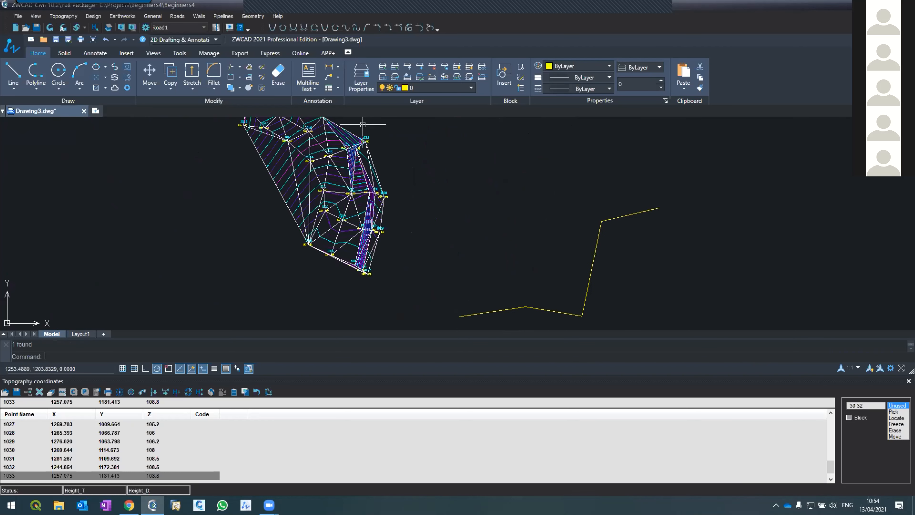
{"action": "scroll", "coordinate": [358, 269], "scroll_direction": "up", "scroll_amount": 4}
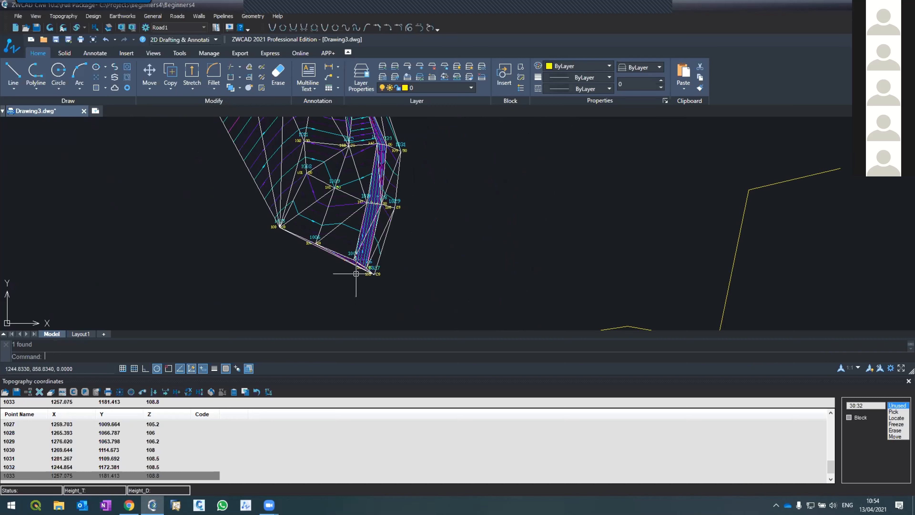
{"action": "scroll", "coordinate": [357, 269], "scroll_direction": "down", "scroll_amount": 3}
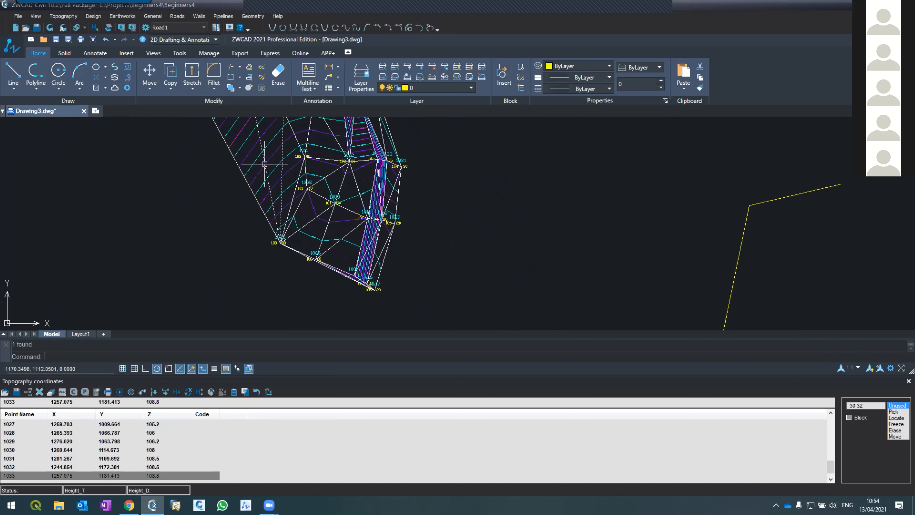
Open the topography lines table for defining lines along surveyed points.
{"action": "left_click", "coordinate": [56, 17]}
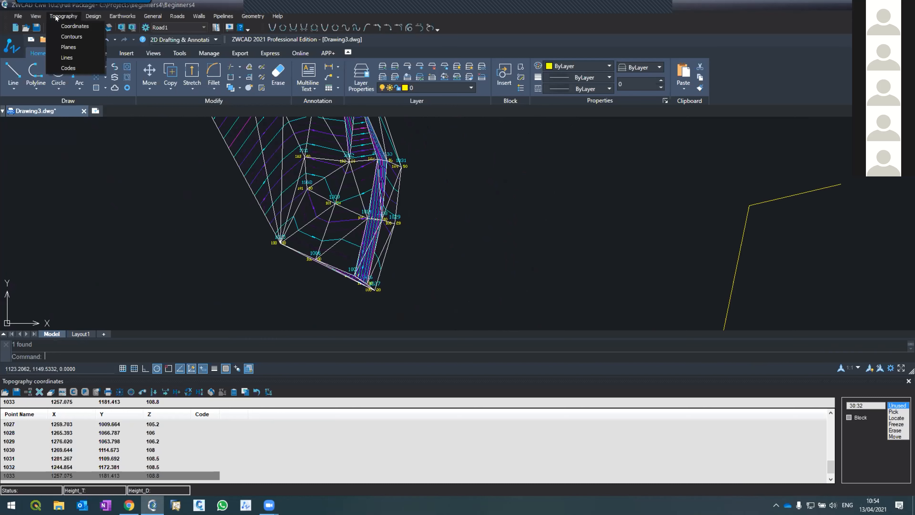
{"action": "left_click", "coordinate": [53, 57]}
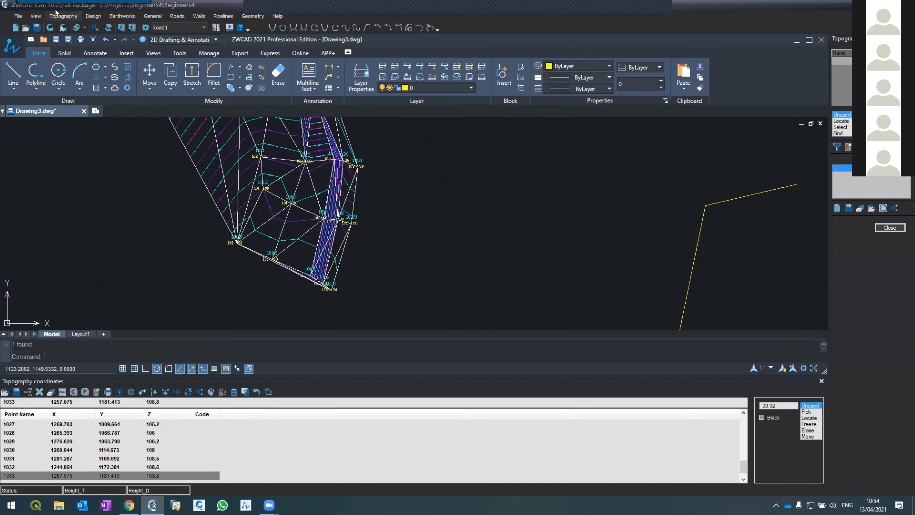
{"action": "left_click", "coordinate": [56, 15]}
{"action": "left_click", "coordinate": [66, 58]}
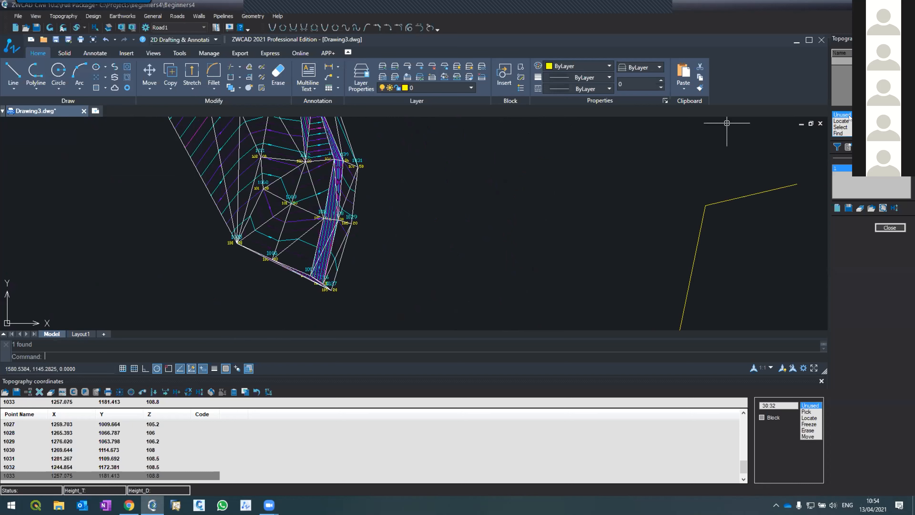
{"action": "left_click", "coordinate": [842, 73]}
{"action": "left_click", "coordinate": [842, 121]}
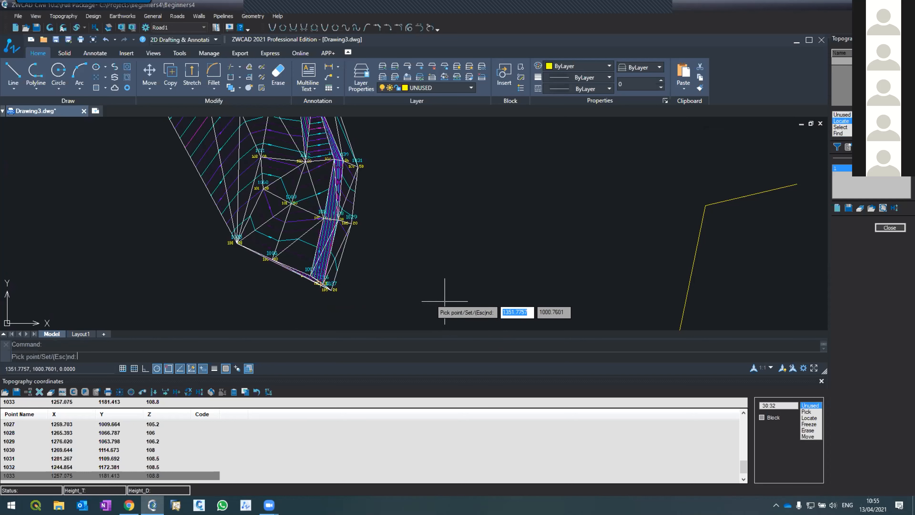
{"action": "key", "text": "Escape"}
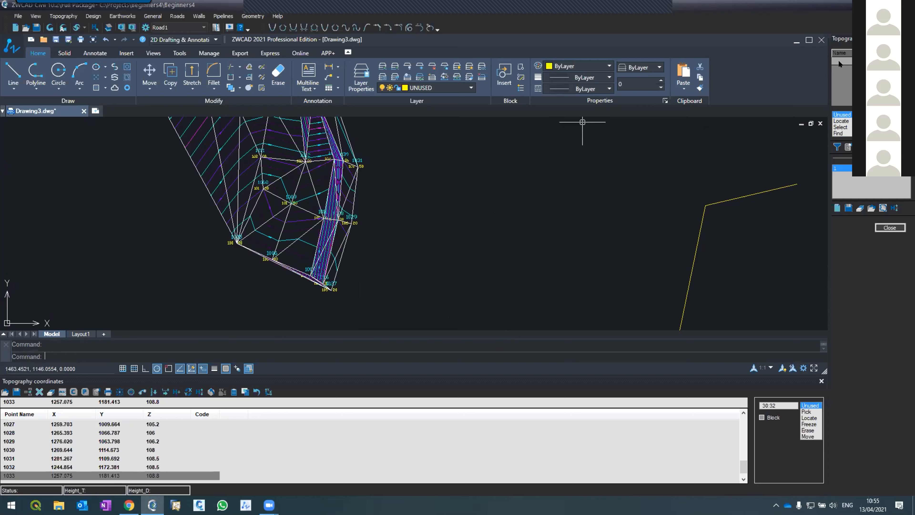
Start a topography line along the upper slope edge with points 1026 and 1028.
{"action": "scroll", "coordinate": [321, 277], "scroll_direction": "up", "scroll_amount": 4}
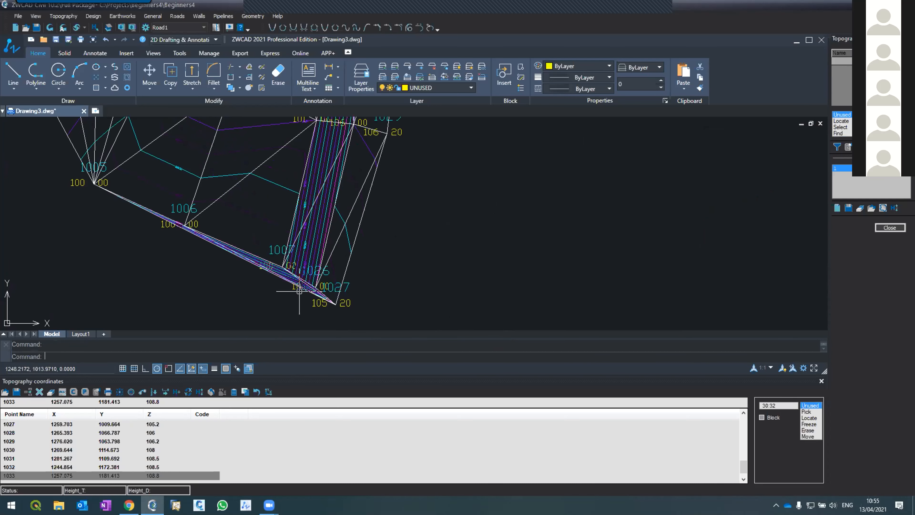
{"action": "left_click", "coordinate": [850, 59]}
{"action": "type", "text": "1026"}
{"action": "key", "text": "Return"}
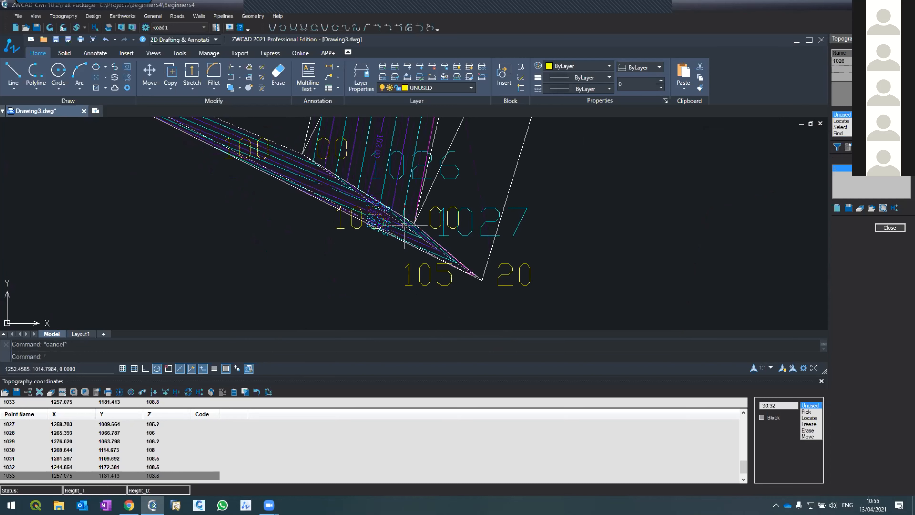
{"action": "scroll", "coordinate": [374, 227], "scroll_direction": "down", "scroll_amount": 5}
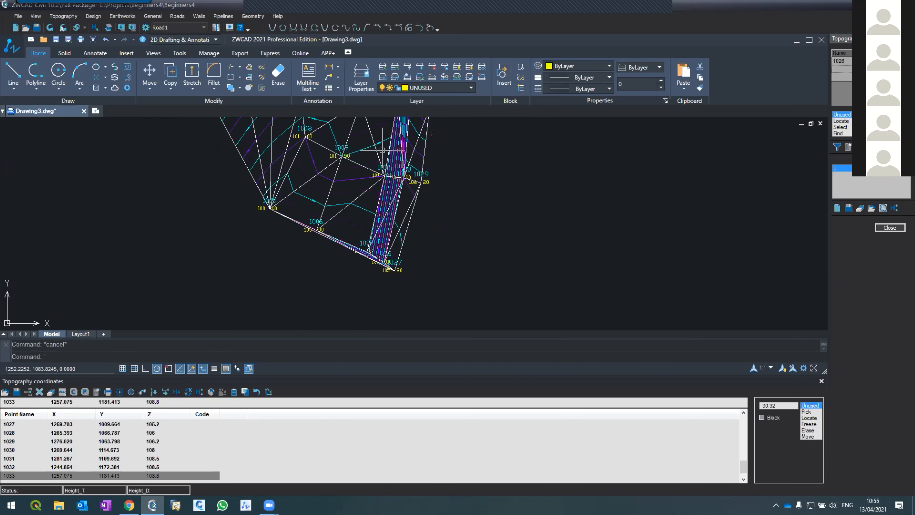
{"action": "scroll", "coordinate": [418, 210], "scroll_direction": "up", "scroll_amount": 4}
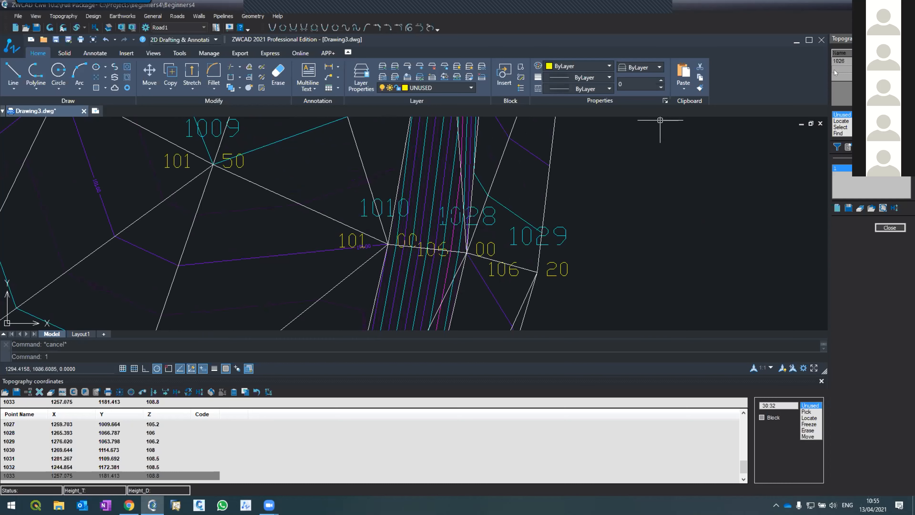
{"action": "type", "text": "102"}
{"action": "key", "text": "Return"}
Continue the upper slope edge line with points 1030 and 1032.
{"action": "scroll", "coordinate": [338, 187], "scroll_direction": "down", "scroll_amount": 1}
{"action": "scroll", "coordinate": [350, 262], "scroll_direction": "up", "scroll_amount": 2}
{"action": "scroll", "coordinate": [363, 303], "scroll_direction": "down", "scroll_amount": 3}
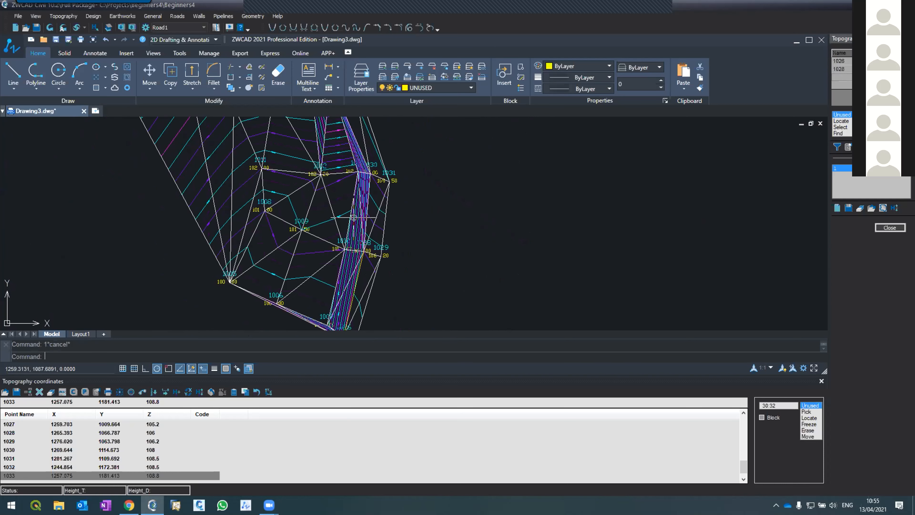
{"action": "scroll", "coordinate": [356, 165], "scroll_direction": "up", "scroll_amount": 2}
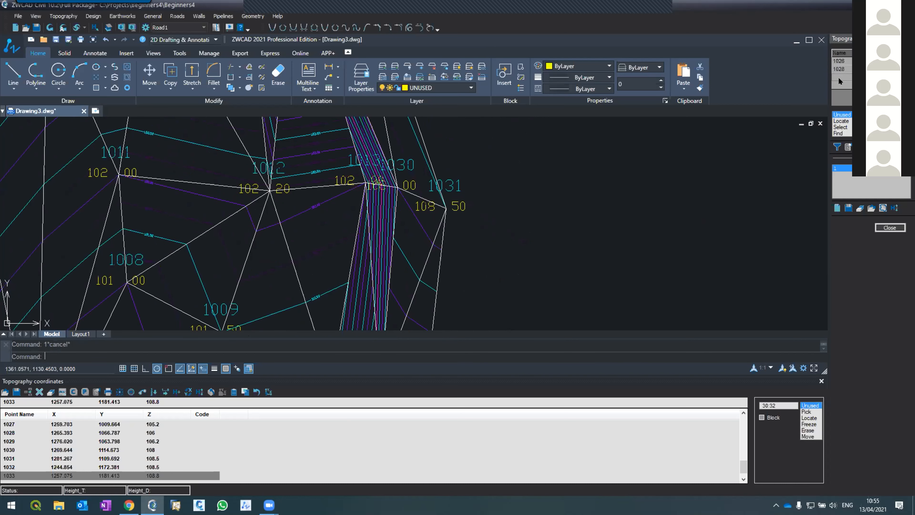
{"action": "type", "text": "1030"}
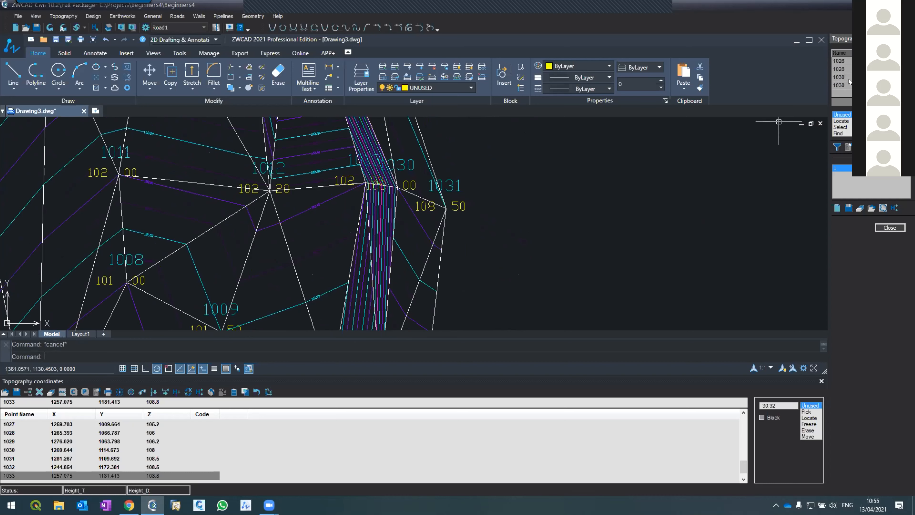
{"action": "key", "text": "Return"}
{"action": "scroll", "coordinate": [441, 268], "scroll_direction": "down", "scroll_amount": 4}
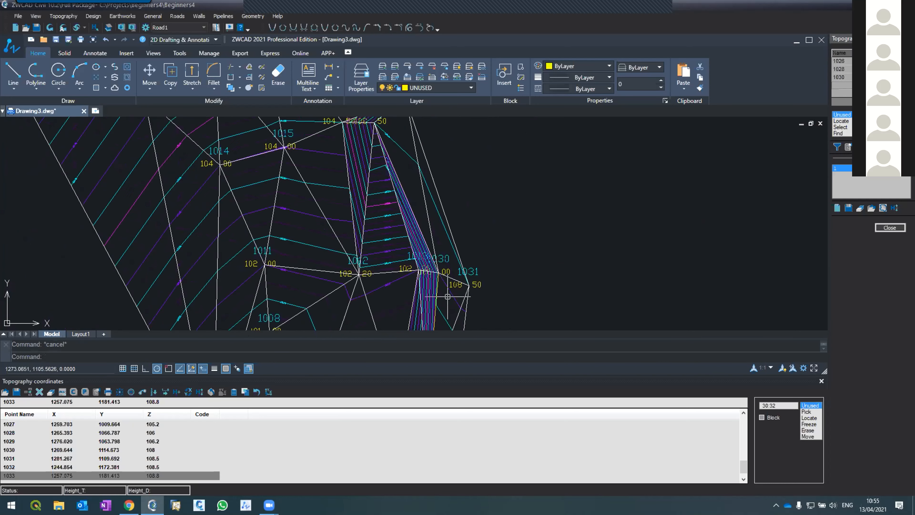
{"action": "scroll", "coordinate": [402, 187], "scroll_direction": "up", "scroll_amount": 1}
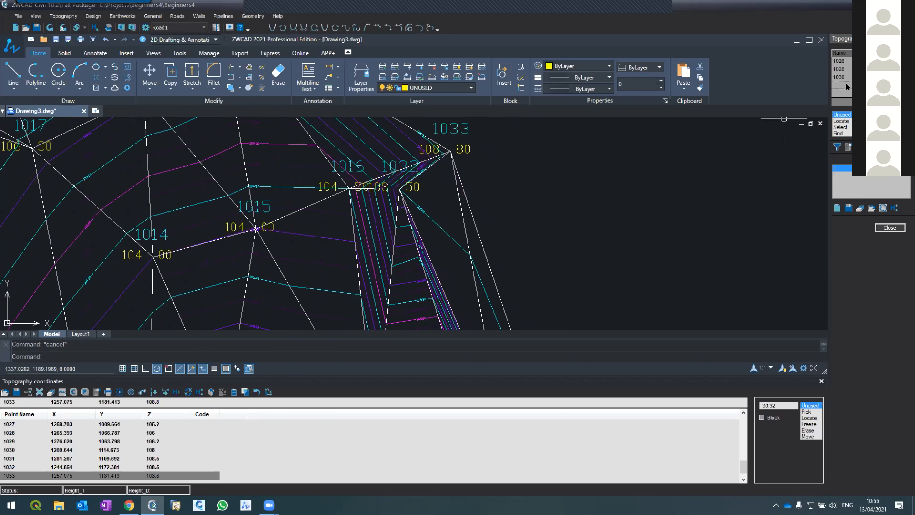
{"action": "type", "text": "1032"}
{"action": "key", "text": "Return"}
Examine the triangles and contours at the north end around points 1016, 1018, 1019, 1032 and 1033.
{"action": "scroll", "coordinate": [647, 269], "scroll_direction": "down", "scroll_amount": 1}
{"action": "scroll", "coordinate": [648, 269], "scroll_direction": "down", "scroll_amount": 3}
{"action": "scroll", "coordinate": [523, 238], "scroll_direction": "down", "scroll_amount": 1}
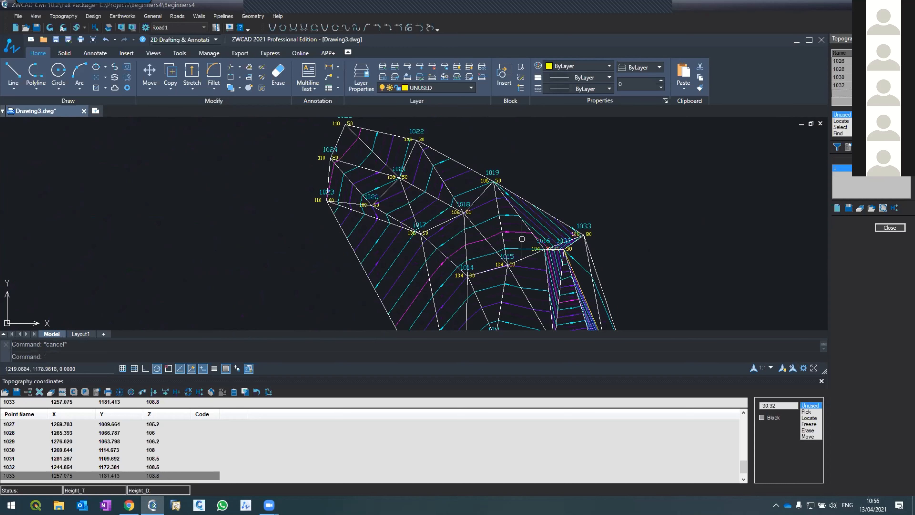
{"action": "scroll", "coordinate": [507, 179], "scroll_direction": "up", "scroll_amount": 1}
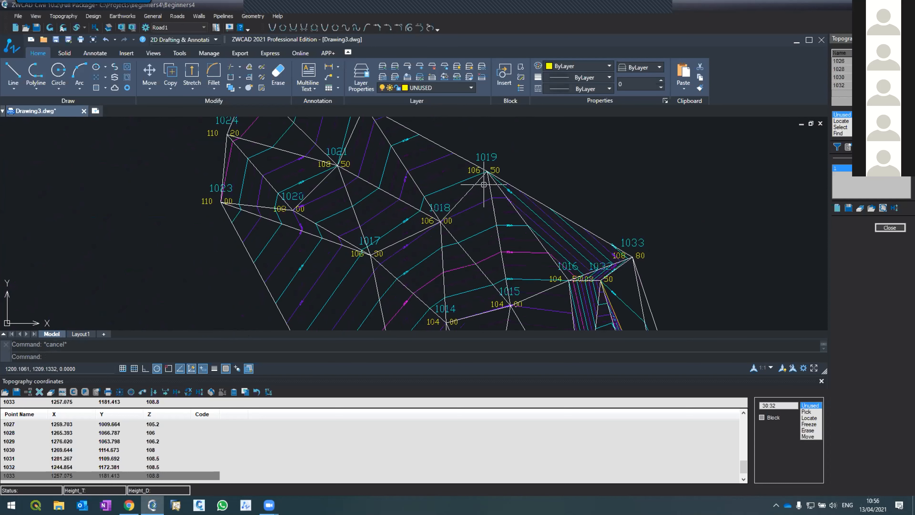
{"action": "scroll", "coordinate": [460, 166], "scroll_direction": "up", "scroll_amount": 1}
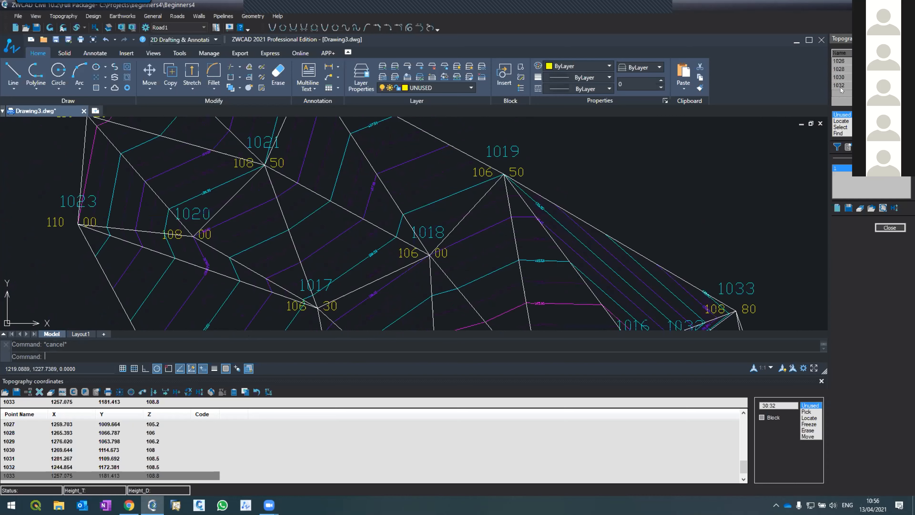
{"action": "scroll", "coordinate": [626, 149], "scroll_direction": "down", "scroll_amount": 2}
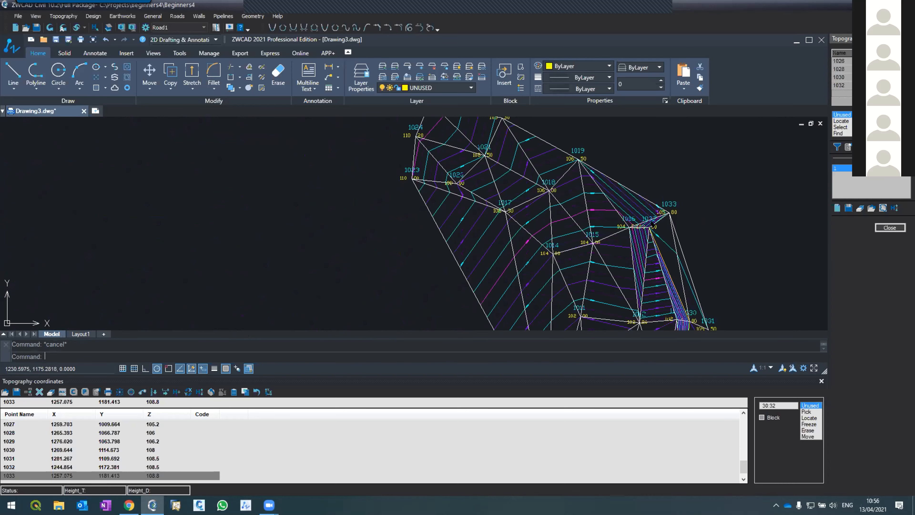
{"action": "scroll", "coordinate": [643, 235], "scroll_direction": "up", "scroll_amount": 4}
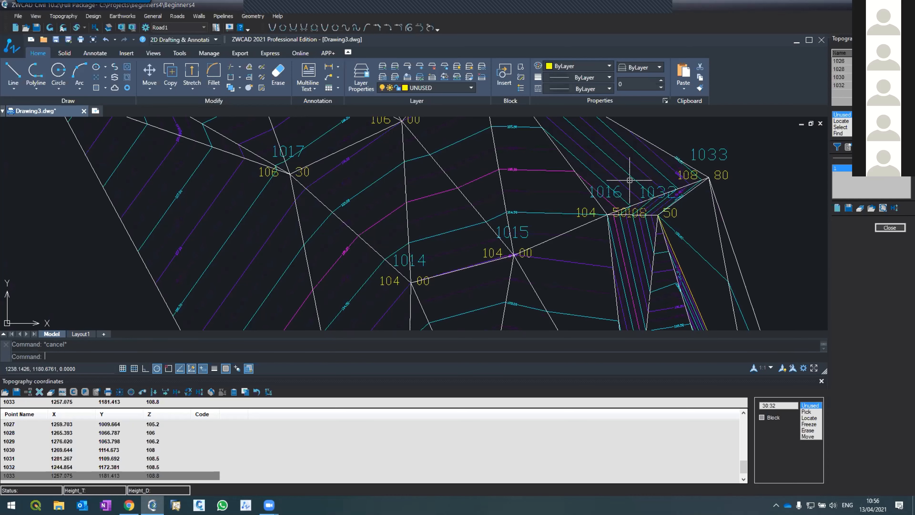
Compare the yellow profile sketch with the slope triangles near points 1007, 1026, 1027 and 1028.
{"action": "scroll", "coordinate": [644, 202], "scroll_direction": "down", "scroll_amount": 10}
{"action": "scroll", "coordinate": [777, 205], "scroll_direction": "up", "scroll_amount": 2}
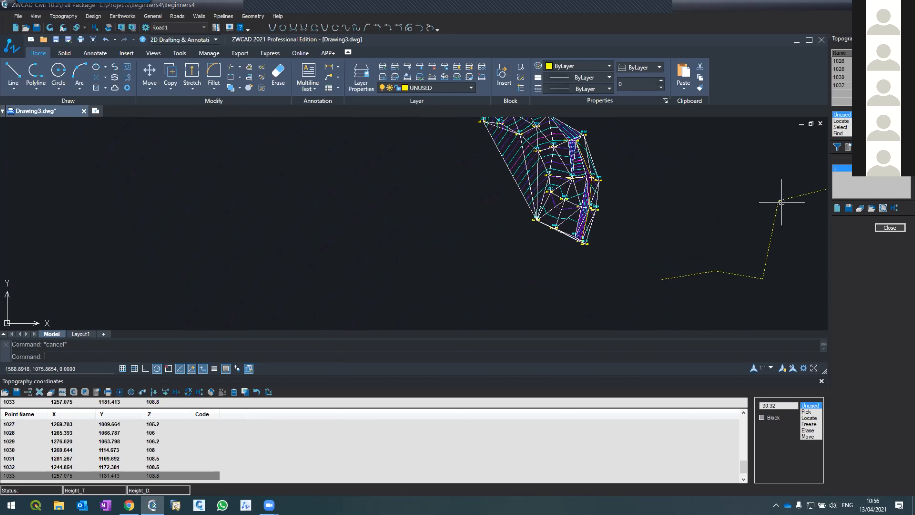
{"action": "scroll", "coordinate": [778, 198], "scroll_direction": "up", "scroll_amount": 4}
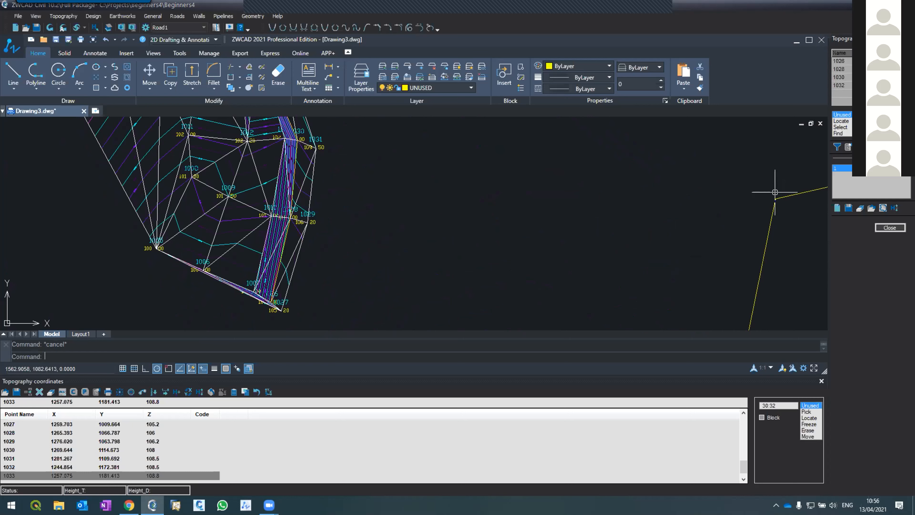
{"action": "left_click", "coordinate": [842, 77]}
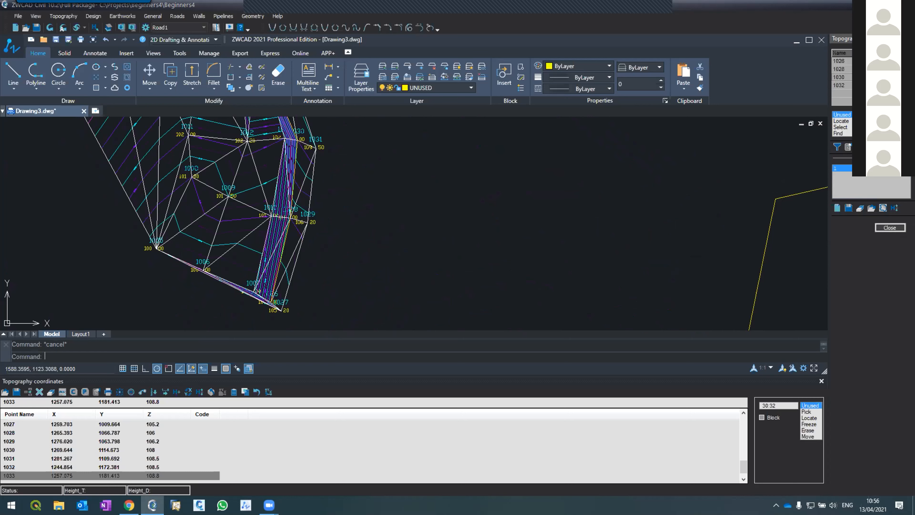
{"action": "scroll", "coordinate": [871, 77], "scroll_direction": "down", "scroll_amount": 1}
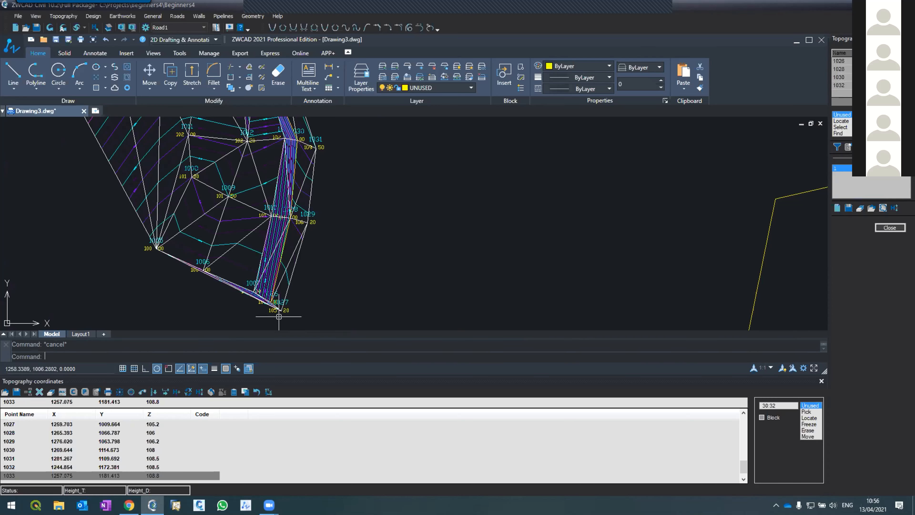
{"action": "scroll", "coordinate": [251, 299], "scroll_direction": "down", "scroll_amount": 1}
{"action": "scroll", "coordinate": [251, 299], "scroll_direction": "up", "scroll_amount": 2}
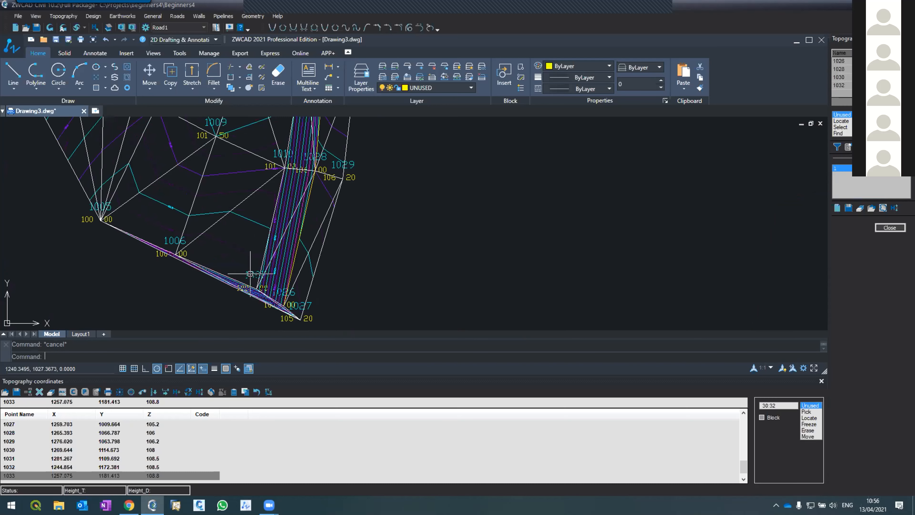
{"action": "scroll", "coordinate": [252, 274], "scroll_direction": "up", "scroll_amount": 1}
{"action": "scroll", "coordinate": [308, 222], "scroll_direction": "down", "scroll_amount": 2}
{"action": "scroll", "coordinate": [308, 221], "scroll_direction": "down", "scroll_amount": 2}
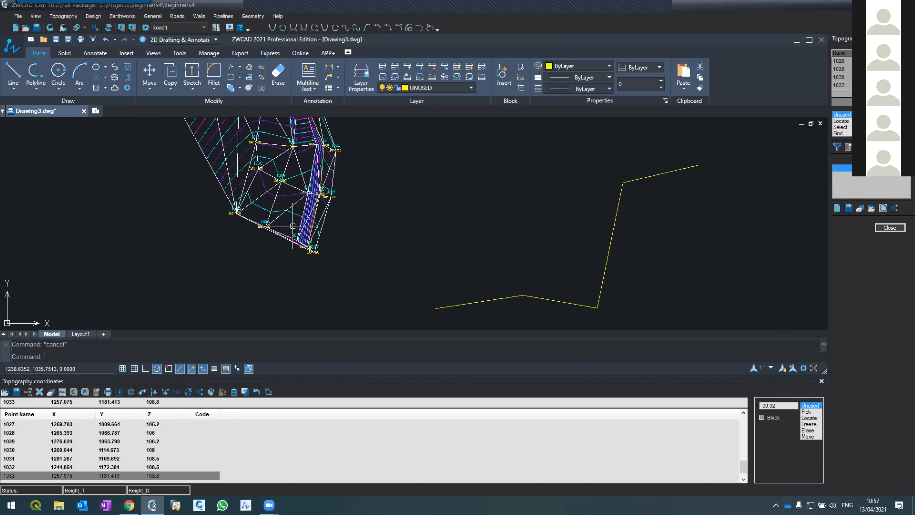
Start a second topography line along the lower slope edge with point 1007.
{"action": "scroll", "coordinate": [298, 227], "scroll_direction": "up", "scroll_amount": 5}
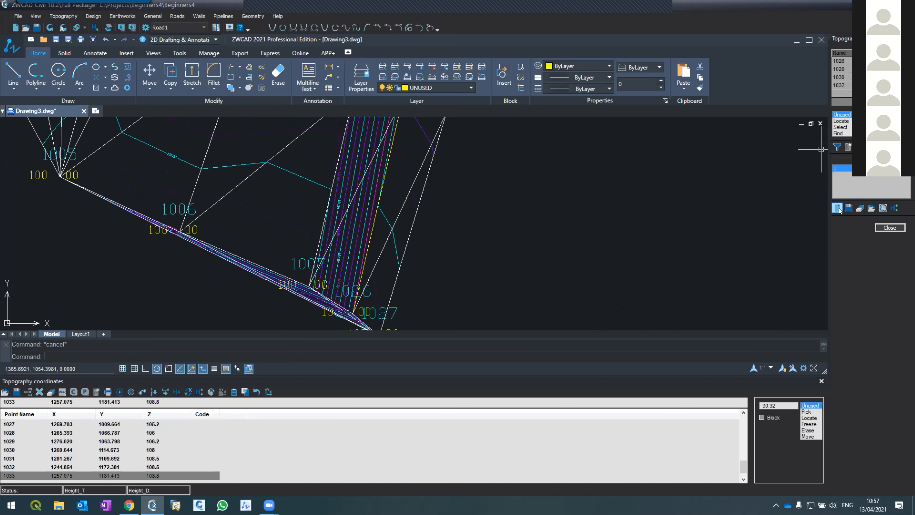
{"action": "left_click", "coordinate": [836, 209]}
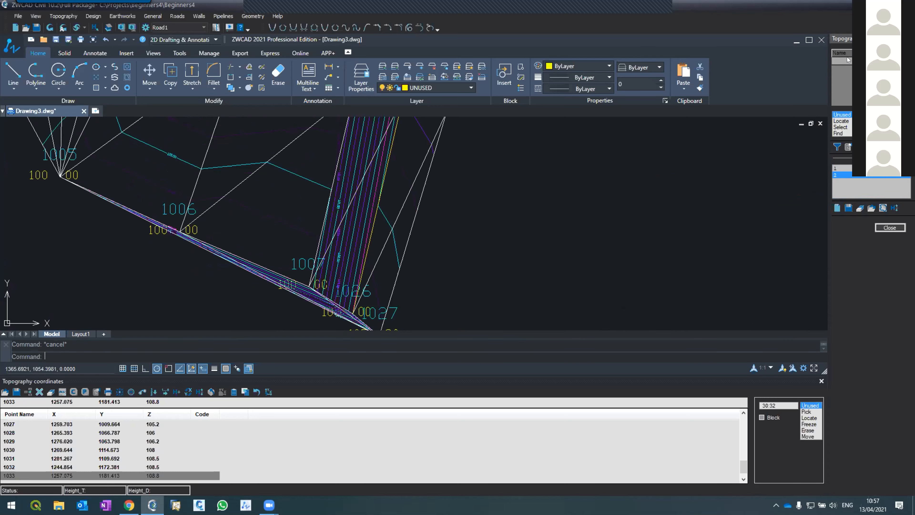
{"action": "left_click", "coordinate": [846, 61]}
{"action": "type", "text": "1007"}
{"action": "key", "text": "Return"}
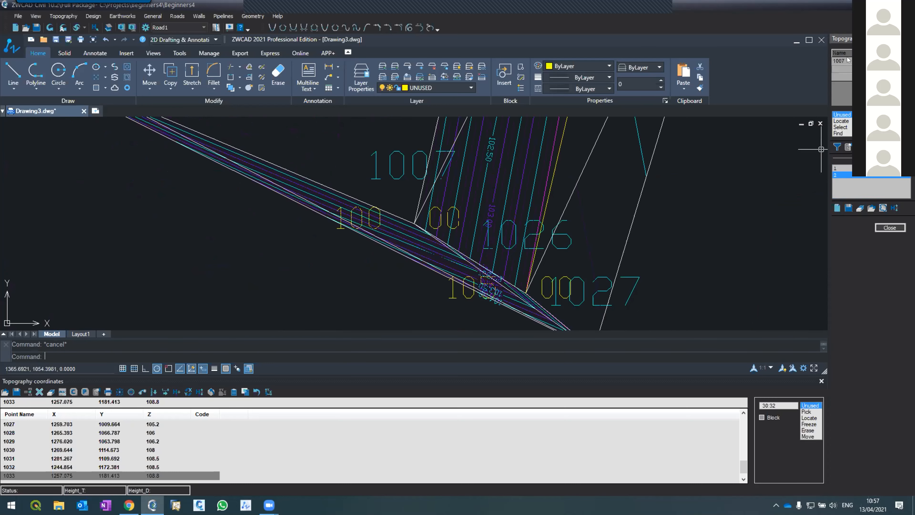
Continue the lower slope edge line by locating points 1010 and 1013 in the drawing.
{"action": "scroll", "coordinate": [501, 293], "scroll_direction": "down", "scroll_amount": 6}
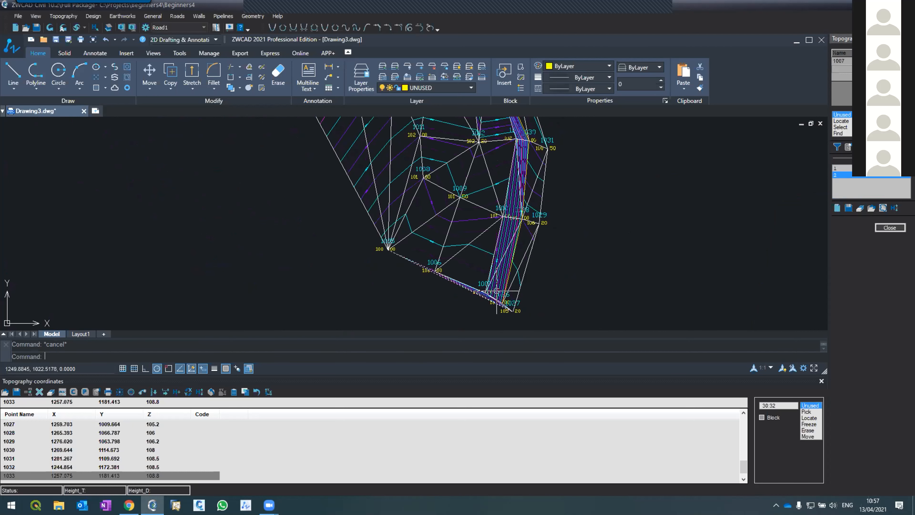
{"action": "scroll", "coordinate": [508, 168], "scroll_direction": "up", "scroll_amount": 4}
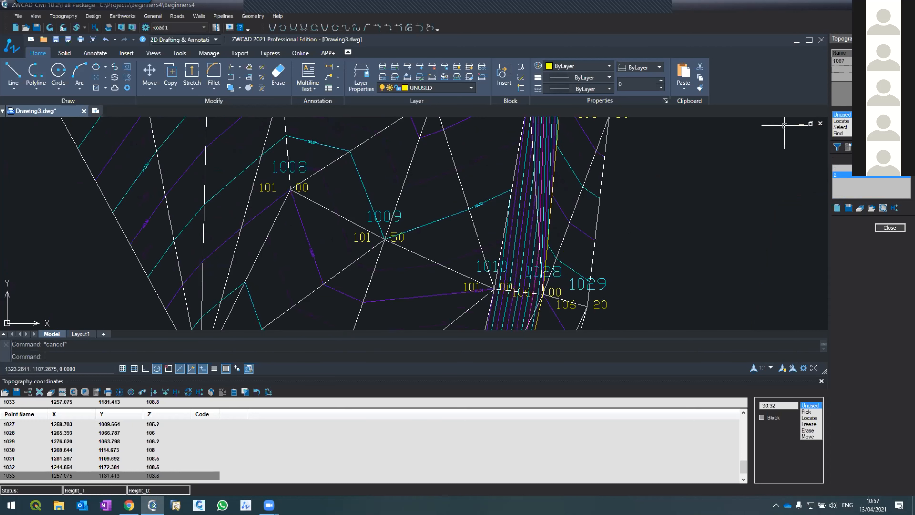
{"action": "left_click", "coordinate": [846, 121]}
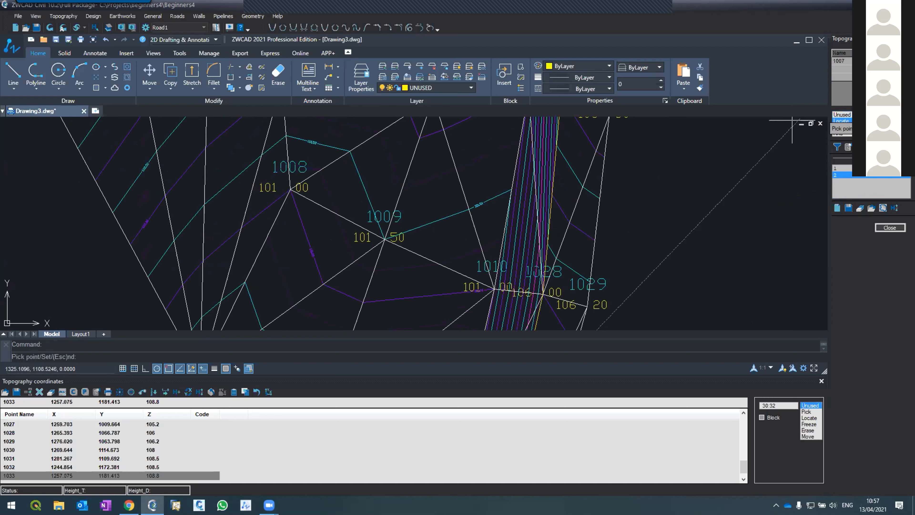
{"action": "scroll", "coordinate": [481, 201], "scroll_direction": "down", "scroll_amount": 4}
{"action": "scroll", "coordinate": [486, 235], "scroll_direction": "up", "scroll_amount": 4}
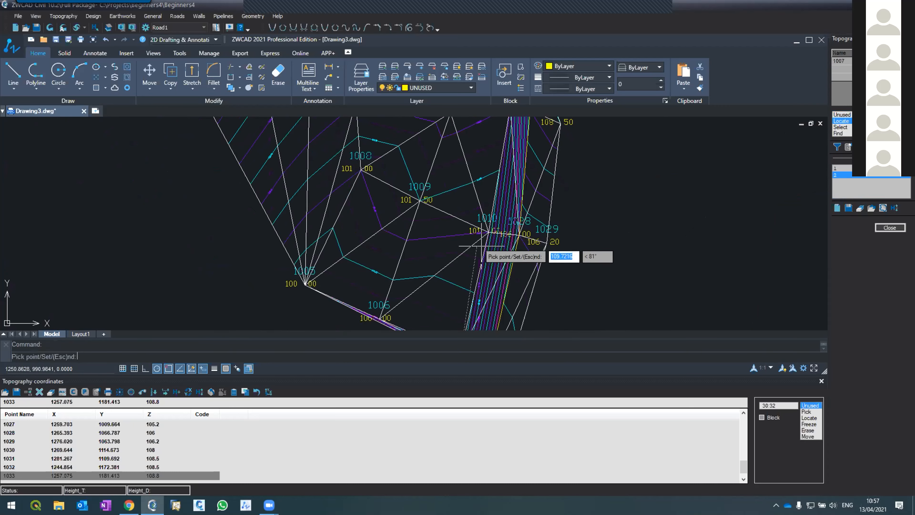
{"action": "left_click", "coordinate": [485, 231]}
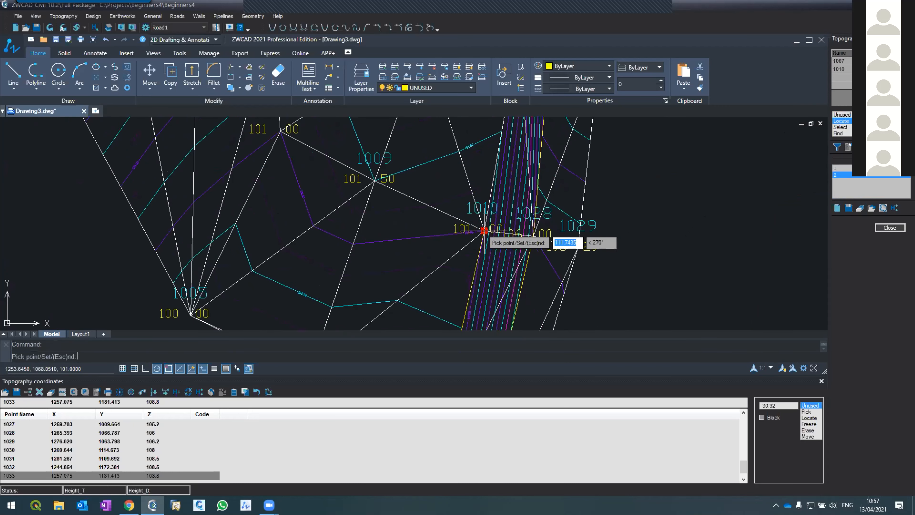
{"action": "scroll", "coordinate": [699, 241], "scroll_direction": "down", "scroll_amount": 3}
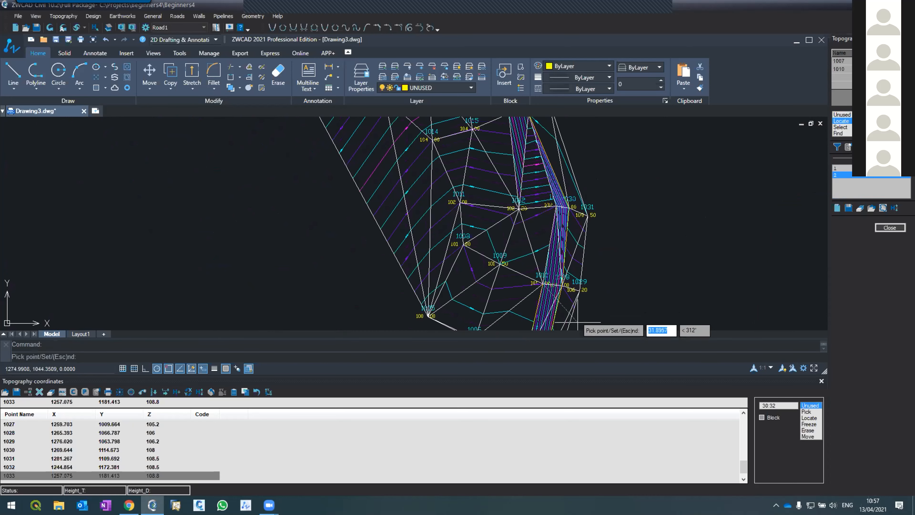
{"action": "scroll", "coordinate": [559, 200], "scroll_direction": "up", "scroll_amount": 3}
{"action": "left_click", "coordinate": [628, 199]}
Extend the lower slope edge line through points 1016 and 1019 and finish locating points.
{"action": "scroll", "coordinate": [629, 274], "scroll_direction": "down", "scroll_amount": 3}
{"action": "scroll", "coordinate": [584, 231], "scroll_direction": "up", "scroll_amount": 2}
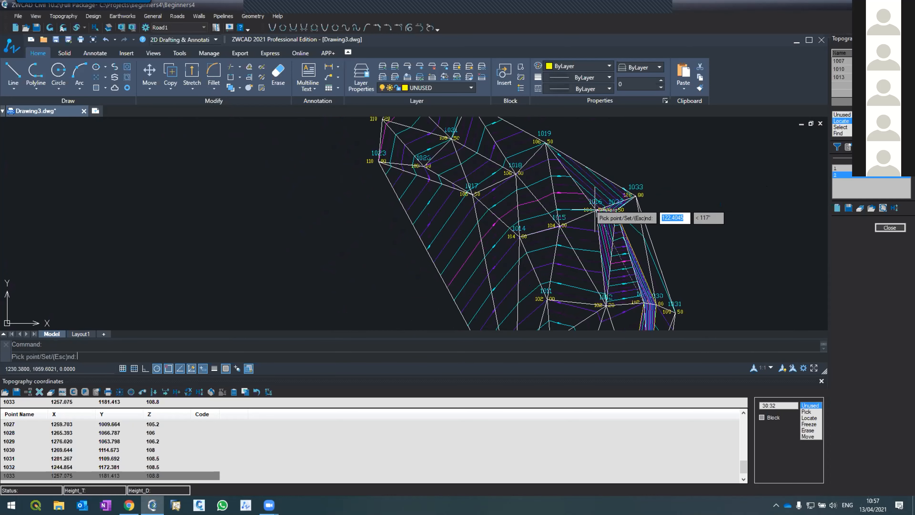
{"action": "scroll", "coordinate": [598, 232], "scroll_direction": "up", "scroll_amount": 2}
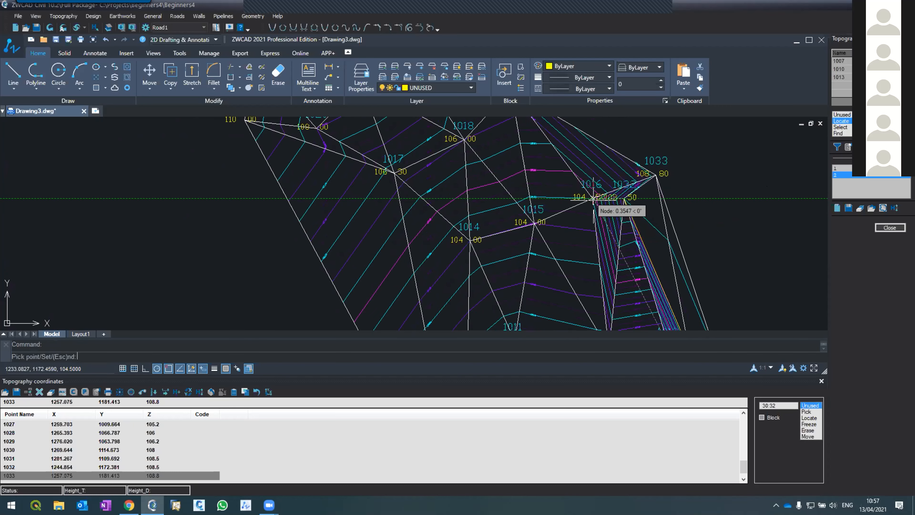
{"action": "left_click", "coordinate": [593, 199]}
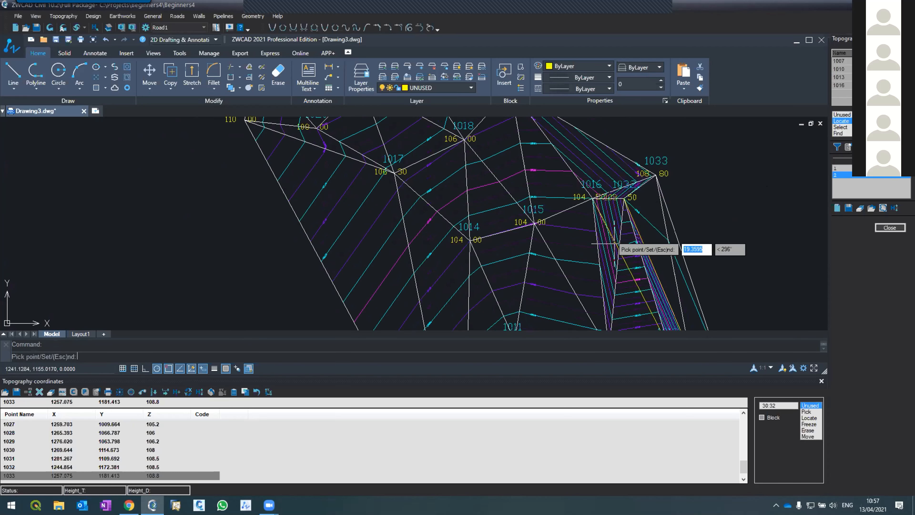
{"action": "scroll", "coordinate": [609, 247], "scroll_direction": "down", "scroll_amount": 3}
{"action": "scroll", "coordinate": [609, 246], "scroll_direction": "up", "scroll_amount": 3}
{"action": "left_click", "coordinate": [576, 187]}
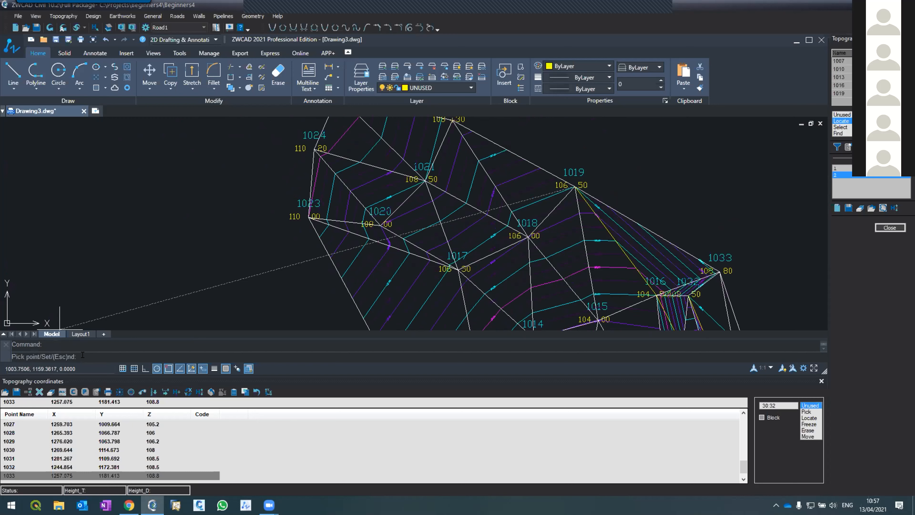
{"action": "key", "text": "Return"}
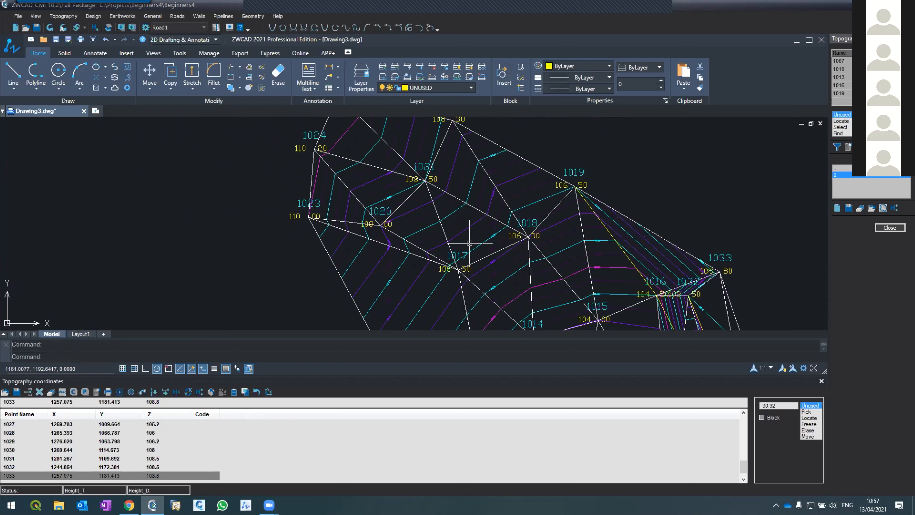
Compare the point lists of topography lines 1 and 2 by switching between them.
{"action": "left_click", "coordinate": [835, 167]}
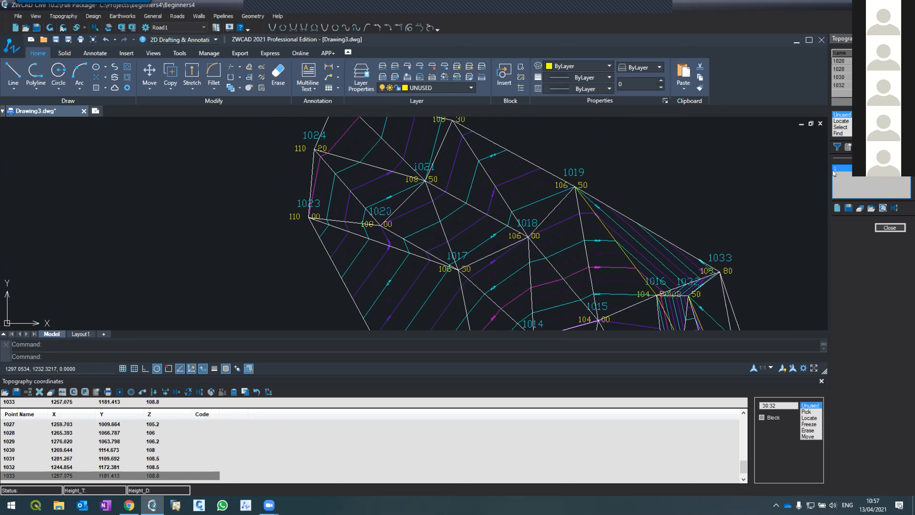
{"action": "left_click", "coordinate": [834, 172]}
{"action": "left_click", "coordinate": [835, 169]}
{"action": "left_click", "coordinate": [835, 172]}
{"action": "left_click", "coordinate": [835, 169]}
{"action": "left_click", "coordinate": [835, 172]}
{"action": "left_click", "coordinate": [835, 169]}
{"action": "left_click", "coordinate": [835, 174]}
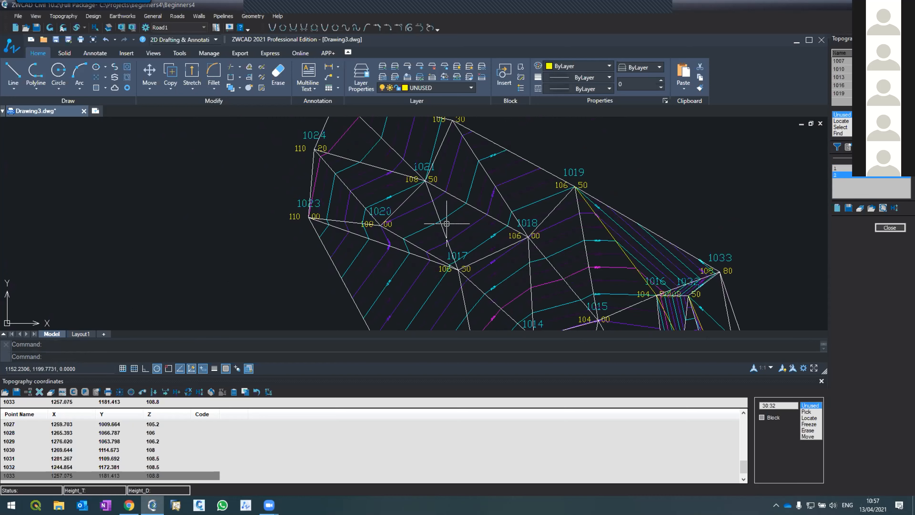
Draw the defined topography lines into the CAD drawing.
{"action": "scroll", "coordinate": [443, 216], "scroll_direction": "down", "scroll_amount": 6}
{"action": "scroll", "coordinate": [505, 288], "scroll_direction": "up", "scroll_amount": 5}
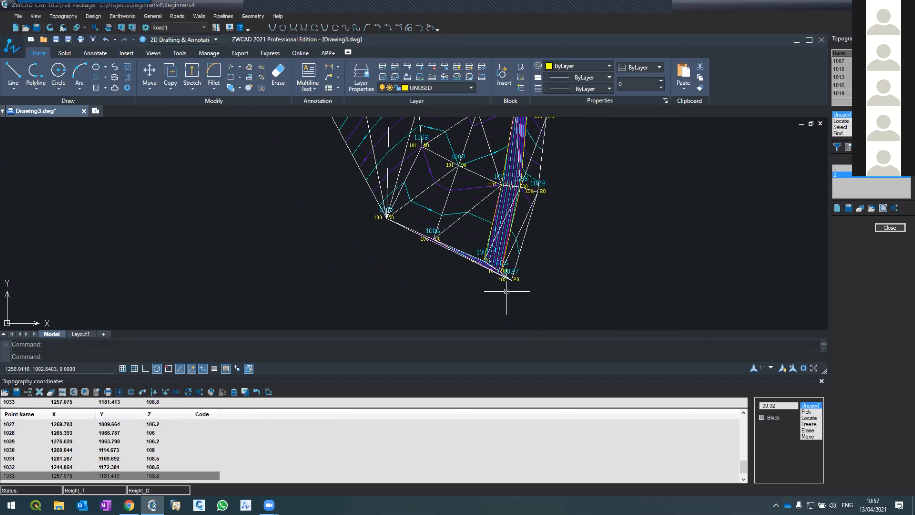
{"action": "scroll", "coordinate": [504, 231], "scroll_direction": "down", "scroll_amount": 4}
{"action": "scroll", "coordinate": [491, 212], "scroll_direction": "up", "scroll_amount": 4}
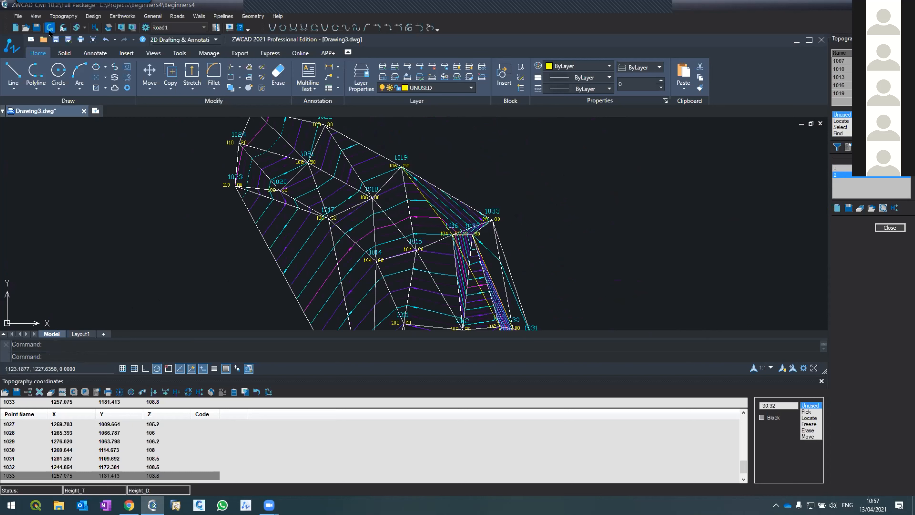
{"action": "left_click", "coordinate": [49, 28]}
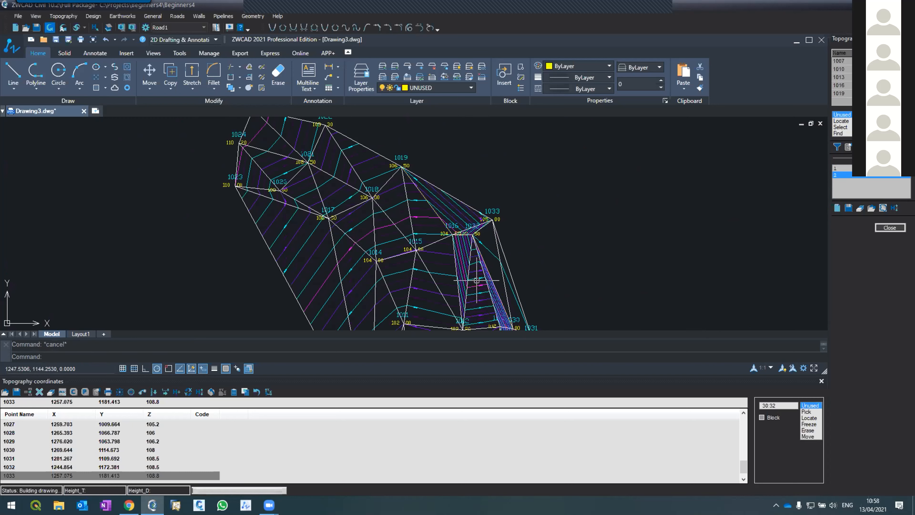
List the properties and vertices of the lower slope edge polyline between points 1007 and 1019.
{"action": "left_click", "coordinate": [438, 213]}
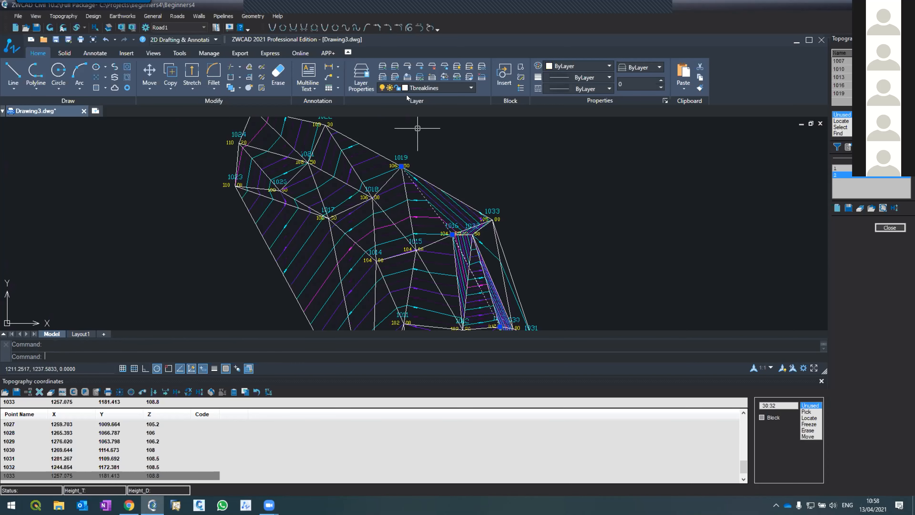
{"action": "type", "text": "li"}
{"action": "key", "text": "Return"}
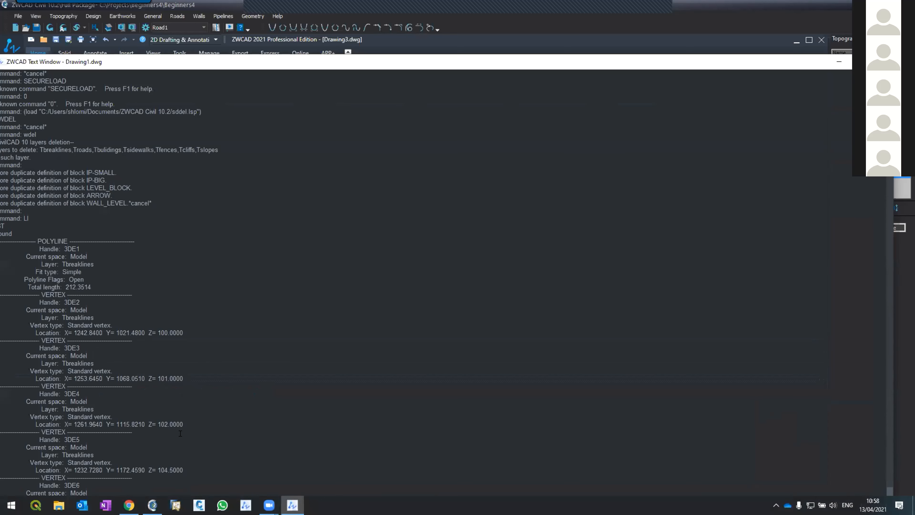
{"action": "key", "text": "F2"}
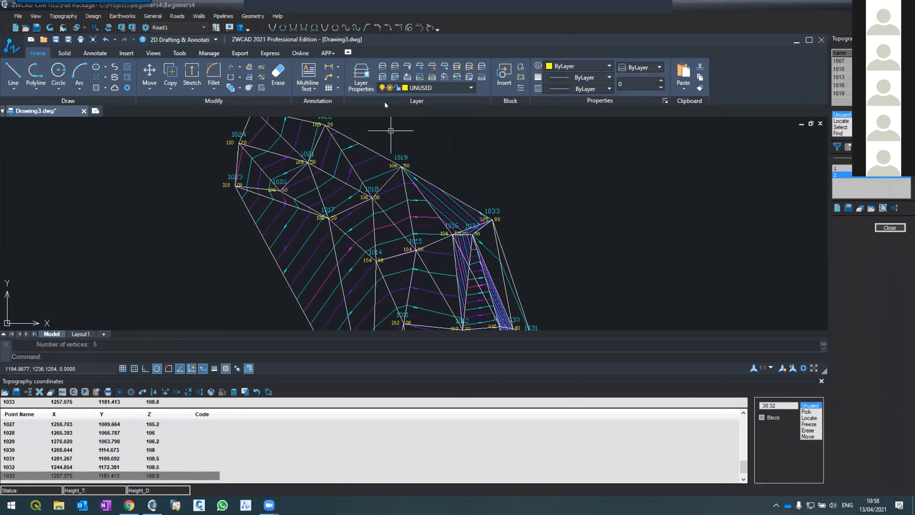
Set the colour of the Ttriangles layer to red.
{"action": "left_click", "coordinate": [405, 88]}
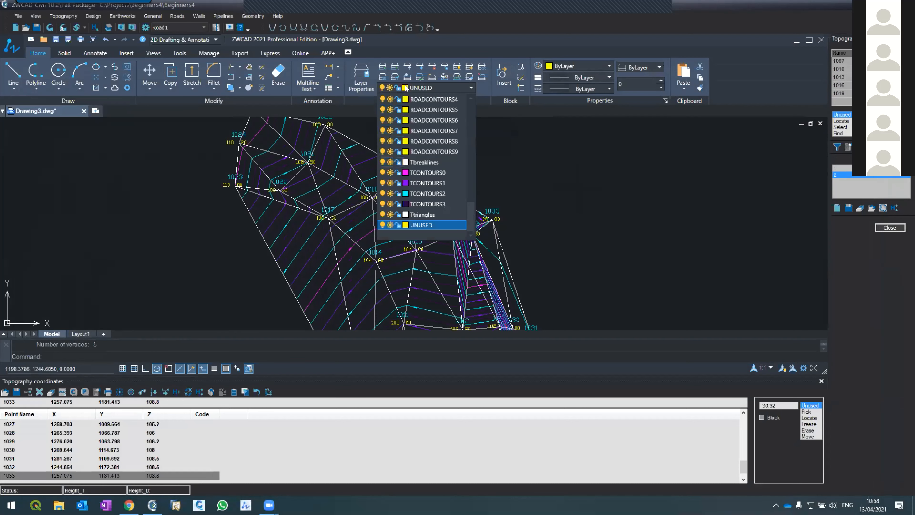
{"action": "left_click", "coordinate": [406, 215]}
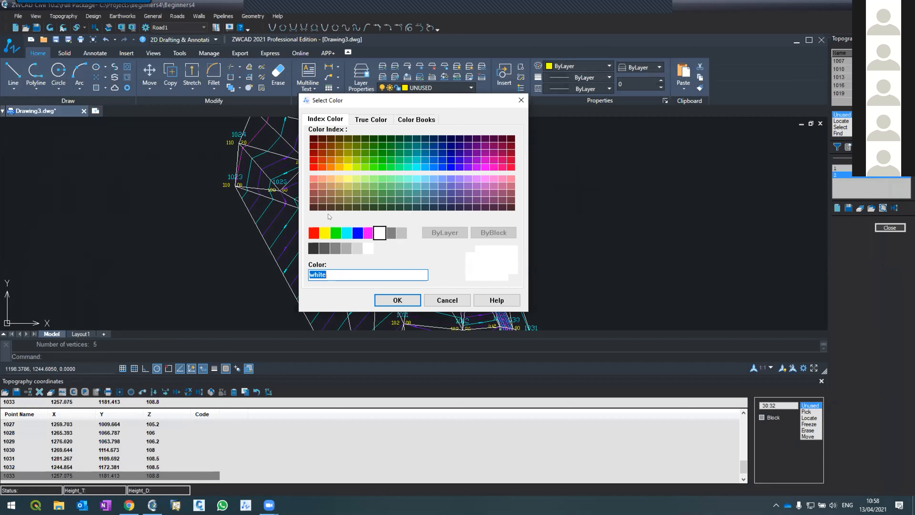
{"action": "left_click", "coordinate": [314, 233]}
{"action": "left_click", "coordinate": [396, 300]}
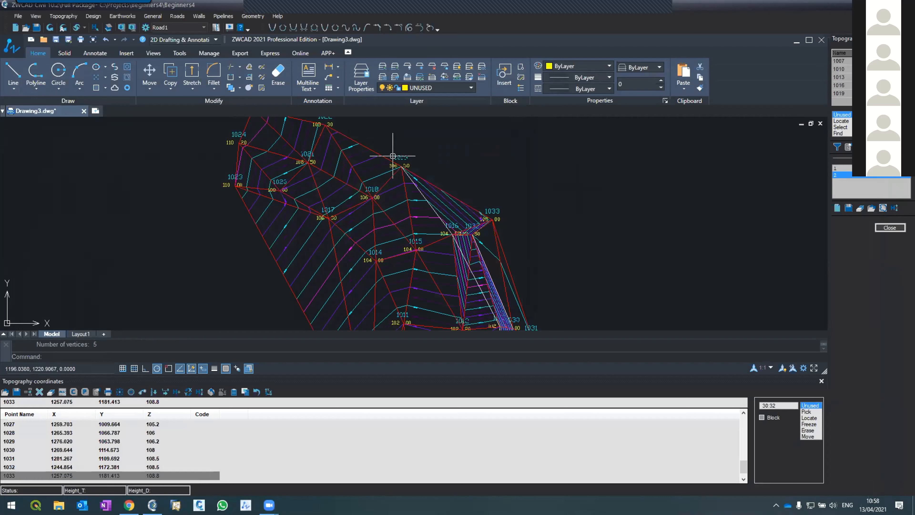
Set the colour of the Tbreaklines layer to index colour 50.
{"action": "left_click", "coordinate": [407, 89]}
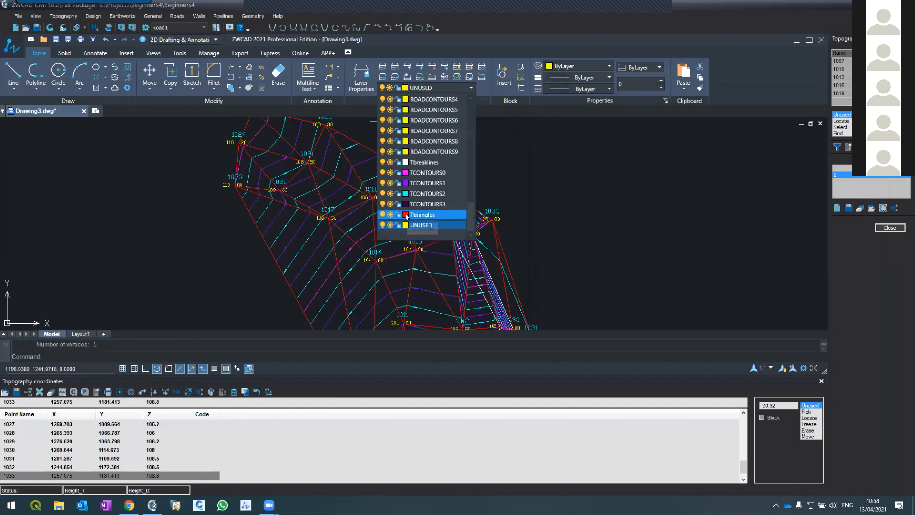
{"action": "left_click", "coordinate": [406, 163]}
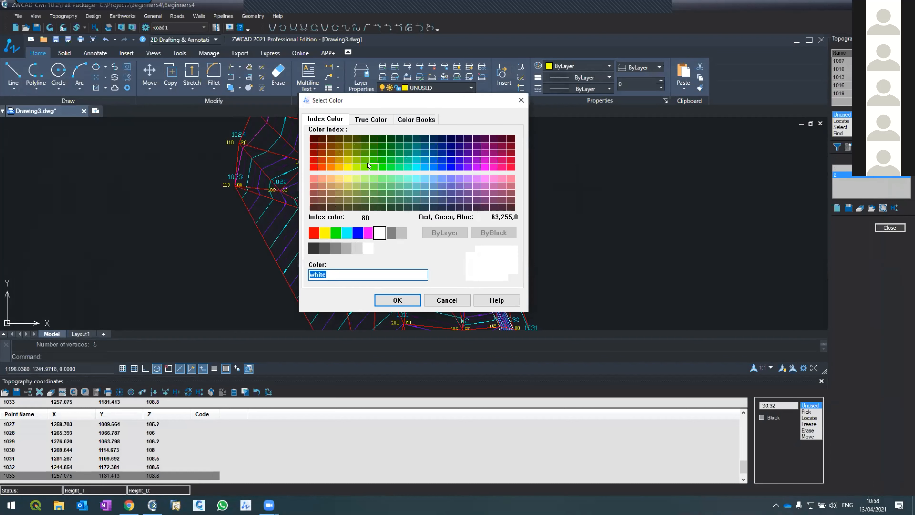
{"action": "left_click", "coordinate": [346, 168]}
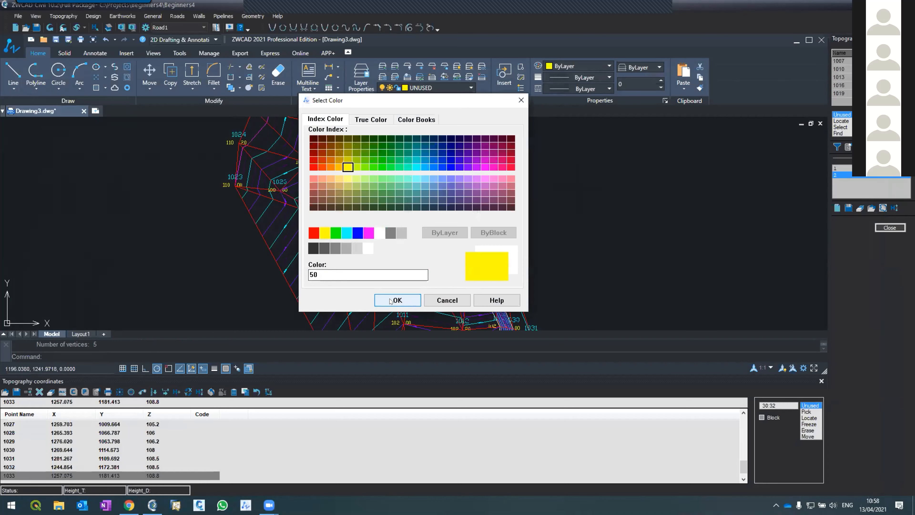
{"action": "left_click", "coordinate": [398, 299]}
Set the lineweight of the Tbreaklines layer to 0.53 mm.
{"action": "scroll", "coordinate": [398, 168], "scroll_direction": "down", "scroll_amount": 4}
{"action": "scroll", "coordinate": [384, 220], "scroll_direction": "up", "scroll_amount": 2}
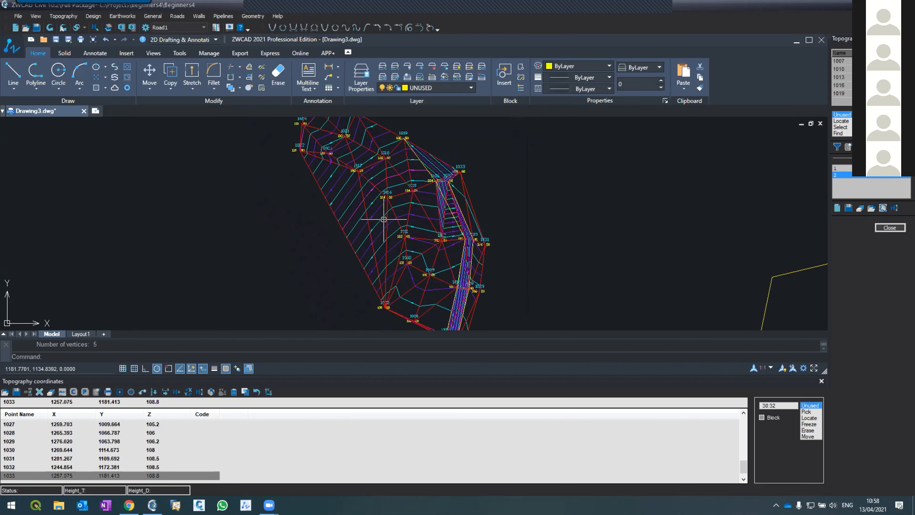
{"action": "scroll", "coordinate": [491, 273], "scroll_direction": "up", "scroll_amount": 2}
{"action": "scroll", "coordinate": [492, 273], "scroll_direction": "up", "scroll_amount": 2}
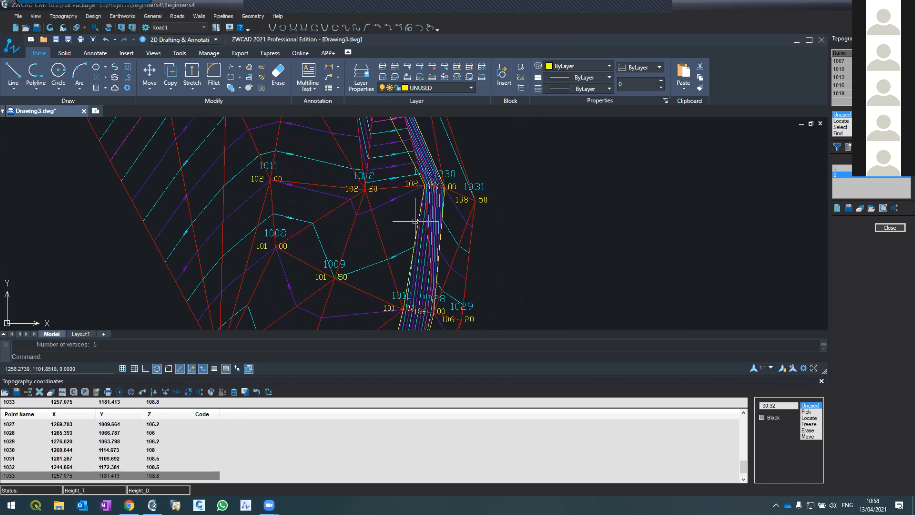
{"action": "left_click", "coordinate": [362, 89]}
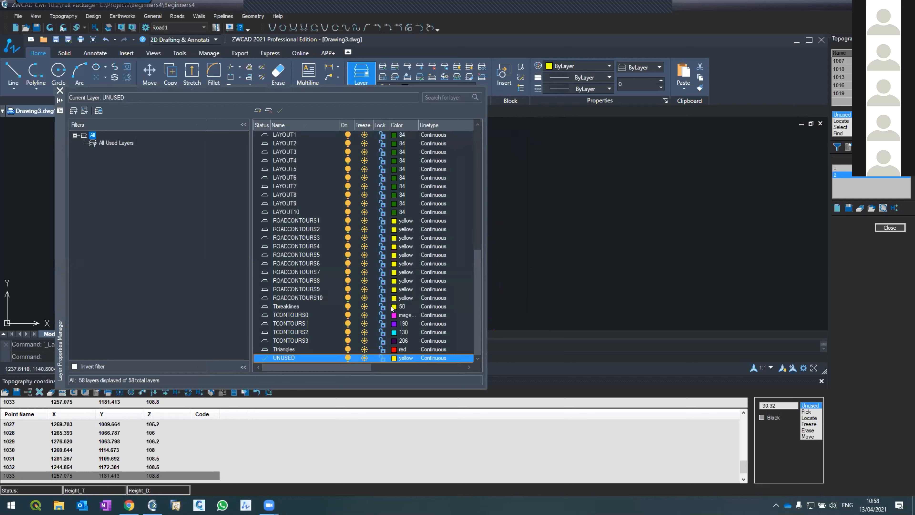
{"action": "left_click", "coordinate": [468, 368]}
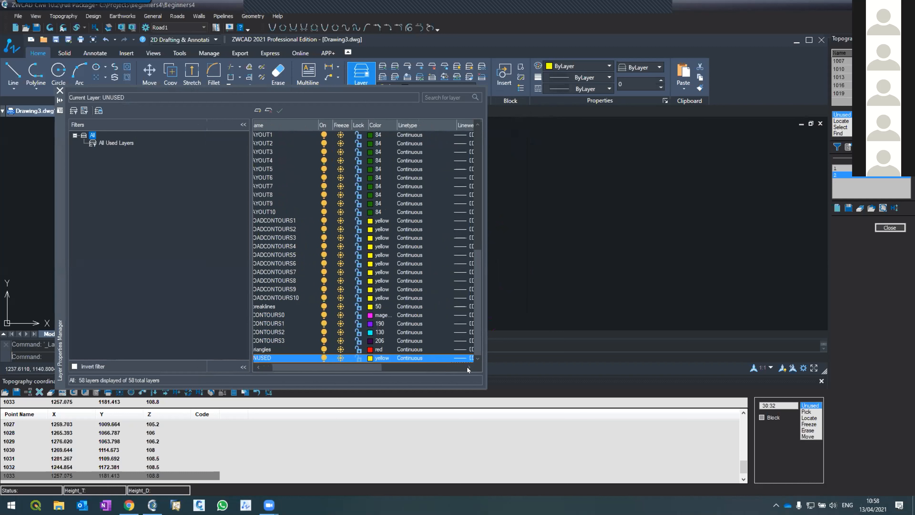
{"action": "left_click", "coordinate": [446, 306]}
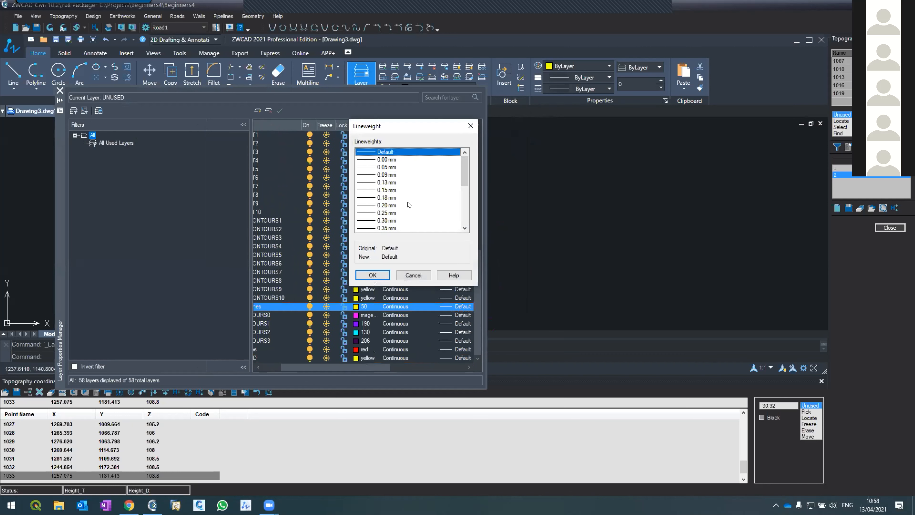
{"action": "scroll", "coordinate": [400, 201], "scroll_direction": "down", "scroll_amount": 2}
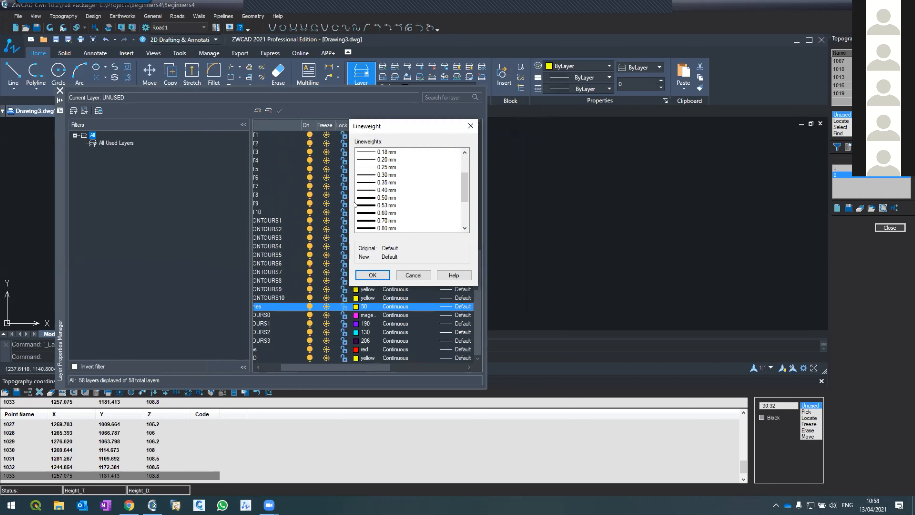
{"action": "left_click", "coordinate": [382, 205]}
{"action": "left_click", "coordinate": [373, 275]}
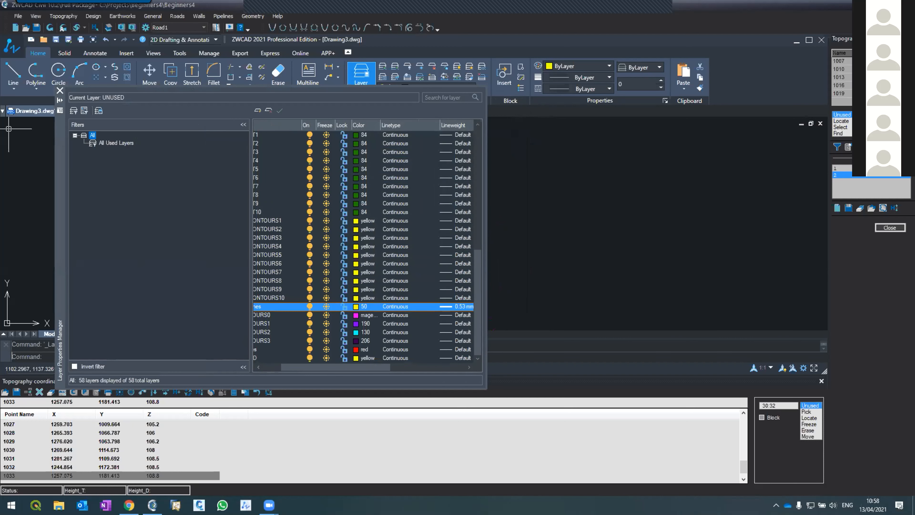
Close the layer properties and turn on lineweight display for the drawing.
{"action": "left_click", "coordinate": [60, 90]}
{"action": "left_click", "coordinate": [214, 368]}
{"action": "scroll", "coordinate": [310, 227], "scroll_direction": "down", "scroll_amount": 5}
{"action": "scroll", "coordinate": [310, 242], "scroll_direction": "up", "scroll_amount": 1}
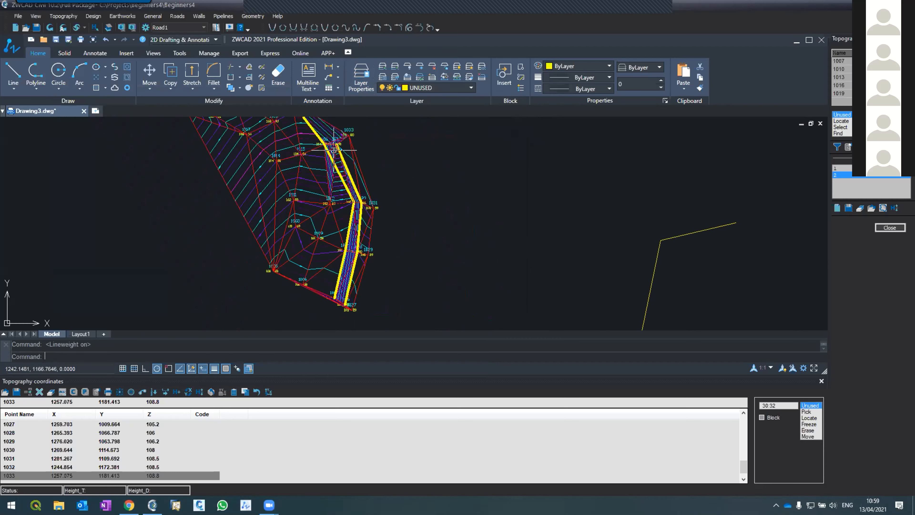
Recalculate the topography triangulation and contours with the defined slope edge lines.
{"action": "scroll", "coordinate": [334, 149], "scroll_direction": "up", "scroll_amount": 4}
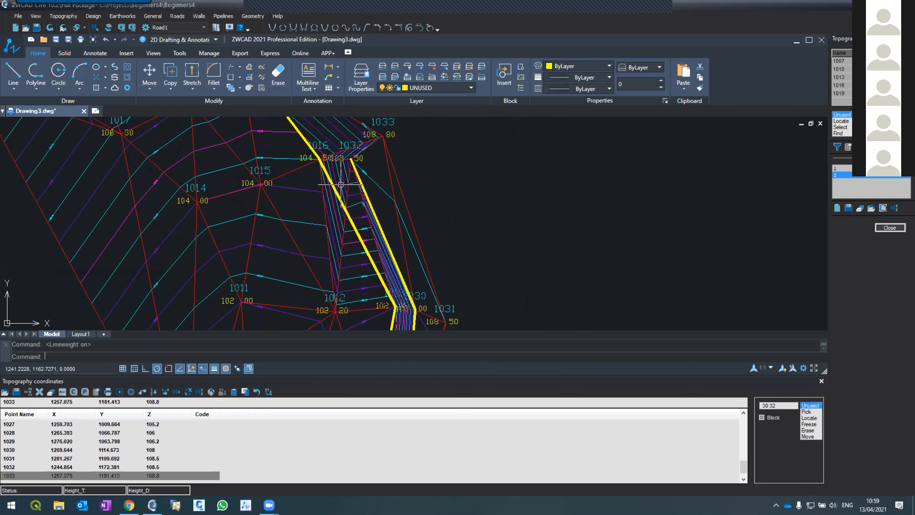
{"action": "scroll", "coordinate": [339, 159], "scroll_direction": "up", "scroll_amount": 2}
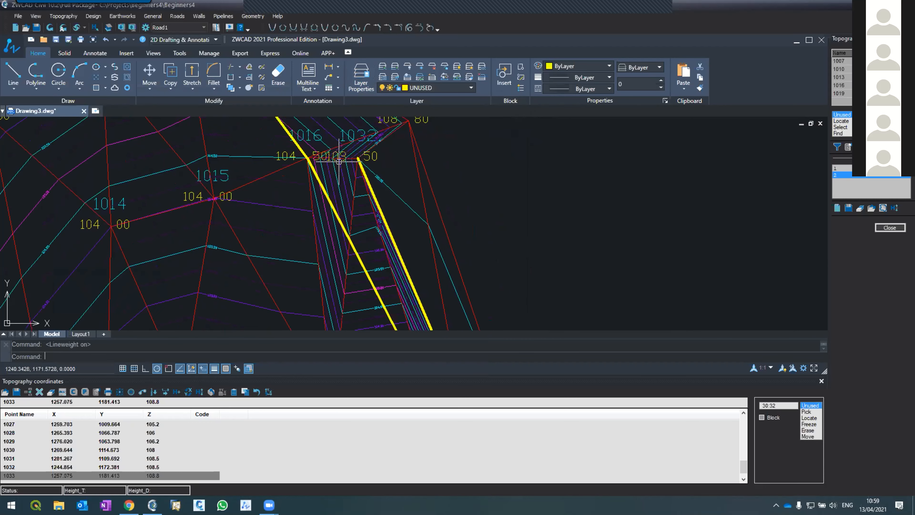
{"action": "left_click", "coordinate": [50, 18]}
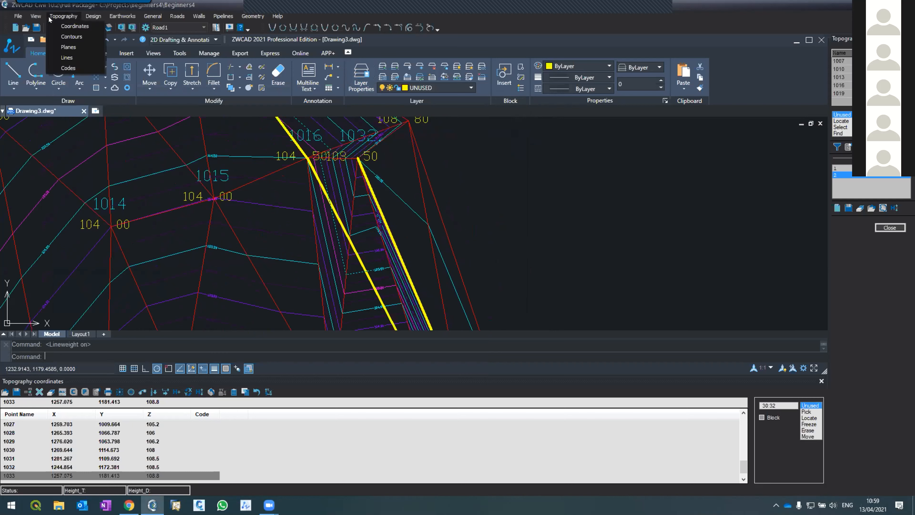
{"action": "left_click", "coordinate": [56, 33]}
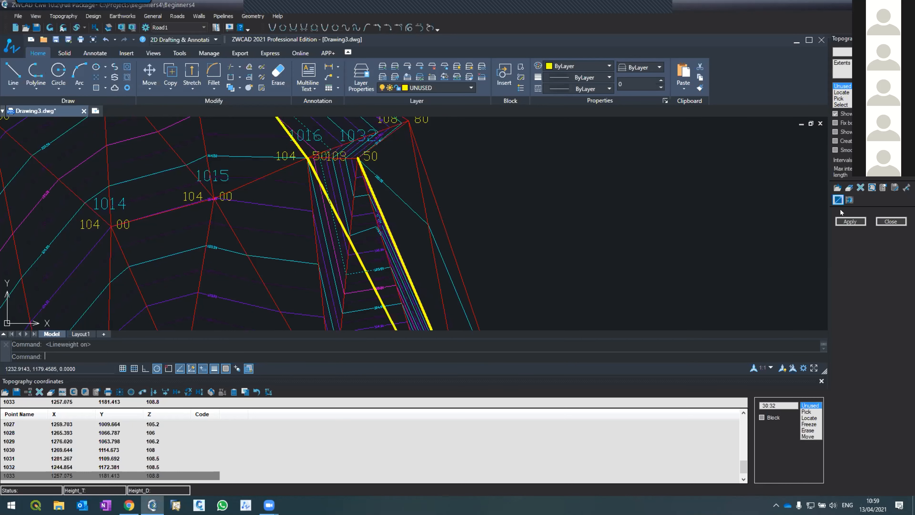
{"action": "left_click", "coordinate": [850, 221]}
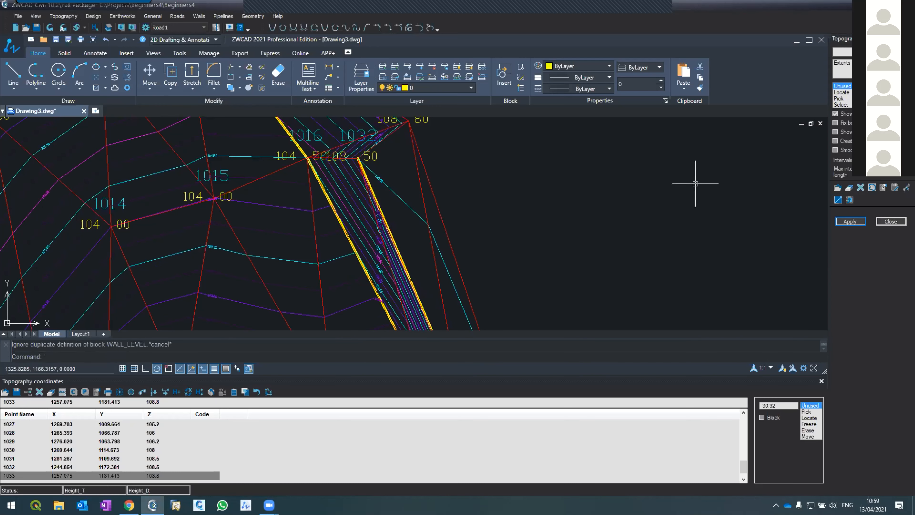
Examine how the contours and triangles run between the two slope edge lines and across the adjoining terrain up to point 1019.
{"action": "scroll", "coordinate": [357, 166], "scroll_direction": "down", "scroll_amount": 5}
{"action": "scroll", "coordinate": [359, 193], "scroll_direction": "up", "scroll_amount": 2}
{"action": "scroll", "coordinate": [359, 194], "scroll_direction": "down", "scroll_amount": 2}
{"action": "scroll", "coordinate": [370, 230], "scroll_direction": "up", "scroll_amount": 1}
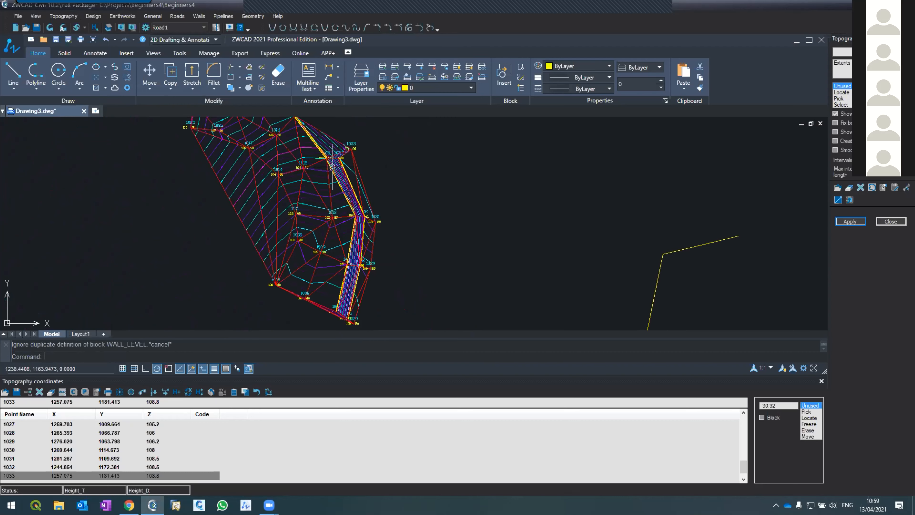
{"action": "scroll", "coordinate": [345, 193], "scroll_direction": "up", "scroll_amount": 5}
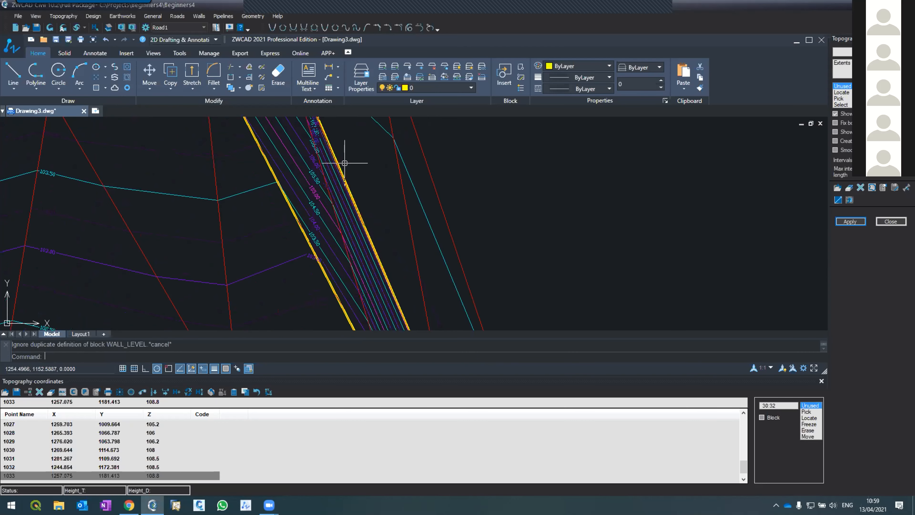
{"action": "scroll", "coordinate": [345, 163], "scroll_direction": "down", "scroll_amount": 3}
{"action": "scroll", "coordinate": [344, 165], "scroll_direction": "up", "scroll_amount": 3}
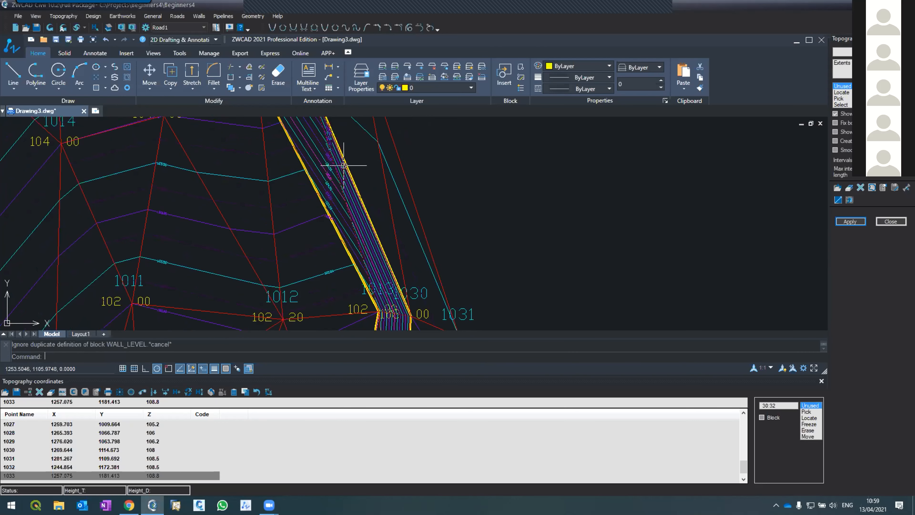
{"action": "scroll", "coordinate": [345, 165], "scroll_direction": "down", "scroll_amount": 4}
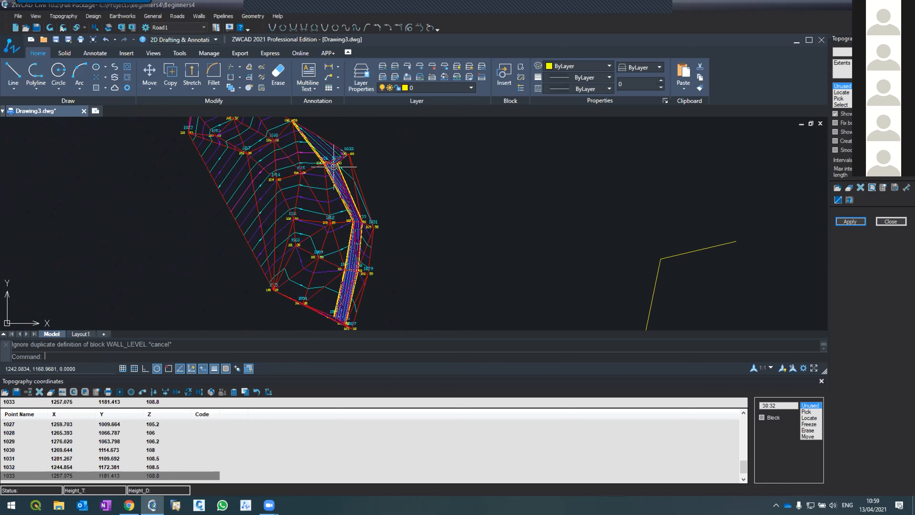
{"action": "scroll", "coordinate": [334, 162], "scroll_direction": "up", "scroll_amount": 1}
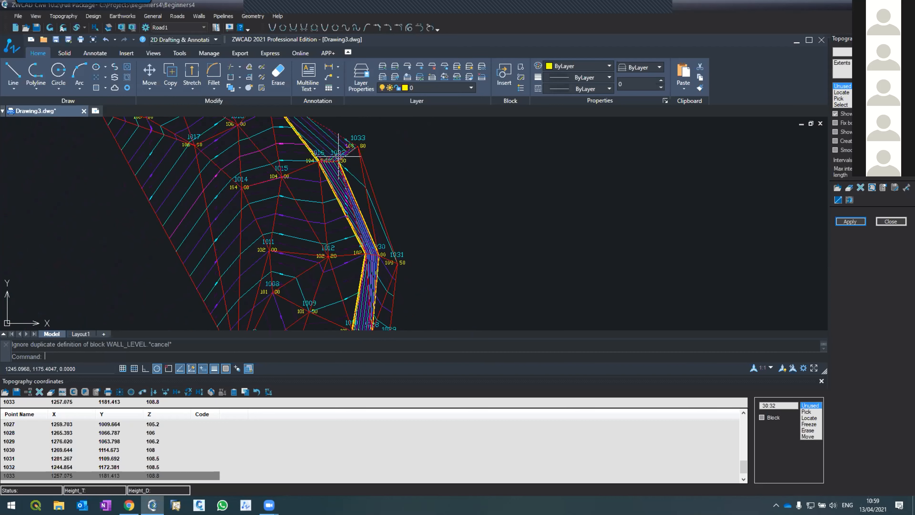
{"action": "scroll", "coordinate": [328, 242], "scroll_direction": "down", "scroll_amount": 2}
{"action": "scroll", "coordinate": [330, 242], "scroll_direction": "up", "scroll_amount": 4}
{"action": "scroll", "coordinate": [333, 246], "scroll_direction": "down", "scroll_amount": 2}
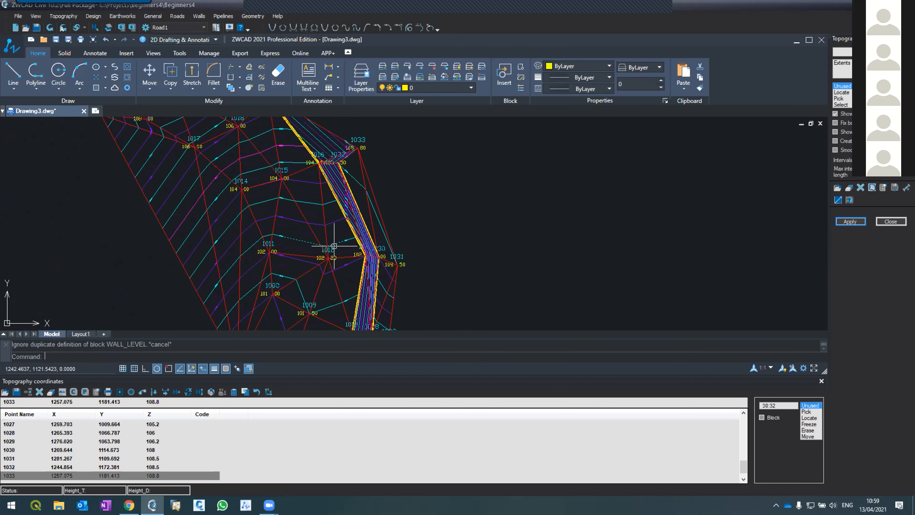
{"action": "scroll", "coordinate": [334, 246], "scroll_direction": "down", "scroll_amount": 2}
{"action": "scroll", "coordinate": [316, 183], "scroll_direction": "up", "scroll_amount": 2}
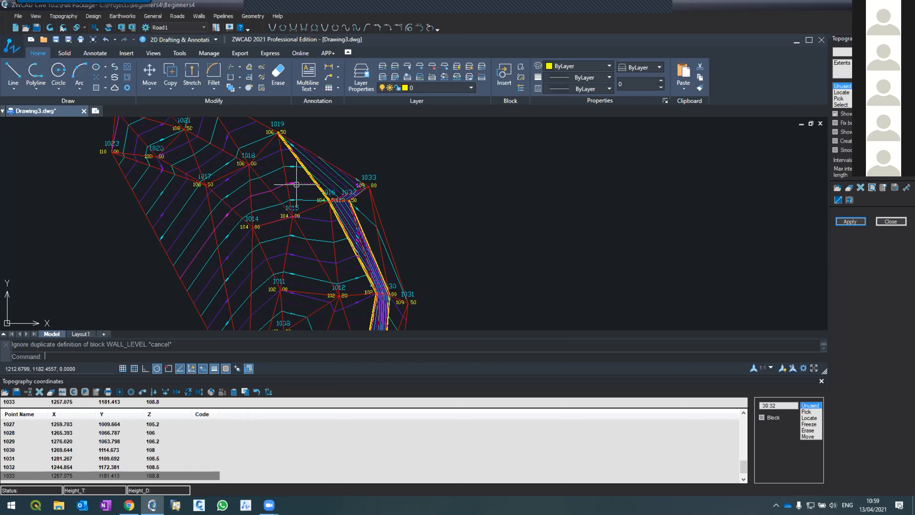
{"action": "scroll", "coordinate": [295, 186], "scroll_direction": "down", "scroll_amount": 5}
{"action": "scroll", "coordinate": [295, 186], "scroll_direction": "up", "scroll_amount": 4}
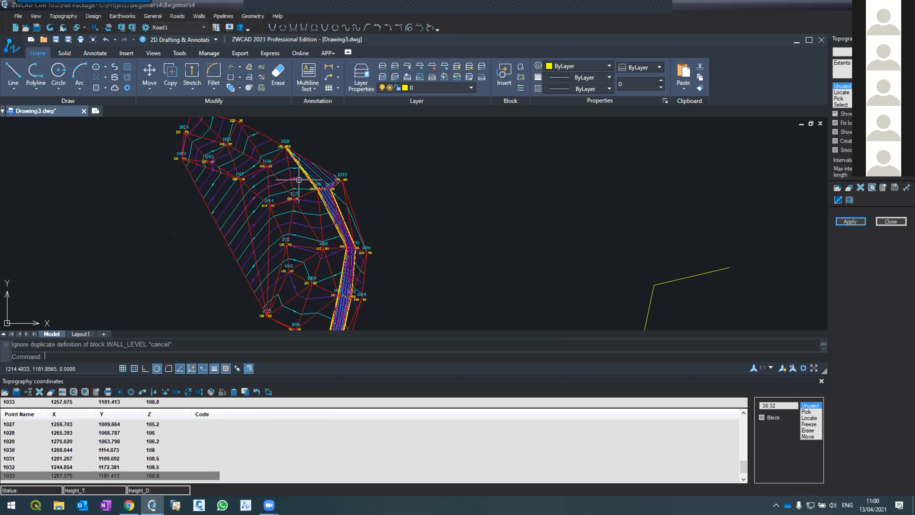
{"action": "scroll", "coordinate": [300, 178], "scroll_direction": "down", "scroll_amount": 4}
{"action": "scroll", "coordinate": [317, 199], "scroll_direction": "up", "scroll_amount": 3}
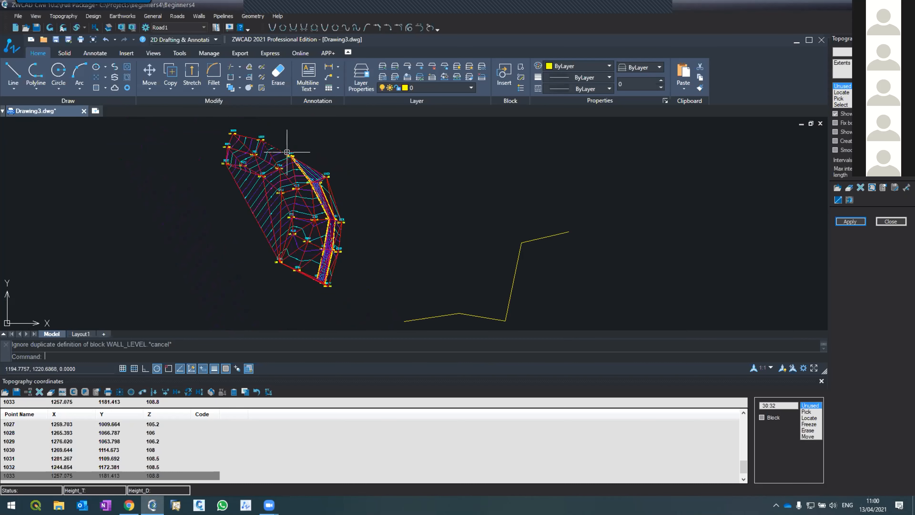
Draw a second terrain profile polyline beside the existing sketch, with a gentle rise, a fall, a short vertical step and a gently rising end.
{"action": "scroll", "coordinate": [451, 301], "scroll_direction": "down", "scroll_amount": 2}
{"action": "scroll", "coordinate": [494, 288], "scroll_direction": "up", "scroll_amount": 5}
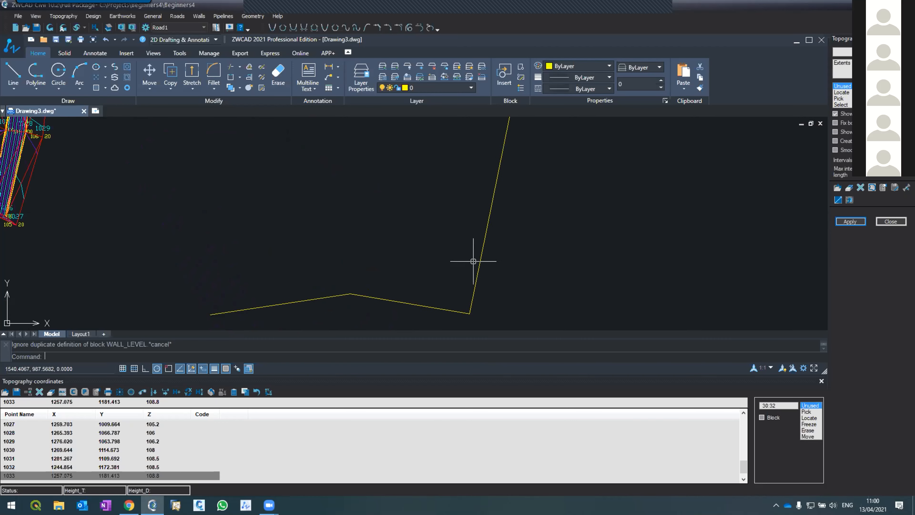
{"action": "scroll", "coordinate": [470, 268], "scroll_direction": "down", "scroll_amount": 2}
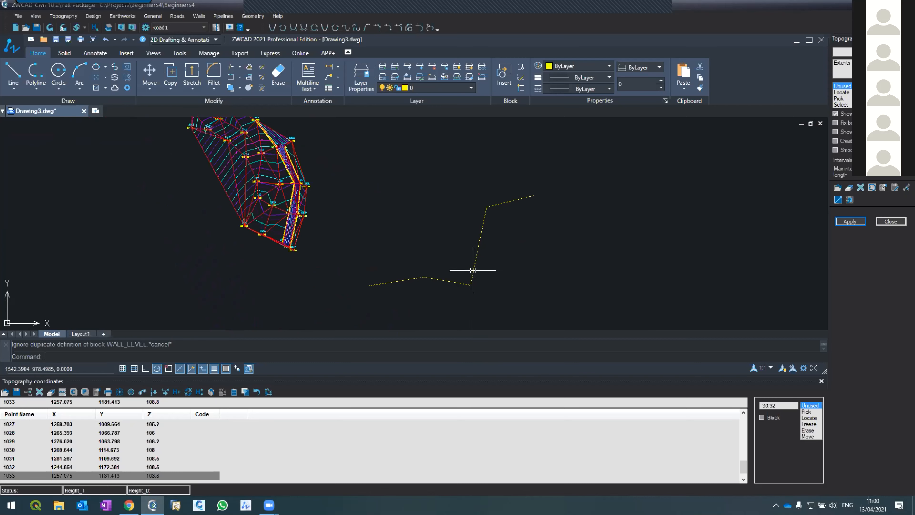
{"action": "scroll", "coordinate": [469, 272], "scroll_direction": "up", "scroll_amount": 3}
{"action": "scroll", "coordinate": [470, 272], "scroll_direction": "down", "scroll_amount": 3}
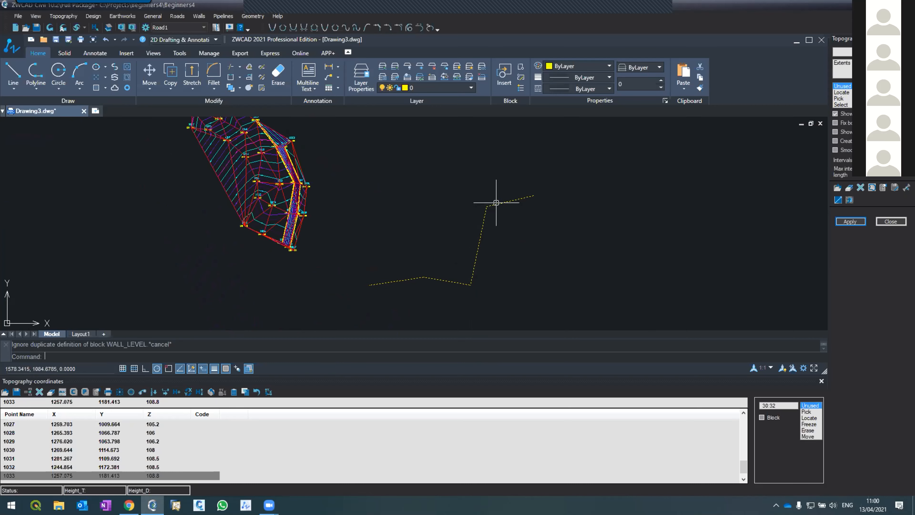
{"action": "type", "text": "pl"}
{"action": "key", "text": "Return"}
{"action": "left_click", "coordinate": [560, 291]}
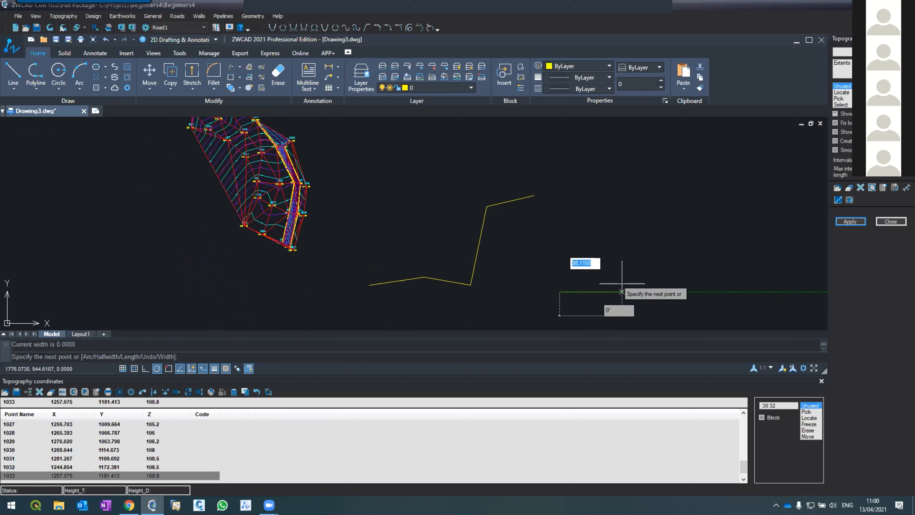
{"action": "left_click", "coordinate": [641, 281]}
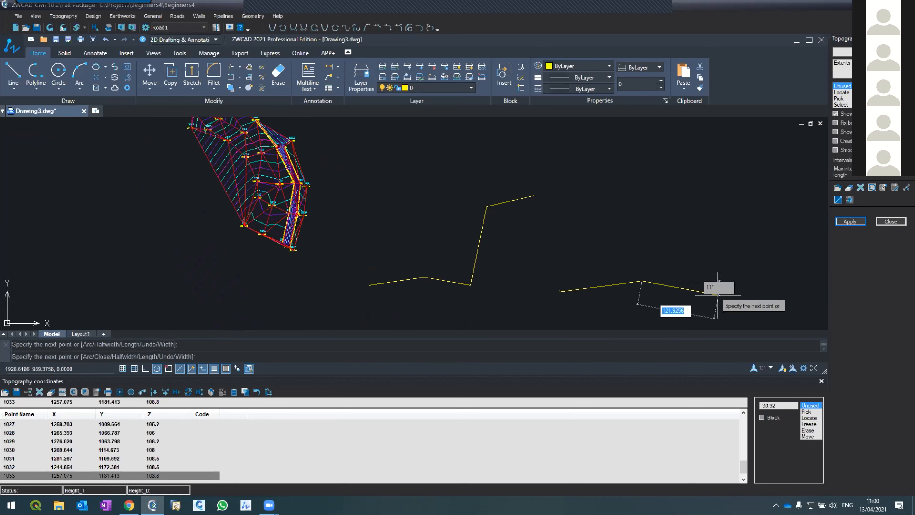
{"action": "left_click", "coordinate": [717, 295]}
{"action": "scroll", "coordinate": [718, 285], "scroll_direction": "up", "scroll_amount": 5}
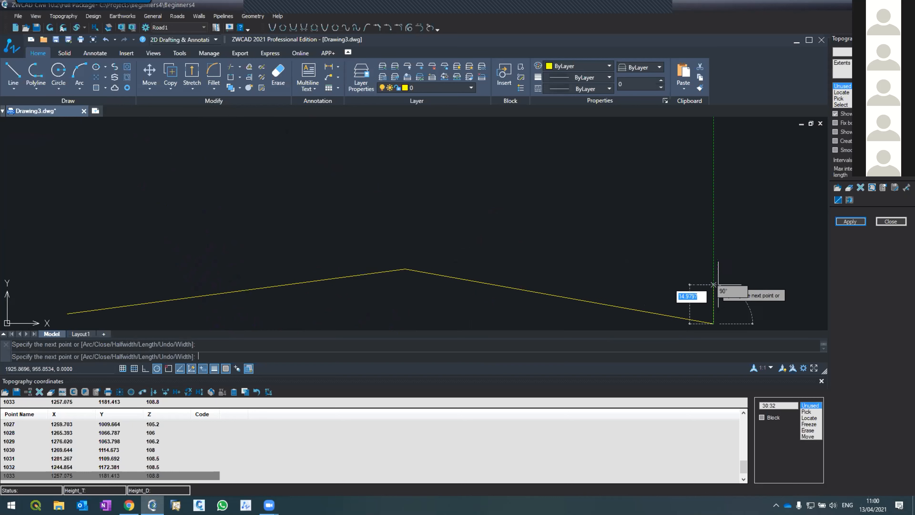
{"action": "left_click", "coordinate": [714, 284]}
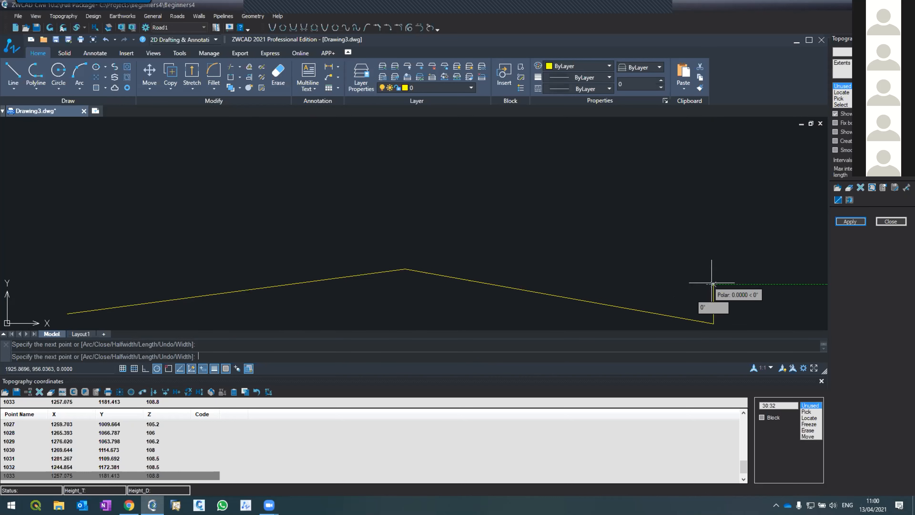
{"action": "left_click", "coordinate": [805, 273]}
{"action": "key", "text": "Return"}
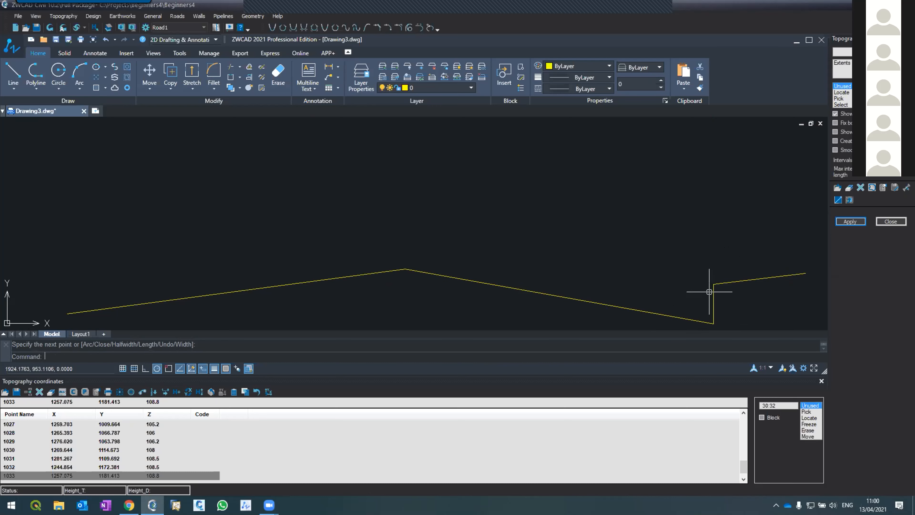
Compare the two profile sketches with the modelled slope, and inspect its lower end around points 1005 to 1027.
{"action": "scroll", "coordinate": [546, 226], "scroll_direction": "down", "scroll_amount": 5}
{"action": "mouse_move", "coordinate": [431, 196]}
{"action": "middle_mouse_down"}
{"action": "mouse_move", "coordinate": [578, 249]}
{"action": "mouse_move", "coordinate": [535, 251]}
{"action": "middle_mouse_up"}
{"action": "scroll", "coordinate": [670, 288], "scroll_direction": "up", "scroll_amount": 5}
{"action": "scroll", "coordinate": [436, 216], "scroll_direction": "down", "scroll_amount": 4}
{"action": "scroll", "coordinate": [360, 151], "scroll_direction": "up", "scroll_amount": 4}
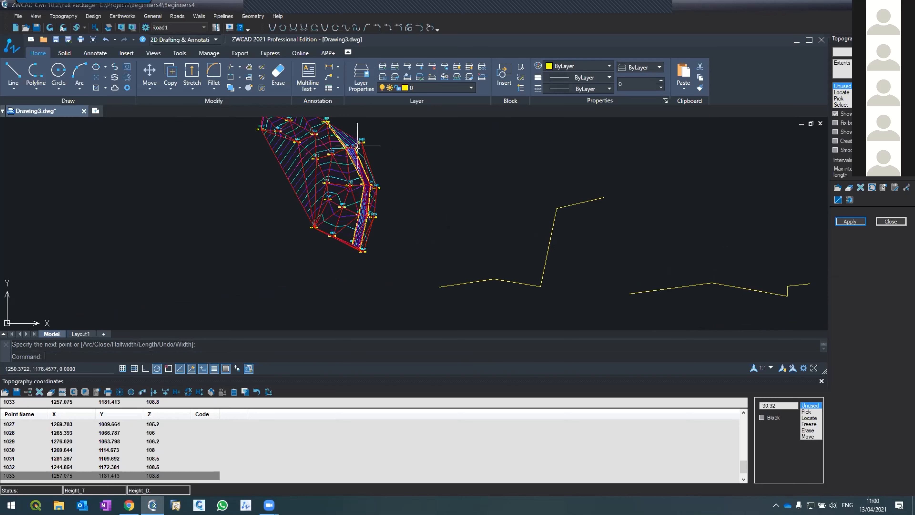
{"action": "scroll", "coordinate": [346, 184], "scroll_direction": "down", "scroll_amount": 1}
{"action": "scroll", "coordinate": [352, 267], "scroll_direction": "up", "scroll_amount": 5}
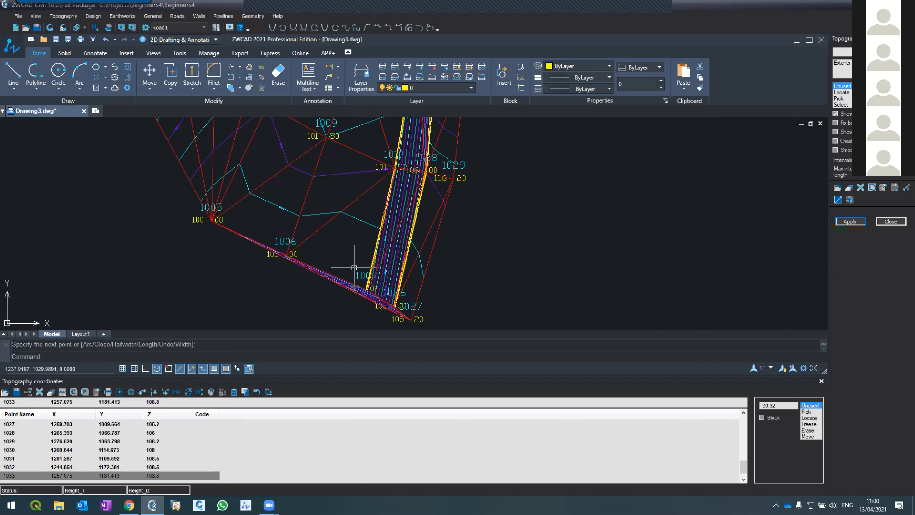
{"action": "scroll", "coordinate": [354, 268], "scroll_direction": "down", "scroll_amount": 5}
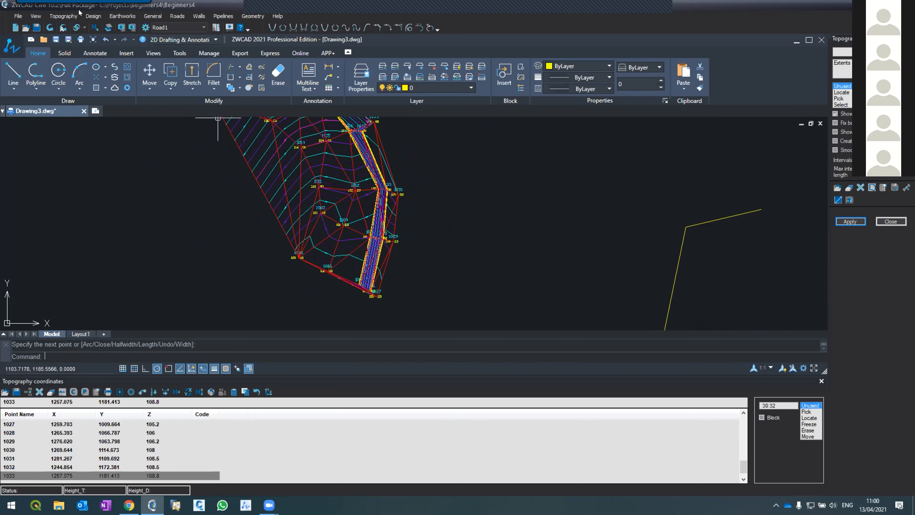
Generate a design section across the lower slope from (1169.25, 1083.04) to (1283.94, 1033.89), then close the section view.
{"action": "left_click", "coordinate": [93, 17]}
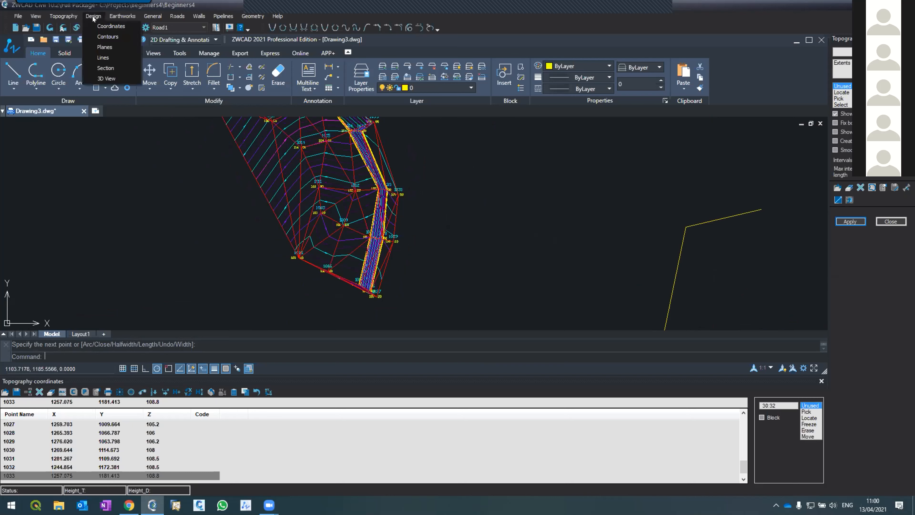
{"action": "left_click", "coordinate": [105, 68]}
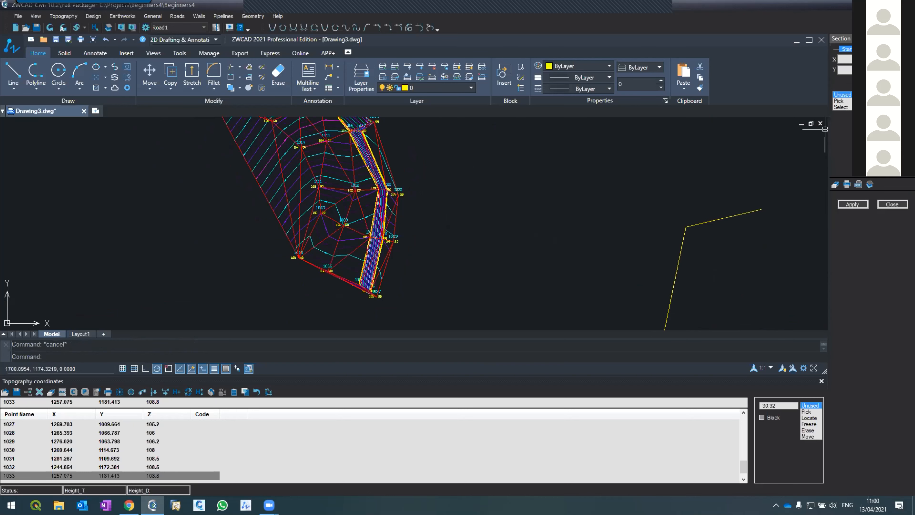
{"action": "left_click", "coordinate": [847, 102]}
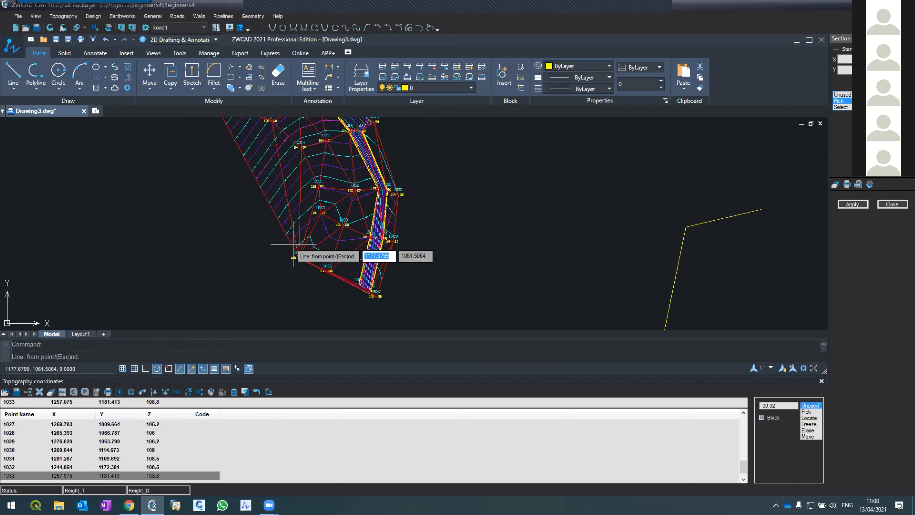
{"action": "left_click", "coordinate": [403, 275]}
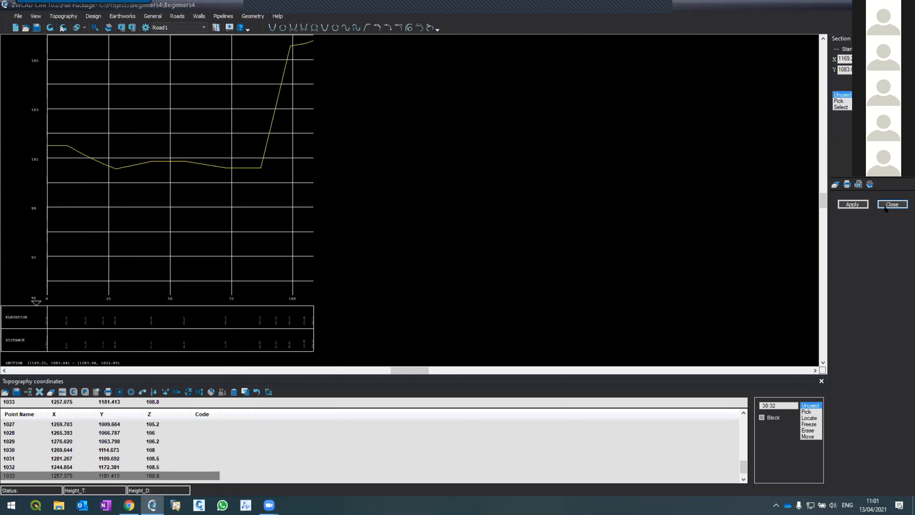
{"action": "left_click", "coordinate": [892, 205]}
Close and reopen the topography coordinates table, and focus on the slope's lower end at point 1027.
{"action": "scroll", "coordinate": [453, 274], "scroll_direction": "down", "scroll_amount": 1}
{"action": "scroll", "coordinate": [454, 286], "scroll_direction": "up", "scroll_amount": 1}
{"action": "scroll", "coordinate": [424, 306], "scroll_direction": "up", "scroll_amount": 1}
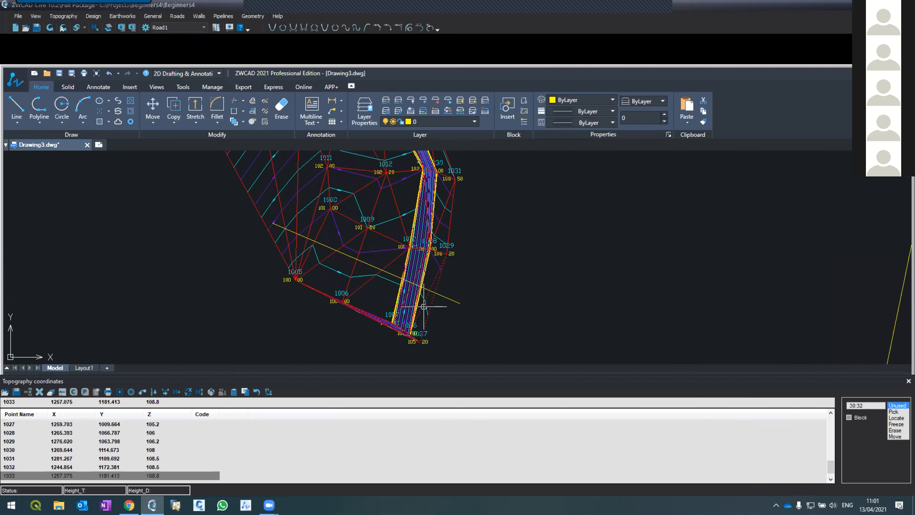
{"action": "scroll", "coordinate": [389, 260], "scroll_direction": "down", "scroll_amount": 2}
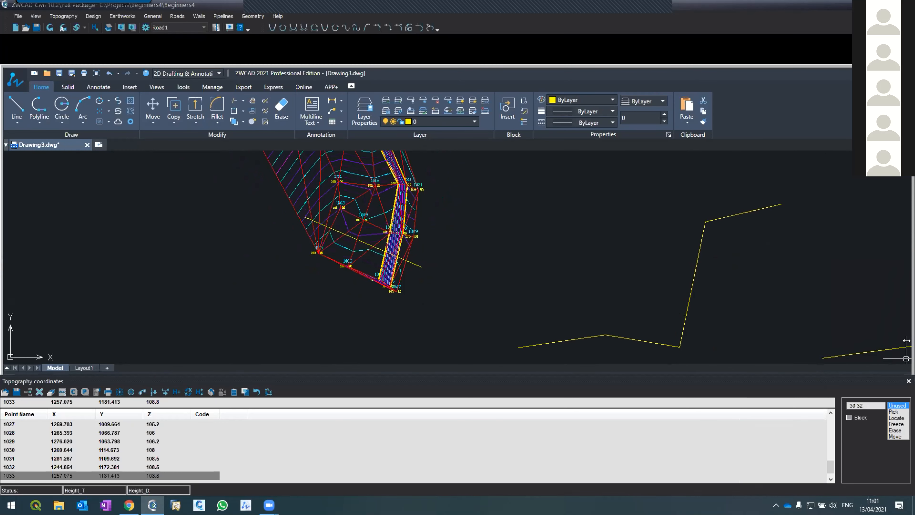
{"action": "left_click", "coordinate": [907, 381]}
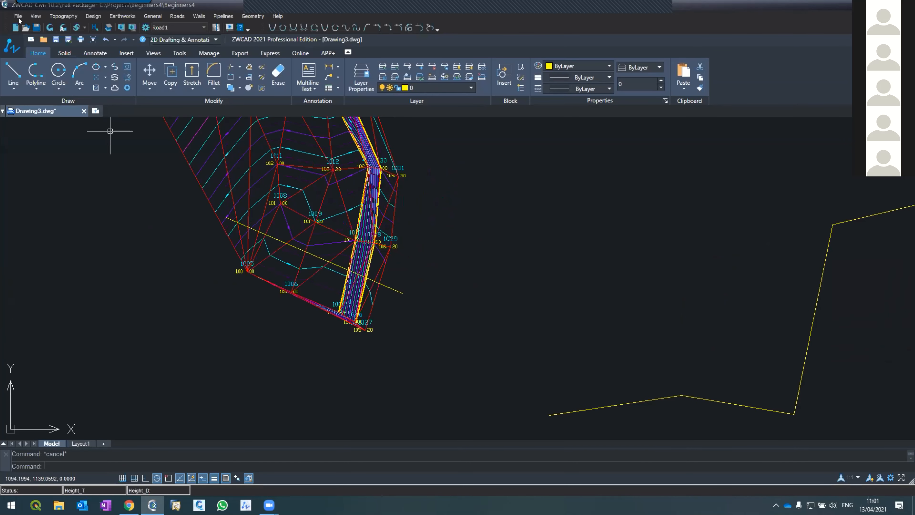
{"action": "left_click", "coordinate": [64, 16]}
{"action": "left_click", "coordinate": [64, 26]}
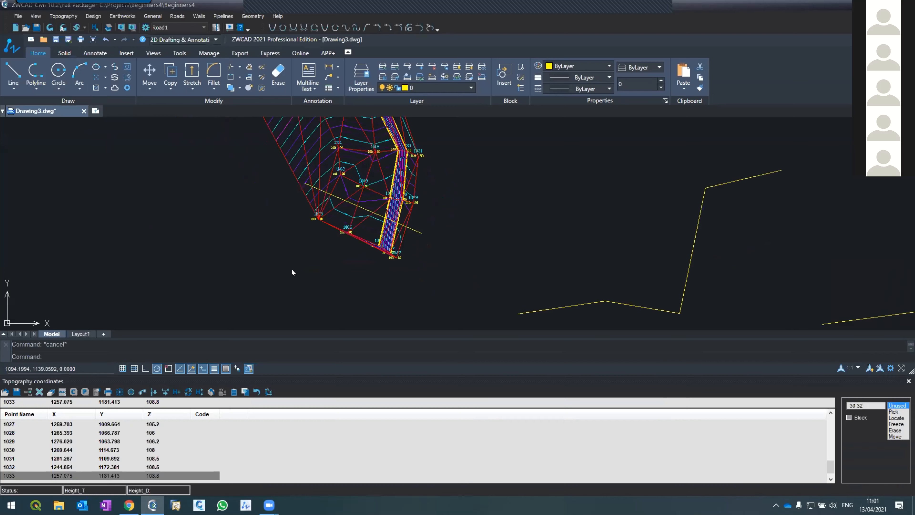
{"action": "scroll", "coordinate": [413, 241], "scroll_direction": "up", "scroll_amount": 5}
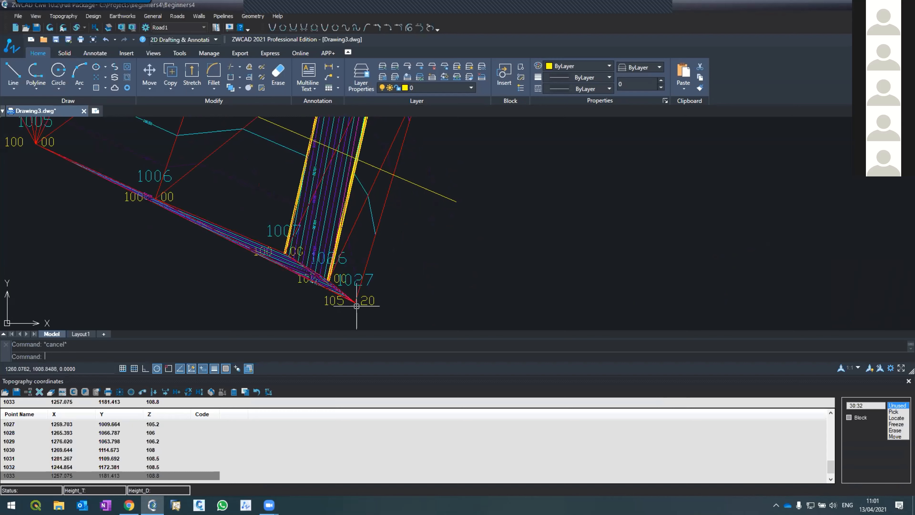
Examine the slope's edge lines and contours from point 1027 up to point 1033, including the area around 1031.
{"action": "scroll", "coordinate": [356, 298], "scroll_direction": "down", "scroll_amount": 5}
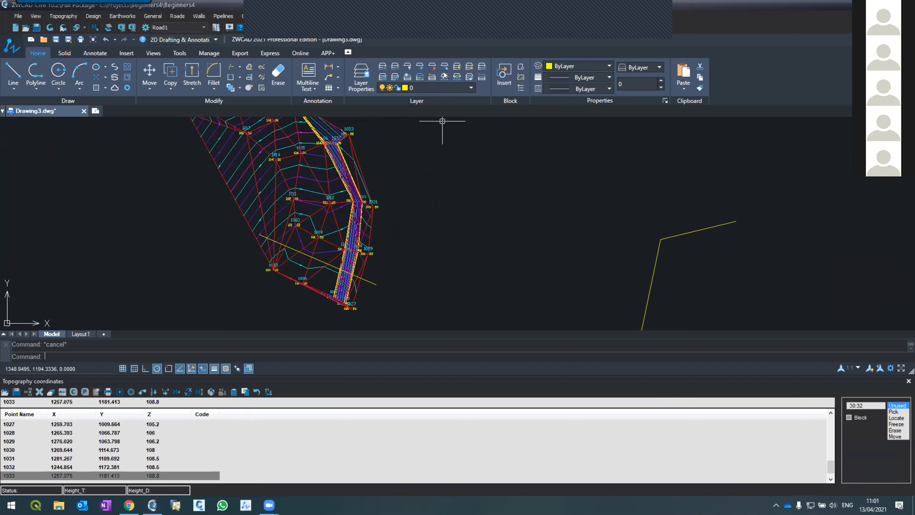
{"action": "scroll", "coordinate": [371, 231], "scroll_direction": "down", "scroll_amount": 2}
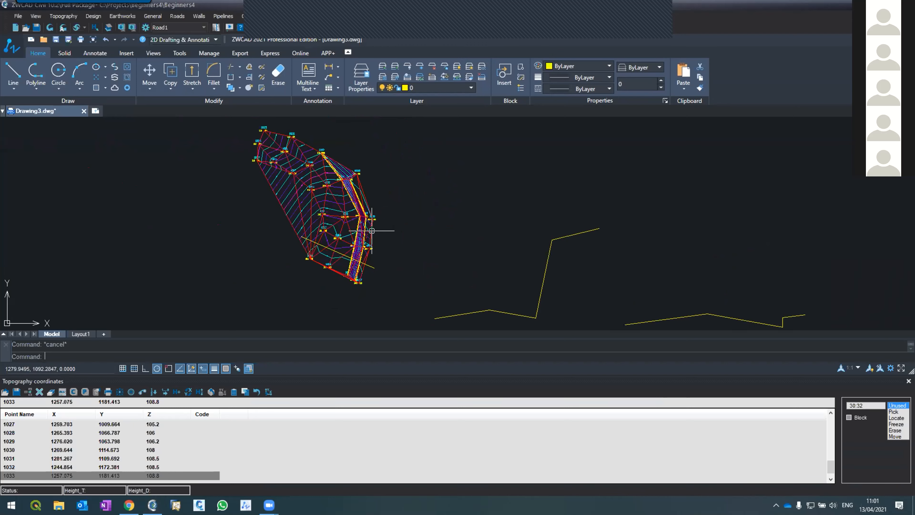
{"action": "scroll", "coordinate": [372, 231], "scroll_direction": "up", "scroll_amount": 3}
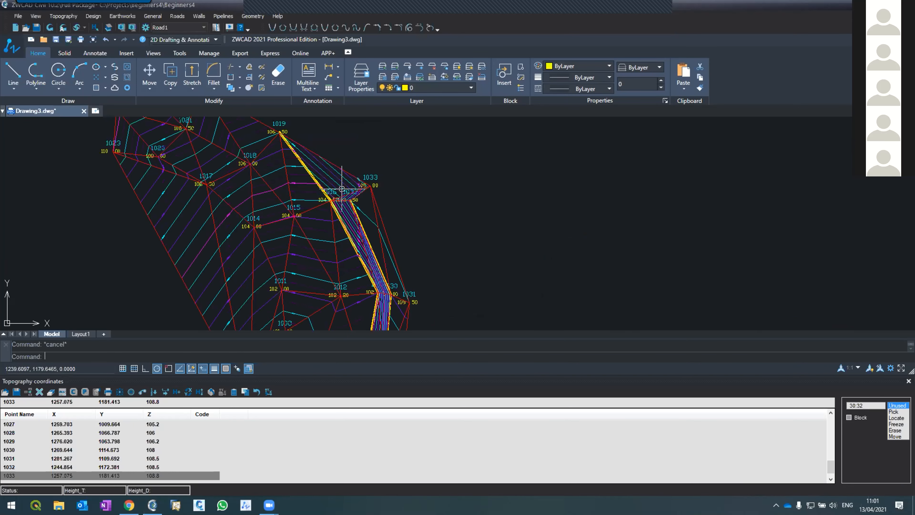
{"action": "scroll", "coordinate": [370, 222], "scroll_direction": "down", "scroll_amount": 3}
{"action": "scroll", "coordinate": [370, 222], "scroll_direction": "up", "scroll_amount": 5}
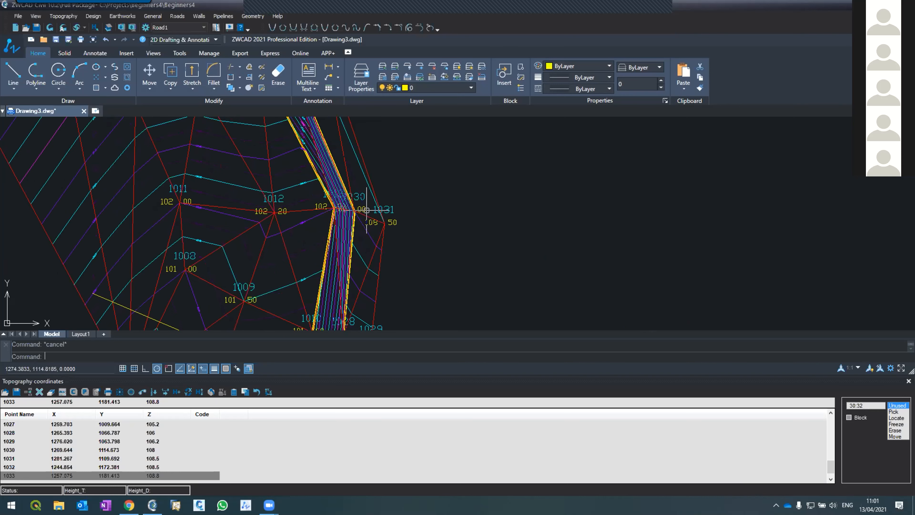
{"action": "scroll", "coordinate": [357, 187], "scroll_direction": "down", "scroll_amount": 5}
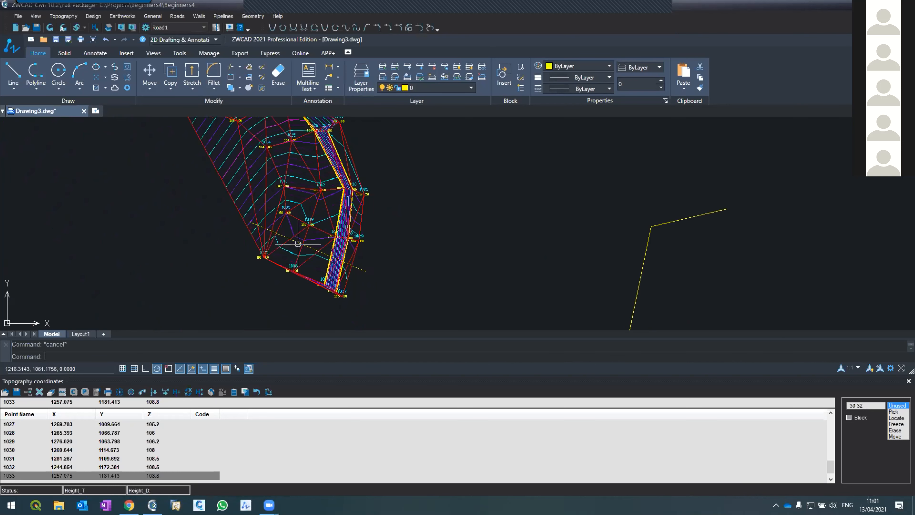
{"action": "scroll", "coordinate": [345, 209], "scroll_direction": "up", "scroll_amount": 2}
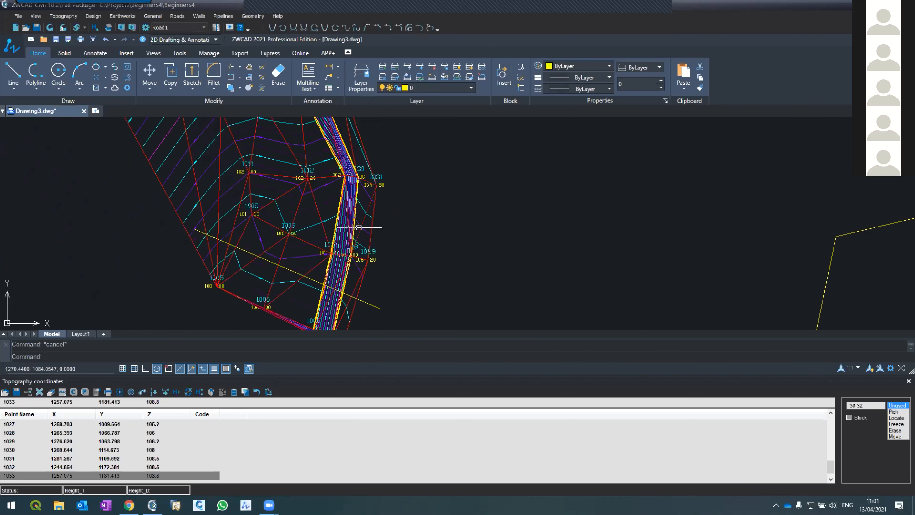
Open the topography lines list and try to locate a line by picking near point 1029.
{"action": "left_click", "coordinate": [63, 15]}
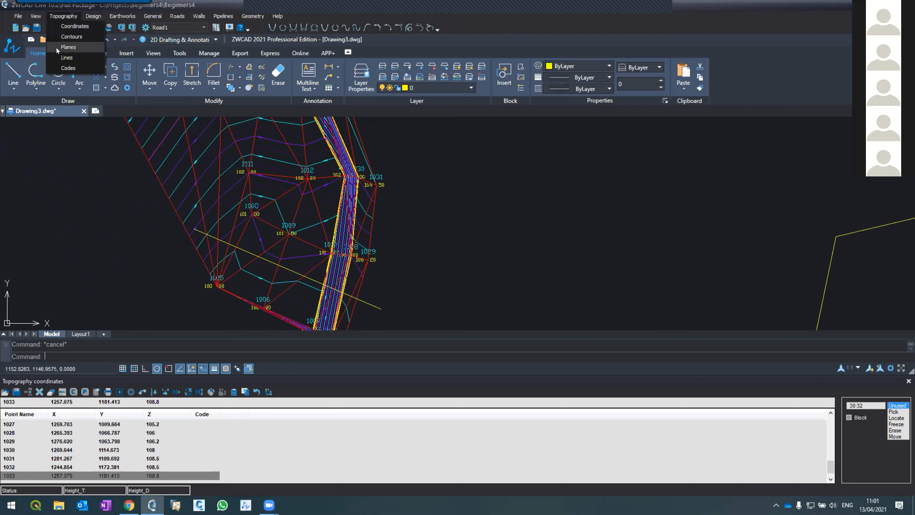
{"action": "left_click", "coordinate": [63, 58]}
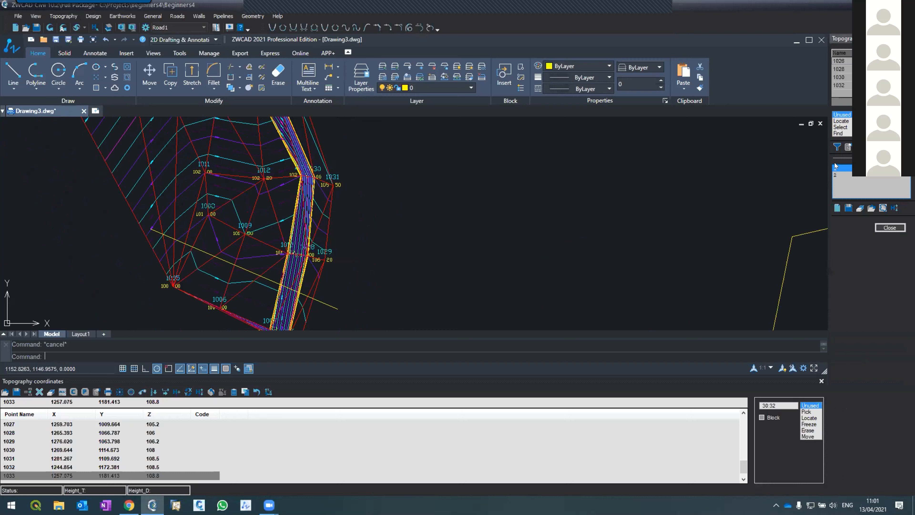
{"action": "left_click", "coordinate": [835, 120]}
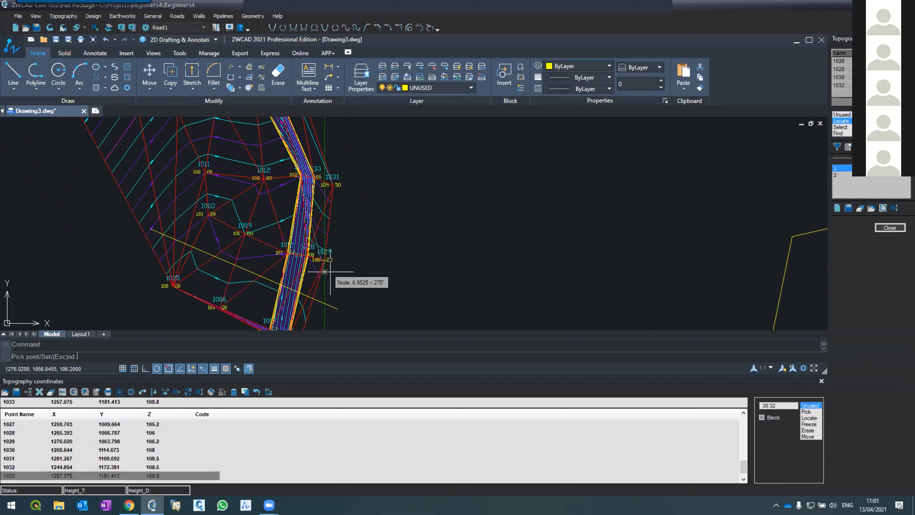
{"action": "key", "text": "Escape"}
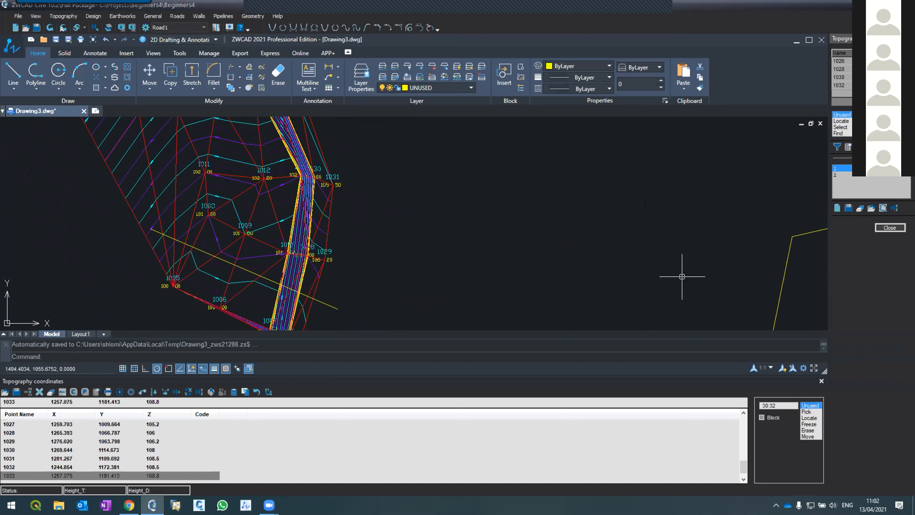
Inspect the lower part of the terrain around points 1005 to 1029, where the section line crosses the slope.
{"action": "scroll", "coordinate": [524, 196], "scroll_direction": "down", "scroll_amount": 2}
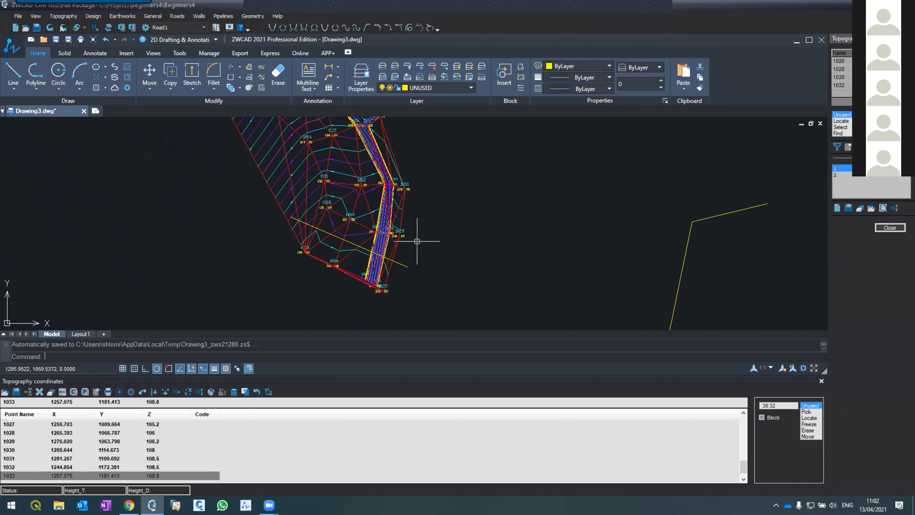
{"action": "scroll", "coordinate": [370, 282], "scroll_direction": "up", "scroll_amount": 3}
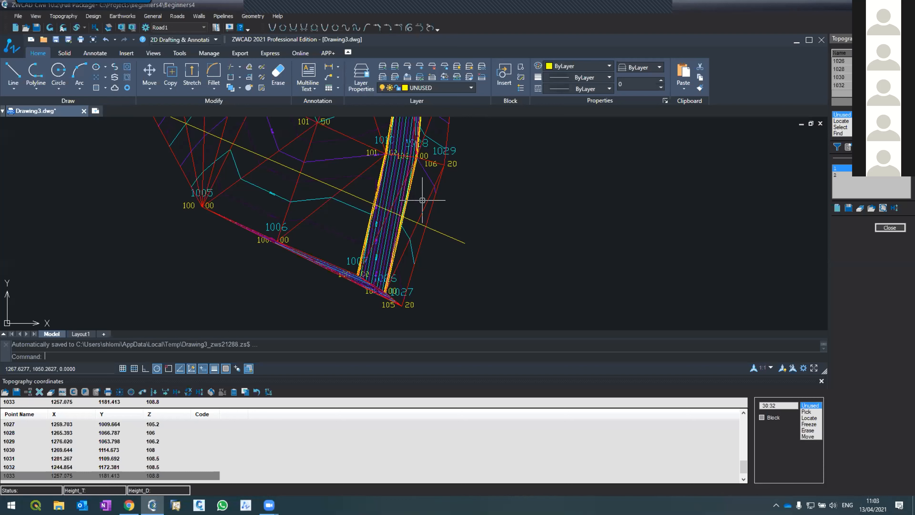
{"action": "key", "text": "XF86AudioRaiseVolume"}
{"action": "key", "text": "XF86AudioRaiseVolume"}
{"action": "key", "text": "XF86AudioRaiseVolume"}
{"action": "key", "text": "XF86AudioRaiseVolume"}
{"action": "key", "text": "XF86AudioRaiseVolume"}
{"action": "scroll", "coordinate": [344, 282], "scroll_direction": "down", "scroll_amount": 3}
{"action": "scroll", "coordinate": [340, 223], "scroll_direction": "up", "scroll_amount": 5}
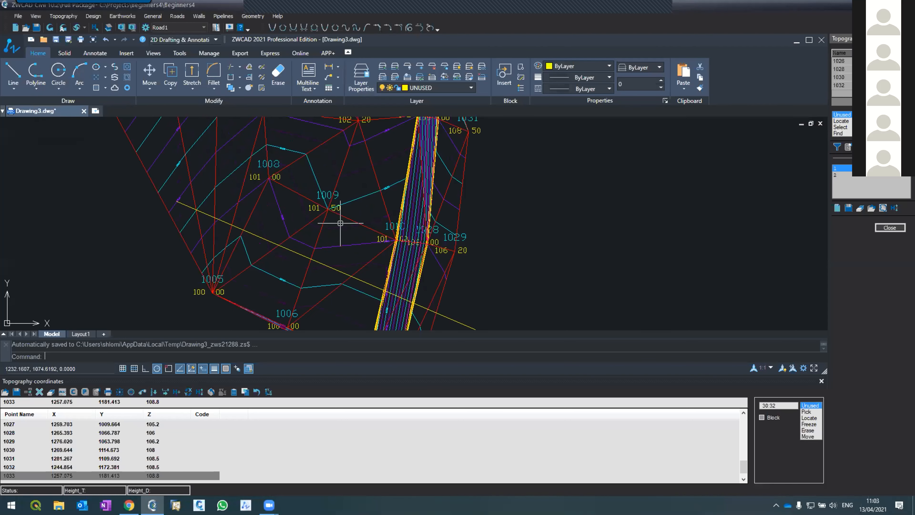
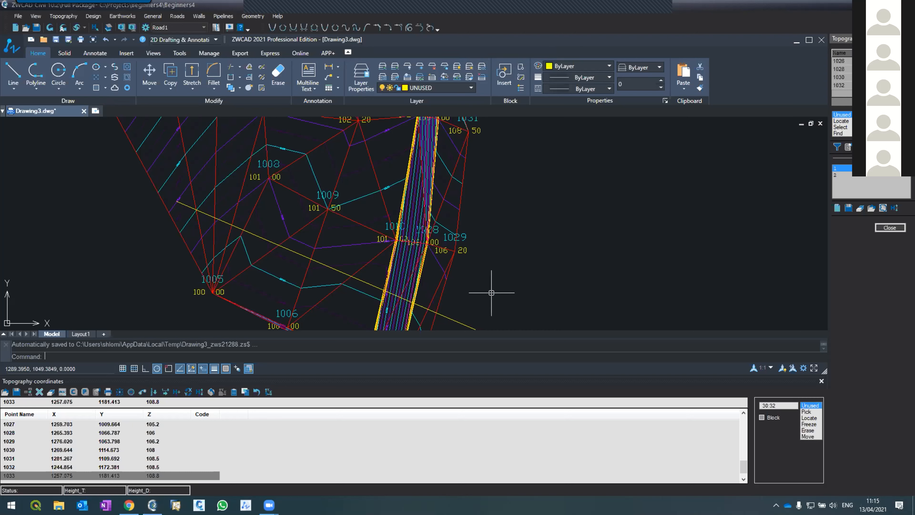
{"action": "mouse_move", "coordinate": [269, 505]}
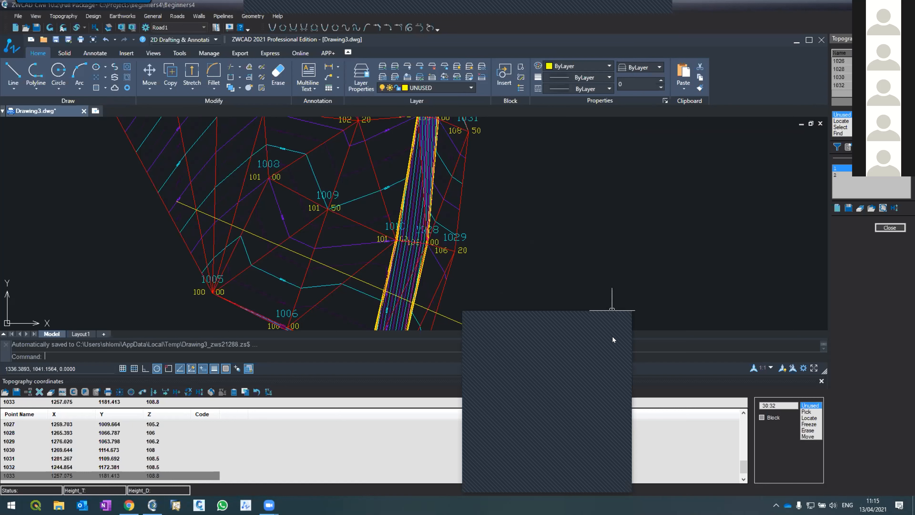
{"action": "left_click_drag", "start_coordinate": [559, 313], "coordinate": [575, 203]}
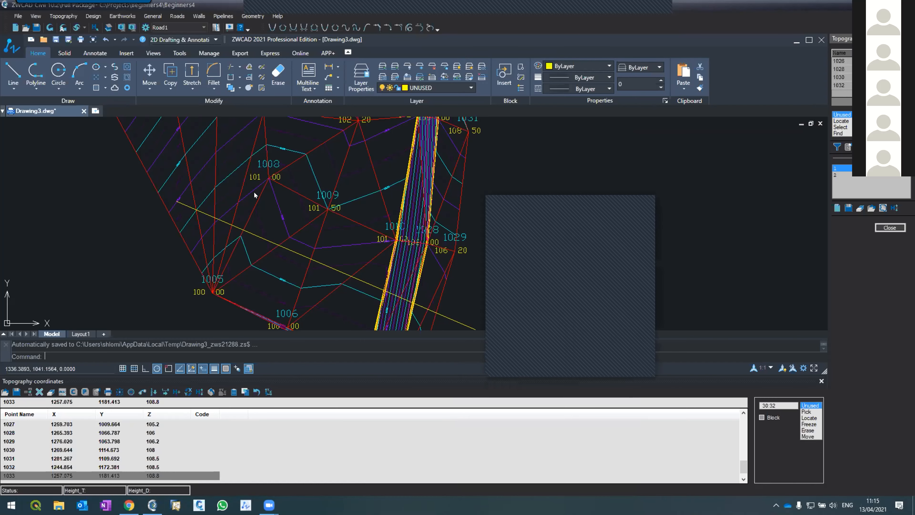
{"action": "scroll", "coordinate": [249, 156], "scroll_direction": "down", "scroll_amount": 5}
{"action": "scroll", "coordinate": [249, 156], "scroll_direction": "up", "scroll_amount": 3}
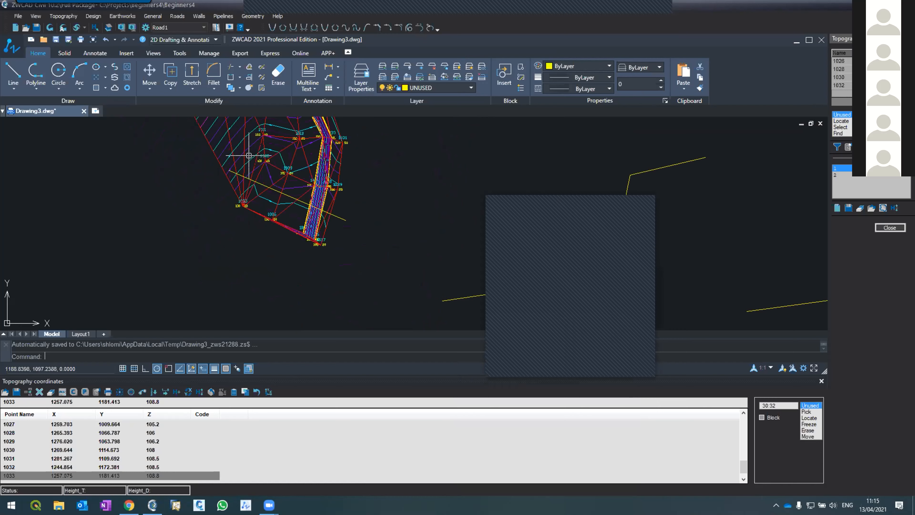
{"action": "scroll", "coordinate": [313, 229], "scroll_direction": "down", "scroll_amount": 2}
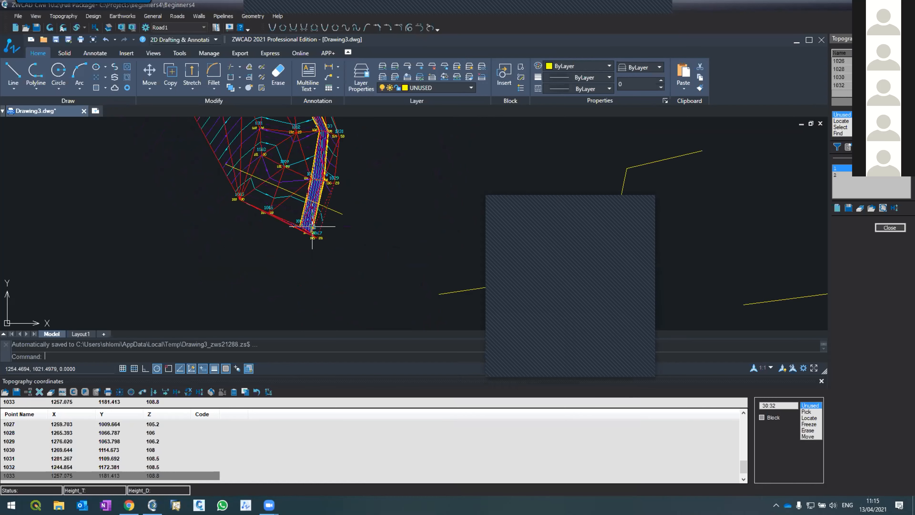
{"action": "scroll", "coordinate": [294, 203], "scroll_direction": "up", "scroll_amount": 4}
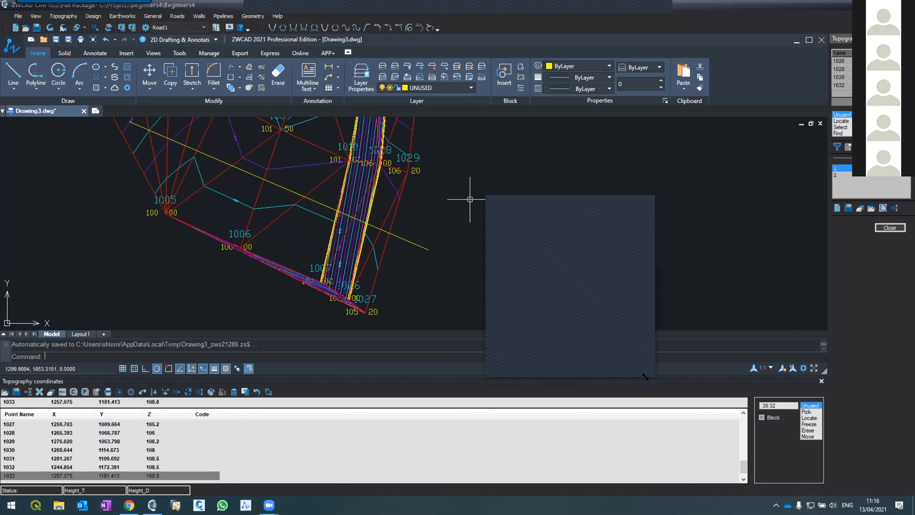
{"action": "left_click_drag", "start_coordinate": [645, 372], "coordinate": [762, 432]}
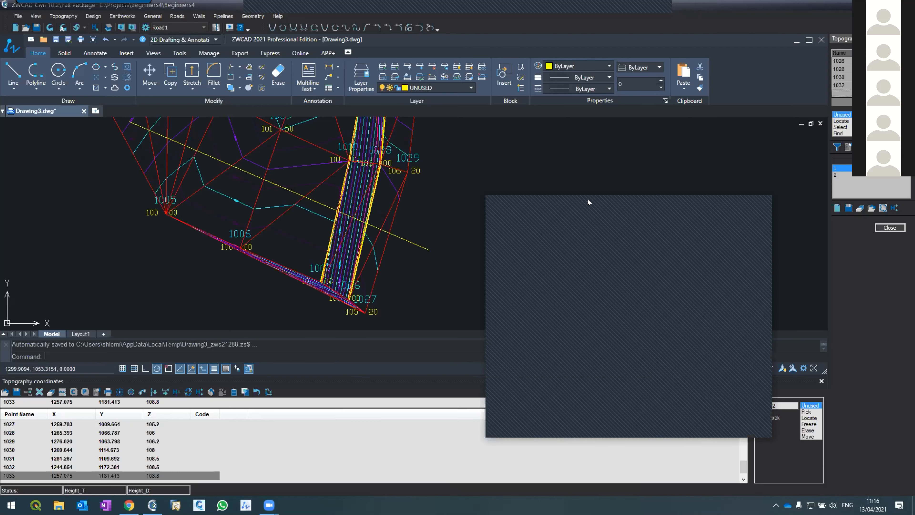
{"action": "left_click_drag", "start_coordinate": [565, 193], "coordinate": [338, 116]}
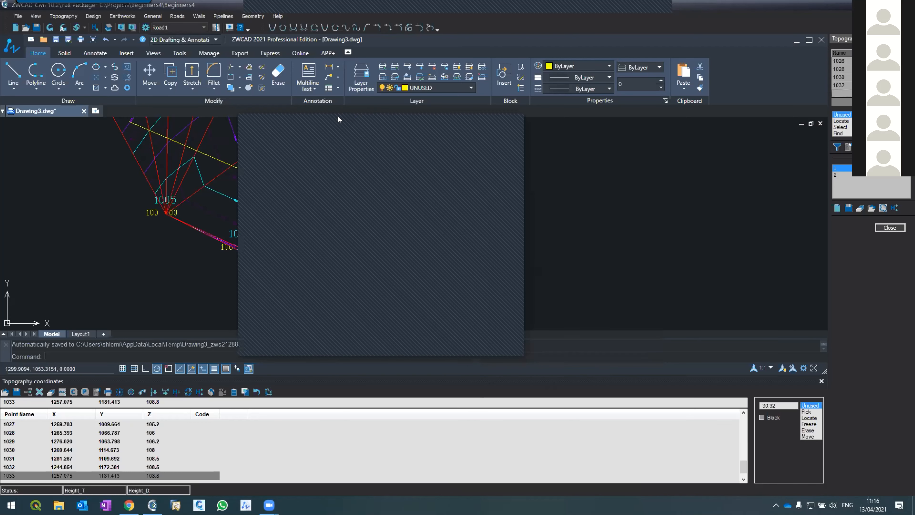
{"action": "left_click_drag", "start_coordinate": [346, 116], "coordinate": [420, 131]}
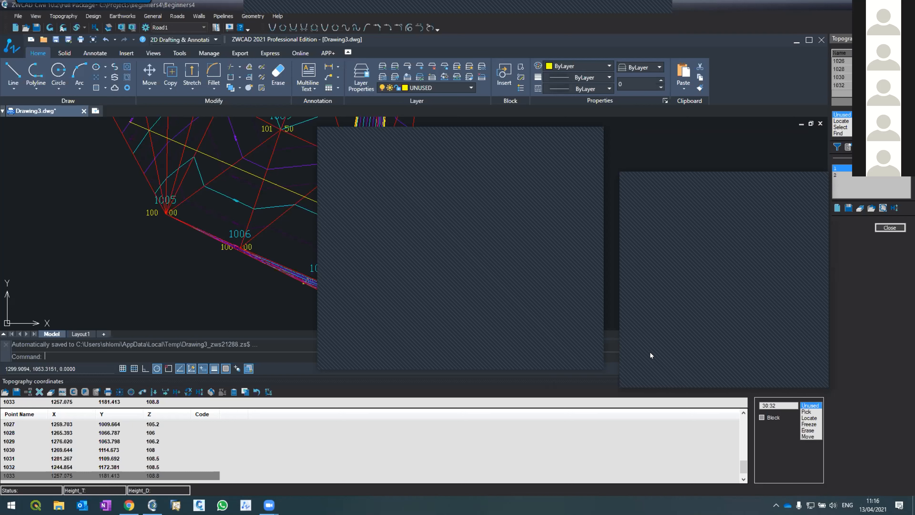
{"action": "left_click", "coordinate": [545, 133]}
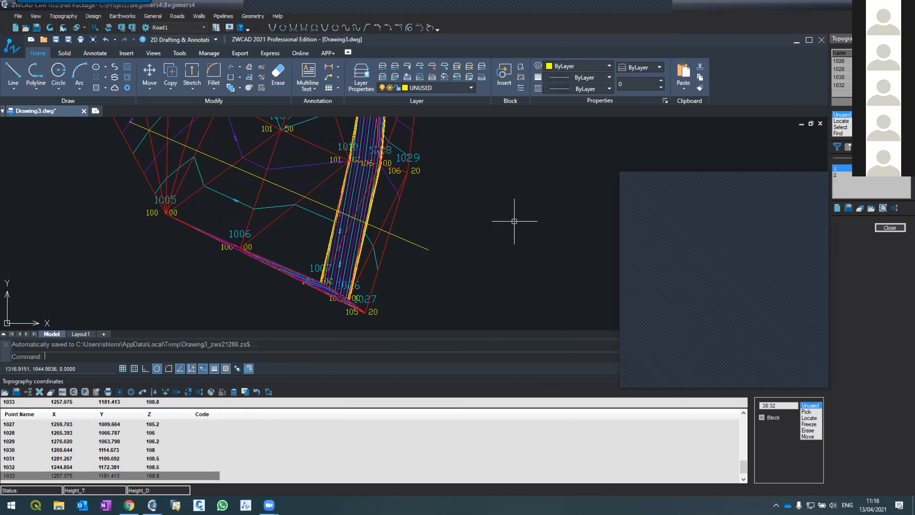
Examine the whole terrain's contours and triangulation, including the slope and the section line crossing it.
{"action": "scroll", "coordinate": [514, 221], "scroll_direction": "down", "scroll_amount": 4}
{"action": "scroll", "coordinate": [474, 190], "scroll_direction": "up", "scroll_amount": 4}
{"action": "scroll", "coordinate": [462, 194], "scroll_direction": "down", "scroll_amount": 4}
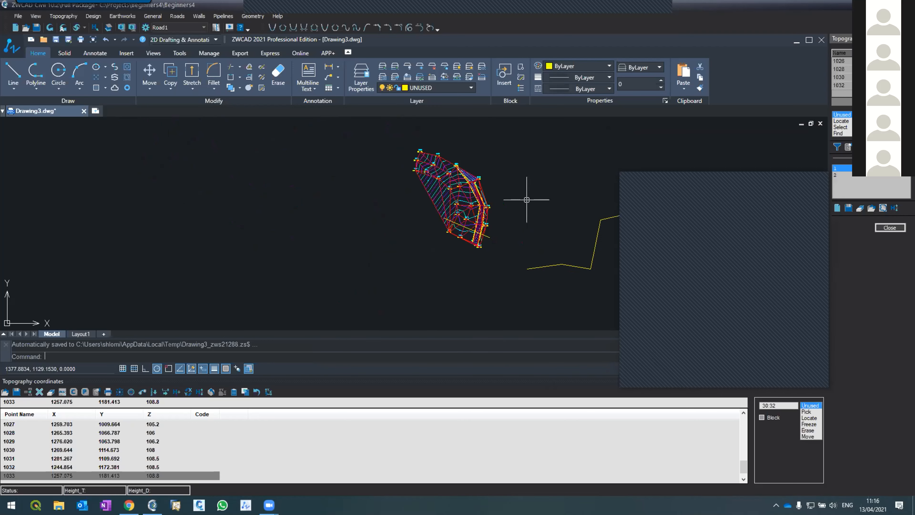
{"action": "scroll", "coordinate": [389, 198], "scroll_direction": "up", "scroll_amount": 3}
{"action": "scroll", "coordinate": [389, 194], "scroll_direction": "up", "scroll_amount": 1}
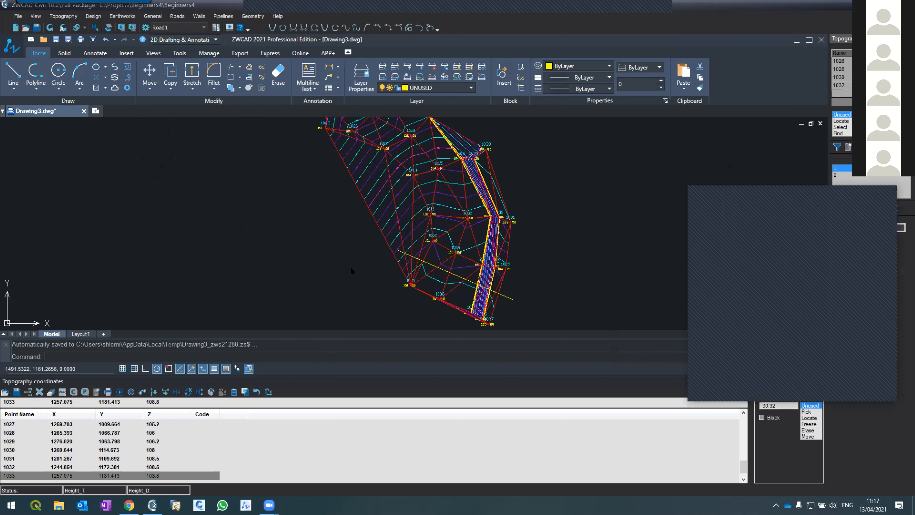
{"action": "scroll", "coordinate": [335, 299], "scroll_direction": "down", "scroll_amount": 2}
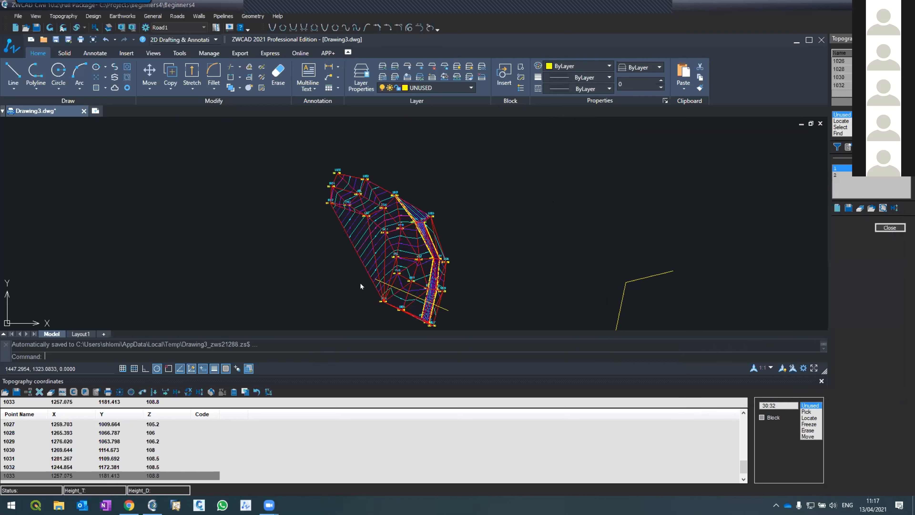
{"action": "scroll", "coordinate": [349, 238], "scroll_direction": "down", "scroll_amount": 4}
{"action": "scroll", "coordinate": [349, 237], "scroll_direction": "up", "scroll_amount": 5}
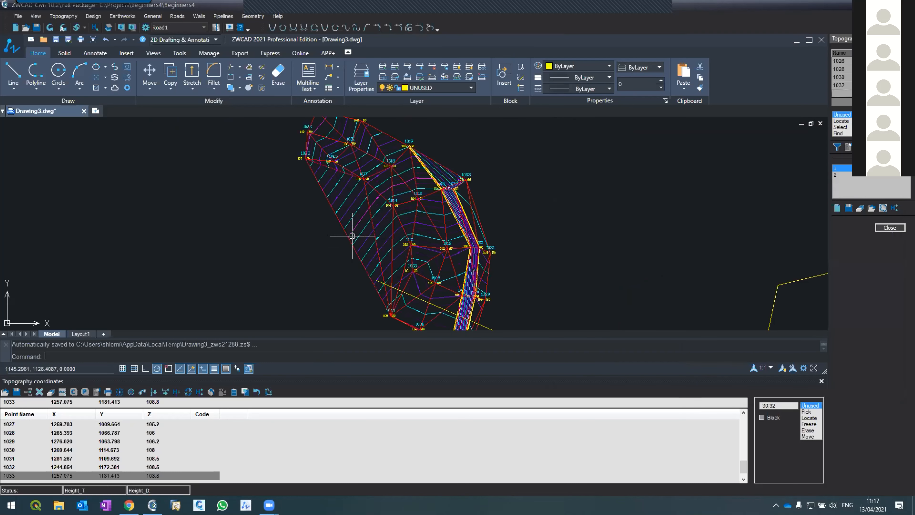
{"action": "scroll", "coordinate": [351, 241], "scroll_direction": "down", "scroll_amount": 5}
{"action": "scroll", "coordinate": [353, 236], "scroll_direction": "up", "scroll_amount": 3}
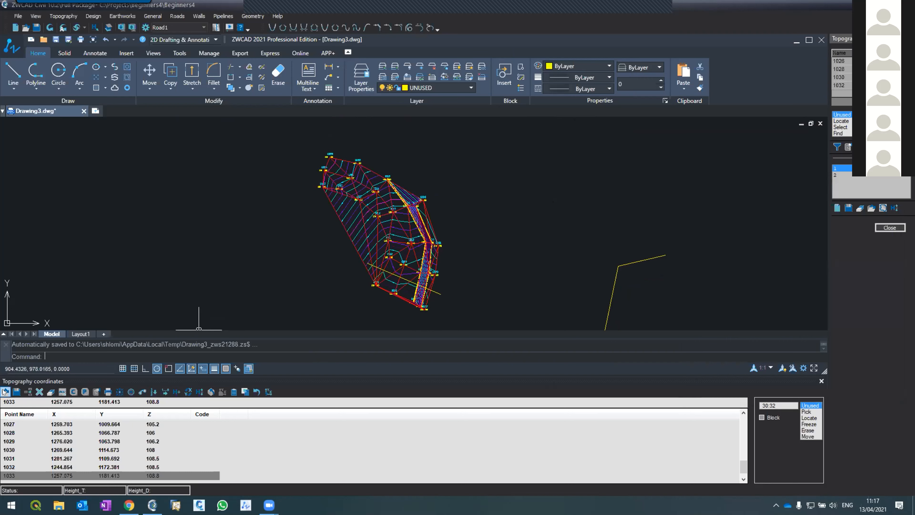
Start exporting the topography coordinates as a text file to the Desktop, with the file name "Points for beginners_day2".
{"action": "left_click", "coordinate": [17, 392]}
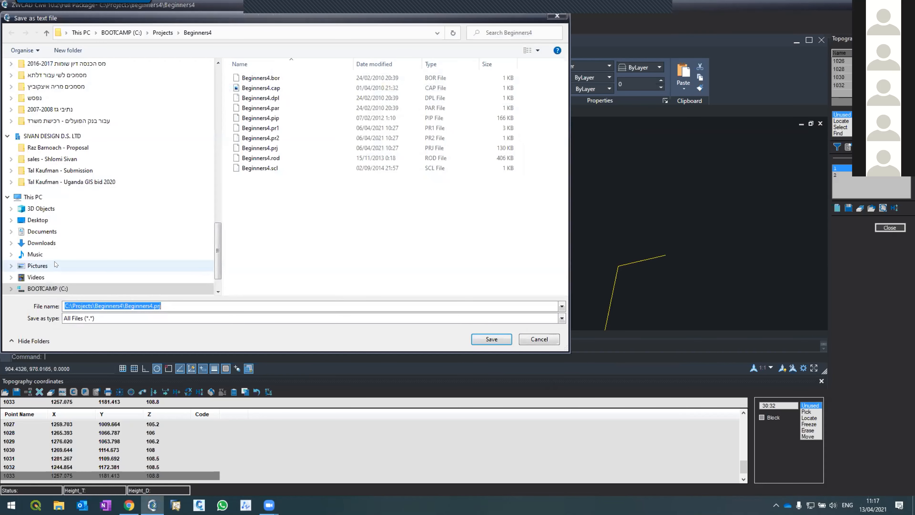
{"action": "left_click", "coordinate": [28, 221]}
{"action": "double_click", "coordinate": [88, 306]}
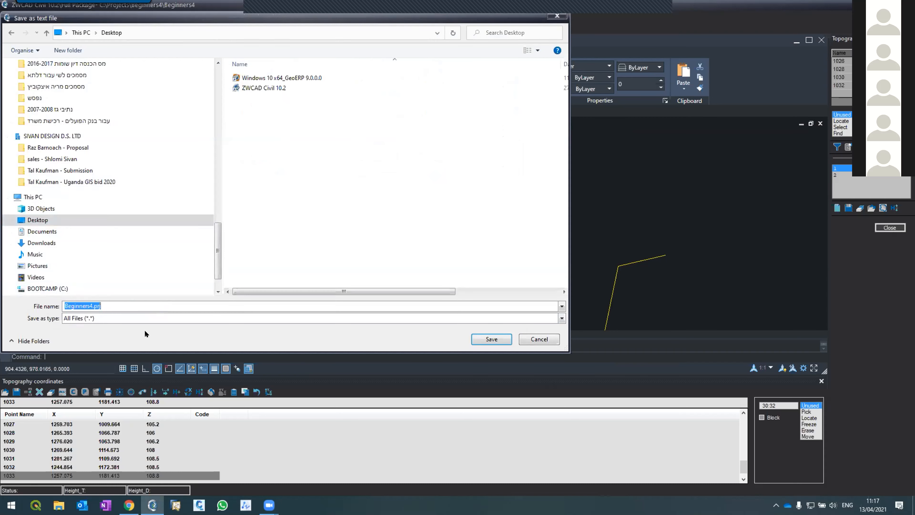
{"action": "type", "text": "Pint"}
{"action": "key", "text": "BackSpace"}
{"action": "key", "text": "BackSpace"}
{"action": "key", "text": "BackSpace"}
{"action": "type", "text": "oints for beginners"}
{"action": "key", "text": "BackSpace"}
{"action": "type", "text": "_day2"}
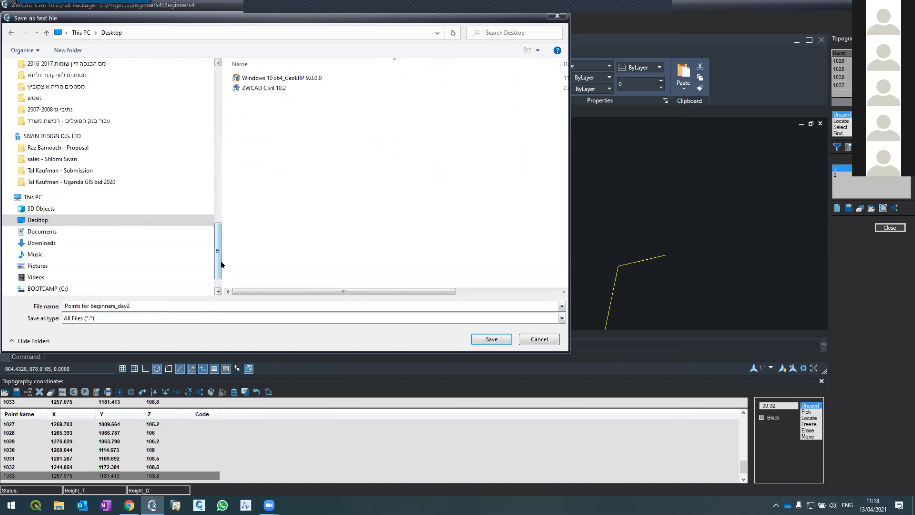
Keep the All Files type, append the extension .XYZ to the export file name, and save the file.
{"action": "left_click", "coordinate": [208, 319]}
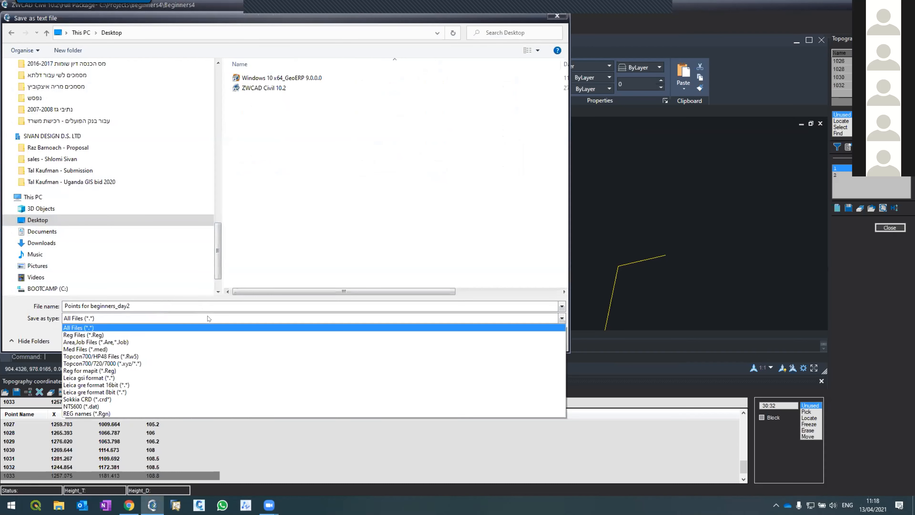
{"action": "left_click", "coordinate": [208, 318]}
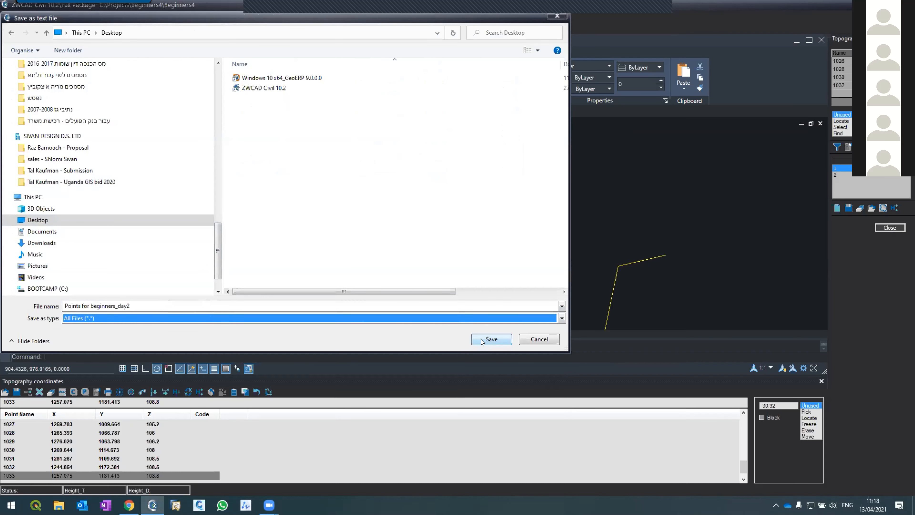
{"action": "left_click", "coordinate": [133, 303]}
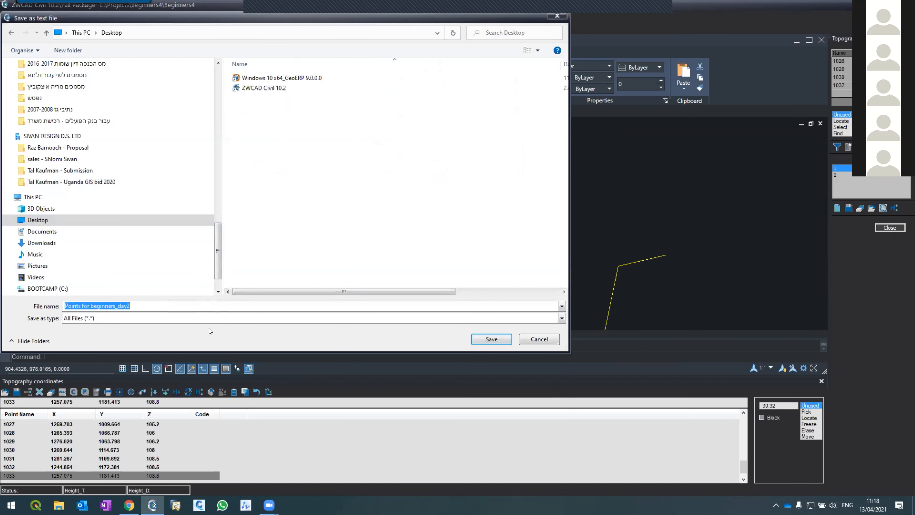
{"action": "key", "text": "Right"}
{"action": "type", "text": ".XYZ"}
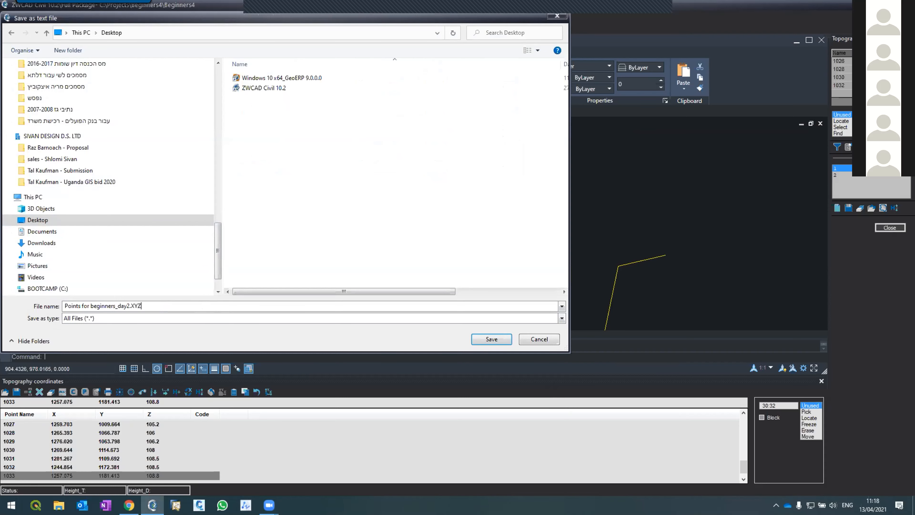
{"action": "key", "text": "Return"}
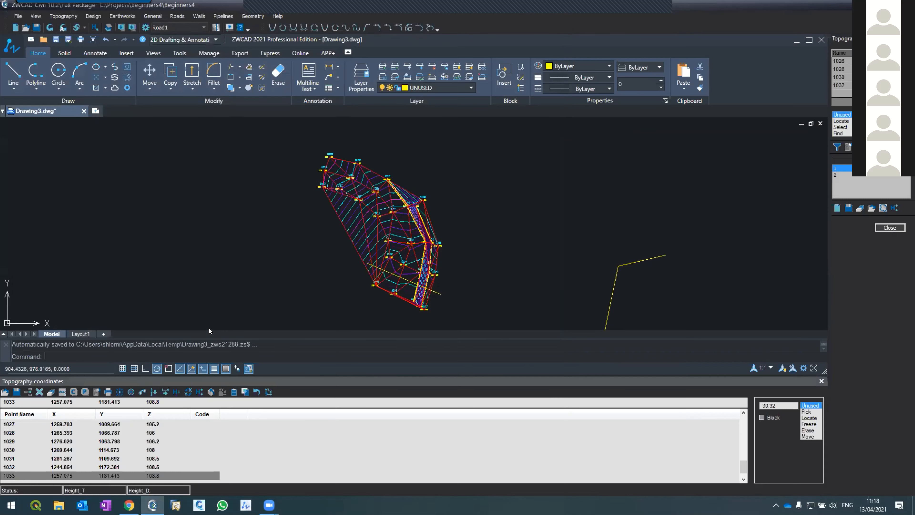
Show the desktop and move the exported points file to an open area near its middle.
{"action": "left_click", "coordinate": [914, 507]}
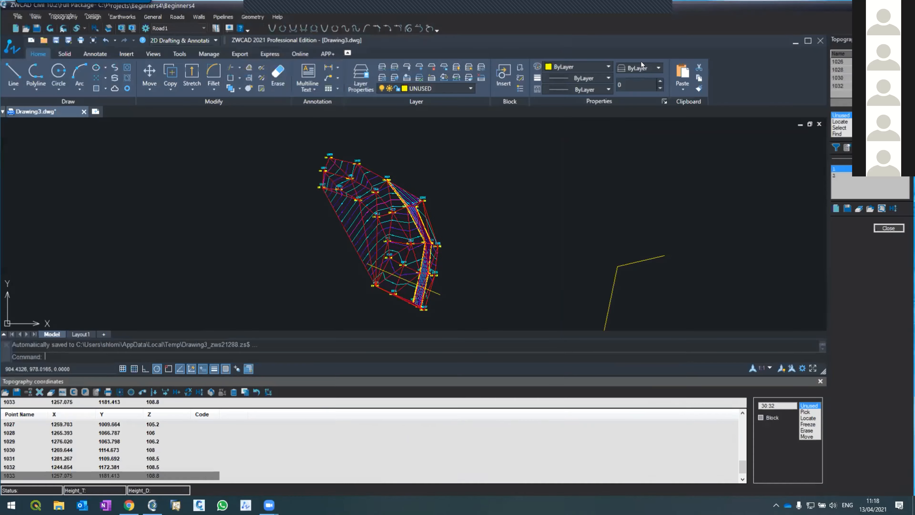
{"action": "left_click_drag", "start_coordinate": [25, 95], "coordinate": [346, 293]}
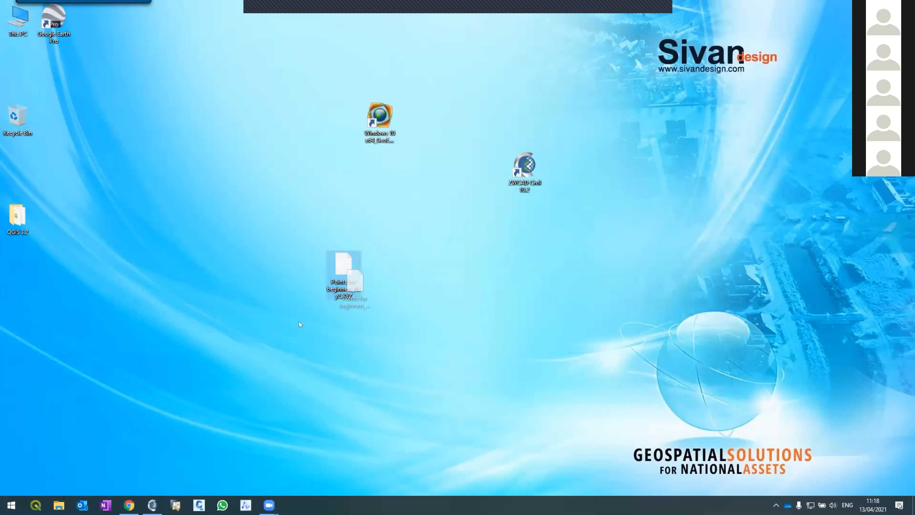
{"action": "double_click", "coordinate": [345, 276]}
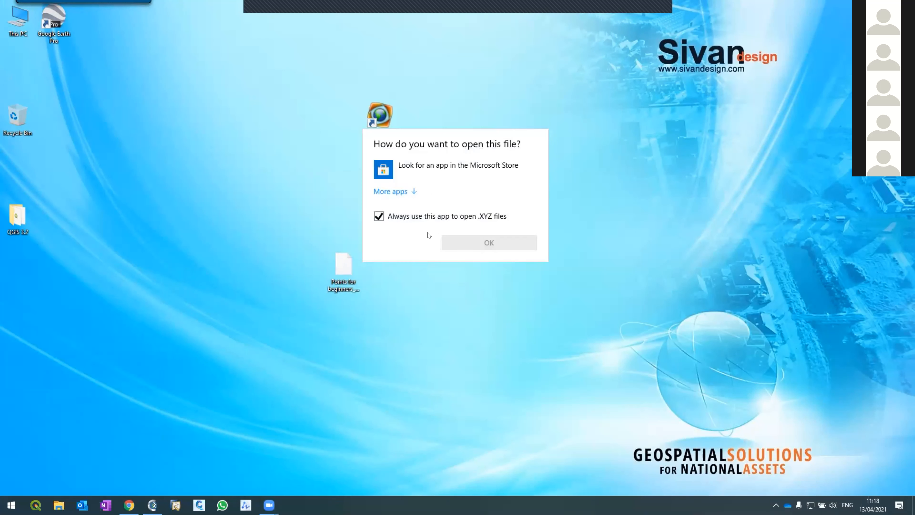
{"action": "left_click", "coordinate": [399, 192]}
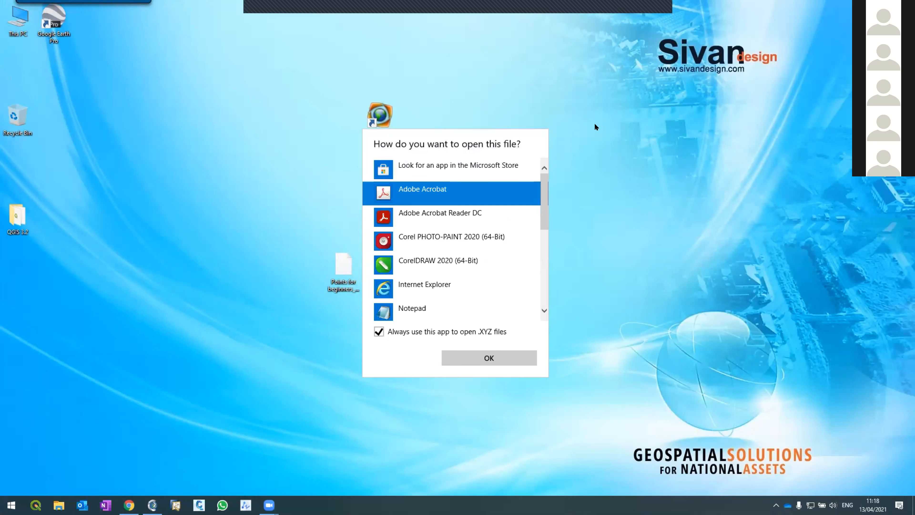
{"action": "left_click", "coordinate": [215, 248]}
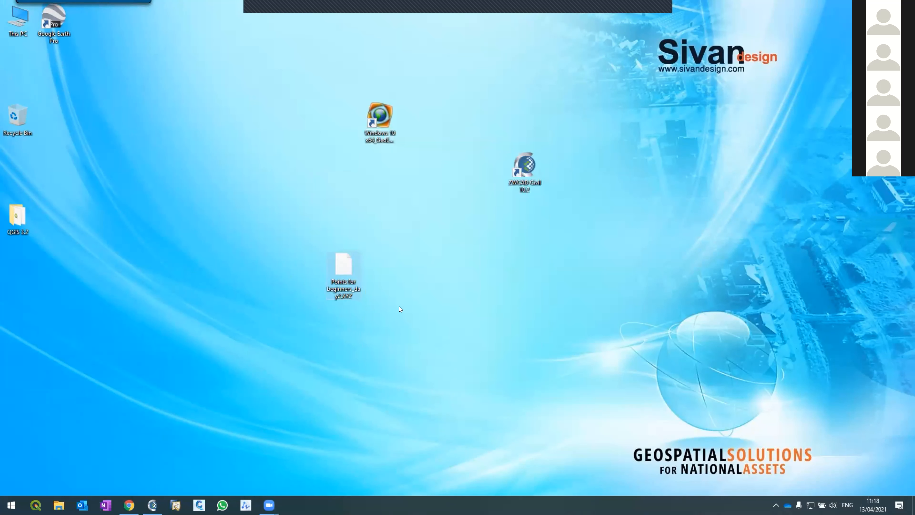
Rename the exported points file to "Points for beginners_day2.TXT" and accept the extension change.
{"action": "right_click", "coordinate": [344, 284]}
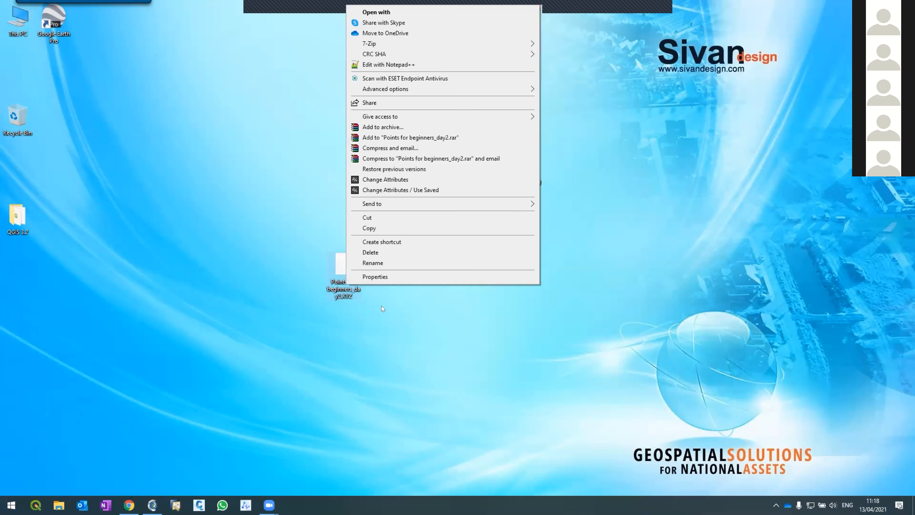
{"action": "left_click", "coordinate": [366, 262]}
{"action": "key", "text": "End"}
{"action": "key", "text": "BackSpace"}
{"action": "key", "text": "BackSpace"}
{"action": "key", "text": "BackSpace"}
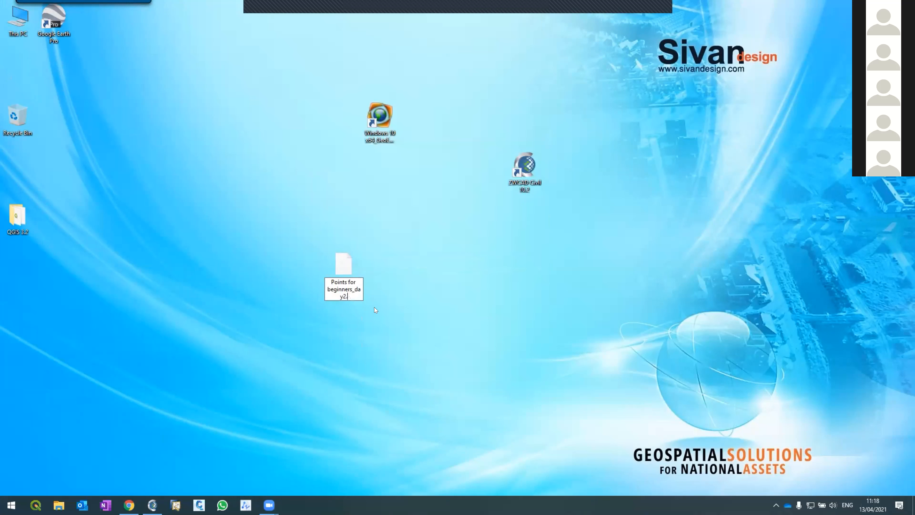
{"action": "type", "text": "TXT"}
{"action": "key", "text": "Return"}
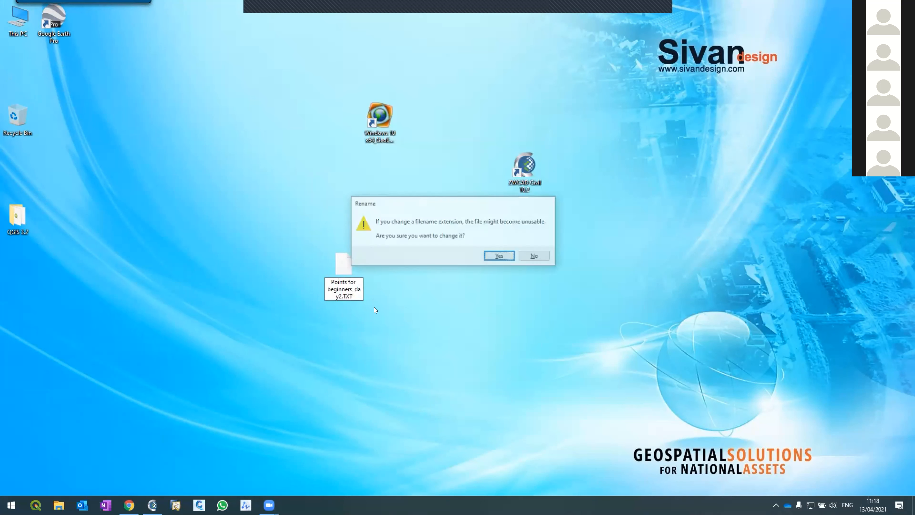
{"action": "key", "text": "Return"}
{"action": "key", "text": "Return"}
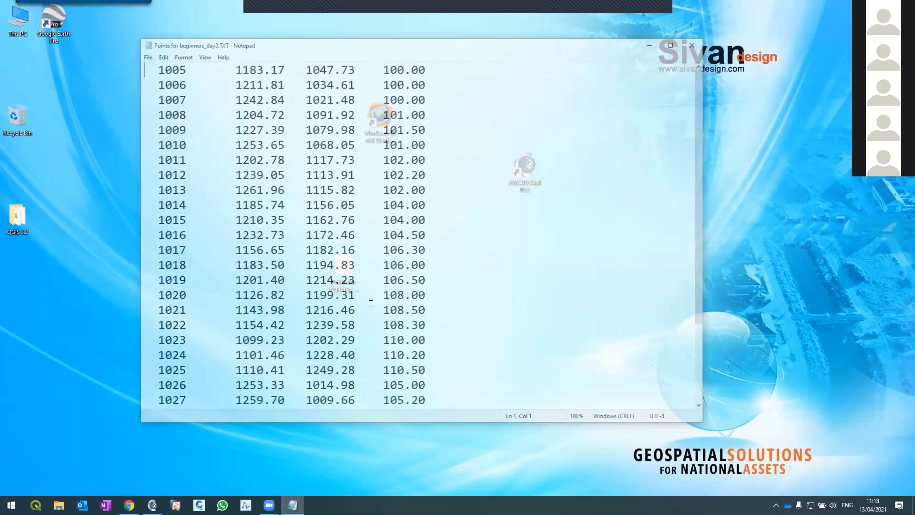
Open the renamed text file in Notepad, review the exported point names and coordinates, and close it.
{"action": "scroll", "coordinate": [343, 242], "scroll_direction": "down", "scroll_amount": 2}
{"action": "scroll", "coordinate": [341, 258], "scroll_direction": "up", "scroll_amount": 3}
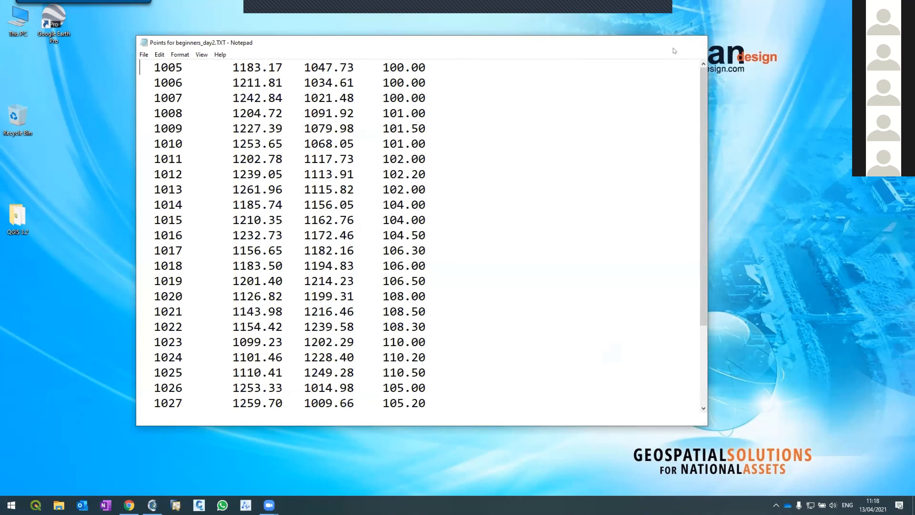
{"action": "left_click", "coordinate": [696, 42]}
{"action": "mouse_move", "coordinate": [269, 505]}
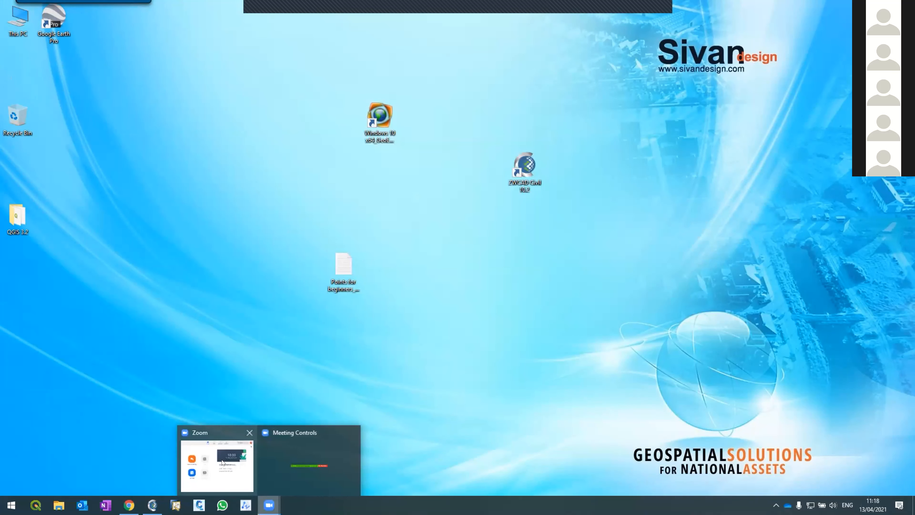
{"action": "left_click", "coordinate": [292, 477]}
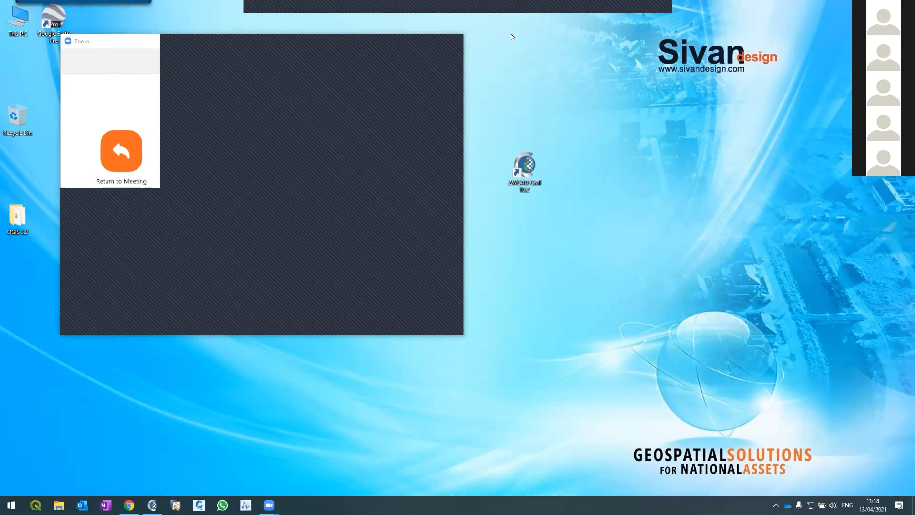
{"action": "left_click", "coordinate": [649, 19]}
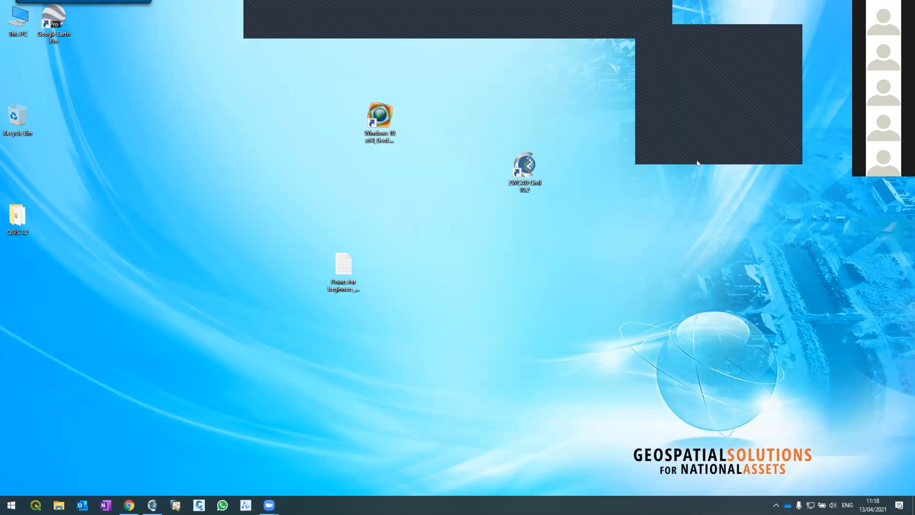
Rearrange the meeting windows on the desktop and move the points text file into the meeting window to share it with participants.
{"action": "left_click", "coordinate": [716, 145]}
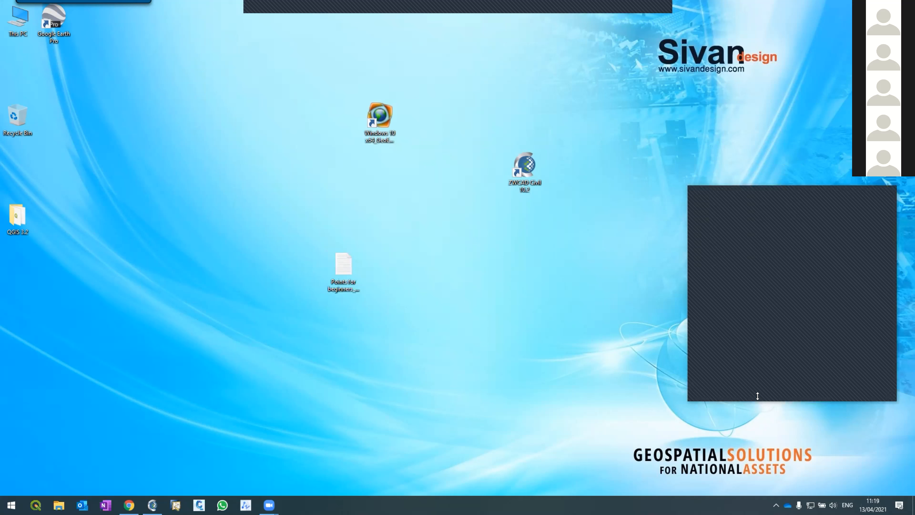
{"action": "left_click_drag", "start_coordinate": [758, 396], "coordinate": [760, 452]}
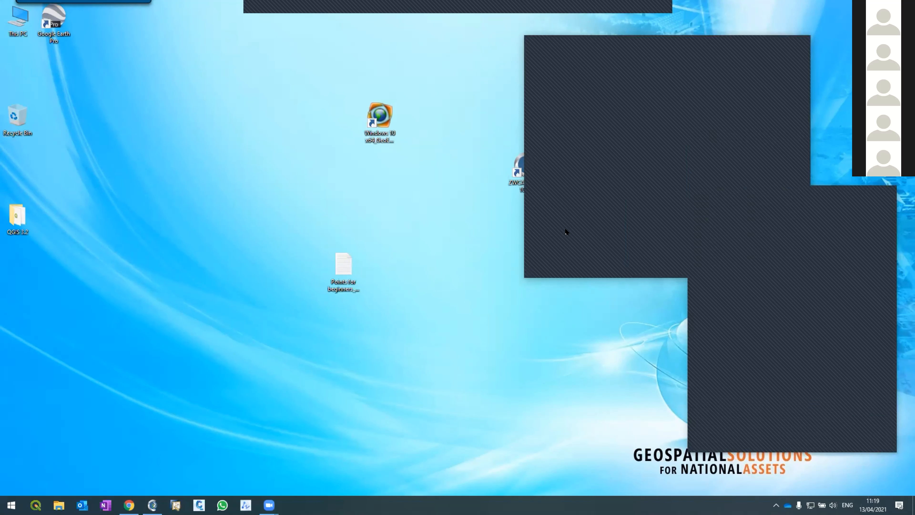
{"action": "left_click_drag", "start_coordinate": [337, 268], "coordinate": [568, 253]}
Switch to ZWCAD Civil and start a new project located in the Projects folder.
{"action": "left_click", "coordinate": [152, 505]}
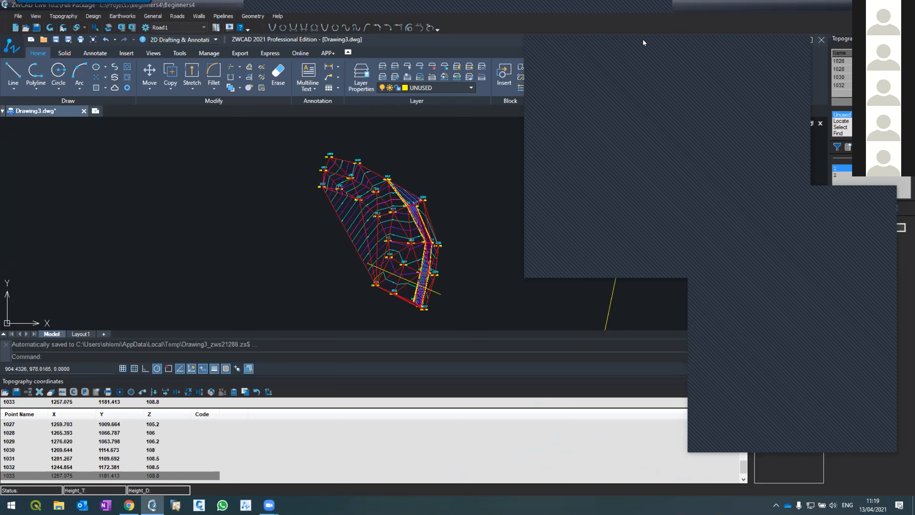
{"action": "left_click", "coordinate": [17, 17]}
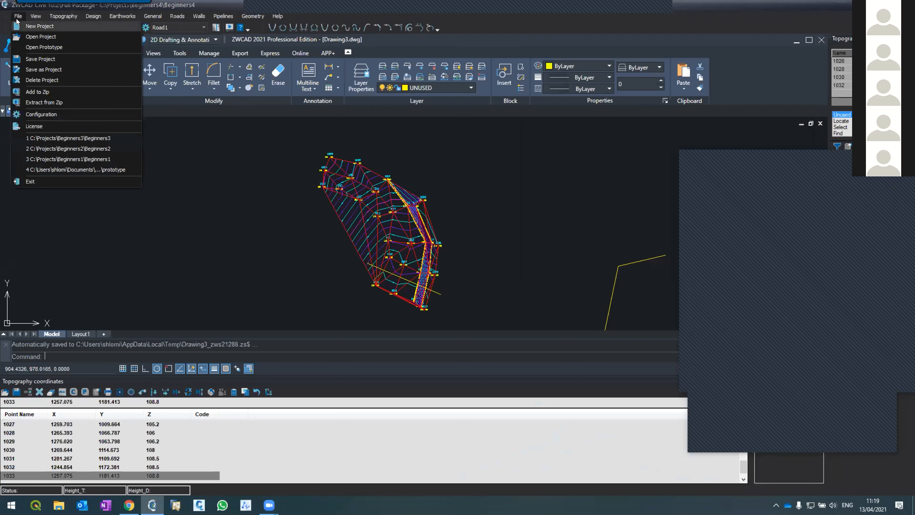
{"action": "left_click", "coordinate": [39, 26]}
{"action": "left_click", "coordinate": [480, 284]}
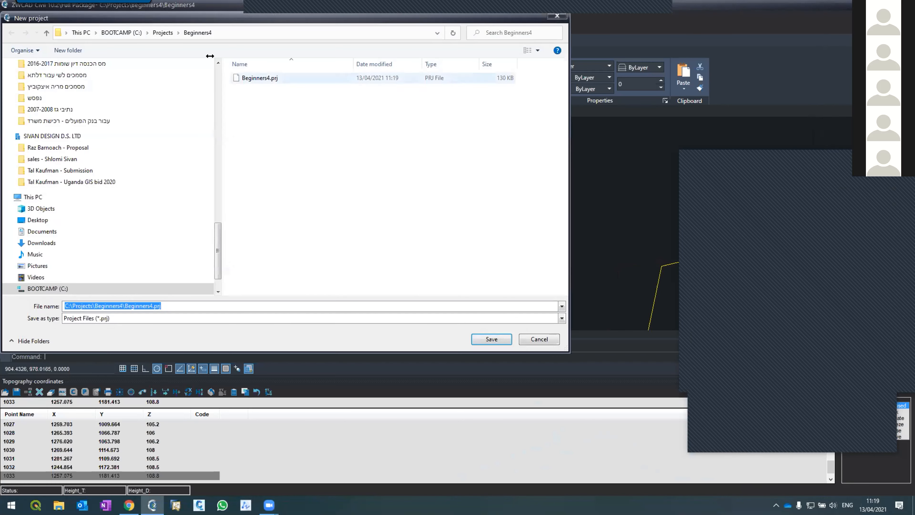
{"action": "left_click", "coordinate": [163, 32]}
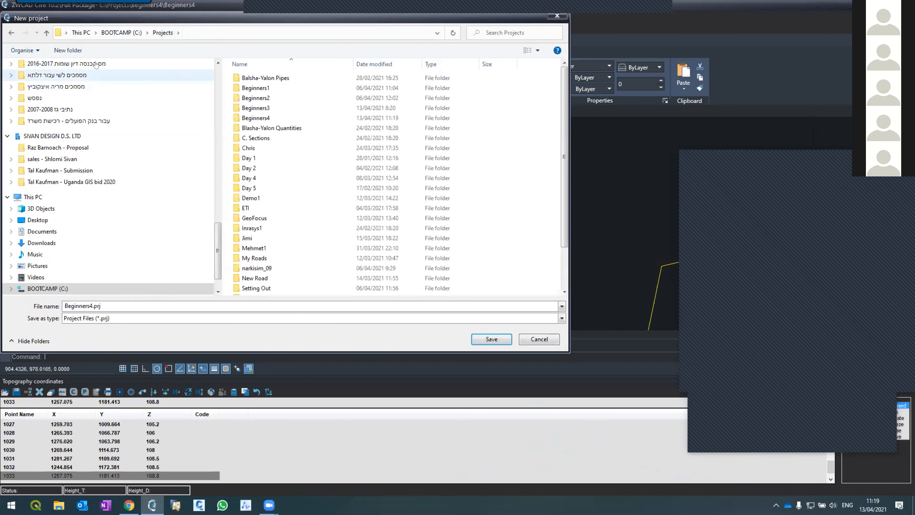
Create a new folder named "Begineers5" in the Projects folder and open it.
{"action": "left_click", "coordinate": [72, 50]}
{"action": "type", "text": "Begineers5"}
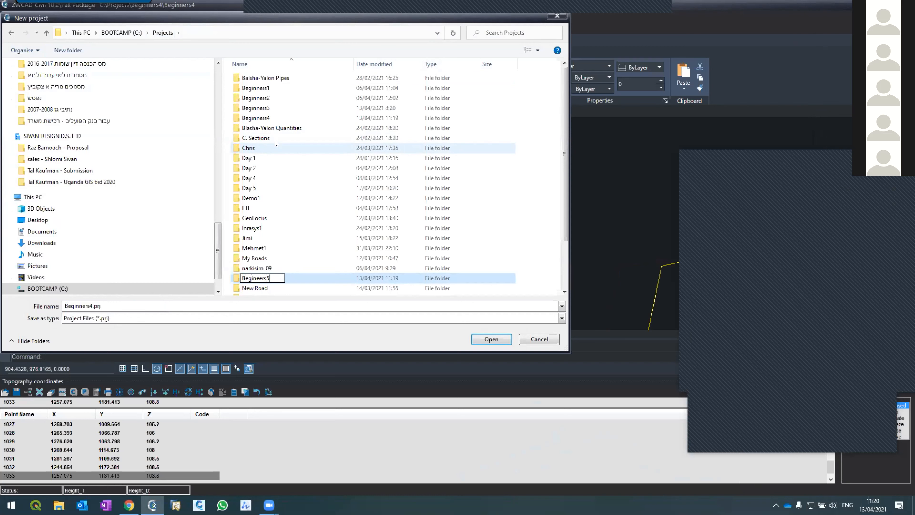
{"action": "key", "text": "Return"}
Name the new project "Beginners5" and save it in the new folder.
{"action": "key", "text": "Return"}
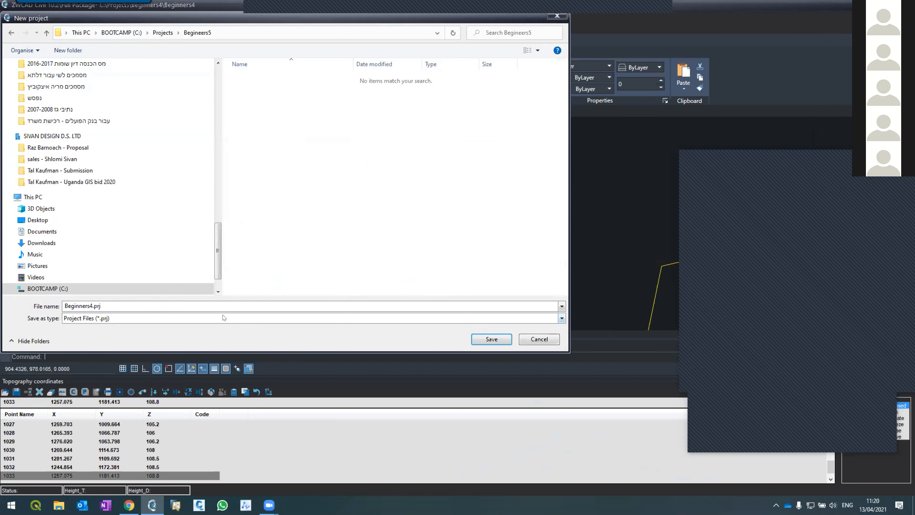
{"action": "type", "text": "Beginners5"}
{"action": "key", "text": "Return"}
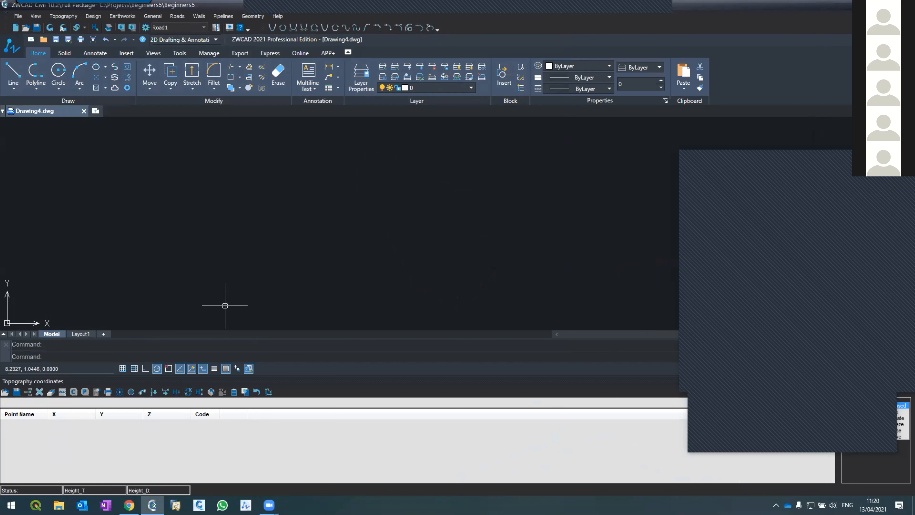
Load "Points for beginners_day2.TXT" from the Desktop into the topography coordinates table and select point 1009.
{"action": "left_click", "coordinate": [5, 392]}
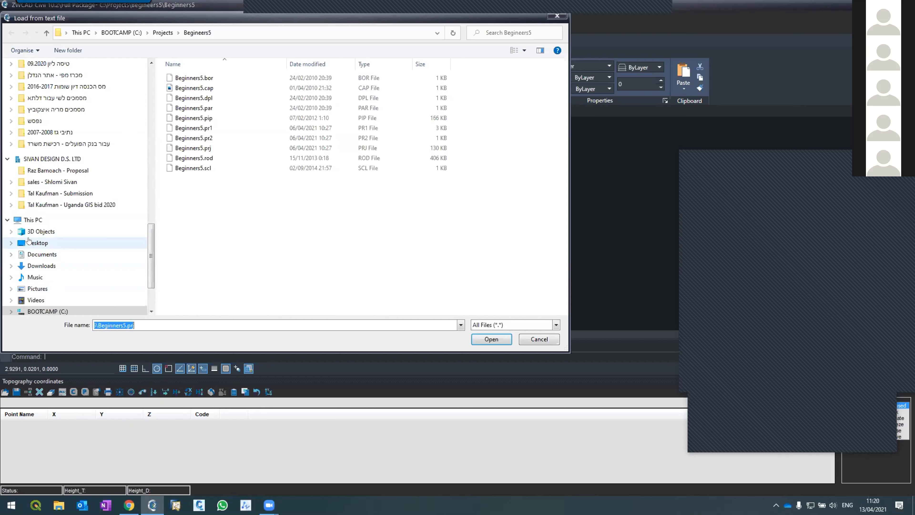
{"action": "left_click", "coordinate": [28, 241]}
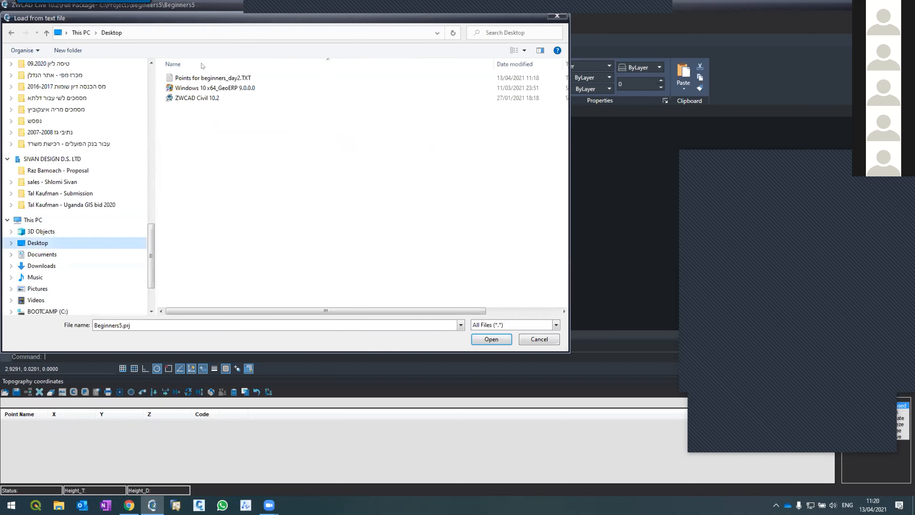
{"action": "double_click", "coordinate": [200, 77]}
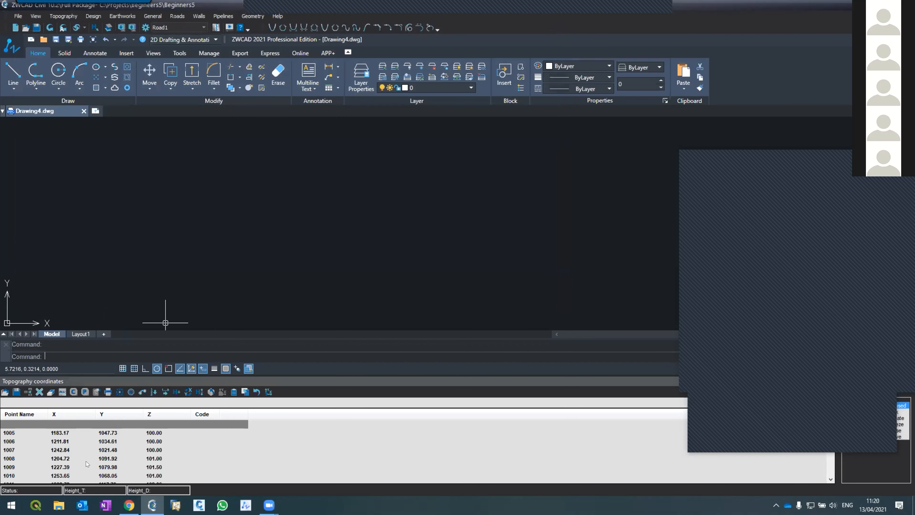
{"action": "left_click", "coordinate": [76, 447]}
{"action": "left_click", "coordinate": [78, 465]}
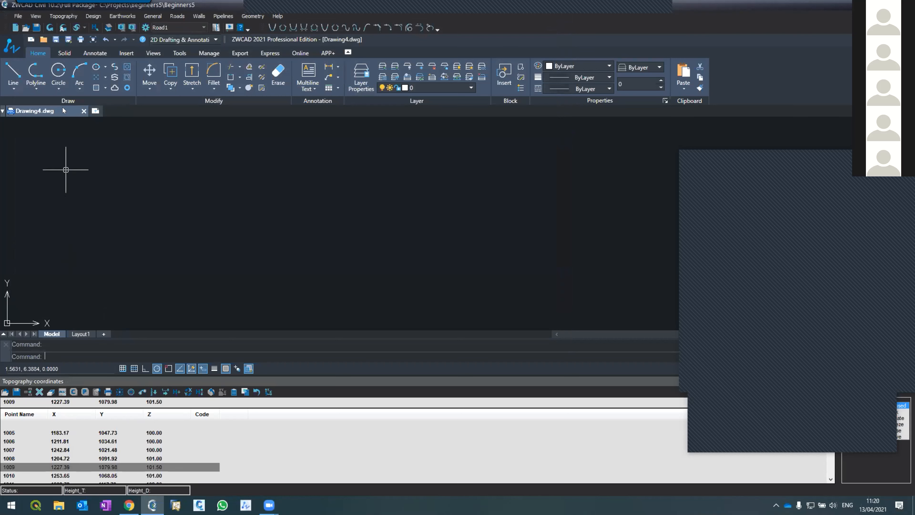
Plot the loaded topography points in the drawing and review their layout.
{"action": "left_click", "coordinate": [49, 27]}
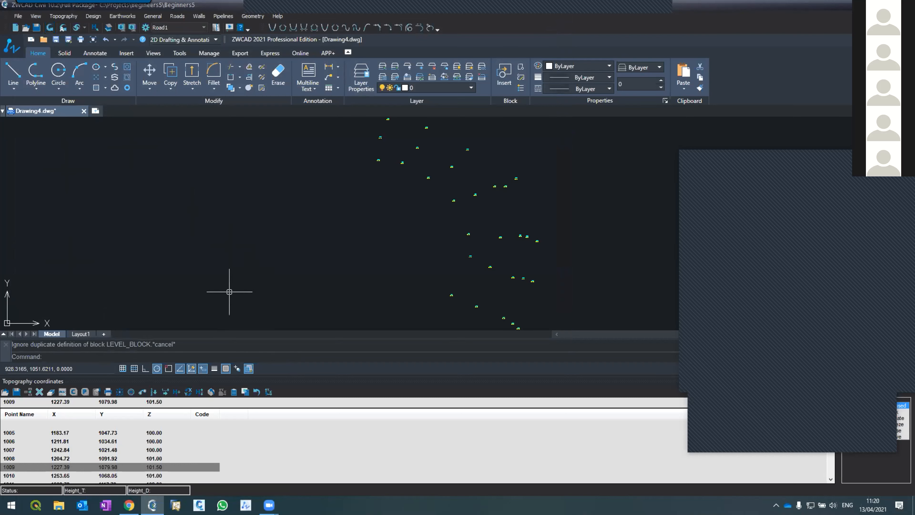
{"action": "scroll", "coordinate": [193, 206], "scroll_direction": "down", "scroll_amount": 2}
{"action": "scroll", "coordinate": [266, 188], "scroll_direction": "up", "scroll_amount": 5}
{"action": "scroll", "coordinate": [265, 171], "scroll_direction": "down", "scroll_amount": 4}
{"action": "scroll", "coordinate": [277, 188], "scroll_direction": "up", "scroll_amount": 4}
{"action": "scroll", "coordinate": [299, 163], "scroll_direction": "down", "scroll_amount": 3}
Generate topography contours from the loaded points with the current contour settings and inspect the terrain's lower end.
{"action": "mouse_move", "coordinate": [62, 13]}
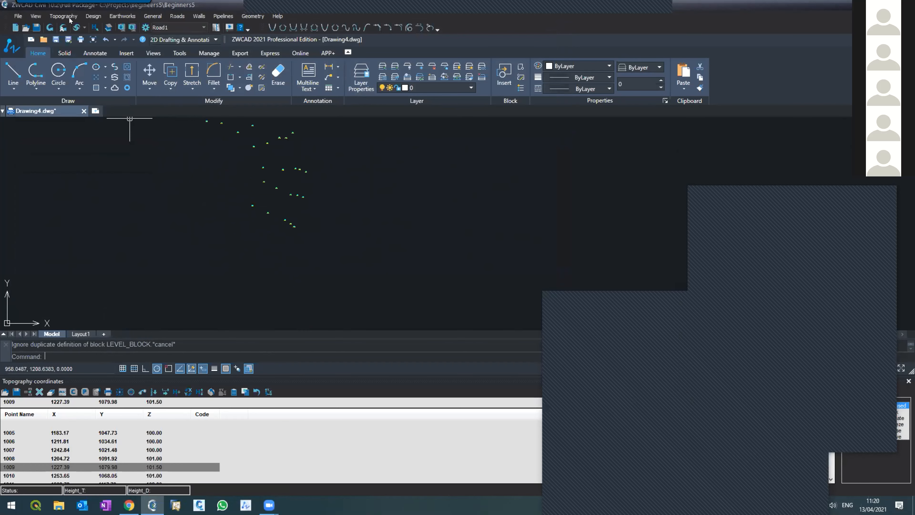
{"action": "left_click", "coordinate": [63, 16]}
{"action": "left_click", "coordinate": [71, 37]}
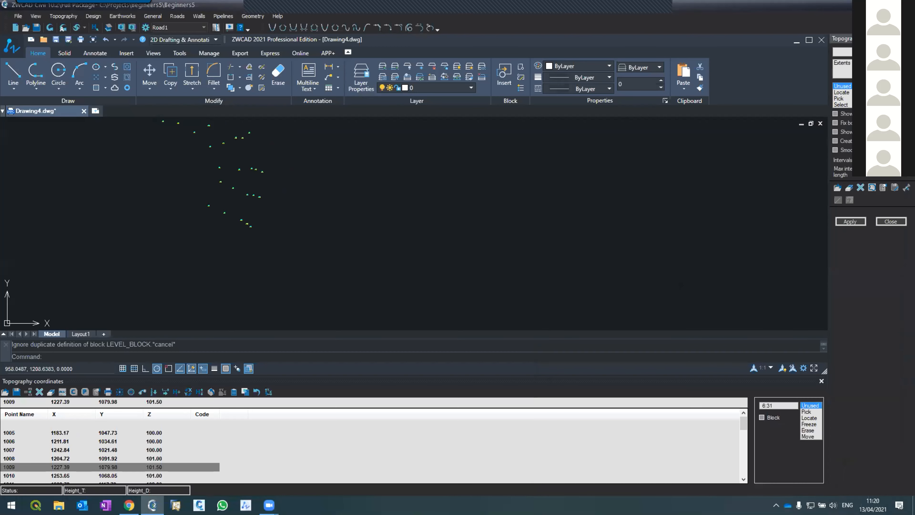
{"action": "left_click", "coordinate": [843, 223]}
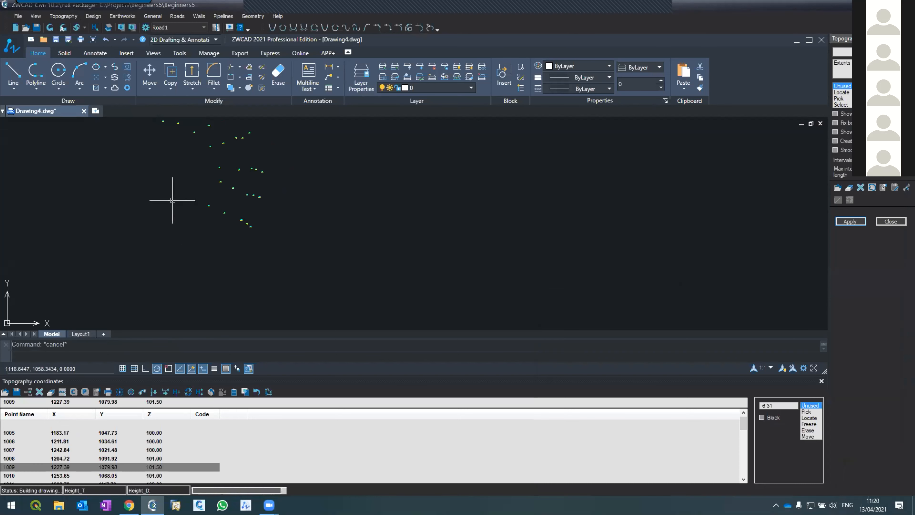
{"action": "scroll", "coordinate": [168, 184], "scroll_direction": "up", "scroll_amount": 3}
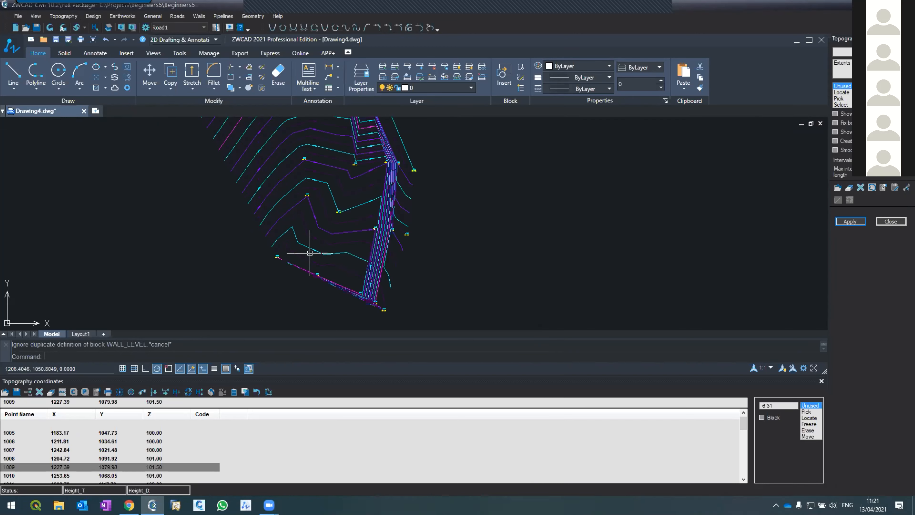
{"action": "scroll", "coordinate": [310, 254], "scroll_direction": "up", "scroll_amount": 1}
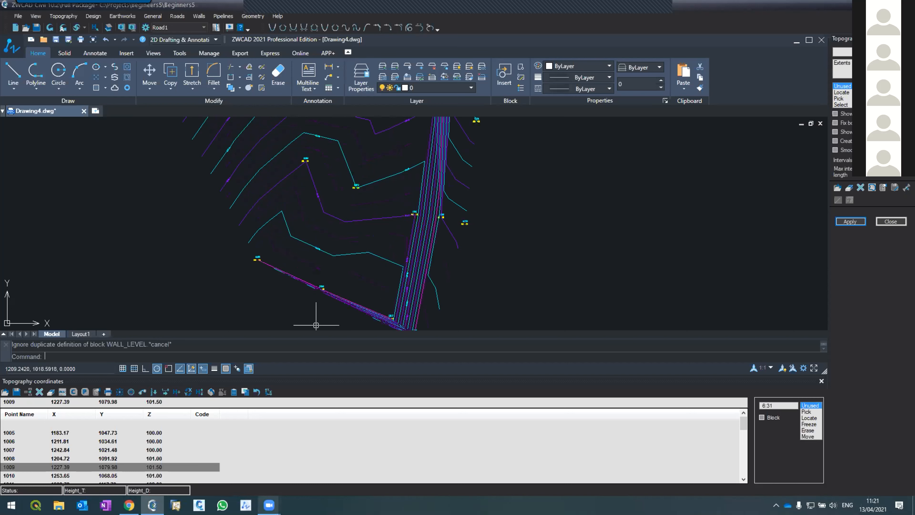
Reposition the meeting window, show the desktop, and share the points text file in that window again.
{"action": "mouse_move", "coordinate": [269, 505]}
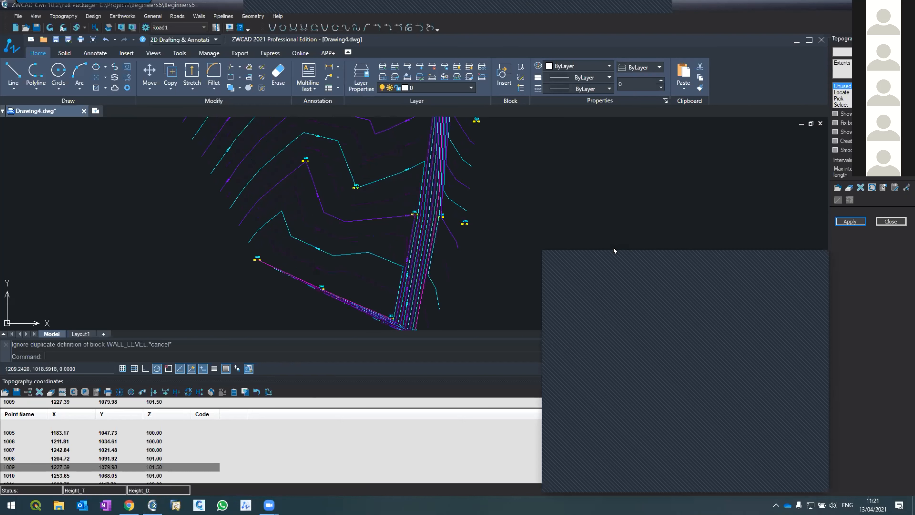
{"action": "left_click_drag", "start_coordinate": [614, 249], "coordinate": [650, 184]}
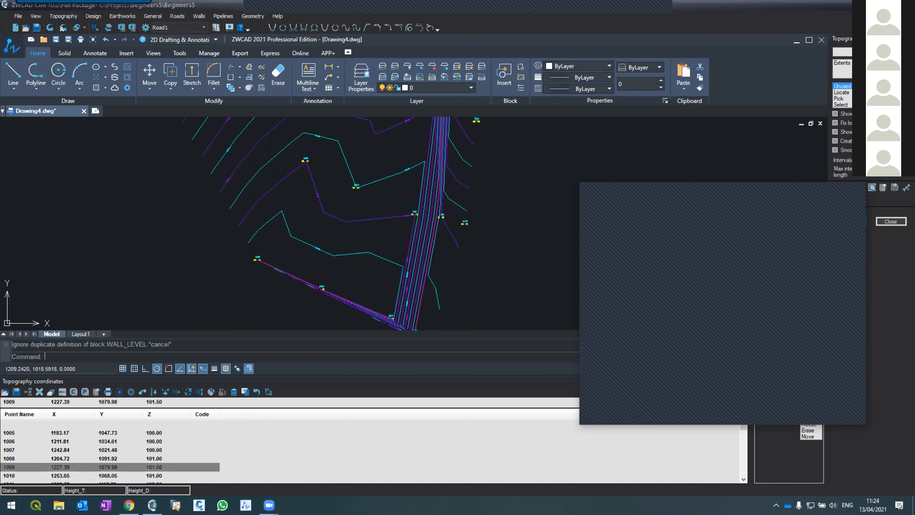
{"action": "key", "text": "super+d"}
{"action": "left_click", "coordinate": [861, 5]}
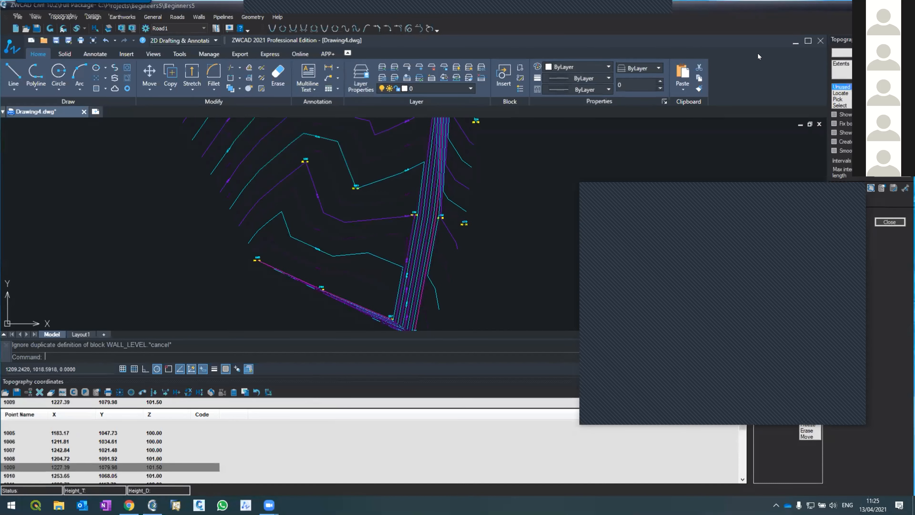
{"action": "left_click_drag", "start_coordinate": [343, 269], "coordinate": [613, 390]}
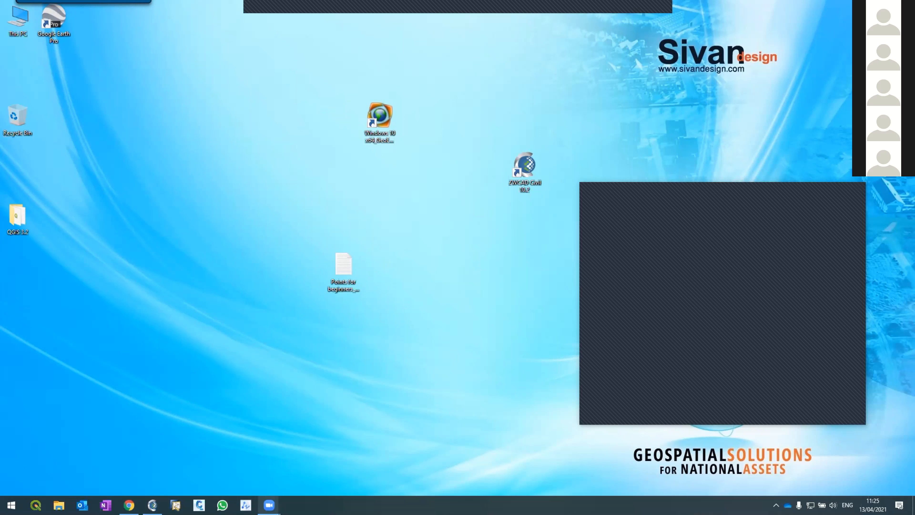
Switch back to ZWCAD Civil and clear the meeting window from the drawing area.
{"action": "mouse_move", "coordinate": [269, 505]}
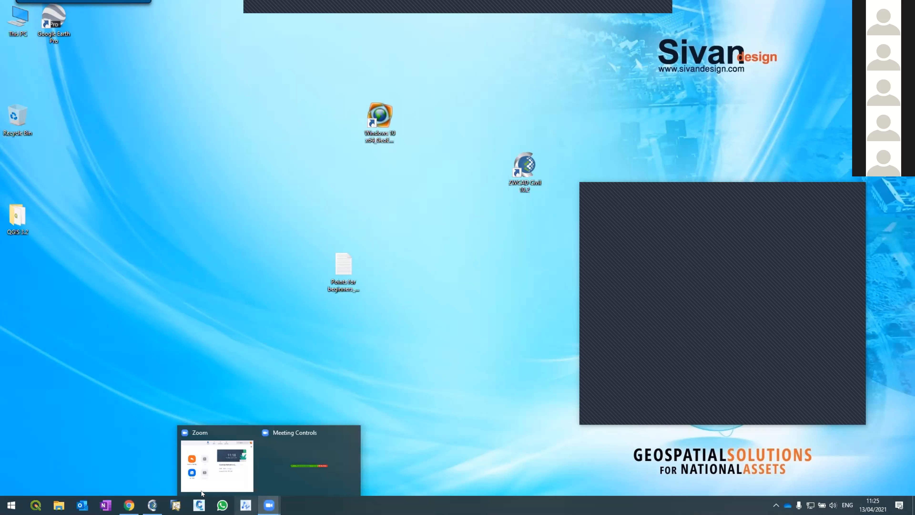
{"action": "left_click", "coordinate": [153, 505]}
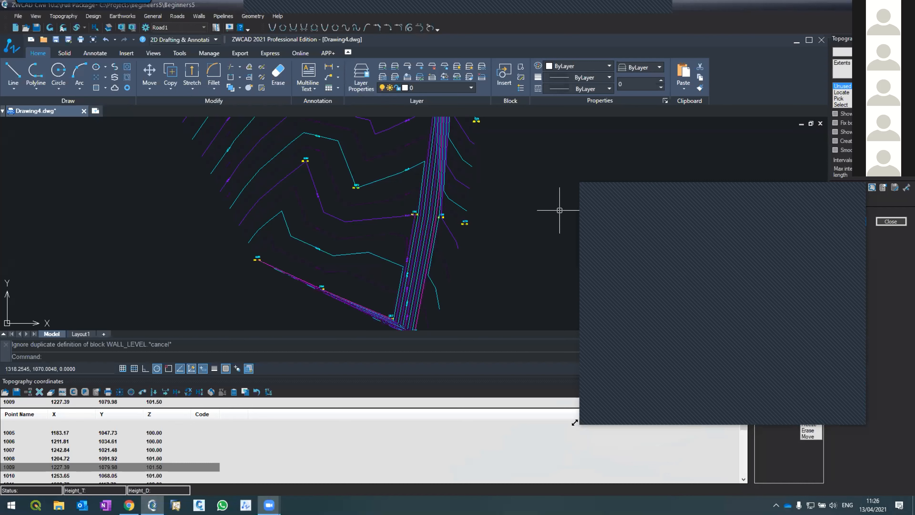
{"action": "left_click", "coordinate": [825, 187]}
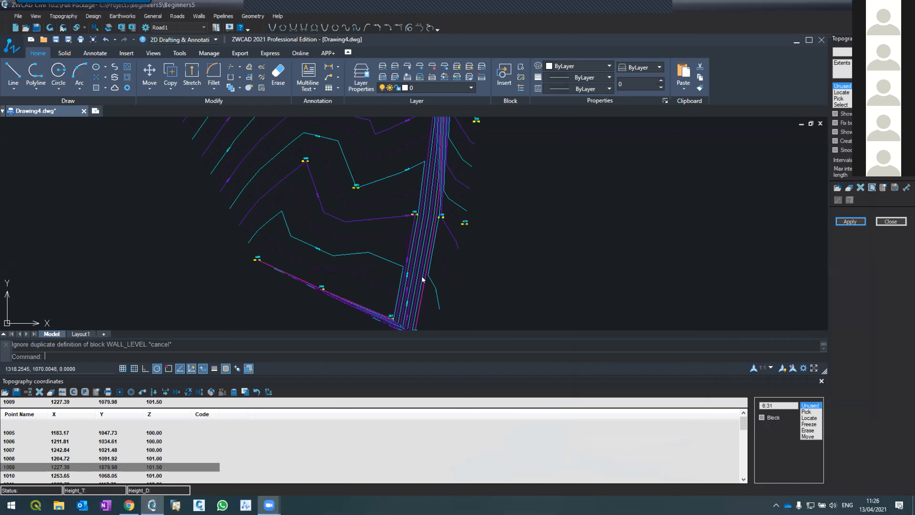
Examine the generated contours over the whole terrain and around the dense band along its eastern edge.
{"action": "scroll", "coordinate": [418, 251], "scroll_direction": "down", "scroll_amount": 5}
{"action": "scroll", "coordinate": [401, 197], "scroll_direction": "up", "scroll_amount": 7}
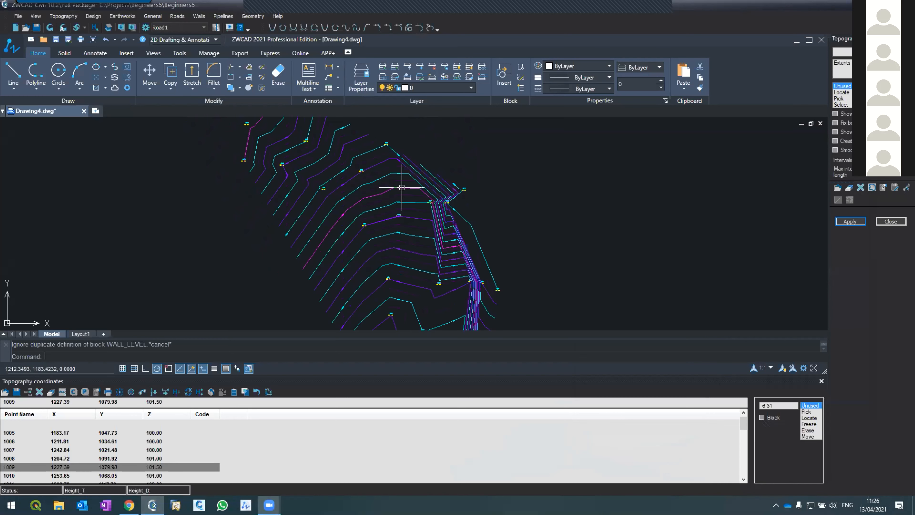
{"action": "scroll", "coordinate": [407, 187], "scroll_direction": "down", "scroll_amount": 5}
{"action": "scroll", "coordinate": [427, 224], "scroll_direction": "up", "scroll_amount": 3}
{"action": "scroll", "coordinate": [418, 232], "scroll_direction": "down", "scroll_amount": 3}
{"action": "scroll", "coordinate": [412, 199], "scroll_direction": "up", "scroll_amount": 5}
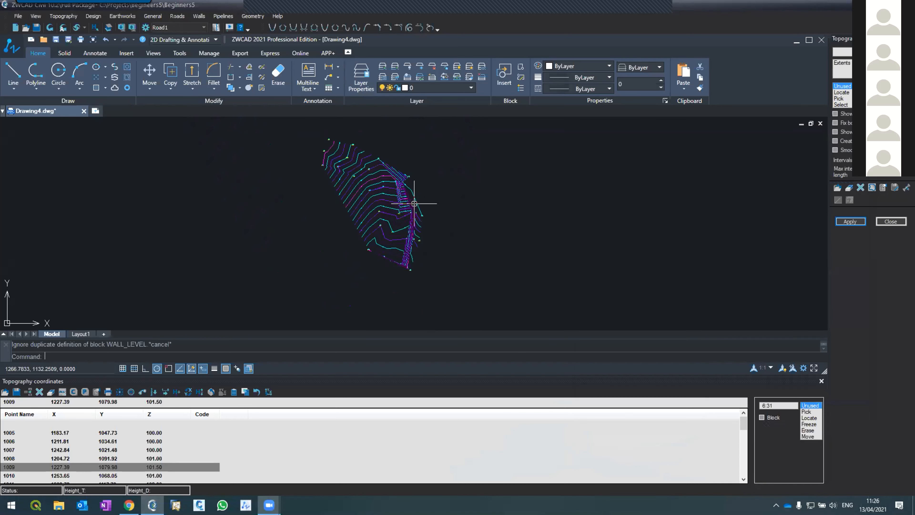
{"action": "scroll", "coordinate": [410, 198], "scroll_direction": "up", "scroll_amount": 3}
{"action": "scroll", "coordinate": [411, 197], "scroll_direction": "down", "scroll_amount": 5}
{"action": "scroll", "coordinate": [409, 197], "scroll_direction": "up", "scroll_amount": 4}
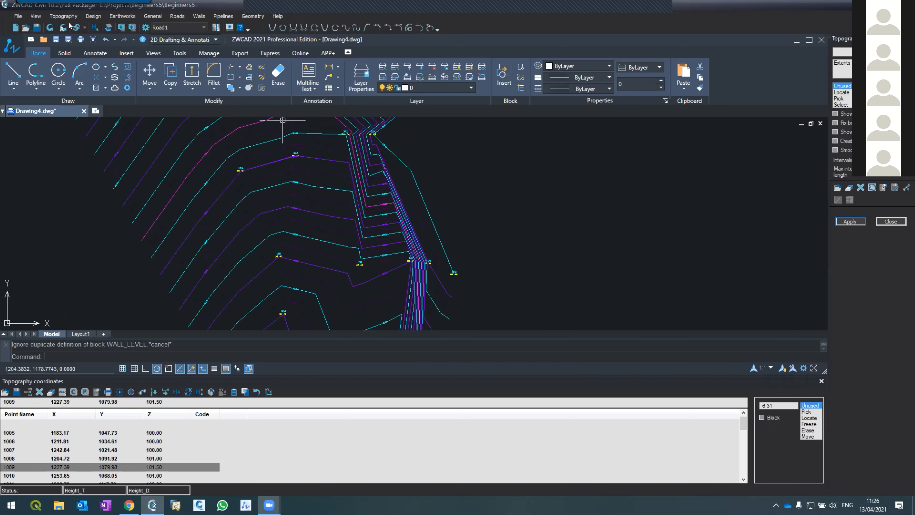
Open the topography lines and start line 1 at point 1026 at the terrain's southern end.
{"action": "left_click", "coordinate": [63, 16]}
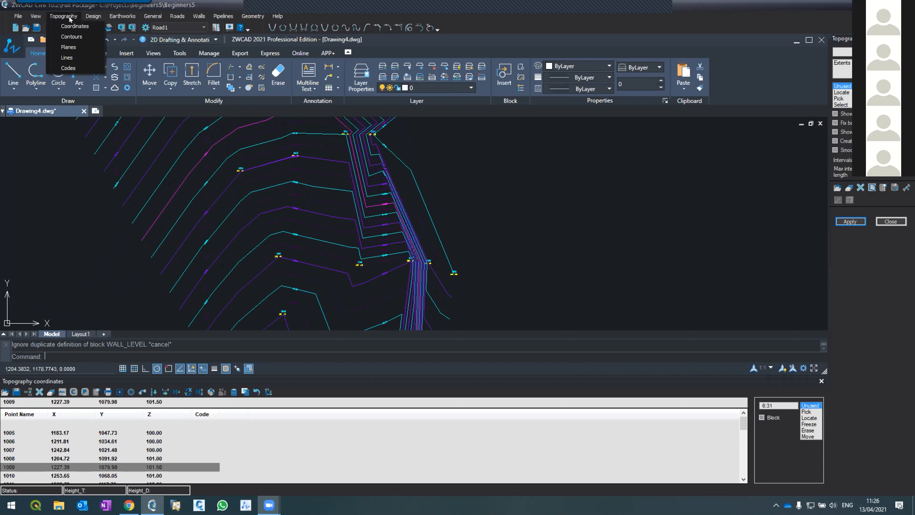
{"action": "left_click", "coordinate": [65, 57]}
{"action": "scroll", "coordinate": [354, 209], "scroll_direction": "down", "scroll_amount": 4}
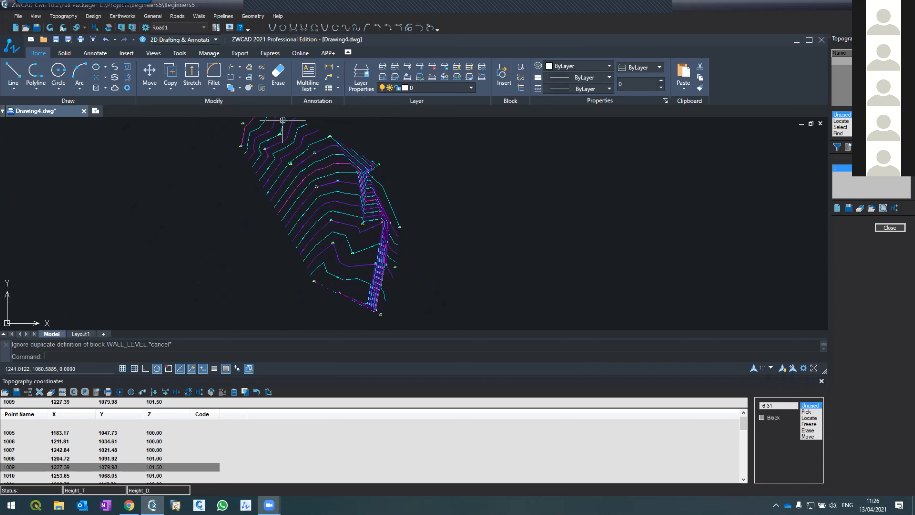
{"action": "scroll", "coordinate": [365, 303], "scroll_direction": "up", "scroll_amount": 5}
{"action": "scroll", "coordinate": [364, 298], "scroll_direction": "down", "scroll_amount": 7}
{"action": "scroll", "coordinate": [363, 301], "scroll_direction": "up", "scroll_amount": 4}
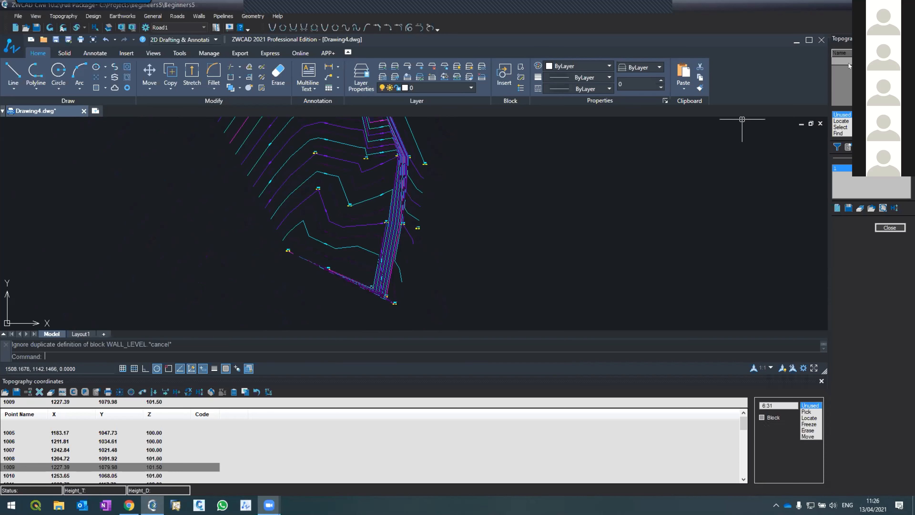
{"action": "scroll", "coordinate": [399, 297], "scroll_direction": "up", "scroll_amount": 2}
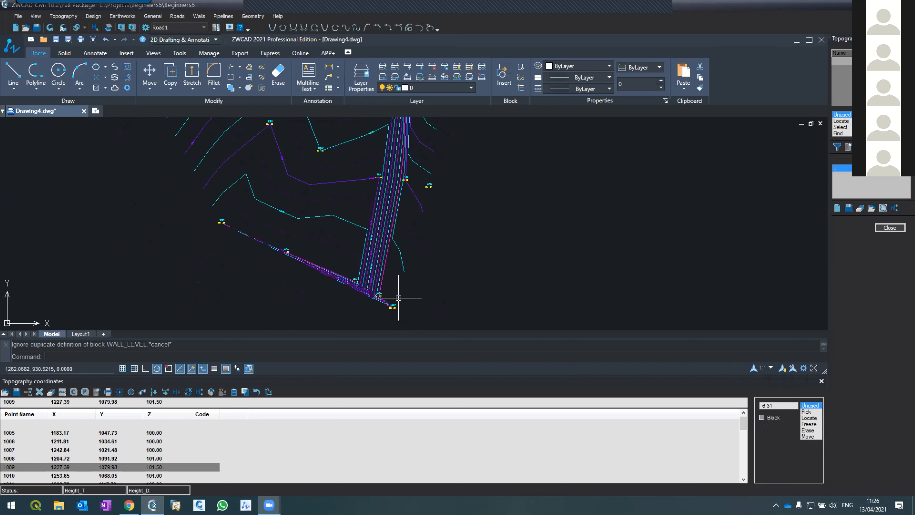
{"action": "left_click", "coordinate": [837, 169]}
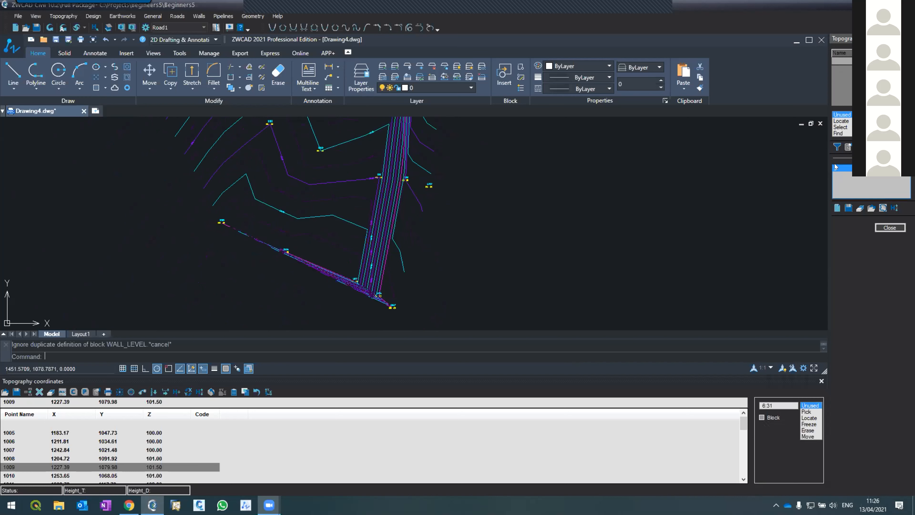
{"action": "left_click", "coordinate": [842, 121]}
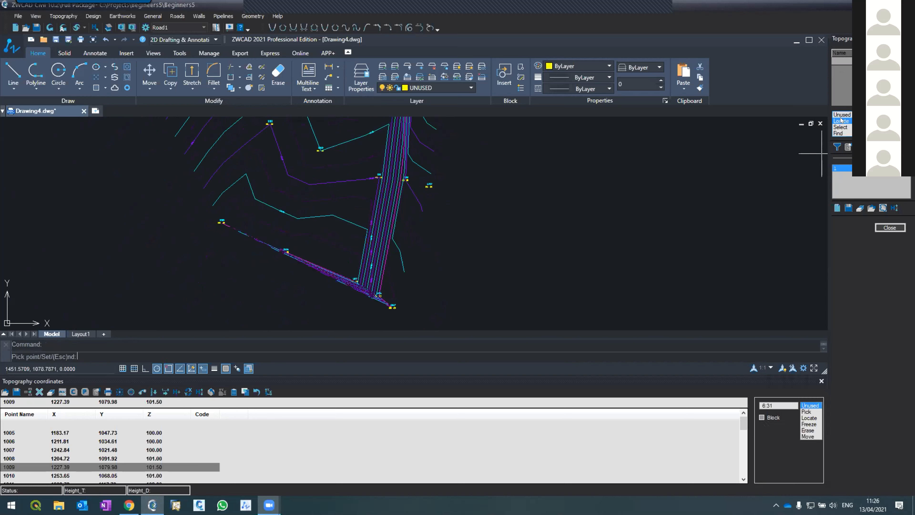
{"action": "scroll", "coordinate": [382, 303], "scroll_direction": "up", "scroll_amount": 5}
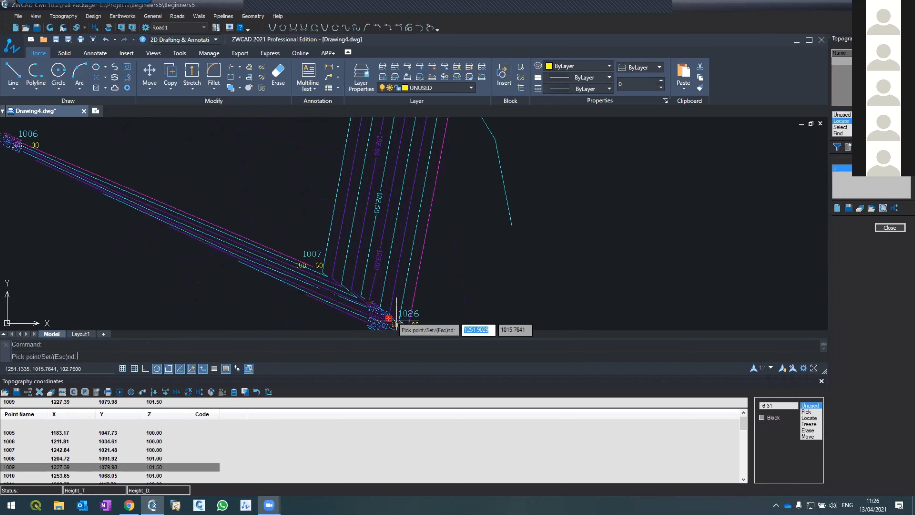
{"action": "left_click", "coordinate": [411, 318]}
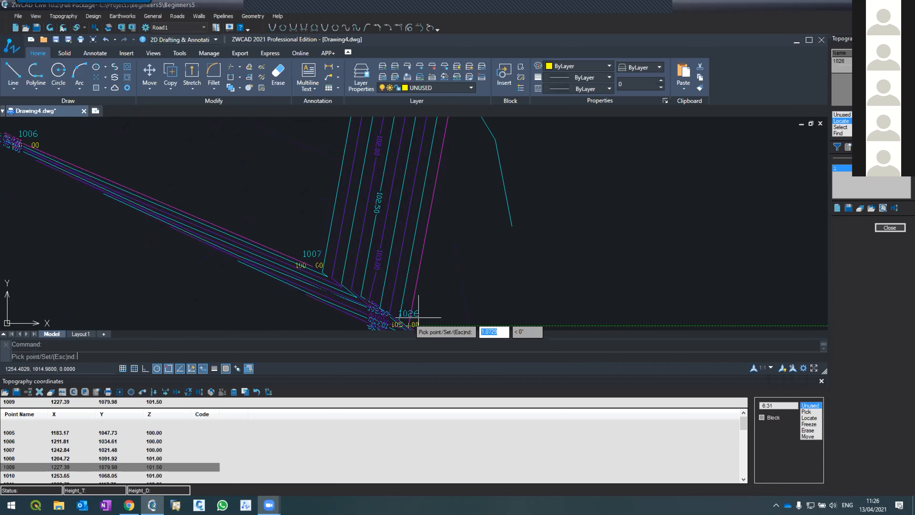
Continue line 1 through points 1028, 1030 and 1032 along the dense band's outer edge and end it there.
{"action": "scroll", "coordinate": [522, 177], "scroll_direction": "down", "scroll_amount": 6}
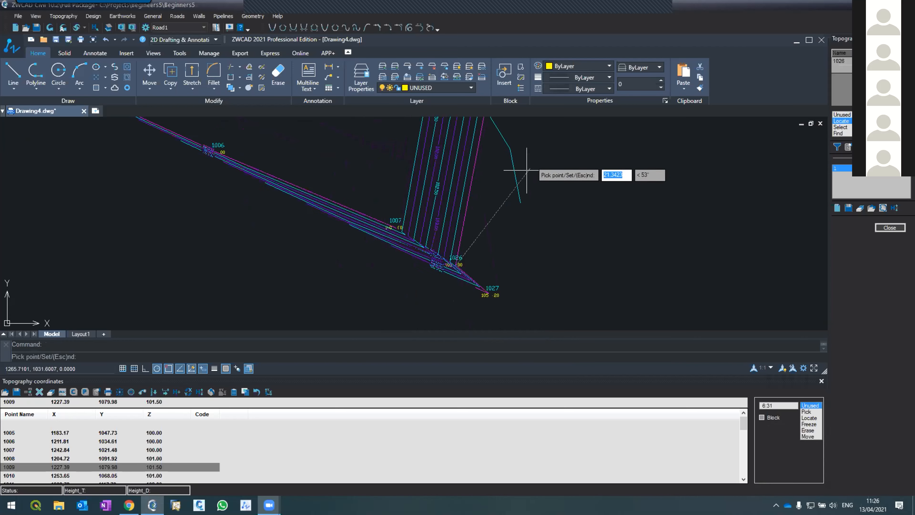
{"action": "scroll", "coordinate": [493, 176], "scroll_direction": "up", "scroll_amount": 5}
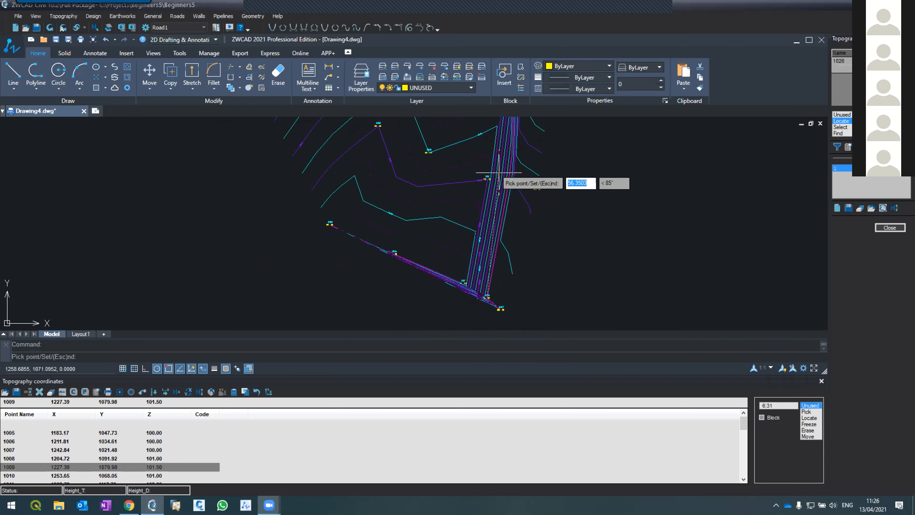
{"action": "left_click", "coordinate": [522, 186]}
{"action": "scroll", "coordinate": [550, 252], "scroll_direction": "down", "scroll_amount": 5}
{"action": "scroll", "coordinate": [533, 200], "scroll_direction": "up", "scroll_amount": 3}
{"action": "left_click", "coordinate": [559, 237]}
{"action": "scroll", "coordinate": [576, 252], "scroll_direction": "down", "scroll_amount": 4}
{"action": "scroll", "coordinate": [555, 229], "scroll_direction": "up", "scroll_amount": 6}
{"action": "left_click", "coordinate": [540, 176]}
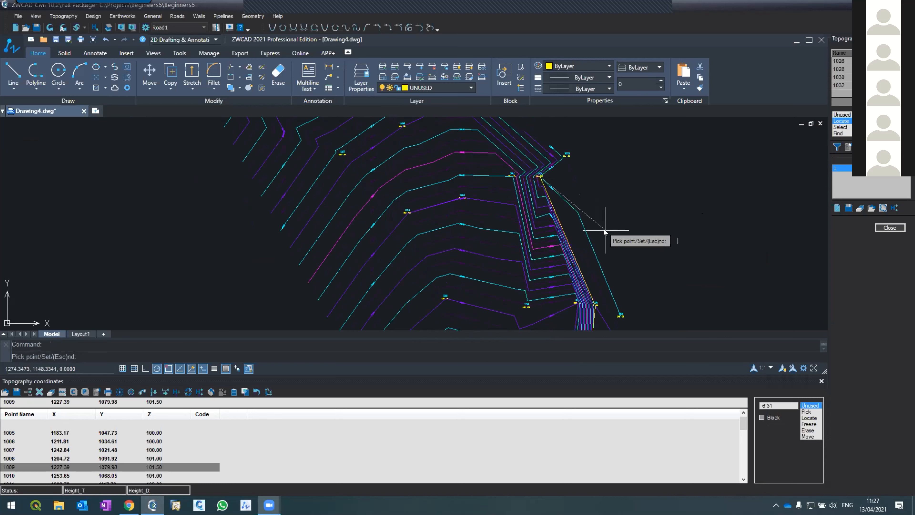
{"action": "key", "text": "Escape"}
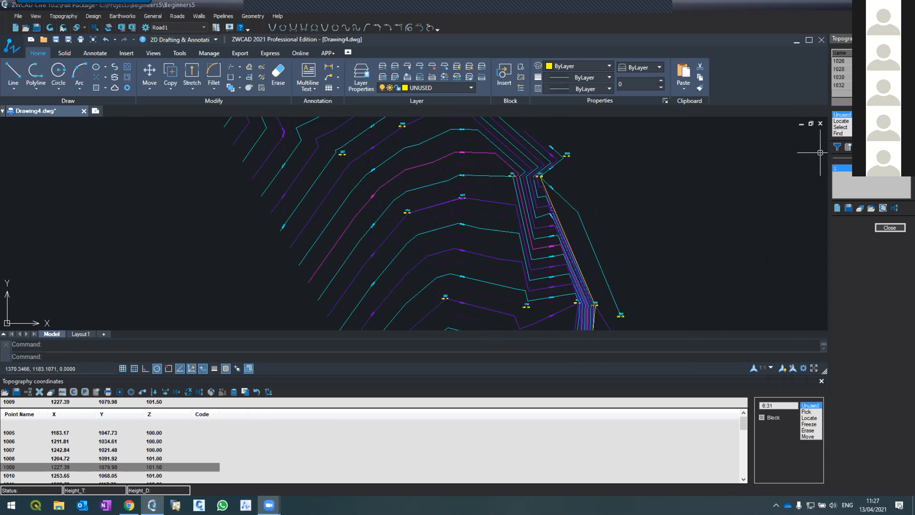
Create a second topography line through points 1007, 1010, 1013 and 1016 along the dense band's inner edge.
{"action": "left_click", "coordinate": [843, 169]}
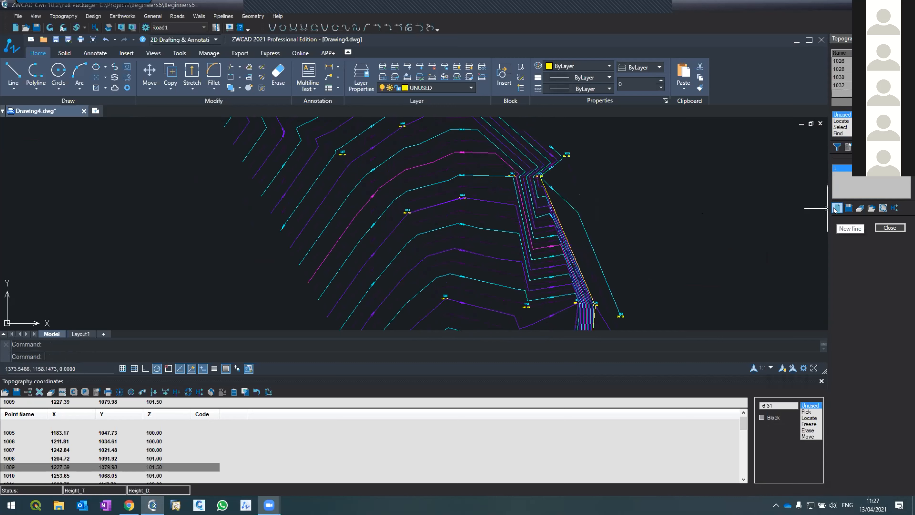
{"action": "left_click", "coordinate": [836, 208]}
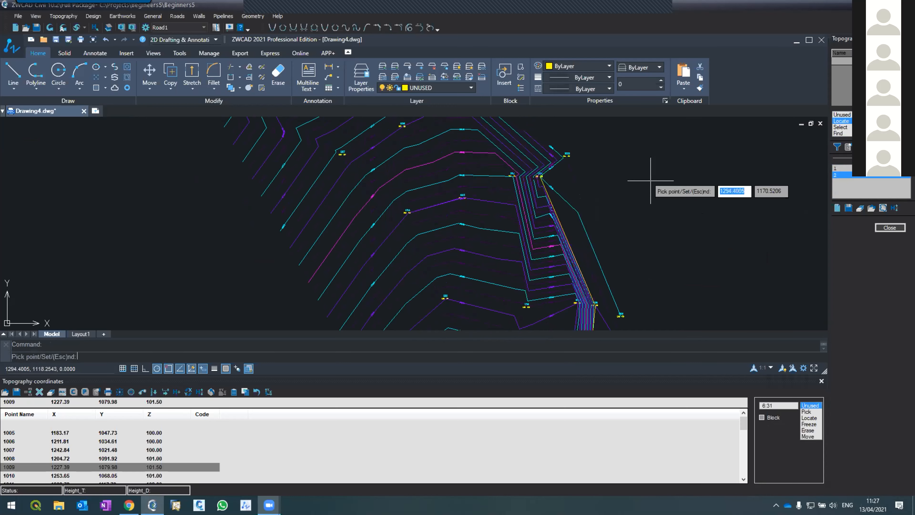
{"action": "scroll", "coordinate": [652, 182], "scroll_direction": "down", "scroll_amount": 5}
{"action": "scroll", "coordinate": [584, 227], "scroll_direction": "up", "scroll_amount": 8}
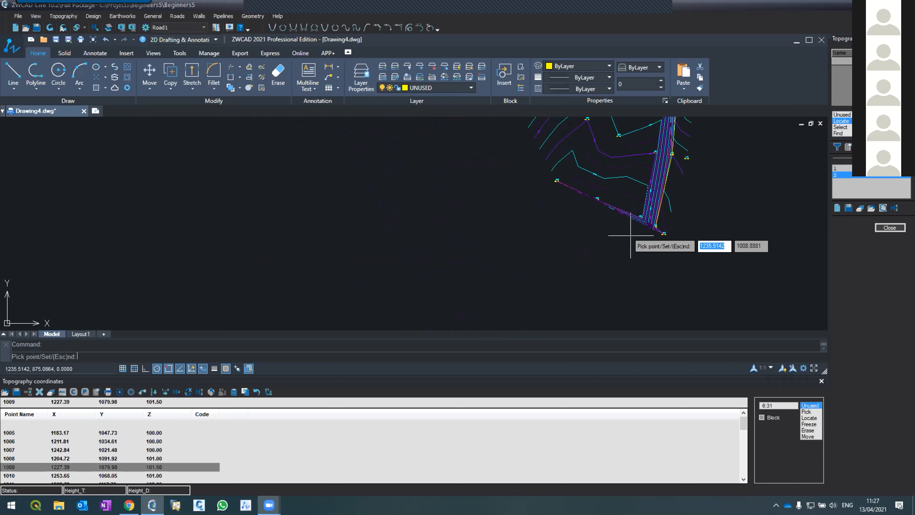
{"action": "left_click", "coordinate": [640, 218]}
{"action": "scroll", "coordinate": [640, 220], "scroll_direction": "down", "scroll_amount": 2}
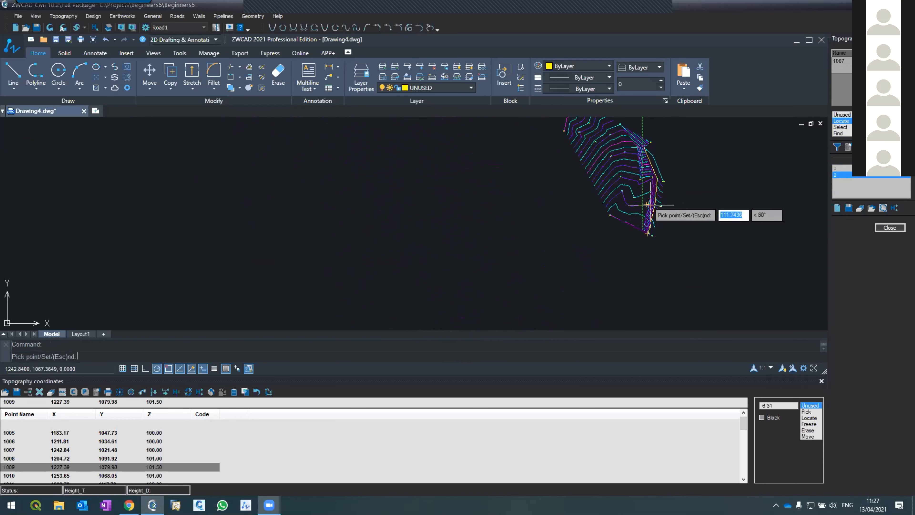
{"action": "scroll", "coordinate": [648, 205], "scroll_direction": "up", "scroll_amount": 5}
{"action": "left_click", "coordinate": [646, 184]}
{"action": "scroll", "coordinate": [578, 283], "scroll_direction": "down", "scroll_amount": 2}
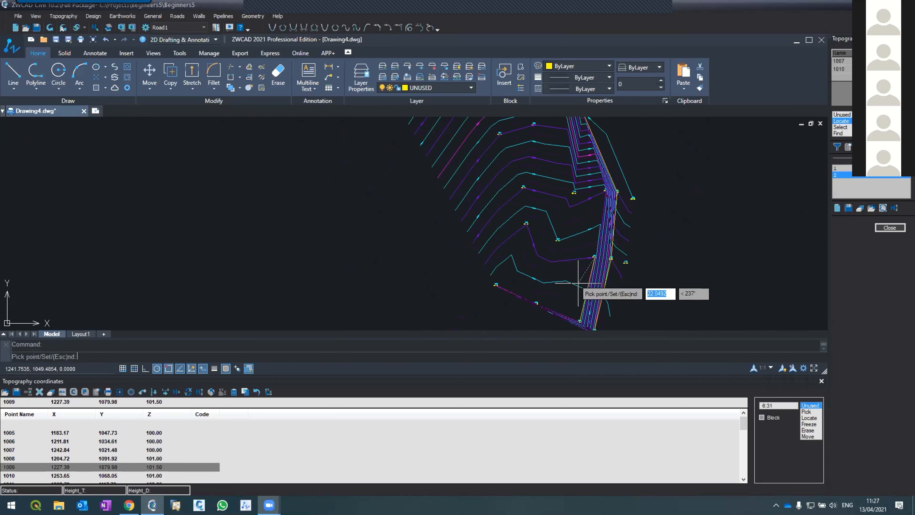
{"action": "scroll", "coordinate": [594, 203], "scroll_direction": "up", "scroll_amount": 4}
{"action": "left_click", "coordinate": [618, 175]}
{"action": "scroll", "coordinate": [610, 271], "scroll_direction": "down", "scroll_amount": 4}
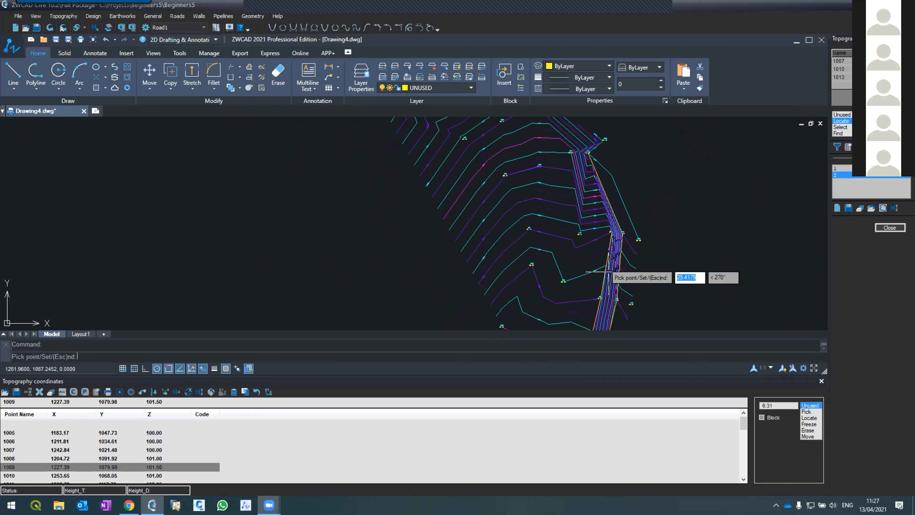
{"action": "scroll", "coordinate": [593, 201], "scroll_direction": "up", "scroll_amount": 4}
{"action": "left_click", "coordinate": [573, 208]}
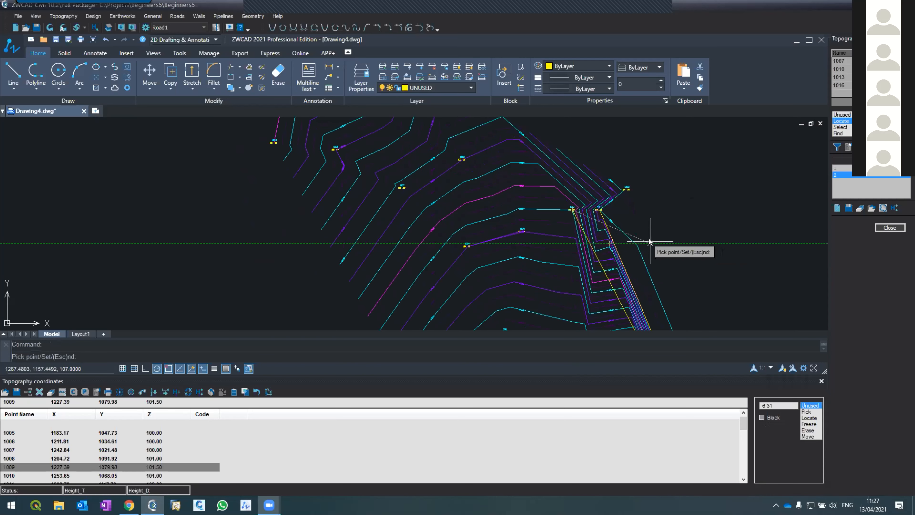
{"action": "key", "text": "Escape"}
Regenerate the topography contours so they follow the two new lines along the eastern band.
{"action": "scroll", "coordinate": [598, 184], "scroll_direction": "down", "scroll_amount": 4}
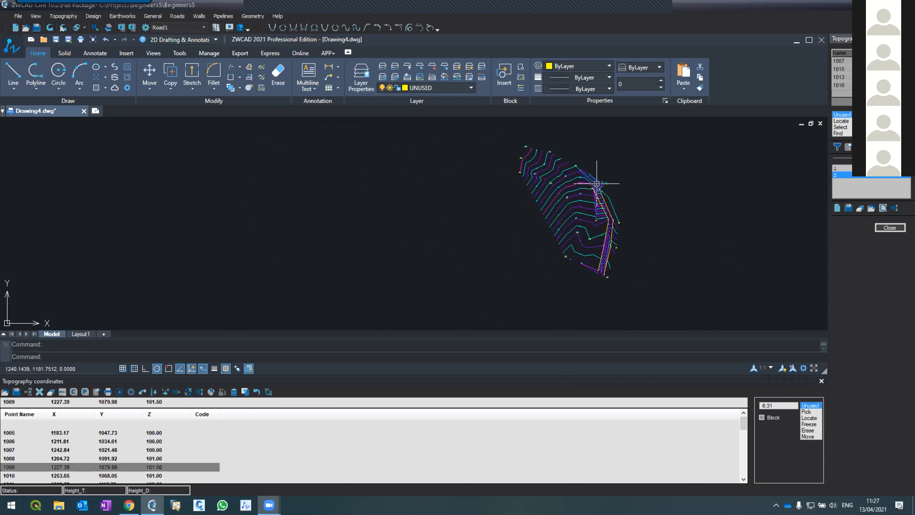
{"action": "scroll", "coordinate": [597, 184], "scroll_direction": "up", "scroll_amount": 4}
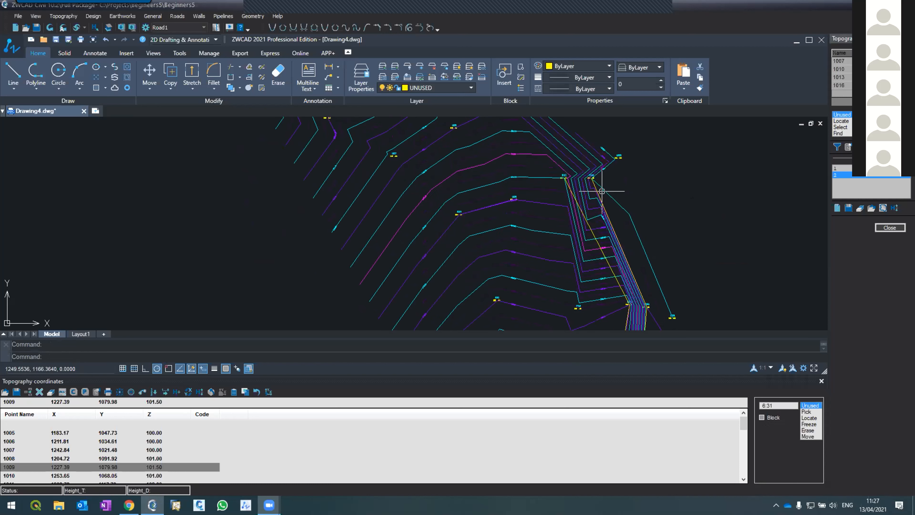
{"action": "left_click", "coordinate": [73, 17]}
{"action": "left_click", "coordinate": [71, 37]}
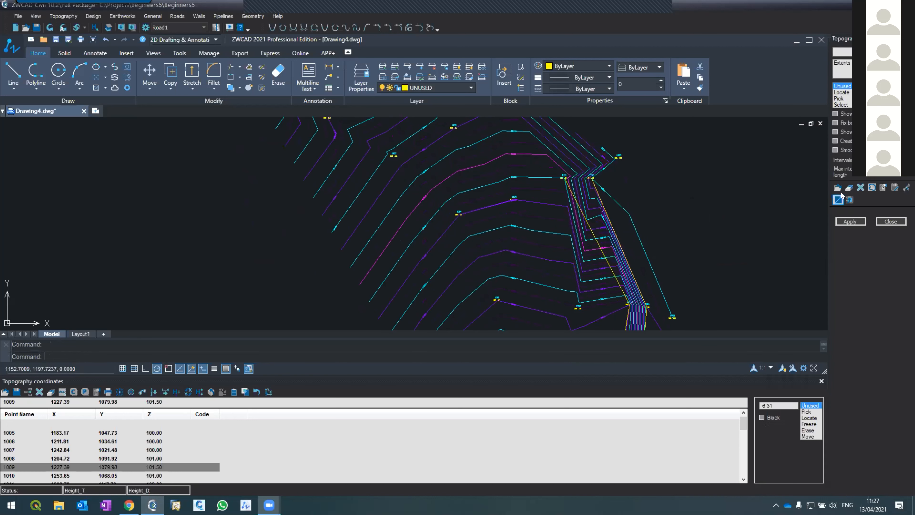
{"action": "left_click", "coordinate": [847, 222]}
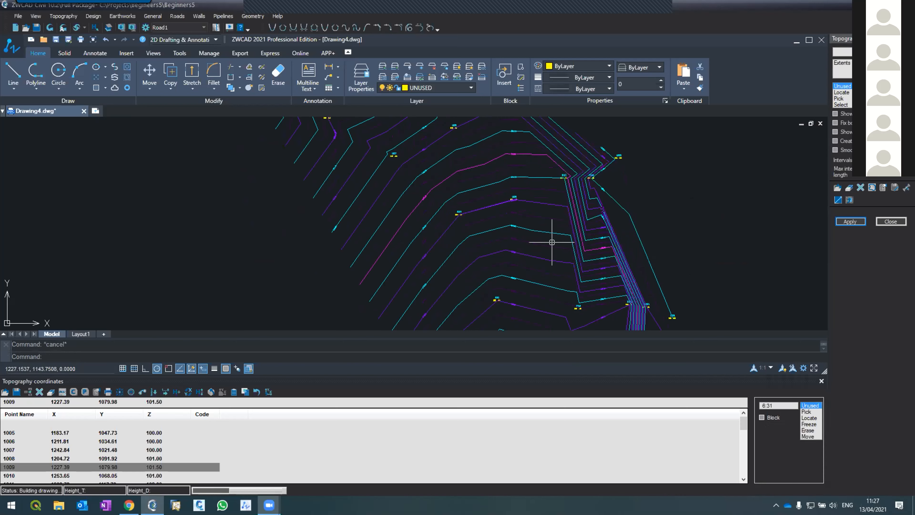
{"action": "scroll", "coordinate": [541, 159], "scroll_direction": "down", "scroll_amount": 3}
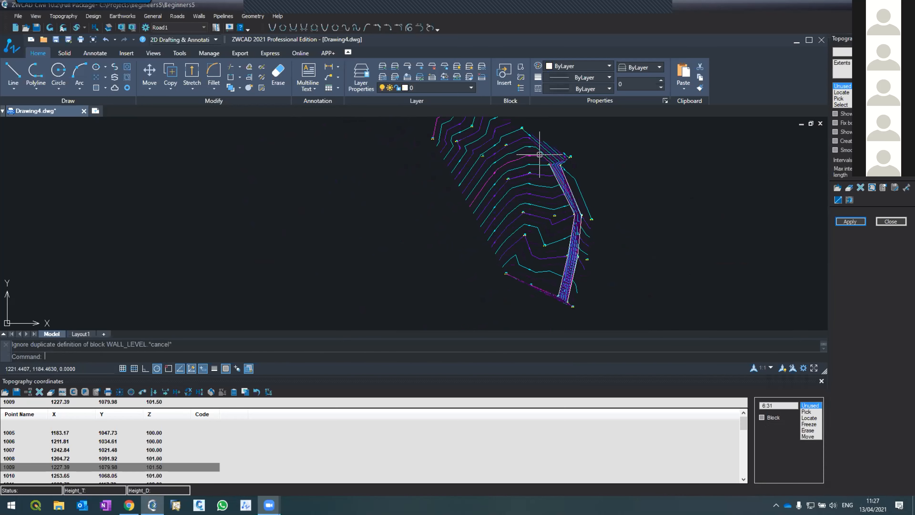
{"action": "scroll", "coordinate": [540, 155], "scroll_direction": "up", "scroll_amount": 2}
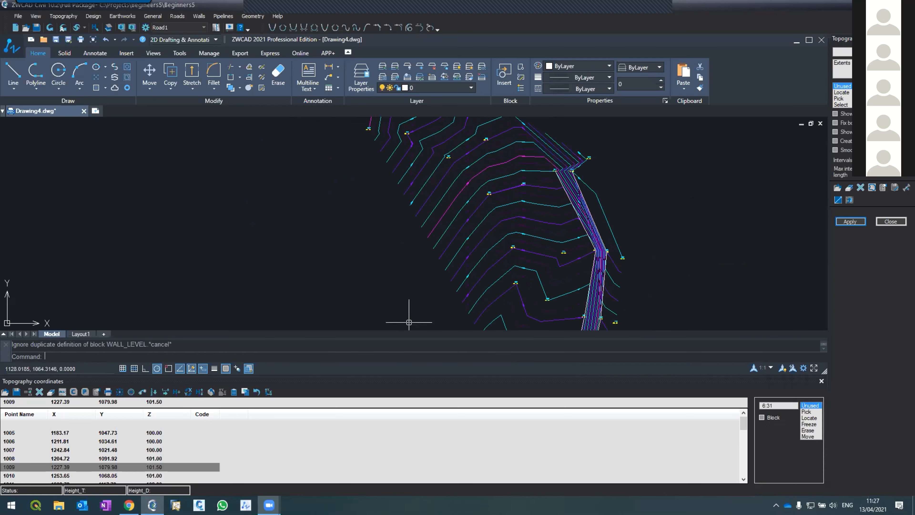
Bring up the Zoom meeting windows and move the overlapping panel clear of the contour drawing.
{"action": "mouse_move", "coordinate": [270, 505]}
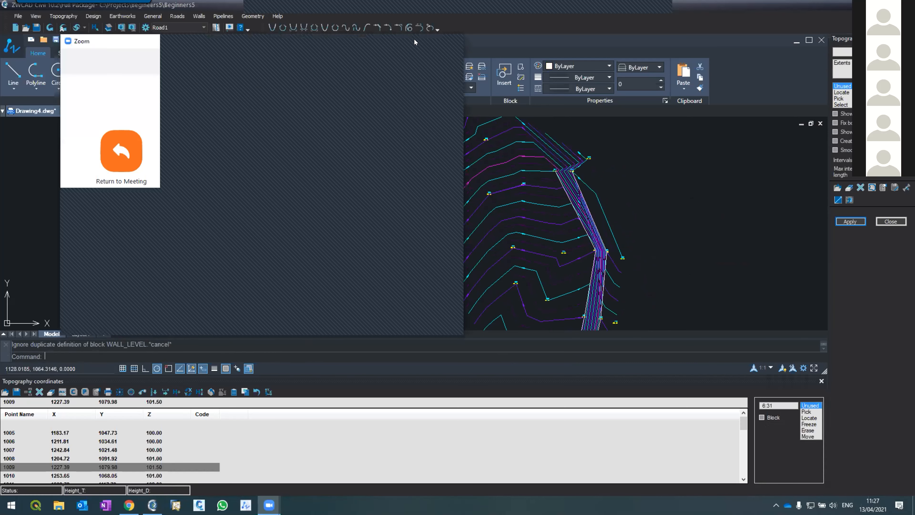
{"action": "left_click", "coordinate": [268, 497]}
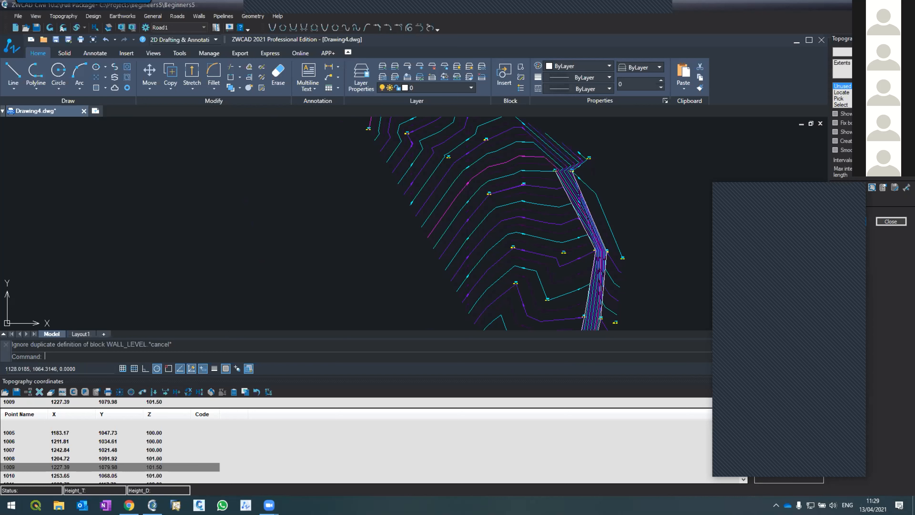
{"action": "left_click", "coordinate": [770, 448]}
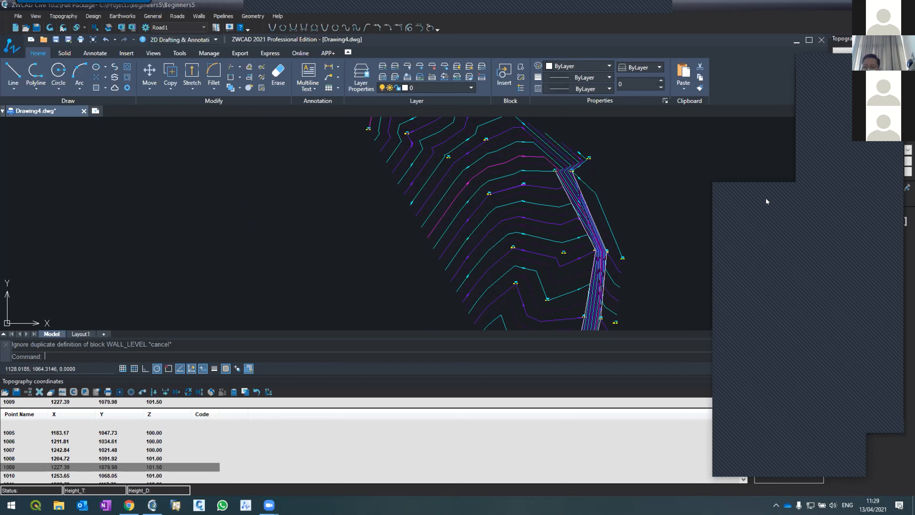
{"action": "left_click_drag", "start_coordinate": [764, 187], "coordinate": [735, 248]}
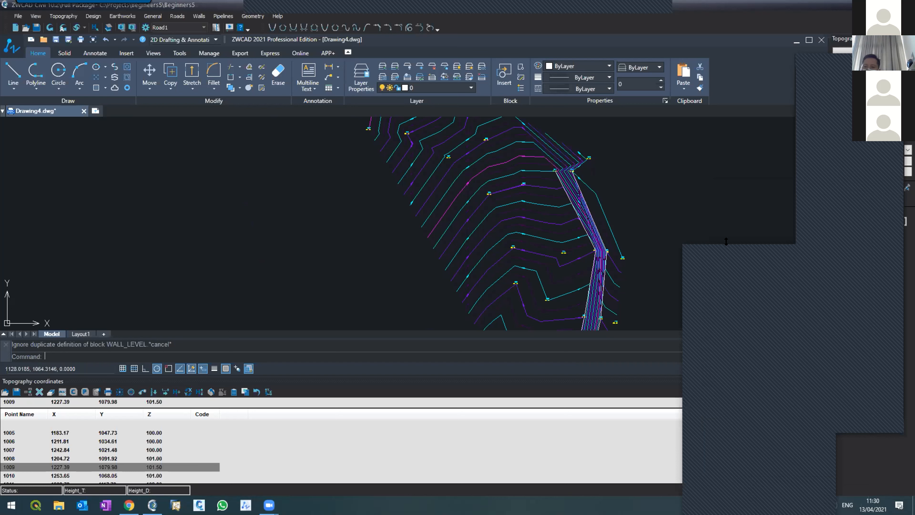
{"action": "mouse_move", "coordinate": [726, 246]}
{"action": "left_mouse_down"}
{"action": "mouse_move", "coordinate": [545, 133]}
{"action": "mouse_move", "coordinate": [664, 198]}
{"action": "left_mouse_up"}
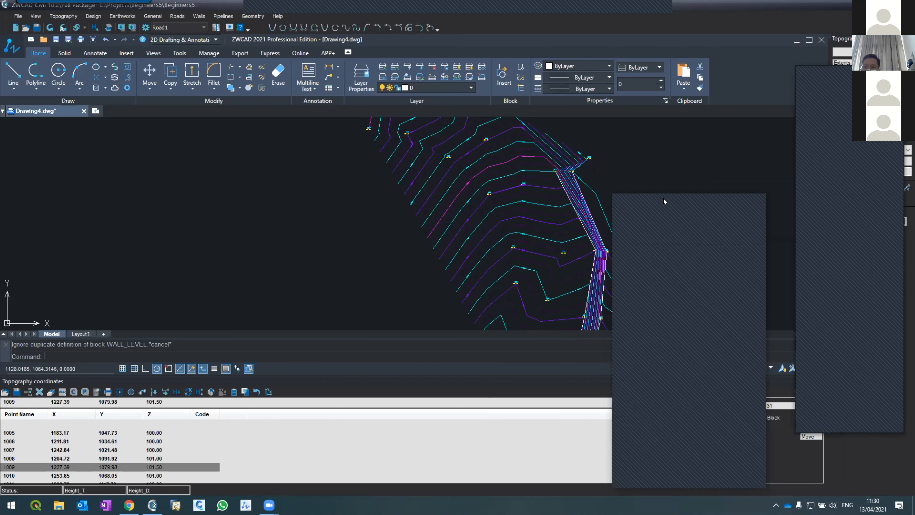
{"action": "mouse_move", "coordinate": [666, 208]}
{"action": "left_mouse_down"}
{"action": "mouse_move", "coordinate": [758, 276]}
{"action": "mouse_move", "coordinate": [782, 235]}
{"action": "left_mouse_up"}
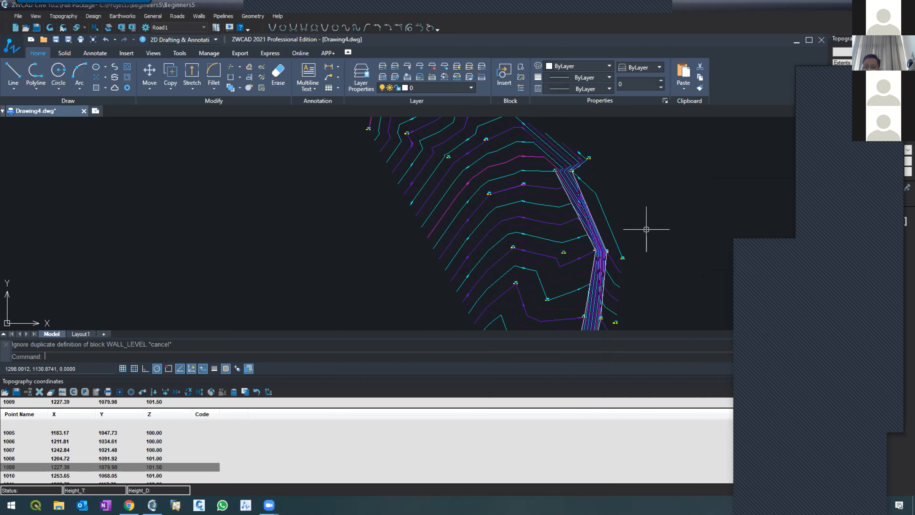
Examine the regenerated contours between the two topography lines and across the rest of the terrain.
{"action": "scroll", "coordinate": [610, 205], "scroll_direction": "up", "scroll_amount": 5}
{"action": "scroll", "coordinate": [609, 205], "scroll_direction": "down", "scroll_amount": 4}
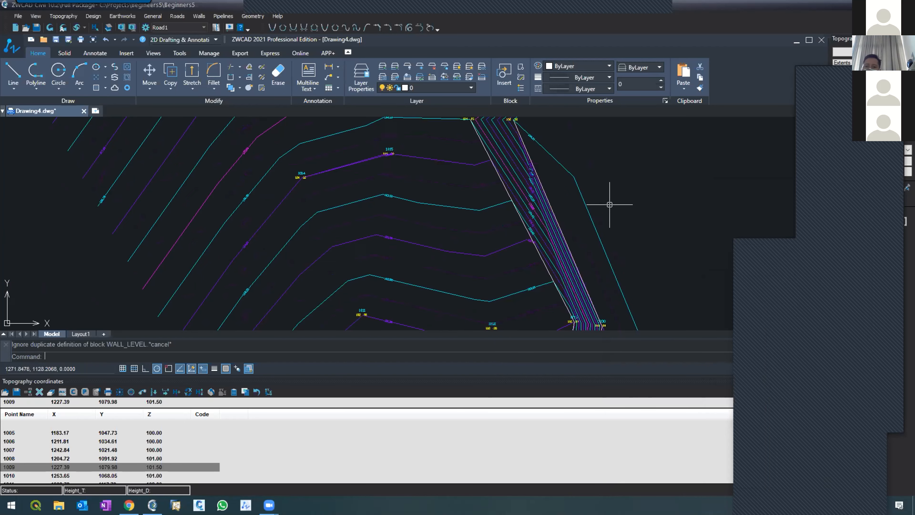
{"action": "scroll", "coordinate": [609, 204], "scroll_direction": "down", "scroll_amount": 5}
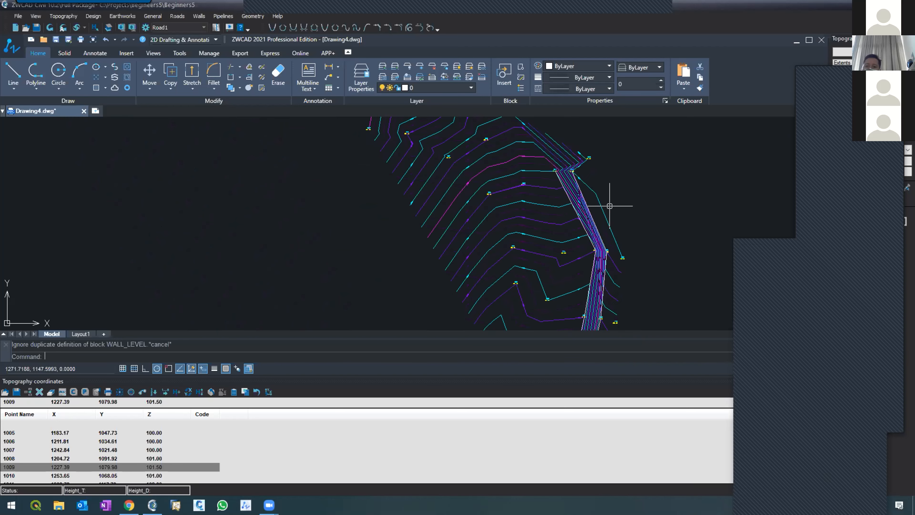
{"action": "scroll", "coordinate": [610, 208], "scroll_direction": "up", "scroll_amount": 5}
{"action": "scroll", "coordinate": [610, 212], "scroll_direction": "down", "scroll_amount": 2}
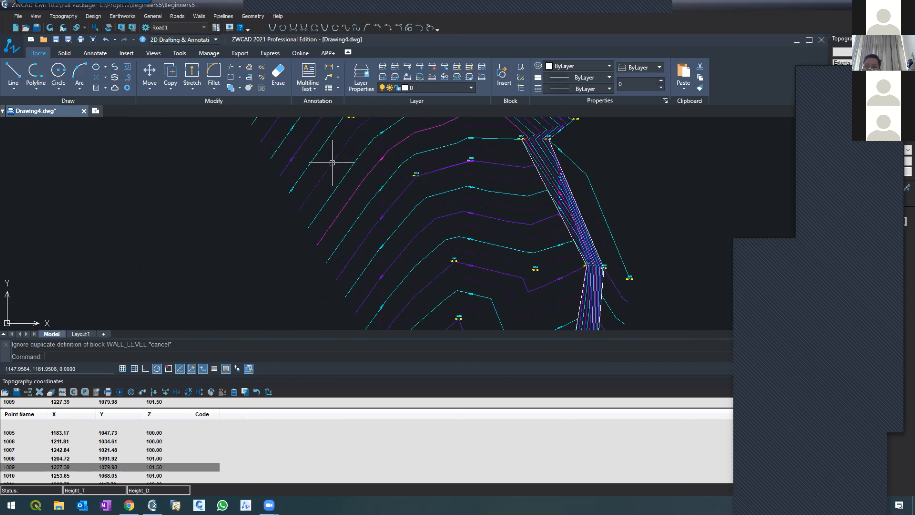
{"action": "scroll", "coordinate": [306, 198], "scroll_direction": "down", "scroll_amount": 3}
{"action": "scroll", "coordinate": [424, 236], "scroll_direction": "up", "scroll_amount": 3}
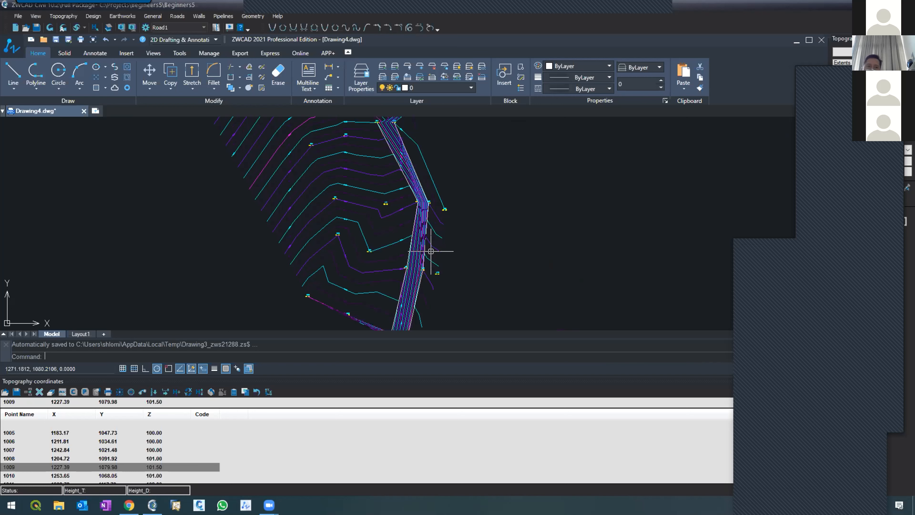
{"action": "scroll", "coordinate": [375, 232], "scroll_direction": "down", "scroll_amount": 5}
{"action": "scroll", "coordinate": [375, 233], "scroll_direction": "up", "scroll_amount": 5}
{"action": "scroll", "coordinate": [376, 234], "scroll_direction": "down", "scroll_amount": 4}
{"action": "scroll", "coordinate": [377, 238], "scroll_direction": "up", "scroll_amount": 4}
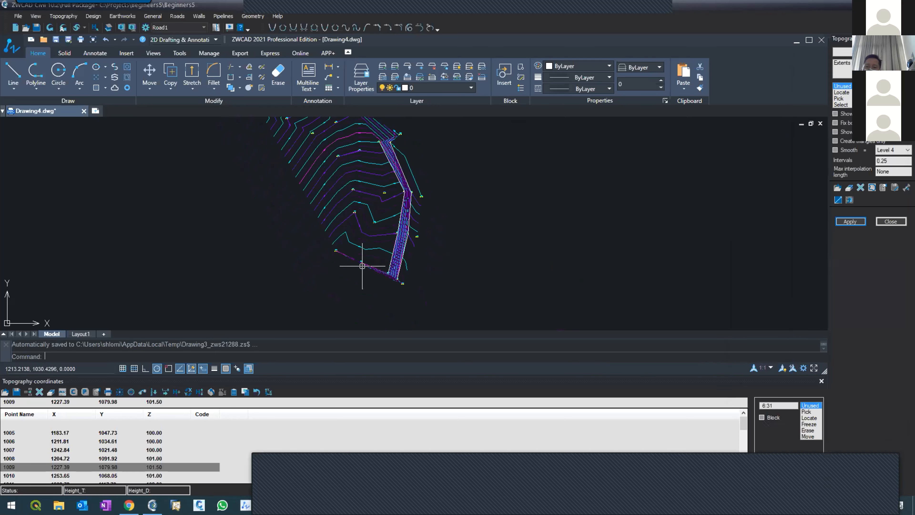
Set the contours' maximum interpolation length to 60 and regenerate them.
{"action": "scroll", "coordinate": [348, 283], "scroll_direction": "down", "scroll_amount": 2}
{"action": "scroll", "coordinate": [329, 218], "scroll_direction": "up", "scroll_amount": 3}
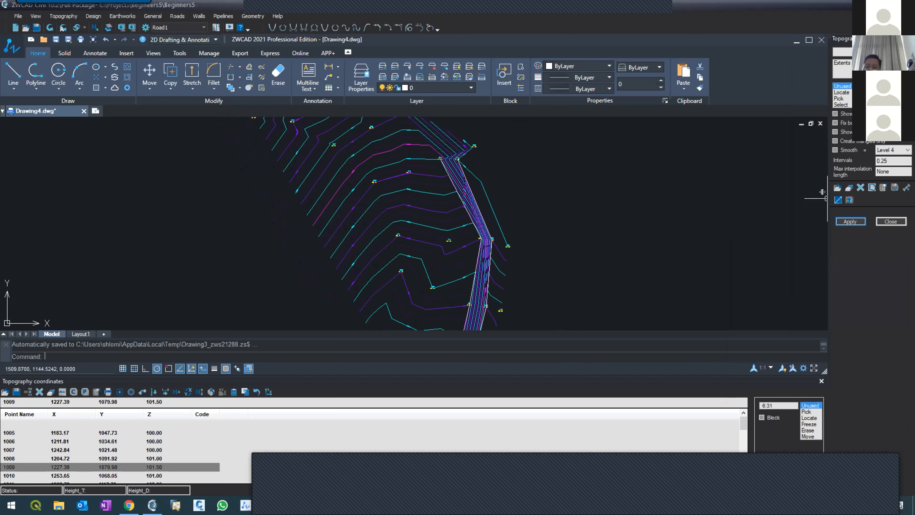
{"action": "left_click_drag", "start_coordinate": [897, 173], "coordinate": [872, 172]}
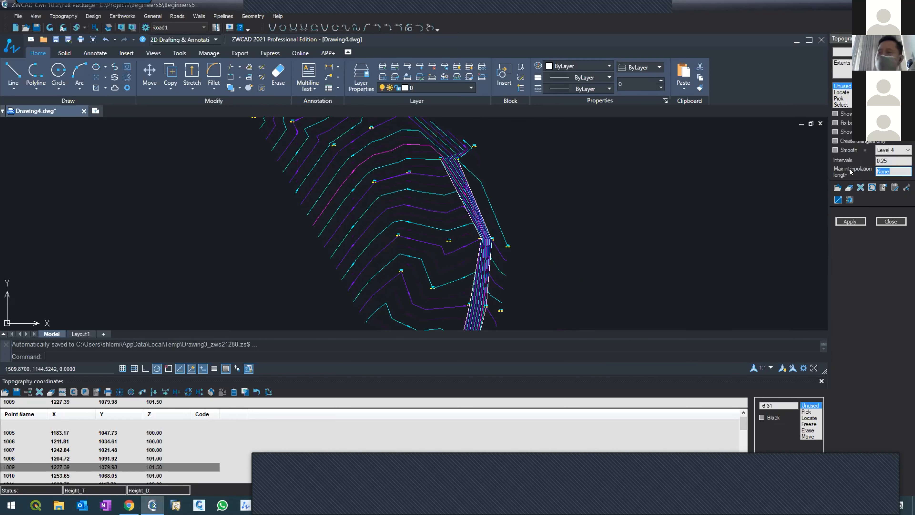
{"action": "type", "text": "60"}
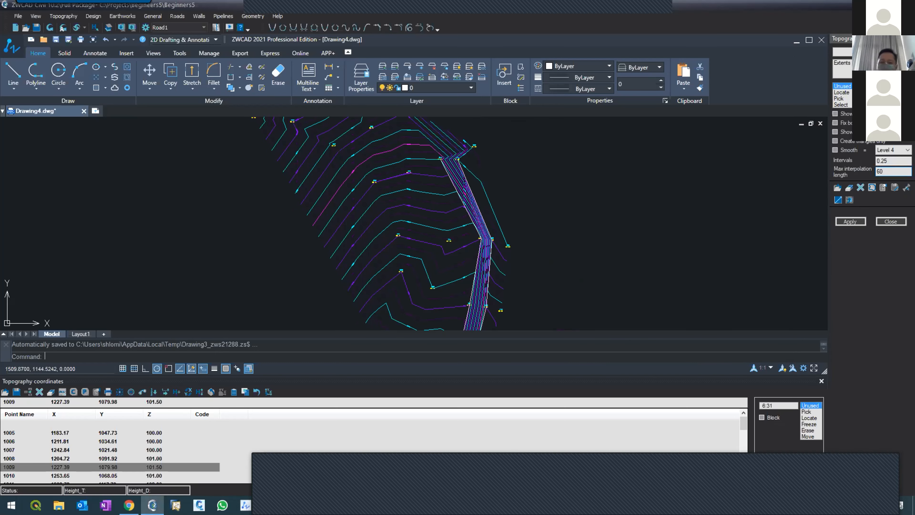
{"action": "left_click", "coordinate": [842, 219]}
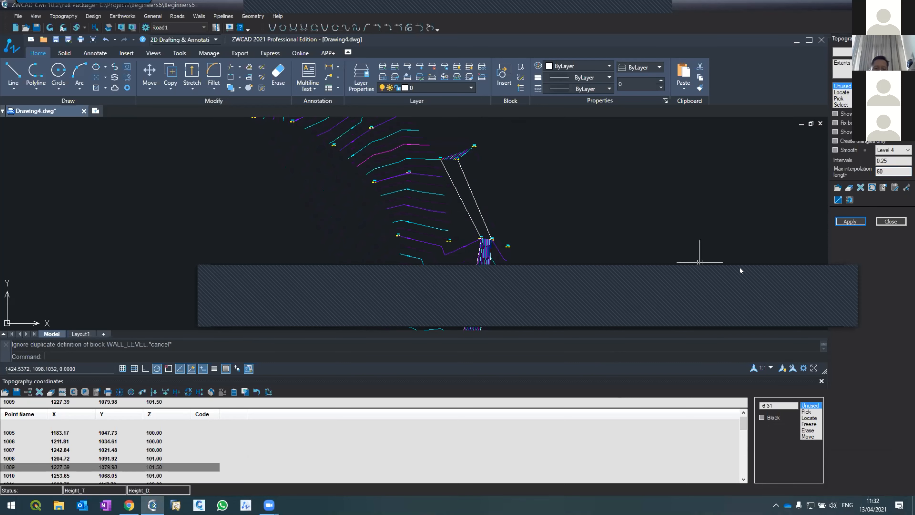
Set the contours' maximum interpolation length to 70 and regenerate them.
{"action": "scroll", "coordinate": [282, 212], "scroll_direction": "down", "scroll_amount": 1}
{"action": "scroll", "coordinate": [284, 211], "scroll_direction": "up", "scroll_amount": 1}
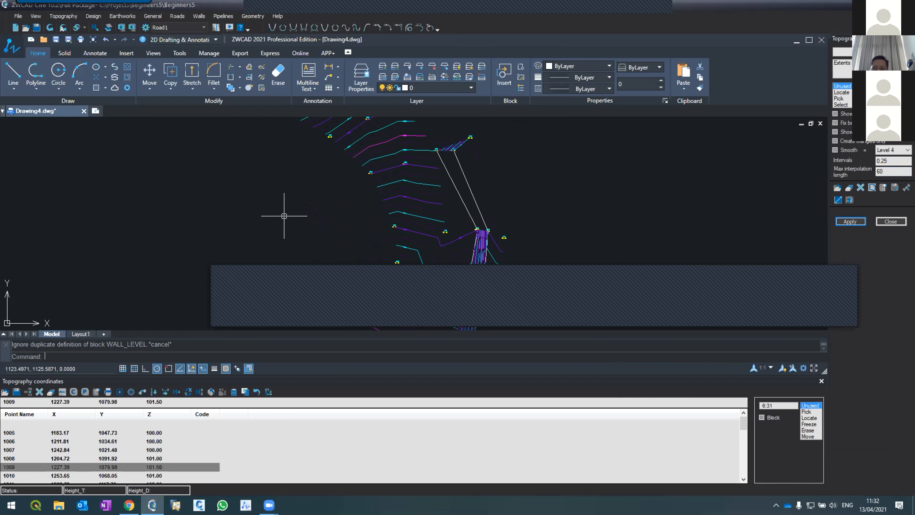
{"action": "left_click", "coordinate": [872, 174]}
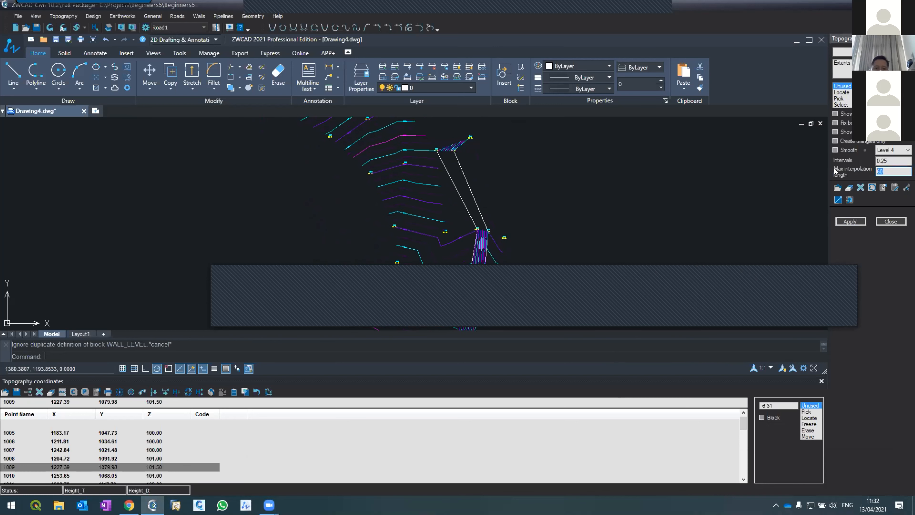
{"action": "type", "text": "70"}
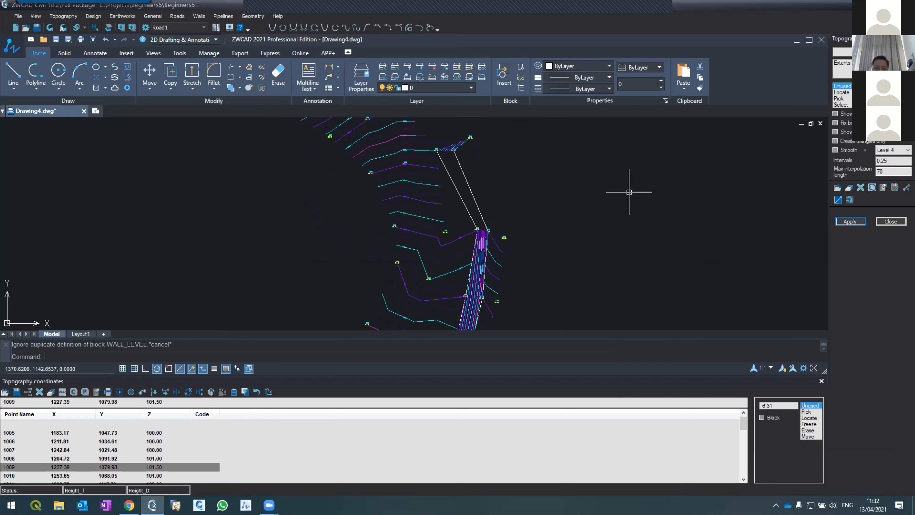
{"action": "left_click", "coordinate": [849, 222]}
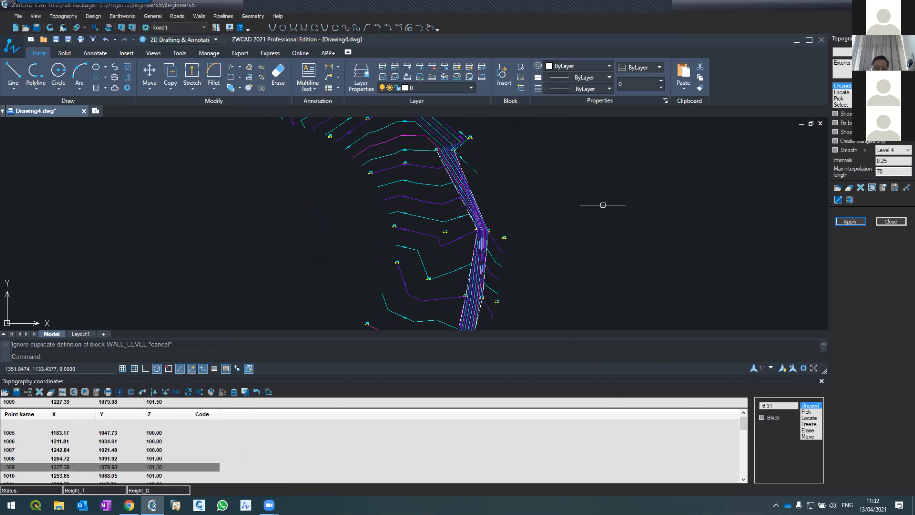
Check the trimmed contours along the curved terrain, and close the contour settings and the Topography coordinates table.
{"action": "scroll", "coordinate": [604, 205], "scroll_direction": "down", "scroll_amount": 3}
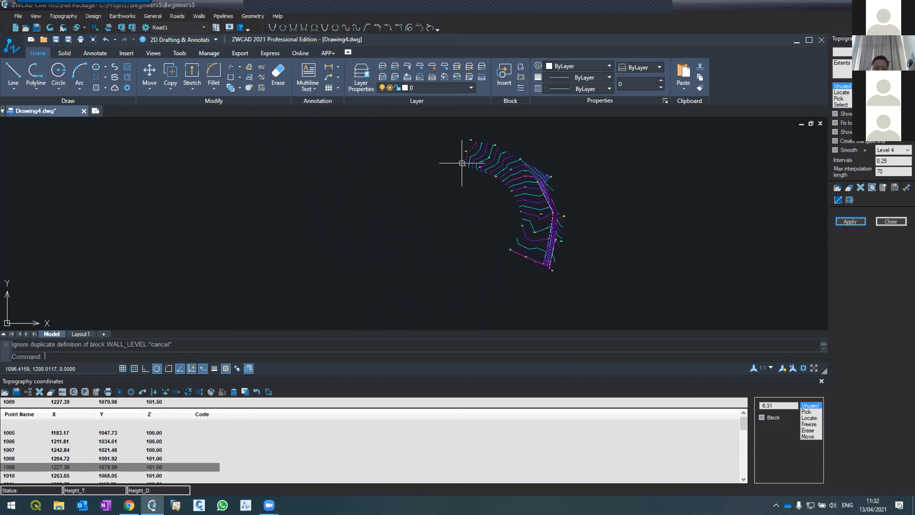
{"action": "scroll", "coordinate": [547, 175], "scroll_direction": "up", "scroll_amount": 4}
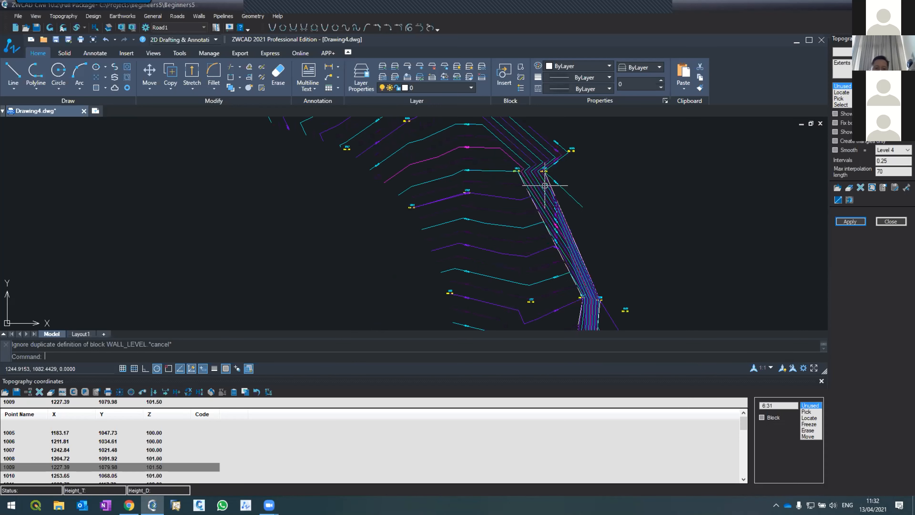
{"action": "scroll", "coordinate": [547, 172], "scroll_direction": "down", "scroll_amount": 5}
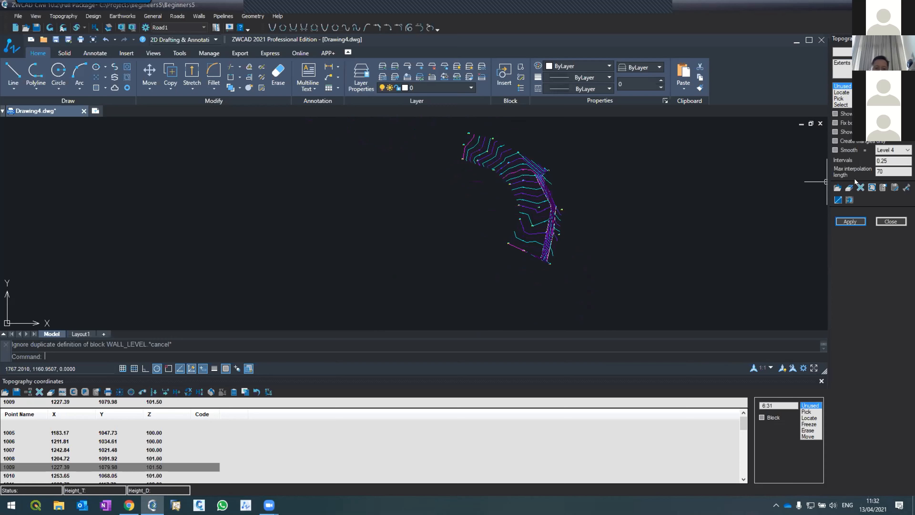
{"action": "left_click", "coordinate": [891, 221]}
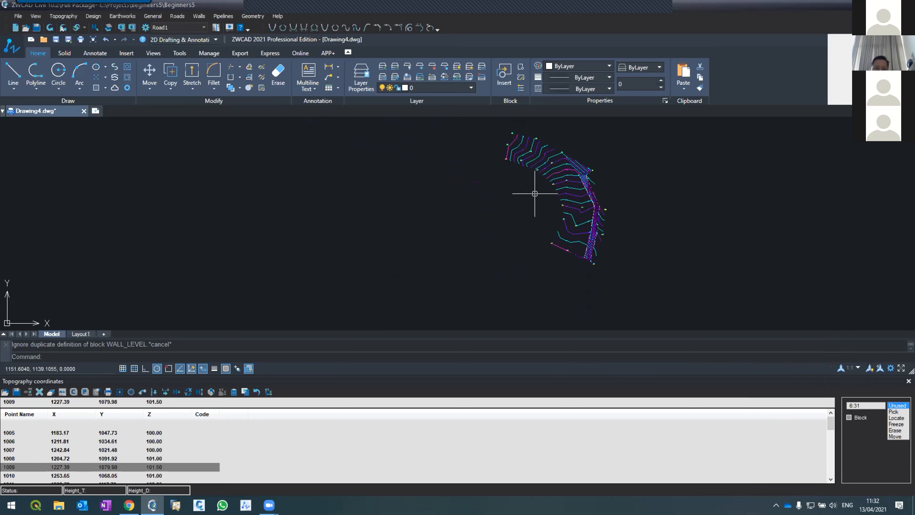
{"action": "scroll", "coordinate": [535, 194], "scroll_direction": "down", "scroll_amount": 2}
{"action": "scroll", "coordinate": [536, 194], "scroll_direction": "up", "scroll_amount": 5}
{"action": "scroll", "coordinate": [511, 173], "scroll_direction": "down", "scroll_amount": 5}
{"action": "scroll", "coordinate": [512, 174], "scroll_direction": "up", "scroll_amount": 4}
{"action": "scroll", "coordinate": [529, 180], "scroll_direction": "down", "scroll_amount": 4}
{"action": "scroll", "coordinate": [571, 179], "scroll_direction": "up", "scroll_amount": 5}
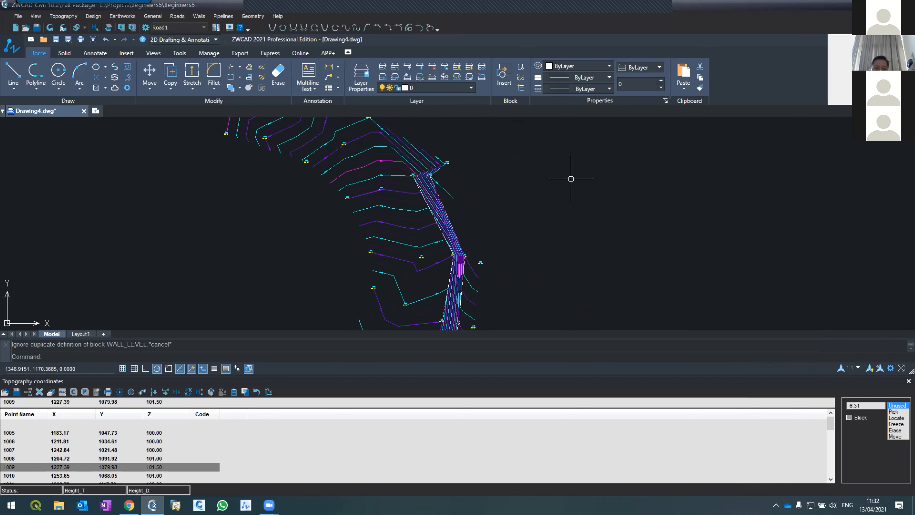
{"action": "scroll", "coordinate": [468, 182], "scroll_direction": "up", "scroll_amount": 2}
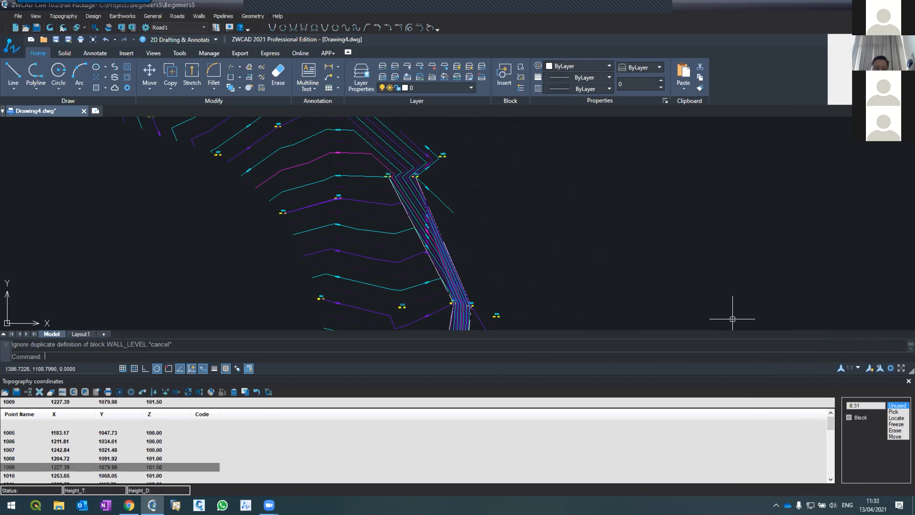
{"action": "left_click", "coordinate": [908, 380]}
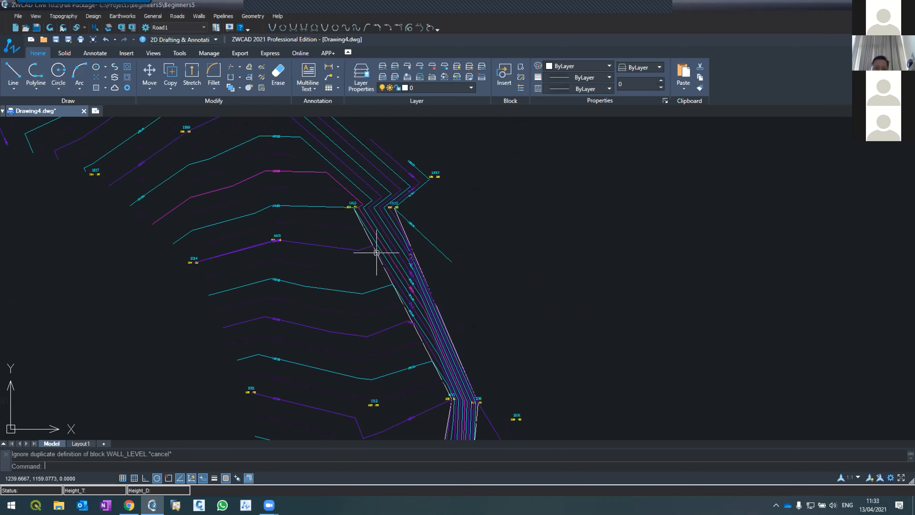
Examine the contours across the terrain and between the two topography lines, down to the southern end of the band.
{"action": "scroll", "coordinate": [389, 213], "scroll_direction": "down", "scroll_amount": 3}
{"action": "scroll", "coordinate": [398, 252], "scroll_direction": "up", "scroll_amount": 2}
{"action": "scroll", "coordinate": [398, 255], "scroll_direction": "down", "scroll_amount": 3}
{"action": "scroll", "coordinate": [393, 242], "scroll_direction": "up", "scroll_amount": 2}
{"action": "scroll", "coordinate": [385, 205], "scroll_direction": "down", "scroll_amount": 1}
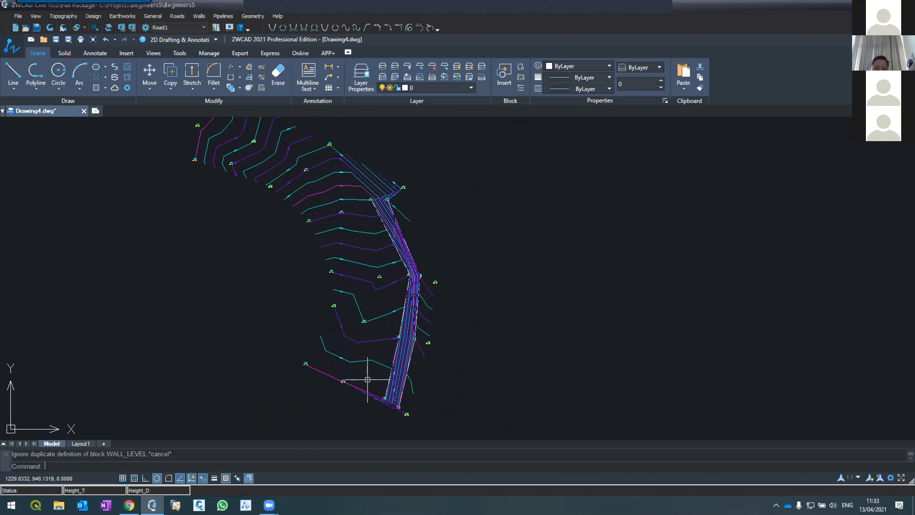
{"action": "scroll", "coordinate": [367, 380], "scroll_direction": "up", "scroll_amount": 2}
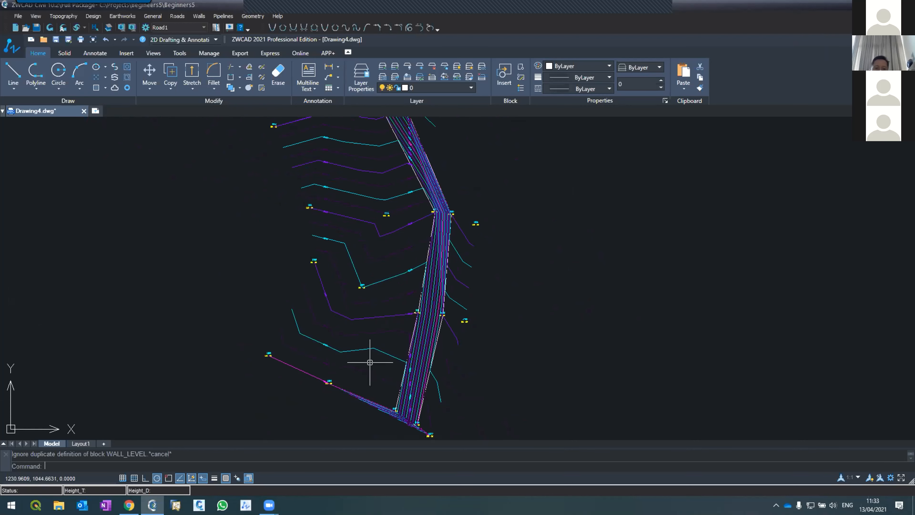
{"action": "scroll", "coordinate": [369, 362], "scroll_direction": "up", "scroll_amount": 2}
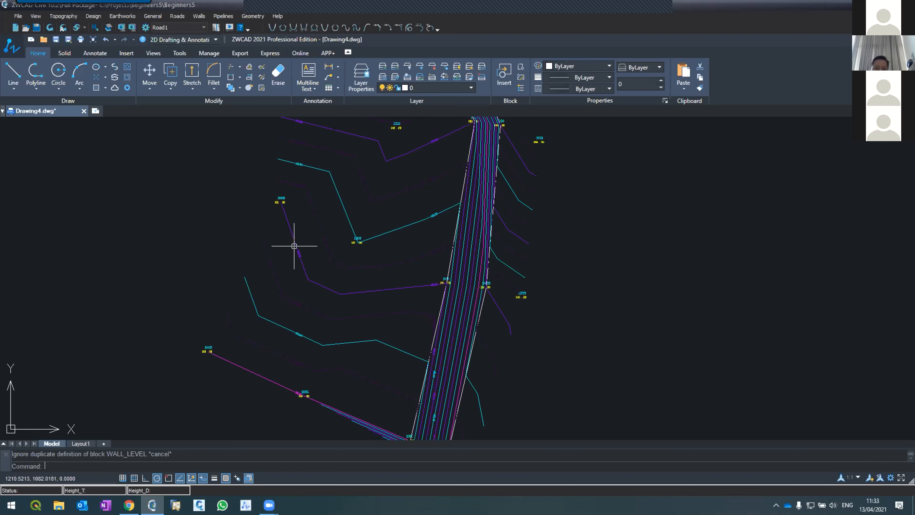
{"action": "scroll", "coordinate": [320, 314], "scroll_direction": "down", "scroll_amount": 4}
{"action": "scroll", "coordinate": [325, 261], "scroll_direction": "up", "scroll_amount": 4}
{"action": "scroll", "coordinate": [321, 257], "scroll_direction": "down", "scroll_amount": 4}
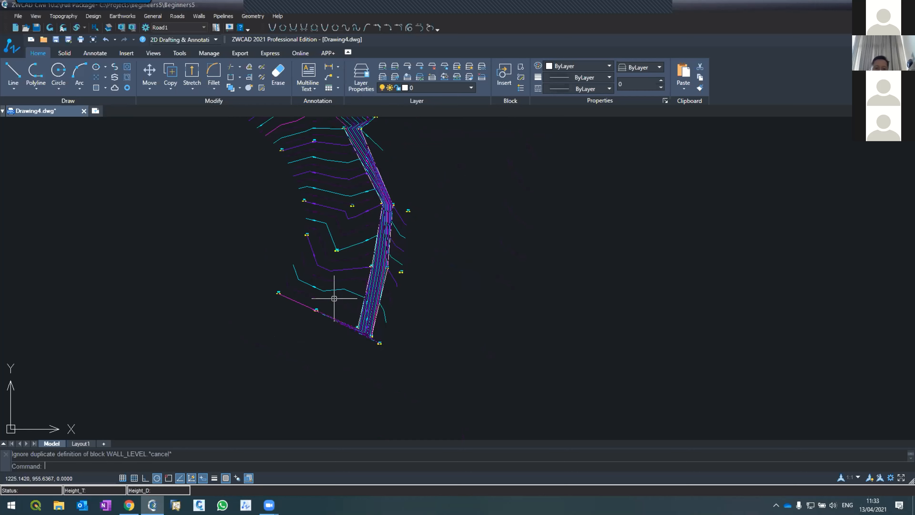
{"action": "scroll", "coordinate": [334, 298], "scroll_direction": "up", "scroll_amount": 2}
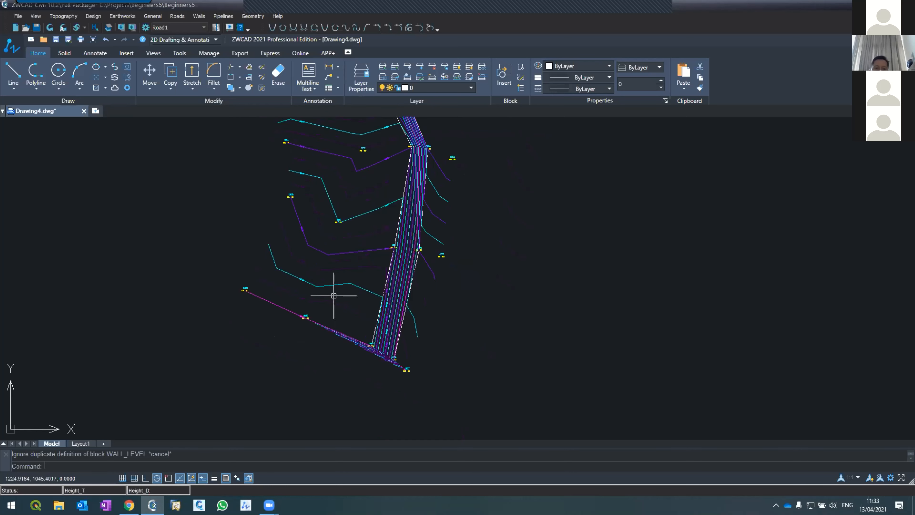
Inspect the contours around the southern end of the band, and dismiss the meeting window covering the drawing.
{"action": "mouse_move", "coordinate": [270, 505]}
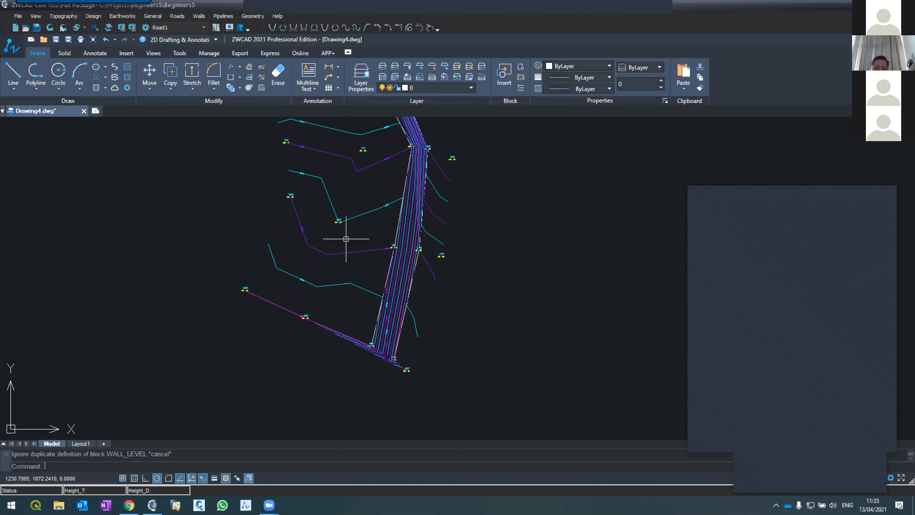
{"action": "scroll", "coordinate": [335, 283], "scroll_direction": "up", "scroll_amount": 3}
{"action": "scroll", "coordinate": [337, 280], "scroll_direction": "down", "scroll_amount": 3}
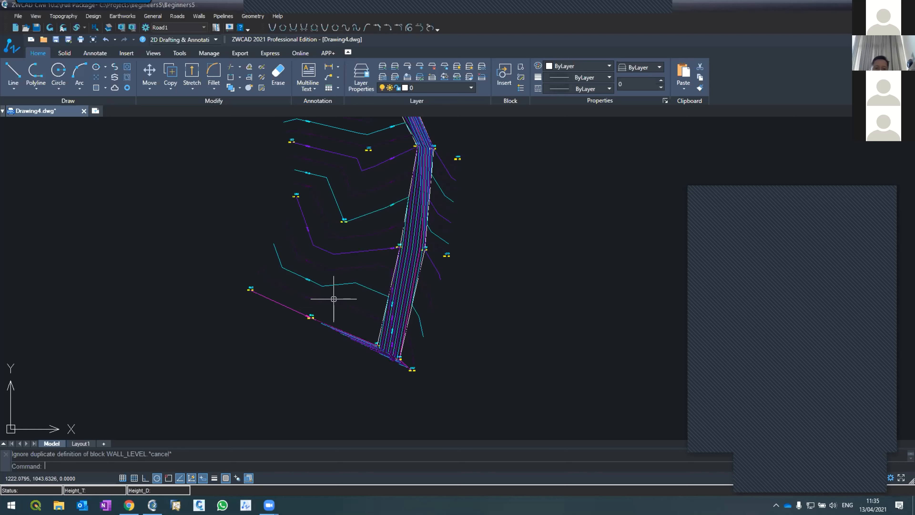
{"action": "scroll", "coordinate": [346, 344], "scroll_direction": "down", "scroll_amount": 2}
{"action": "scroll", "coordinate": [357, 352], "scroll_direction": "up", "scroll_amount": 2}
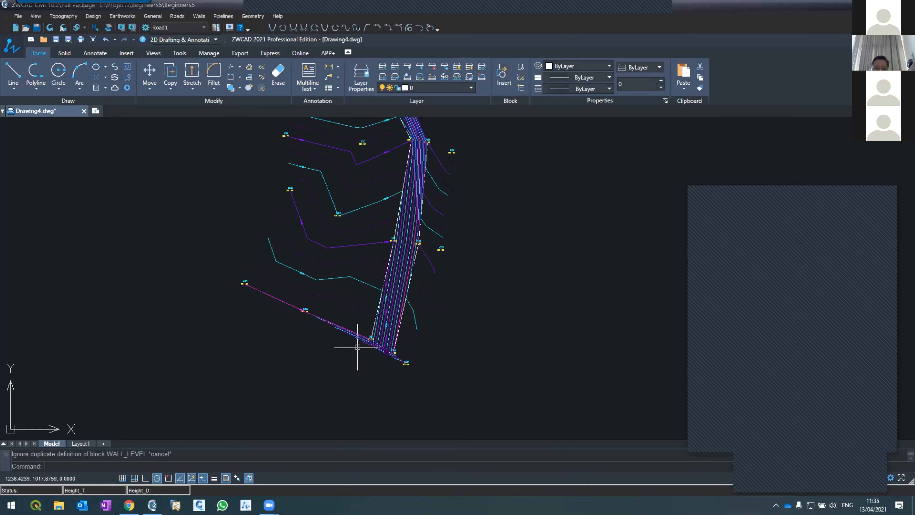
{"action": "scroll", "coordinate": [342, 228], "scroll_direction": "up", "scroll_amount": 3}
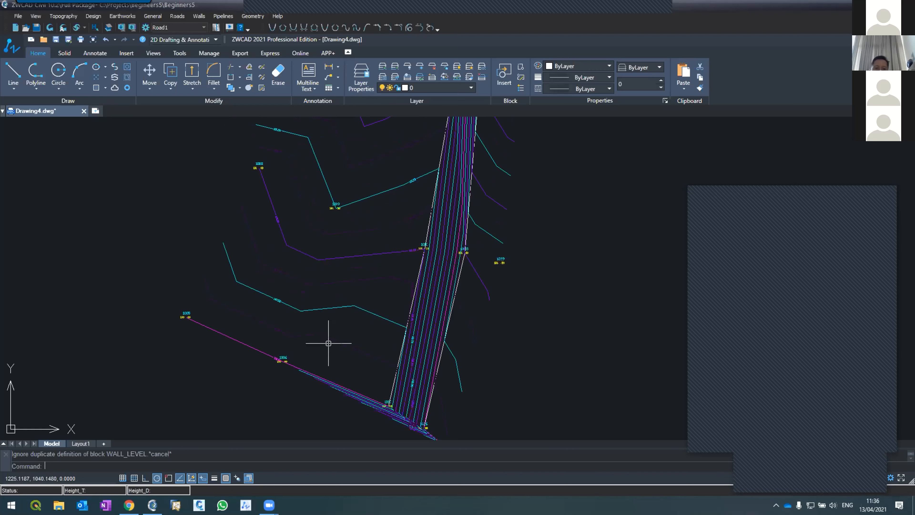
{"action": "scroll", "coordinate": [370, 350], "scroll_direction": "down", "scroll_amount": 2}
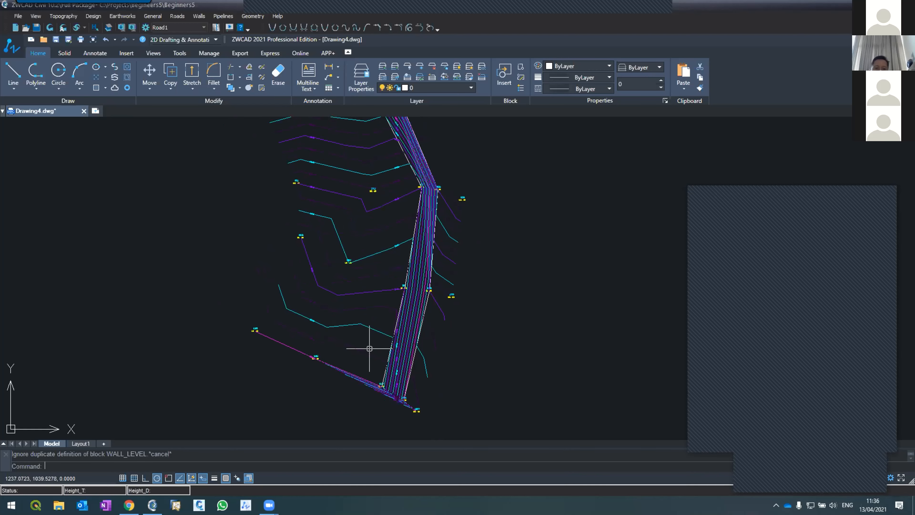
{"action": "scroll", "coordinate": [370, 347], "scroll_direction": "up", "scroll_amount": 2}
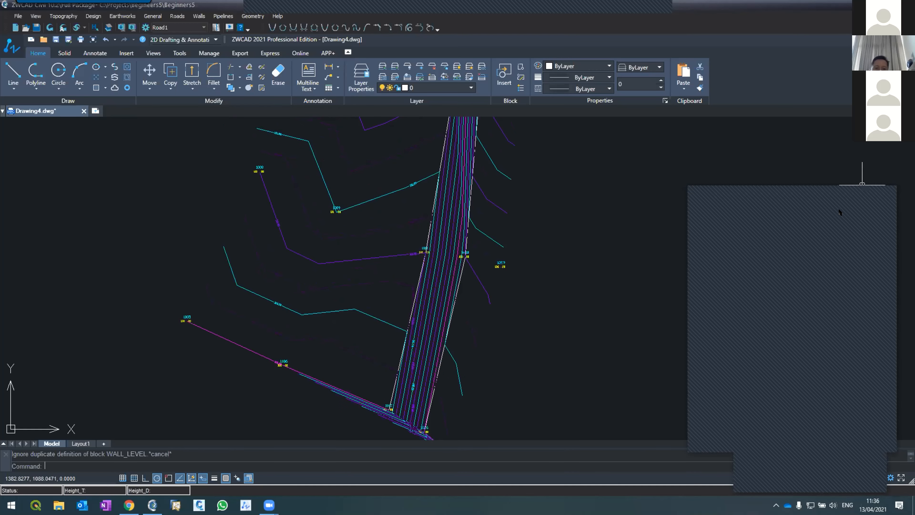
{"action": "left_click", "coordinate": [840, 193]}
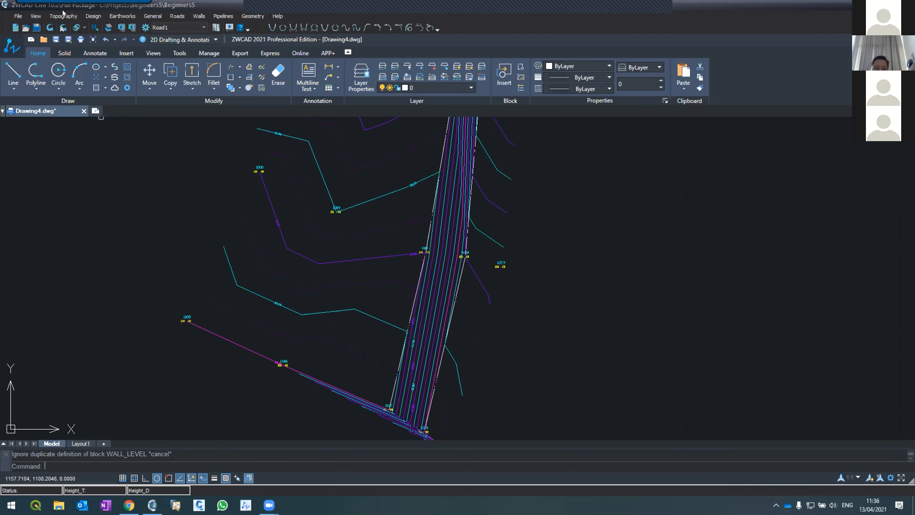
Compare the Design coordinates table with the Topography coordinates table by opening each in turn.
{"action": "left_click", "coordinate": [49, 18]}
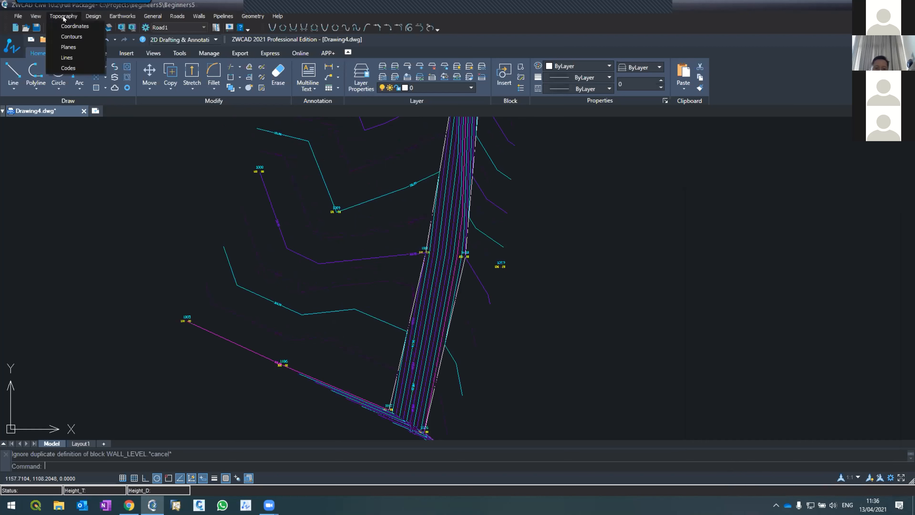
{"action": "mouse_move", "coordinate": [93, 19]}
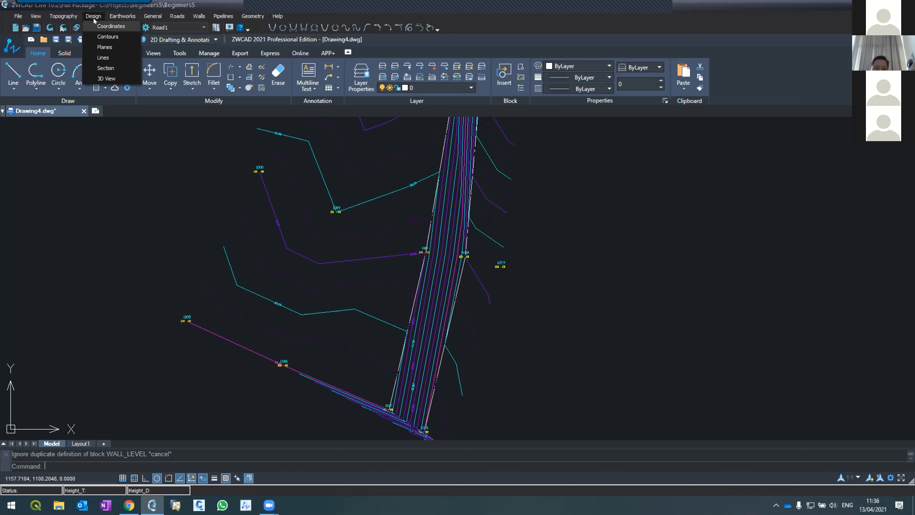
{"action": "left_click", "coordinate": [99, 26]}
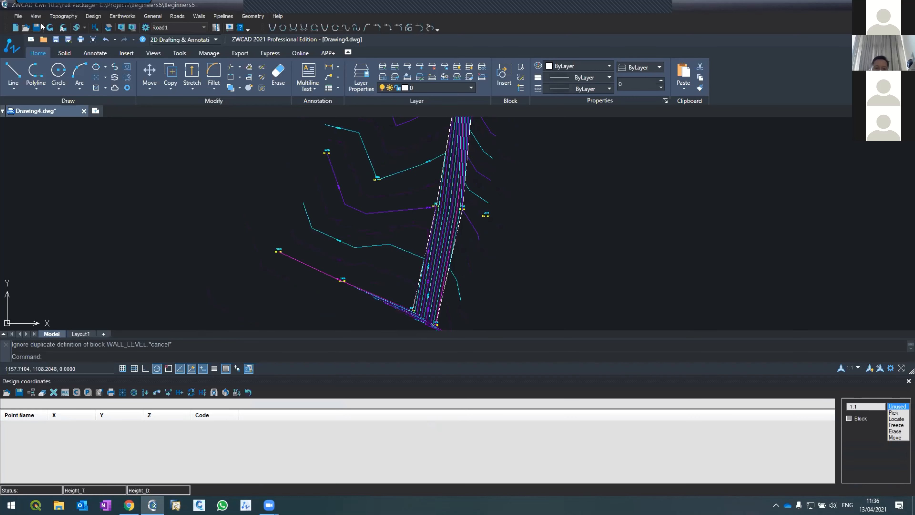
{"action": "left_click", "coordinate": [64, 16]}
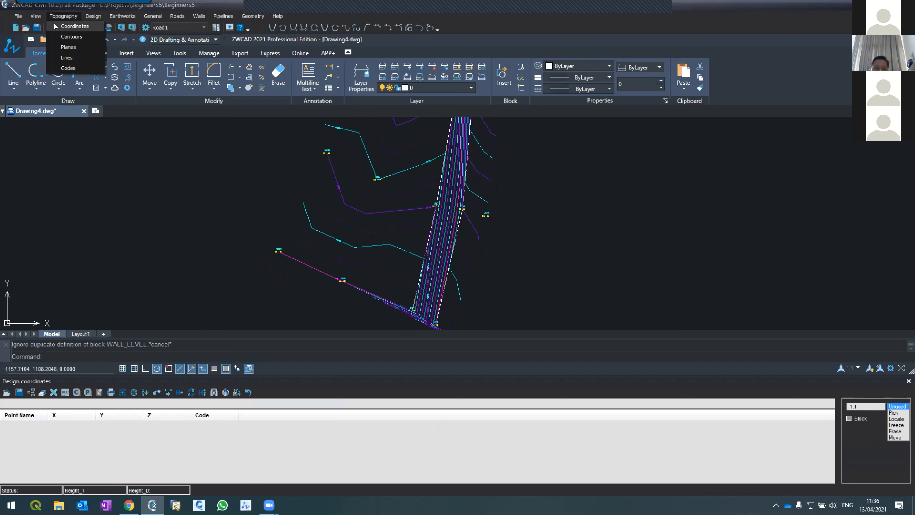
{"action": "left_click", "coordinate": [74, 26]}
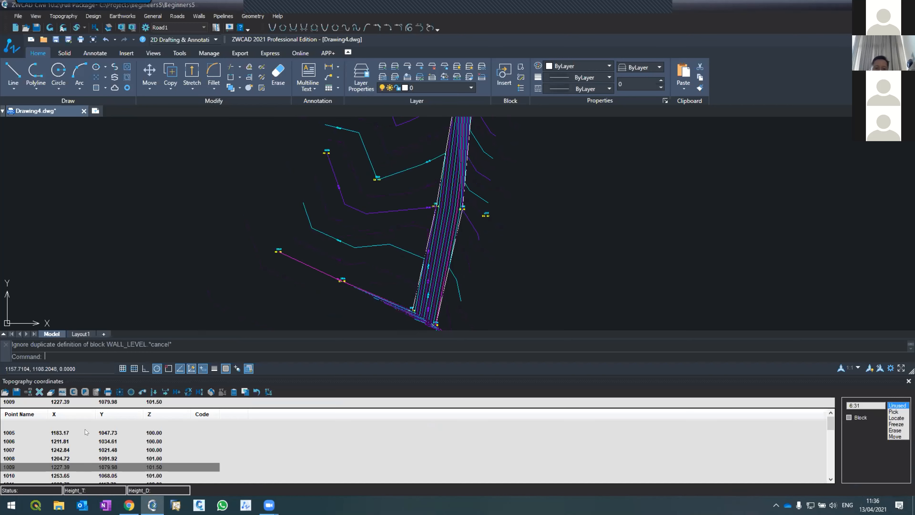
Open the Design coordinates table and bring the southern part of the terrain into view.
{"action": "left_click", "coordinate": [95, 16]}
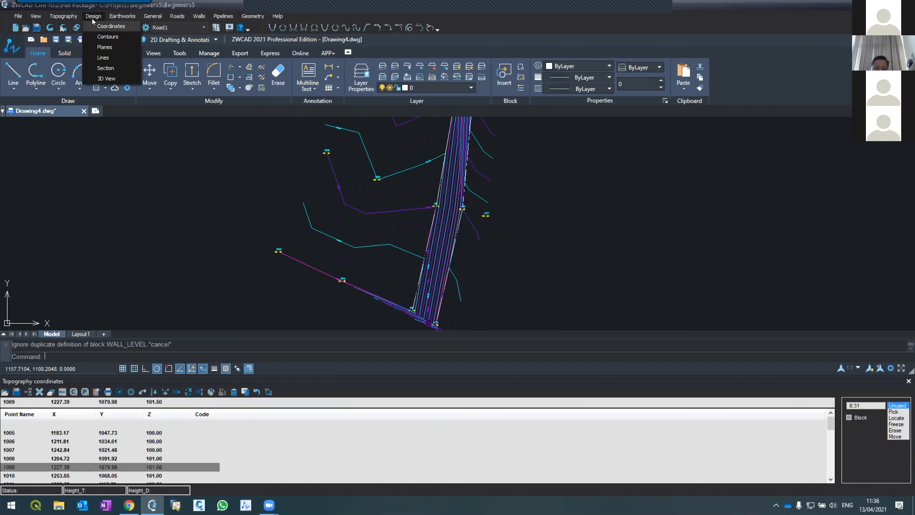
{"action": "left_click", "coordinate": [103, 25]}
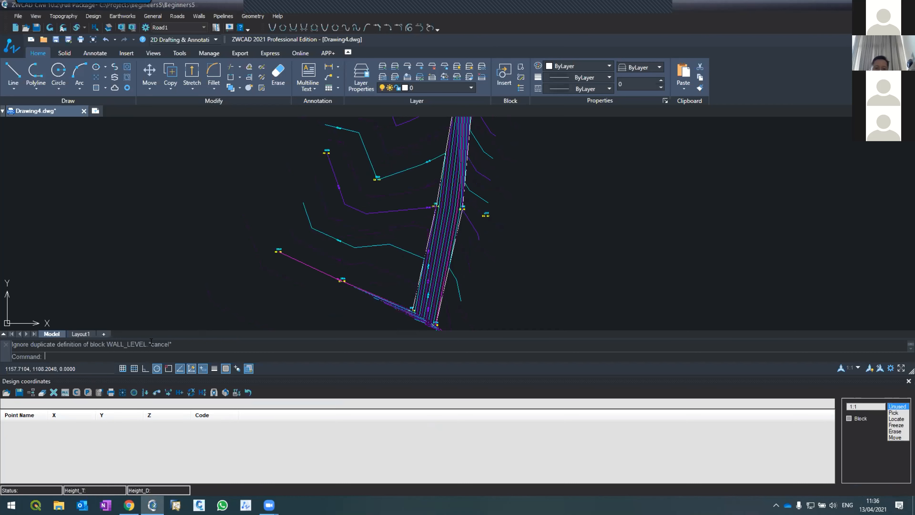
{"action": "scroll", "coordinate": [328, 214], "scroll_direction": "down", "scroll_amount": 2}
{"action": "scroll", "coordinate": [331, 213], "scroll_direction": "up", "scroll_amount": 4}
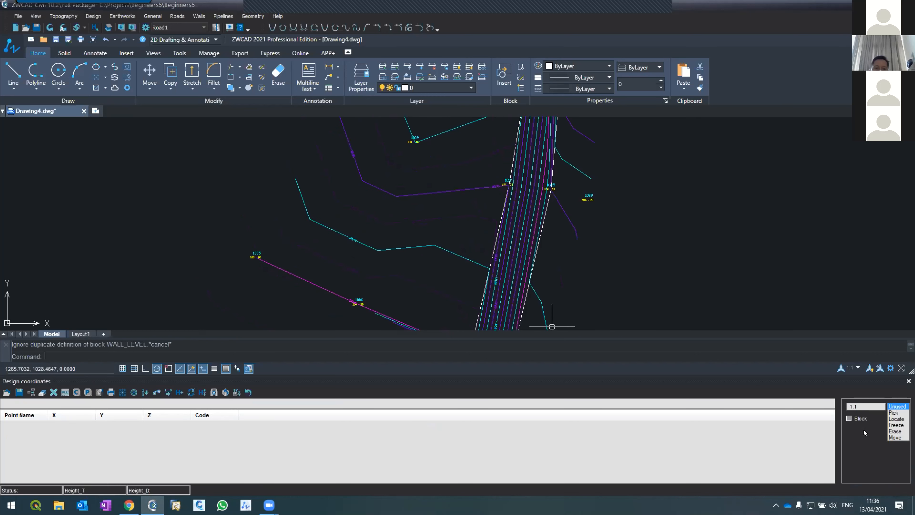
Pick five design points in an outer ring on the terrain west of the topography band, and refresh the drawing to label them.
{"action": "left_click", "coordinate": [895, 414]}
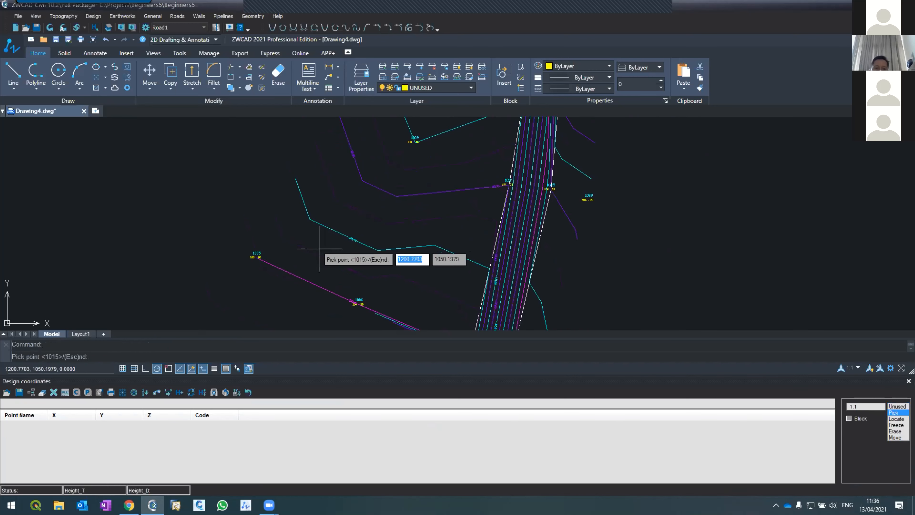
{"action": "left_click", "coordinate": [308, 242]}
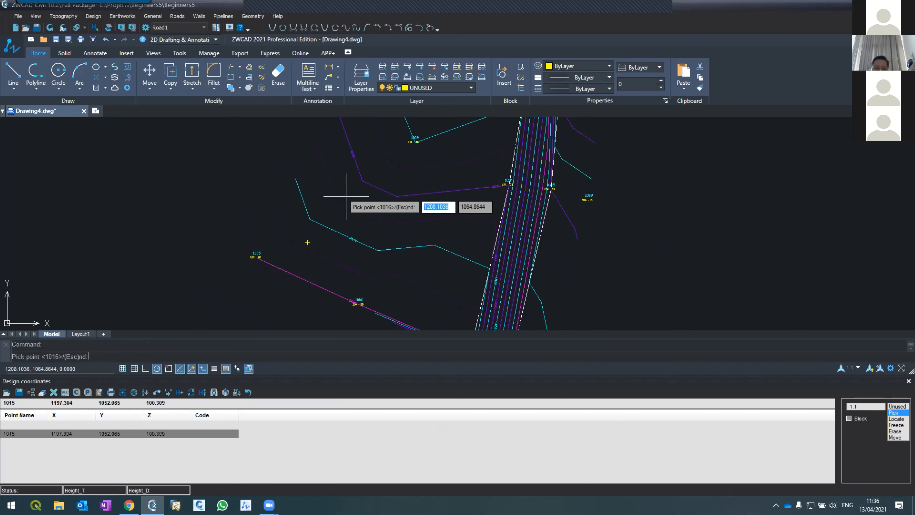
{"action": "scroll", "coordinate": [338, 260], "scroll_direction": "down", "scroll_amount": 3}
{"action": "scroll", "coordinate": [323, 190], "scroll_direction": "up", "scroll_amount": 3}
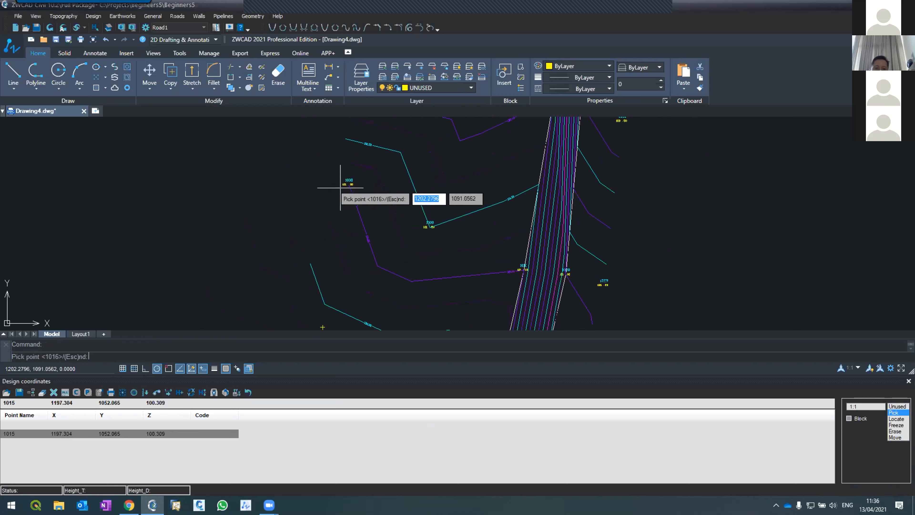
{"action": "left_click", "coordinate": [369, 204]}
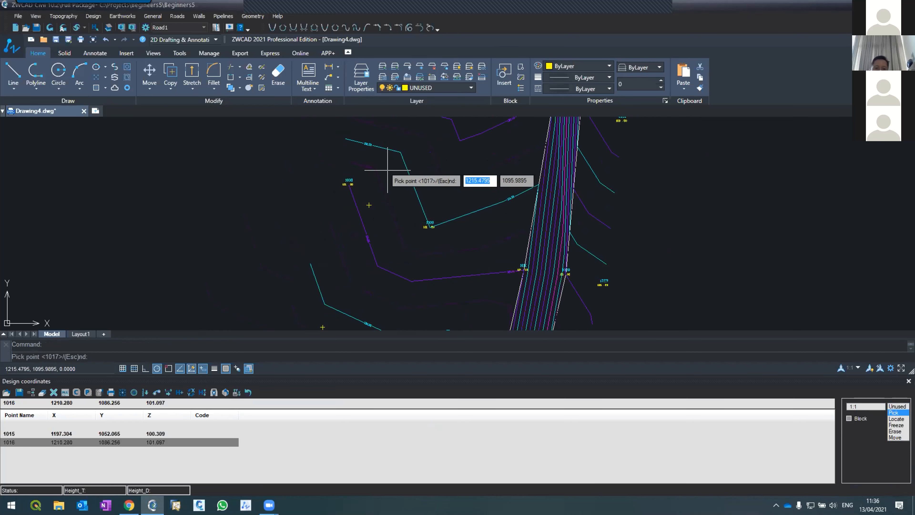
{"action": "left_click", "coordinate": [496, 189]}
{"action": "scroll", "coordinate": [491, 198], "scroll_direction": "down", "scroll_amount": 2}
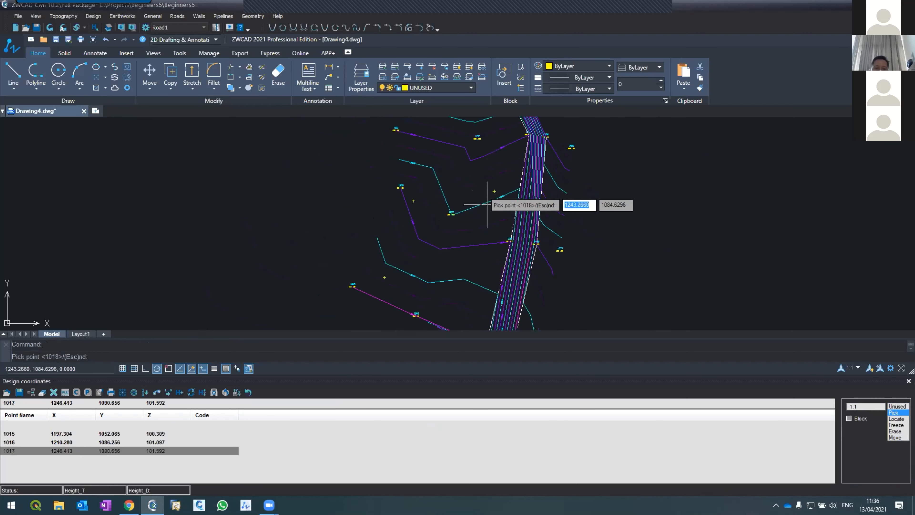
{"action": "left_click", "coordinate": [486, 255]}
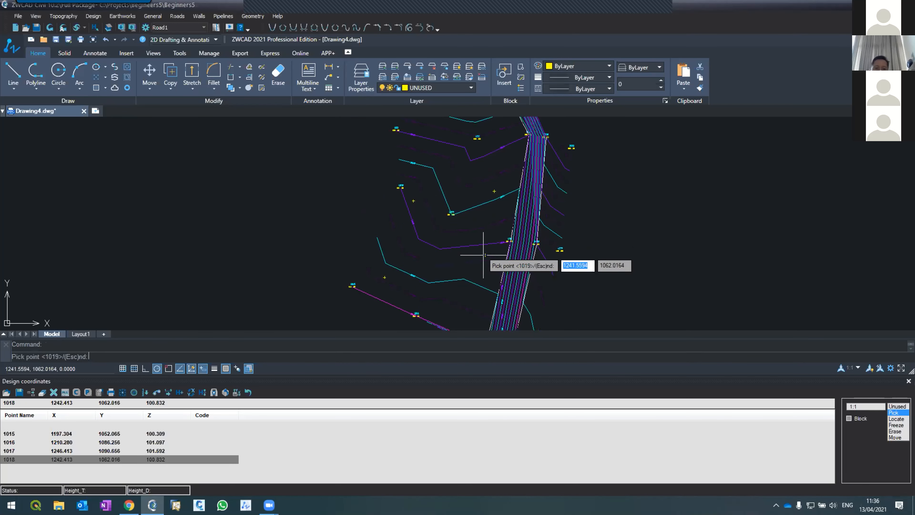
{"action": "left_click", "coordinate": [436, 311]}
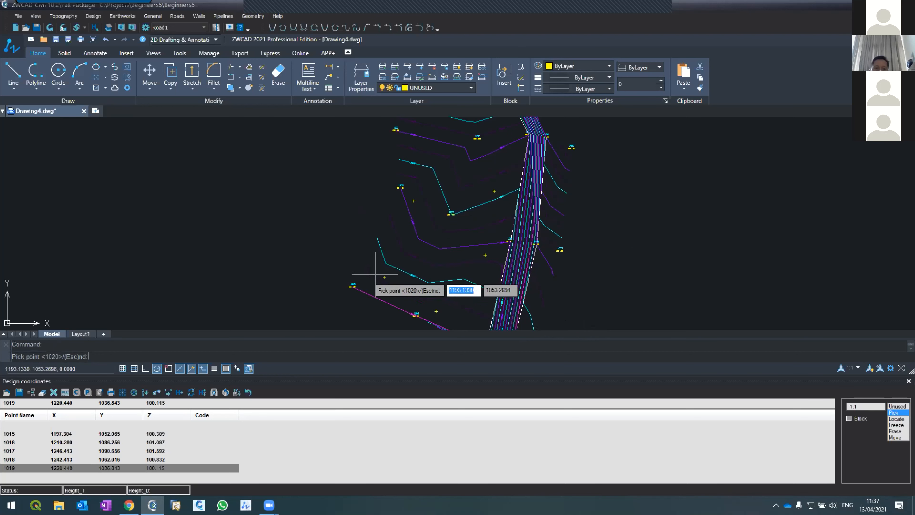
{"action": "left_click", "coordinate": [49, 28]}
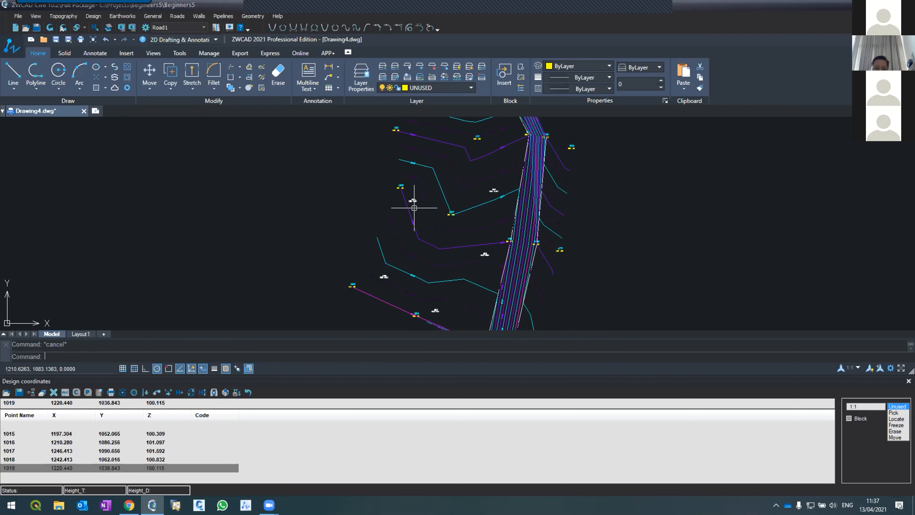
{"action": "scroll", "coordinate": [414, 208], "scroll_direction": "up", "scroll_amount": 1}
{"action": "scroll", "coordinate": [409, 183], "scroll_direction": "down", "scroll_amount": 1}
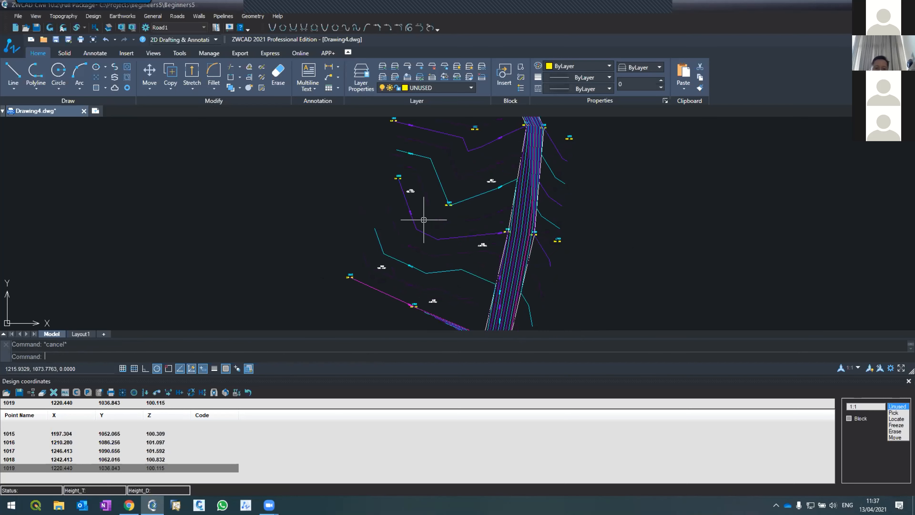
Pick six more design points forming an inner ring inside the five outer design points, and end the picking.
{"action": "left_click", "coordinate": [889, 413]}
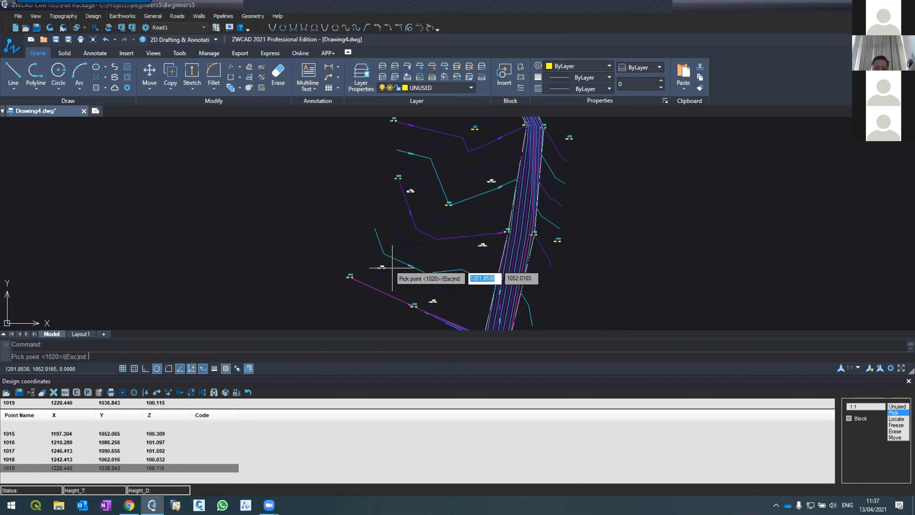
{"action": "scroll", "coordinate": [391, 273], "scroll_direction": "up", "scroll_amount": 2}
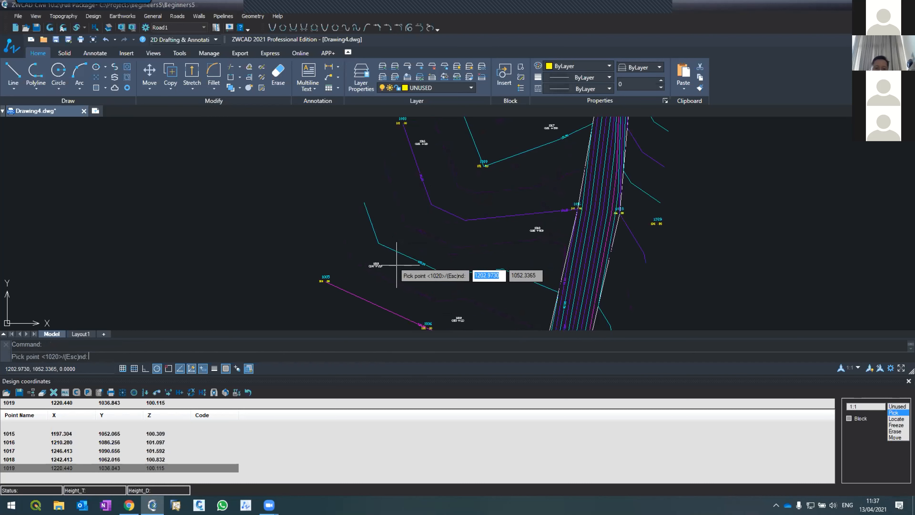
{"action": "left_click", "coordinate": [397, 265]}
{"action": "left_click", "coordinate": [425, 160]}
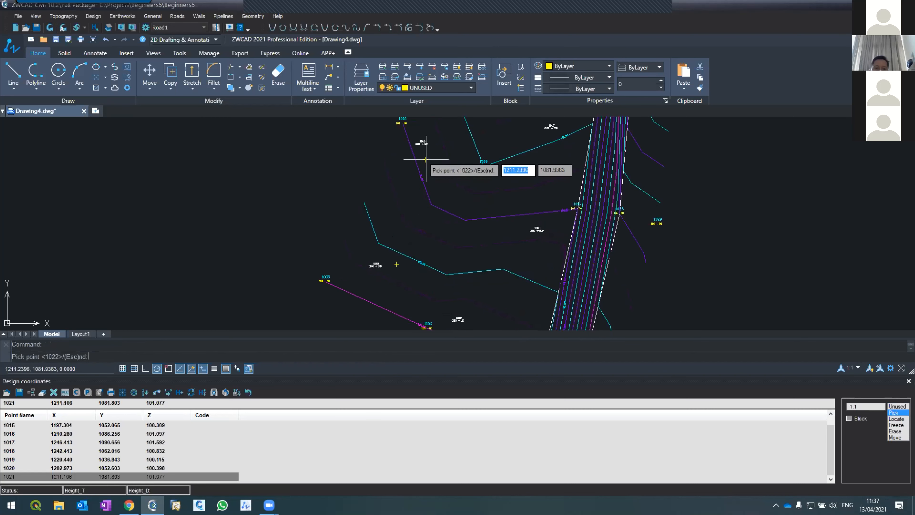
{"action": "left_click", "coordinate": [490, 155]}
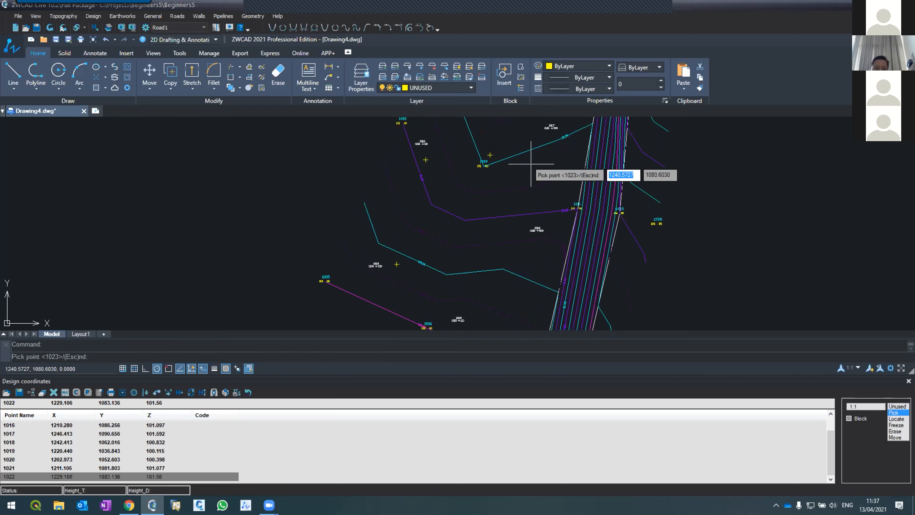
{"action": "left_click", "coordinate": [531, 161]}
{"action": "left_click", "coordinate": [485, 242]}
{"action": "left_click", "coordinate": [439, 281]}
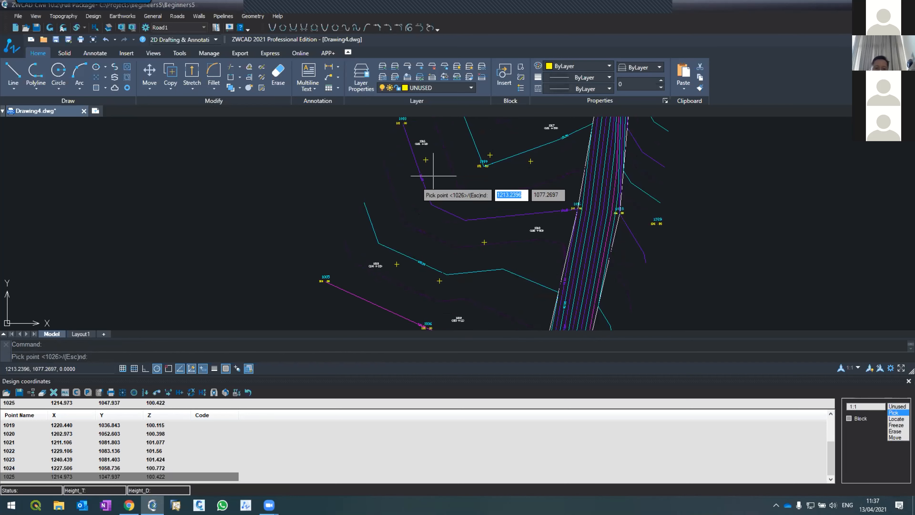
{"action": "key", "text": "Escape"}
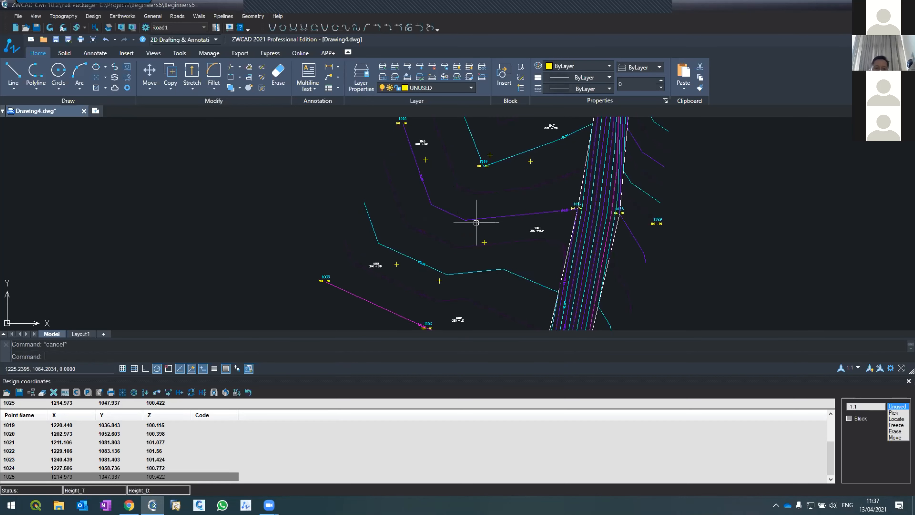
Check the number and elevation labels of the outer design points, and refresh the drawing to label the six inner points.
{"action": "scroll", "coordinate": [552, 249], "scroll_direction": "up", "scroll_amount": 3}
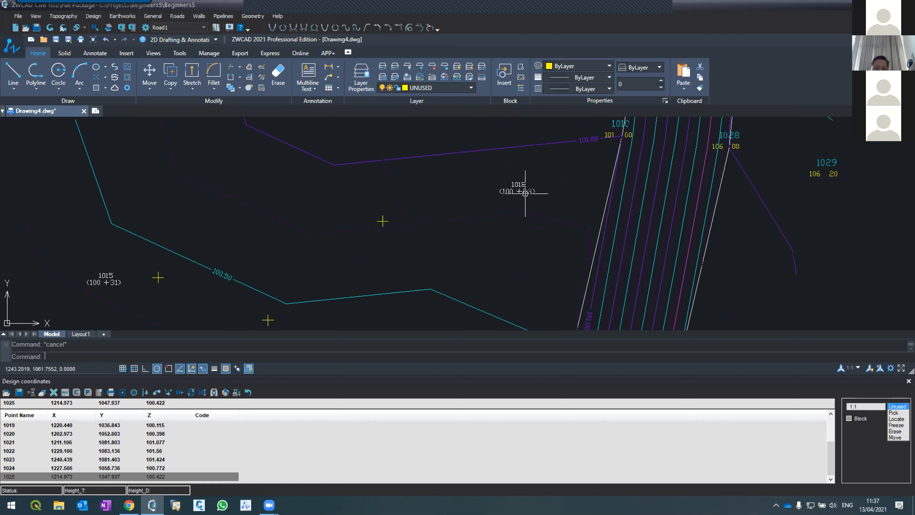
{"action": "scroll", "coordinate": [525, 195], "scroll_direction": "up", "scroll_amount": 1}
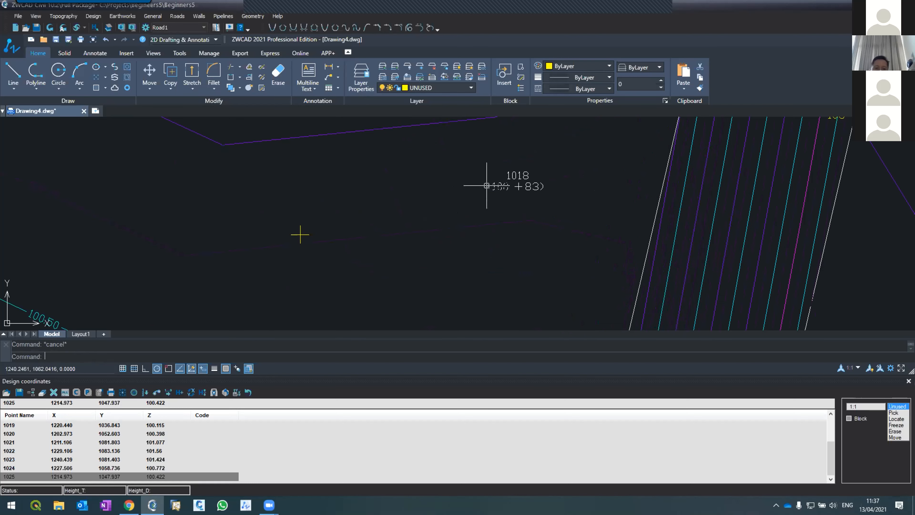
{"action": "scroll", "coordinate": [510, 165], "scroll_direction": "down", "scroll_amount": 3}
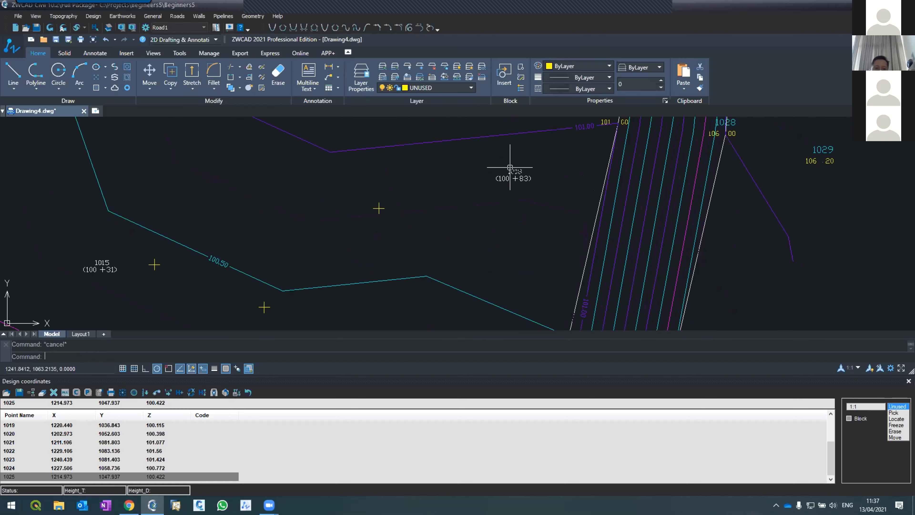
{"action": "scroll", "coordinate": [421, 255], "scroll_direction": "up", "scroll_amount": 2}
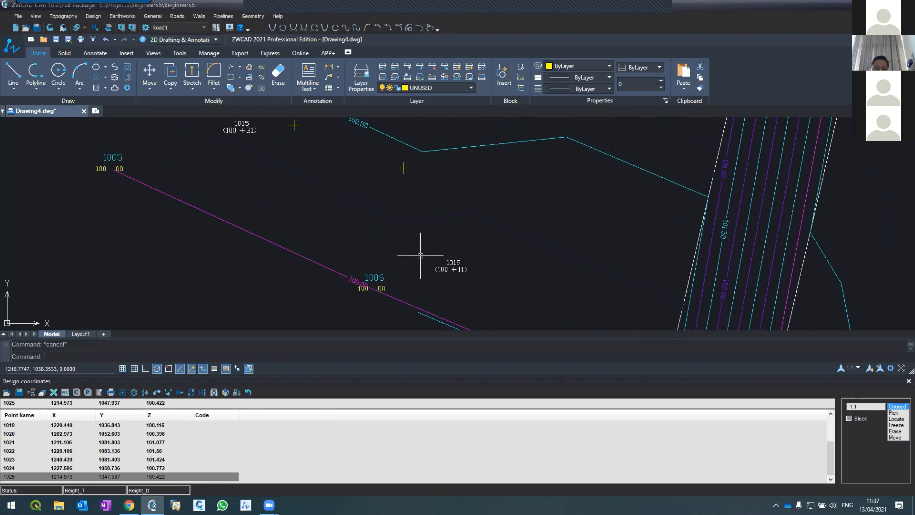
{"action": "scroll", "coordinate": [420, 256], "scroll_direction": "down", "scroll_amount": 3}
{"action": "scroll", "coordinate": [481, 138], "scroll_direction": "up", "scroll_amount": 4}
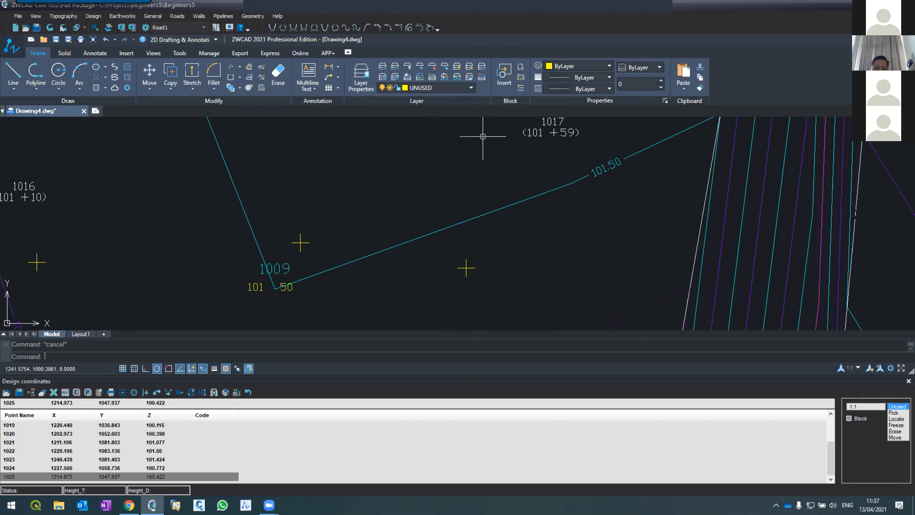
{"action": "scroll", "coordinate": [497, 139], "scroll_direction": "down", "scroll_amount": 4}
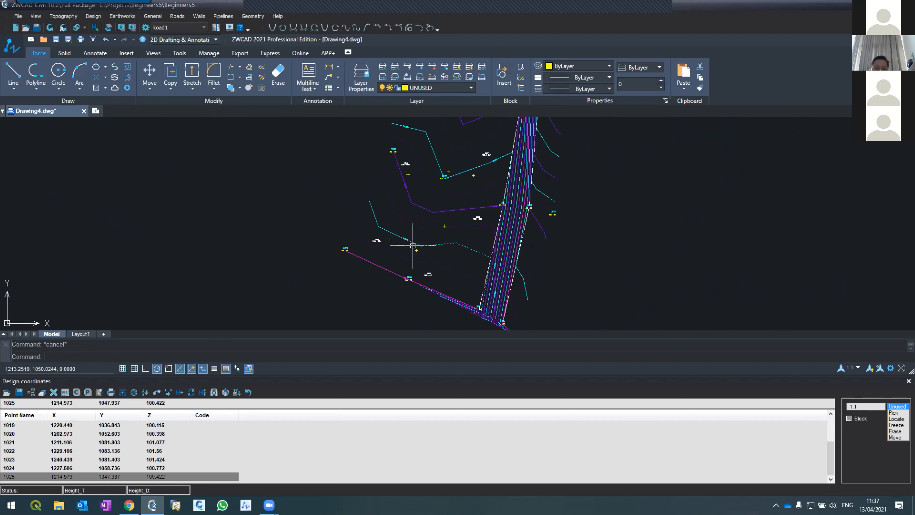
{"action": "scroll", "coordinate": [413, 245], "scroll_direction": "up", "scroll_amount": 3}
{"action": "left_click", "coordinate": [49, 28]}
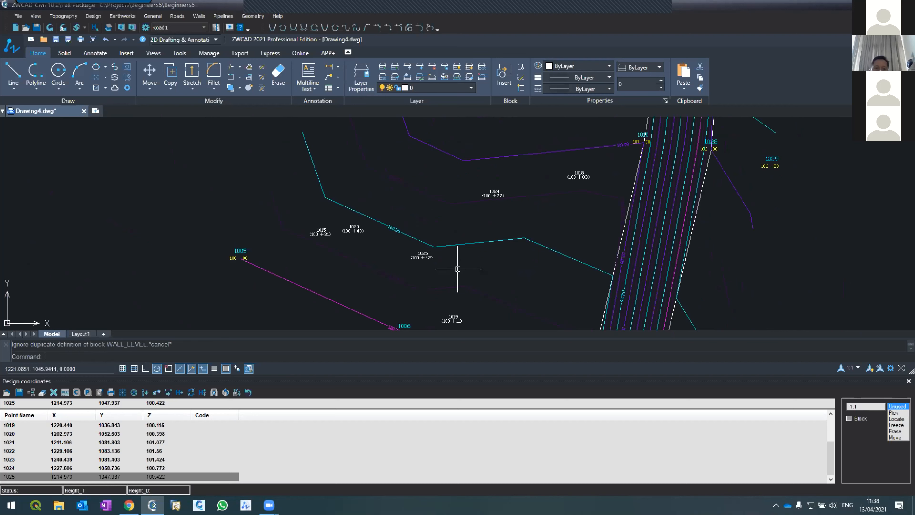
Set the Z value of design point 1020 to 95 and of design point 1025 to 95.3.
{"action": "left_click", "coordinate": [40, 432]}
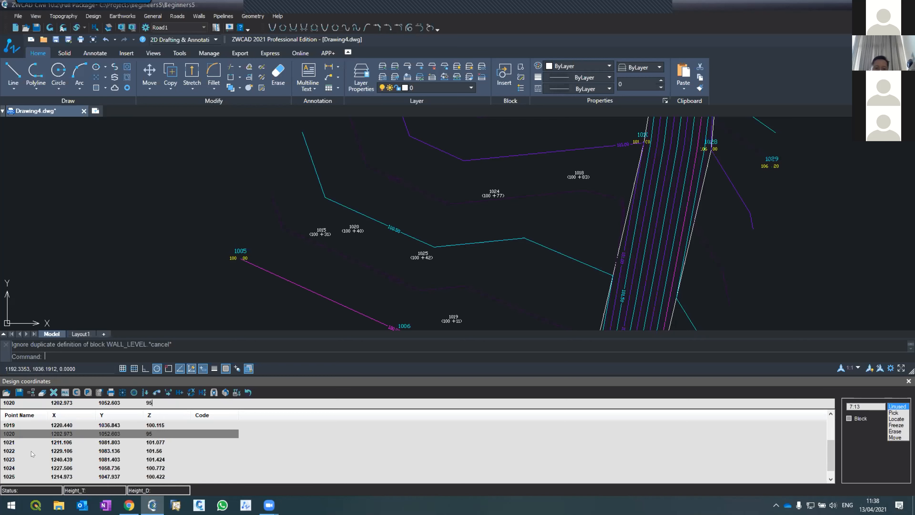
{"action": "left_click", "coordinate": [17, 477]}
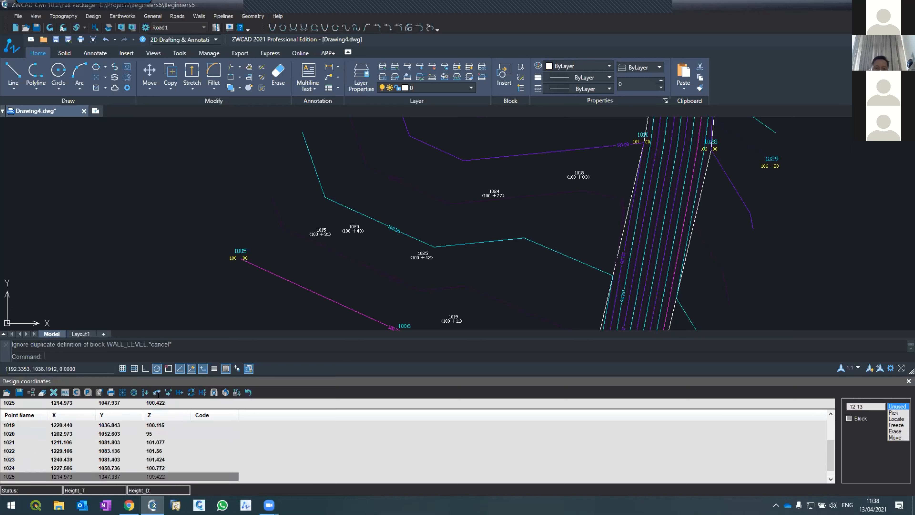
{"action": "key", "text": "BackSpace"}
{"action": "key", "text": "BackSpace"}
{"action": "key", "text": "BackSpace"}
Set the Z value of design point 1024 to 96, and refresh the drawing to update the elevation labels.
{"action": "key", "text": "Up"}
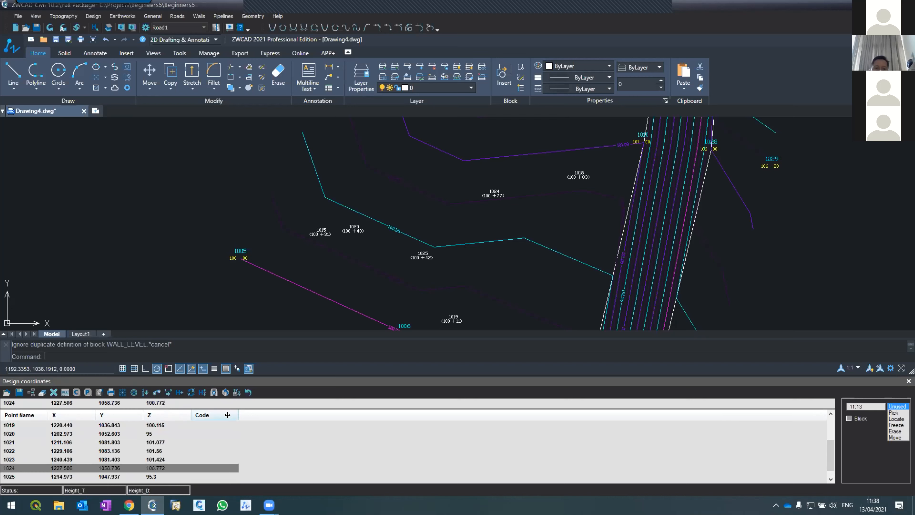
{"action": "key", "text": "BackSpace"}
{"action": "key", "text": "BackSpace"}
{"action": "key", "text": "BackSpace"}
{"action": "key", "text": "BackSpace"}
{"action": "type", "text": "96"}
{"action": "left_click", "coordinate": [50, 27]}
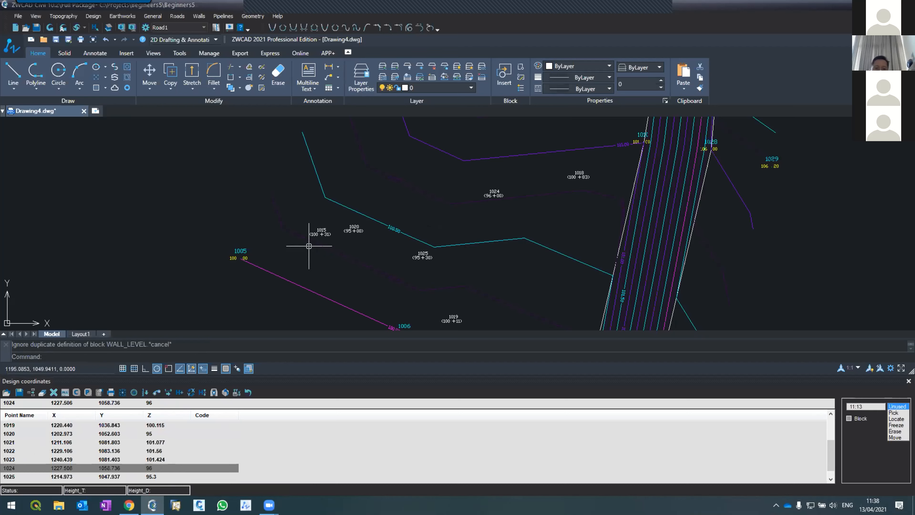
Compare topography point 1005 with design point 1015 by selecting each, and examine the labels of the surrounding design points.
{"action": "scroll", "coordinate": [306, 238], "scroll_direction": "down", "scroll_amount": 2}
{"action": "scroll", "coordinate": [306, 237], "scroll_direction": "up", "scroll_amount": 2}
{"action": "scroll", "coordinate": [304, 231], "scroll_direction": "up", "scroll_amount": 6}
{"action": "scroll", "coordinate": [304, 231], "scroll_direction": "down", "scroll_amount": 6}
{"action": "left_click", "coordinate": [237, 251]}
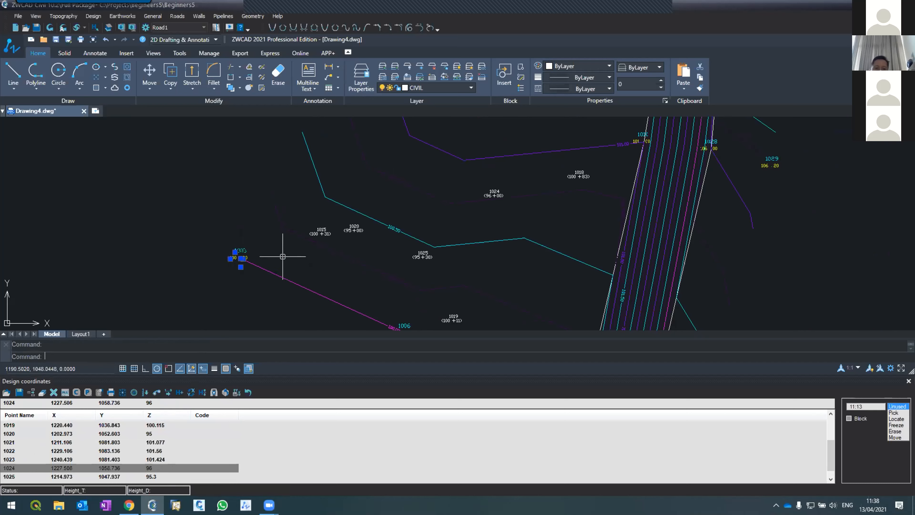
{"action": "key", "text": "Escape"}
{"action": "scroll", "coordinate": [323, 231], "scroll_direction": "up", "scroll_amount": 6}
{"action": "left_click", "coordinate": [320, 220]}
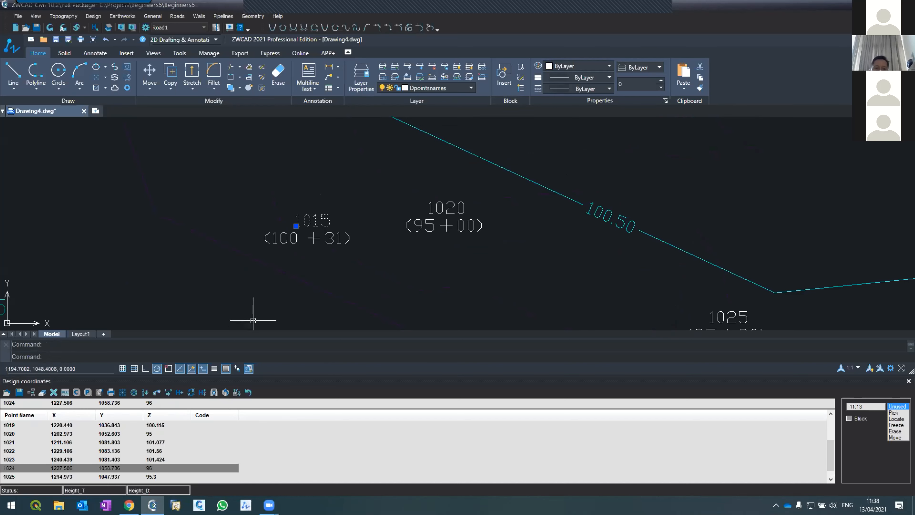
{"action": "scroll", "coordinate": [257, 252], "scroll_direction": "down", "scroll_amount": 4}
{"action": "scroll", "coordinate": [256, 253], "scroll_direction": "down", "scroll_amount": 5}
{"action": "scroll", "coordinate": [256, 252], "scroll_direction": "up", "scroll_amount": 3}
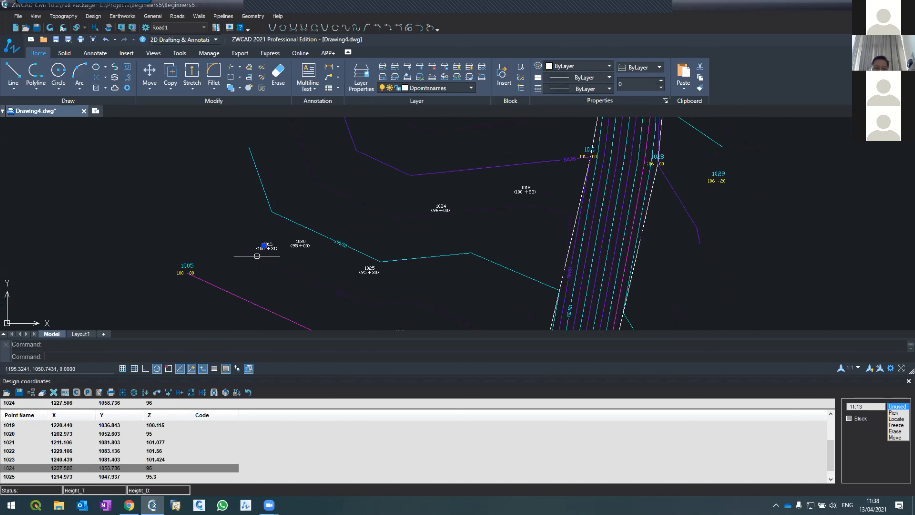
{"action": "scroll", "coordinate": [272, 311], "scroll_direction": "down", "scroll_amount": 2}
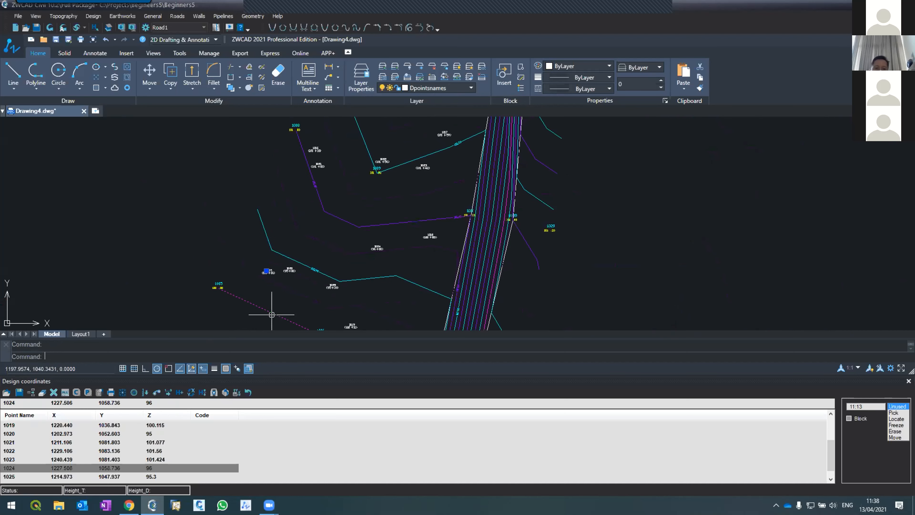
Set the Z values of design points 1021 and 1022 to 96.5.
{"action": "scroll", "coordinate": [341, 147], "scroll_direction": "up", "scroll_amount": 2}
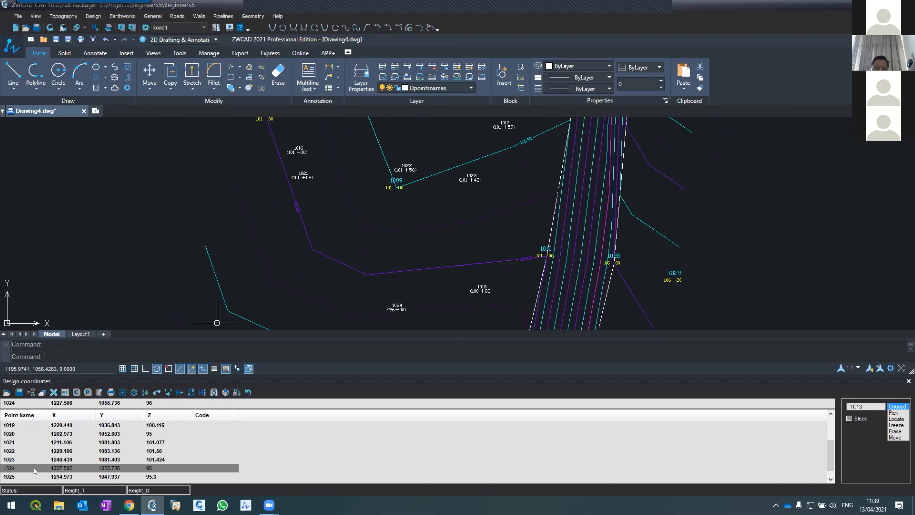
{"action": "left_click", "coordinate": [11, 441]}
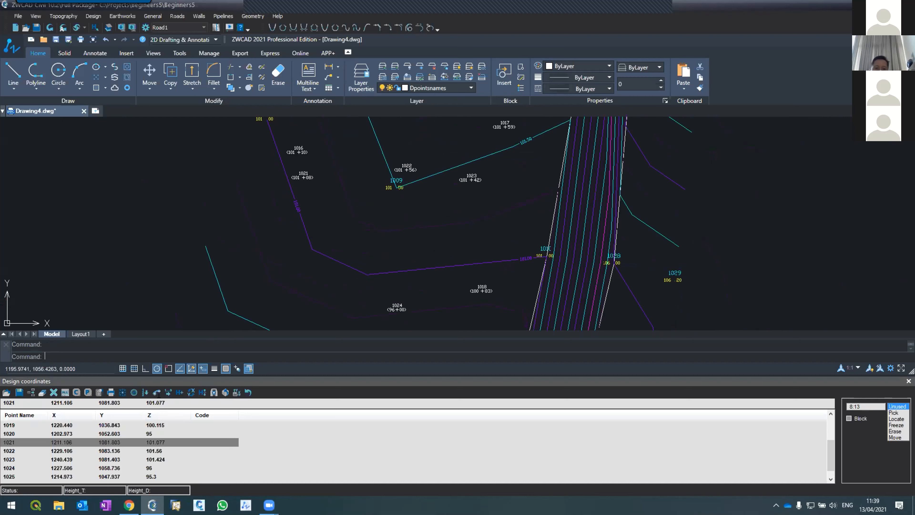
{"action": "key", "text": "BackSpace"}
{"action": "key", "text": "BackSpace"}
{"action": "key", "text": "BackSpace"}
{"action": "key", "text": "BackSpace"}
{"action": "left_click", "coordinate": [52, 451]}
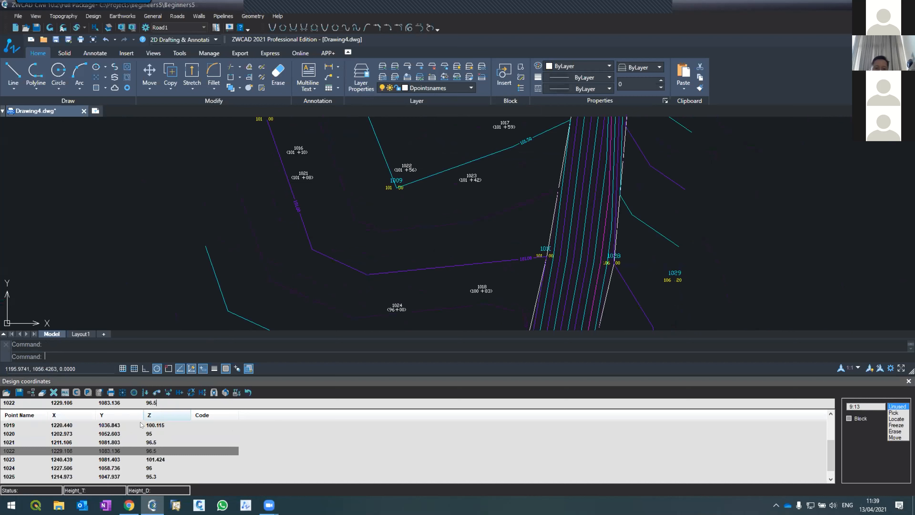
Set the Z value of design point 1023 to 96.7.
{"action": "left_click", "coordinate": [137, 459]}
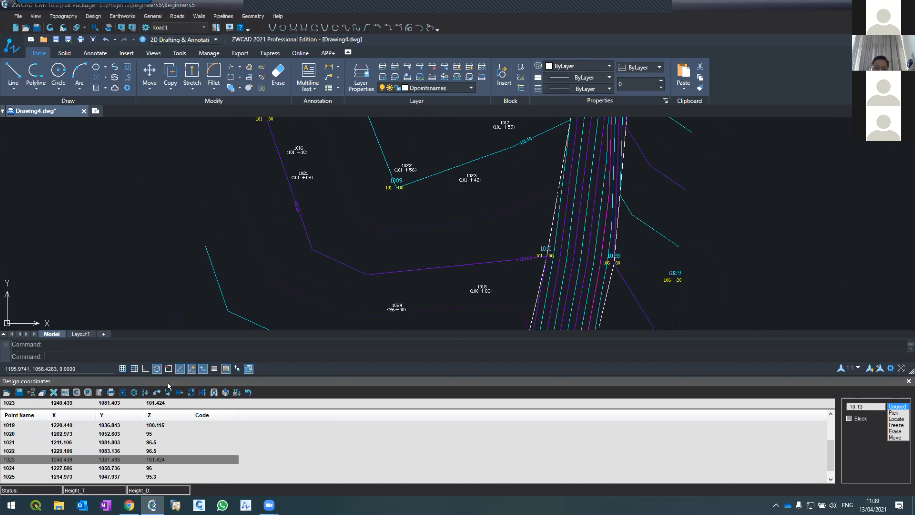
{"action": "key", "text": "BackSpace"}
{"action": "key", "text": "BackSpace"}
{"action": "key", "text": "BackSpace"}
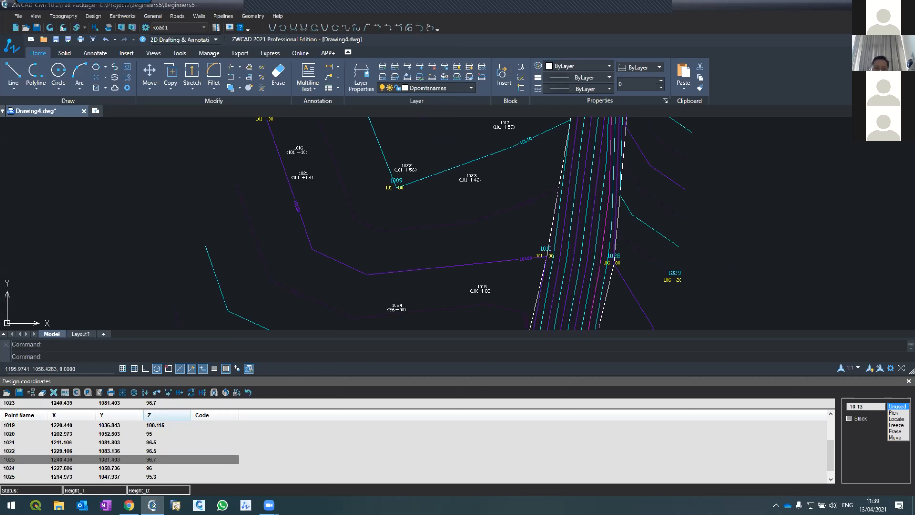
Refresh the drawing to update the design point elevation labels, and examine the labels of points 1020 to 1025.
{"action": "left_click", "coordinate": [50, 27]}
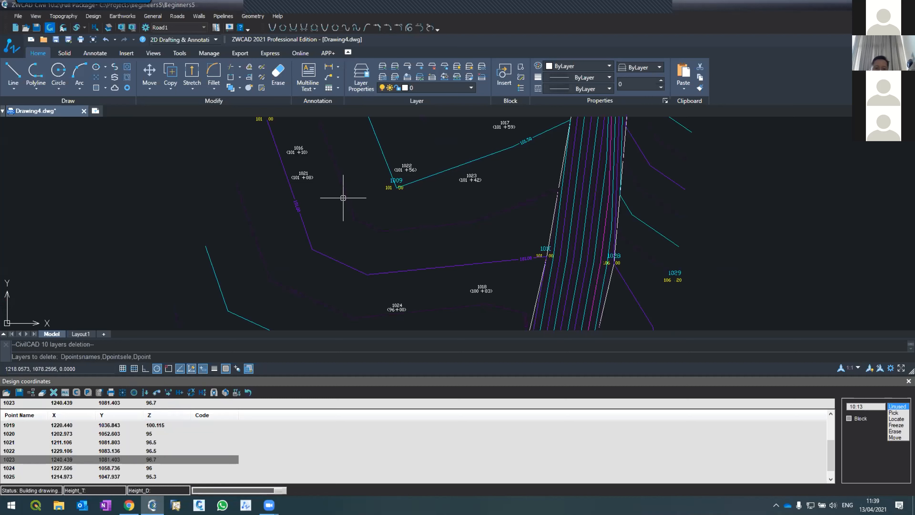
{"action": "scroll", "coordinate": [343, 160], "scroll_direction": "down", "scroll_amount": 3}
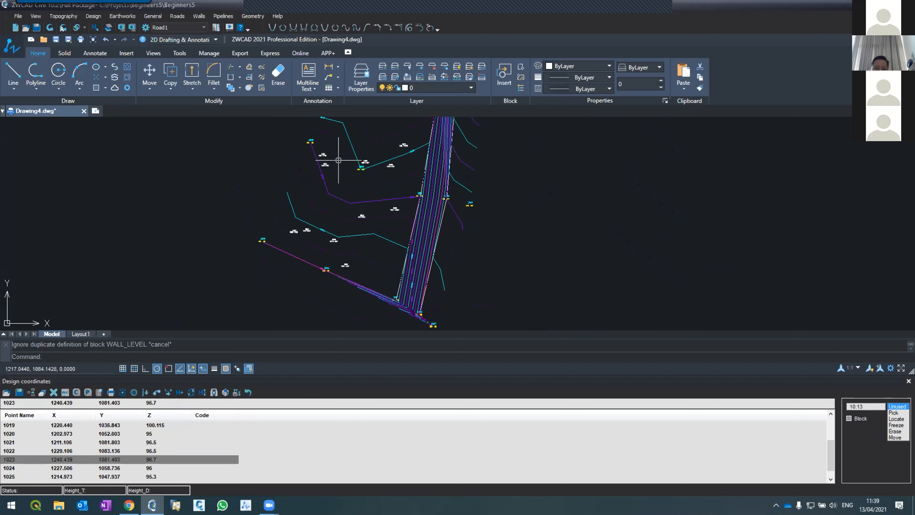
{"action": "scroll", "coordinate": [331, 200], "scroll_direction": "up", "scroll_amount": 3}
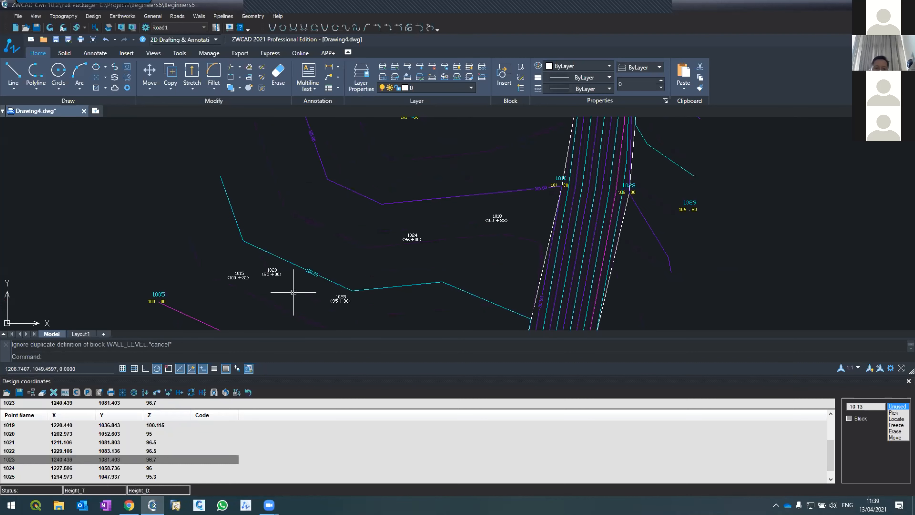
{"action": "scroll", "coordinate": [306, 310], "scroll_direction": "down", "scroll_amount": 3}
{"action": "scroll", "coordinate": [311, 235], "scroll_direction": "up", "scroll_amount": 1}
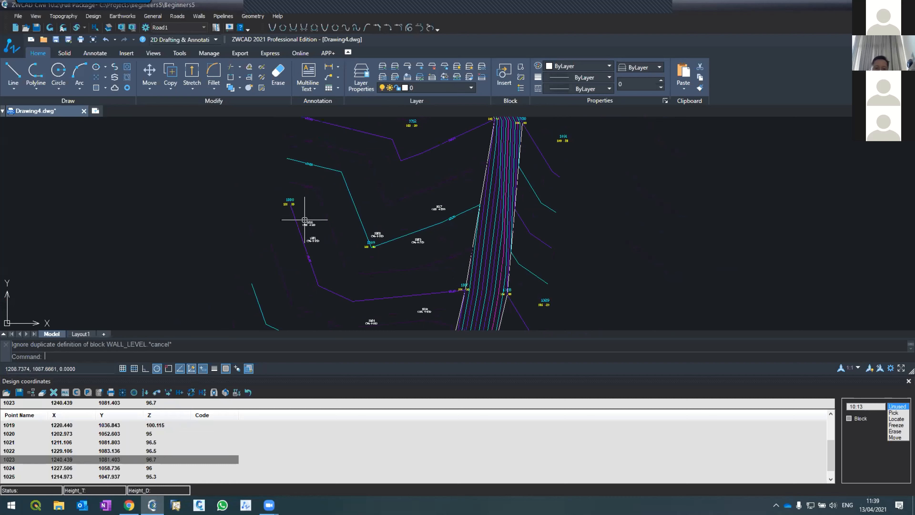
{"action": "scroll", "coordinate": [425, 199], "scroll_direction": "down", "scroll_amount": 2}
{"action": "scroll", "coordinate": [423, 199], "scroll_direction": "up", "scroll_amount": 2}
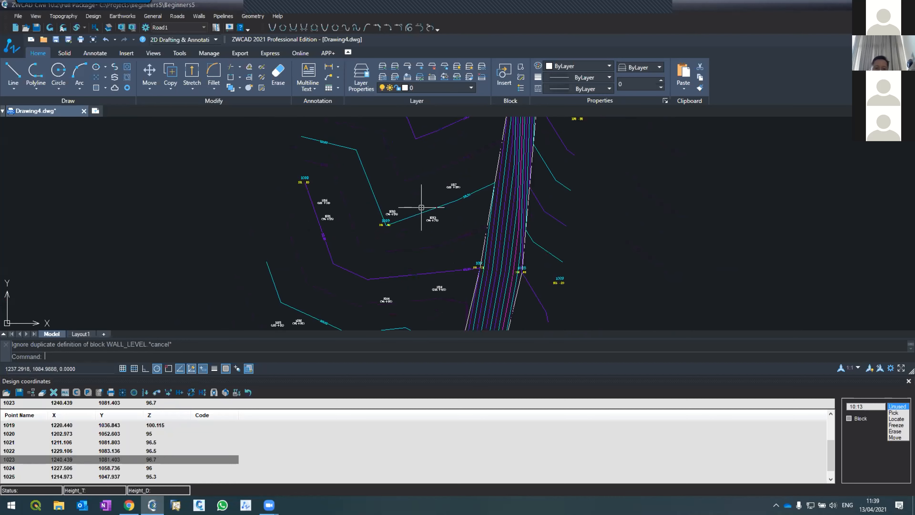
{"action": "scroll", "coordinate": [387, 247], "scroll_direction": "up", "scroll_amount": 2}
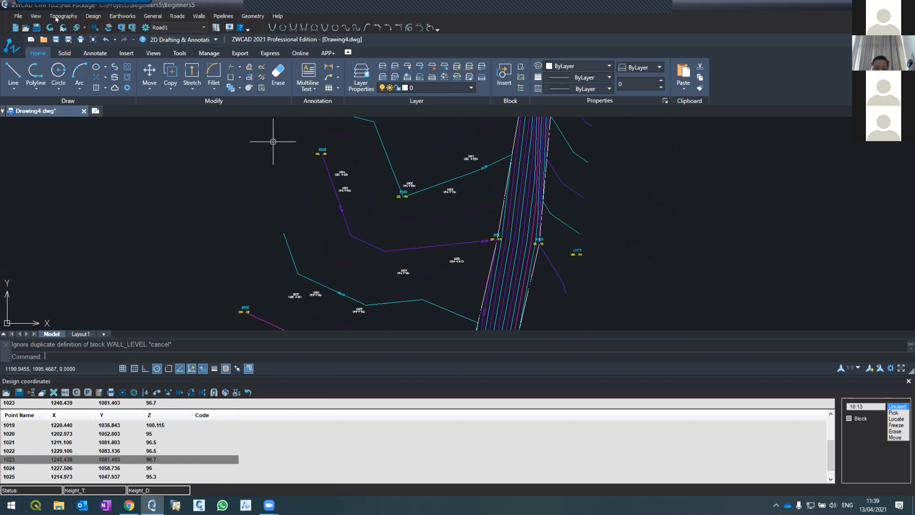
Define a closed design line through points 1021, 1022, 1023, 1024, 1025 and 1020, returning to 1021.
{"action": "left_click", "coordinate": [88, 18]}
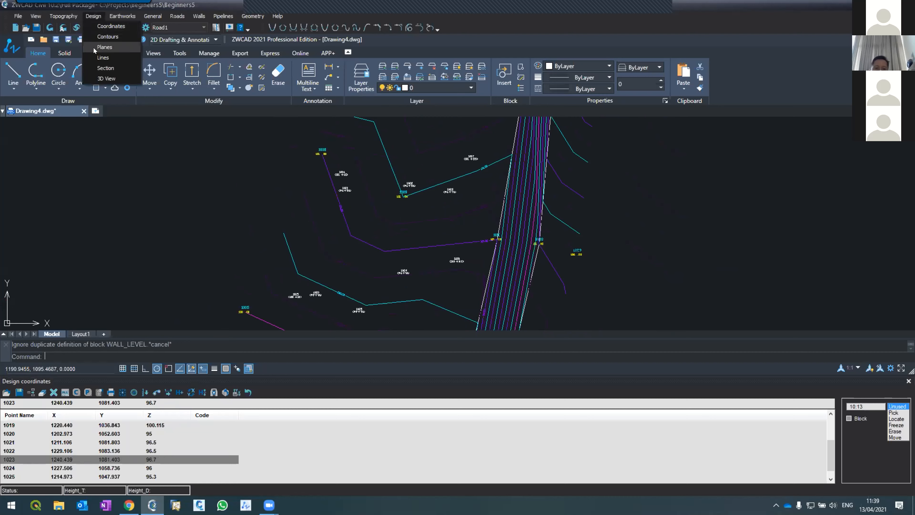
{"action": "left_click", "coordinate": [108, 58]}
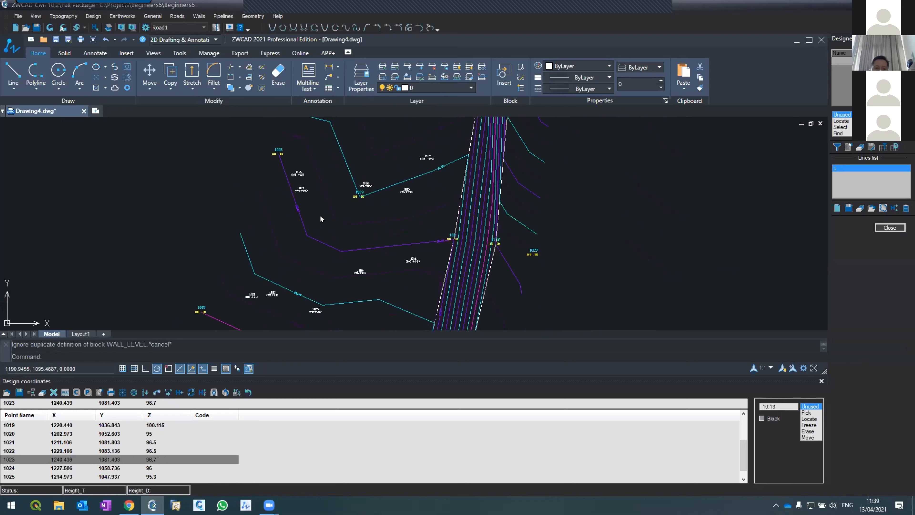
{"action": "left_click", "coordinate": [842, 121]}
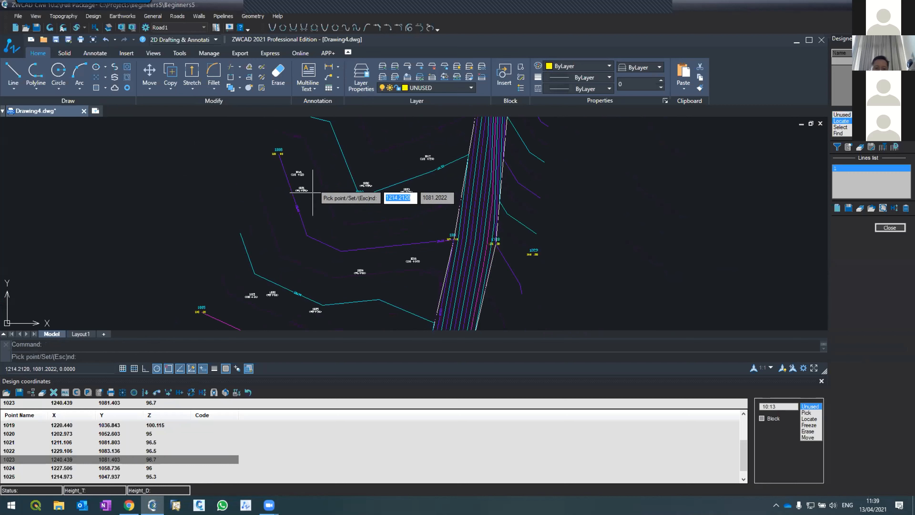
{"action": "left_click", "coordinate": [295, 189]}
{"action": "left_click", "coordinate": [362, 186]}
{"action": "left_click", "coordinate": [406, 190]}
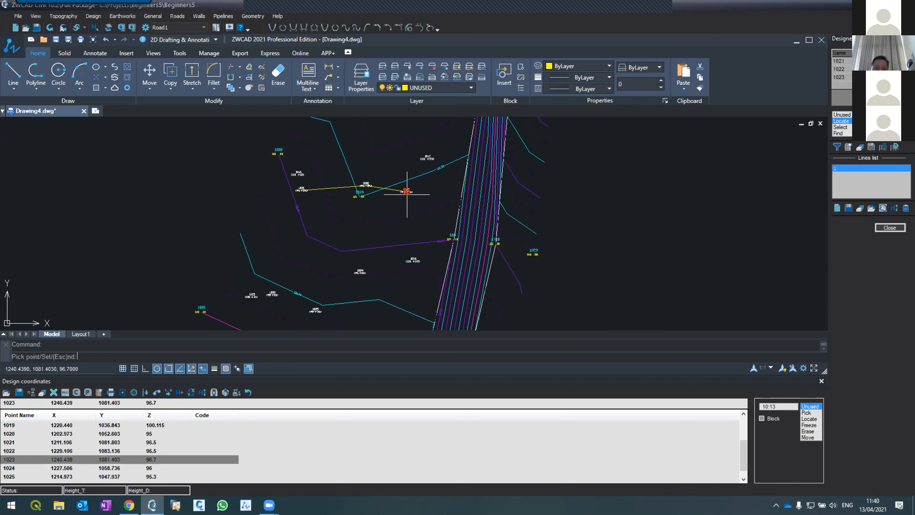
{"action": "left_click", "coordinate": [361, 268]}
{"action": "left_click", "coordinate": [316, 310]}
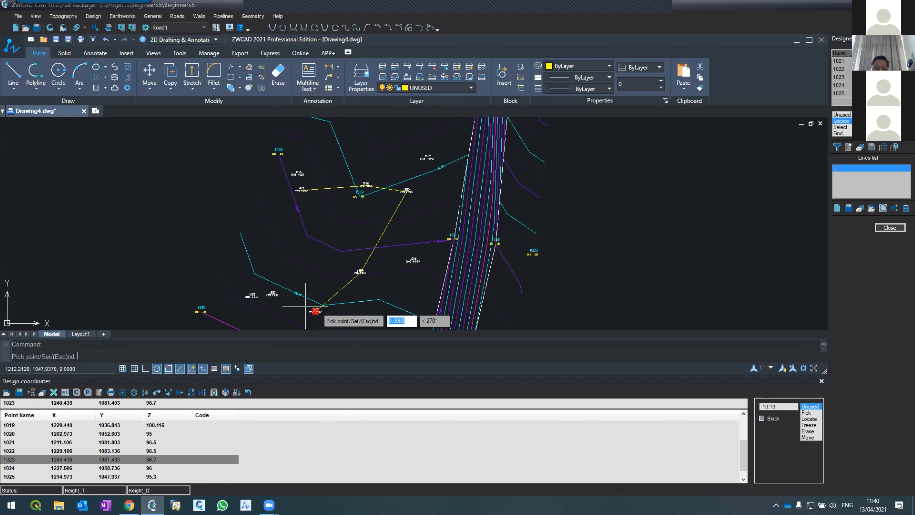
{"action": "left_click", "coordinate": [272, 294]}
{"action": "left_click", "coordinate": [301, 189]}
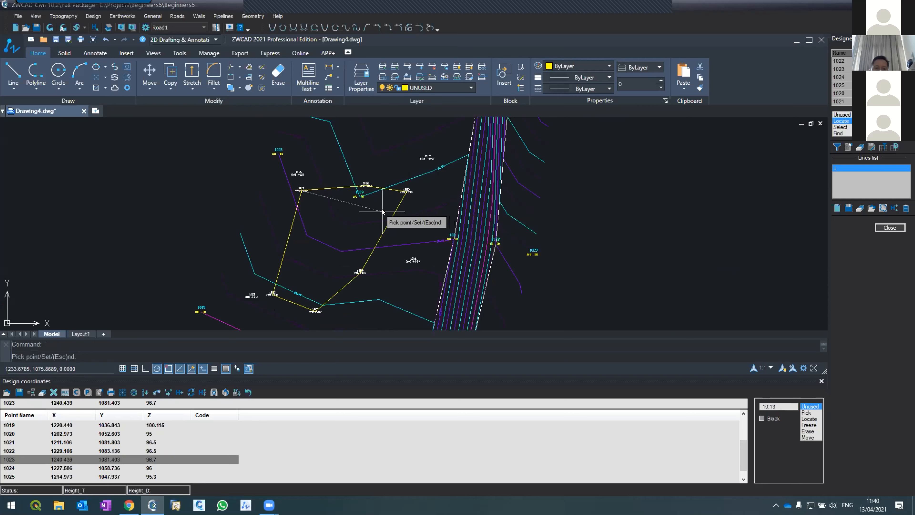
{"action": "key", "text": "Escape"}
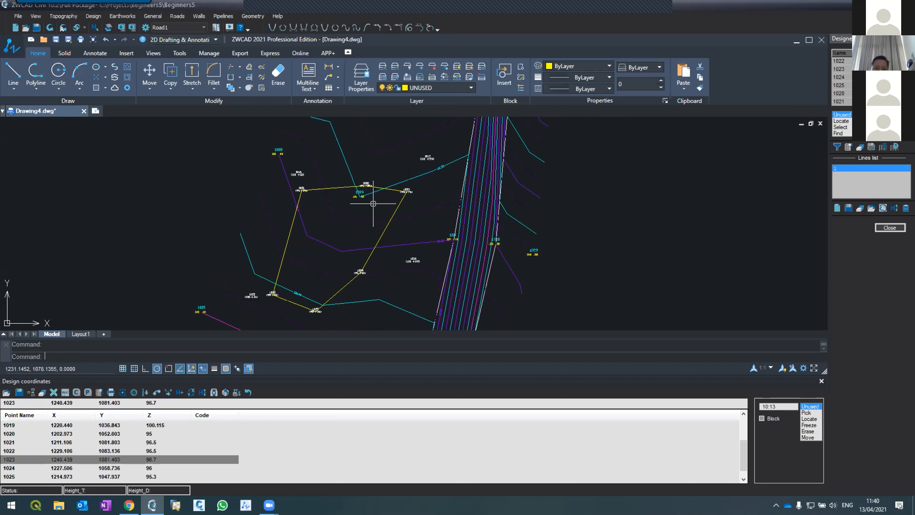
Generate the design contours with an interval of 0.25, accepting the changes to the design.
{"action": "scroll", "coordinate": [362, 200], "scroll_direction": "down", "scroll_amount": 3}
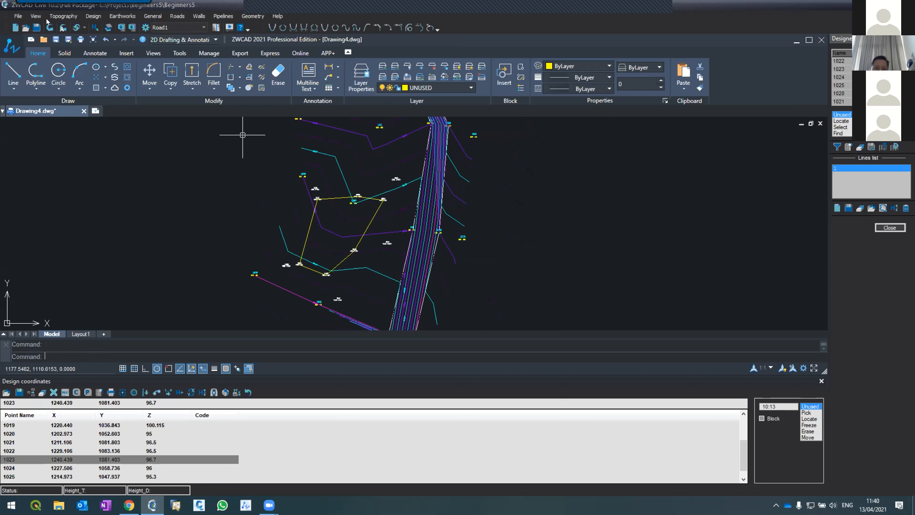
{"action": "left_click", "coordinate": [54, 18]}
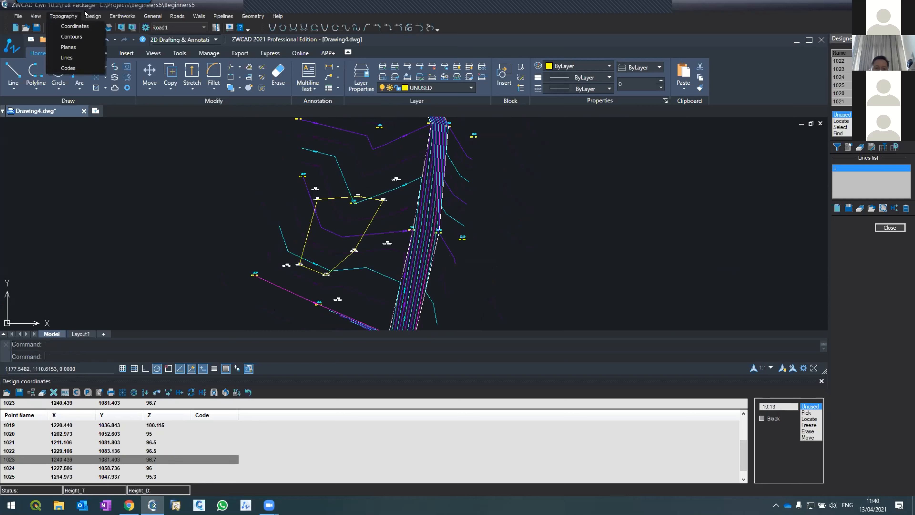
{"action": "mouse_move", "coordinate": [85, 13]}
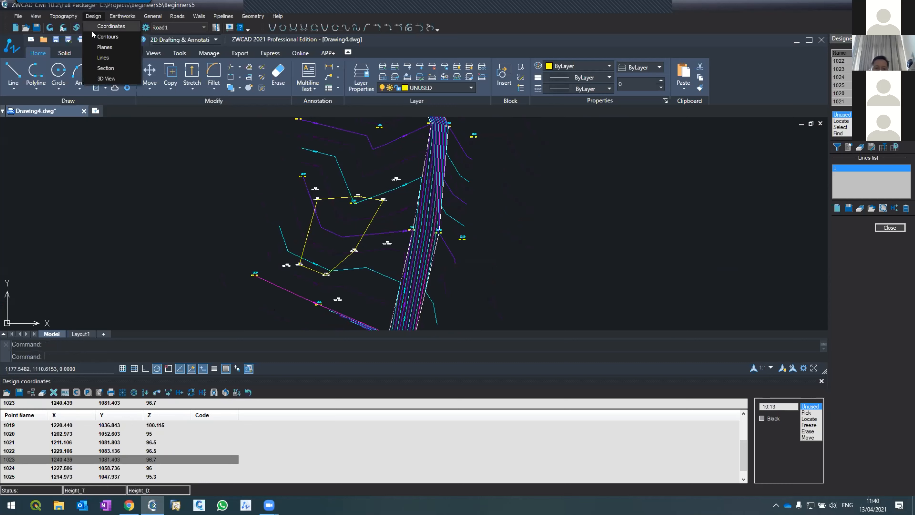
{"action": "left_click", "coordinate": [106, 37]}
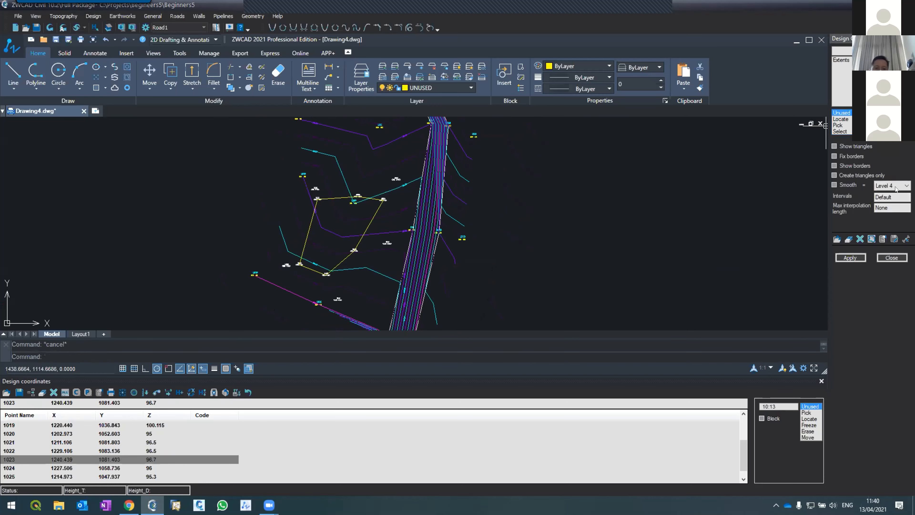
{"action": "double_click", "coordinate": [884, 196]}
{"action": "type", "text": "025"}
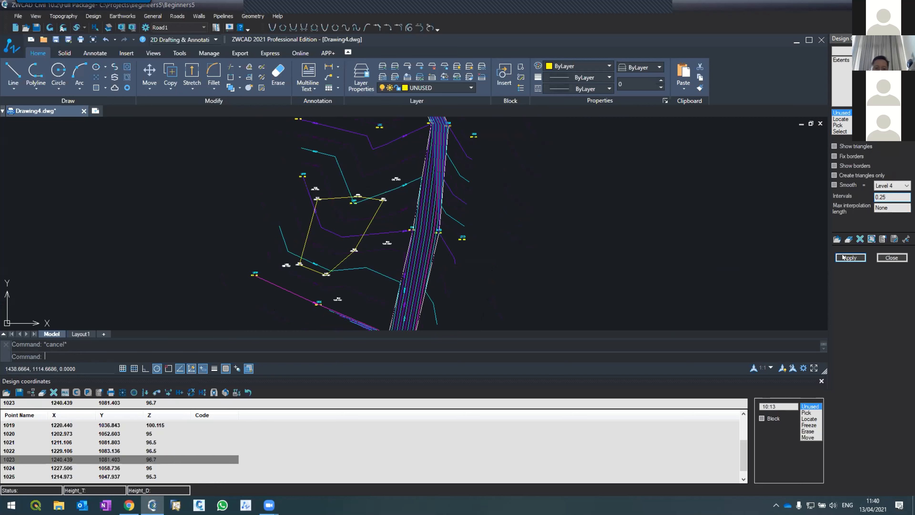
{"action": "left_click", "coordinate": [834, 257]}
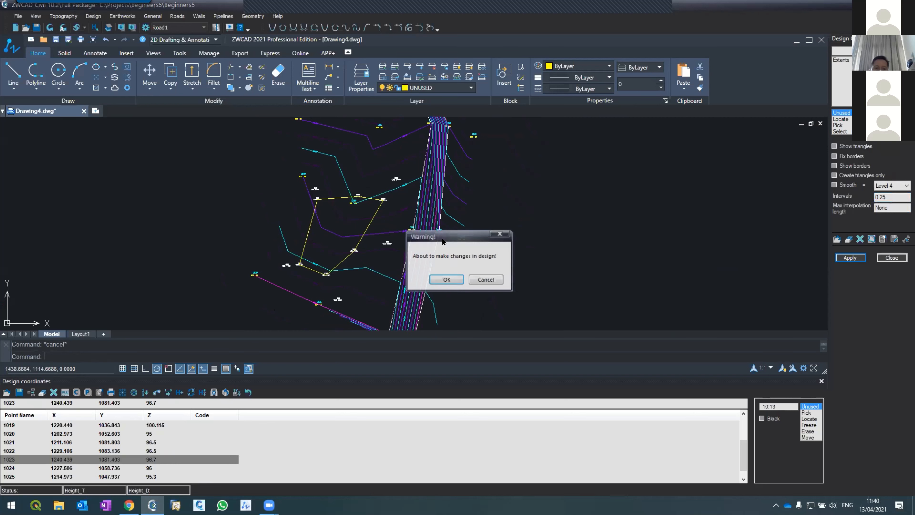
{"action": "left_click", "coordinate": [439, 285]}
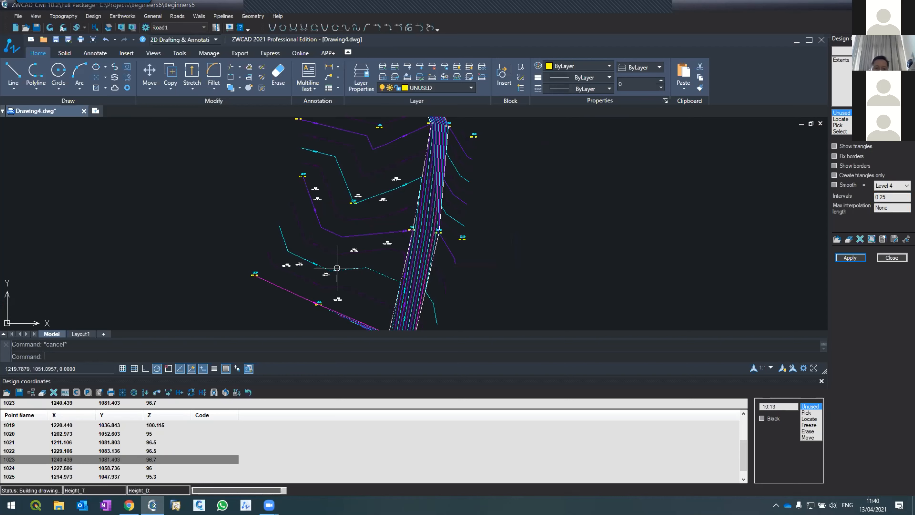
Examine the design contours inside the closed line and on the surrounding slopes, comparing them with the topography contours.
{"action": "scroll", "coordinate": [337, 267], "scroll_direction": "up", "scroll_amount": 3}
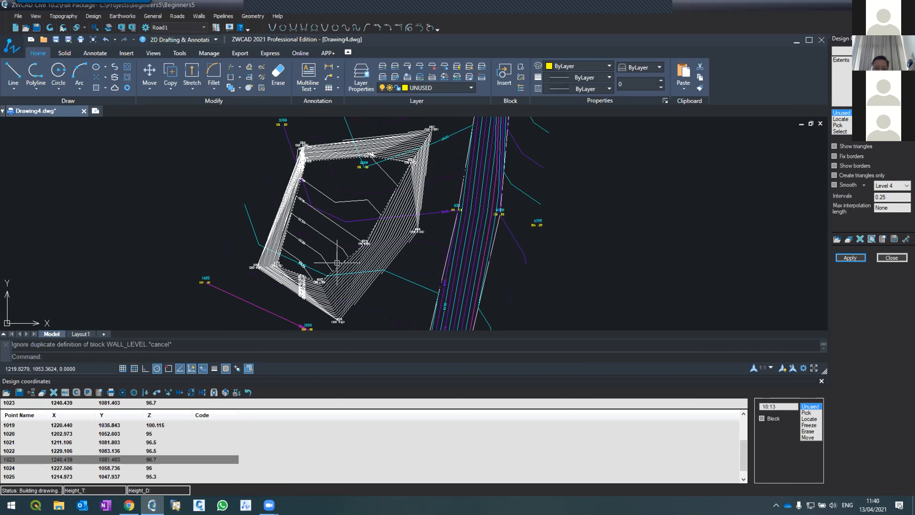
{"action": "scroll", "coordinate": [336, 260], "scroll_direction": "down", "scroll_amount": 3}
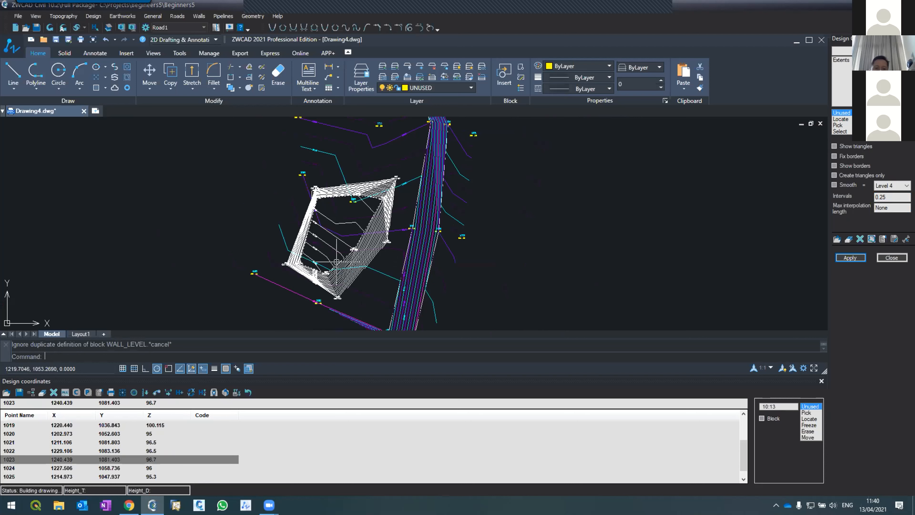
{"action": "scroll", "coordinate": [336, 260], "scroll_direction": "up", "scroll_amount": 2}
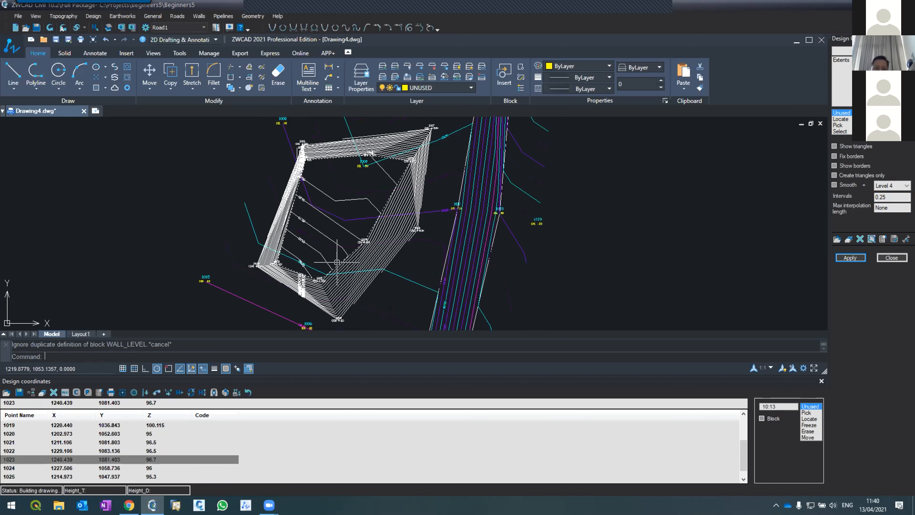
{"action": "scroll", "coordinate": [337, 262], "scroll_direction": "down", "scroll_amount": 3}
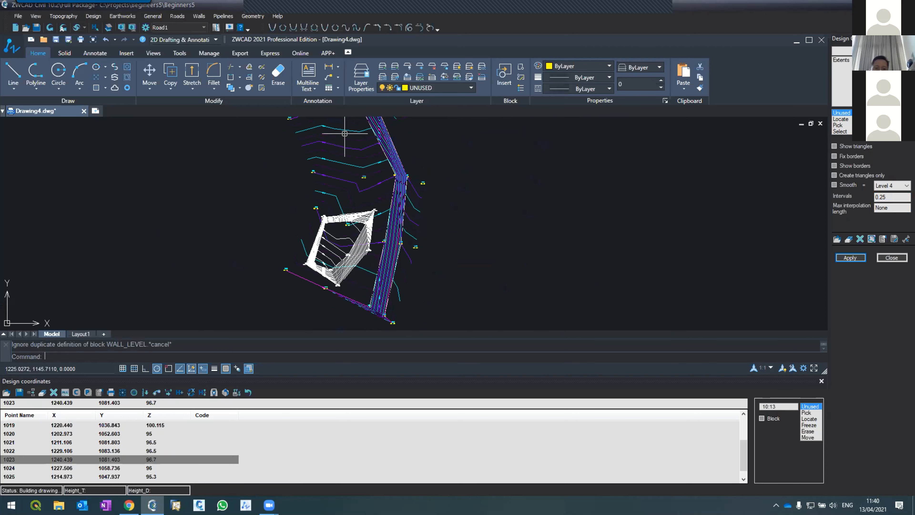
{"action": "scroll", "coordinate": [355, 251], "scroll_direction": "up", "scroll_amount": 3}
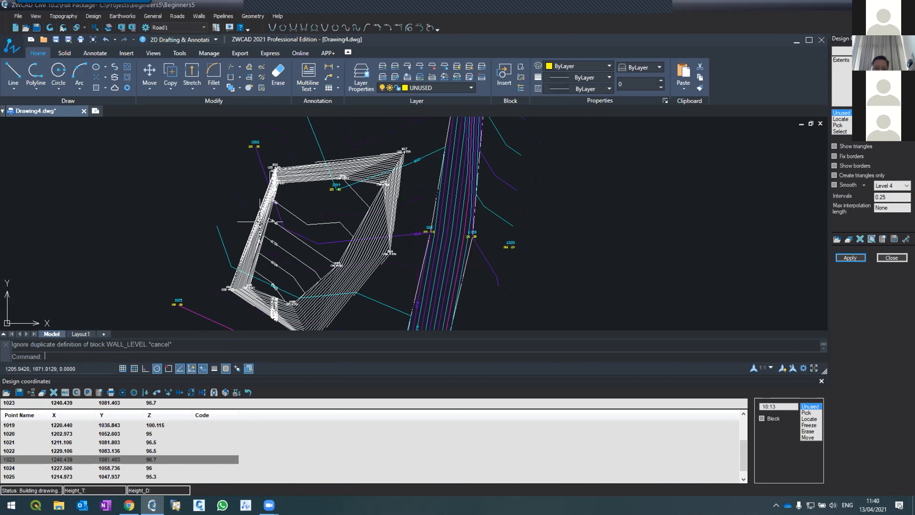
{"action": "scroll", "coordinate": [261, 222], "scroll_direction": "down", "scroll_amount": 3}
{"action": "scroll", "coordinate": [261, 217], "scroll_direction": "up", "scroll_amount": 2}
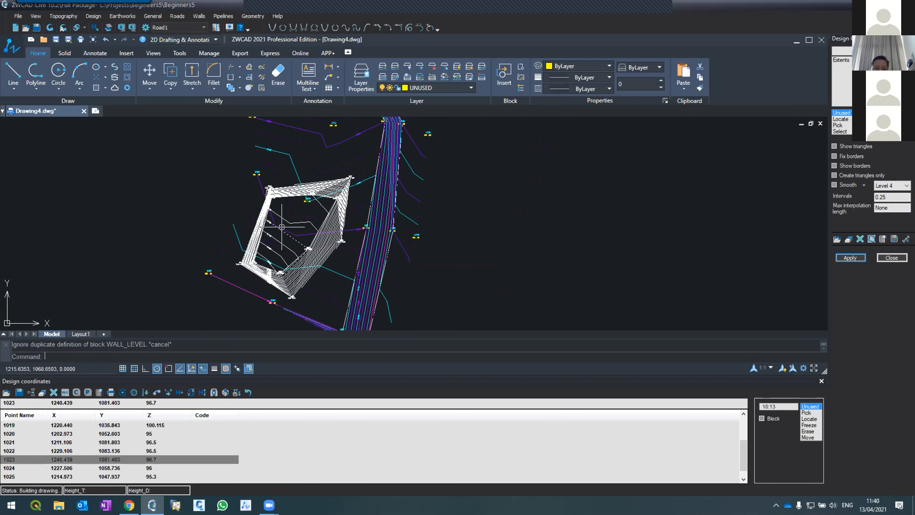
{"action": "scroll", "coordinate": [290, 227], "scroll_direction": "up", "scroll_amount": 2}
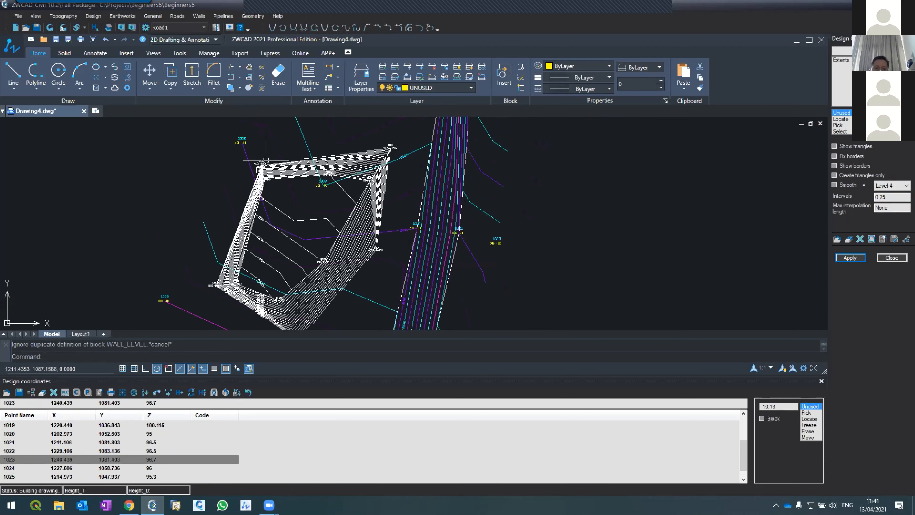
{"action": "scroll", "coordinate": [239, 198], "scroll_direction": "down", "scroll_amount": 3}
{"action": "scroll", "coordinate": [239, 197], "scroll_direction": "up", "scroll_amount": 4}
{"action": "scroll", "coordinate": [239, 197], "scroll_direction": "down", "scroll_amount": 2}
Start a design section and pick a section line across the contoured area from beyond its southwest corner to the road's west edge.
{"action": "left_click", "coordinate": [94, 16]}
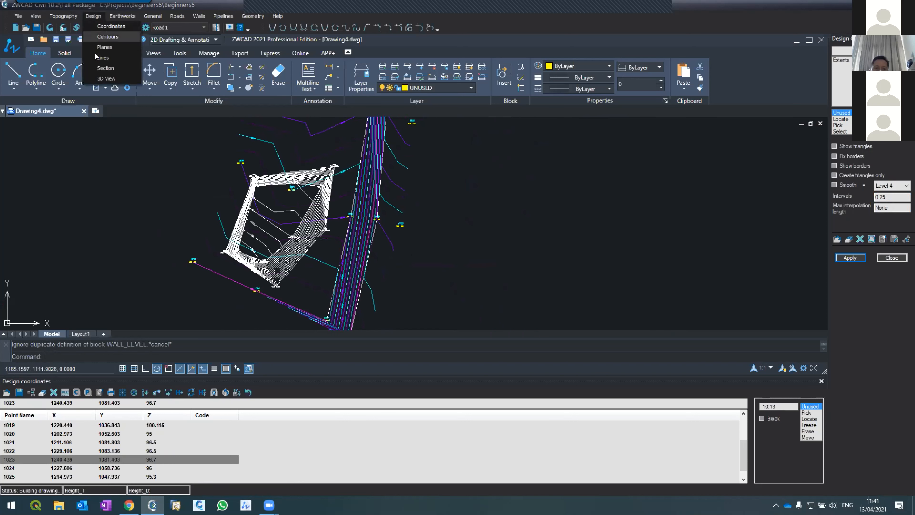
{"action": "left_click", "coordinate": [105, 68]}
{"action": "left_click", "coordinate": [847, 107]}
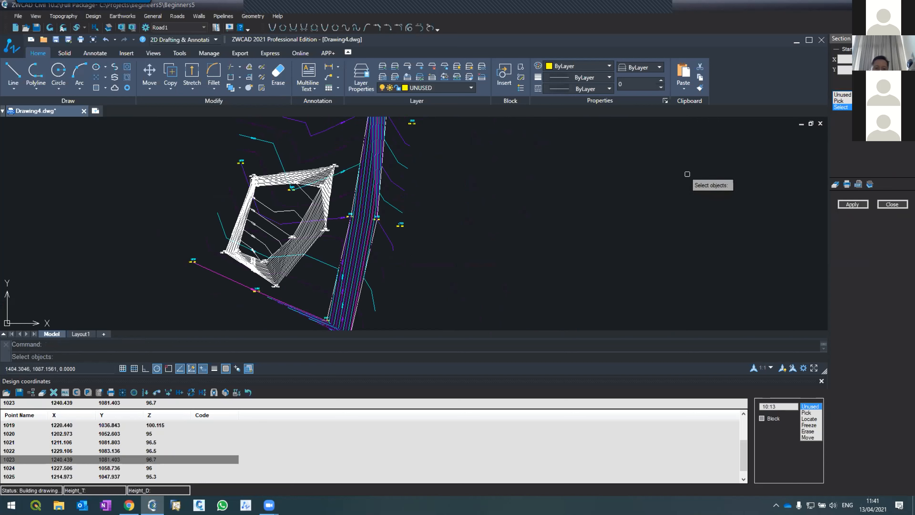
{"action": "key", "text": "Escape"}
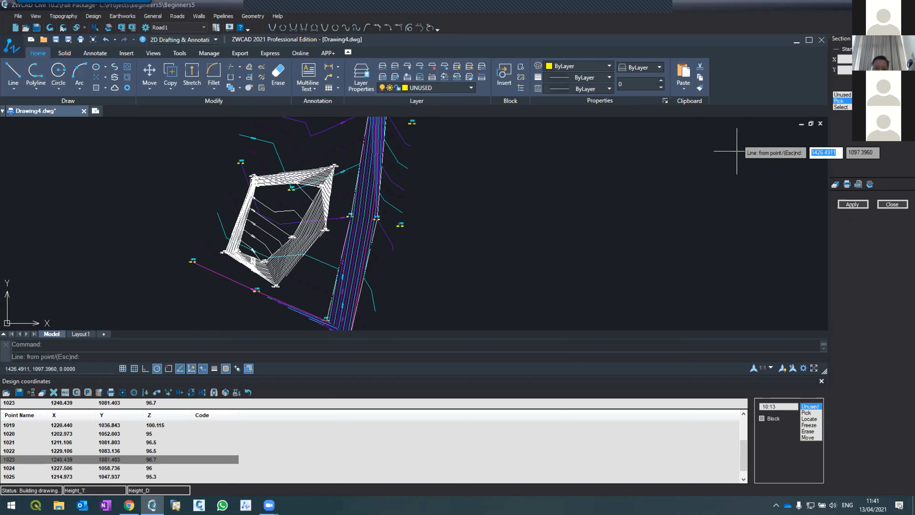
{"action": "left_click", "coordinate": [225, 267]}
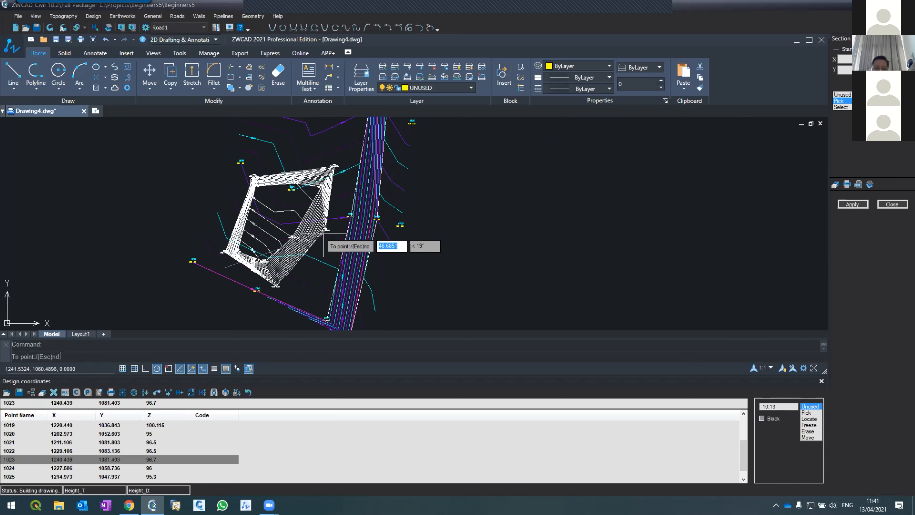
{"action": "left_click", "coordinate": [345, 217]}
{"action": "key", "text": "Escape"}
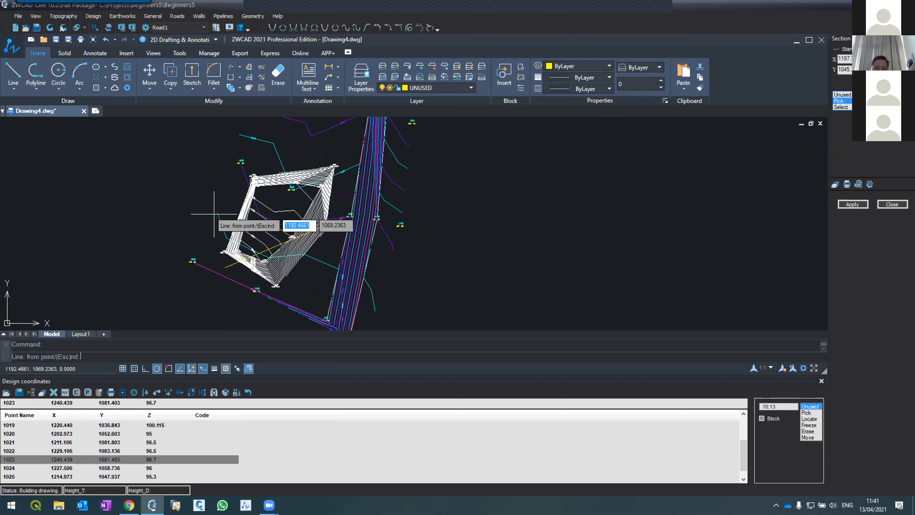
Pick another section line crossing the first, from west of the contoured area to just beyond its southeast slope.
{"action": "left_click", "coordinate": [227, 218]}
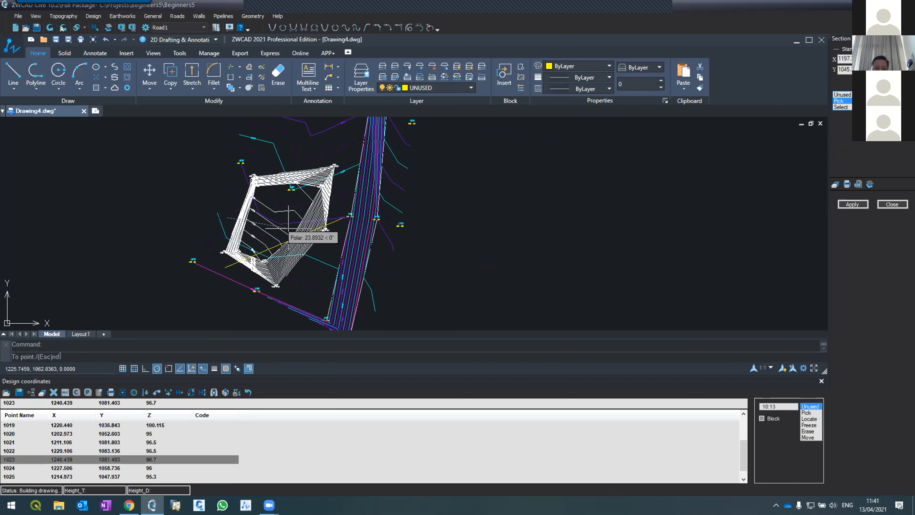
{"action": "left_click", "coordinate": [320, 255]}
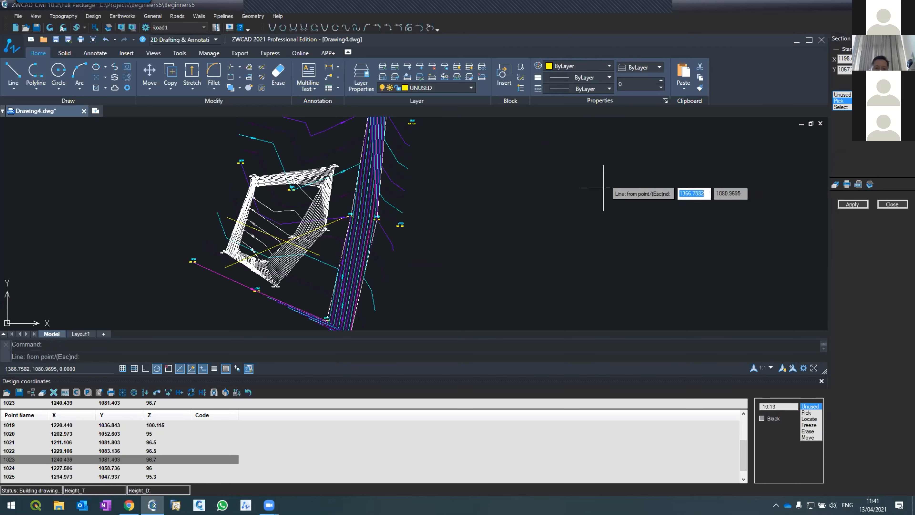
{"action": "key", "text": "Escape"}
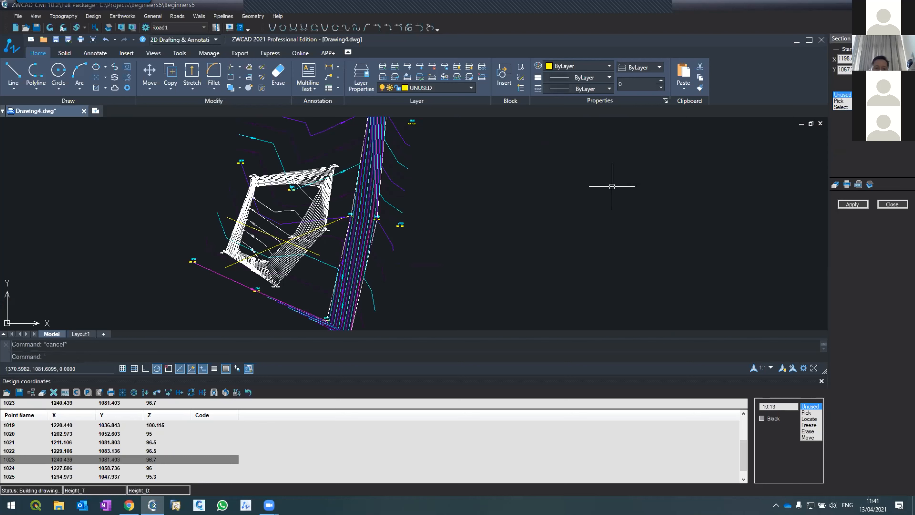
Pick a third section line across the contoured area just south of the previous one, examine its profile, and close the section.
{"action": "left_click", "coordinate": [841, 101]}
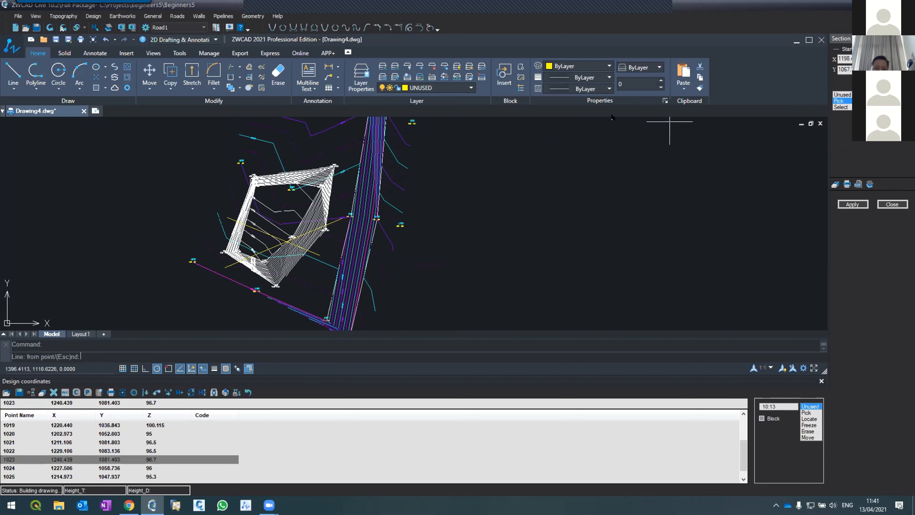
{"action": "left_click", "coordinate": [320, 244]}
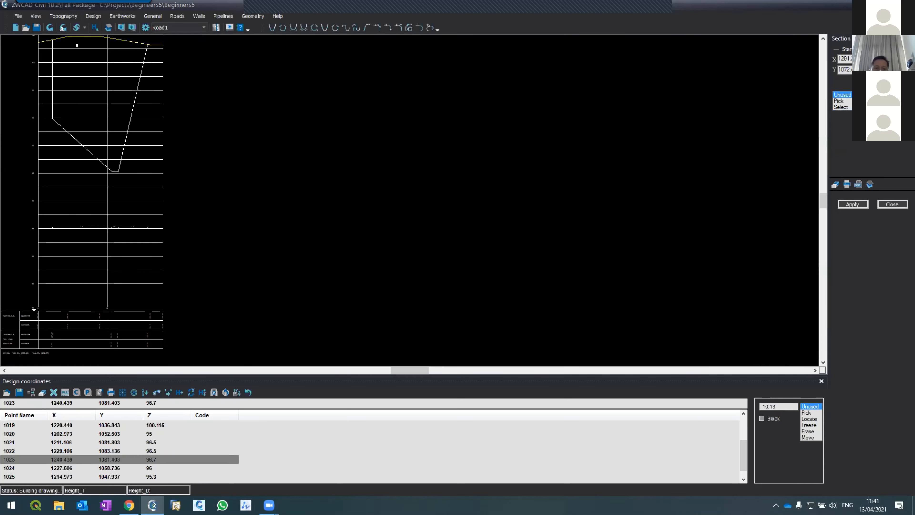
{"action": "scroll", "coordinate": [81, 101], "scroll_direction": "up", "scroll_amount": 2}
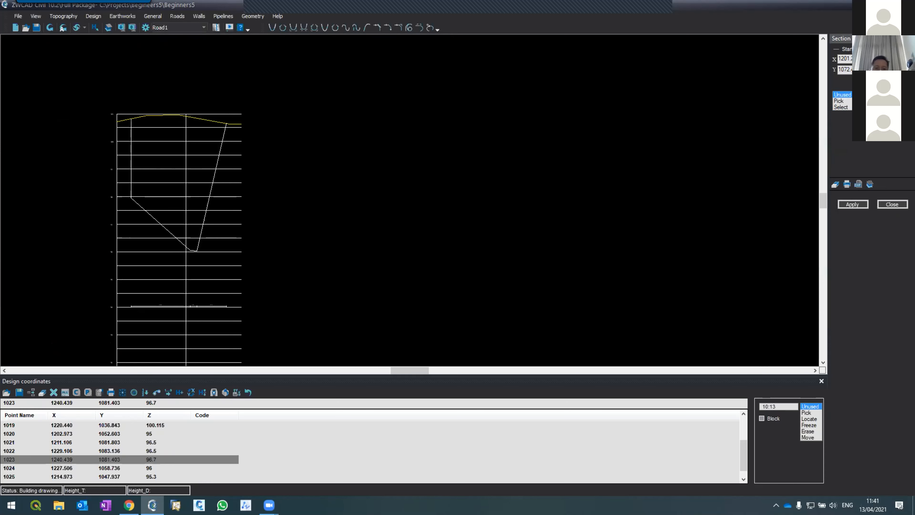
{"action": "left_click", "coordinate": [853, 205]}
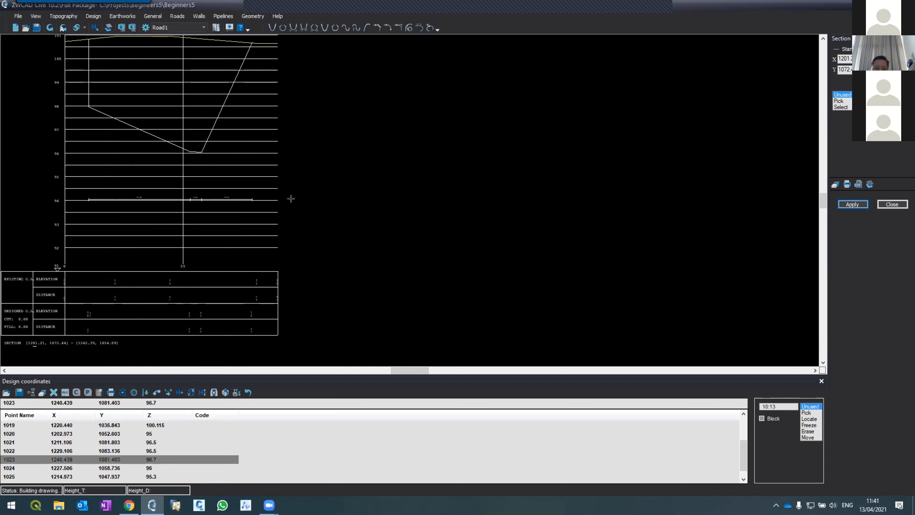
{"action": "scroll", "coordinate": [320, 238], "scroll_direction": "down", "scroll_amount": 3}
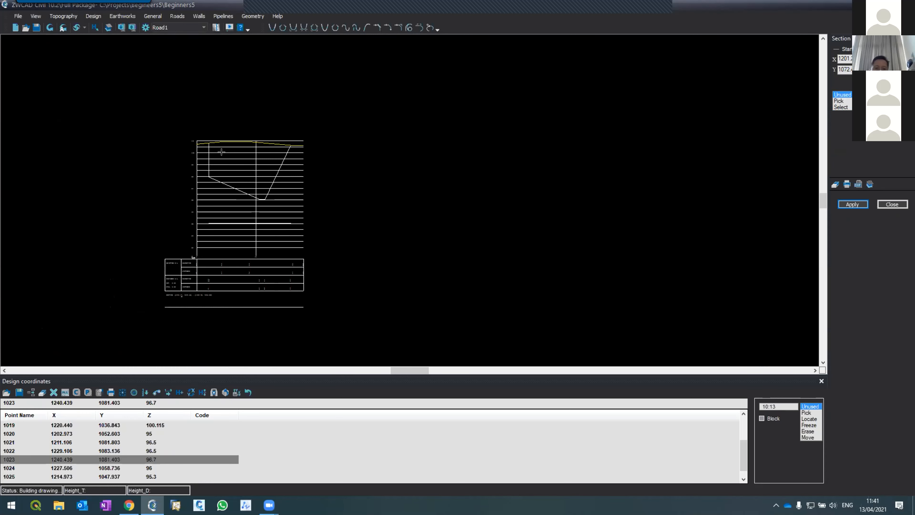
{"action": "scroll", "coordinate": [224, 146], "scroll_direction": "up", "scroll_amount": 4}
{"action": "left_click", "coordinate": [892, 204]}
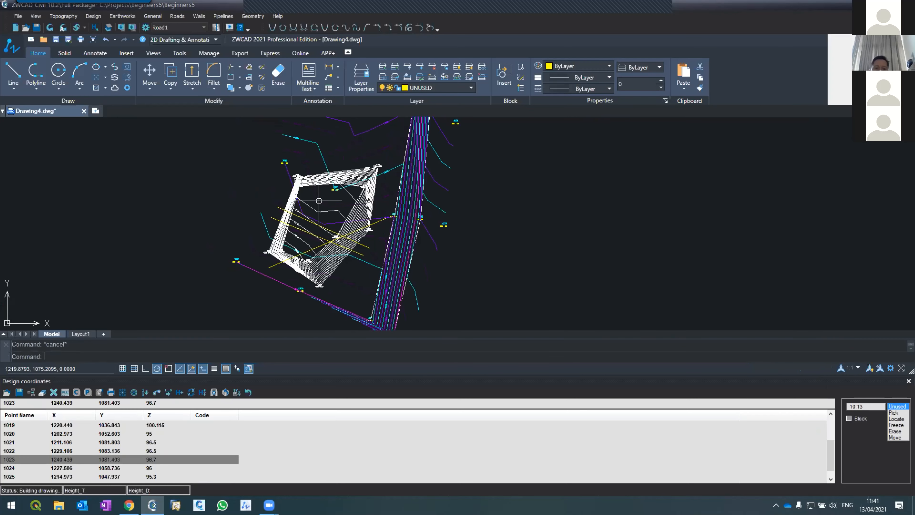
Review the design contours and their interval setting, and open the list of design lines.
{"action": "scroll", "coordinate": [319, 201], "scroll_direction": "down", "scroll_amount": 2}
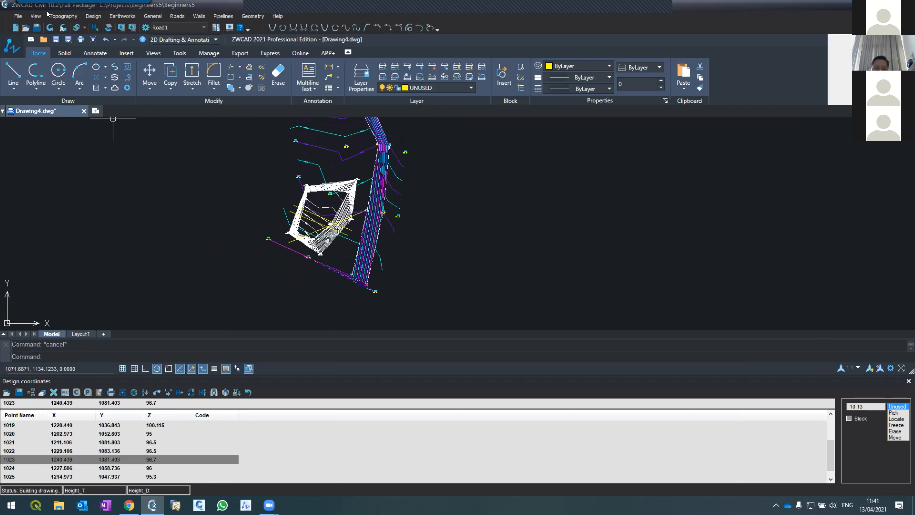
{"action": "left_click", "coordinate": [94, 16]}
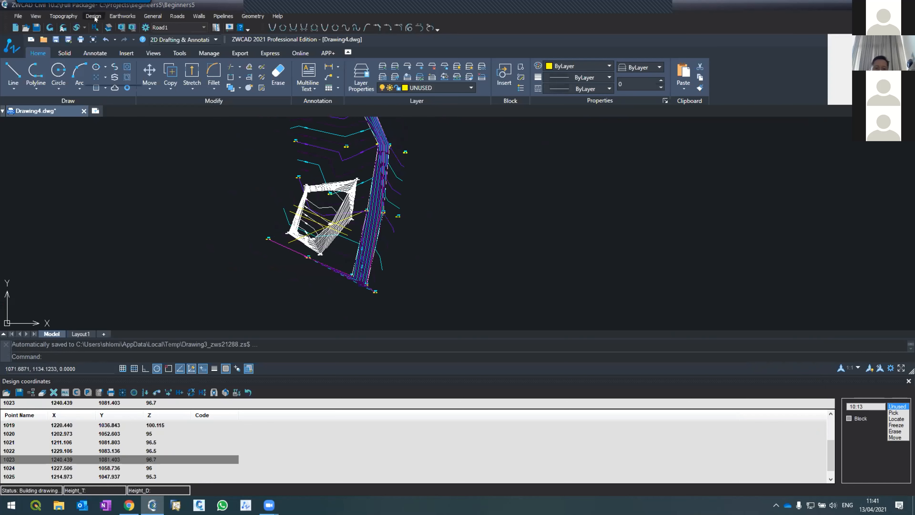
{"action": "left_click", "coordinate": [95, 25]}
{"action": "scroll", "coordinate": [258, 167], "scroll_direction": "up", "scroll_amount": 8}
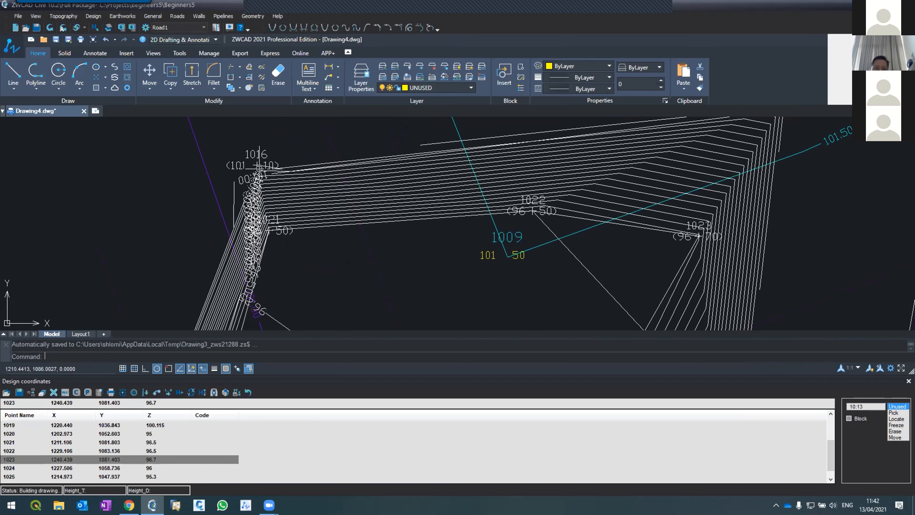
{"action": "scroll", "coordinate": [252, 154], "scroll_direction": "down", "scroll_amount": 6}
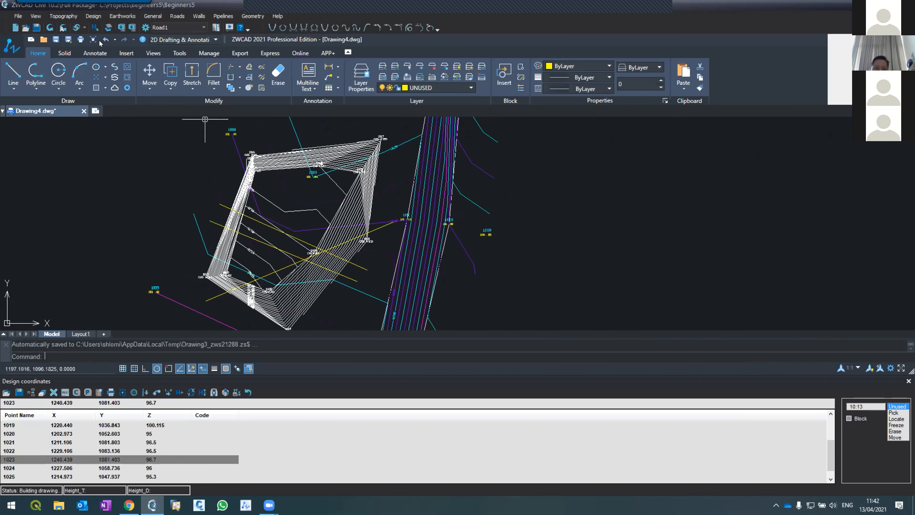
{"action": "left_click", "coordinate": [88, 17]}
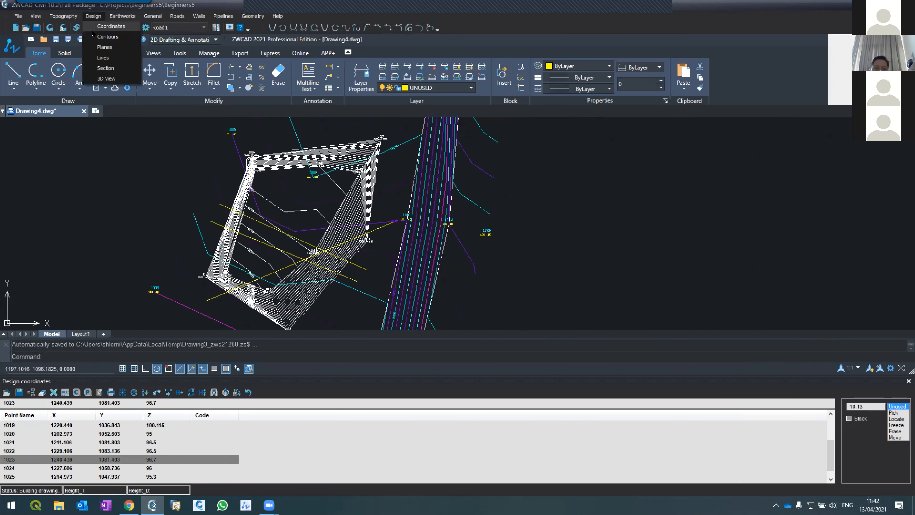
{"action": "left_click", "coordinate": [108, 36]}
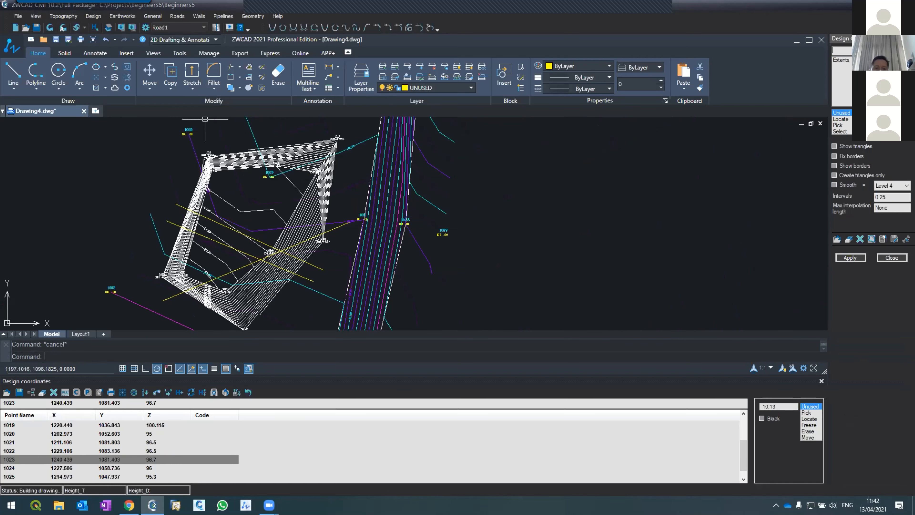
{"action": "left_click", "coordinate": [887, 197]}
{"action": "left_click", "coordinate": [93, 16]}
{"action": "left_click", "coordinate": [104, 68]}
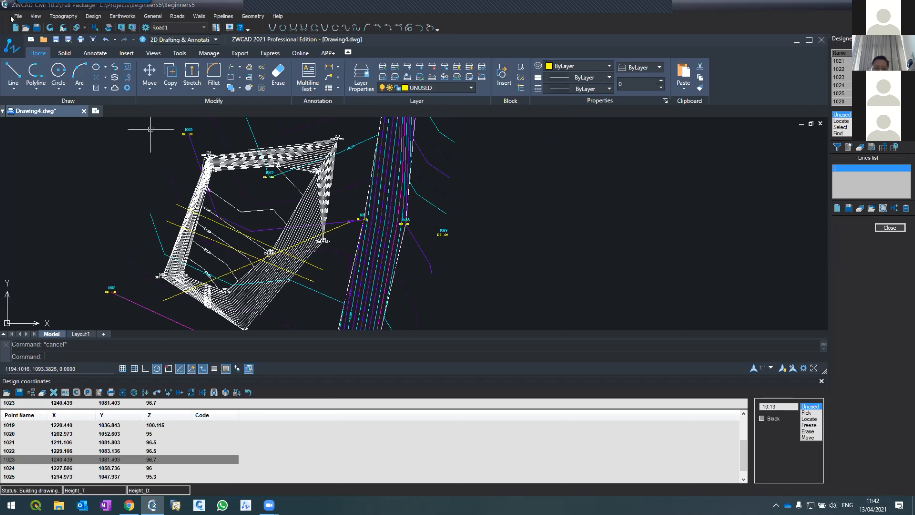
Rebuild the drawing to clear the yellow section lines from the contoured area.
{"action": "left_click", "coordinate": [50, 27]}
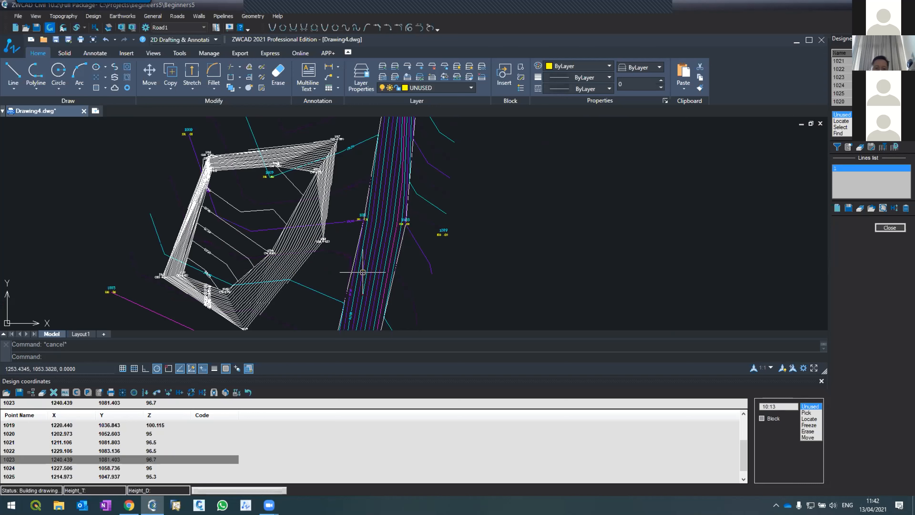
{"action": "scroll", "coordinate": [254, 153], "scroll_direction": "down", "scroll_amount": 6}
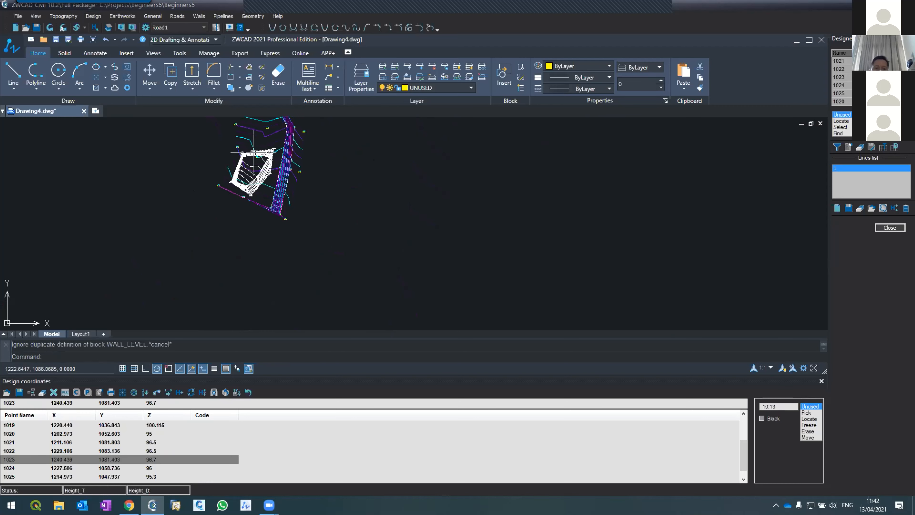
{"action": "scroll", "coordinate": [253, 153], "scroll_direction": "up", "scroll_amount": 4}
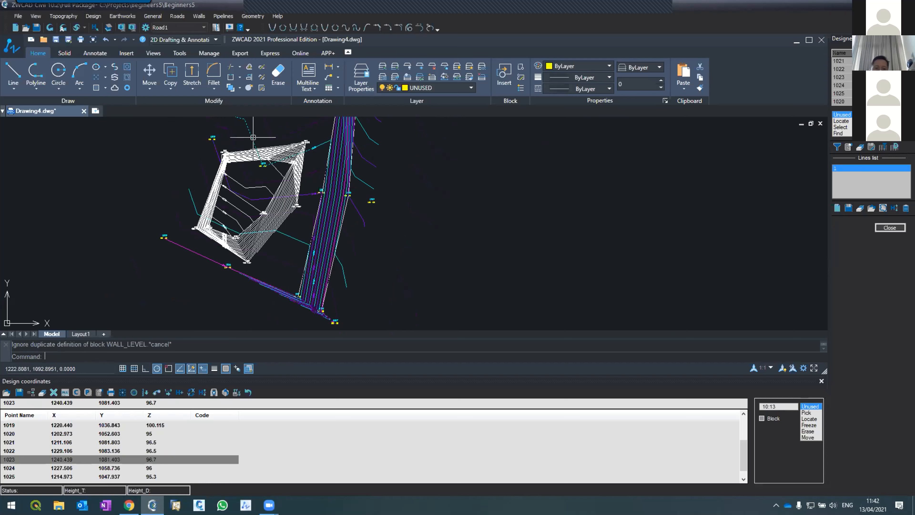
{"action": "left_click", "coordinate": [55, 15]}
{"action": "mouse_move", "coordinate": [86, 14]}
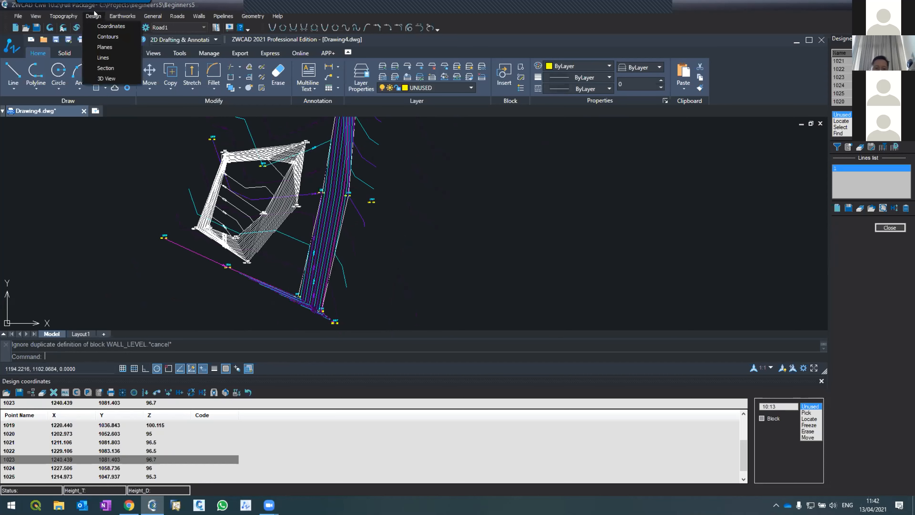
{"action": "mouse_move", "coordinate": [115, 14]}
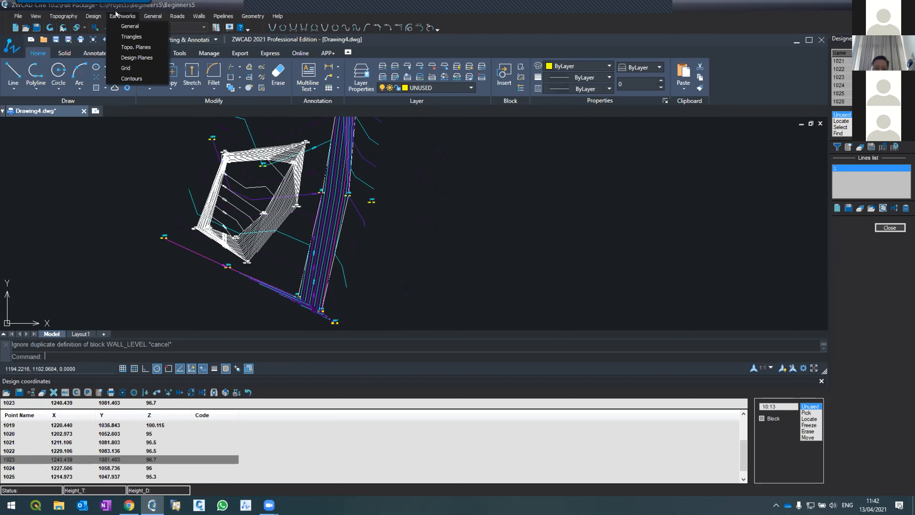
{"action": "left_click", "coordinate": [123, 14]}
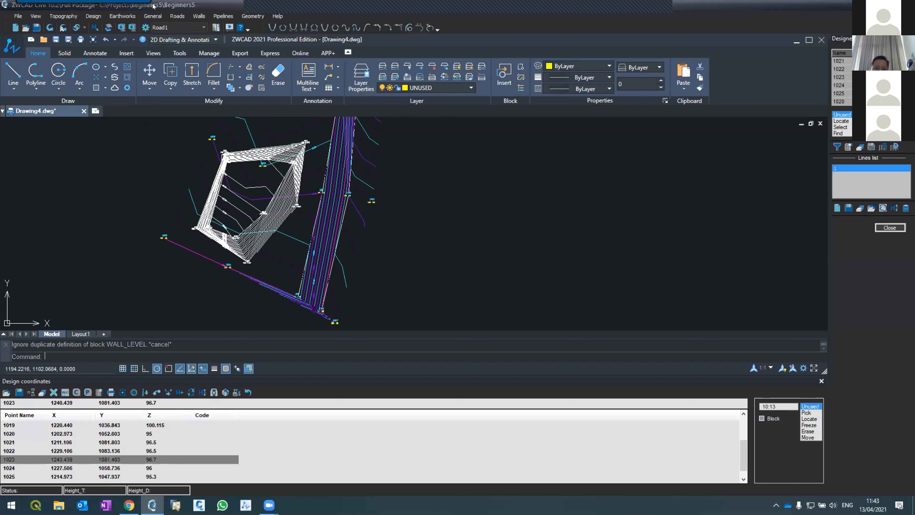
Calculate the general earthworks for the full extents, read the cut volume in the report, and close it.
{"action": "left_click", "coordinate": [119, 16]}
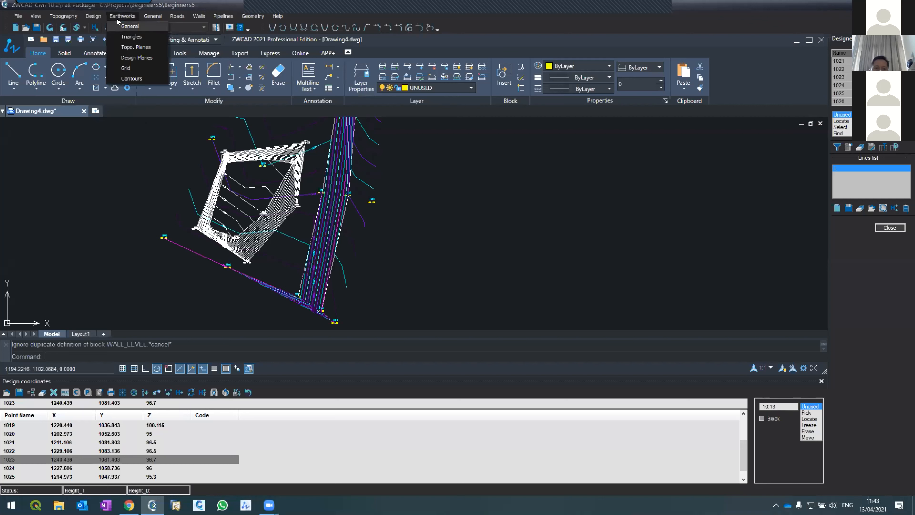
{"action": "left_click", "coordinate": [130, 26]}
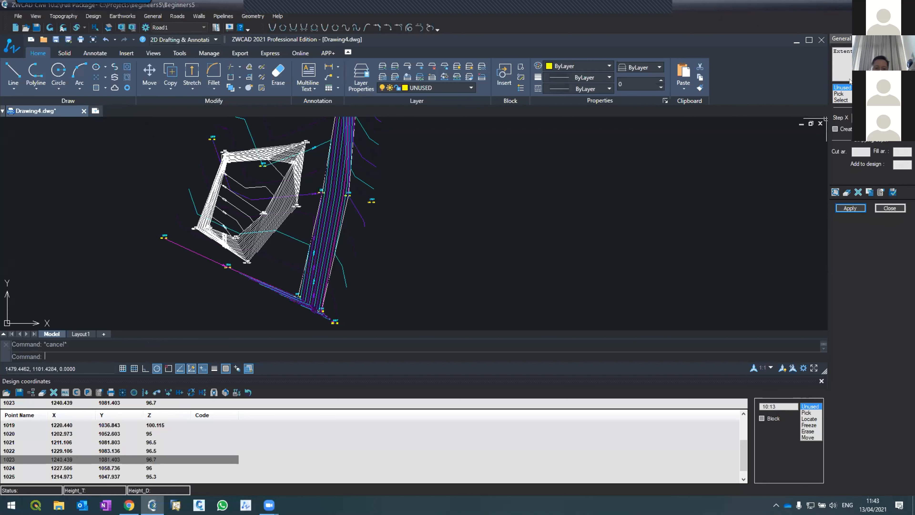
{"action": "left_click", "coordinate": [861, 212]}
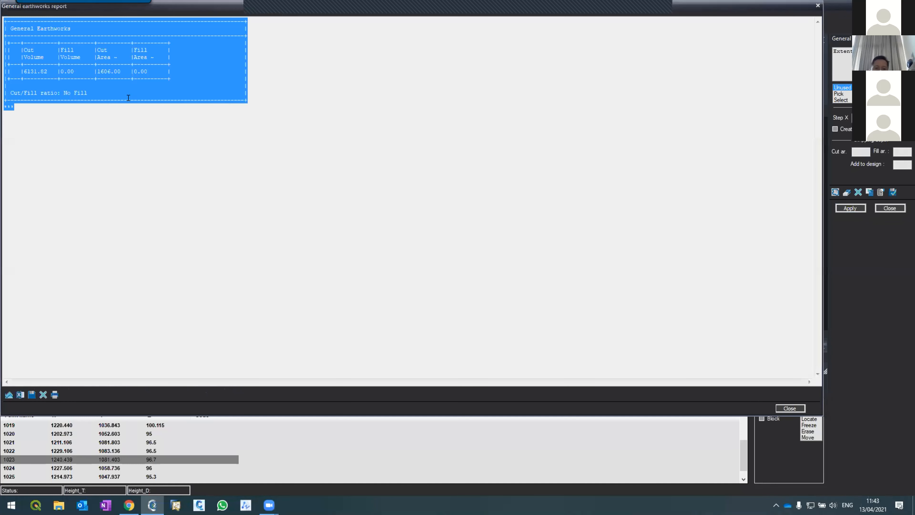
{"action": "left_click", "coordinate": [94, 121]}
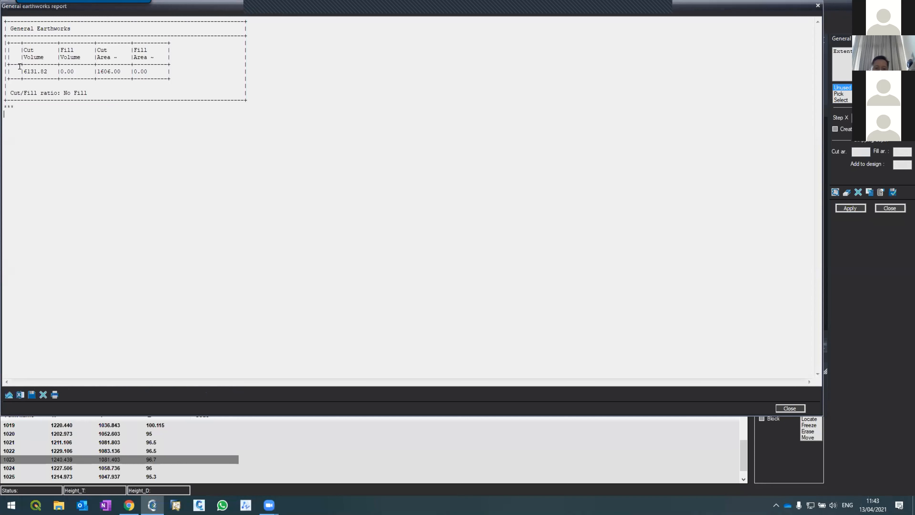
{"action": "left_click_drag", "start_coordinate": [20, 66], "coordinate": [43, 67]}
{"action": "left_click", "coordinate": [781, 409]}
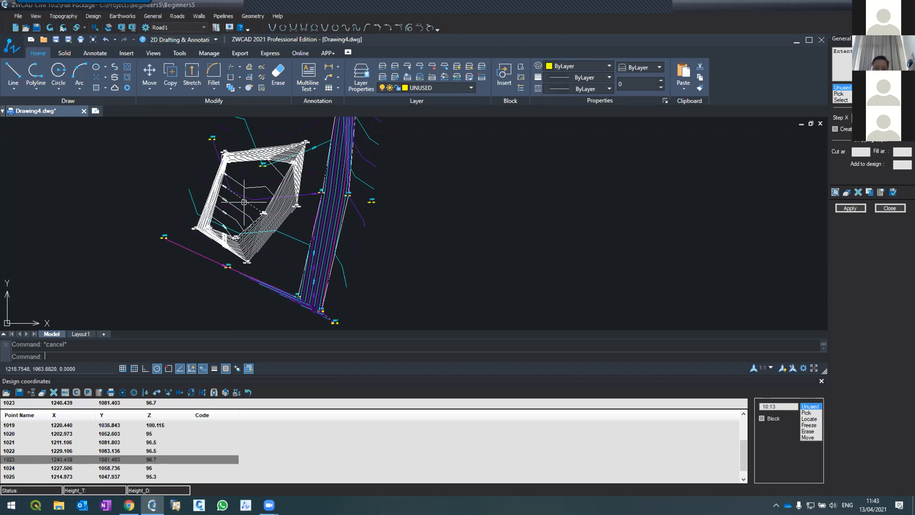
Run the general earthworks calculation again and examine the report's cut volume and cut/fill ratio.
{"action": "left_click", "coordinate": [118, 16]}
{"action": "left_click", "coordinate": [129, 26]}
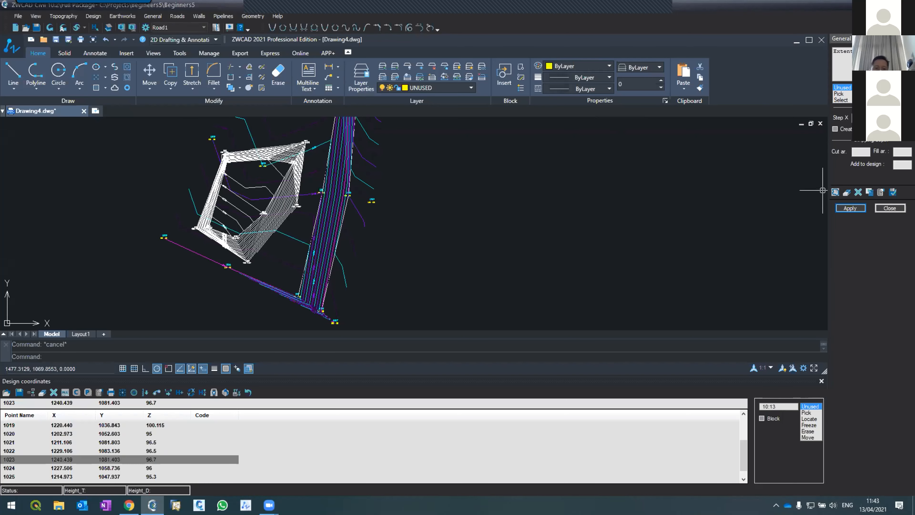
{"action": "left_click", "coordinate": [851, 209]}
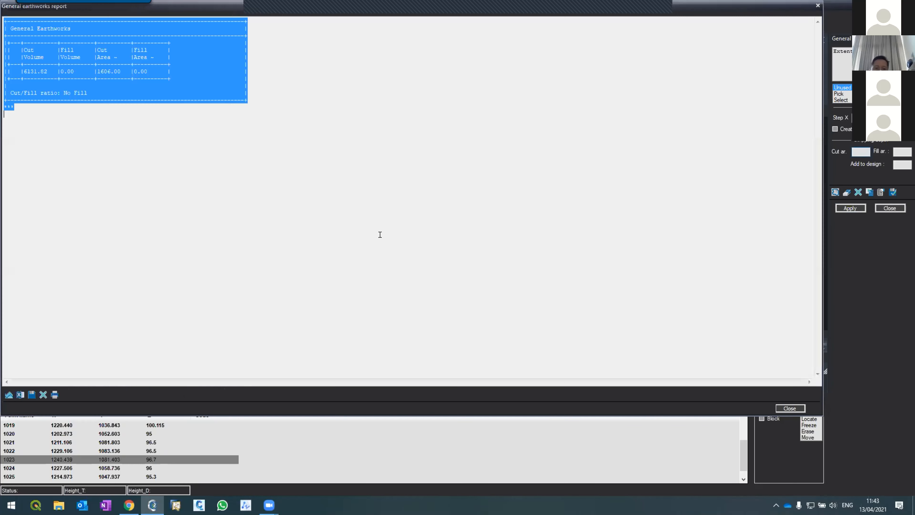
{"action": "left_click", "coordinate": [38, 78]}
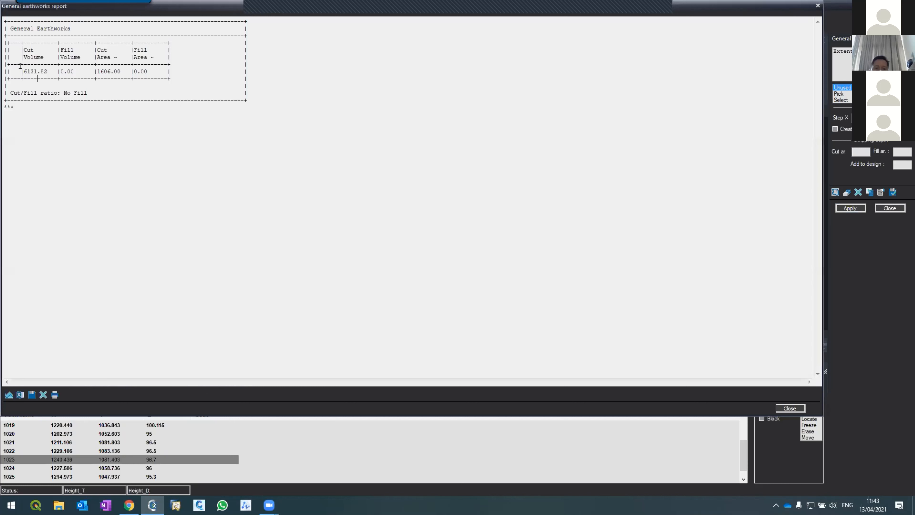
{"action": "left_click_drag", "start_coordinate": [20, 66], "coordinate": [43, 66]}
{"action": "left_click", "coordinate": [52, 87]}
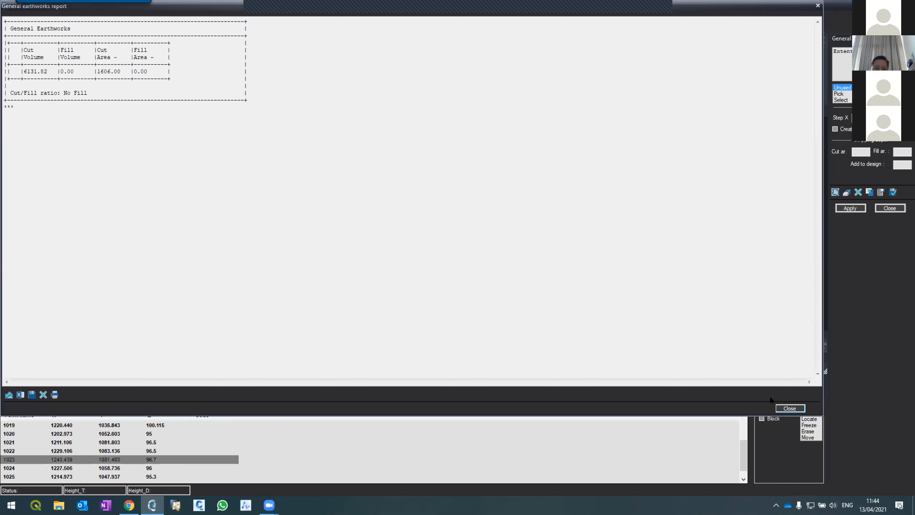
Close the earthworks report and examine the existing topography contours around the design area and along the road.
{"action": "left_click", "coordinate": [790, 408]}
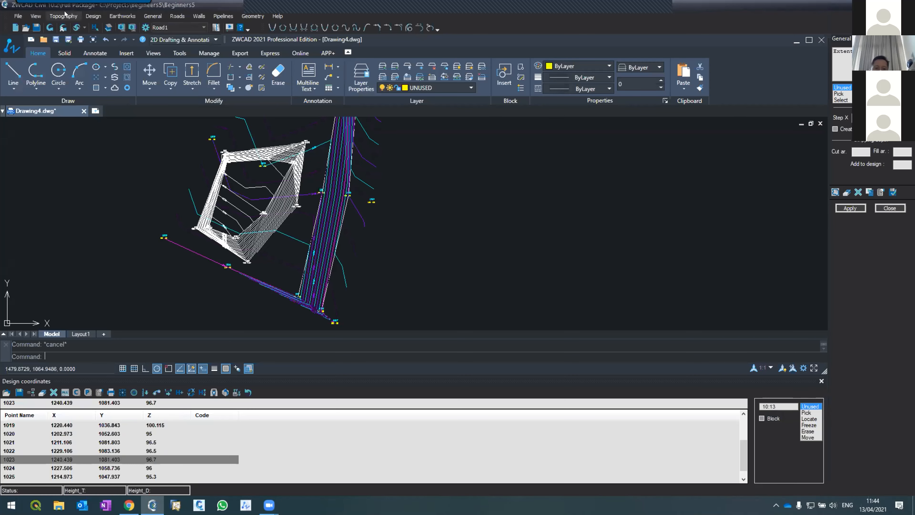
{"action": "left_click", "coordinate": [64, 15]}
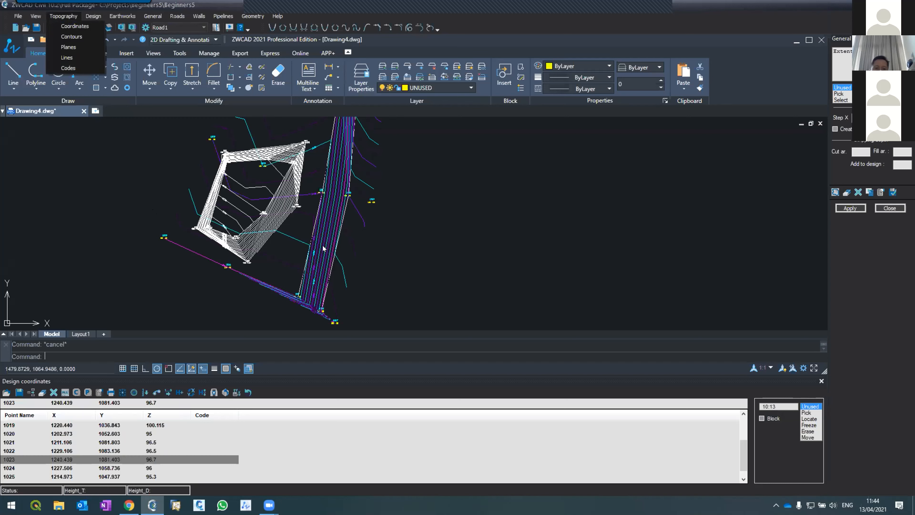
{"action": "left_click", "coordinate": [139, 202]}
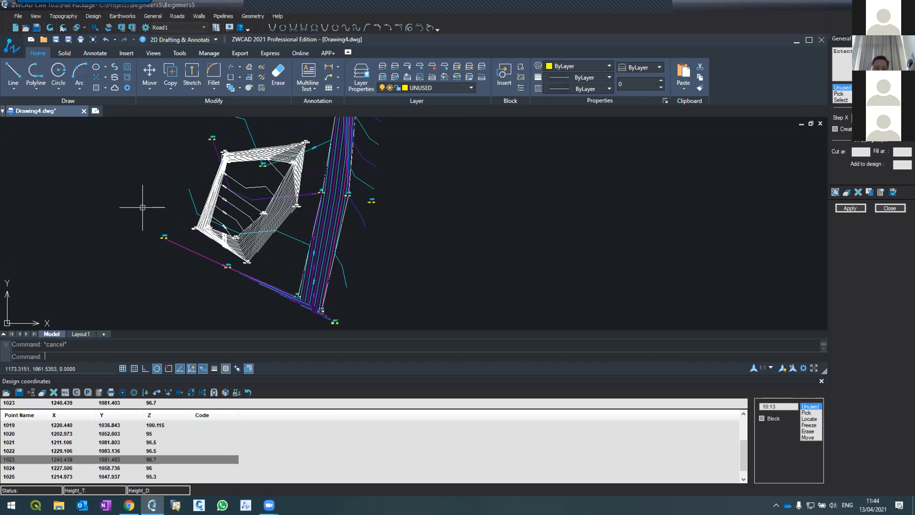
{"action": "scroll", "coordinate": [148, 253], "scroll_direction": "down", "scroll_amount": 5}
{"action": "scroll", "coordinate": [180, 252], "scroll_direction": "up", "scroll_amount": 6}
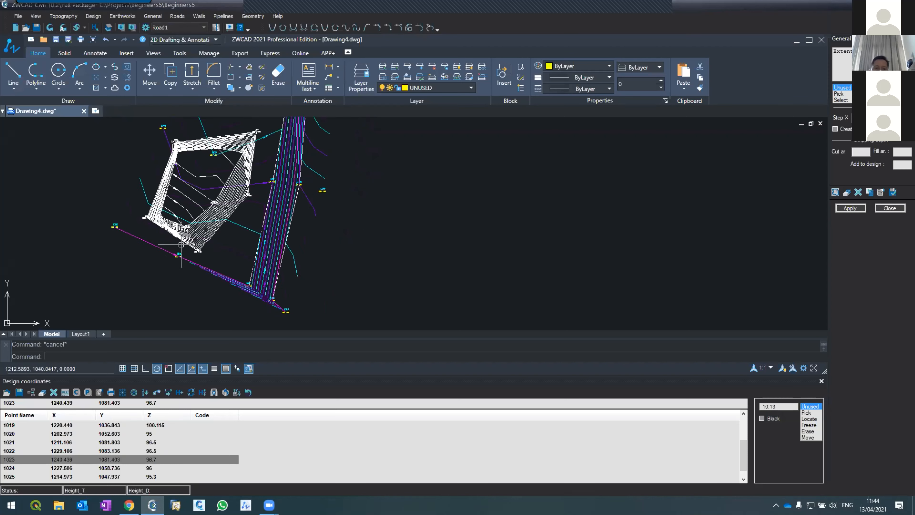
{"action": "scroll", "coordinate": [268, 312], "scroll_direction": "down", "scroll_amount": 4}
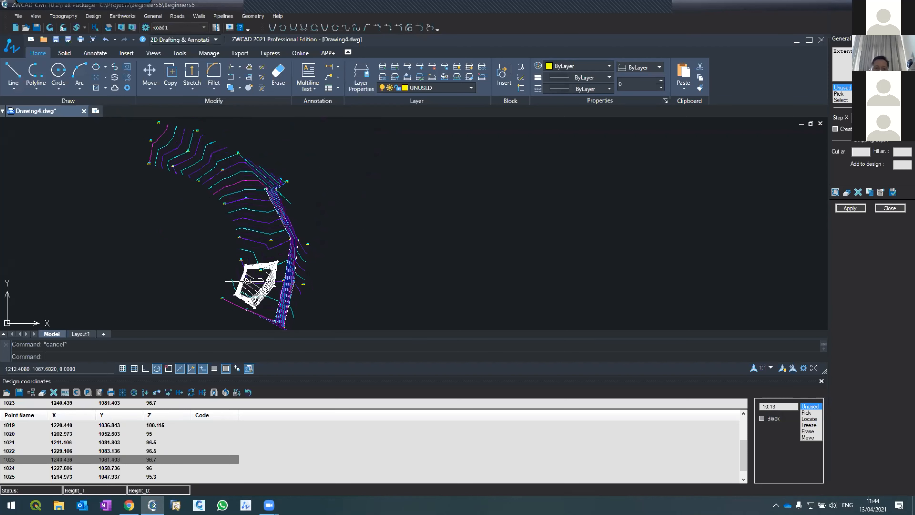
{"action": "scroll", "coordinate": [258, 274], "scroll_direction": "up", "scroll_amount": 2}
{"action": "scroll", "coordinate": [259, 270], "scroll_direction": "down", "scroll_amount": 2}
{"action": "scroll", "coordinate": [286, 316], "scroll_direction": "up", "scroll_amount": 2}
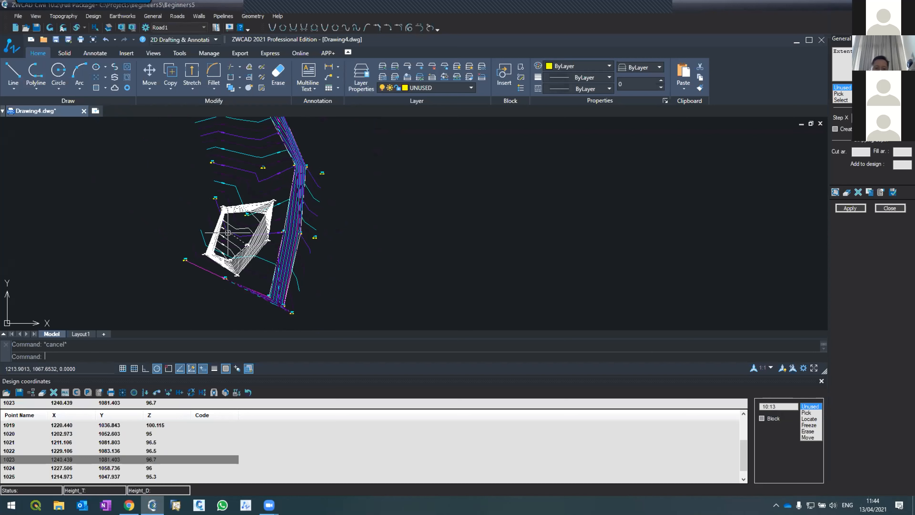
{"action": "scroll", "coordinate": [288, 314], "scroll_direction": "down", "scroll_amount": 4}
{"action": "scroll", "coordinate": [271, 285], "scroll_direction": "up", "scroll_amount": 4}
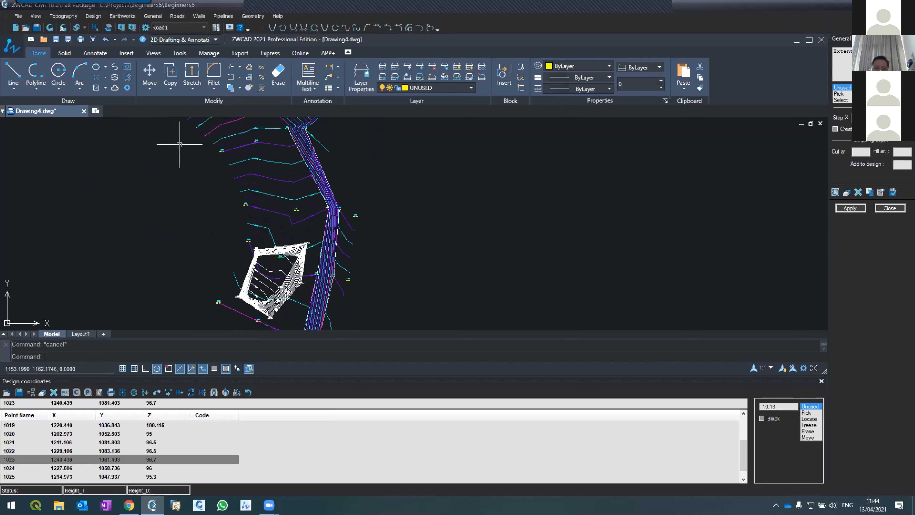
{"action": "scroll", "coordinate": [215, 275], "scroll_direction": "down", "scroll_amount": 4}
{"action": "scroll", "coordinate": [219, 273], "scroll_direction": "up", "scroll_amount": 2}
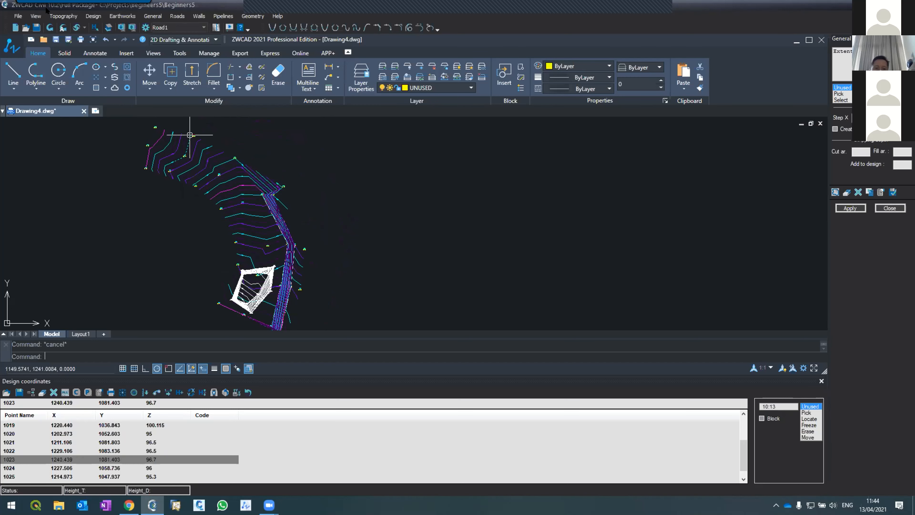
Open the design coordinates list and inspect the design points around the contoured polygon.
{"action": "left_click", "coordinate": [87, 14]}
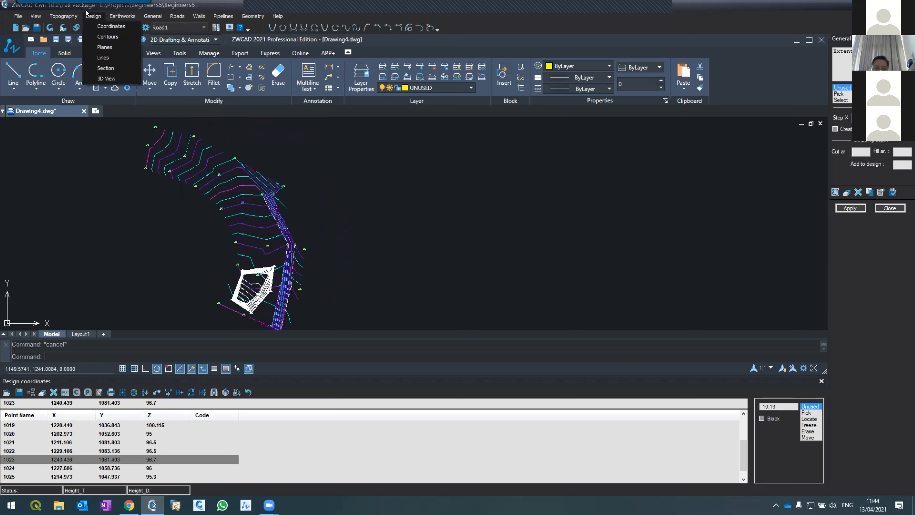
{"action": "left_click", "coordinate": [109, 26]}
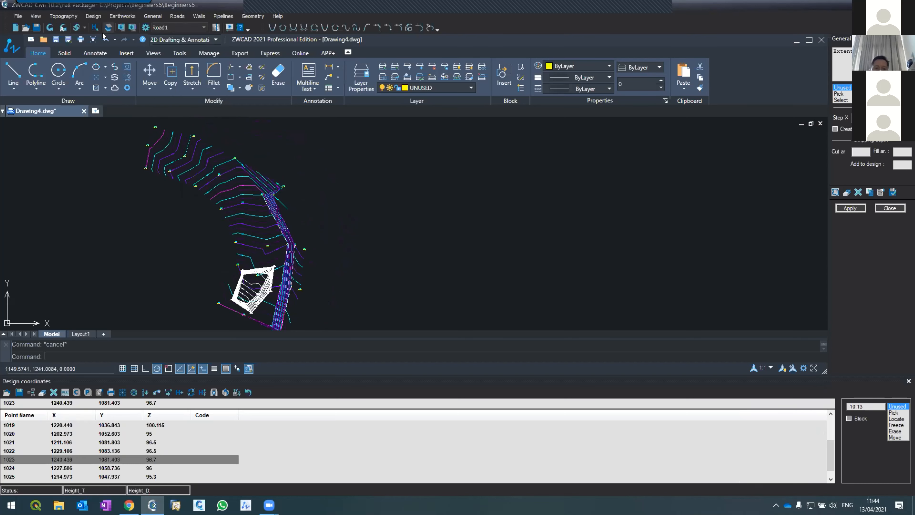
{"action": "scroll", "coordinate": [215, 286], "scroll_direction": "down", "scroll_amount": 2}
{"action": "scroll", "coordinate": [241, 204], "scroll_direction": "up", "scroll_amount": 4}
{"action": "scroll", "coordinate": [241, 204], "scroll_direction": "down", "scroll_amount": 1}
{"action": "scroll", "coordinate": [241, 204], "scroll_direction": "up", "scroll_amount": 3}
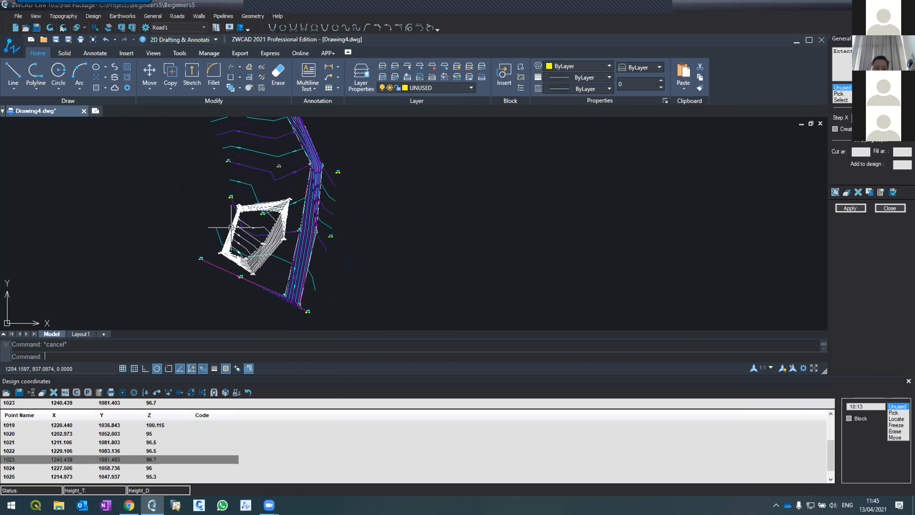
{"action": "scroll", "coordinate": [245, 242], "scroll_direction": "up", "scroll_amount": 2}
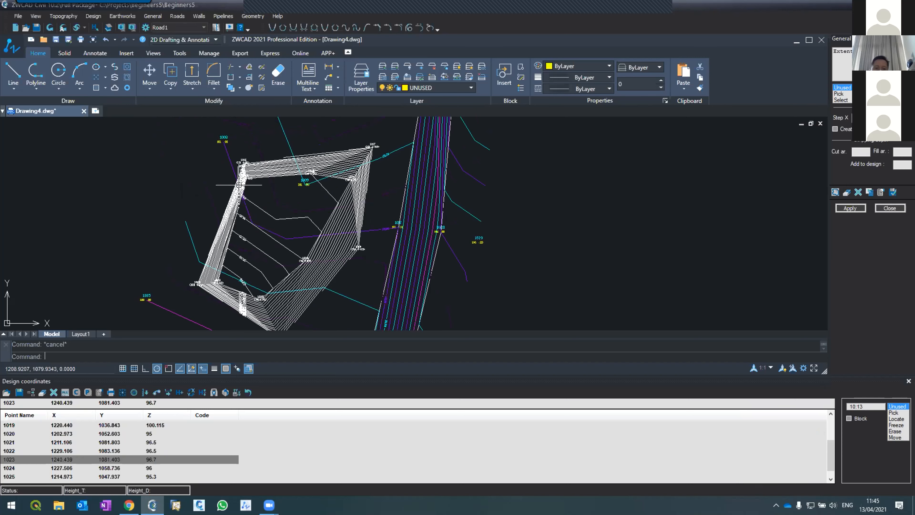
Open the design lines list, followed by the design contours settings, to review the design definitions.
{"action": "left_click", "coordinate": [93, 16]}
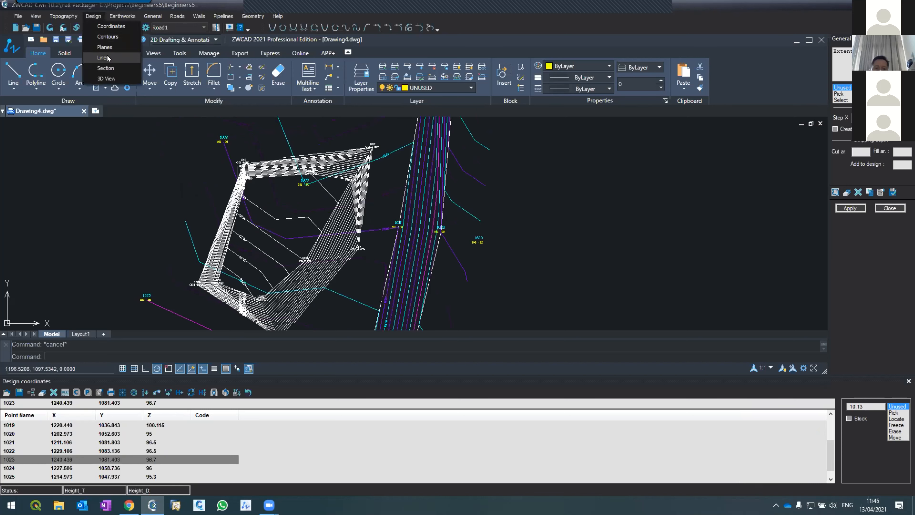
{"action": "left_click", "coordinate": [104, 58]}
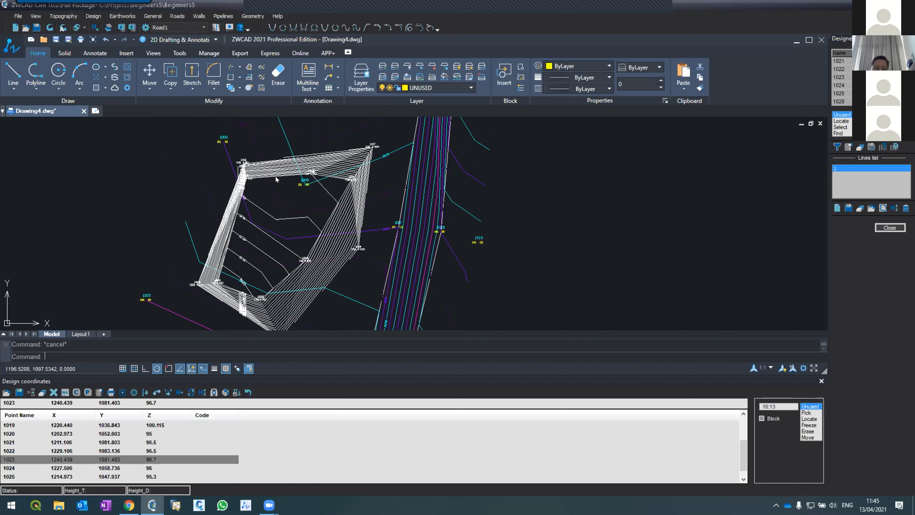
{"action": "left_click", "coordinate": [94, 16]}
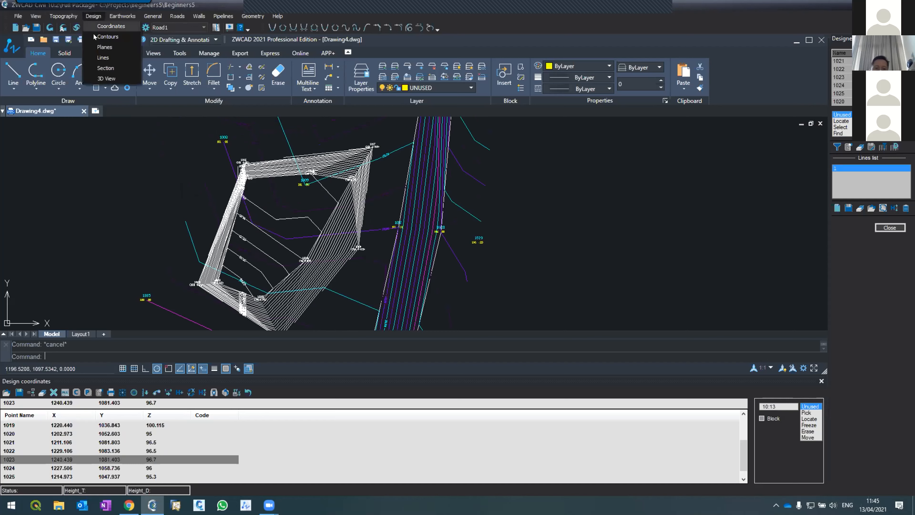
{"action": "left_click", "coordinate": [105, 36]}
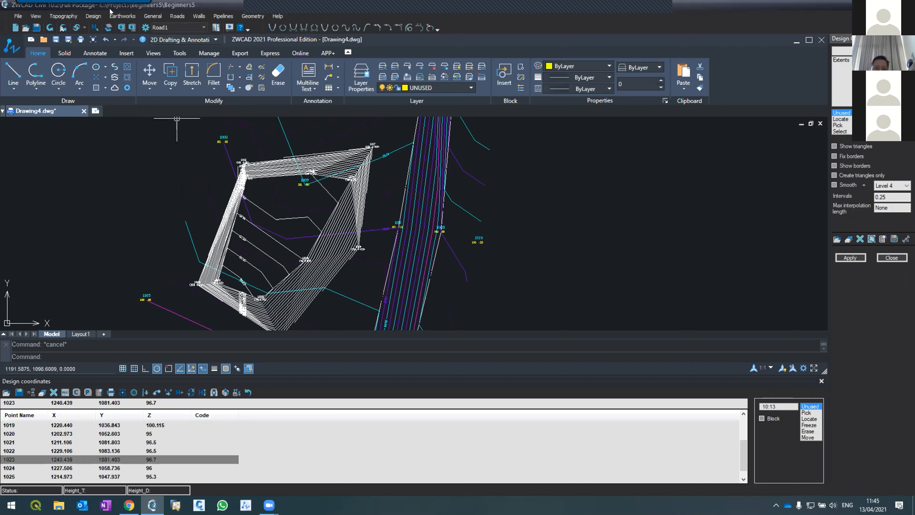
Calculate the general earthworks for the extents, read the cut volume in the report, and close the report.
{"action": "left_click", "coordinate": [110, 15]}
{"action": "left_click", "coordinate": [123, 25]}
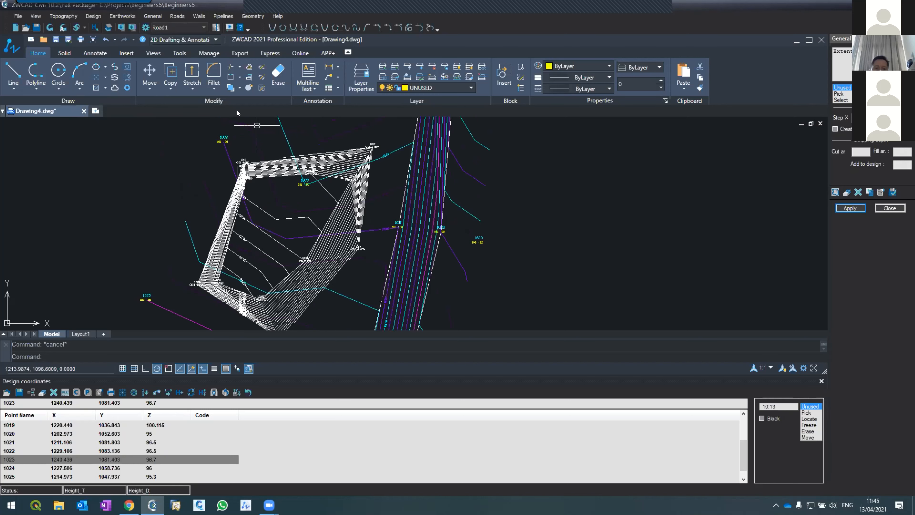
{"action": "left_click", "coordinate": [851, 208]}
{"action": "left_click", "coordinate": [34, 73]}
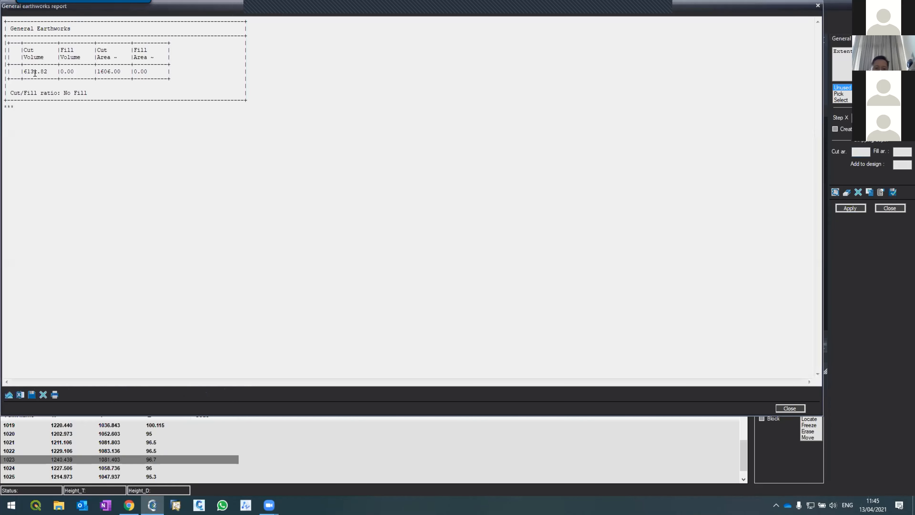
{"action": "left_click_drag", "start_coordinate": [21, 69], "coordinate": [45, 67]}
{"action": "left_click", "coordinate": [790, 408]}
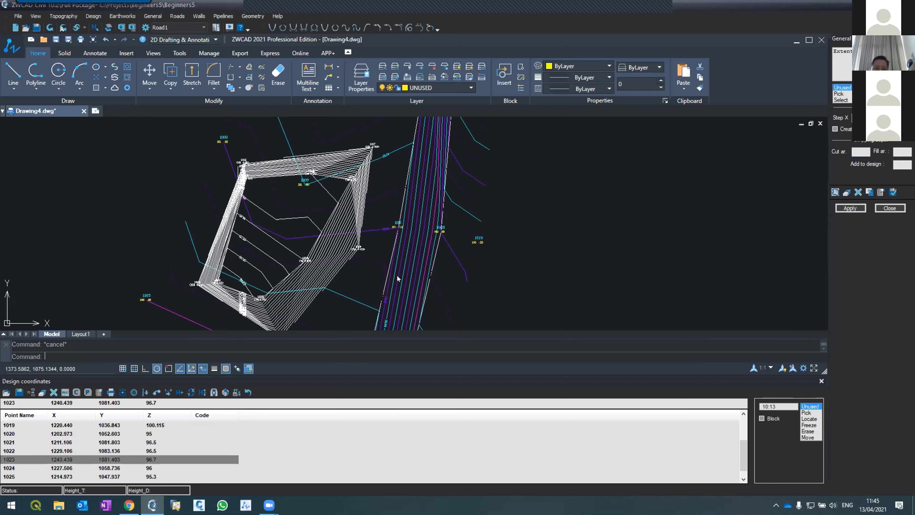
Export the design coordinates to the desktop as the text file "Design_Points for beginners_day2.TXT".
{"action": "scroll", "coordinate": [276, 180], "scroll_direction": "down", "scroll_amount": 2}
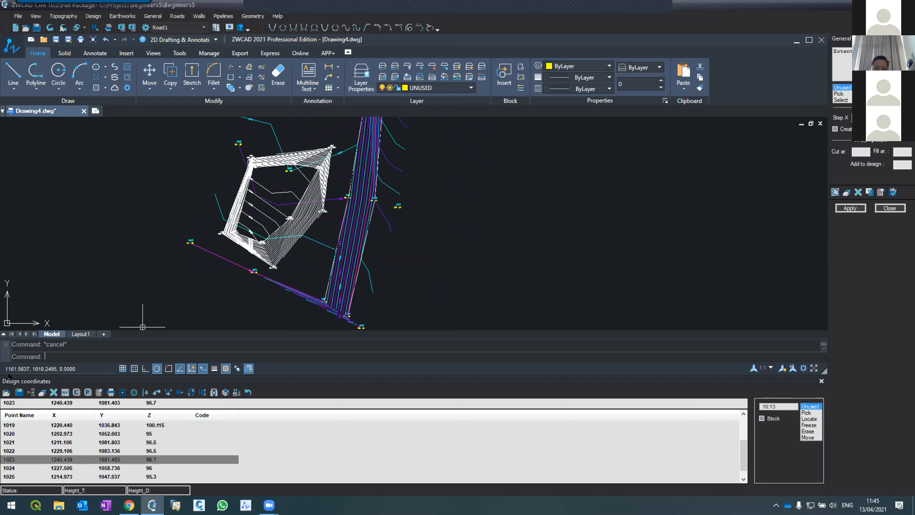
{"action": "left_click", "coordinate": [88, 16]}
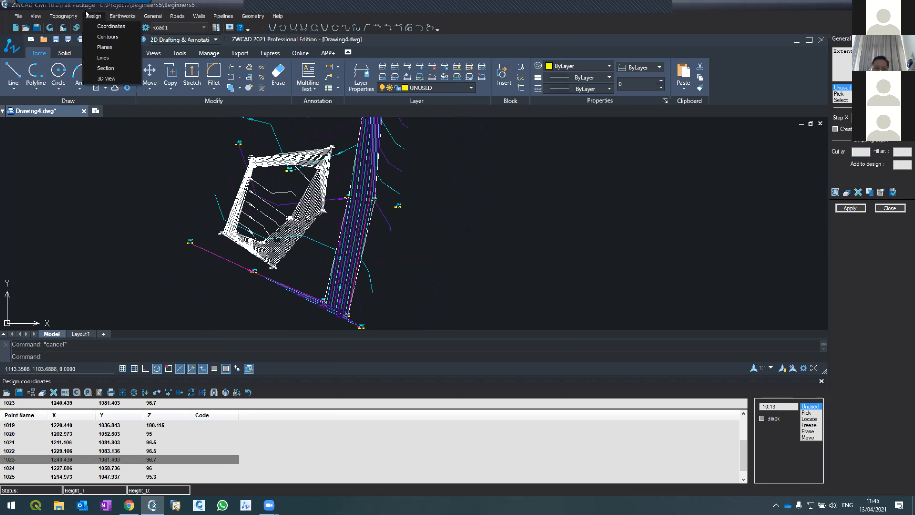
{"action": "left_click", "coordinate": [88, 18]}
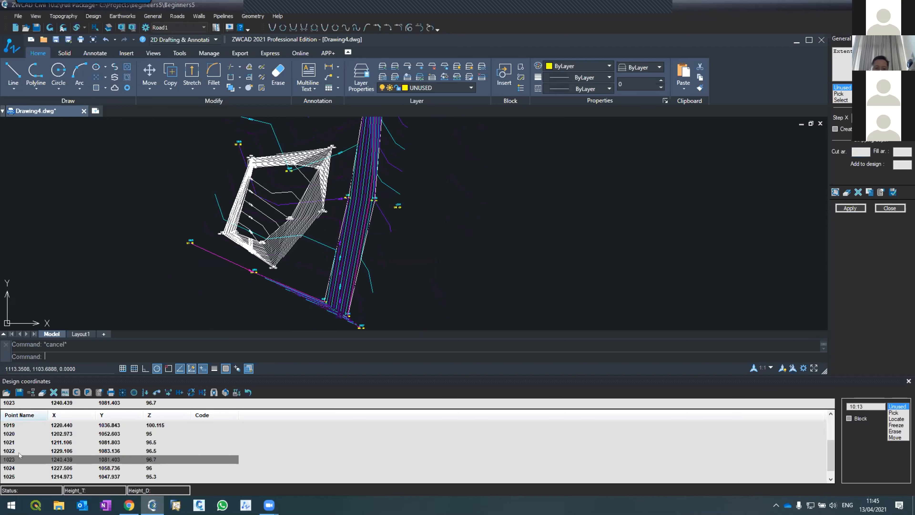
{"action": "left_click", "coordinate": [19, 393]}
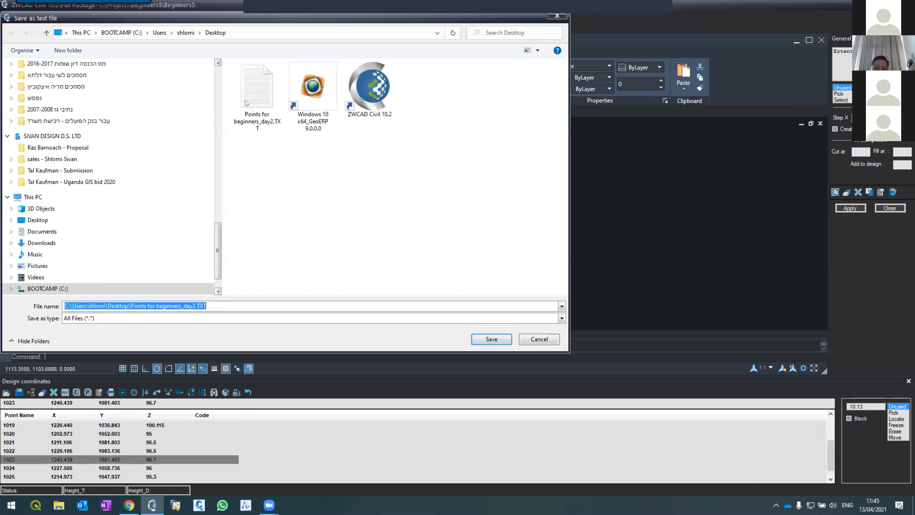
{"action": "left_click", "coordinate": [257, 95]}
{"action": "left_click", "coordinate": [132, 308]}
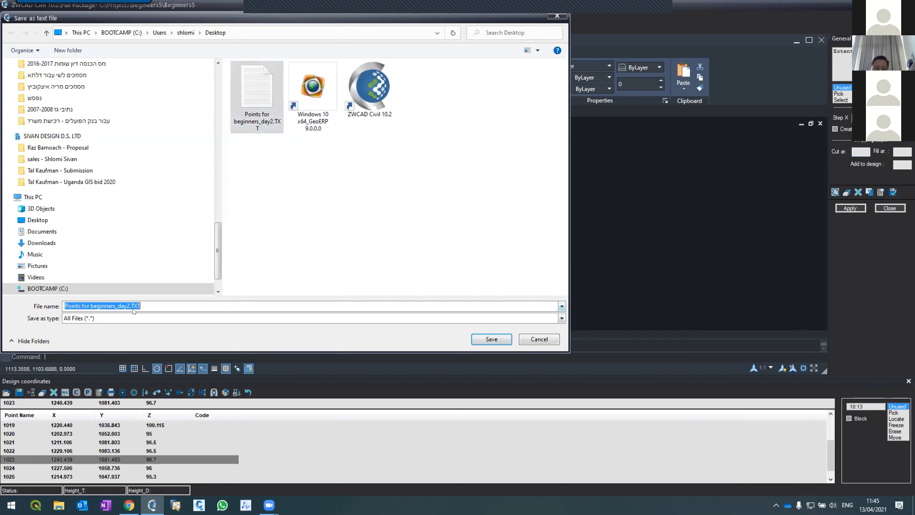
{"action": "left_click", "coordinate": [126, 305]}
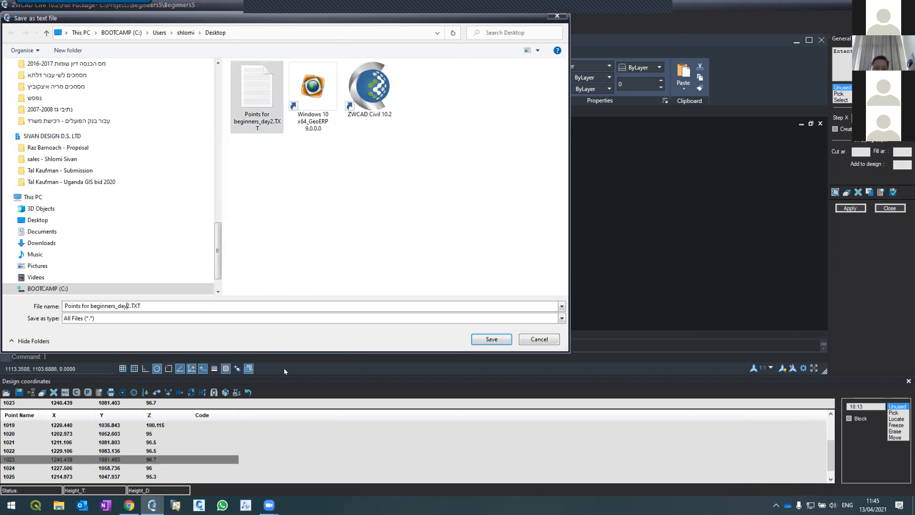
{"action": "type", "text": "Des"}
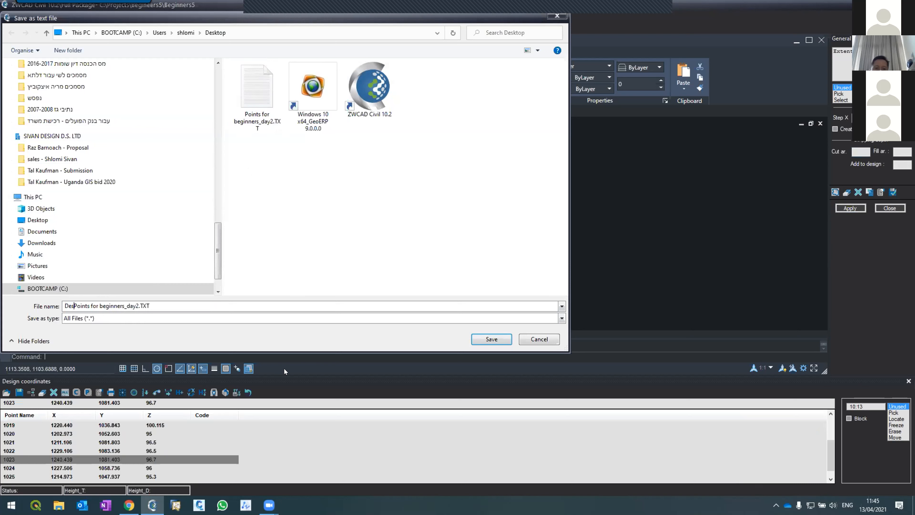
{"action": "type", "text": "ign_"}
{"action": "left_click", "coordinate": [489, 338]}
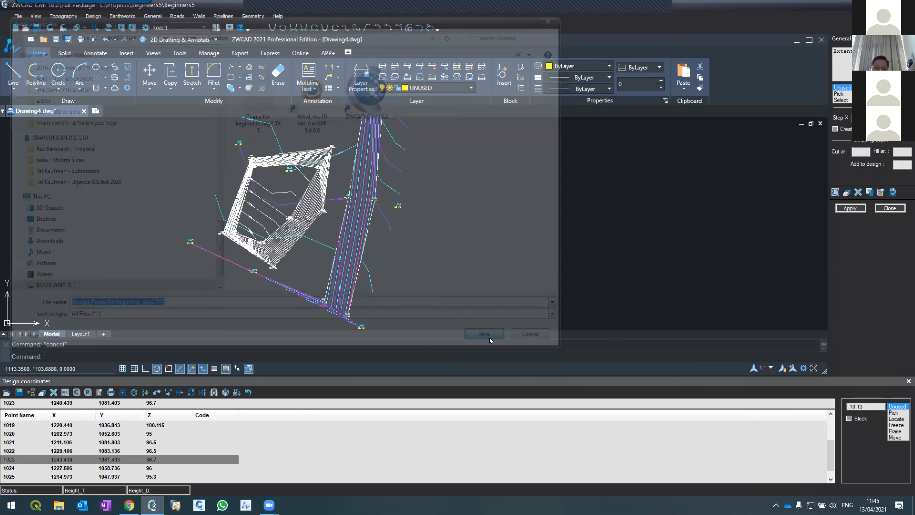
Show the desktop and share the exported design points text file in the meeting chat.
{"action": "left_click", "coordinate": [861, 4]}
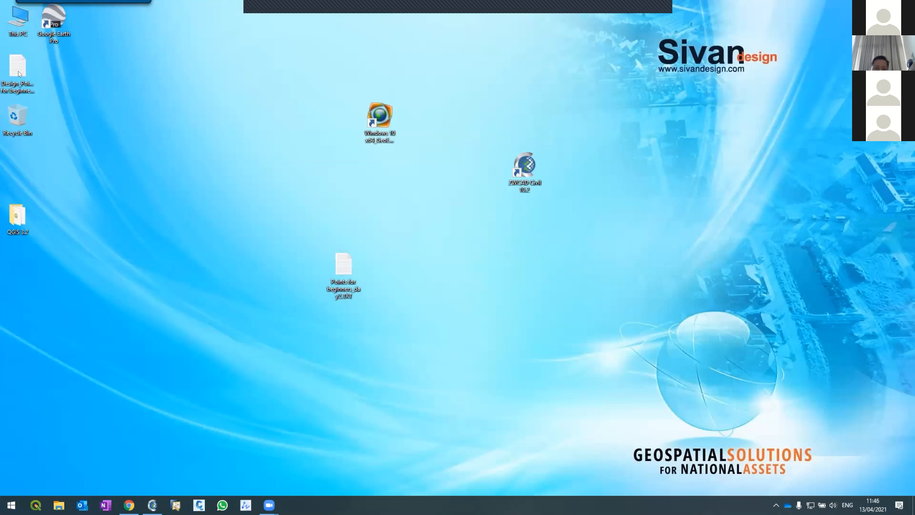
{"action": "mouse_move", "coordinate": [274, 506]}
{"action": "left_click", "coordinate": [655, 30]}
{"action": "left_click_drag", "start_coordinate": [11, 65], "coordinate": [777, 454]}
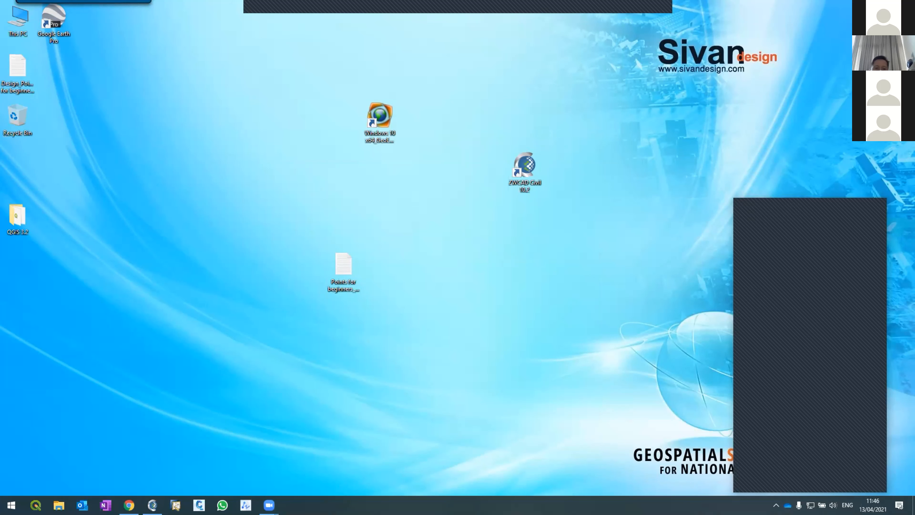
Switch back to ZWCAD Civil, rerun the general earthworks calculation, and examine the cut and fill volumes in the report.
{"action": "left_click", "coordinate": [152, 504]}
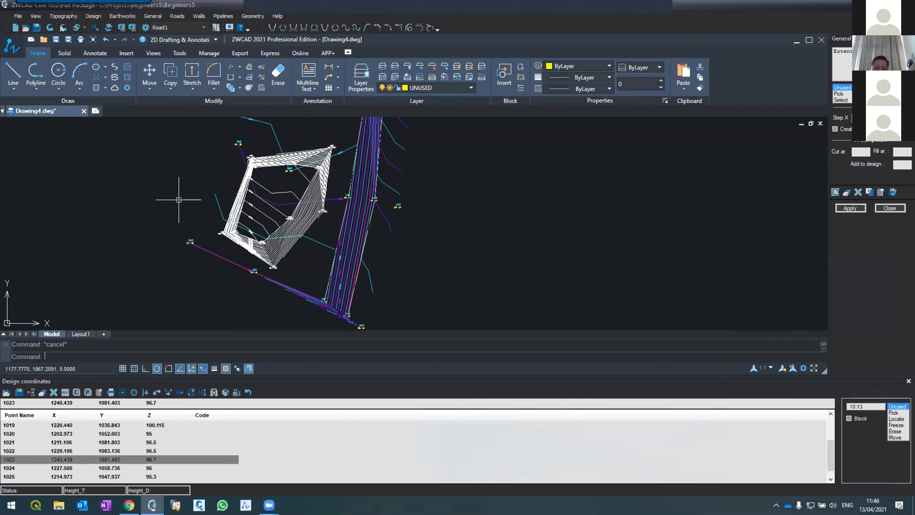
{"action": "scroll", "coordinate": [242, 221], "scroll_direction": "down", "scroll_amount": 7}
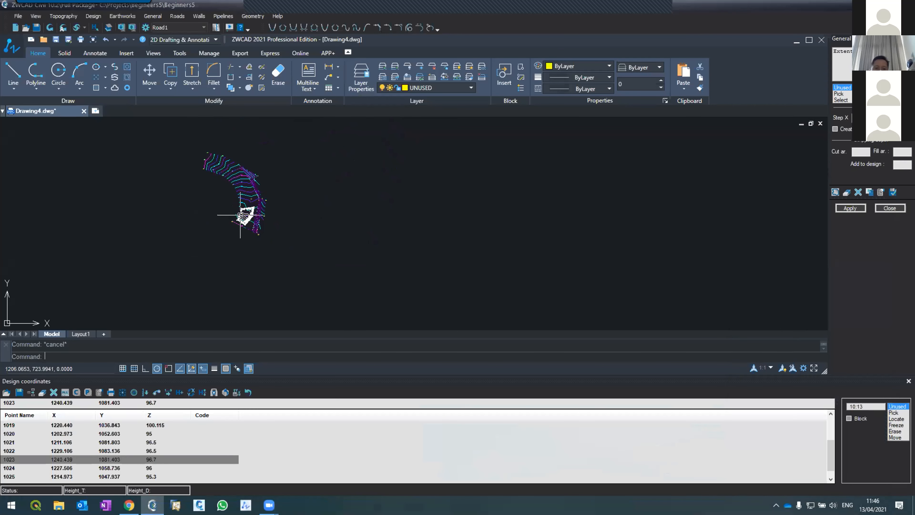
{"action": "scroll", "coordinate": [243, 216], "scroll_direction": "up", "scroll_amount": 4}
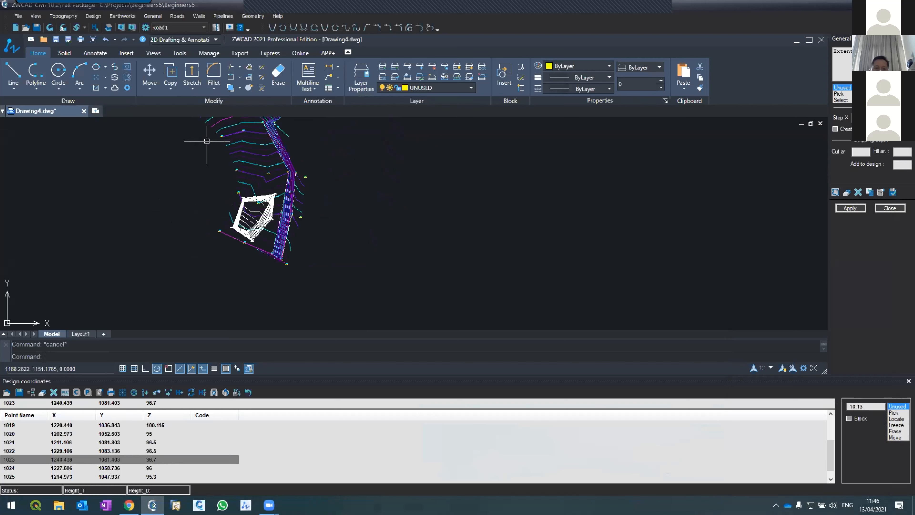
{"action": "scroll", "coordinate": [255, 212], "scroll_direction": "up", "scroll_amount": 4}
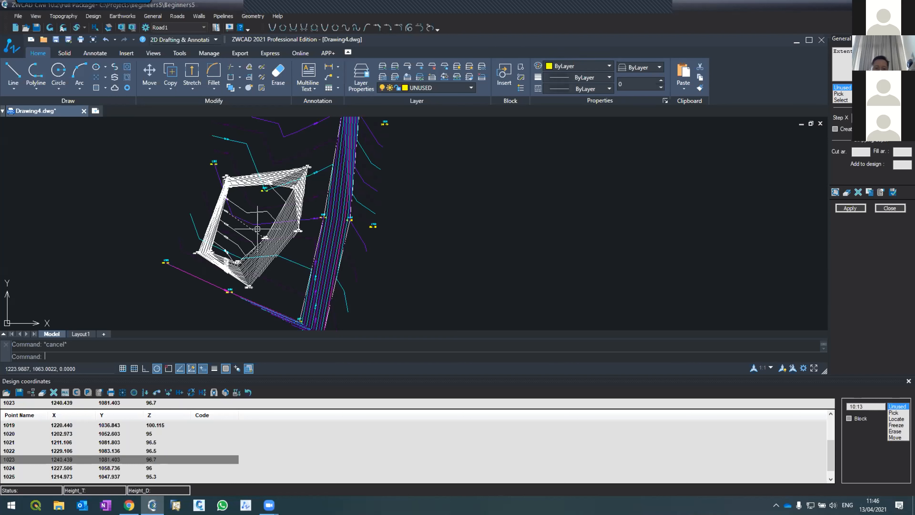
{"action": "left_click", "coordinate": [116, 15]}
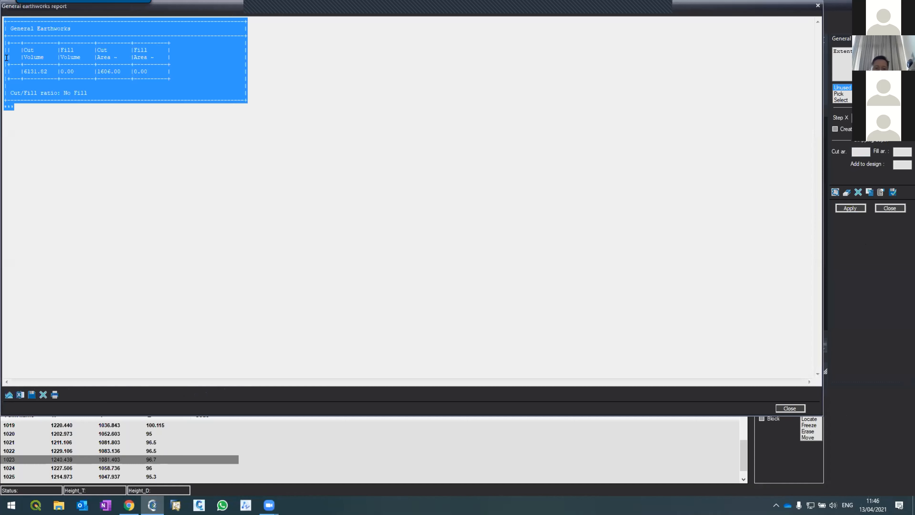
{"action": "left_click_drag", "start_coordinate": [20, 69], "coordinate": [50, 72]}
{"action": "left_click", "coordinate": [72, 71]}
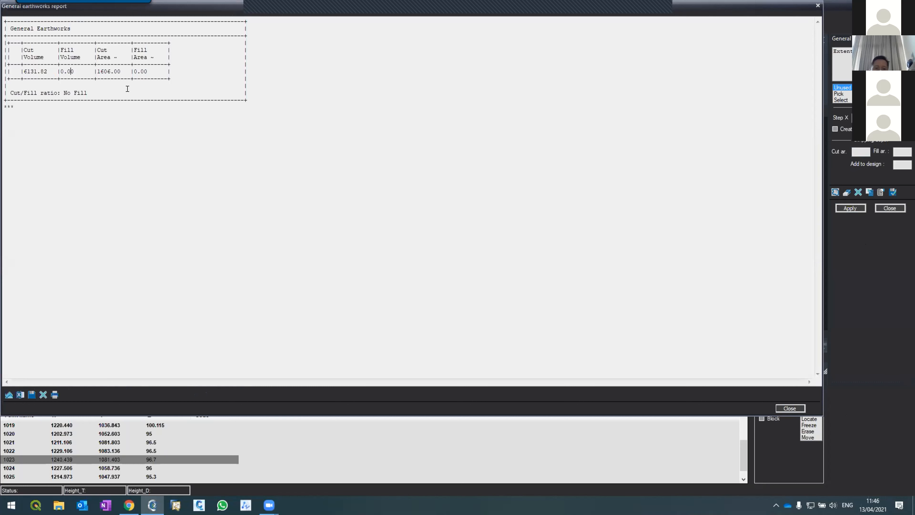
Highlight the cut and fill volumes in the earthworks report, close it, and inspect the excavation's design contours in the drawing.
{"action": "left_click_drag", "start_coordinate": [20, 66], "coordinate": [83, 67]}
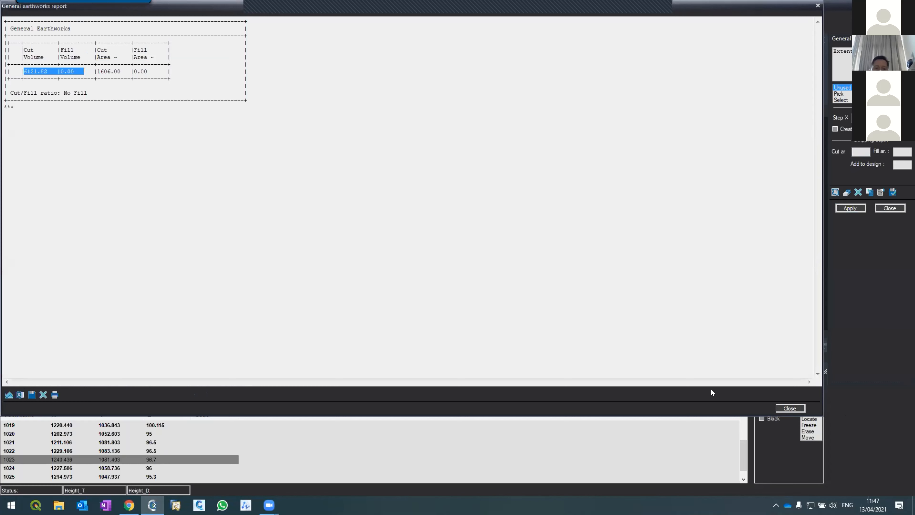
{"action": "left_click", "coordinate": [788, 408]}
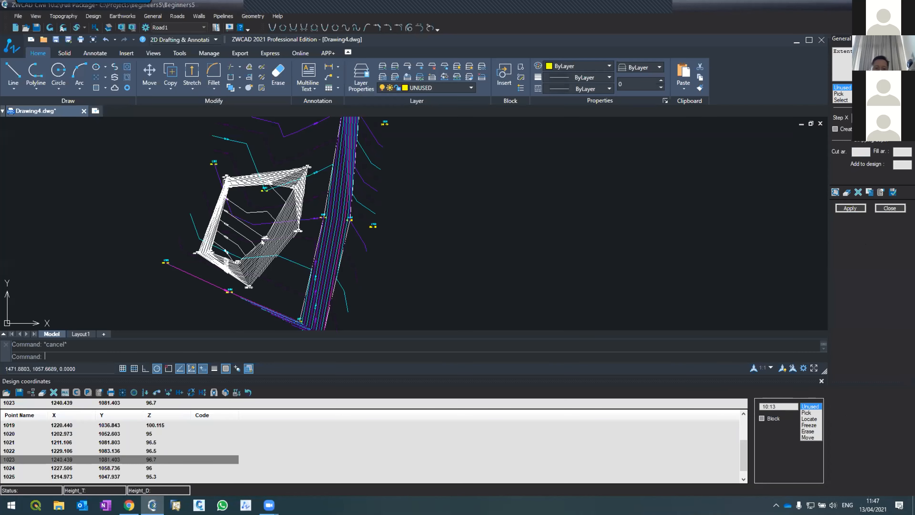
{"action": "scroll", "coordinate": [162, 246], "scroll_direction": "up", "scroll_amount": 3}
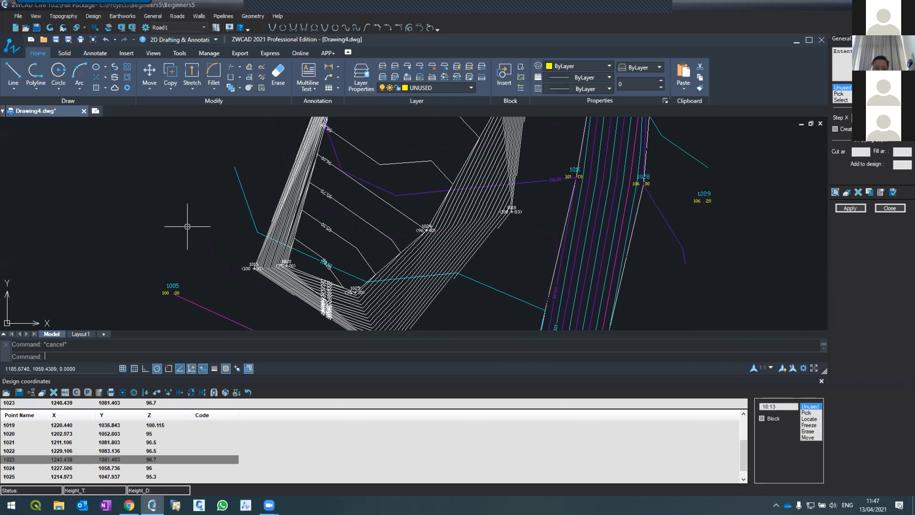
{"action": "scroll", "coordinate": [188, 226], "scroll_direction": "down", "scroll_amount": 2}
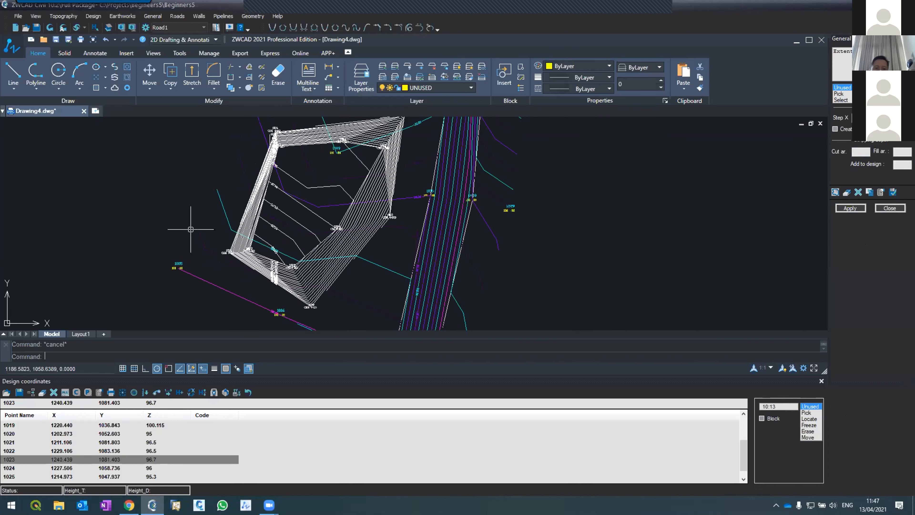
{"action": "scroll", "coordinate": [194, 217], "scroll_direction": "down", "scroll_amount": 2}
{"action": "scroll", "coordinate": [205, 208], "scroll_direction": "up", "scroll_amount": 2}
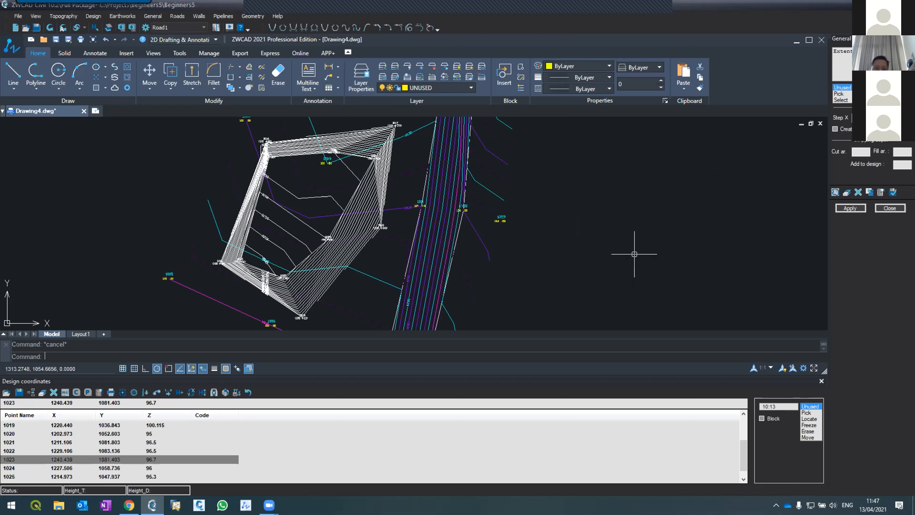
Calculate the general earthworks with grid creation enabled, close the report, and inspect the numbered grid cells drawn over the excavation.
{"action": "left_click", "coordinate": [835, 129]}
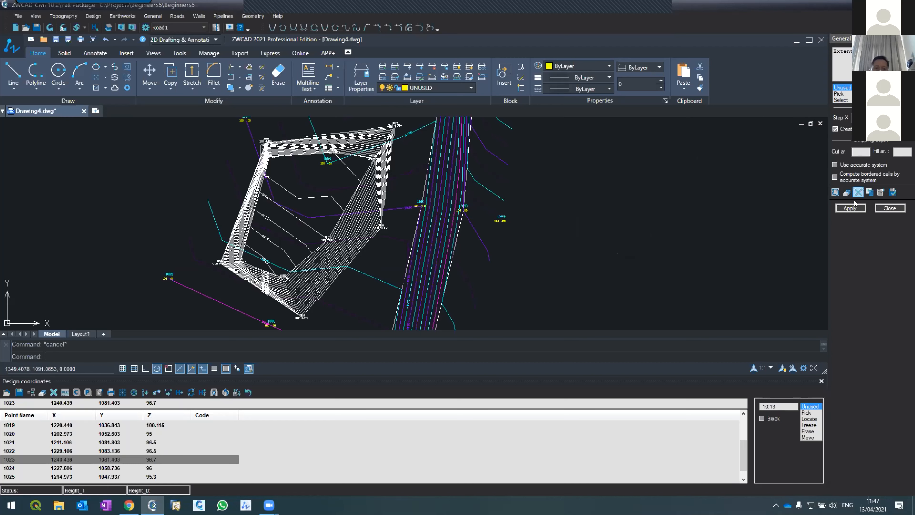
{"action": "left_click", "coordinate": [851, 208]}
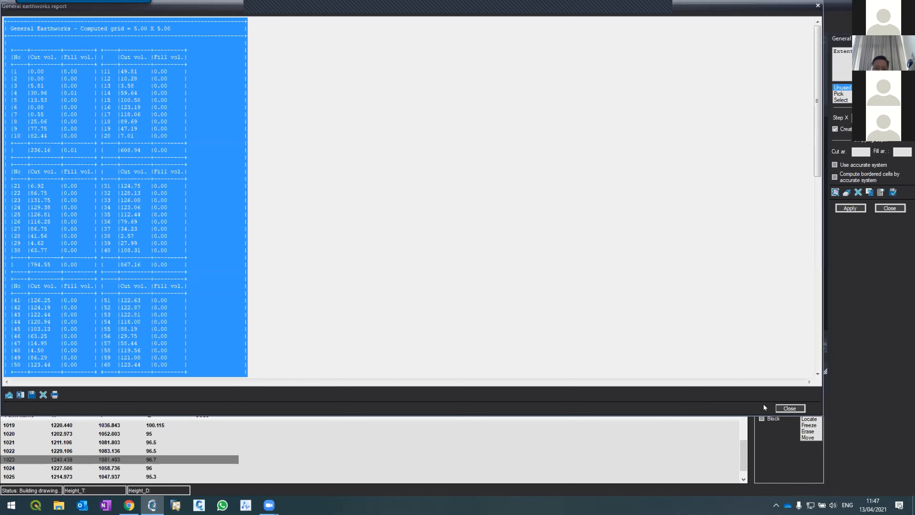
{"action": "left_click", "coordinate": [784, 407]}
{"action": "scroll", "coordinate": [274, 229], "scroll_direction": "up", "scroll_amount": 5}
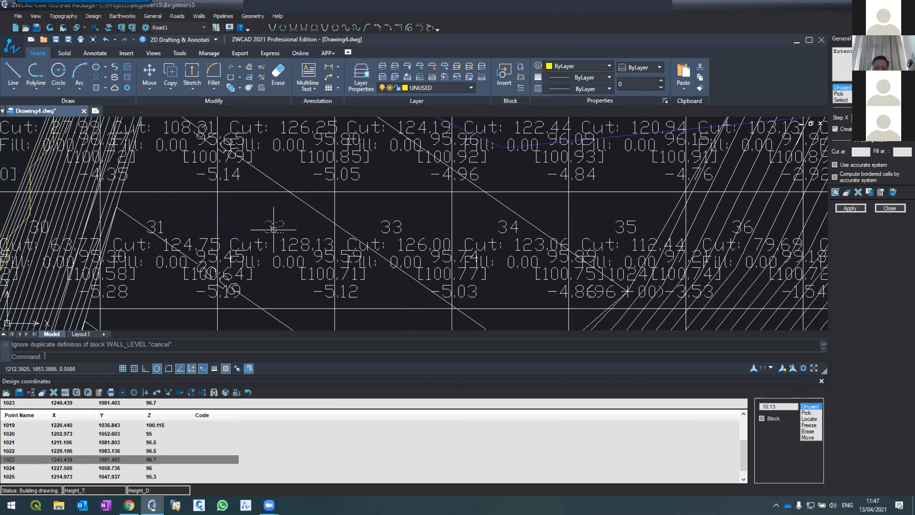
{"action": "scroll", "coordinate": [276, 205], "scroll_direction": "down", "scroll_amount": 5}
{"action": "scroll", "coordinate": [275, 205], "scroll_direction": "up", "scroll_amount": 3}
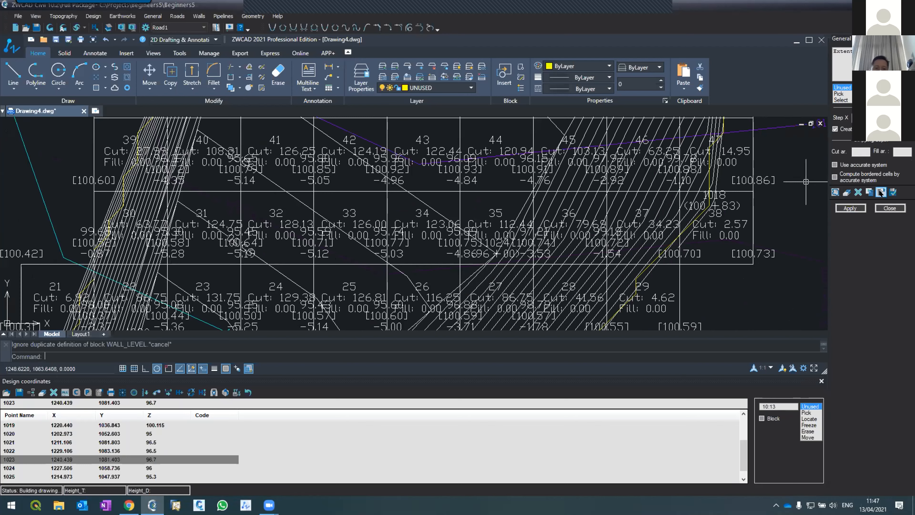
Set the scale for general earthworks to 1:200 in the earthworks options.
{"action": "left_click", "coordinate": [878, 192]}
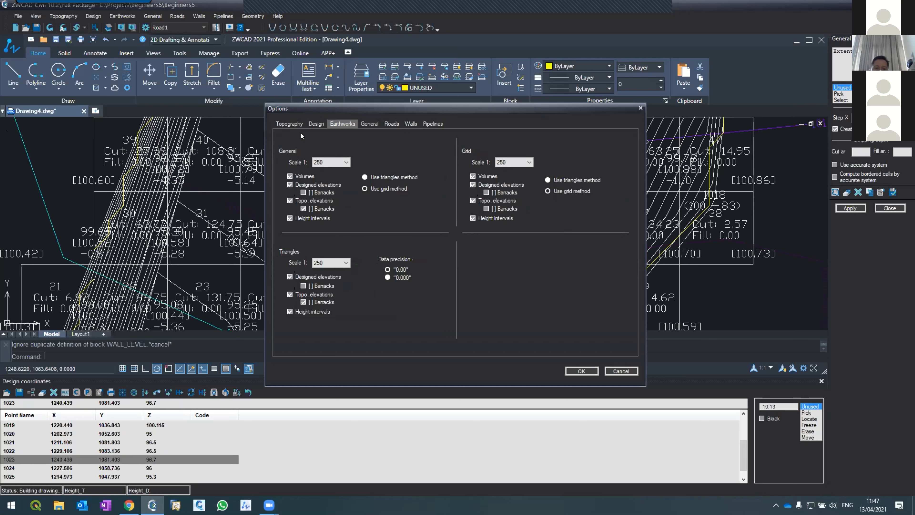
{"action": "left_click", "coordinate": [345, 162]}
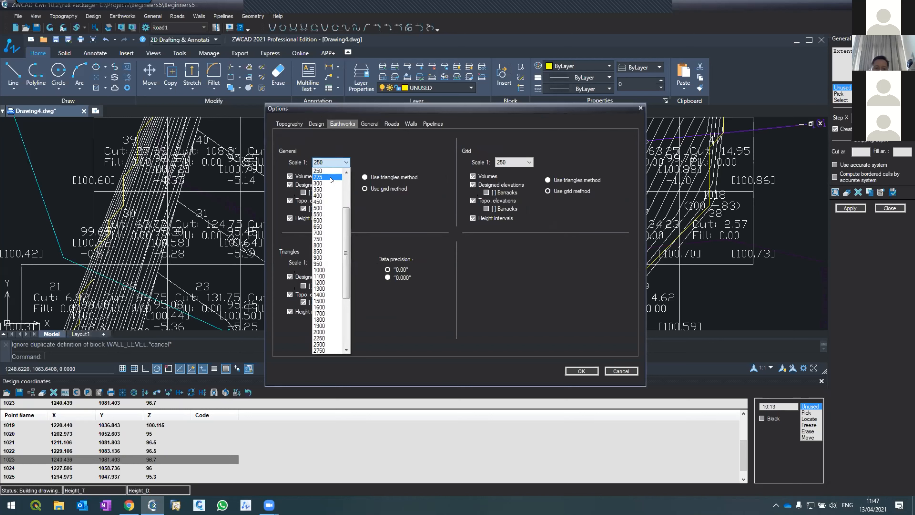
{"action": "left_click", "coordinate": [346, 173]}
{"action": "left_click", "coordinate": [346, 173]}
{"action": "left_click", "coordinate": [346, 174]}
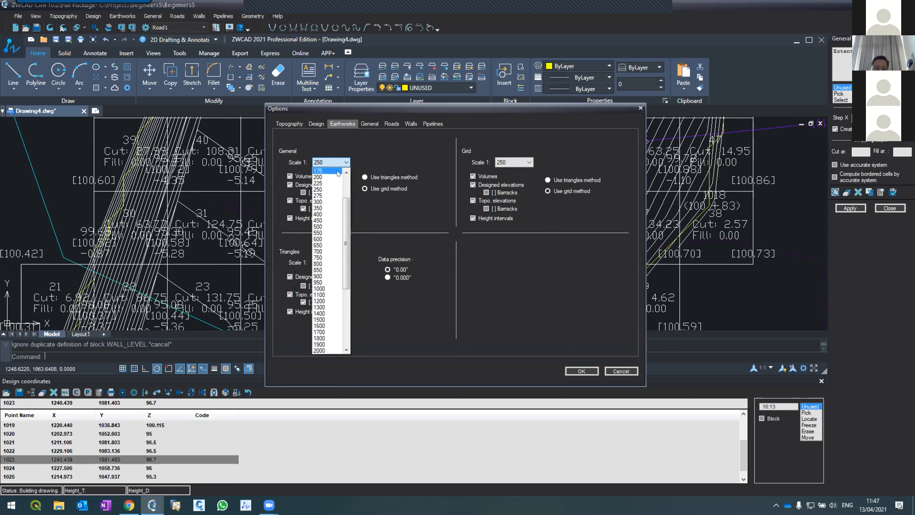
{"action": "left_click", "coordinate": [326, 176]}
{"action": "left_click", "coordinate": [581, 371]}
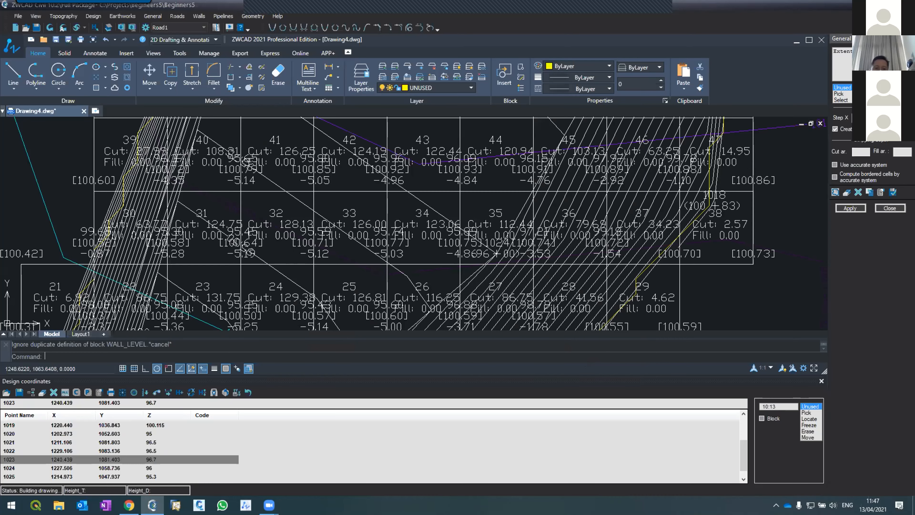
Rerun the general earthworks grid with the new label scale, closing the report and switching grid creation off and back on.
{"action": "left_click", "coordinate": [855, 203]}
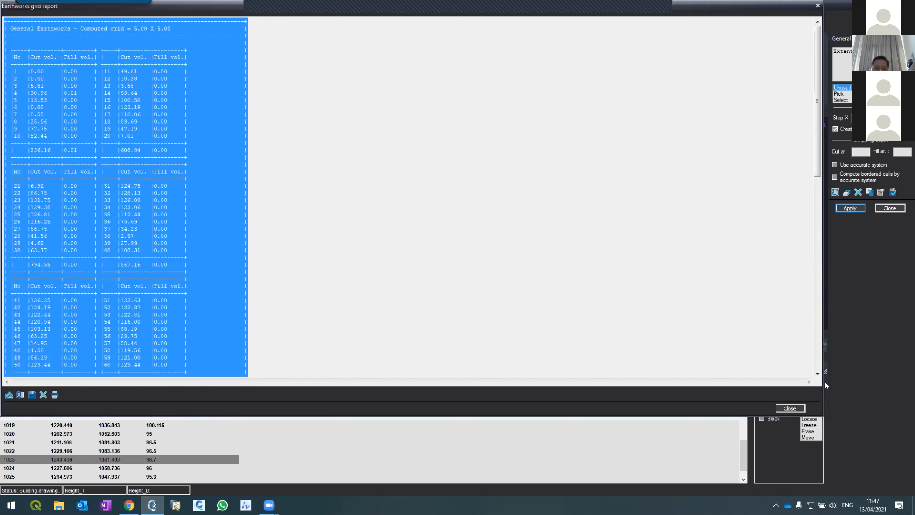
{"action": "left_click", "coordinate": [790, 408]}
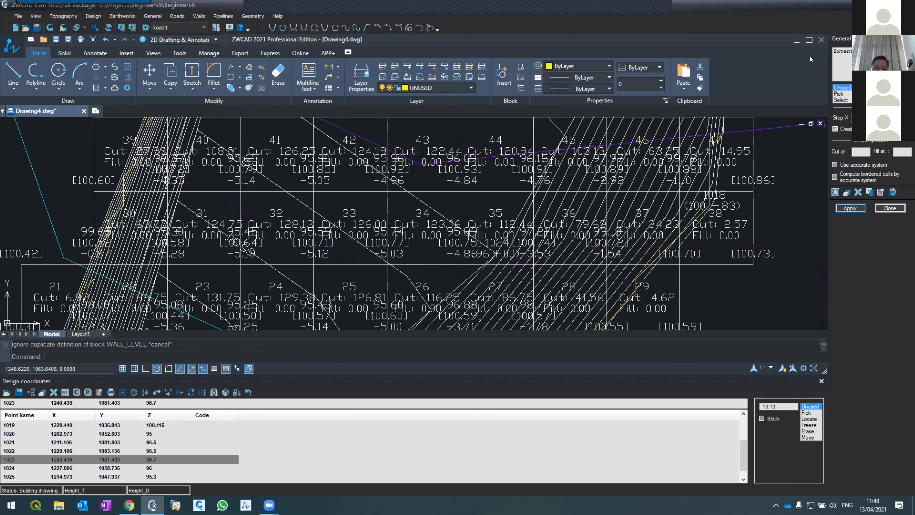
{"action": "left_click", "coordinate": [835, 130]}
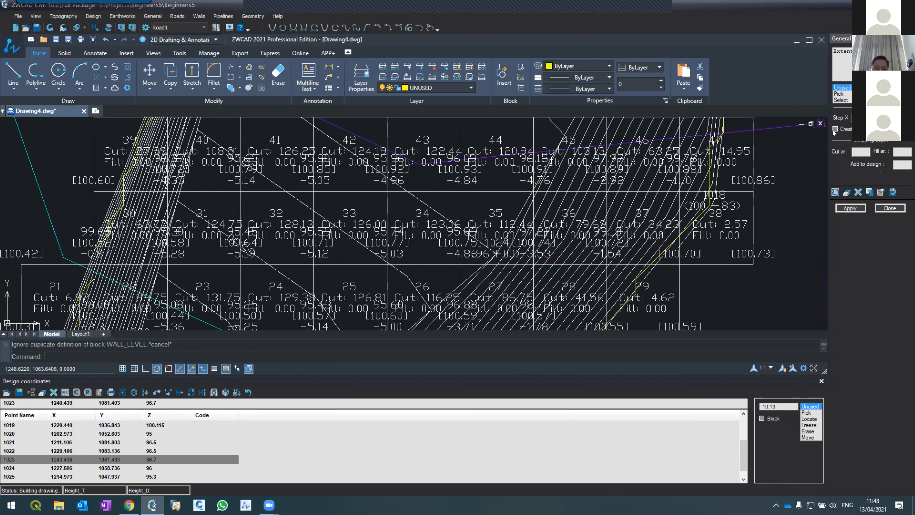
{"action": "left_click", "coordinate": [835, 130]}
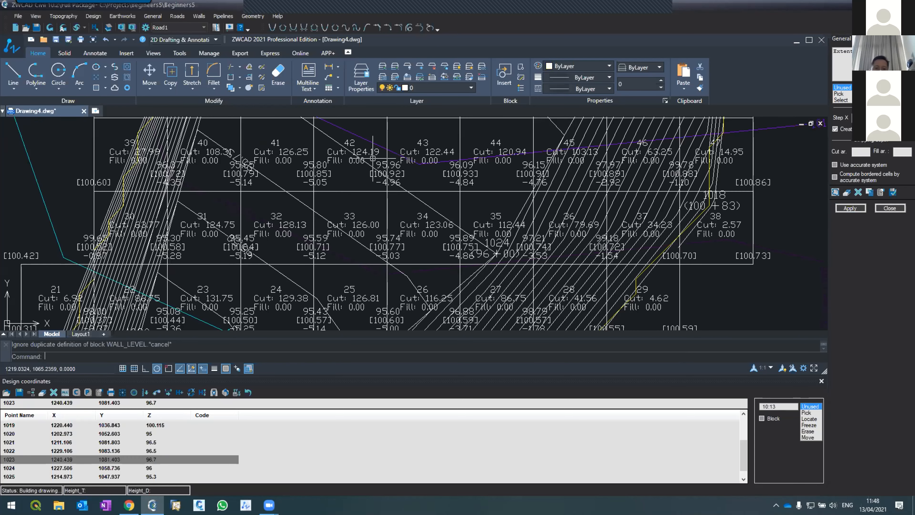
Select two grid lines in the excavation, change the colour of their layer genEW to red, and clear the selection.
{"action": "scroll", "coordinate": [360, 159], "scroll_direction": "down", "scroll_amount": 5}
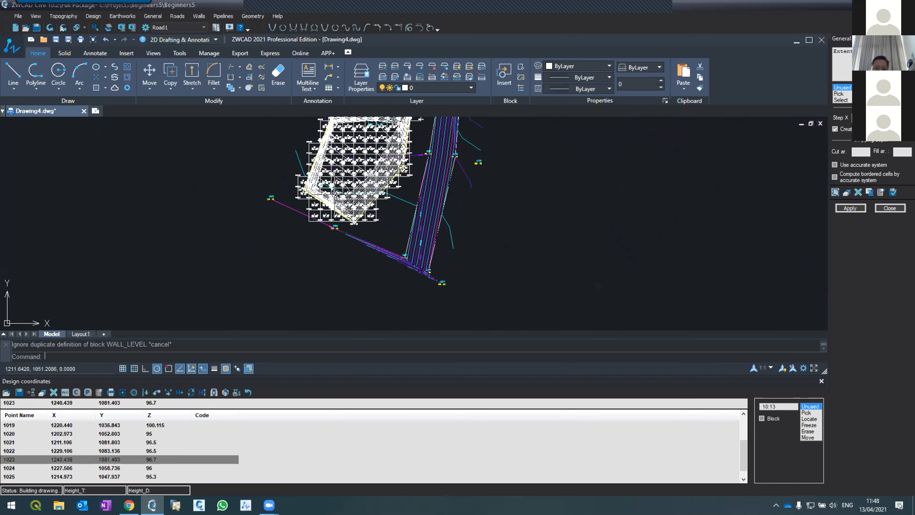
{"action": "scroll", "coordinate": [344, 169], "scroll_direction": "down", "scroll_amount": 2}
{"action": "scroll", "coordinate": [343, 175], "scroll_direction": "up", "scroll_amount": 6}
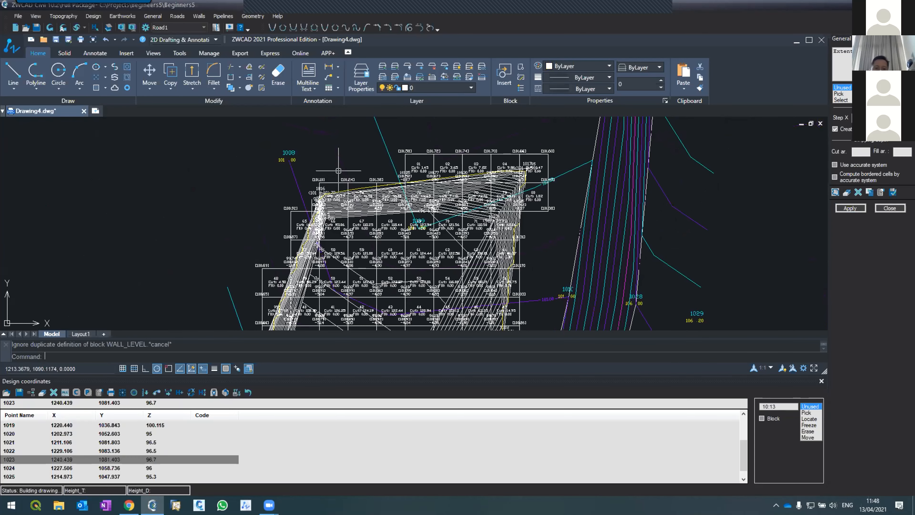
{"action": "scroll", "coordinate": [344, 246], "scroll_direction": "up", "scroll_amount": 4}
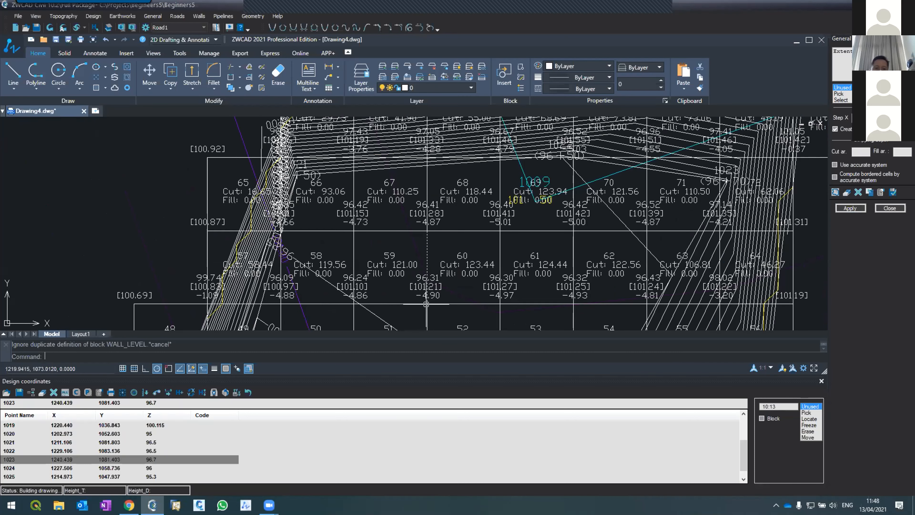
{"action": "left_click", "coordinate": [382, 304]}
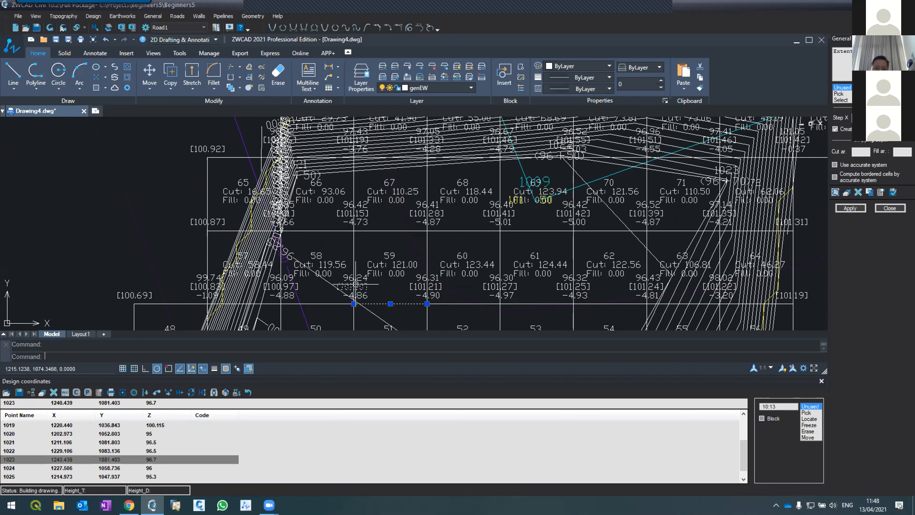
{"action": "left_click", "coordinate": [357, 294]}
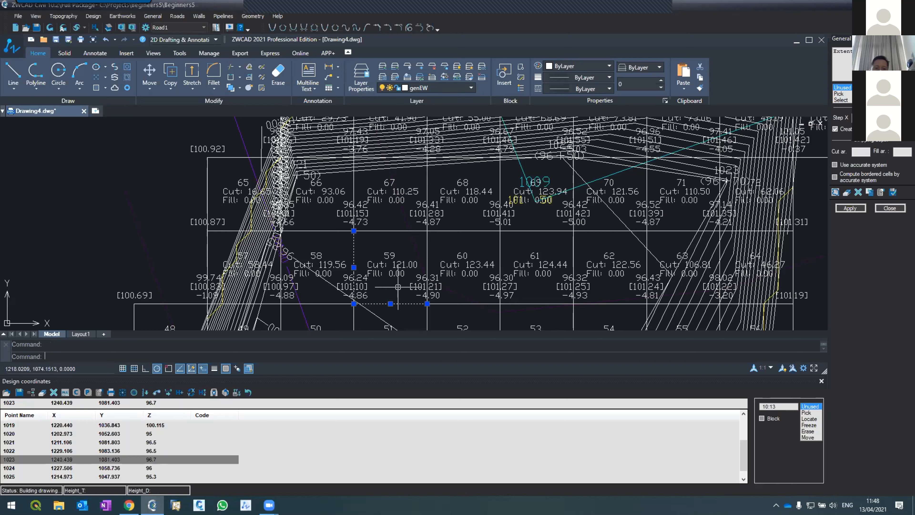
{"action": "left_click", "coordinate": [402, 87]}
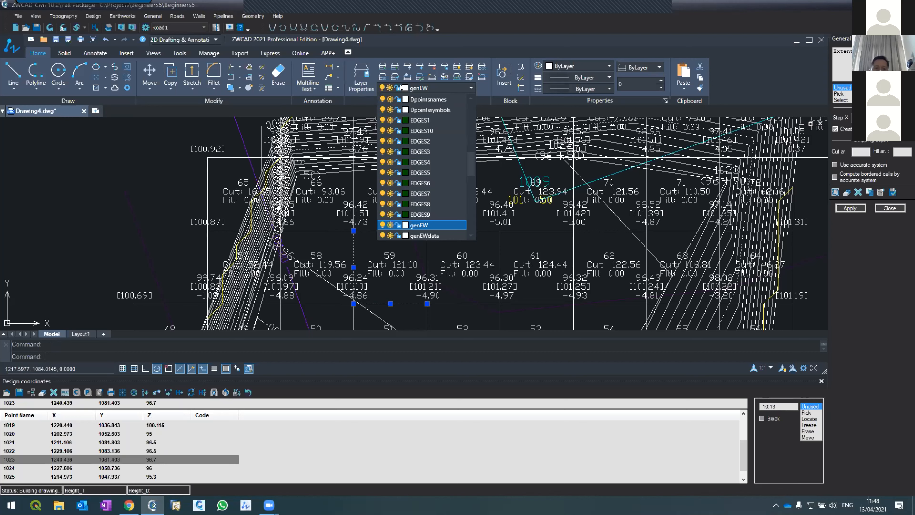
{"action": "left_click", "coordinate": [405, 225]}
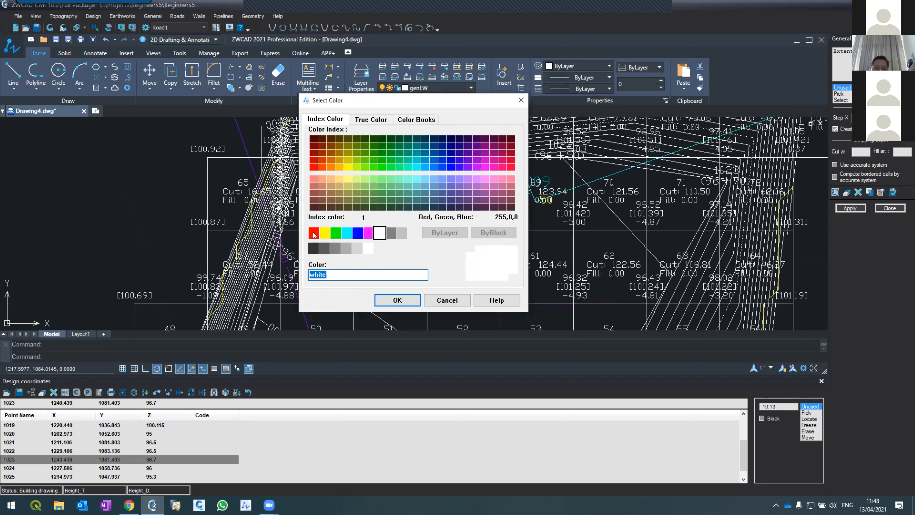
{"action": "left_click", "coordinate": [314, 234]}
{"action": "left_click", "coordinate": [397, 300]}
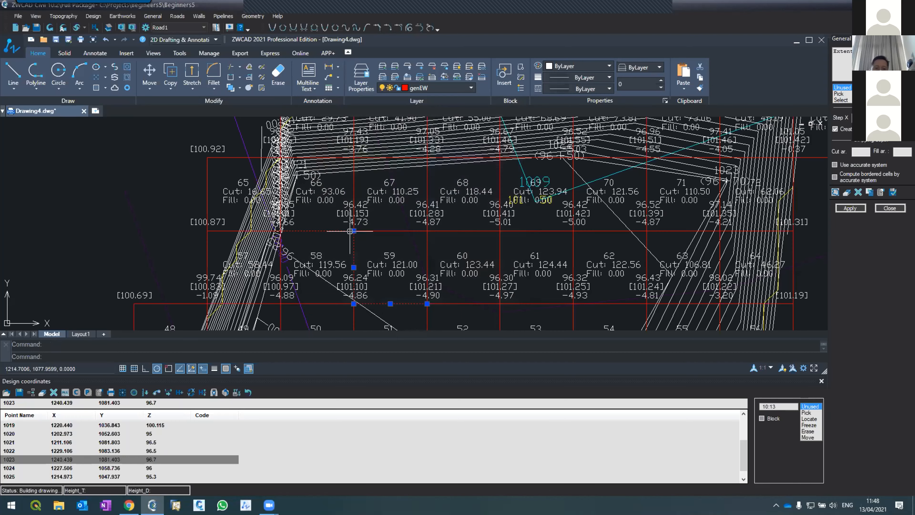
{"action": "key", "text": "Escape"}
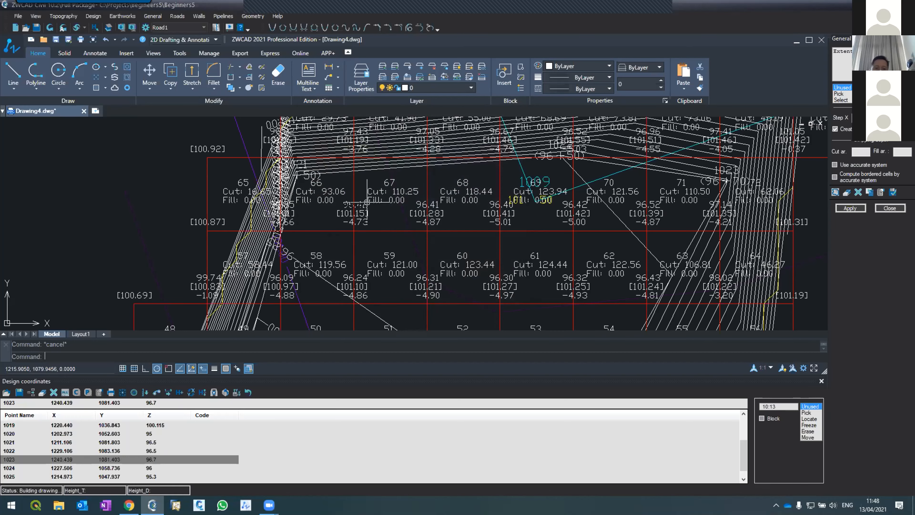
Examine the labels of the grid cells, read the earthworks grid report down to the total cut volume, and close the report.
{"action": "scroll", "coordinate": [348, 232], "scroll_direction": "up", "scroll_amount": 2}
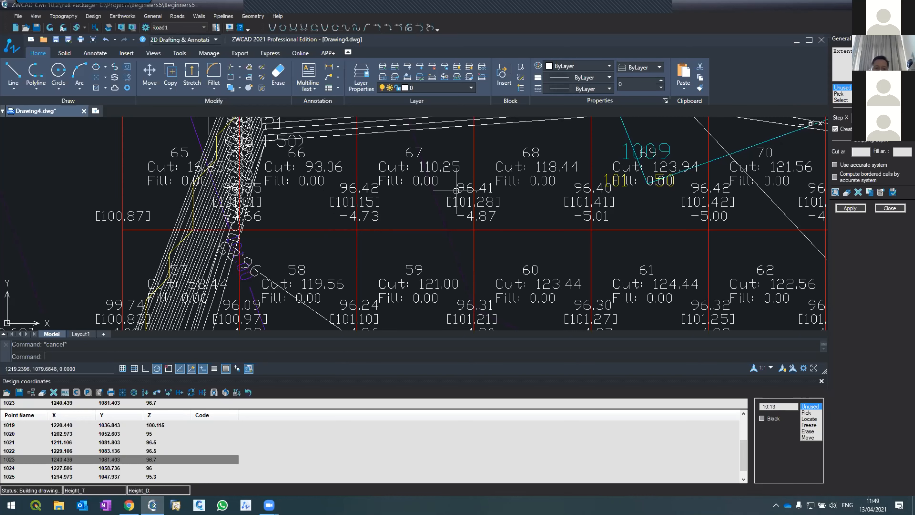
{"action": "scroll", "coordinate": [443, 175], "scroll_direction": "down", "scroll_amount": 3}
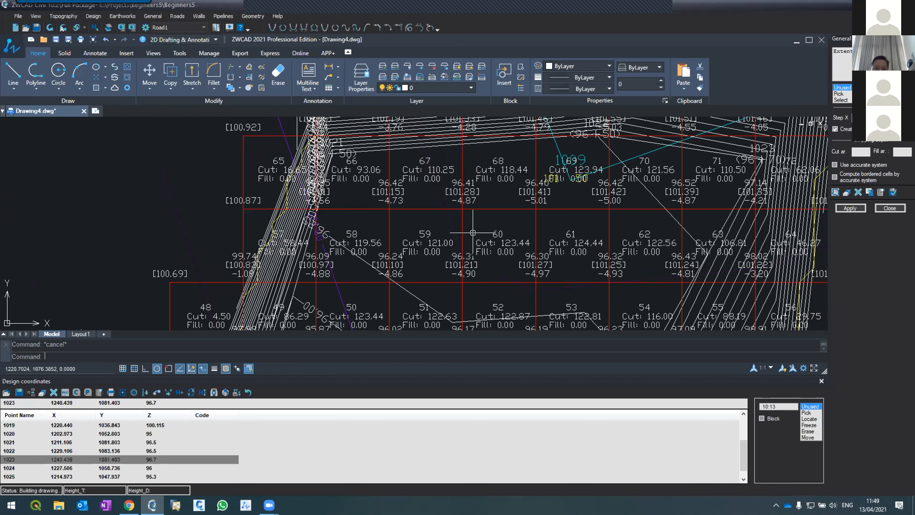
{"action": "scroll", "coordinate": [472, 232], "scroll_direction": "up", "scroll_amount": 3}
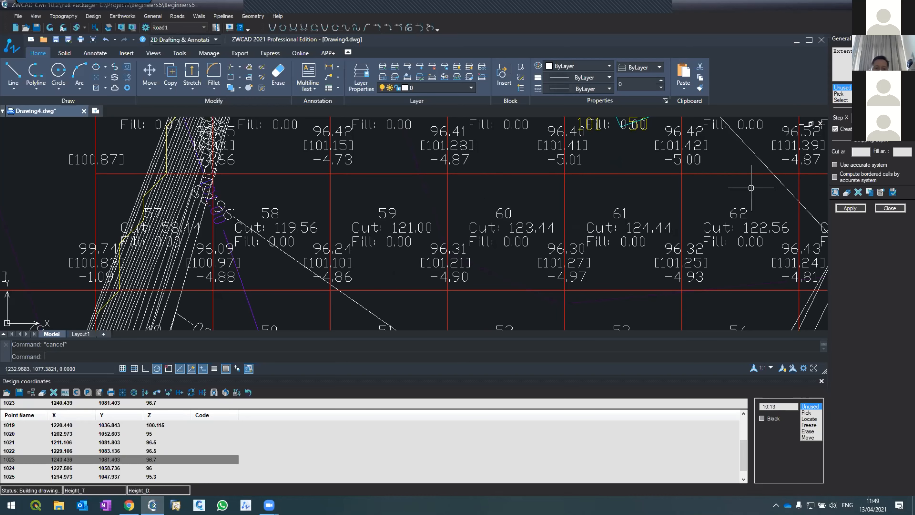
{"action": "left_click", "coordinate": [850, 208]}
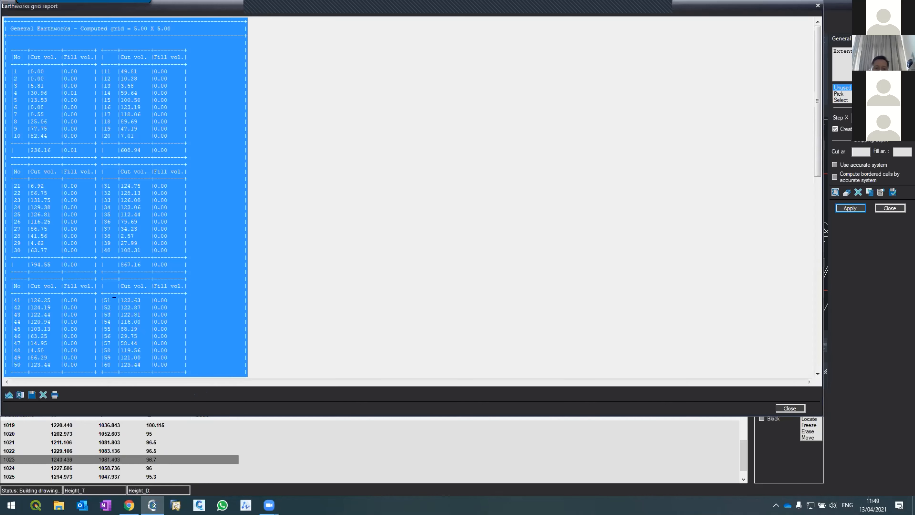
{"action": "left_click", "coordinate": [14, 73]}
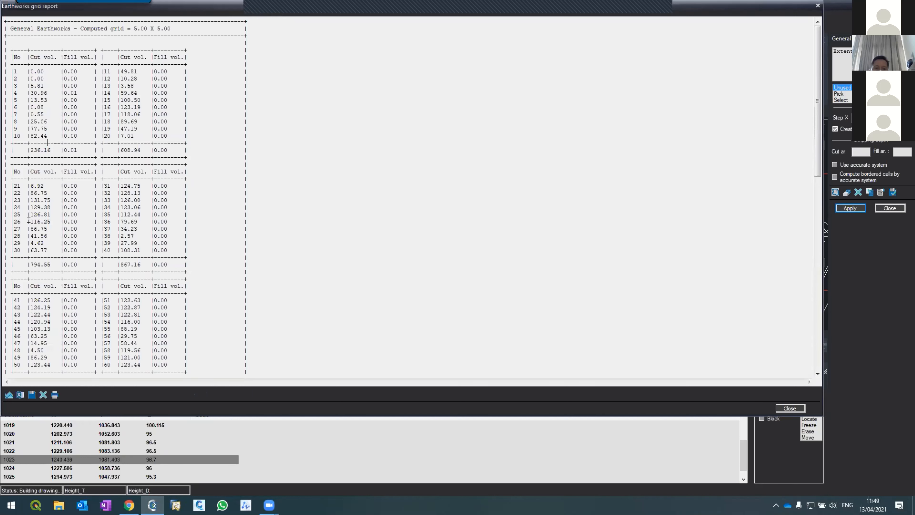
{"action": "scroll", "coordinate": [90, 212], "scroll_direction": "down", "scroll_amount": 3}
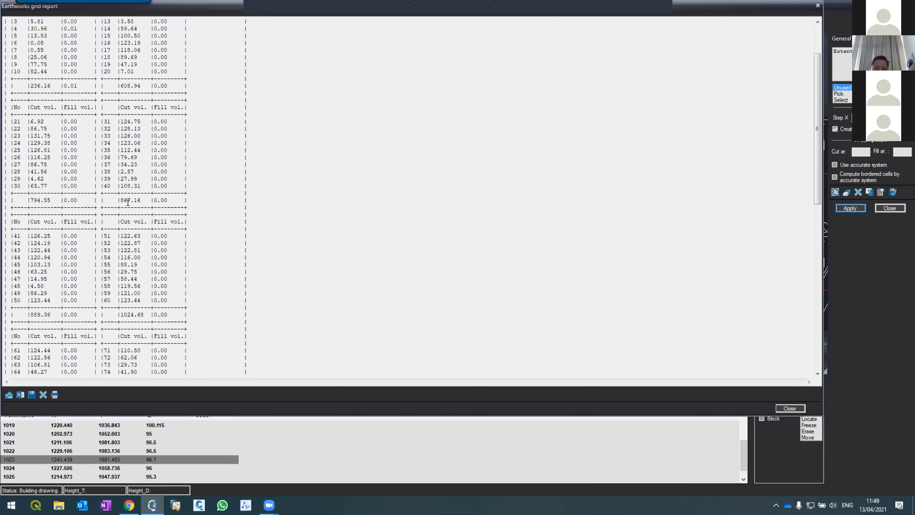
{"action": "scroll", "coordinate": [59, 287], "scroll_direction": "down", "scroll_amount": 18}
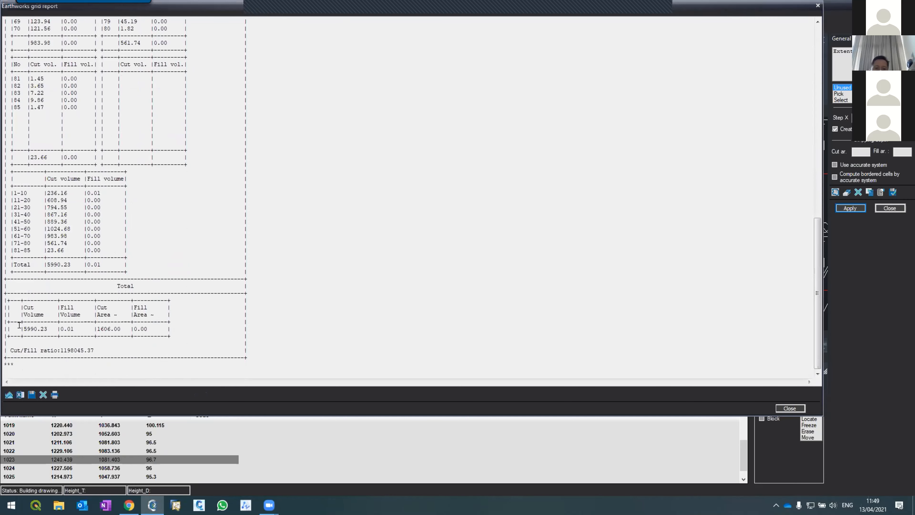
{"action": "left_click_drag", "start_coordinate": [19, 325], "coordinate": [43, 325]}
{"action": "left_click", "coordinate": [43, 326]}
{"action": "double_click", "coordinate": [45, 325]}
{"action": "left_click", "coordinate": [779, 407]}
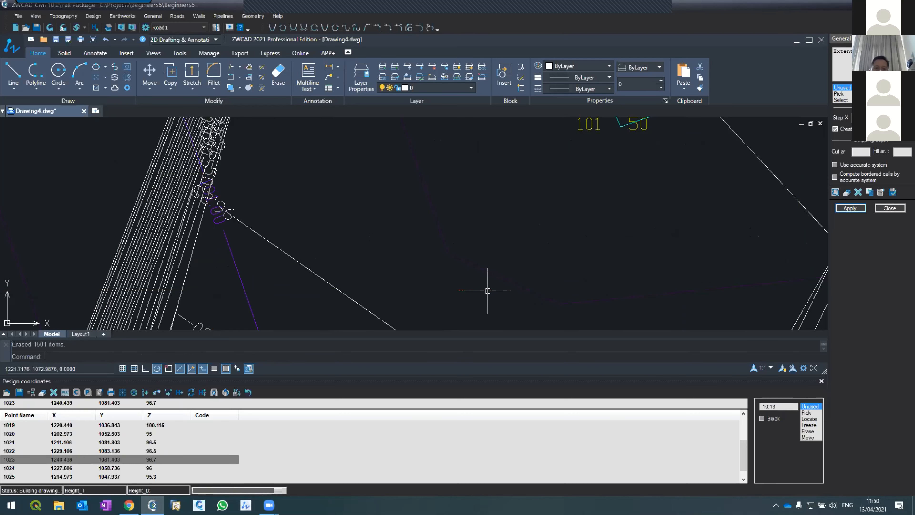
Read the general earthworks report down to the total cut volume and close the report.
{"action": "scroll", "coordinate": [66, 240], "scroll_direction": "down", "scroll_amount": 3}
{"action": "scroll", "coordinate": [66, 241], "scroll_direction": "down", "scroll_amount": 20}
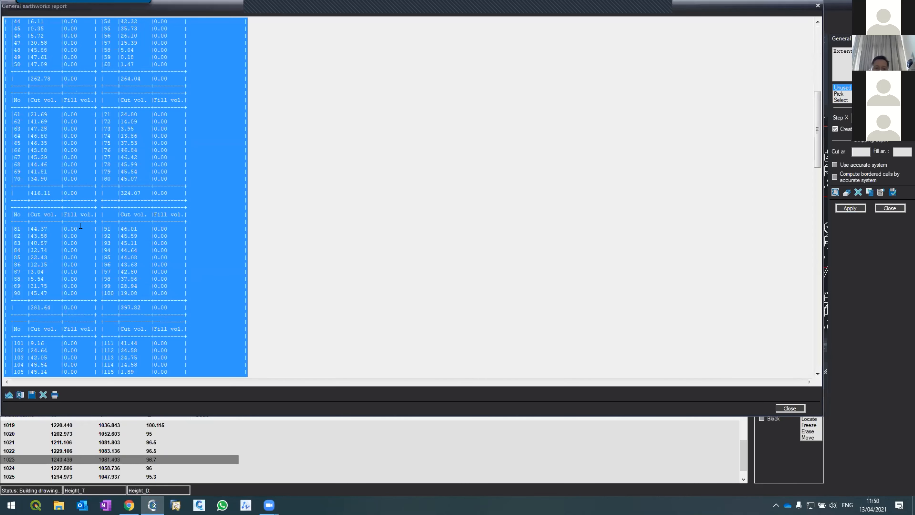
{"action": "scroll", "coordinate": [95, 204], "scroll_direction": "down", "scroll_amount": 3}
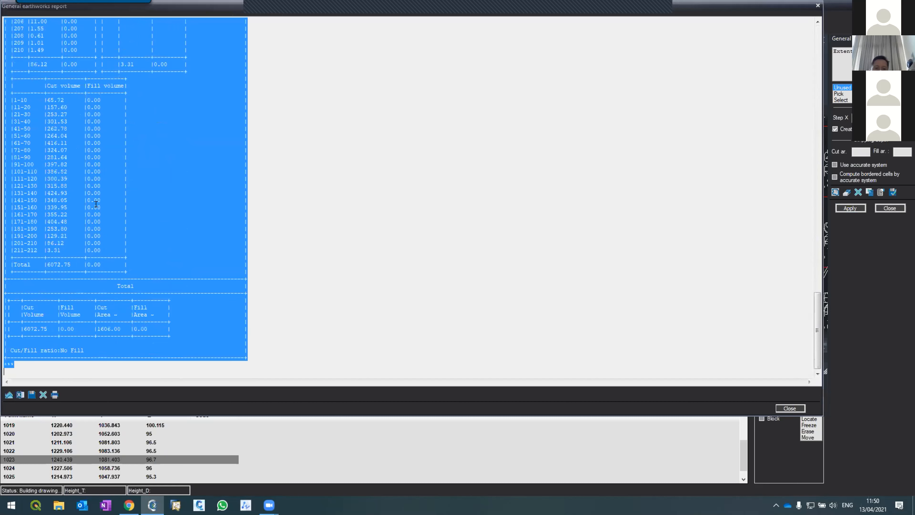
{"action": "left_click", "coordinate": [20, 326]}
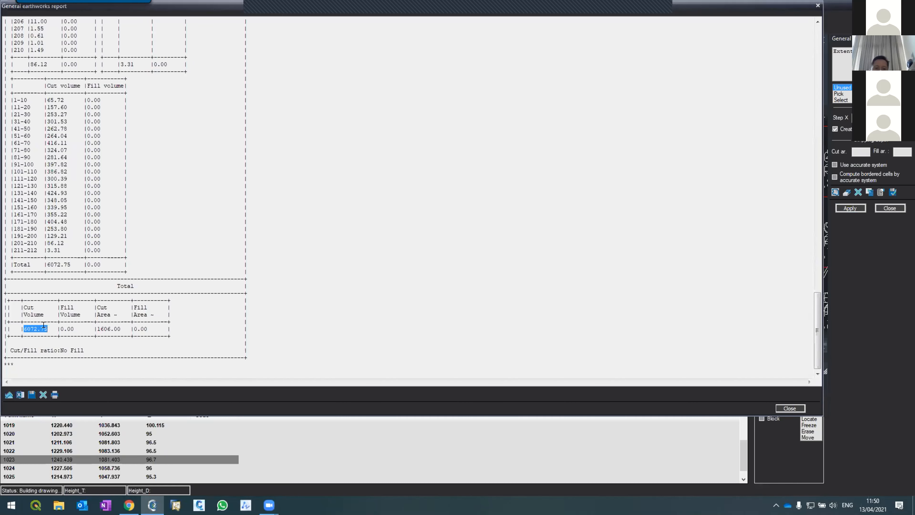
{"action": "left_click", "coordinate": [29, 326]}
{"action": "left_click", "coordinate": [787, 408]}
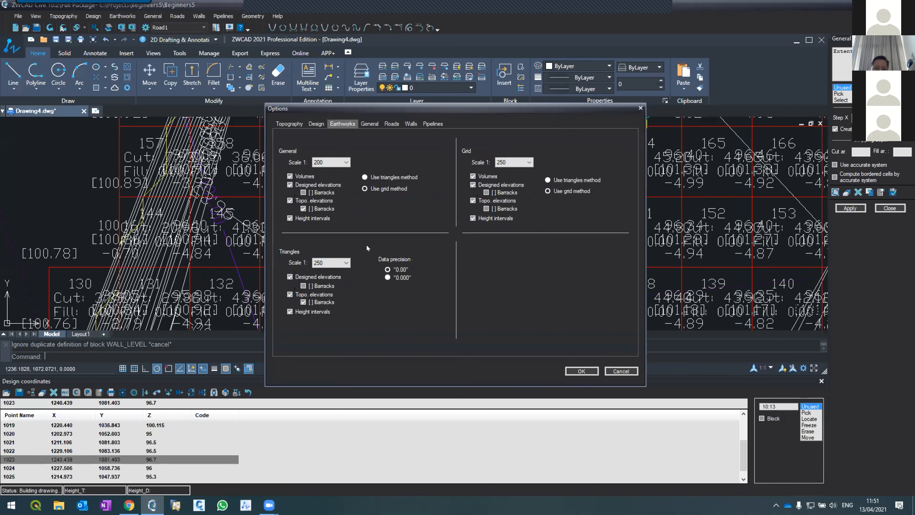
Set the scale for general earthworks to 1:150 in the earthworks options.
{"action": "left_click", "coordinate": [346, 162]}
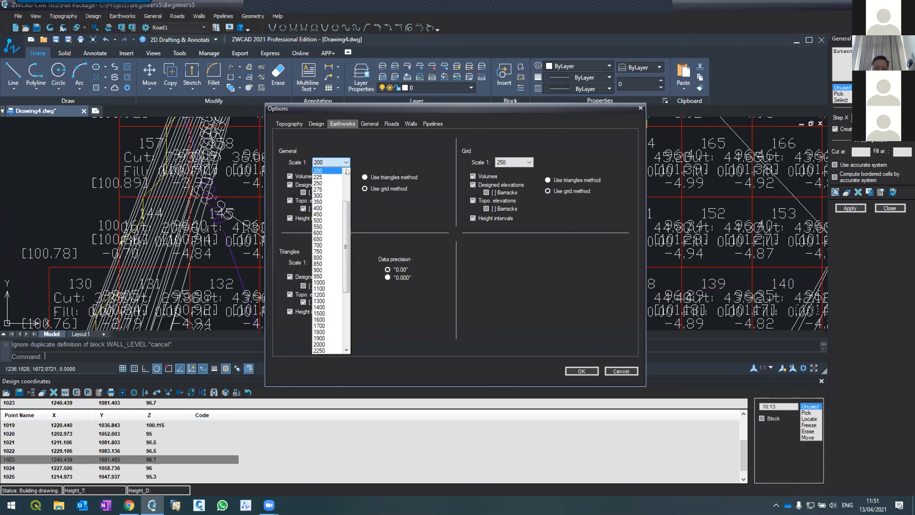
{"action": "left_click", "coordinate": [347, 171]}
{"action": "left_click", "coordinate": [347, 171]}
{"action": "left_click", "coordinate": [347, 171]}
{"action": "left_click", "coordinate": [339, 177]}
{"action": "left_click", "coordinate": [582, 371]}
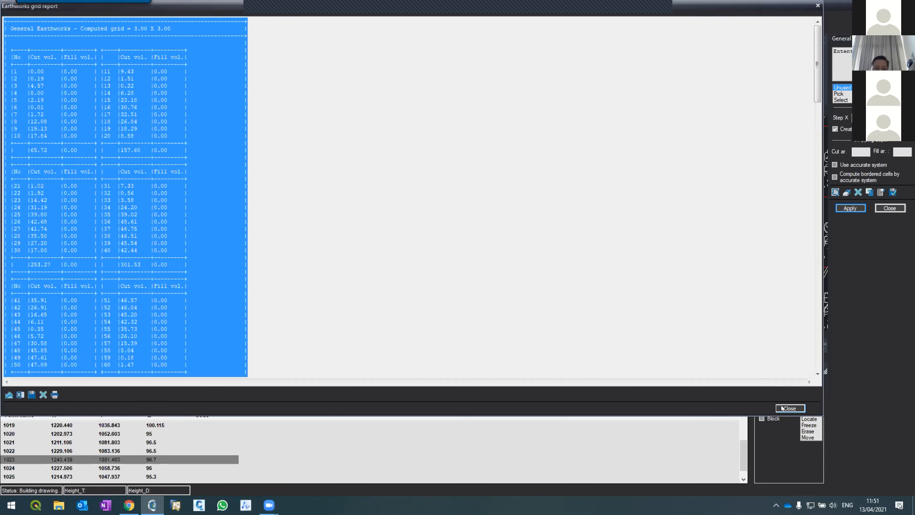
Rerun the general earthworks grid at the 1:150 scale, close the reports and check the cell labels for overlaps.
{"action": "left_click", "coordinate": [789, 408]}
{"action": "left_click", "coordinate": [835, 129]}
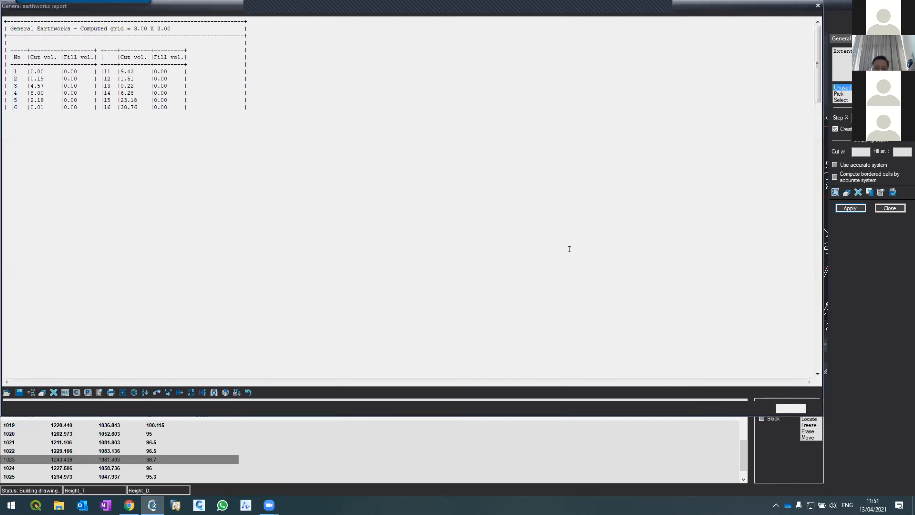
{"action": "left_click", "coordinate": [802, 410]}
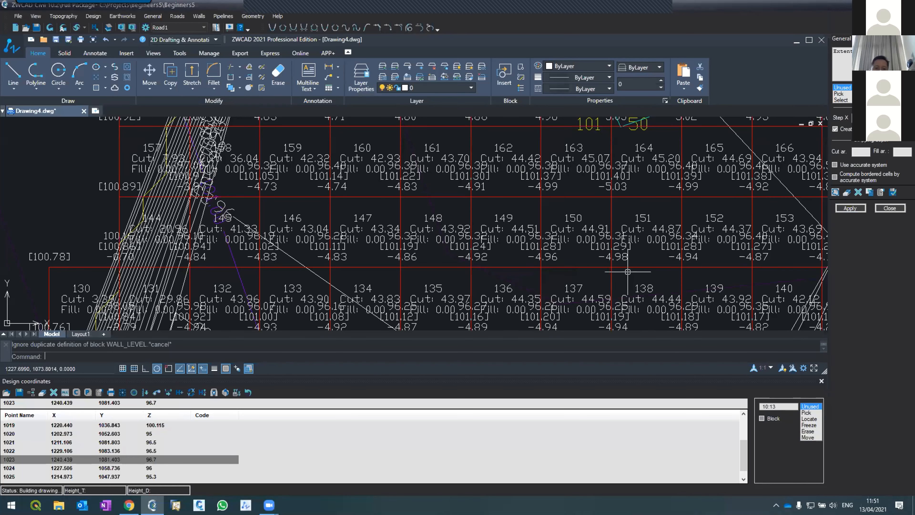
{"action": "scroll", "coordinate": [628, 272], "scroll_direction": "down", "scroll_amount": 6}
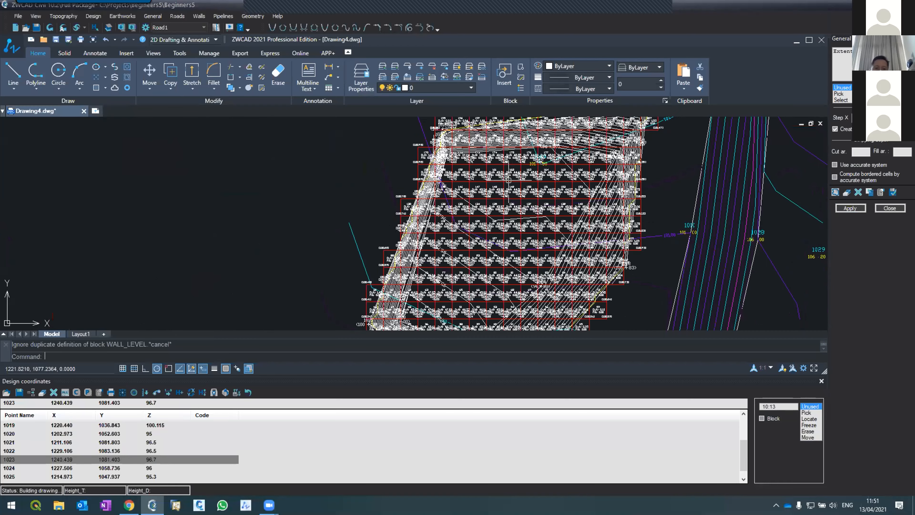
{"action": "scroll", "coordinate": [505, 184], "scroll_direction": "up", "scroll_amount": 3}
{"action": "scroll", "coordinate": [505, 183], "scroll_direction": "up", "scroll_amount": 6}
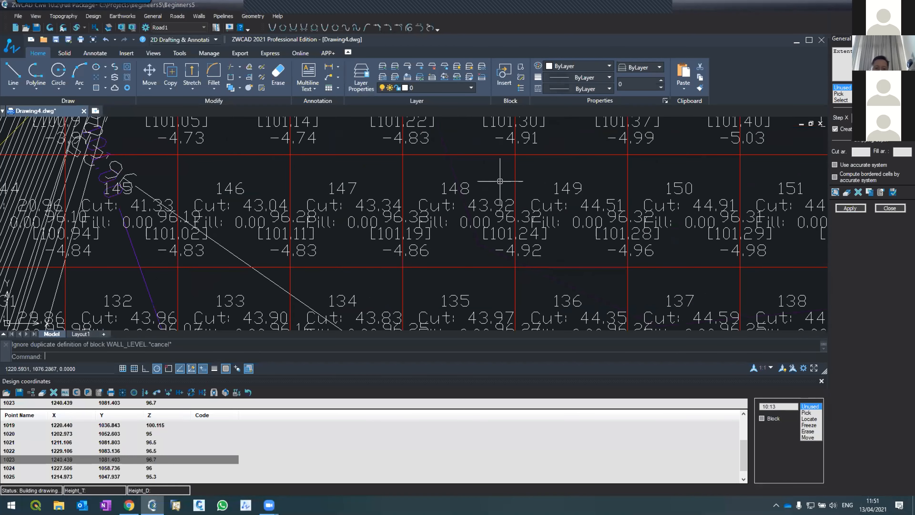
Set the scale for general earthworks to 1:125, rerun the grid calculation and close its report.
{"action": "left_click", "coordinate": [882, 193]}
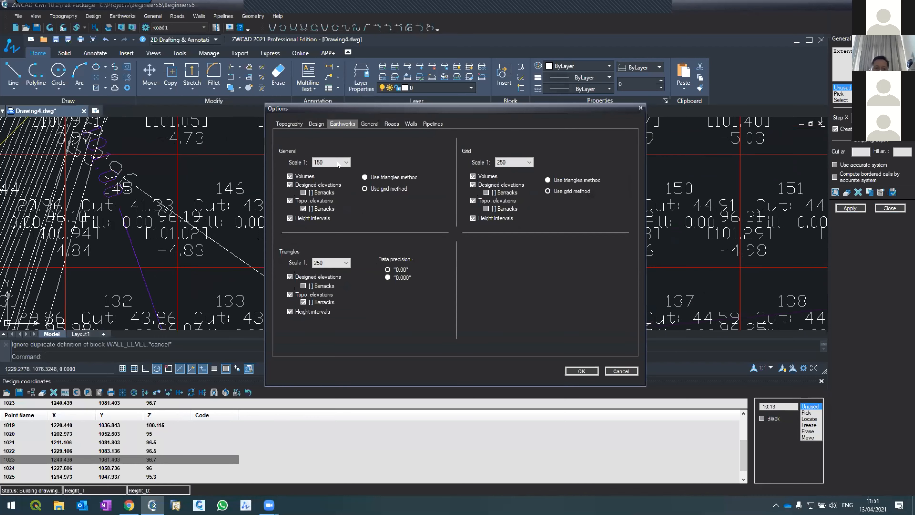
{"action": "left_click", "coordinate": [346, 162]}
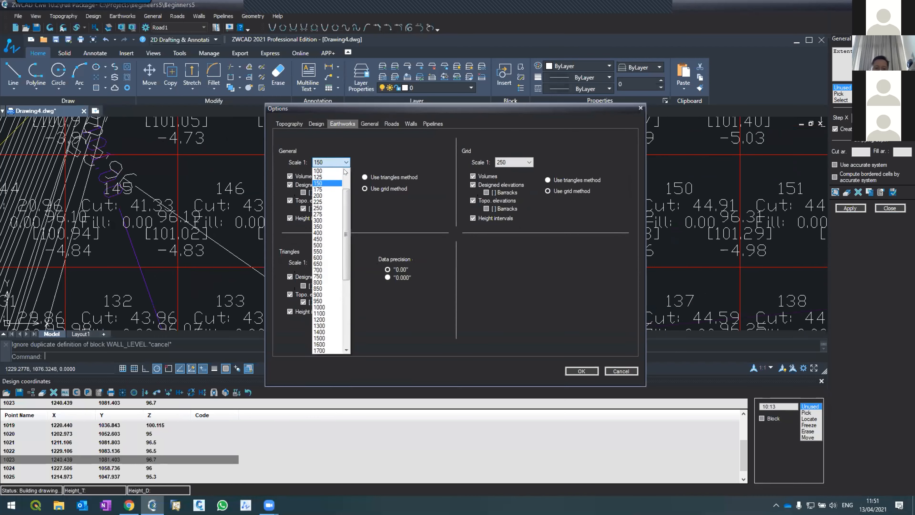
{"action": "left_click", "coordinate": [326, 170]}
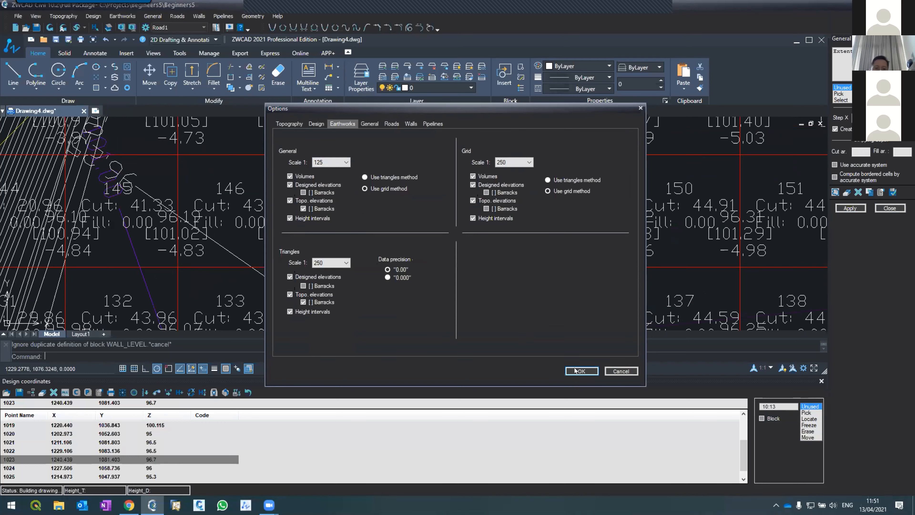
{"action": "left_click", "coordinate": [582, 371]}
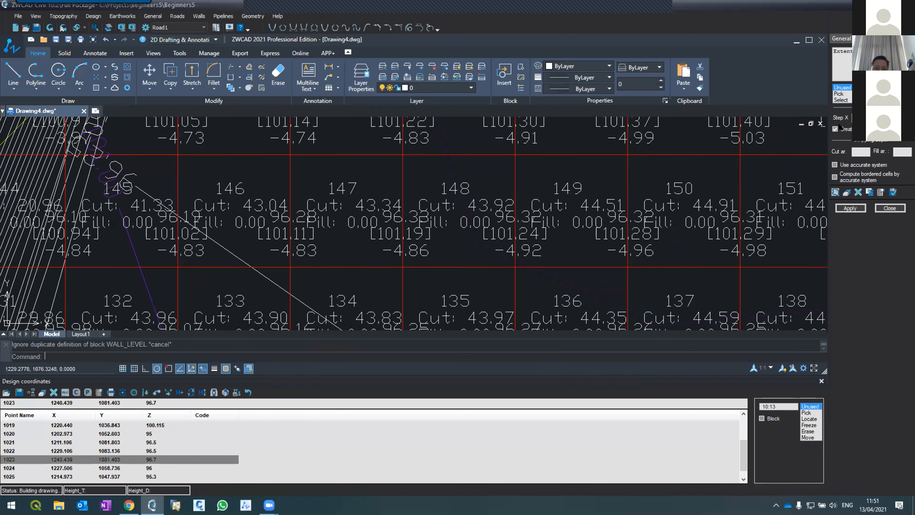
{"action": "left_click", "coordinate": [850, 209]}
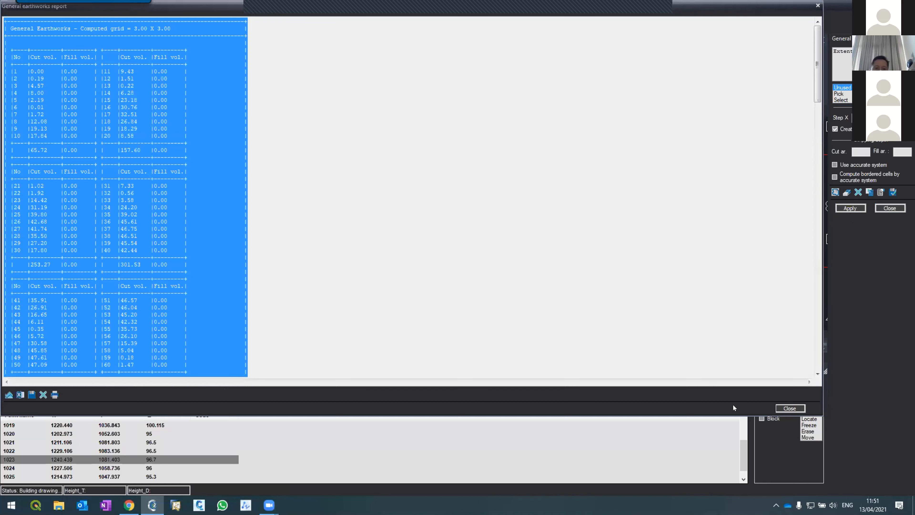
{"action": "left_click", "coordinate": [780, 408]}
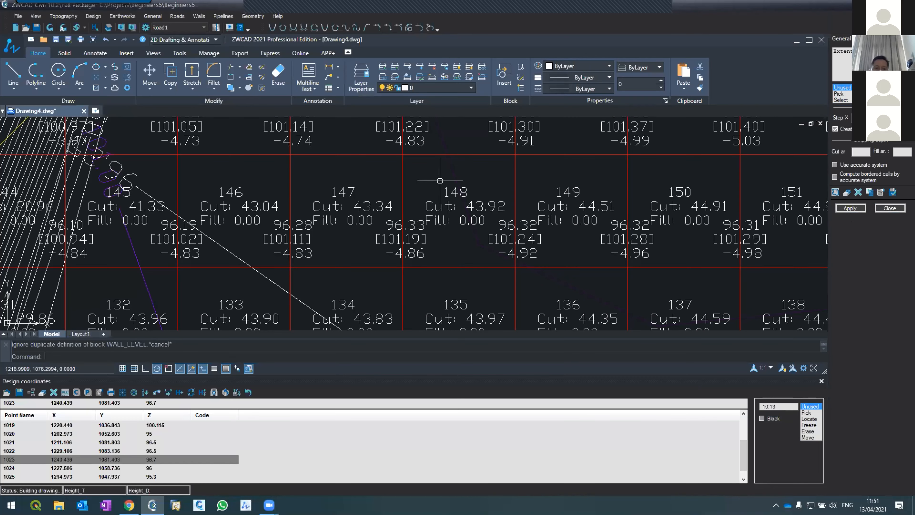
Examine the cut, fill and elevation labels in the grid cells across the excavation.
{"action": "scroll", "coordinate": [440, 180], "scroll_direction": "up", "scroll_amount": 4}
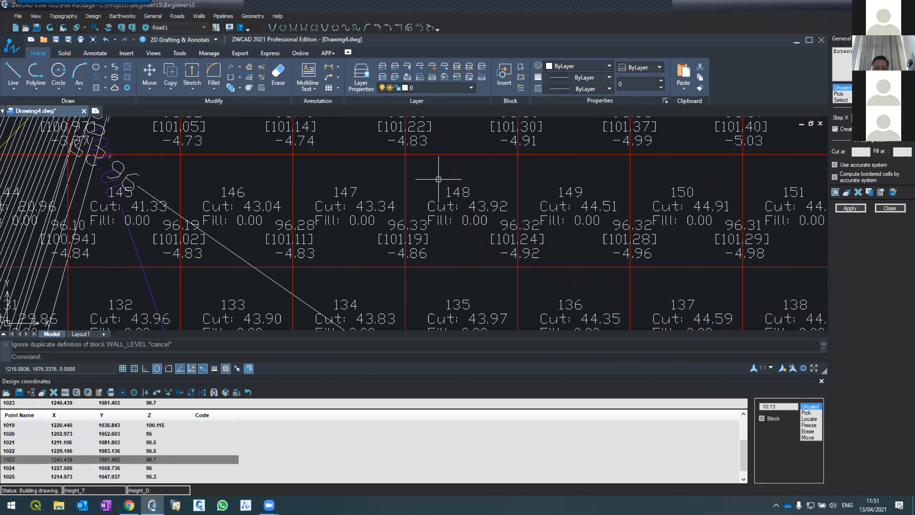
{"action": "scroll", "coordinate": [438, 179], "scroll_direction": "down", "scroll_amount": 12}
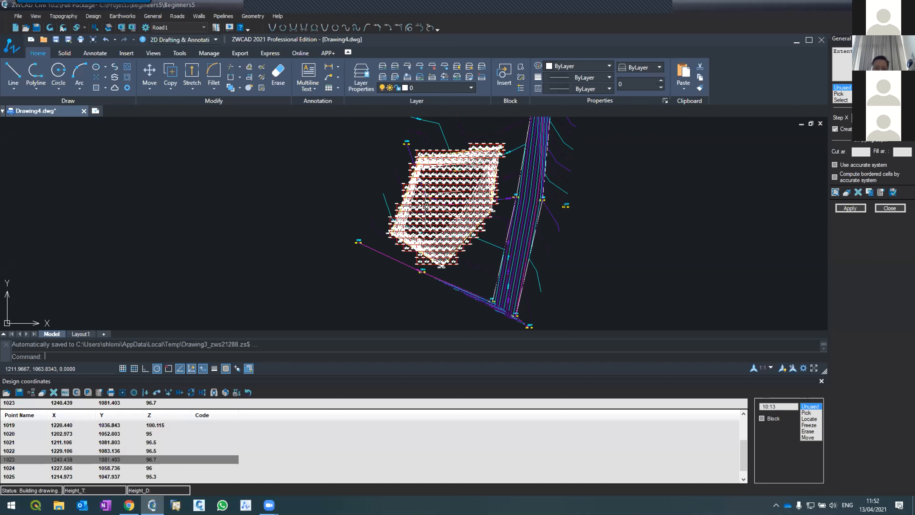
{"action": "scroll", "coordinate": [447, 221], "scroll_direction": "down", "scroll_amount": 3}
{"action": "scroll", "coordinate": [447, 221], "scroll_direction": "up", "scroll_amount": 2}
{"action": "scroll", "coordinate": [448, 221], "scroll_direction": "down", "scroll_amount": 2}
{"action": "scroll", "coordinate": [448, 221], "scroll_direction": "up", "scroll_amount": 5}
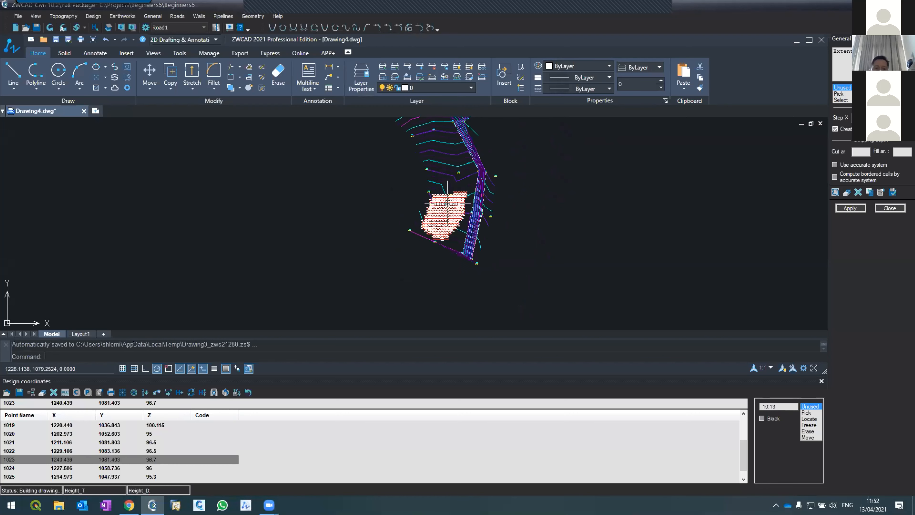
{"action": "scroll", "coordinate": [449, 180], "scroll_direction": "up", "scroll_amount": 2}
{"action": "scroll", "coordinate": [442, 303], "scroll_direction": "up", "scroll_amount": 5}
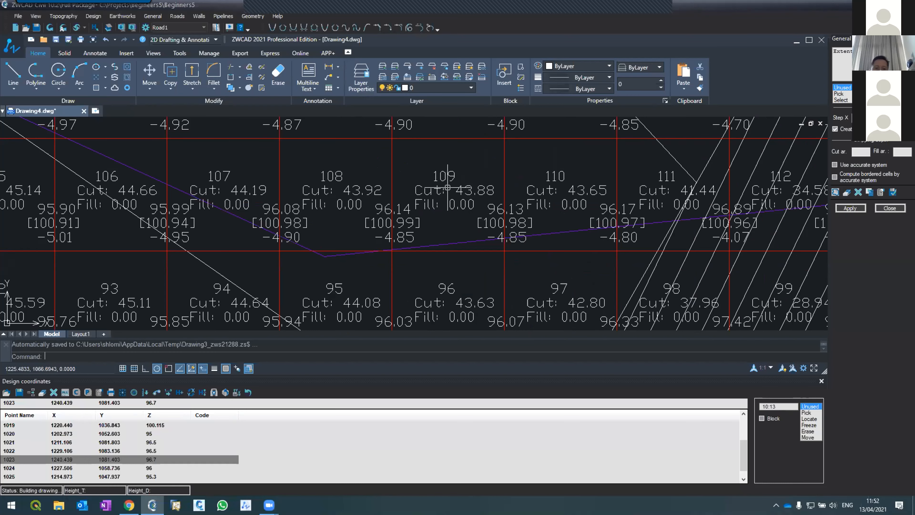
{"action": "scroll", "coordinate": [450, 181], "scroll_direction": "down", "scroll_amount": 6}
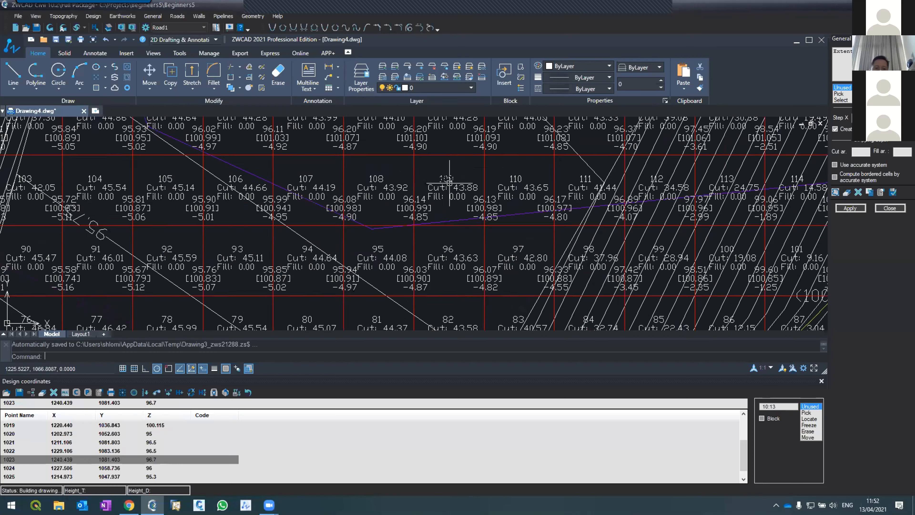
{"action": "scroll", "coordinate": [447, 194], "scroll_direction": "up", "scroll_amount": 5}
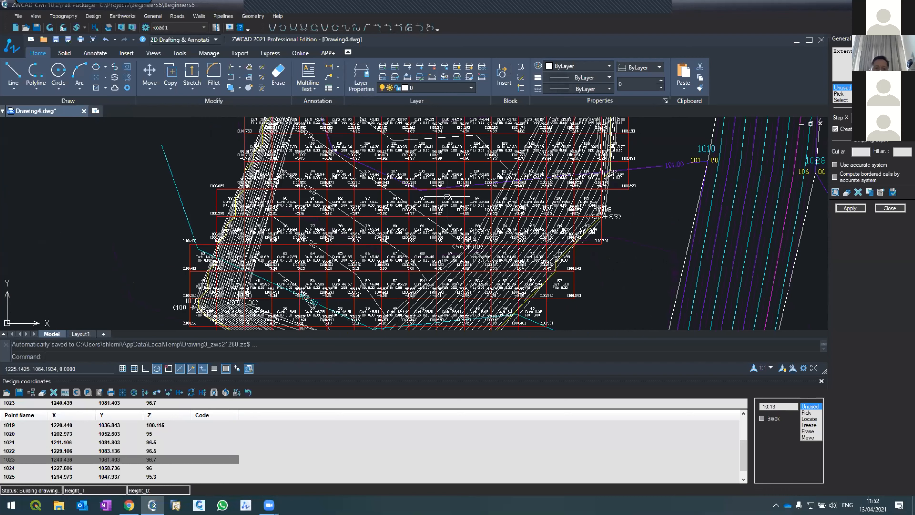
Close the general earthworks and design coordinates tools to free the drawing area.
{"action": "left_click", "coordinate": [890, 208]}
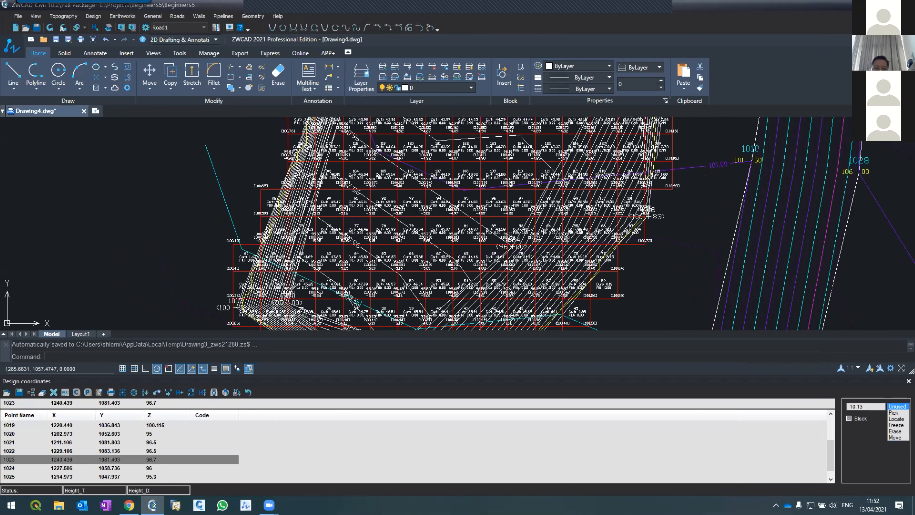
{"action": "left_click", "coordinate": [909, 381]}
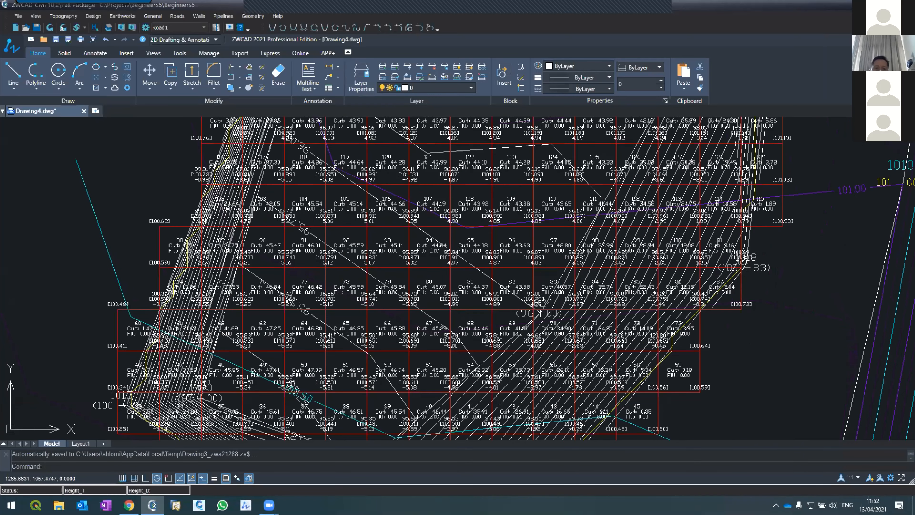
Look over the whole site drawing with the contours, the road and the excavation grid.
{"action": "scroll", "coordinate": [375, 281], "scroll_direction": "down", "scroll_amount": 6}
{"action": "scroll", "coordinate": [372, 281], "scroll_direction": "up", "scroll_amount": 2}
{"action": "scroll", "coordinate": [371, 280], "scroll_direction": "up", "scroll_amount": 3}
{"action": "scroll", "coordinate": [371, 280], "scroll_direction": "down", "scroll_amount": 1}
{"action": "scroll", "coordinate": [372, 280], "scroll_direction": "down", "scroll_amount": 5}
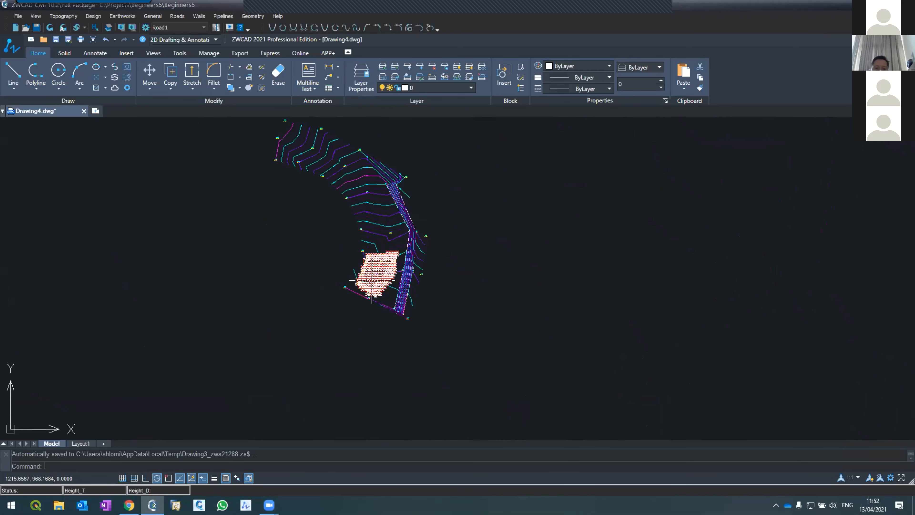
{"action": "scroll", "coordinate": [372, 280], "scroll_direction": "down", "scroll_amount": 3}
{"action": "scroll", "coordinate": [372, 283], "scroll_direction": "up", "scroll_amount": 3}
{"action": "scroll", "coordinate": [374, 288], "scroll_direction": "down", "scroll_amount": 2}
{"action": "scroll", "coordinate": [374, 288], "scroll_direction": "up", "scroll_amount": 2}
{"action": "scroll", "coordinate": [374, 288], "scroll_direction": "down", "scroll_amount": 1}
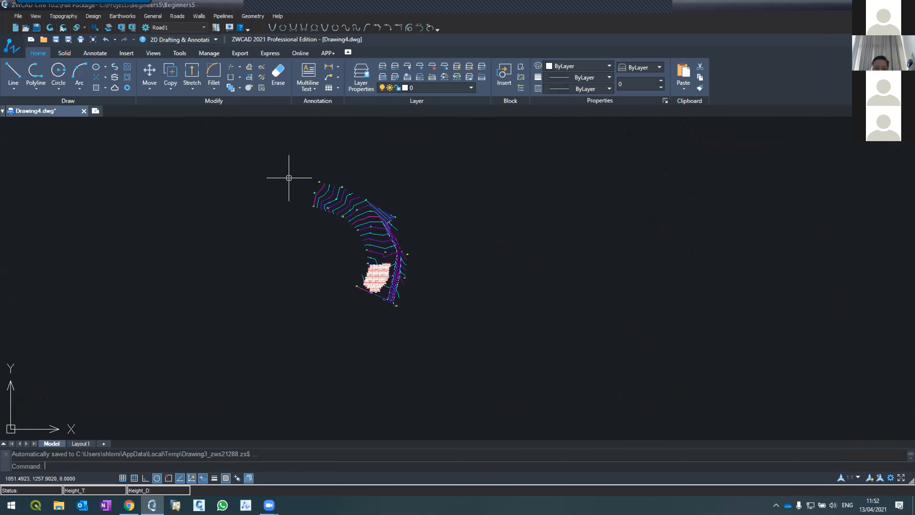
{"action": "scroll", "coordinate": [292, 179], "scroll_direction": "up", "scroll_amount": 1}
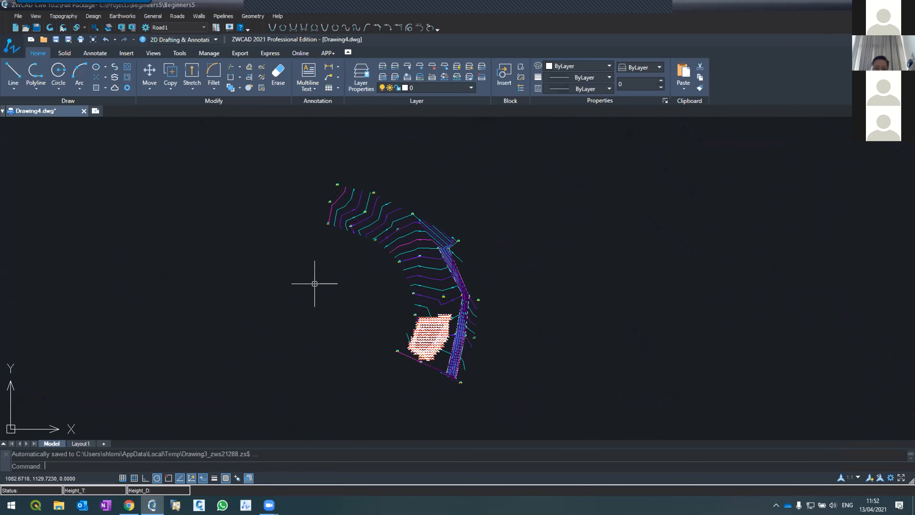
{"action": "scroll", "coordinate": [446, 373], "scroll_direction": "up", "scroll_amount": 1}
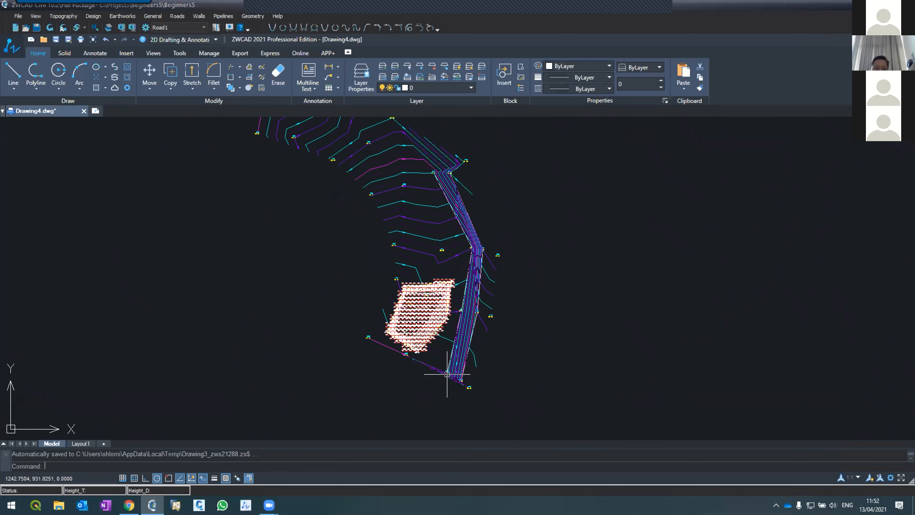
{"action": "scroll", "coordinate": [446, 373], "scroll_direction": "up", "scroll_amount": 1}
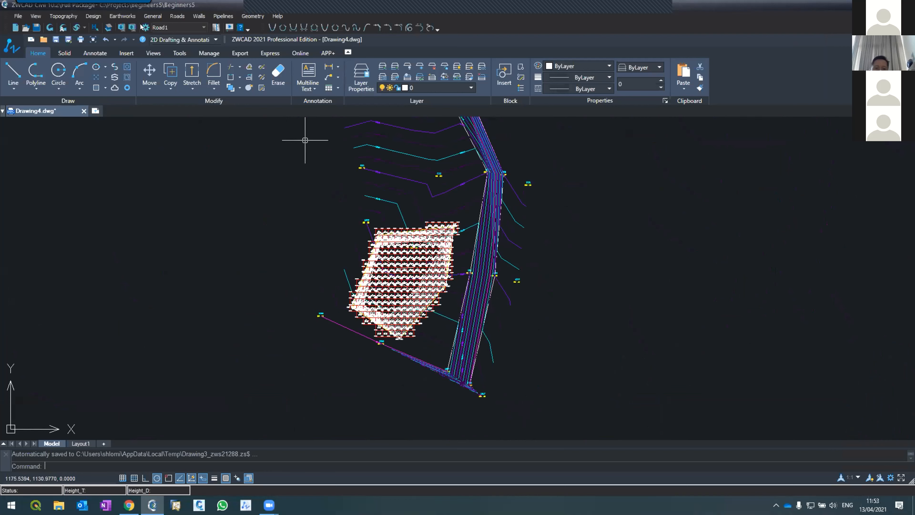
Start the Frames Maker and set its options to divide by the A0(119x84cm) paper size.
{"action": "left_click", "coordinate": [151, 16]}
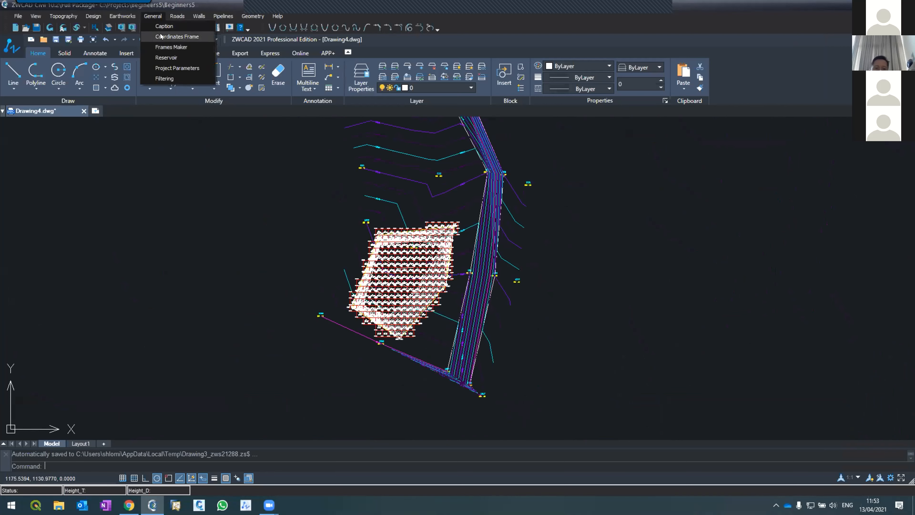
{"action": "left_click", "coordinate": [162, 45]}
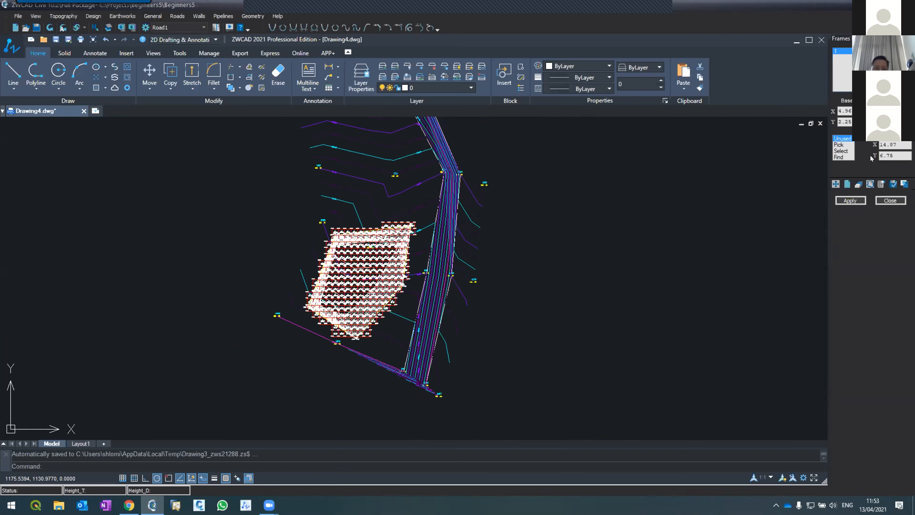
{"action": "left_click", "coordinate": [881, 184]}
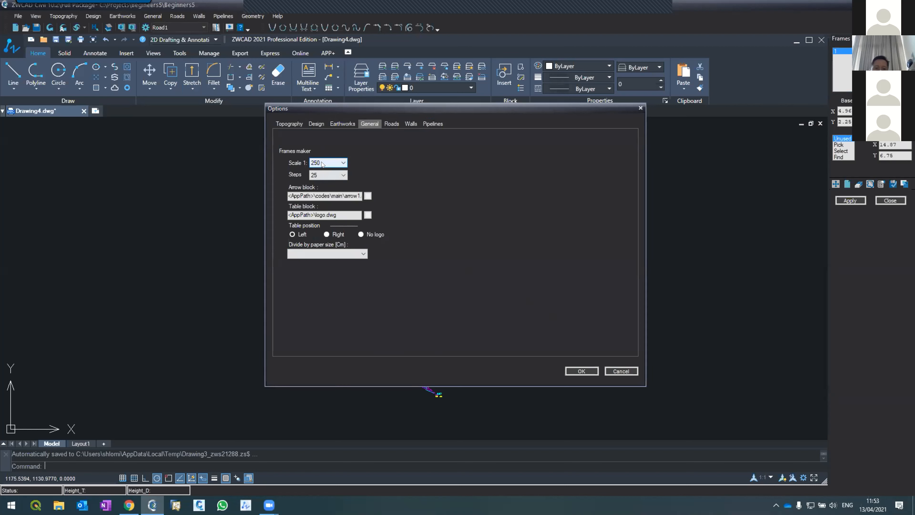
{"action": "left_click", "coordinate": [335, 253]}
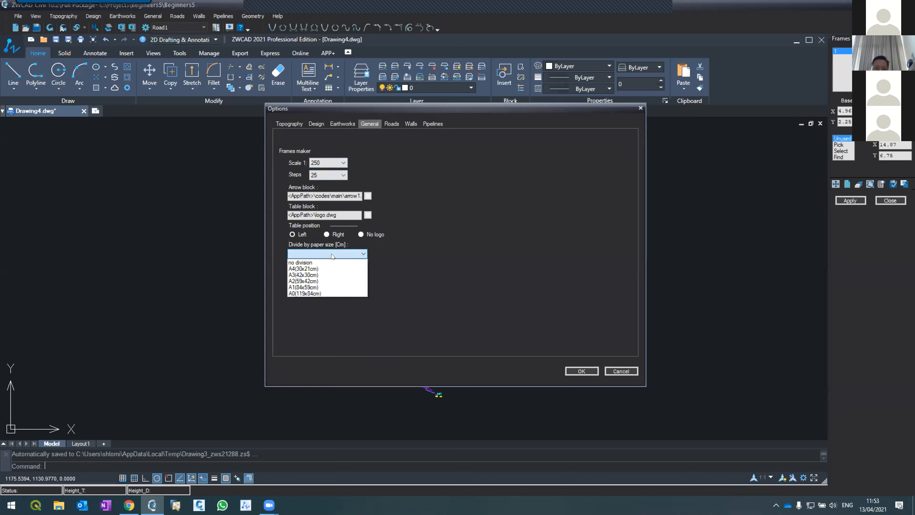
{"action": "left_click", "coordinate": [325, 293]}
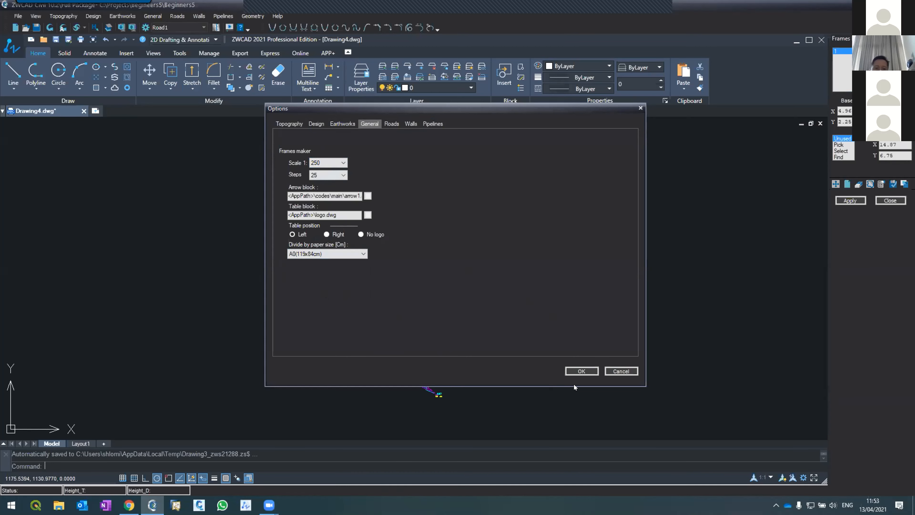
{"action": "left_click", "coordinate": [581, 371]}
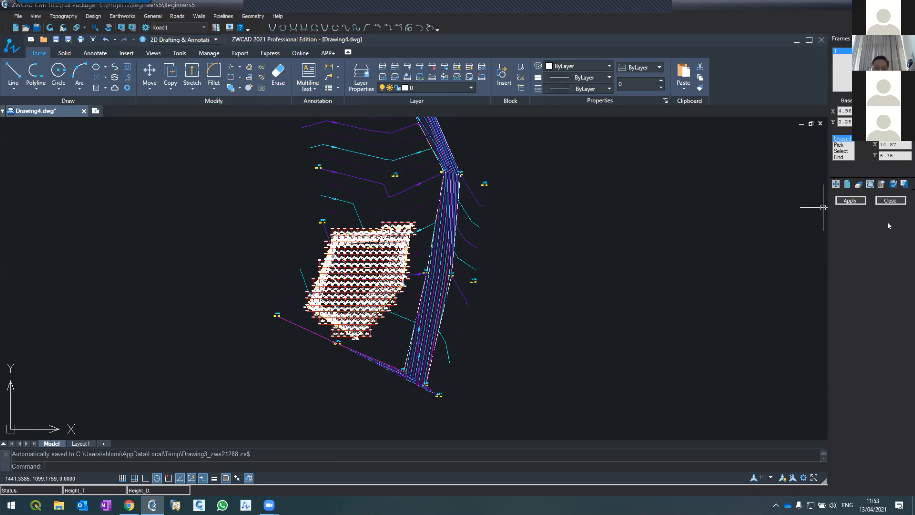
Locate the frame on the drawing, placing its rectangle in the empty area beside the road.
{"action": "left_click", "coordinate": [904, 184]}
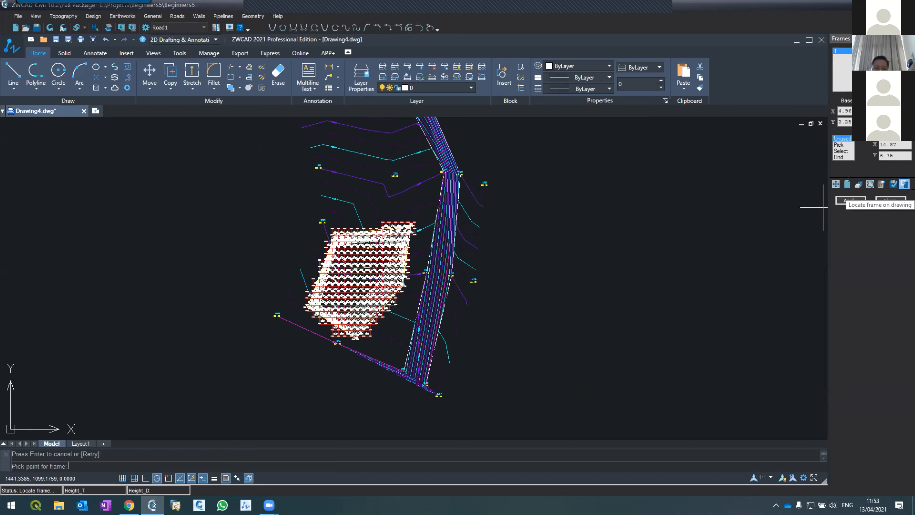
{"action": "left_click", "coordinate": [548, 336]}
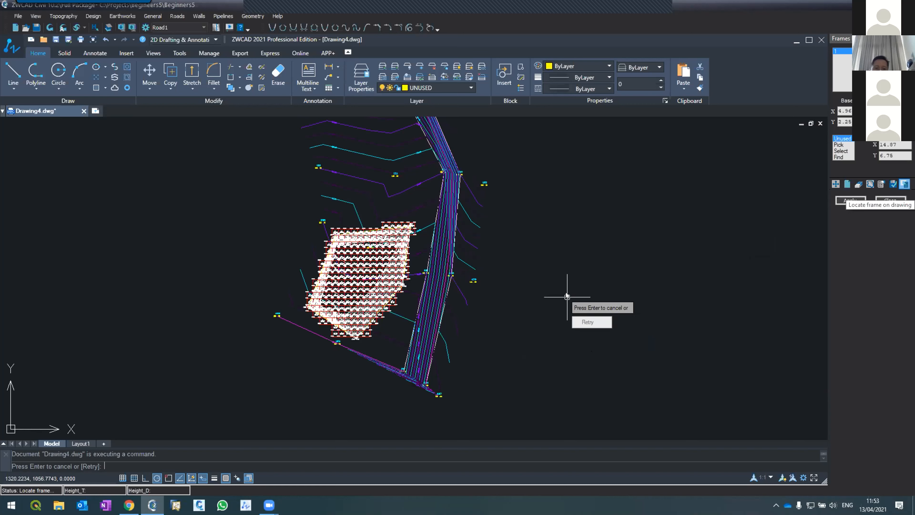
{"action": "key", "text": "Return"}
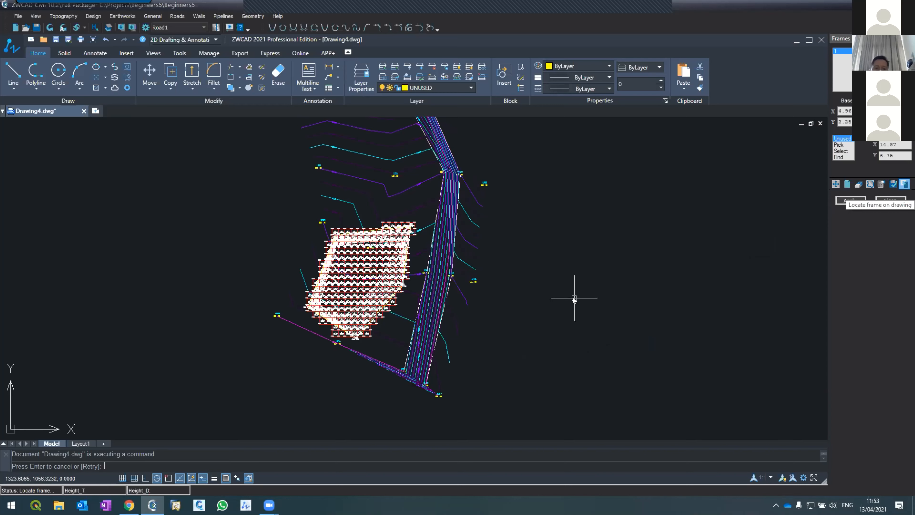
{"action": "scroll", "coordinate": [499, 311], "scroll_direction": "down", "scroll_amount": 4}
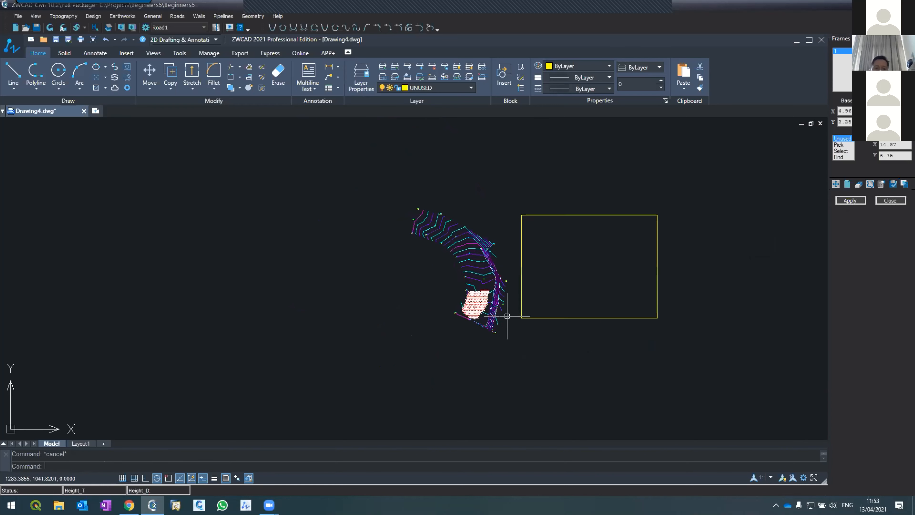
Move the frame rectangle so that it encloses the excavation grid and the lower part of the road.
{"action": "scroll", "coordinate": [500, 312], "scroll_direction": "up", "scroll_amount": 3}
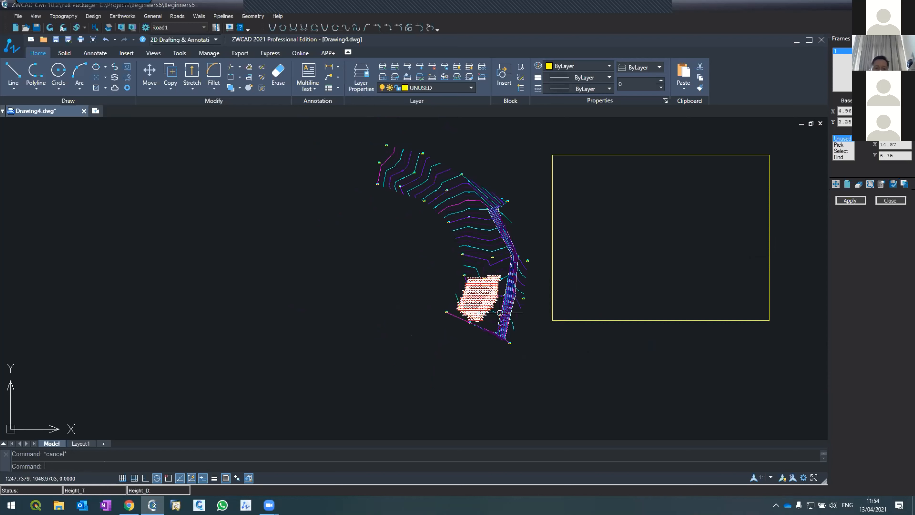
{"action": "type", "text": "m"}
{"action": "key", "text": "Return"}
{"action": "left_click", "coordinate": [594, 321]}
{"action": "key", "text": "Return"}
{"action": "left_click", "coordinate": [595, 320]}
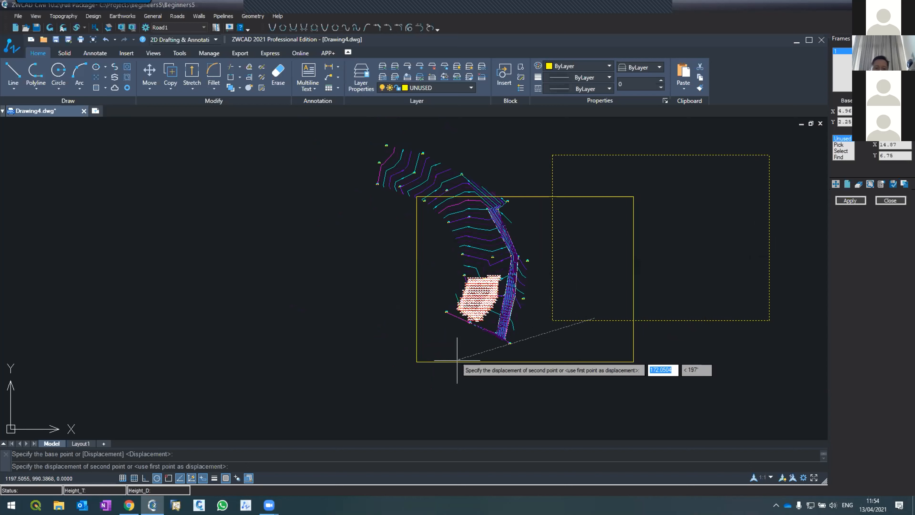
{"action": "left_click", "coordinate": [410, 360]}
{"action": "key", "text": "Return"}
{"action": "key", "text": "Return"}
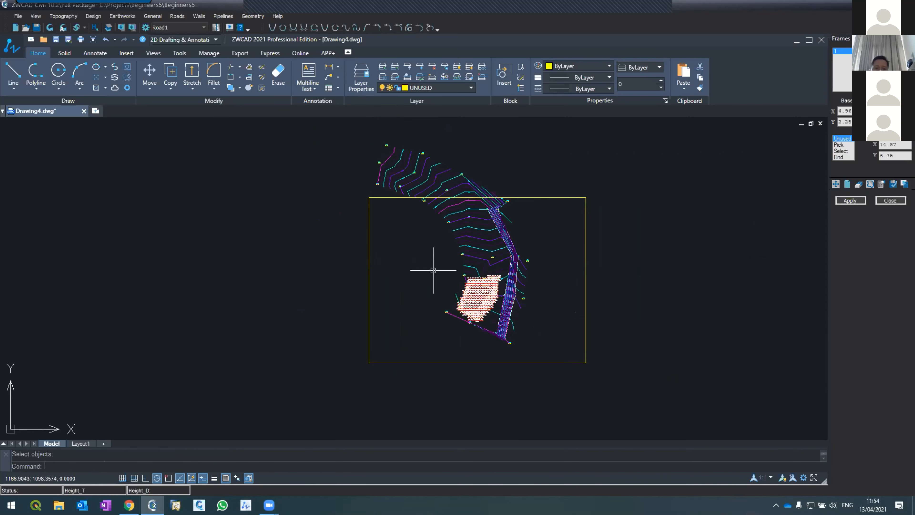
Define the frame's extents in the Frames Maker by selecting the moved rectangle with the Select option.
{"action": "scroll", "coordinate": [477, 297], "scroll_direction": "up", "scroll_amount": 6}
{"action": "scroll", "coordinate": [478, 298], "scroll_direction": "down", "scroll_amount": 5}
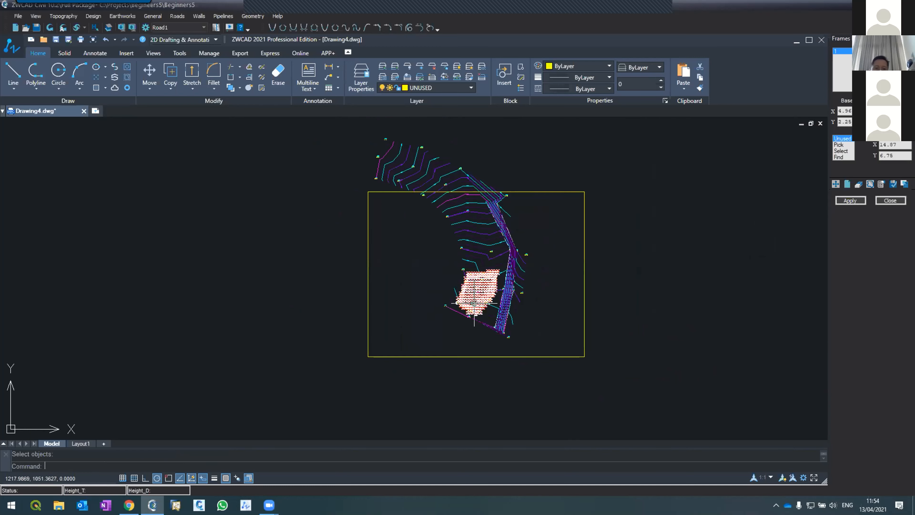
{"action": "scroll", "coordinate": [486, 299], "scroll_direction": "up", "scroll_amount": 2}
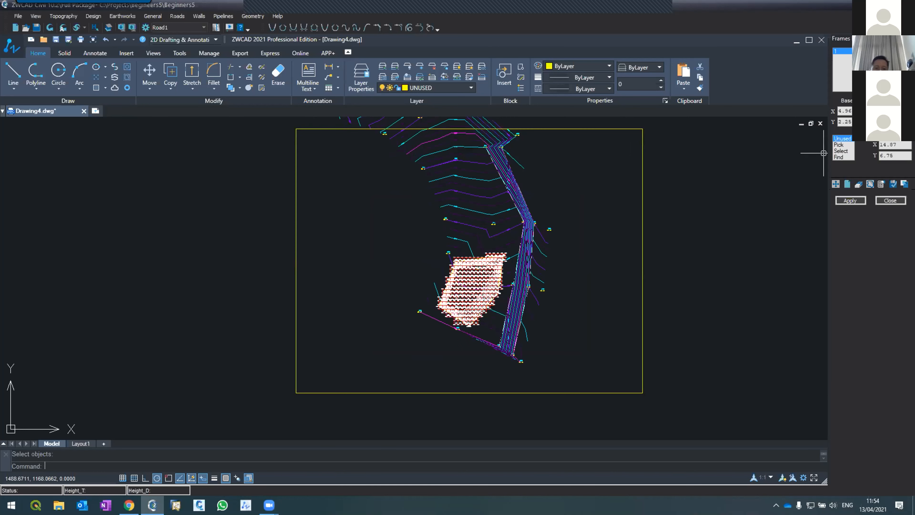
{"action": "left_click", "coordinate": [840, 151]}
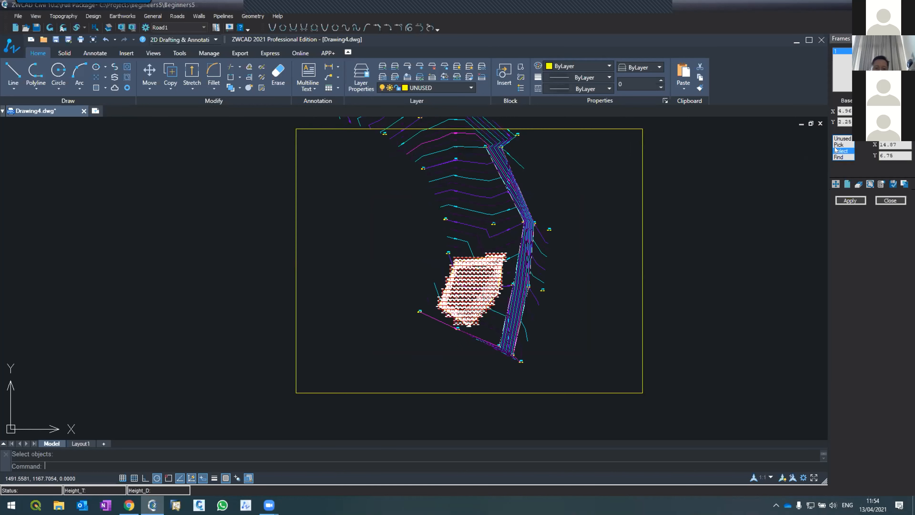
{"action": "left_click", "coordinate": [643, 194]}
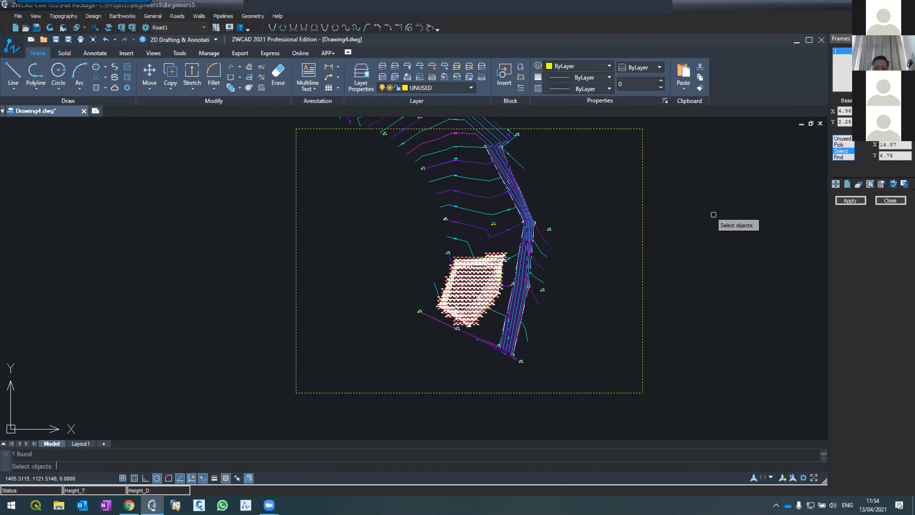
{"action": "key", "text": "Return"}
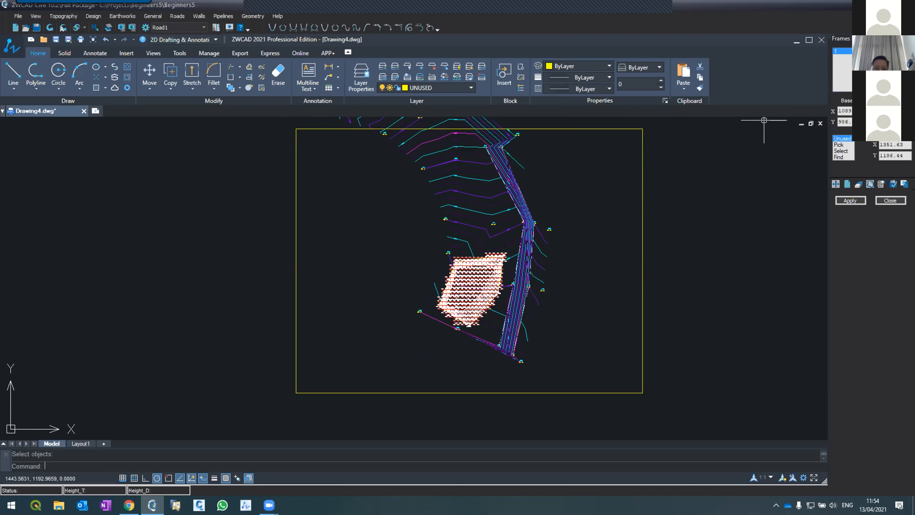
Apply the frame settings and accept purging the drawing to generate the frame layout.
{"action": "left_click", "coordinate": [850, 200]}
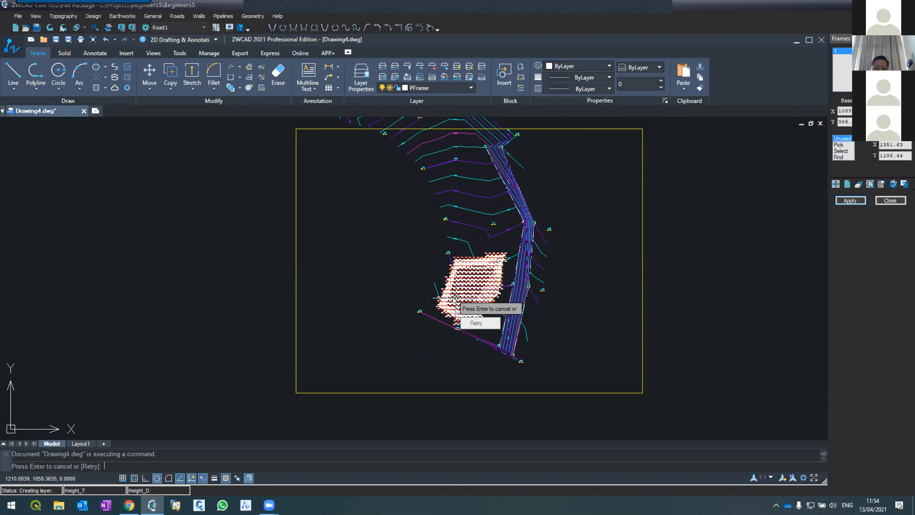
{"action": "key", "text": "Return"}
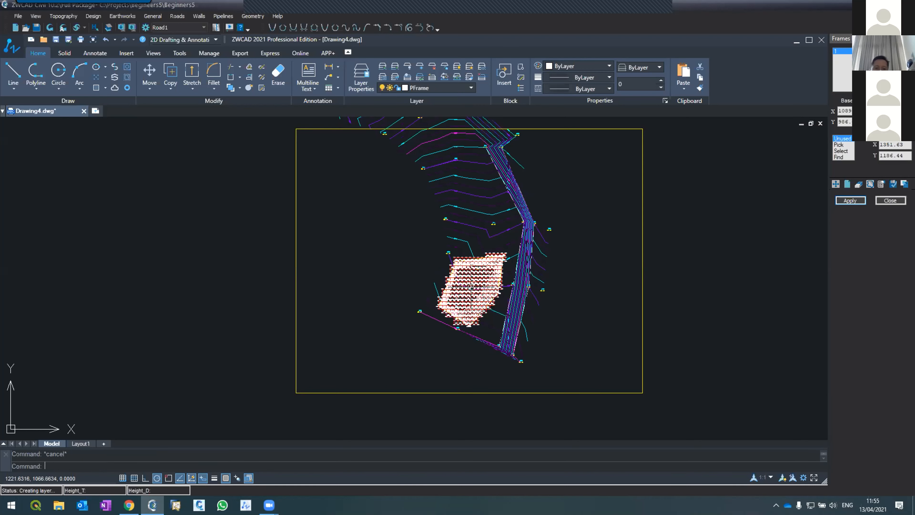
{"action": "left_click", "coordinate": [851, 201]}
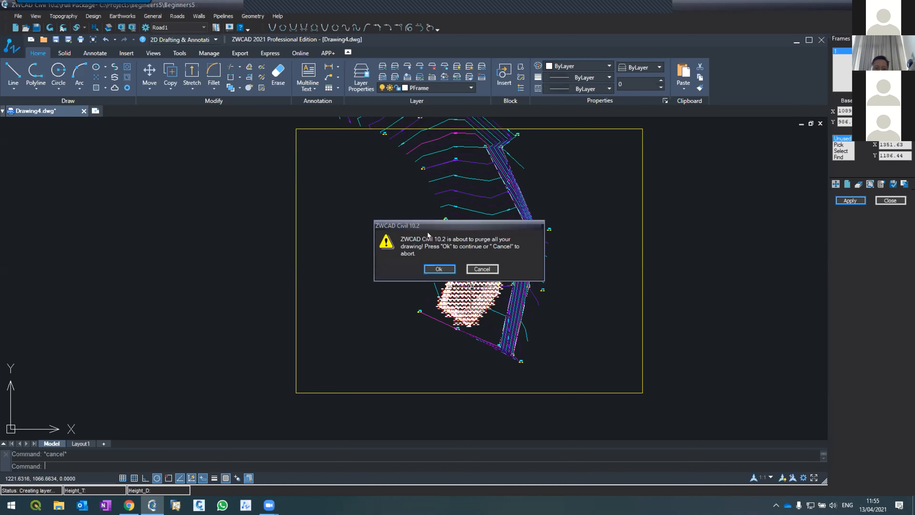
{"action": "left_click", "coordinate": [431, 269]}
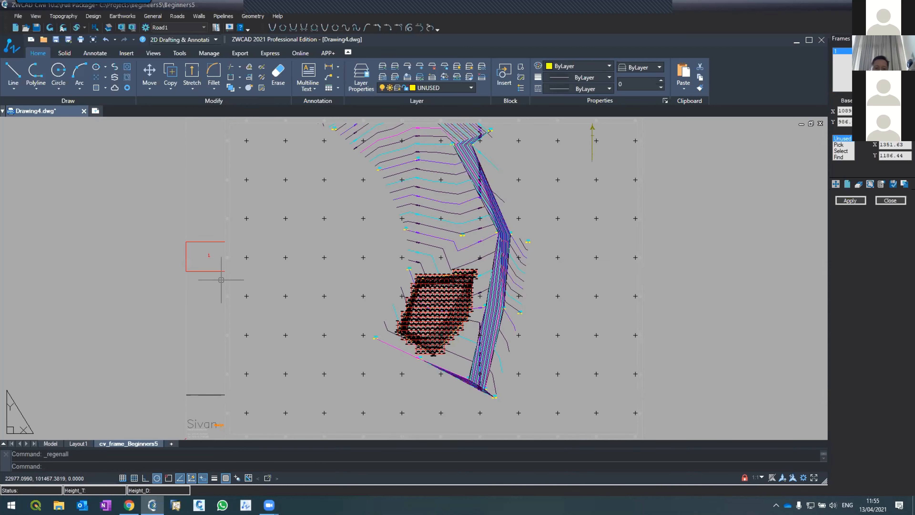
Change the colour of the PFrame layer to index colour 160 in the frame layout.
{"action": "scroll", "coordinate": [254, 182], "scroll_direction": "down", "scroll_amount": 4}
{"action": "scroll", "coordinate": [267, 207], "scroll_direction": "up", "scroll_amount": 5}
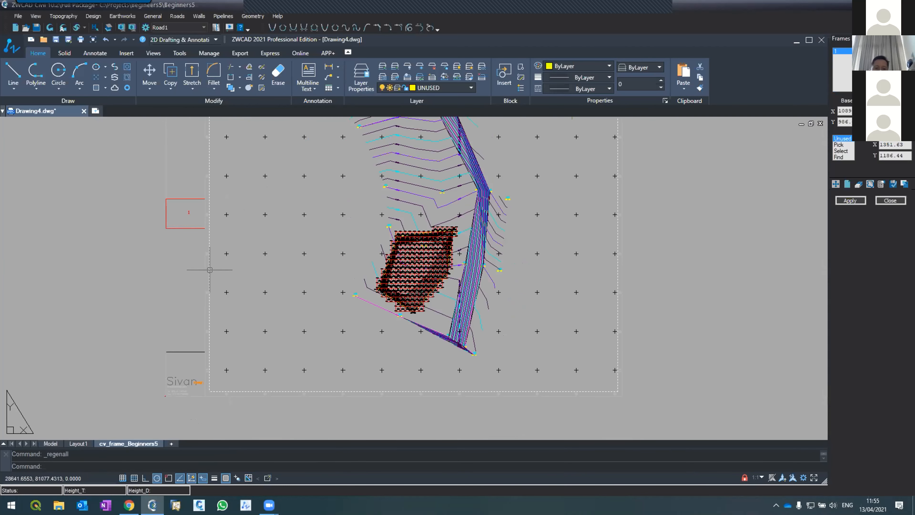
{"action": "scroll", "coordinate": [213, 266], "scroll_direction": "up", "scroll_amount": 7}
{"action": "left_click", "coordinate": [176, 276]}
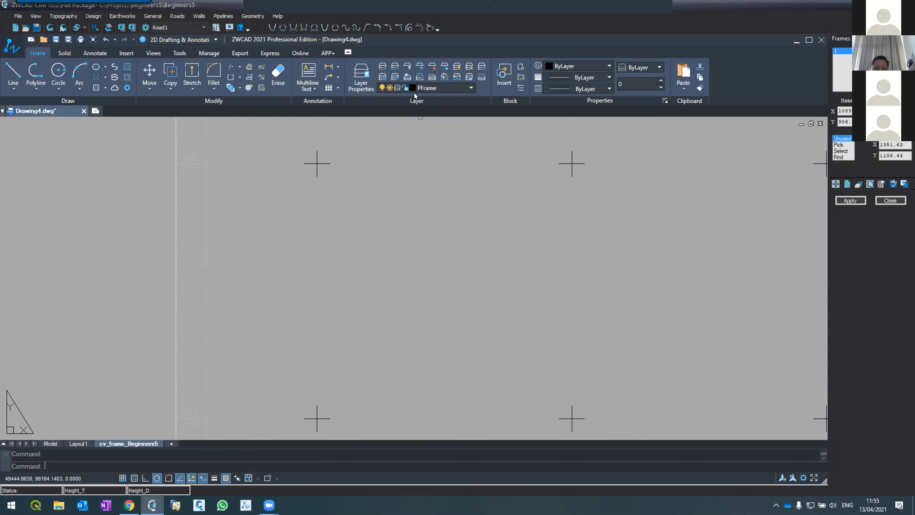
{"action": "left_click", "coordinate": [412, 87]}
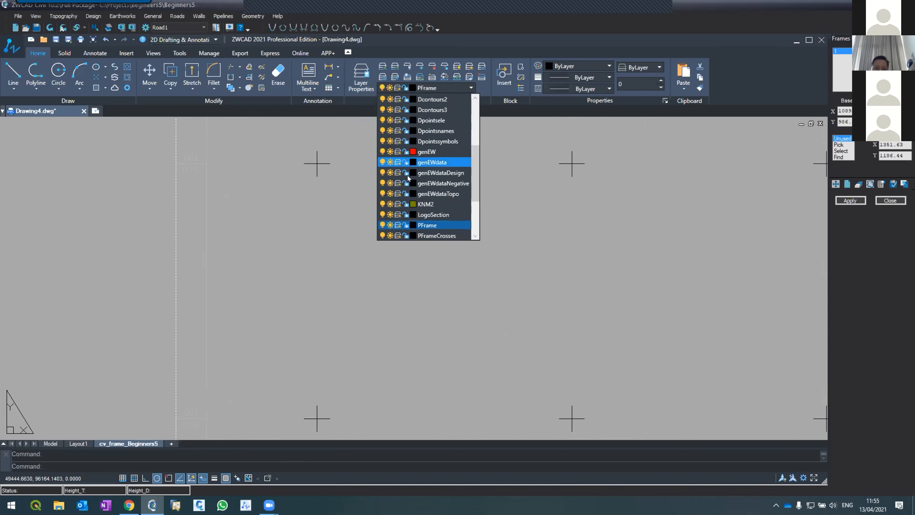
{"action": "left_click", "coordinate": [413, 224]}
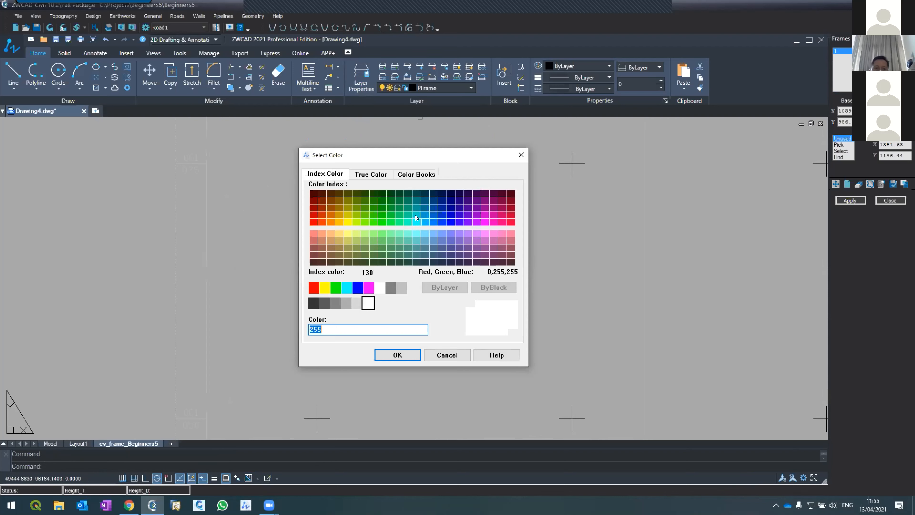
{"action": "left_click", "coordinate": [438, 218]}
{"action": "left_click", "coordinate": [398, 355]}
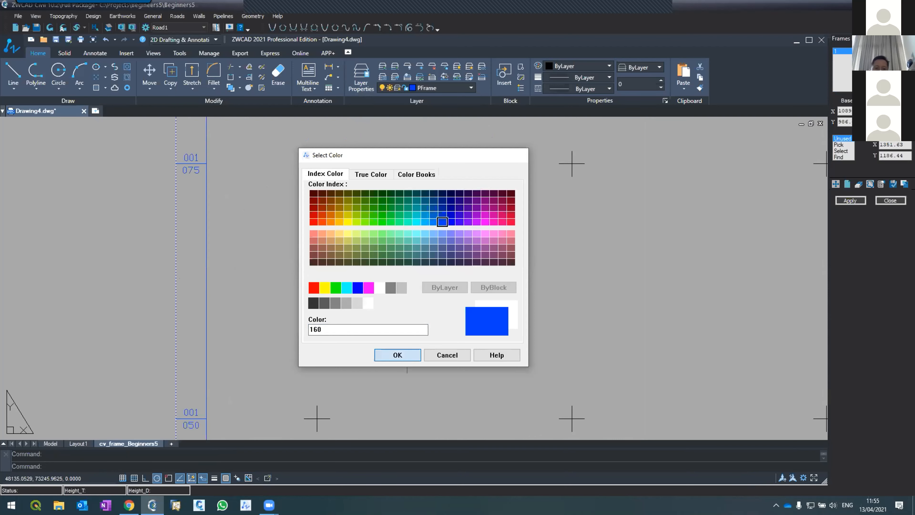
{"action": "scroll", "coordinate": [362, 235], "scroll_direction": "down", "scroll_amount": 10}
{"action": "key", "text": "Escape"}
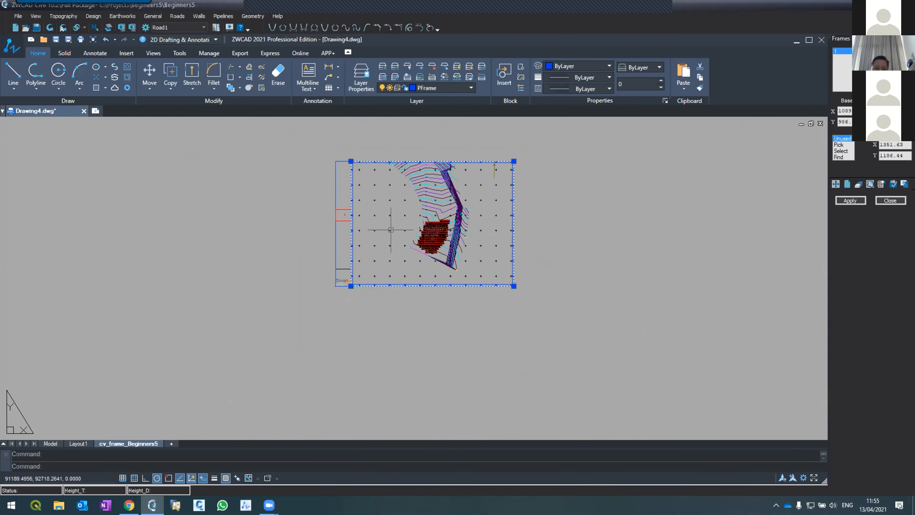
Examine the generated frame layout, including its border, coordinate crosses, title strip, logo and north arrow.
{"action": "scroll", "coordinate": [390, 230], "scroll_direction": "up", "scroll_amount": 2}
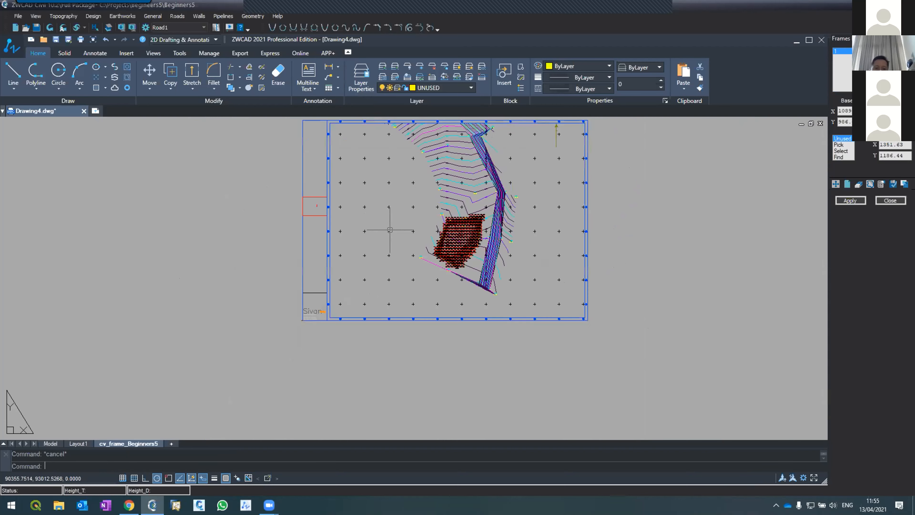
{"action": "scroll", "coordinate": [319, 196], "scroll_direction": "up", "scroll_amount": 2}
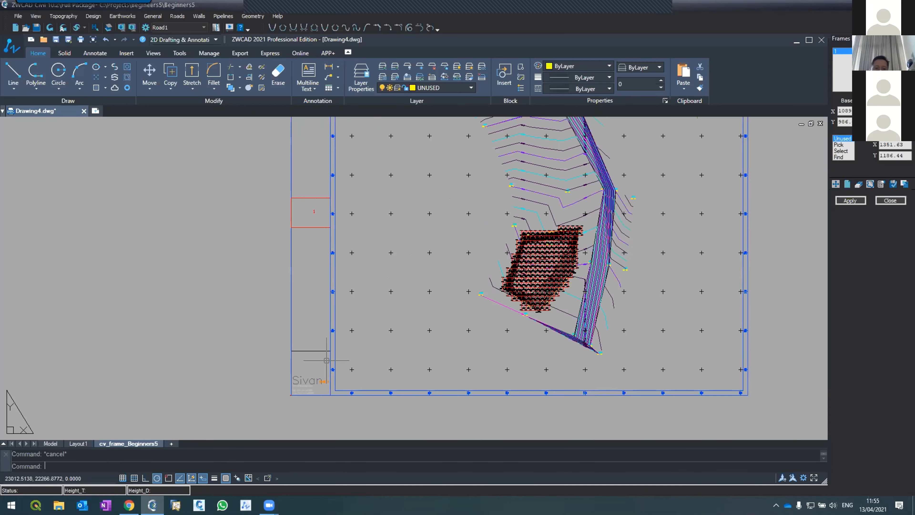
{"action": "scroll", "coordinate": [319, 374], "scroll_direction": "up", "scroll_amount": 4}
{"action": "scroll", "coordinate": [288, 352], "scroll_direction": "down", "scroll_amount": 5}
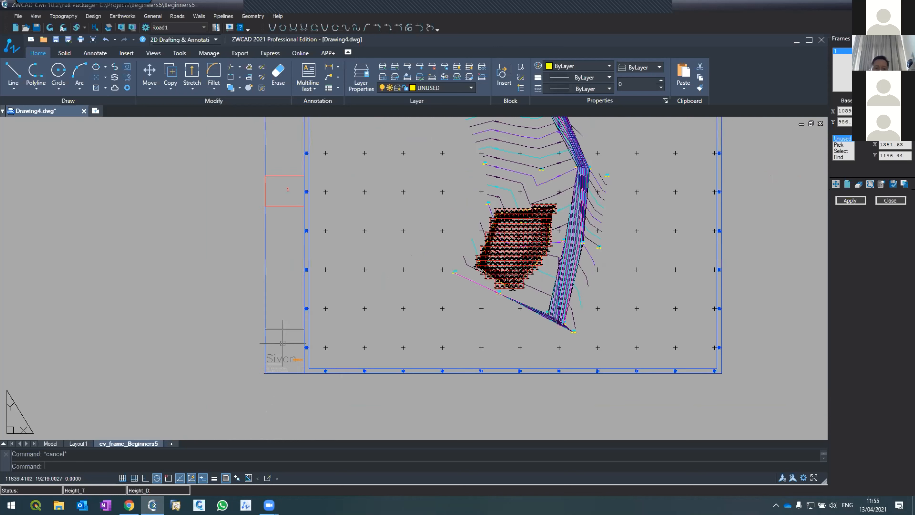
{"action": "scroll", "coordinate": [287, 369], "scroll_direction": "down", "scroll_amount": 2}
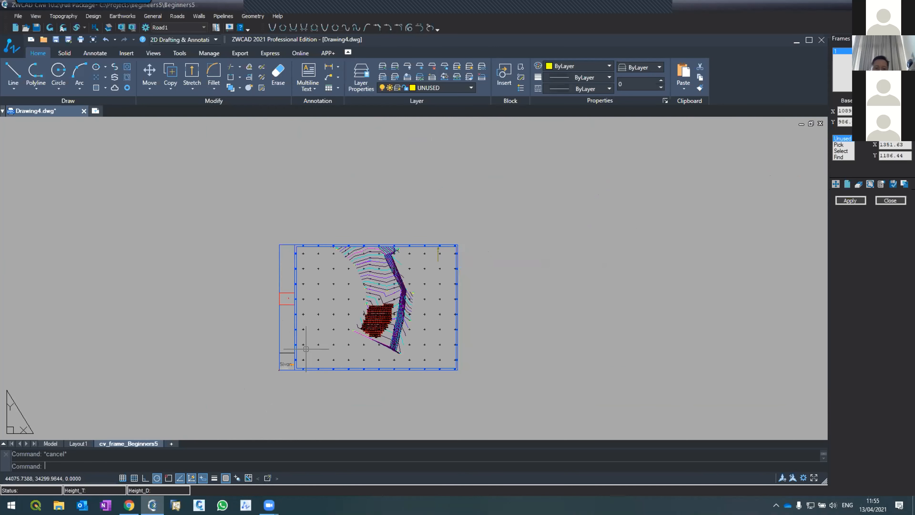
{"action": "scroll", "coordinate": [321, 347], "scroll_direction": "up", "scroll_amount": 4}
{"action": "scroll", "coordinate": [468, 269], "scroll_direction": "down", "scroll_amount": 4}
{"action": "scroll", "coordinate": [545, 225], "scroll_direction": "up", "scroll_amount": 7}
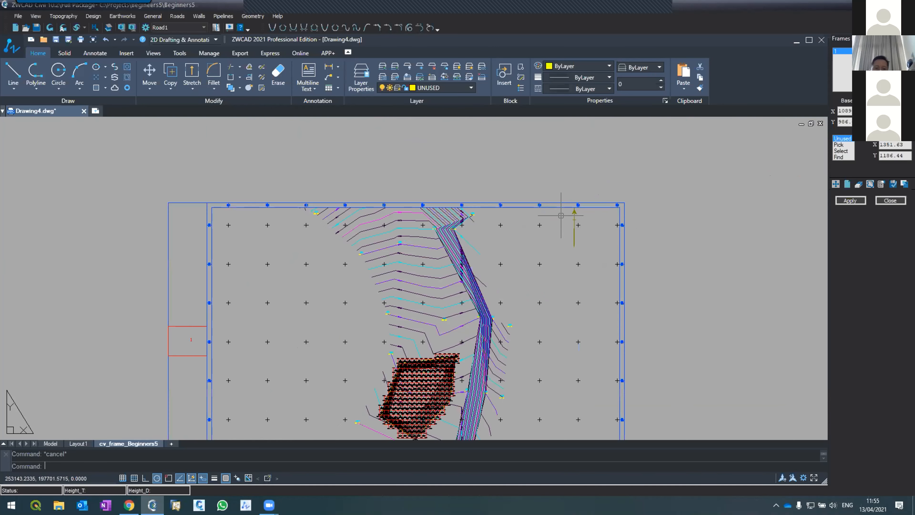
{"action": "scroll", "coordinate": [429, 173], "scroll_direction": "down", "scroll_amount": 5}
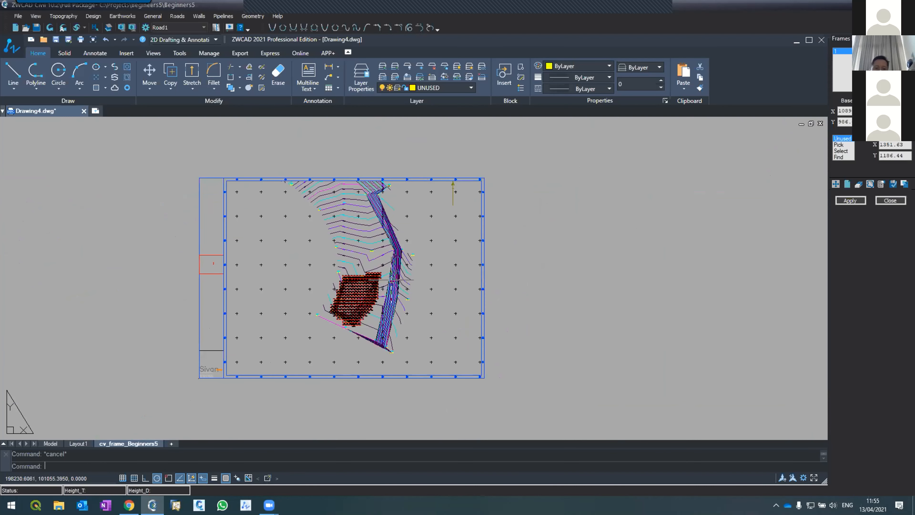
Delete the Sivan logo block from the title strip of the frame layout.
{"action": "scroll", "coordinate": [395, 279], "scroll_direction": "up", "scroll_amount": 1}
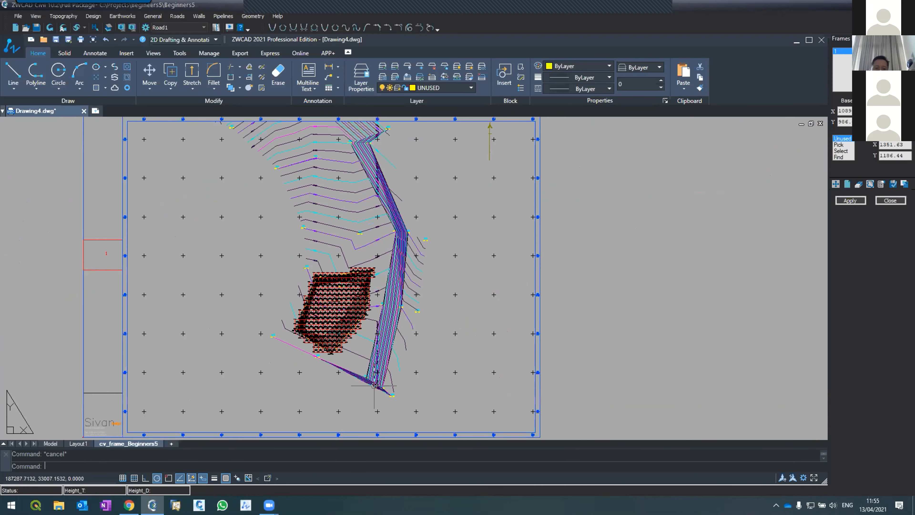
{"action": "left_click", "coordinate": [96, 426]}
{"action": "key", "text": "Delete"}
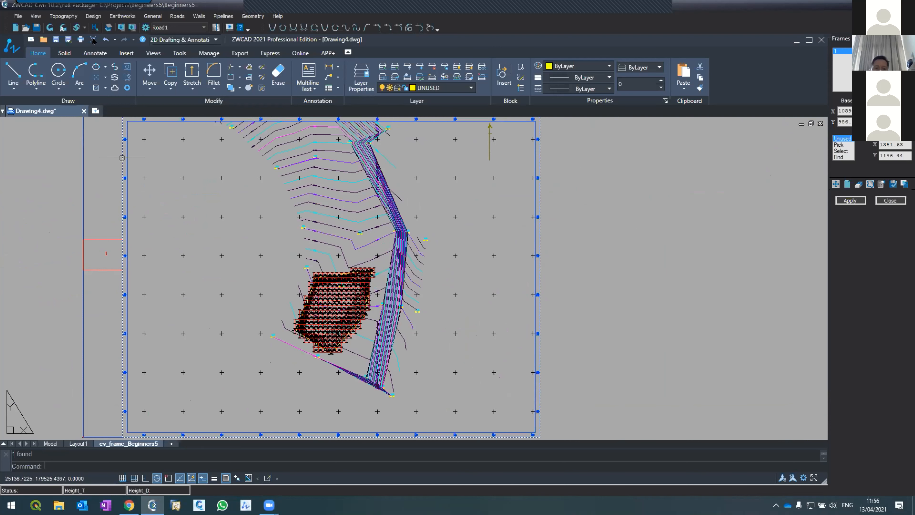
{"action": "left_click", "coordinate": [123, 16]}
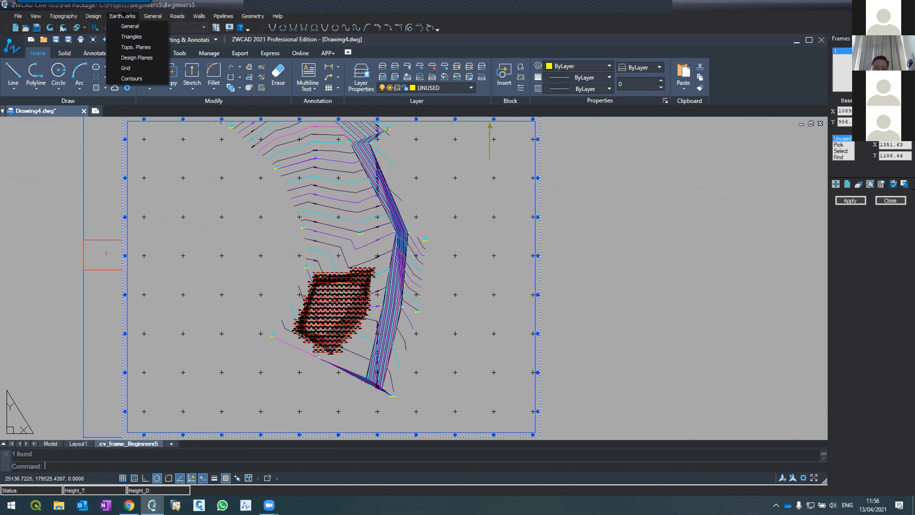
{"action": "mouse_move", "coordinate": [153, 16]}
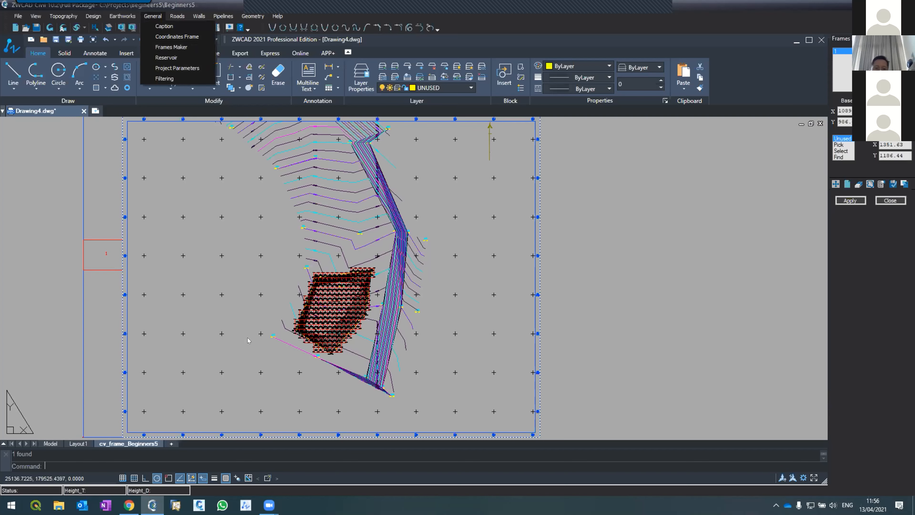
{"action": "left_click", "coordinate": [202, 303]}
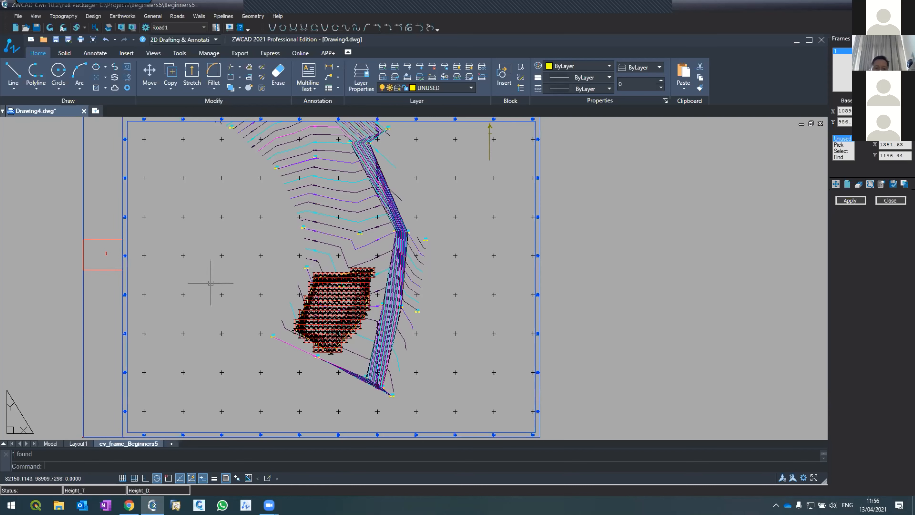
{"action": "key", "text": "Escape"}
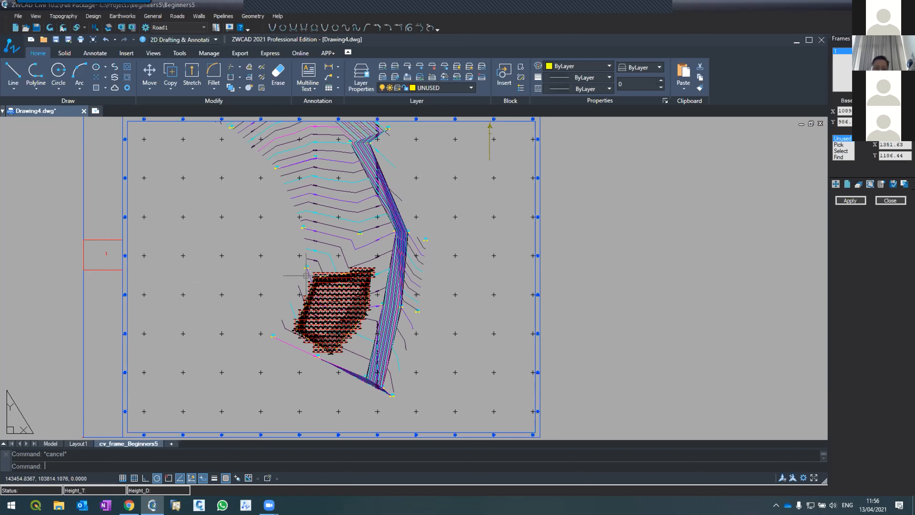
Compare the model space with the cv_frame_Beginners5 layout and return to model space.
{"action": "left_click", "coordinate": [50, 444]}
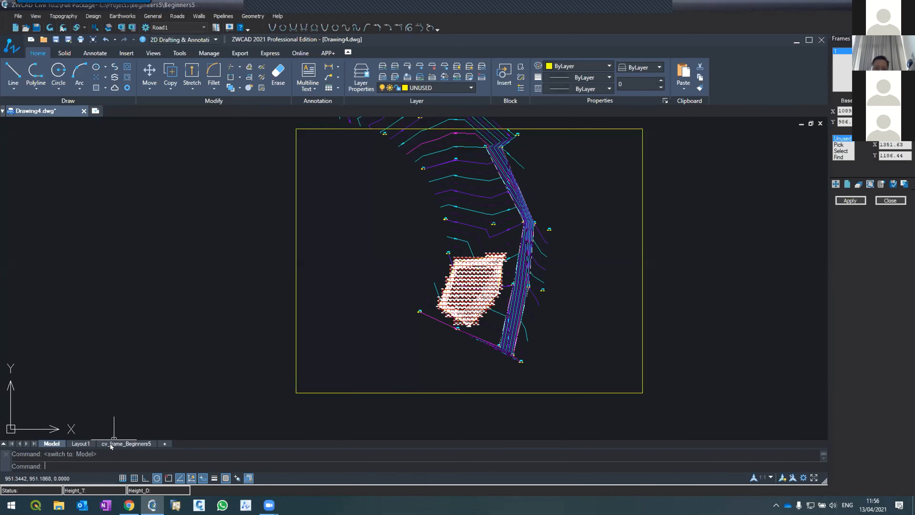
{"action": "left_click", "coordinate": [126, 444]}
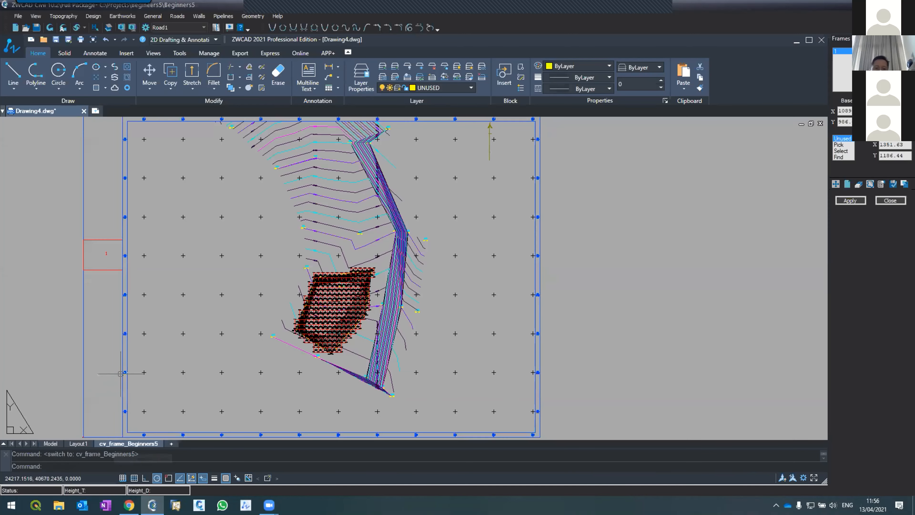
{"action": "left_click", "coordinate": [54, 444]}
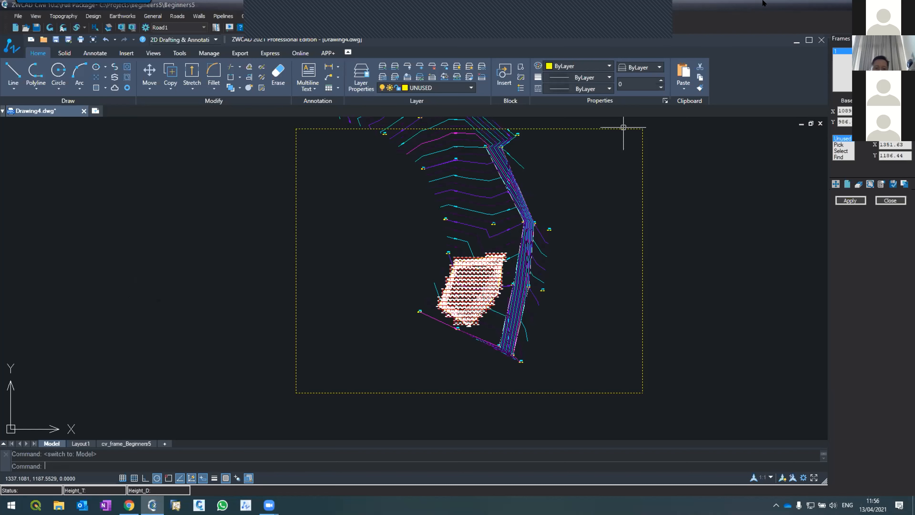
{"action": "left_click", "coordinate": [660, 16]}
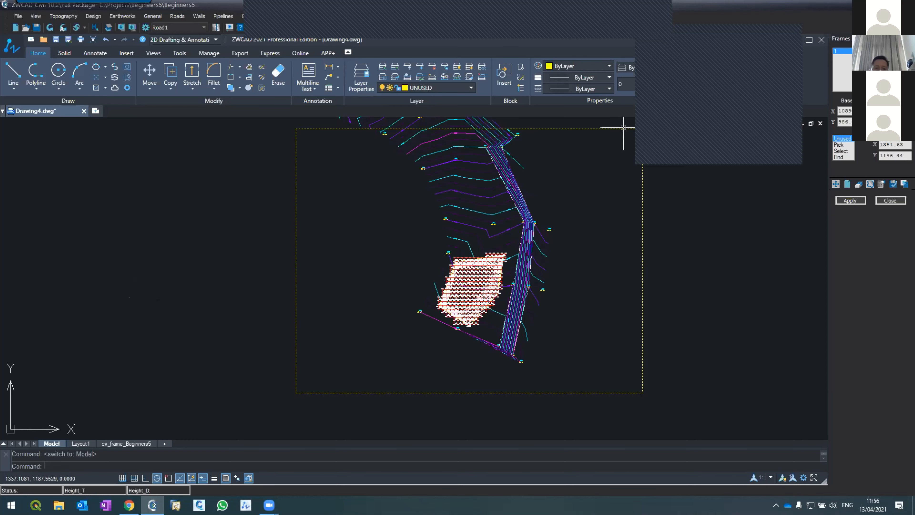
{"action": "left_click", "coordinate": [667, 34]}
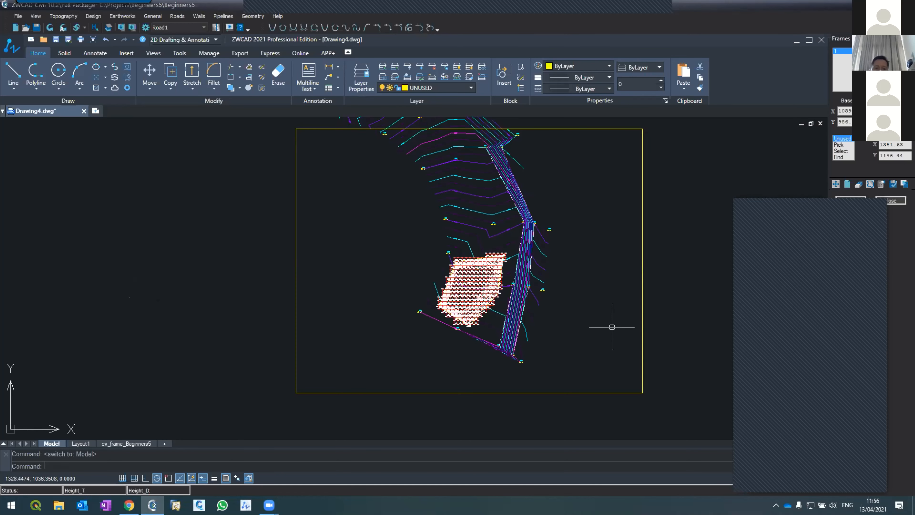